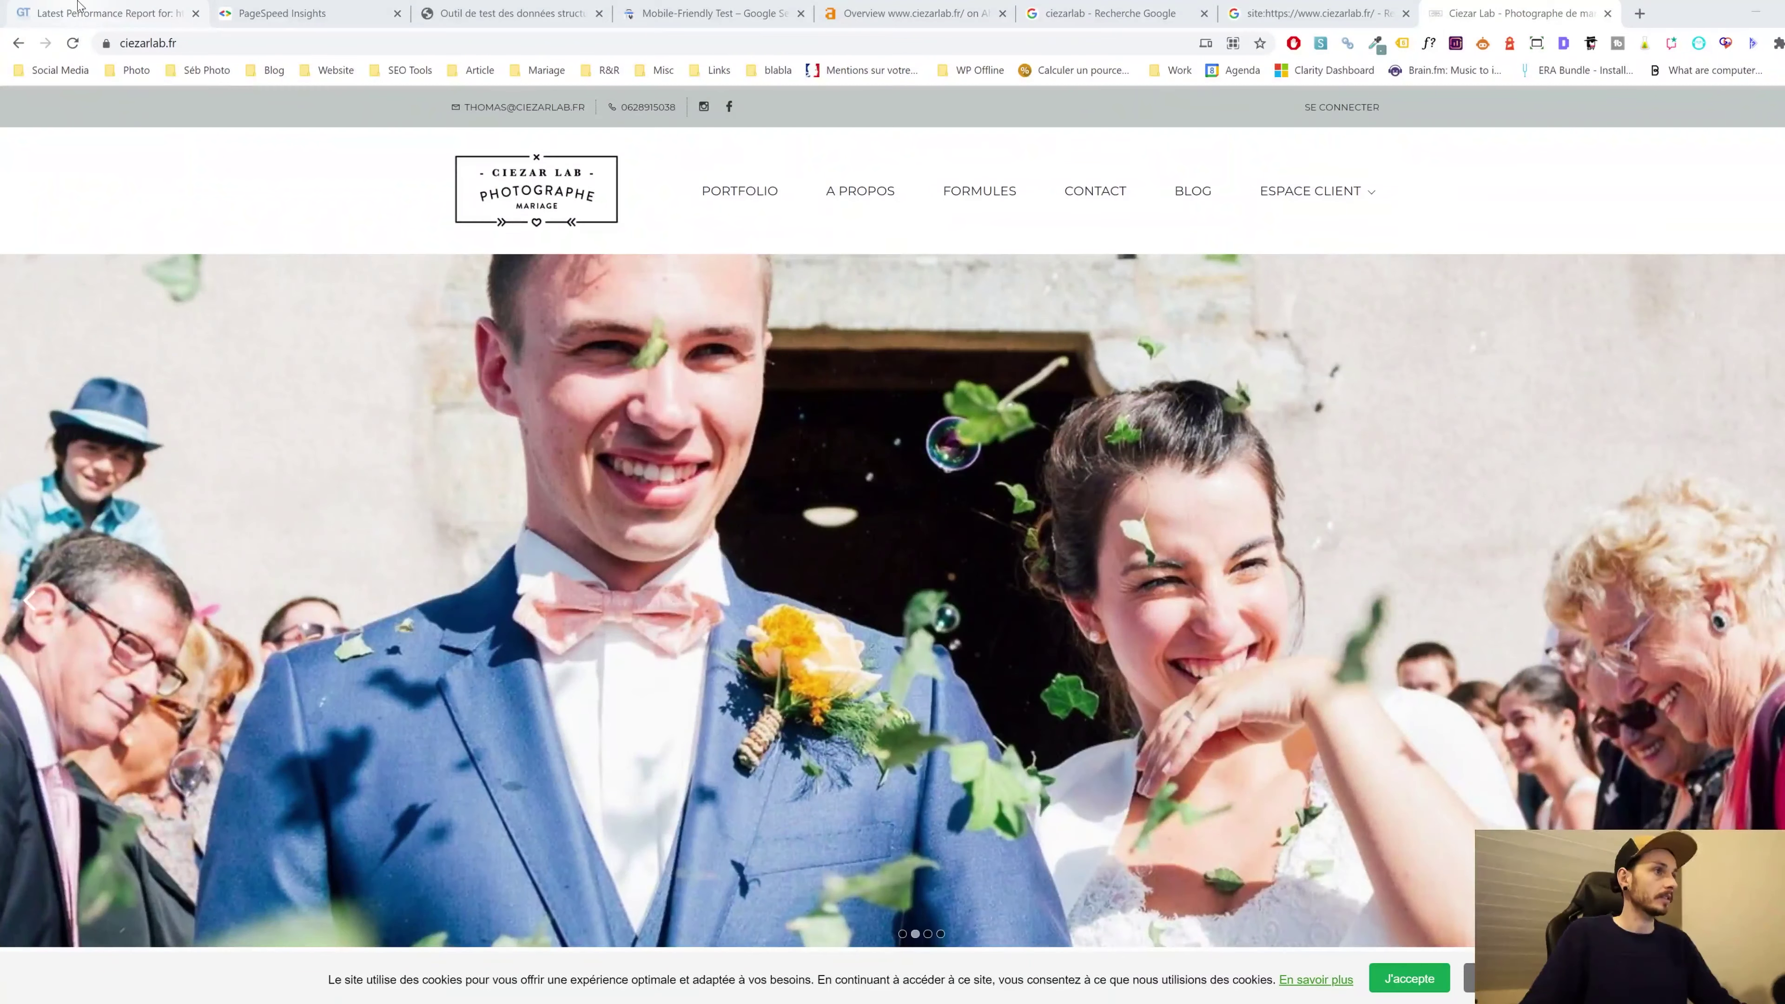
# Switch to the GTmetrix report and review its grade, Web Vitals, speed visualization and top issues
pyautogui.click(81, 7)
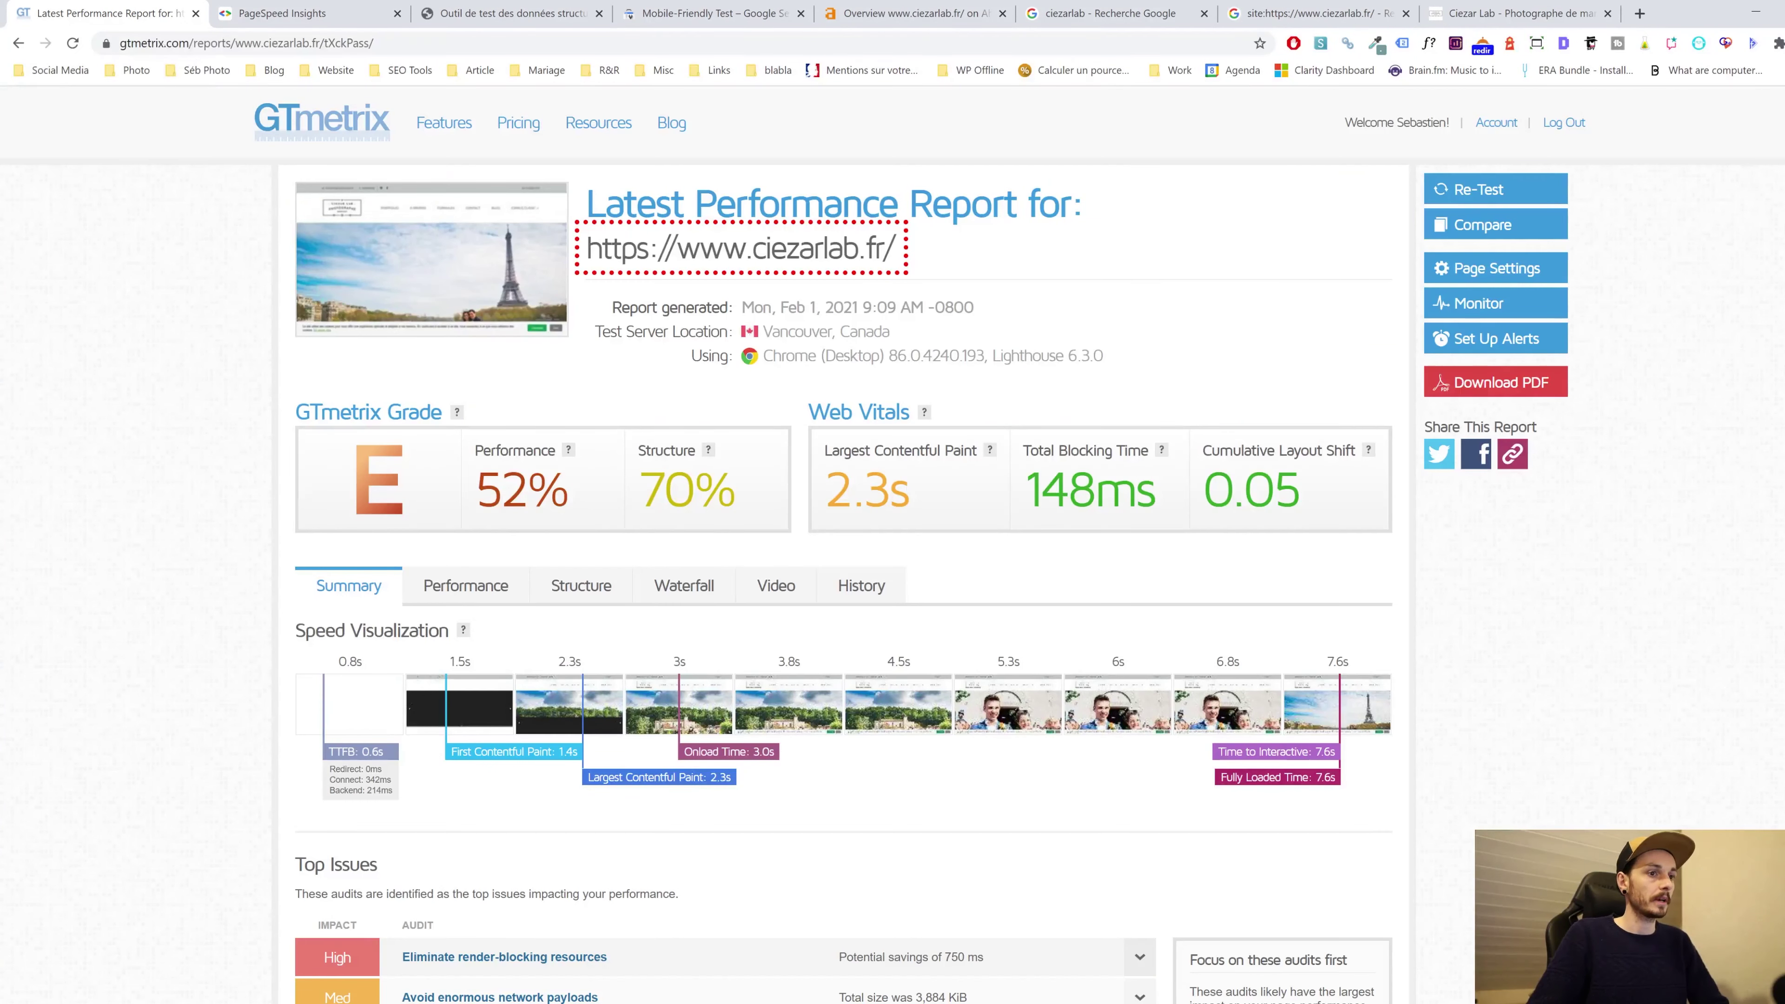
pyautogui.scroll(-4, 311, 262)
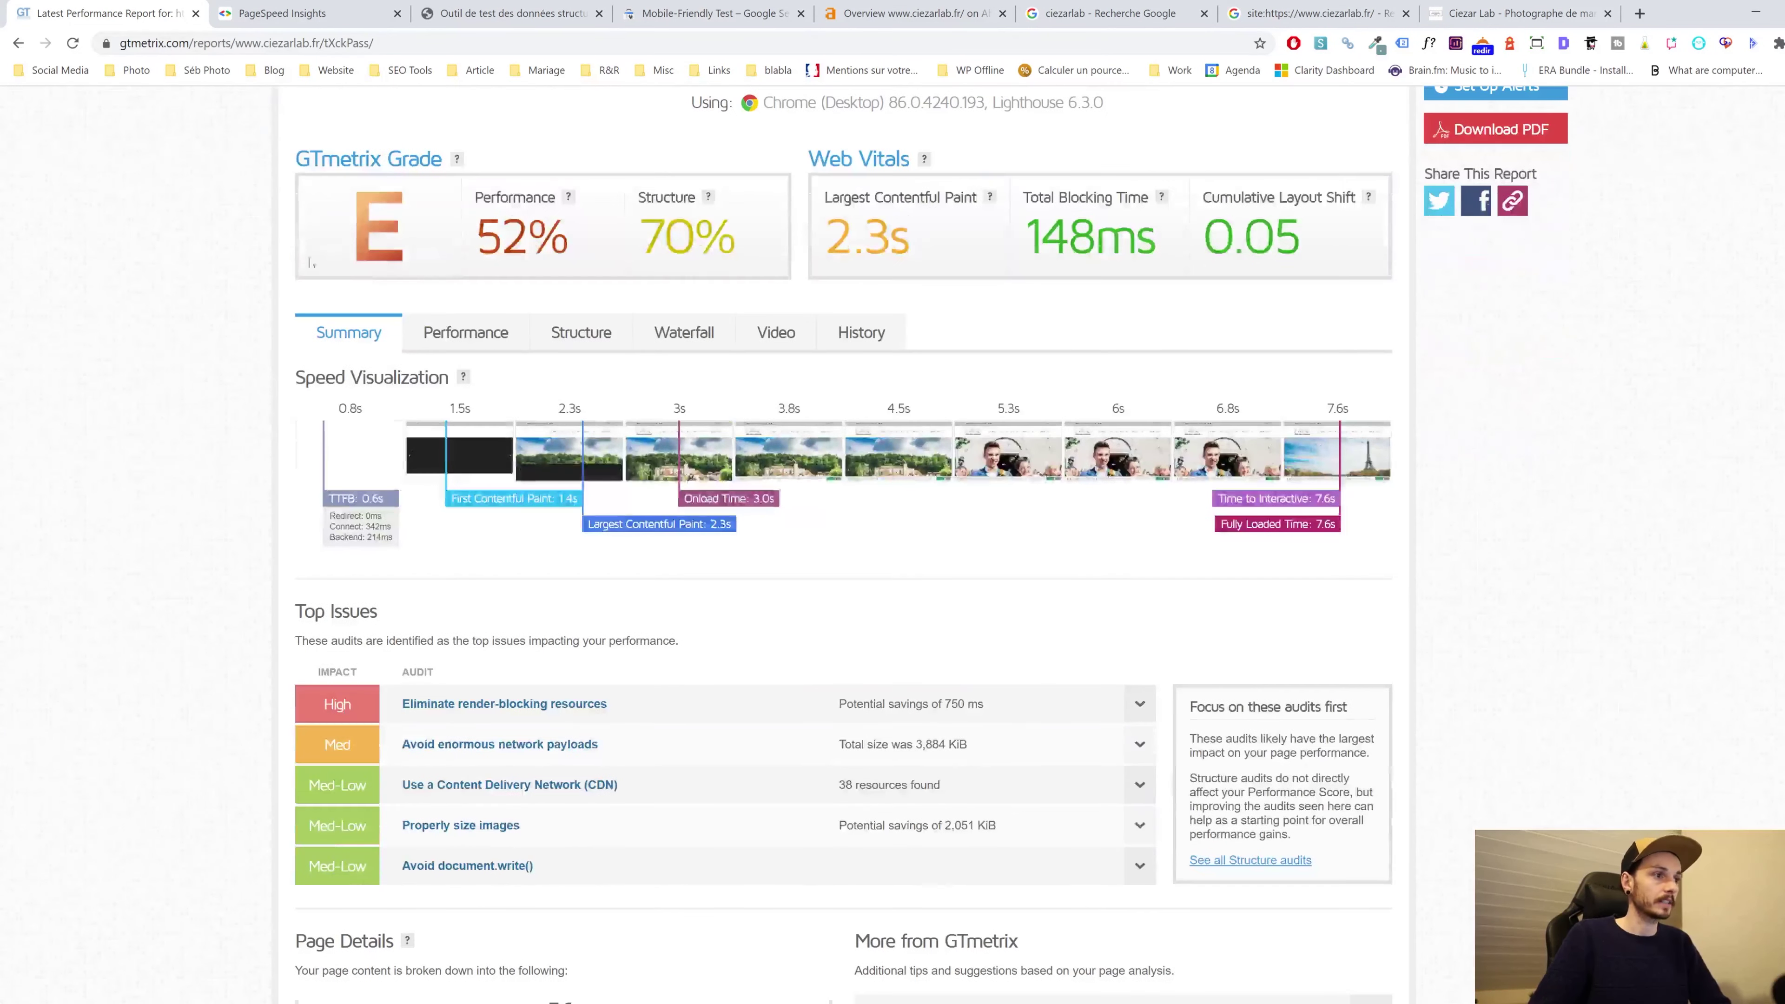
pyautogui.scroll(1, 379, 236)
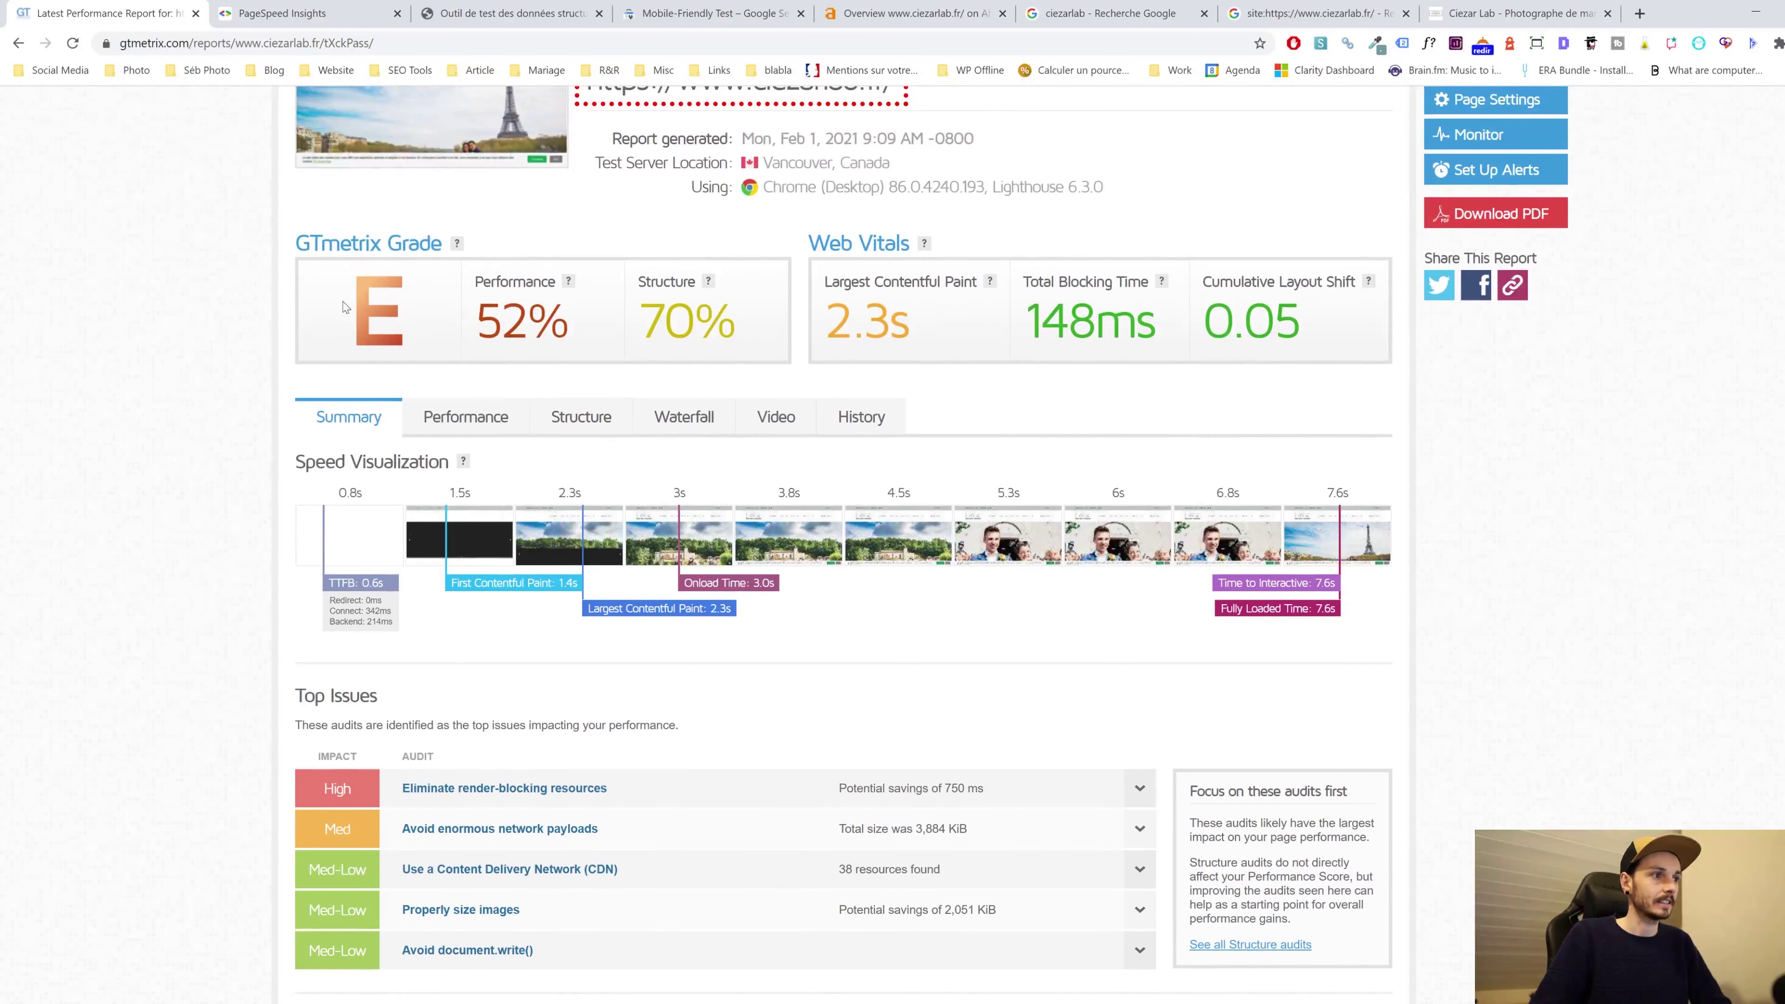
pyautogui.scroll(1, 353, 306)
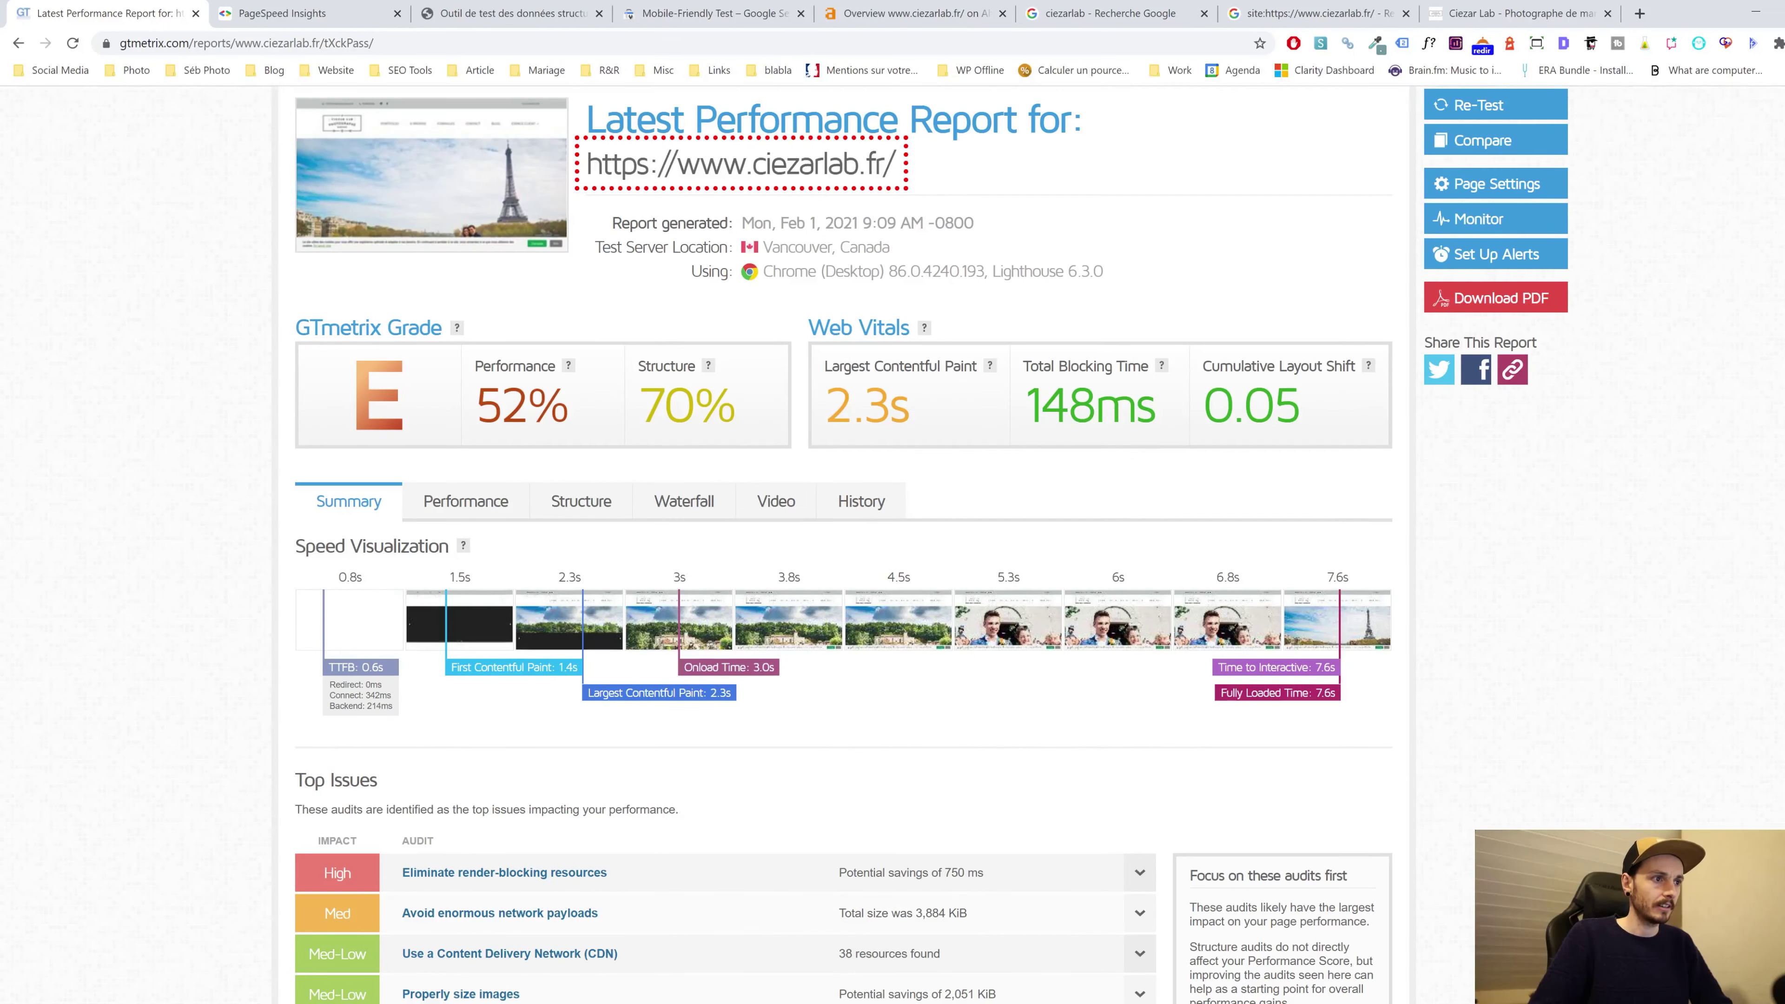
pyautogui.scroll(-3, 601, 340)
pyautogui.scroll(3, 601, 340)
pyautogui.scroll(-2, 601, 340)
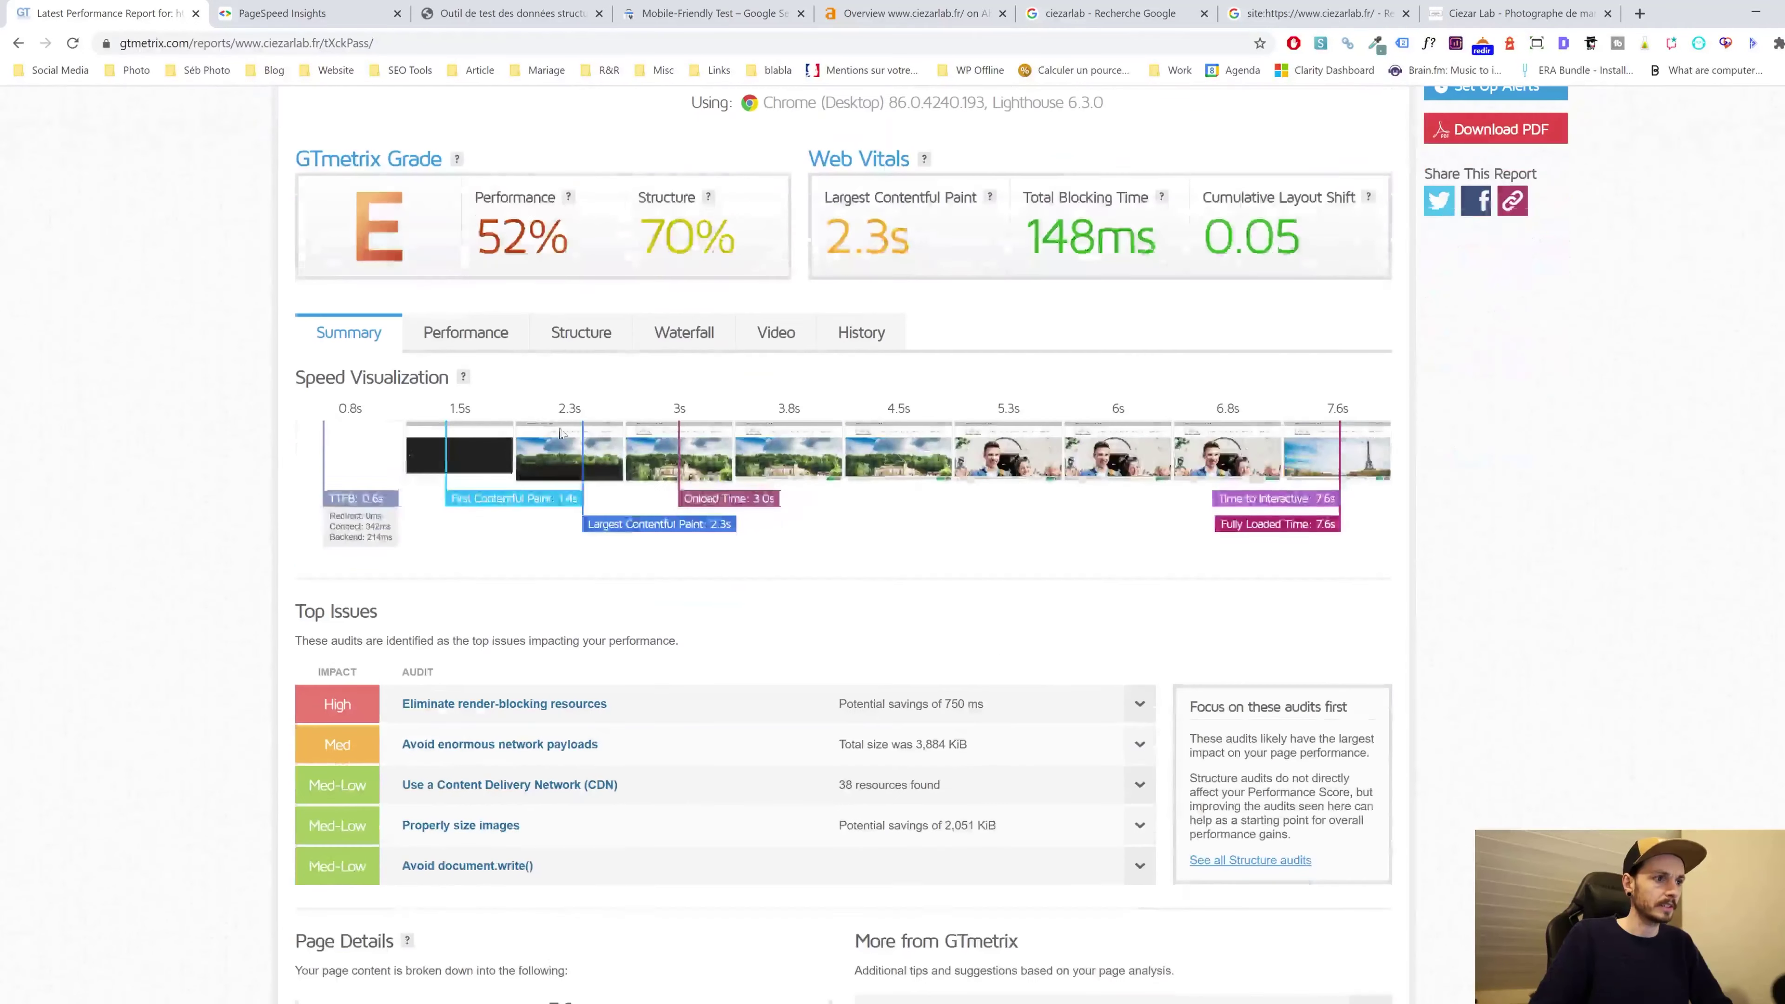
# Open the report's structure audits and examine the potential savings of the webfonts file under Eliminate render-blocking resources
pyautogui.click(601, 340)
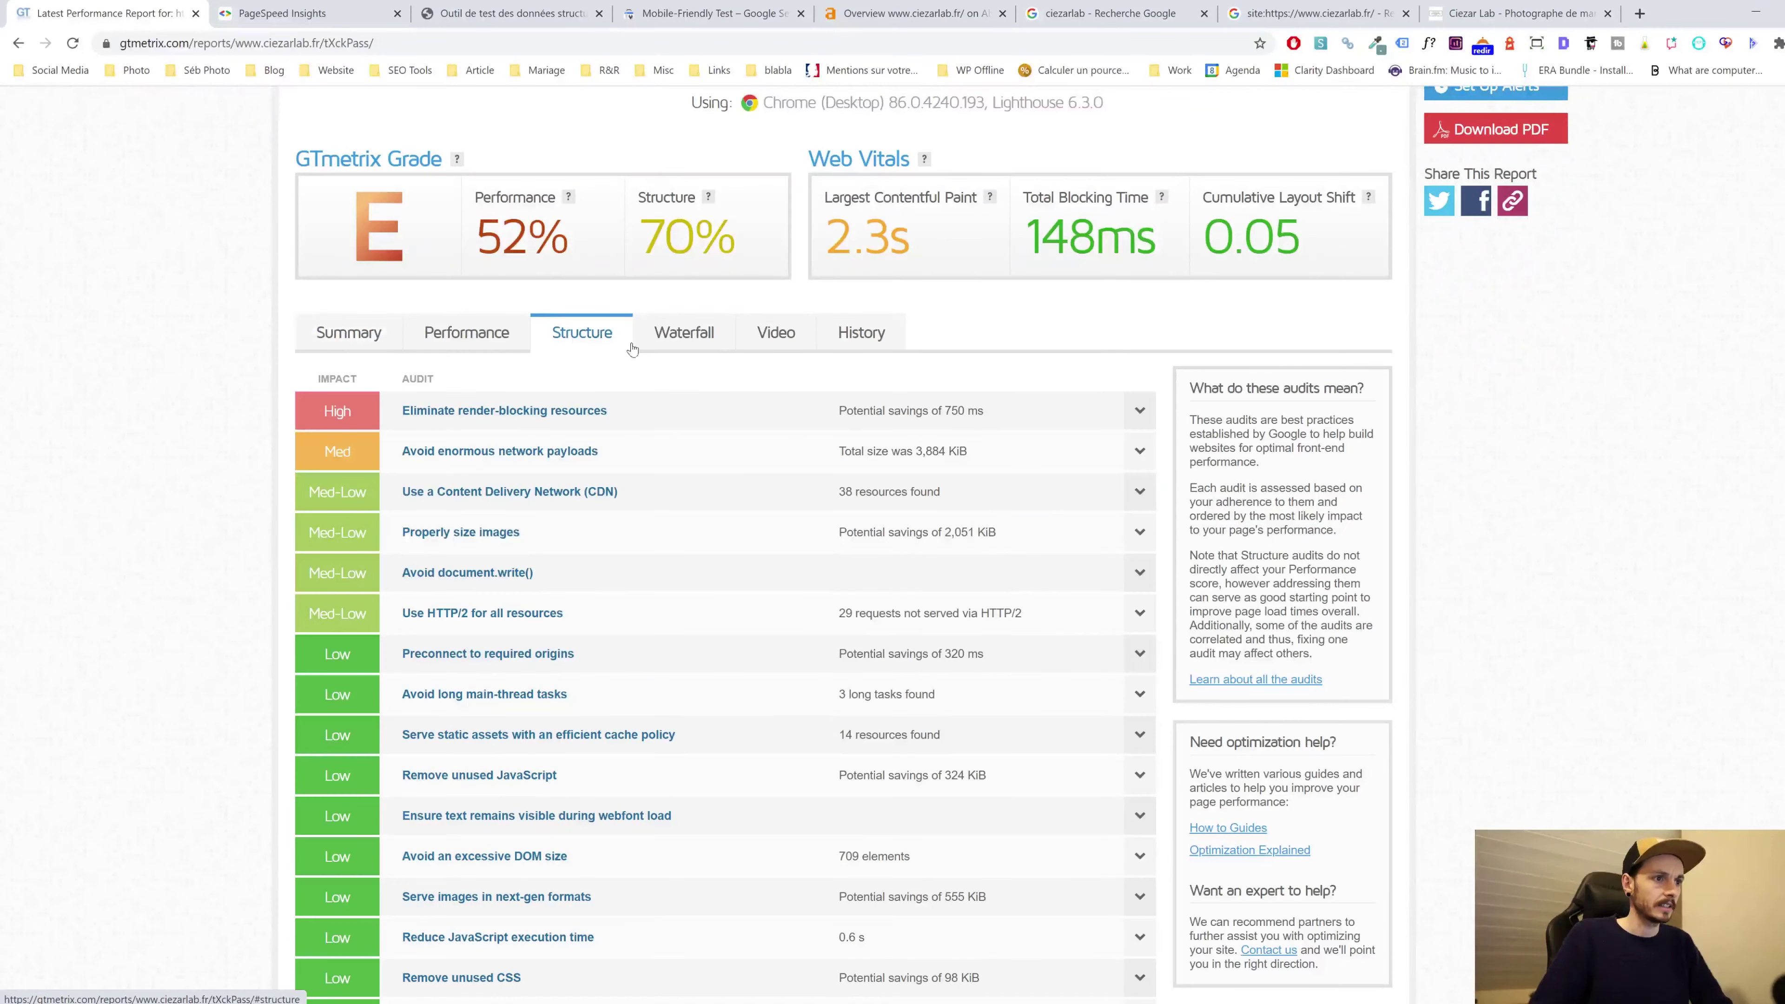
pyautogui.click(1139, 413)
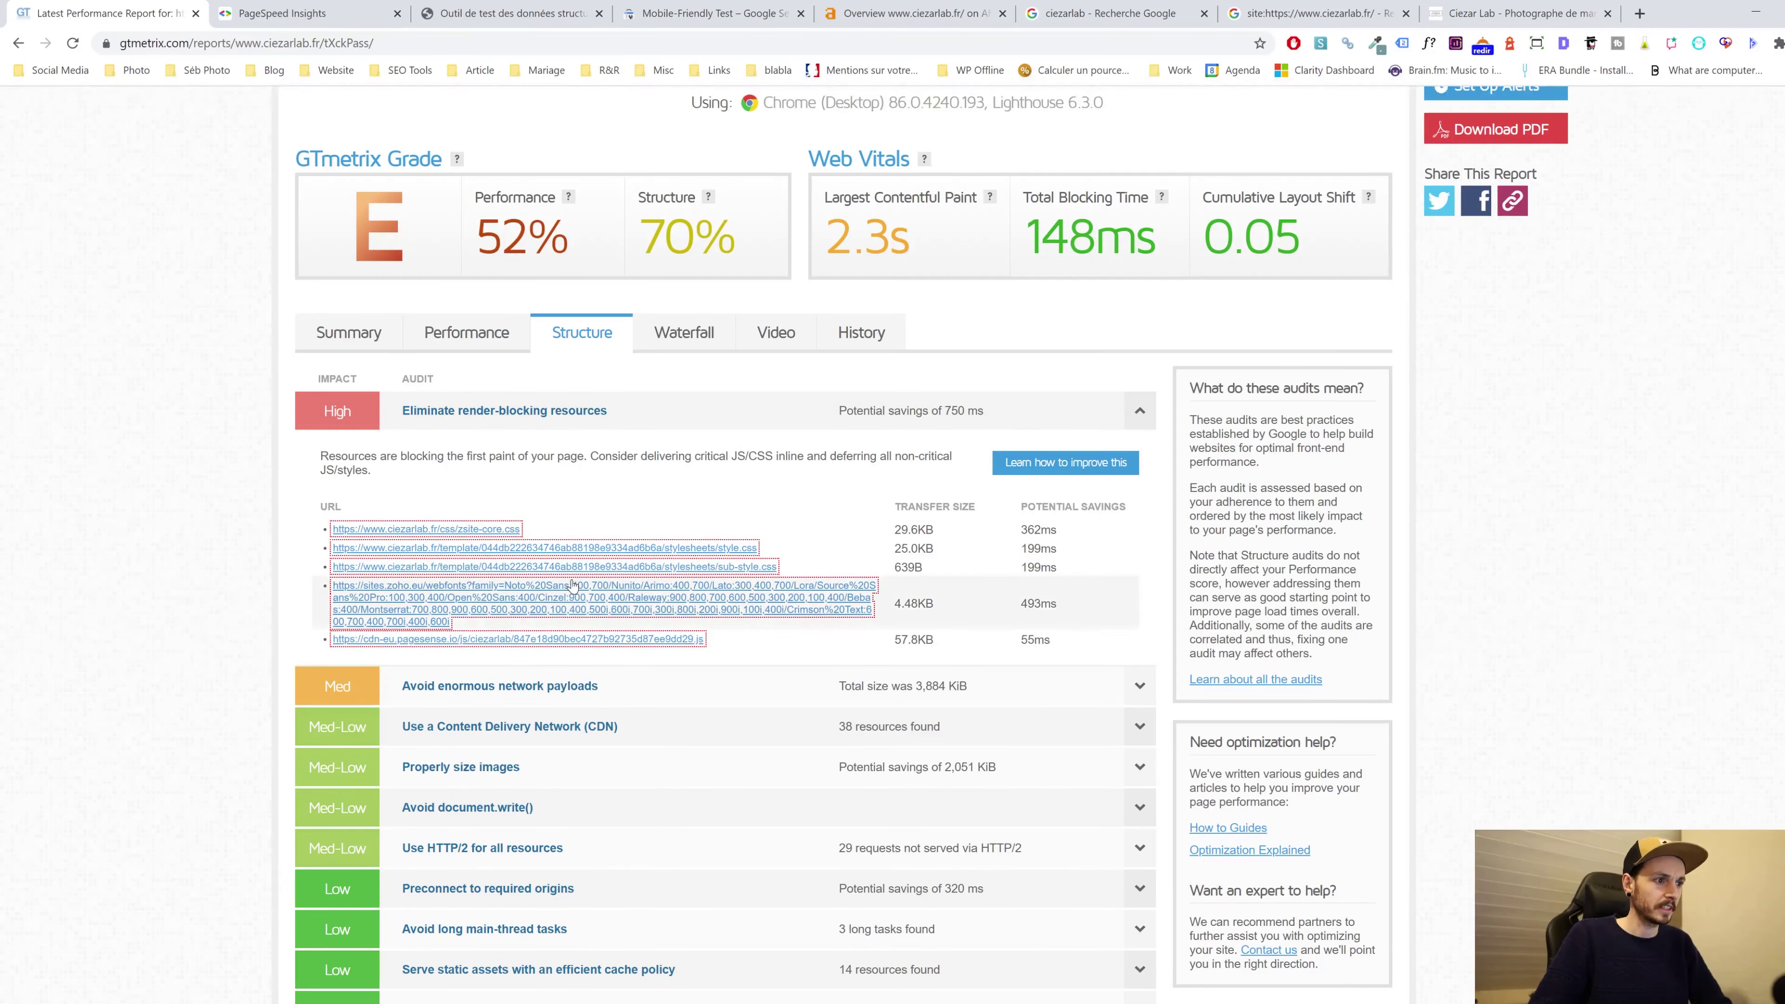
pyautogui.moveTo(1014, 605); pyautogui.dragTo(1066, 608)
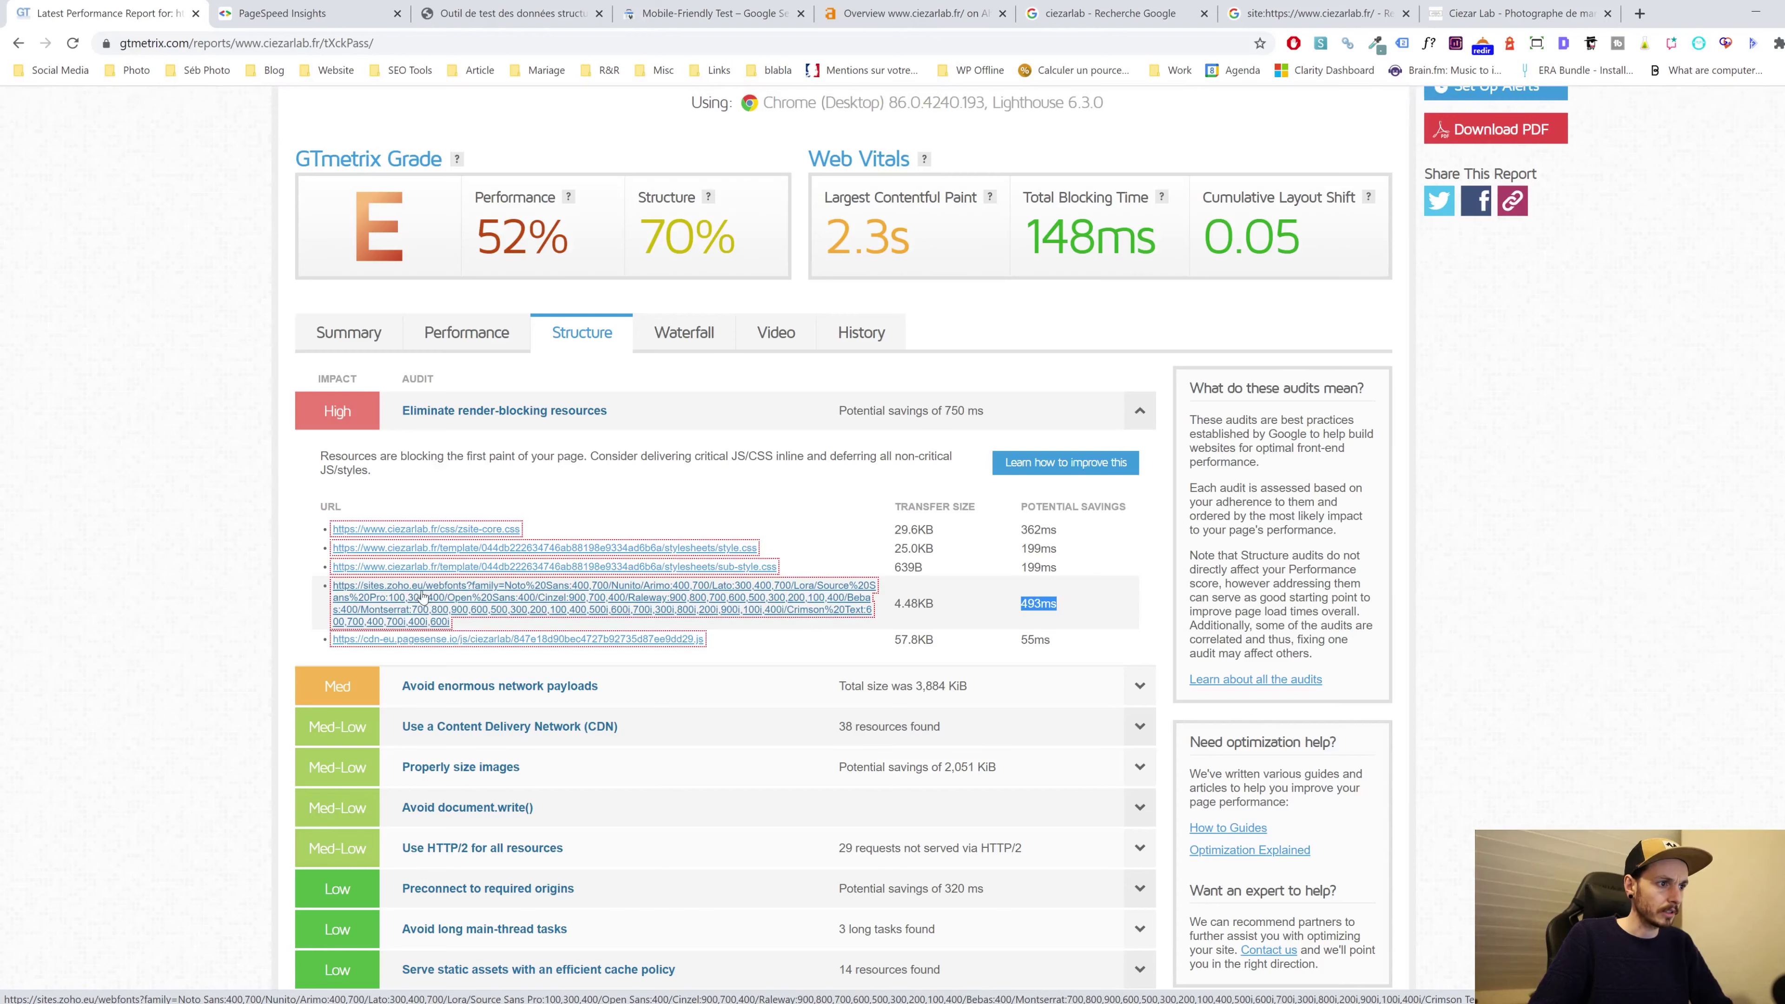
# Open the sites.zoho.eu webfonts stylesheet separately, inspect its font-face rules, and close it to return to the audits
pyautogui.rightClick(457, 596)
pyautogui.click(471, 604)
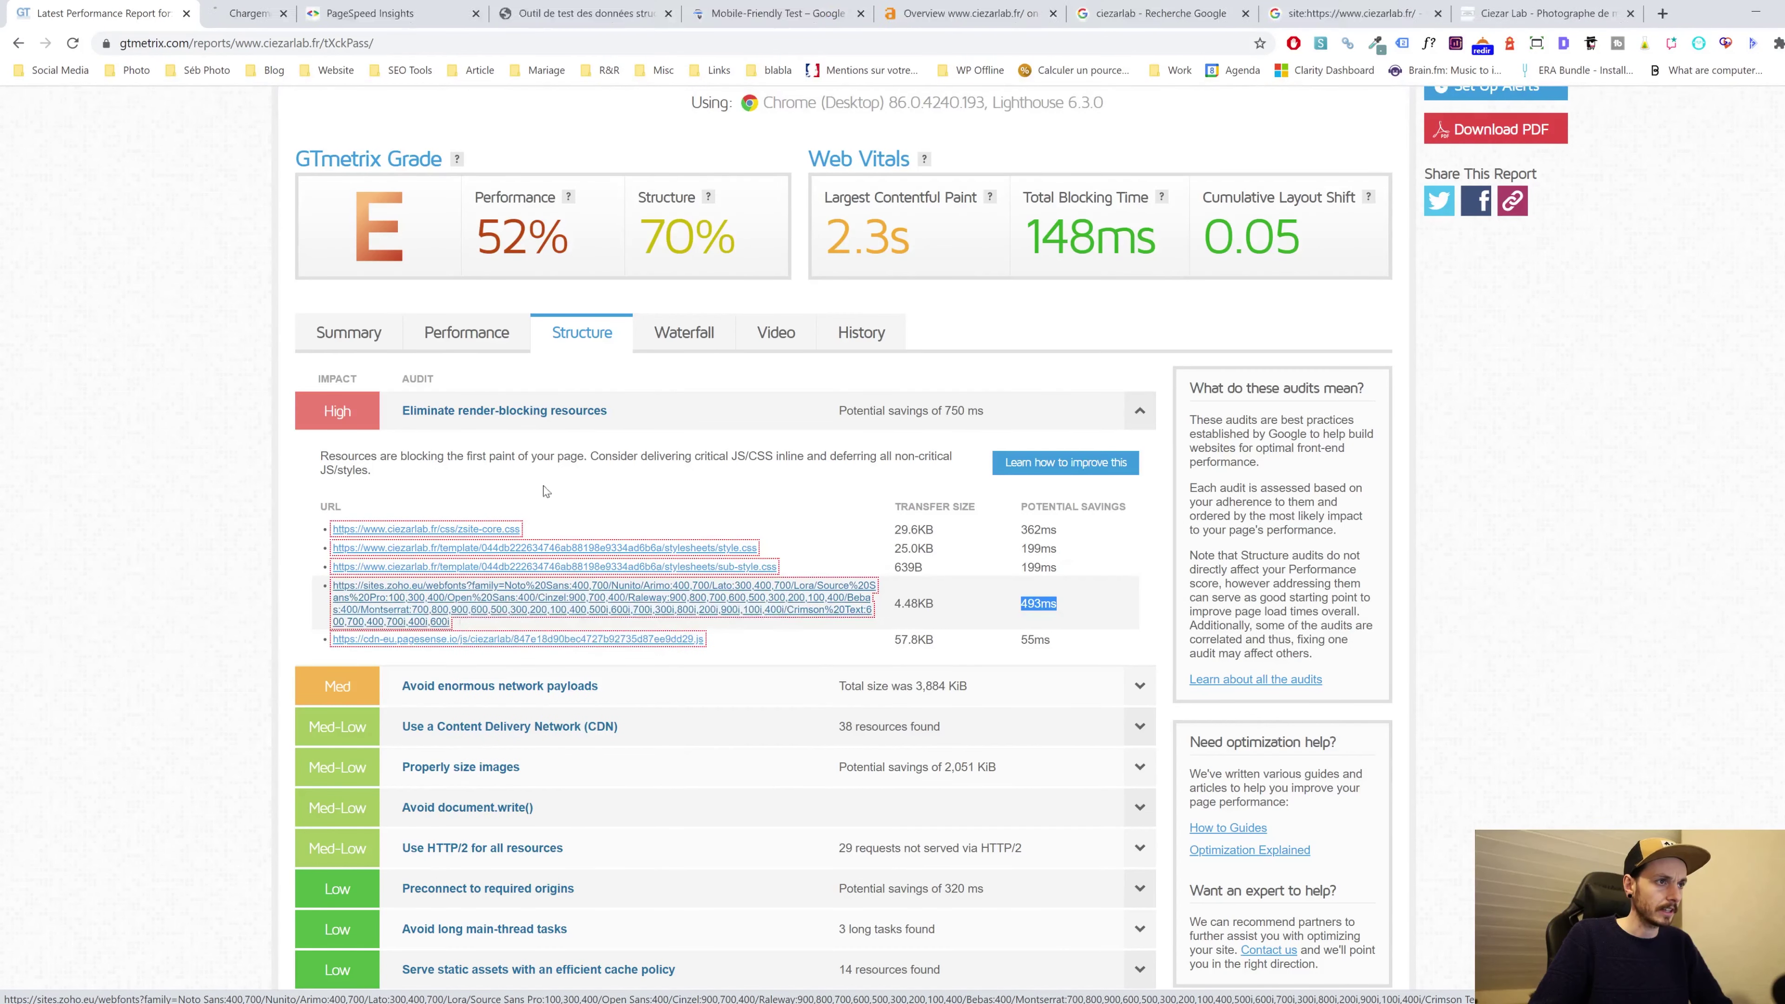
pyautogui.click(312, 8)
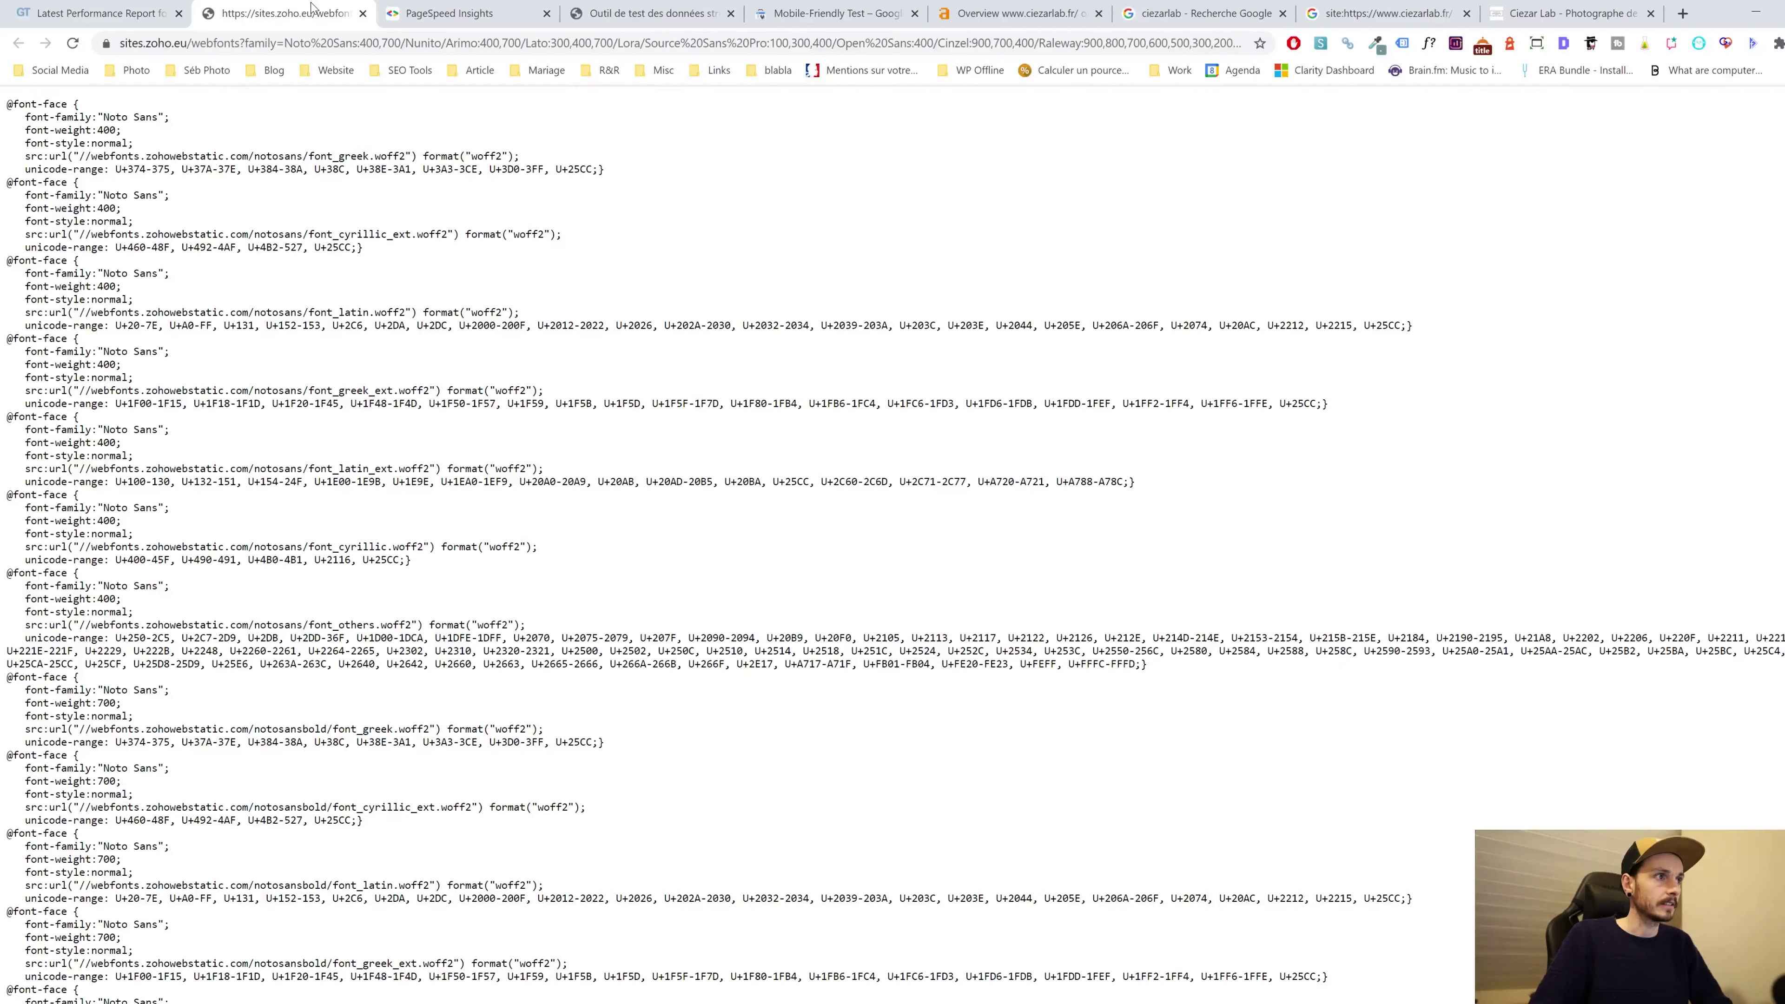
pyautogui.click(363, 13)
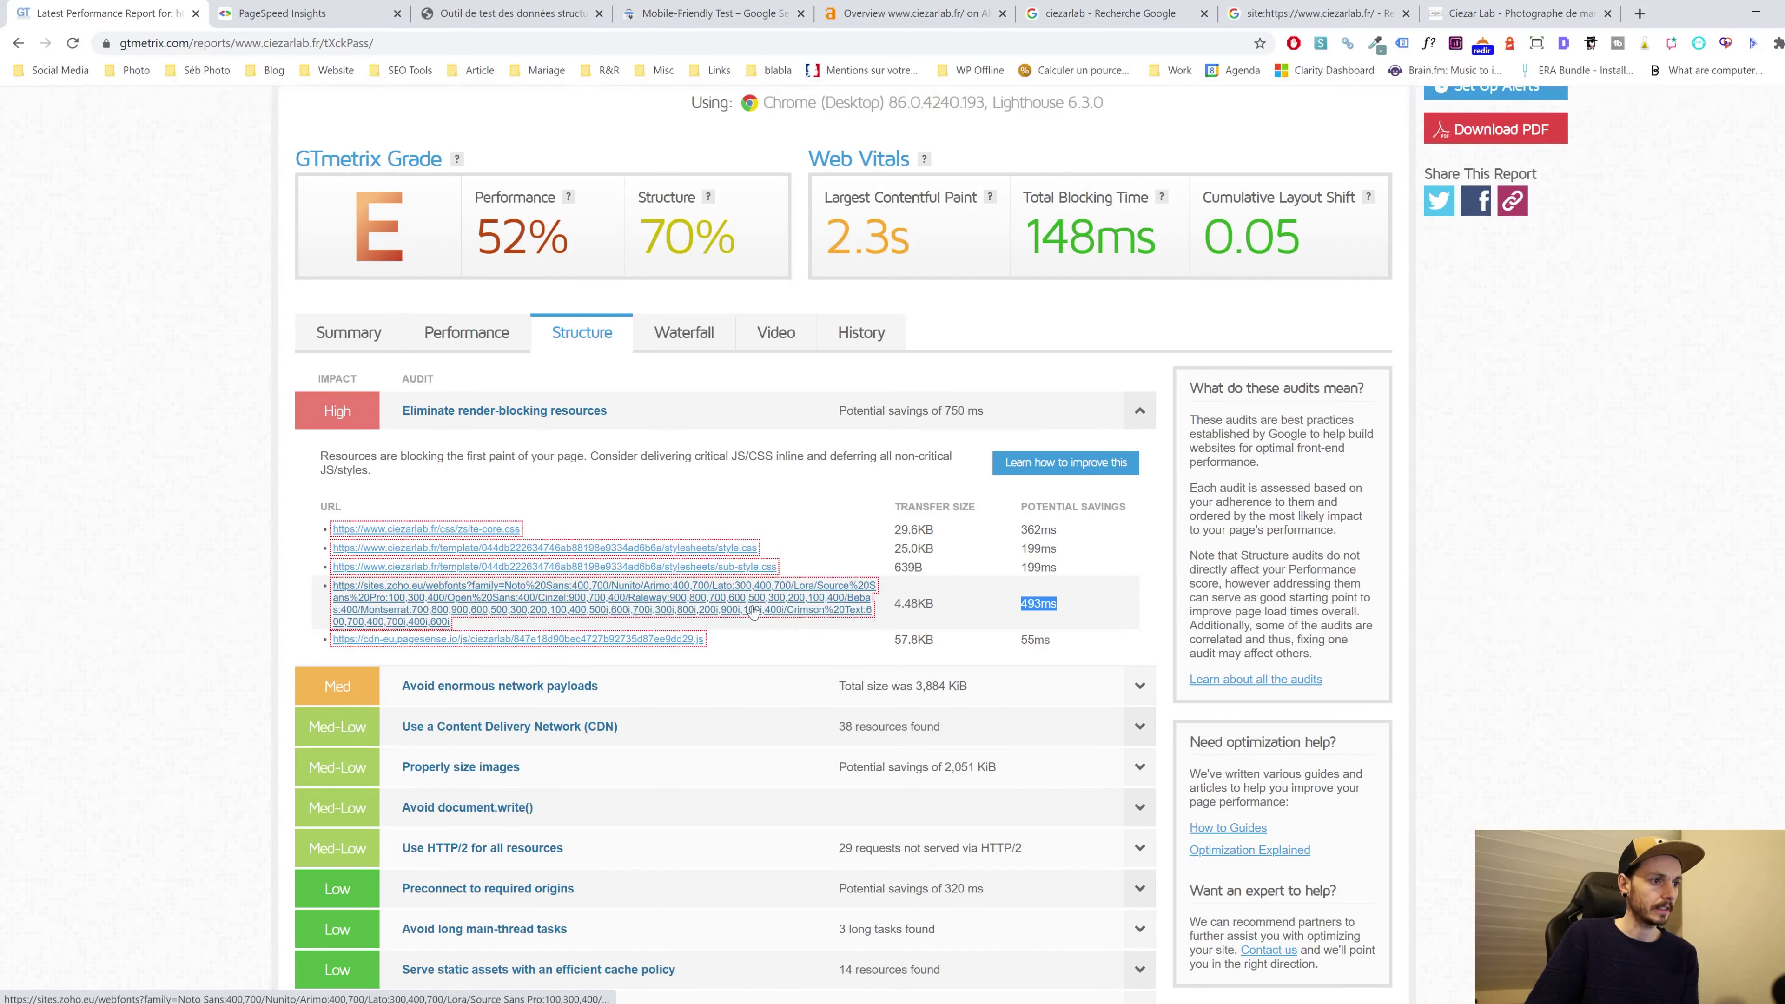
pyautogui.scroll(2, 753, 611)
pyautogui.scroll(-2, 753, 612)
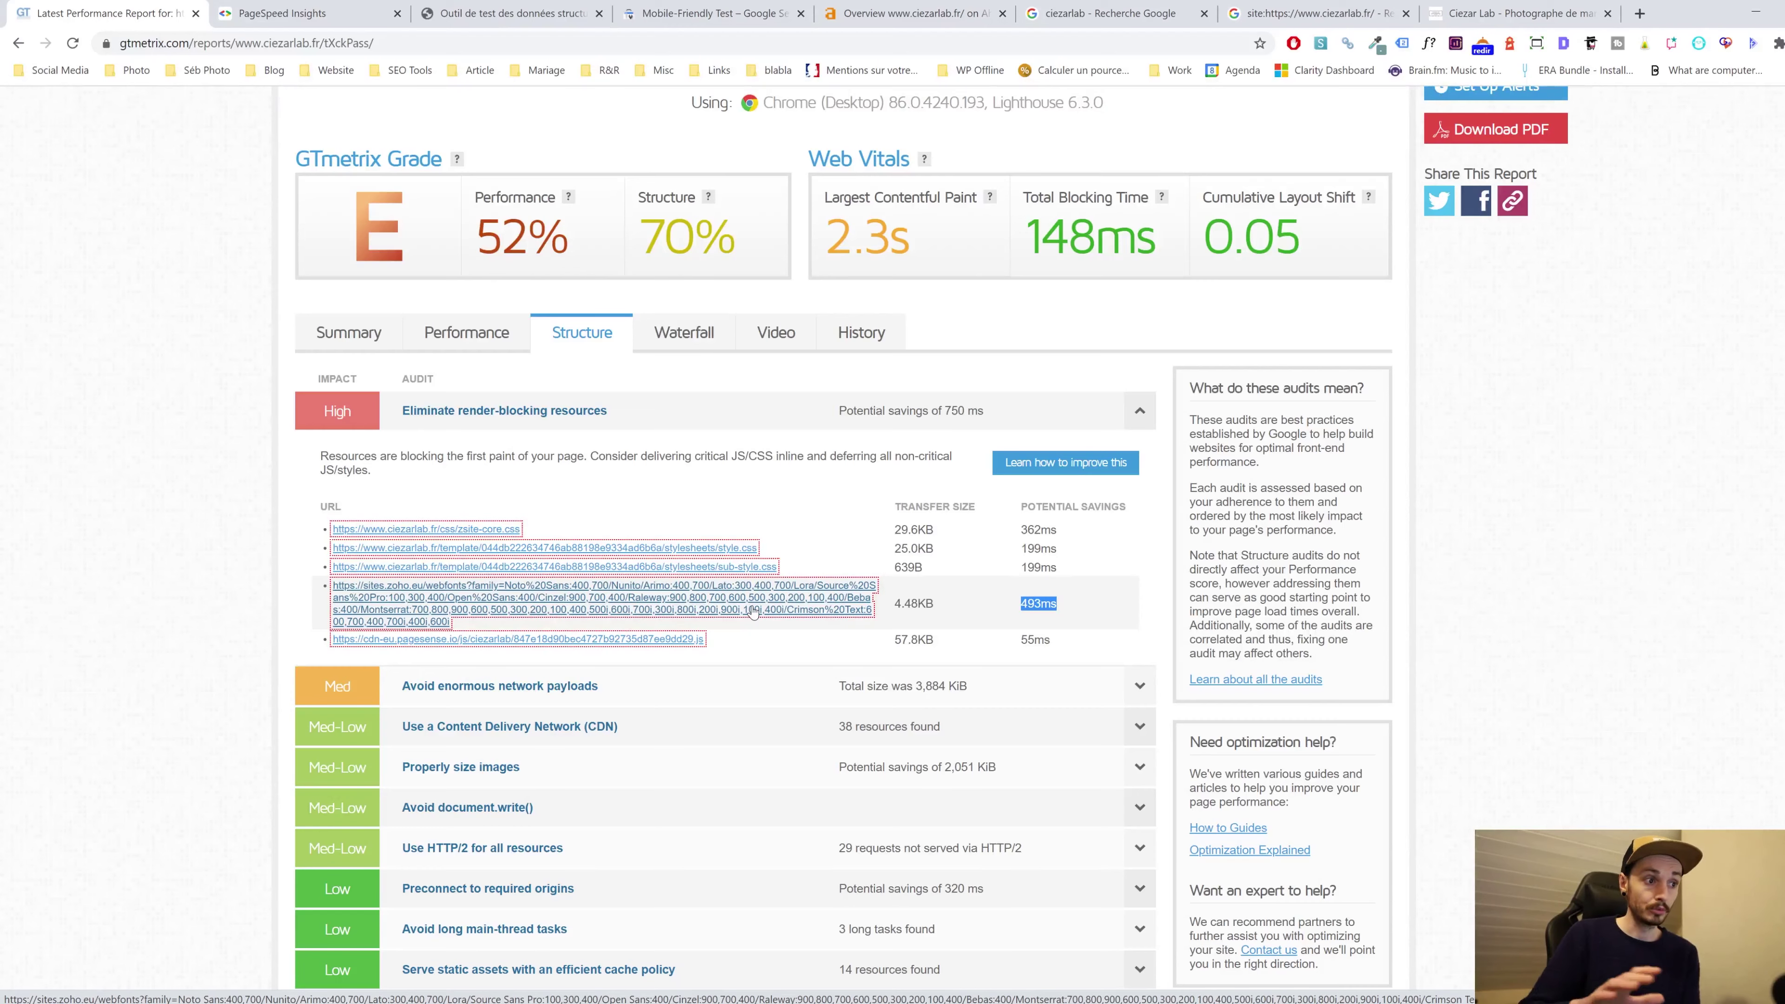
# Expand the Avoid enormous network payloads audit and examine the transfer sizes of the listed photos, then the remaining audits
pyautogui.scroll(-2, 770, 617)
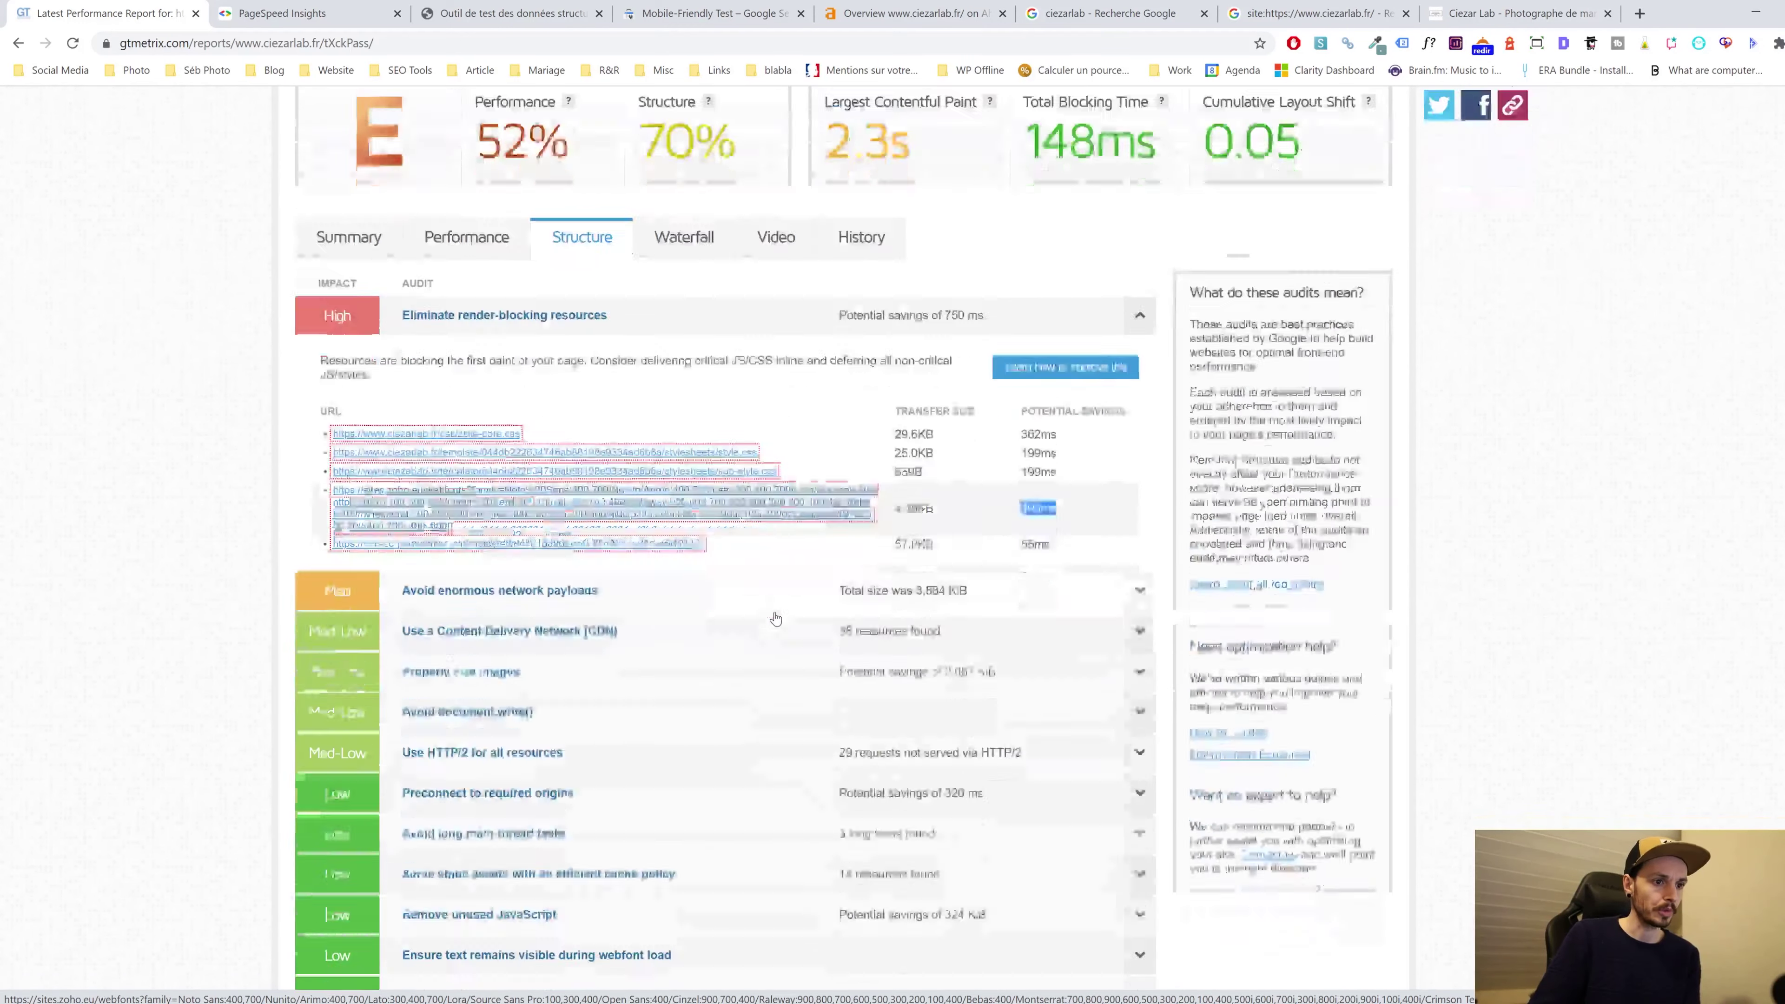
pyautogui.click(1104, 524)
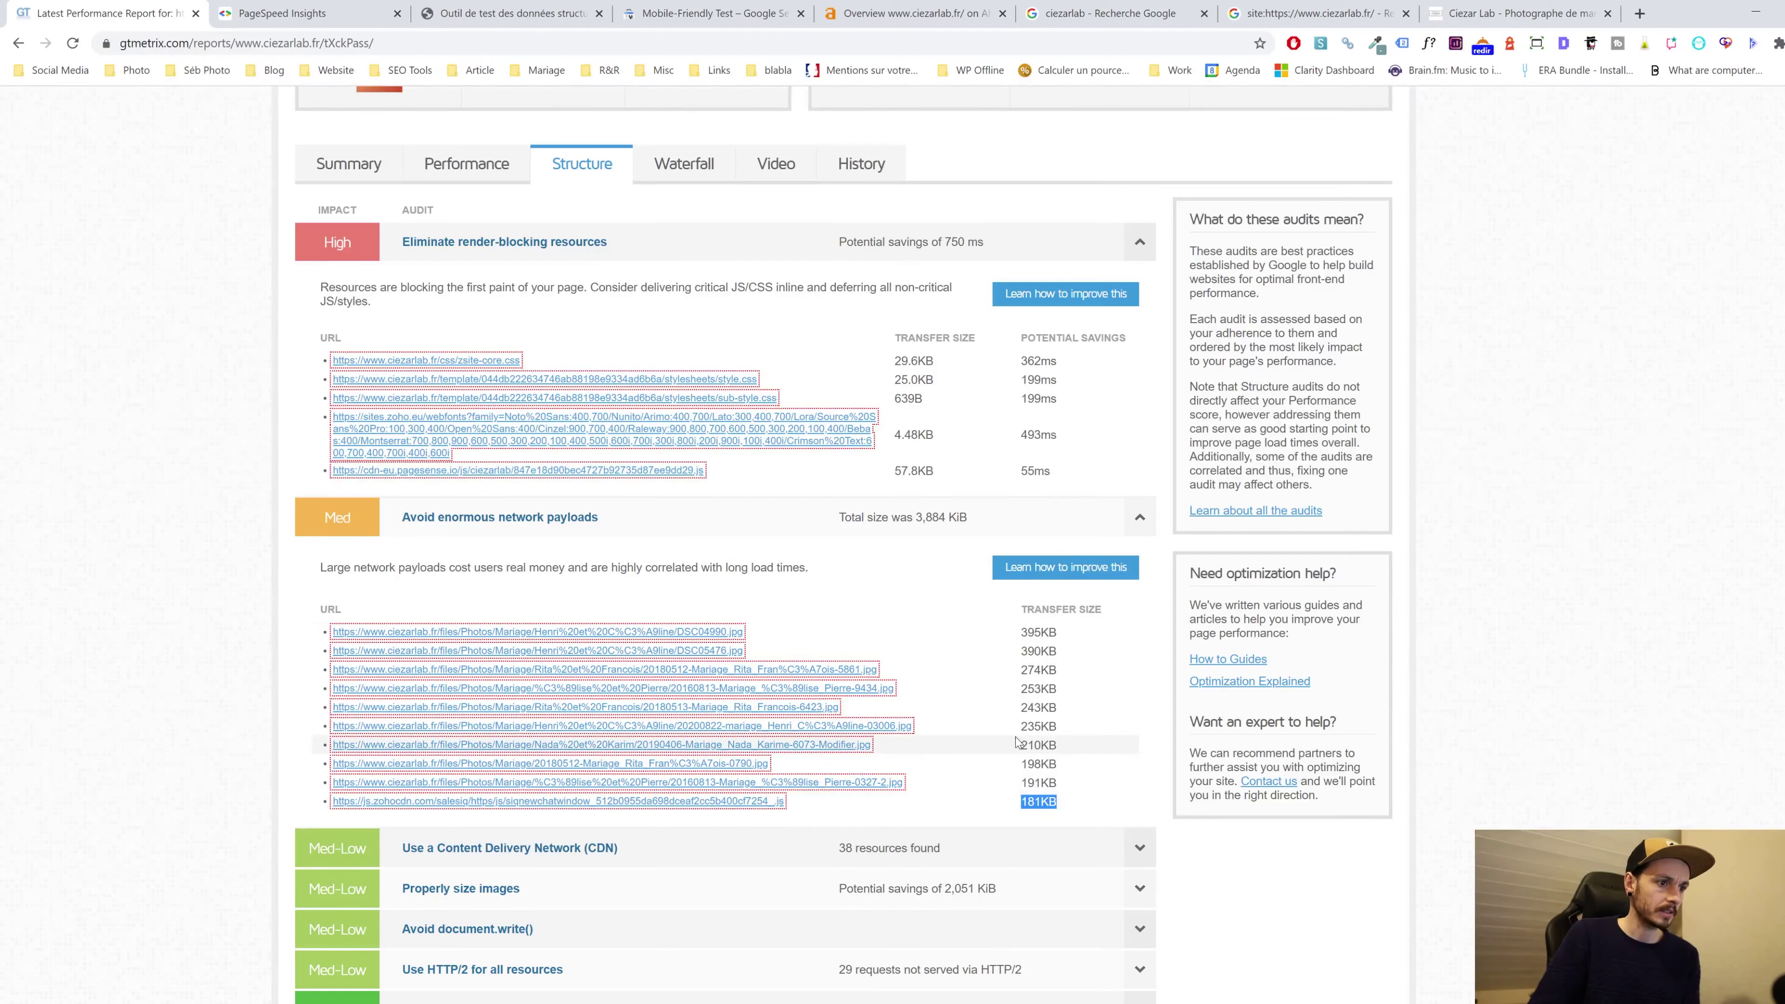
pyautogui.doubleClick(1061, 635)
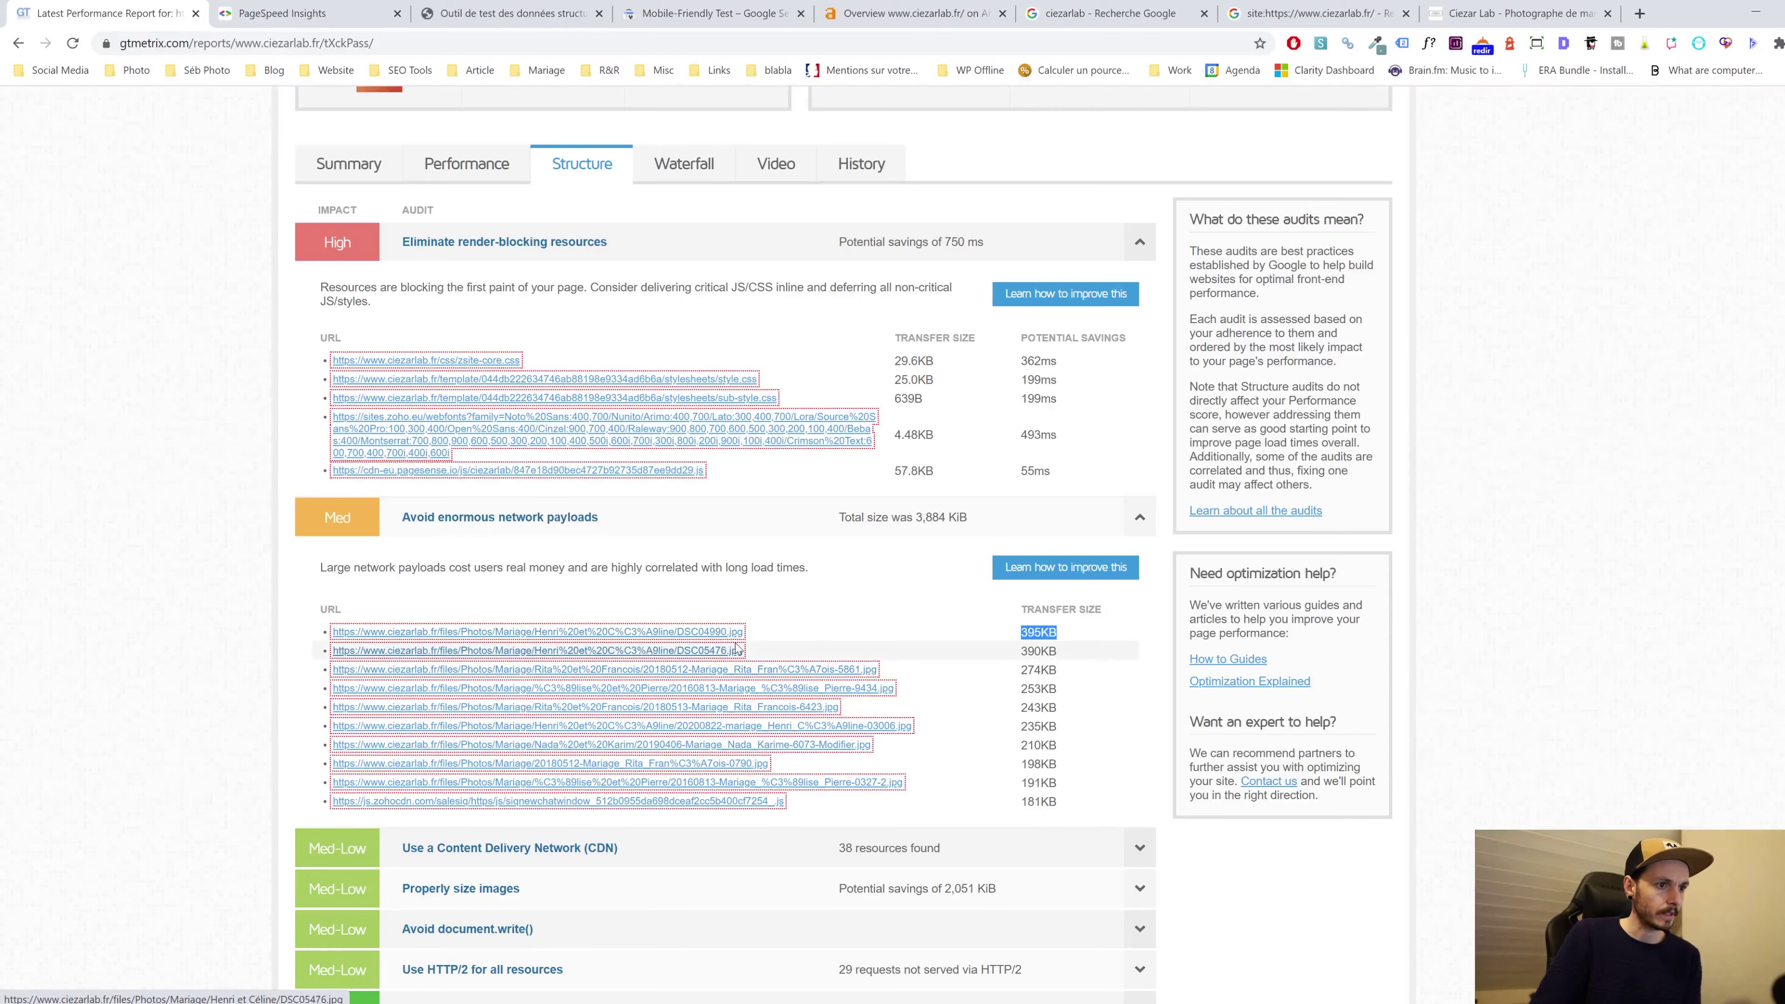
pyautogui.scroll(1, 699, 703)
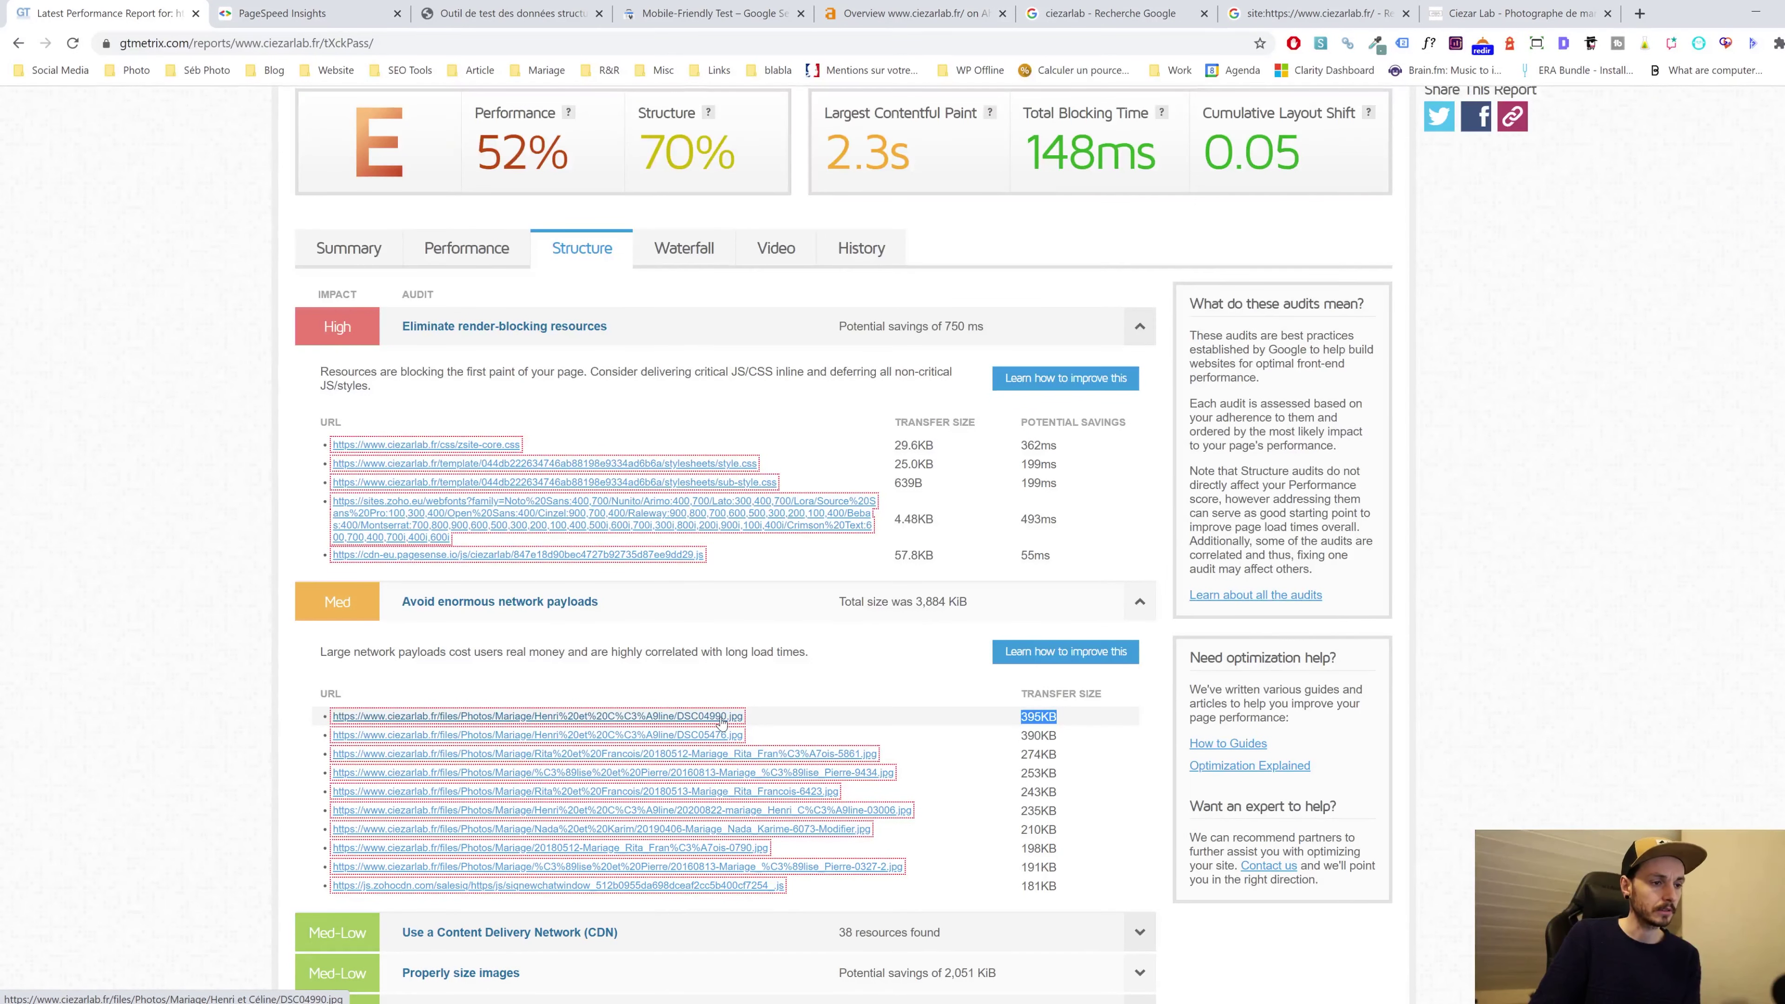
pyautogui.scroll(-1, 724, 727)
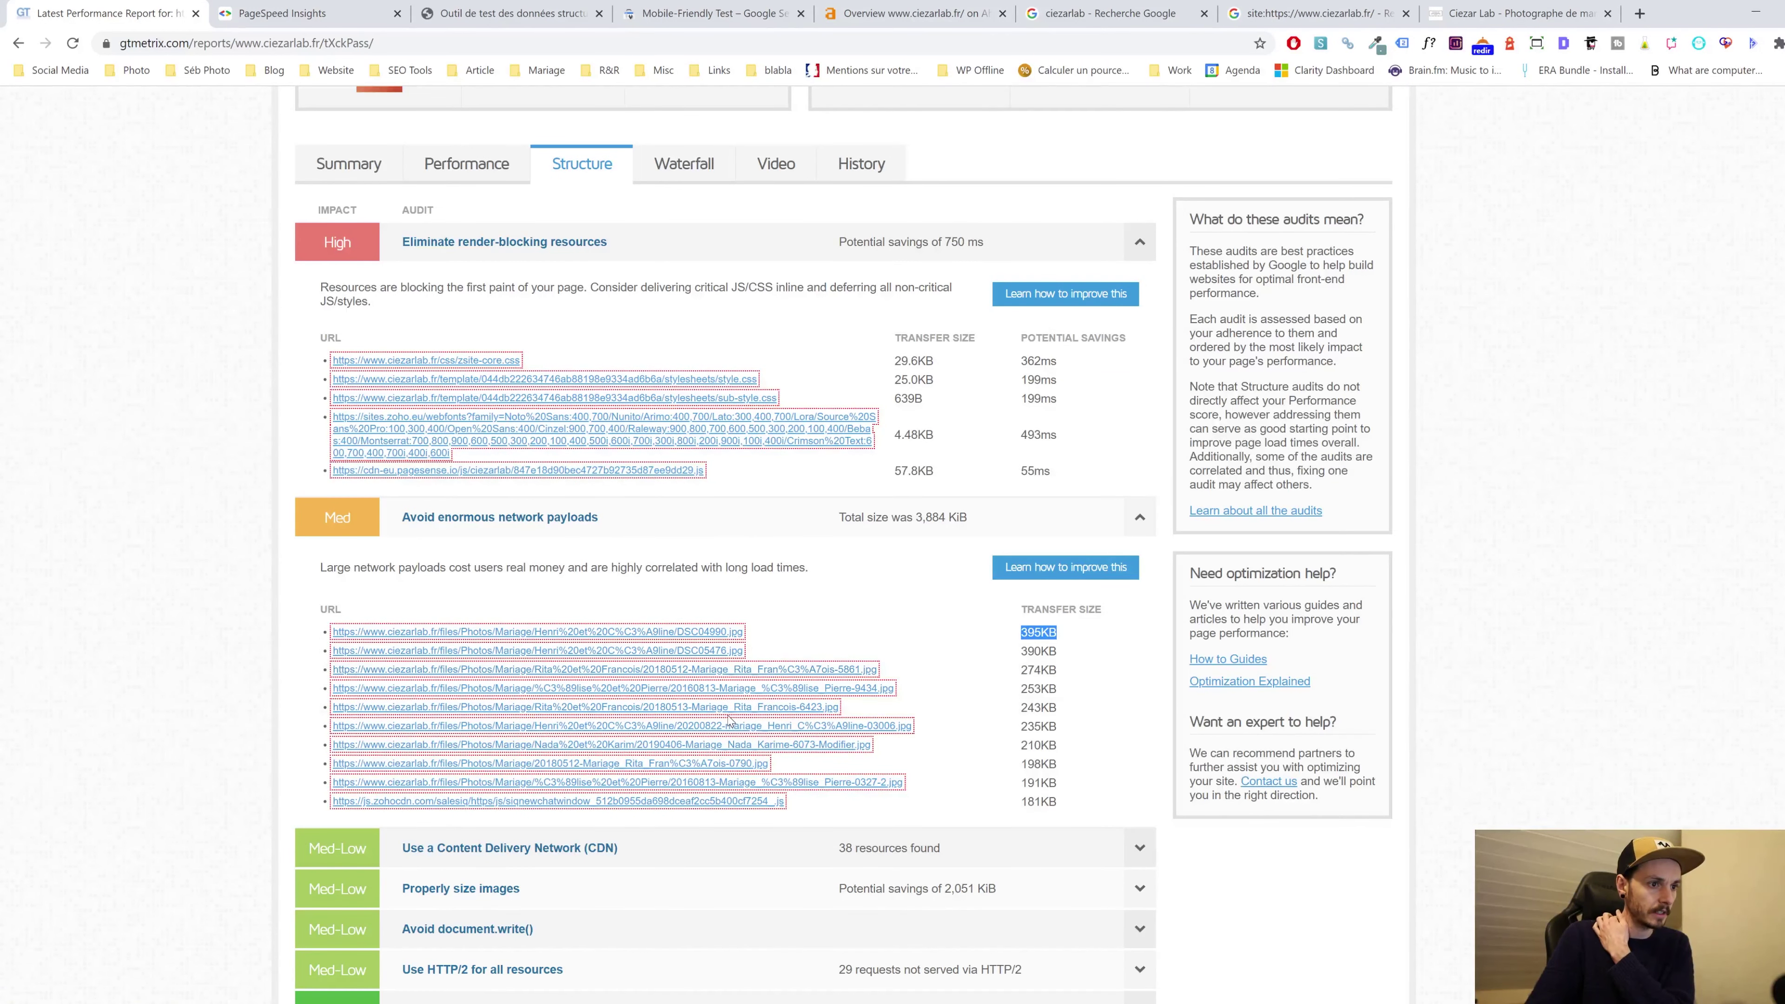
pyautogui.scroll(-3, 749, 717)
pyautogui.scroll(-2, 500, 626)
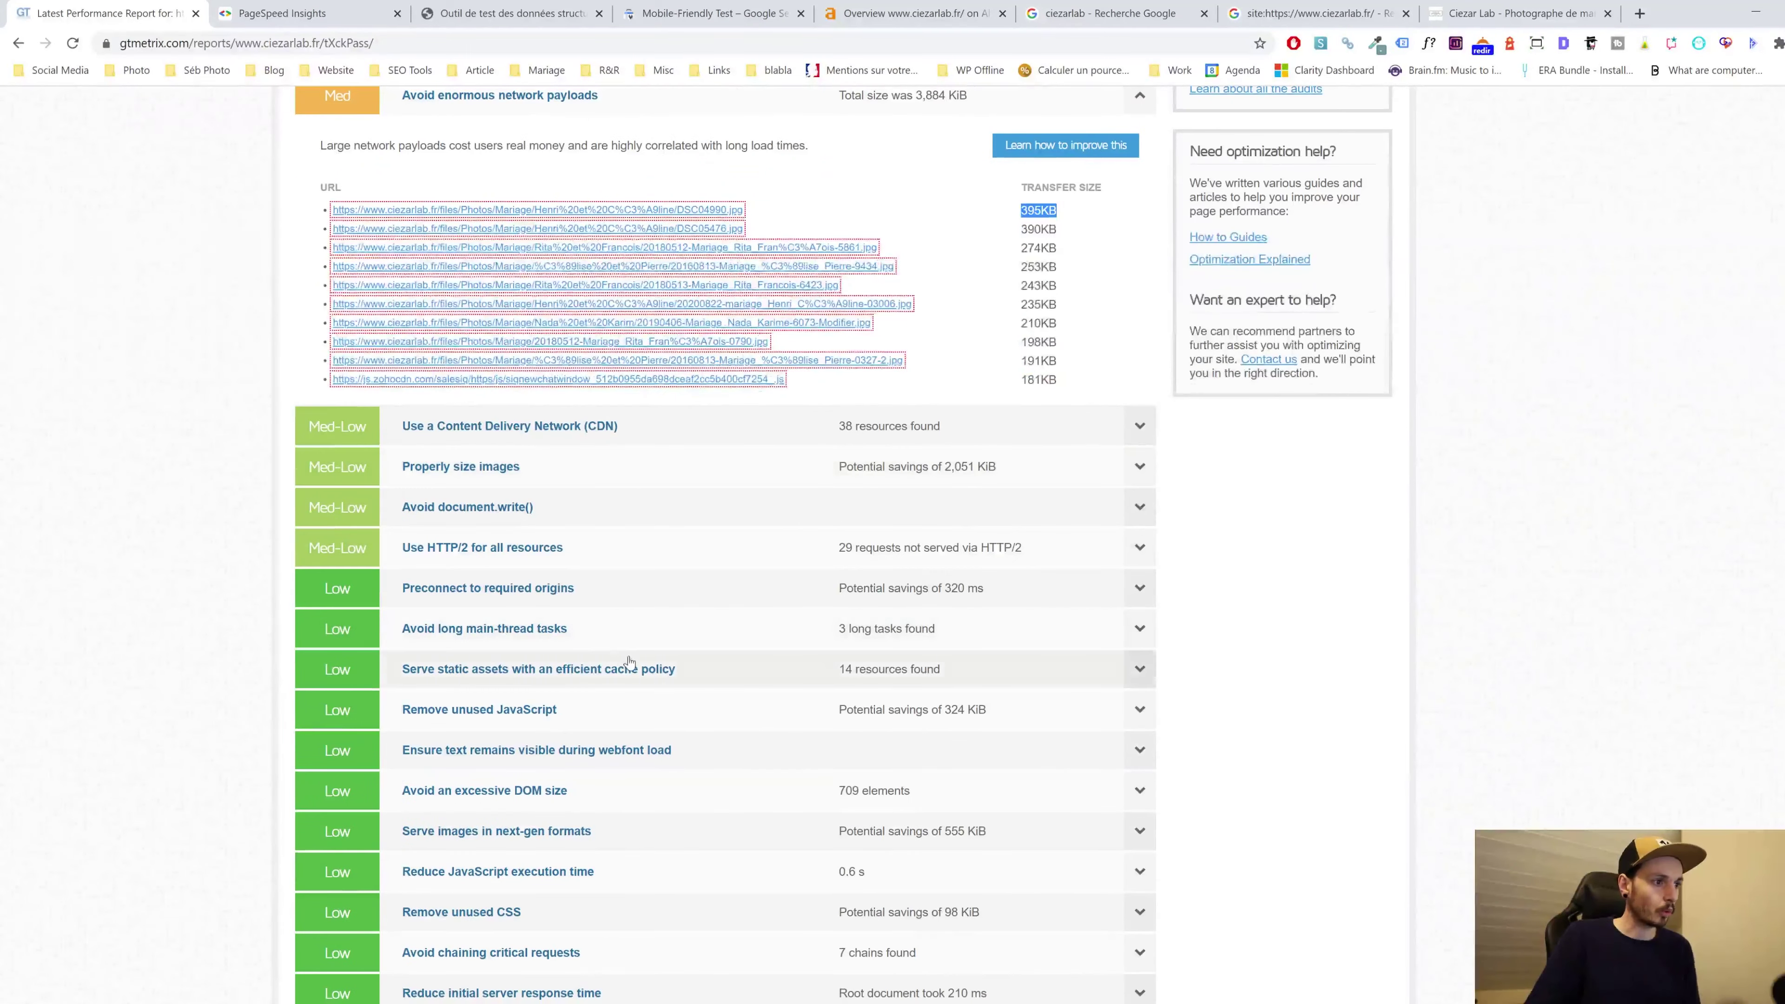
pyautogui.scroll(8, 794, 534)
pyautogui.scroll(-3, 605, 450)
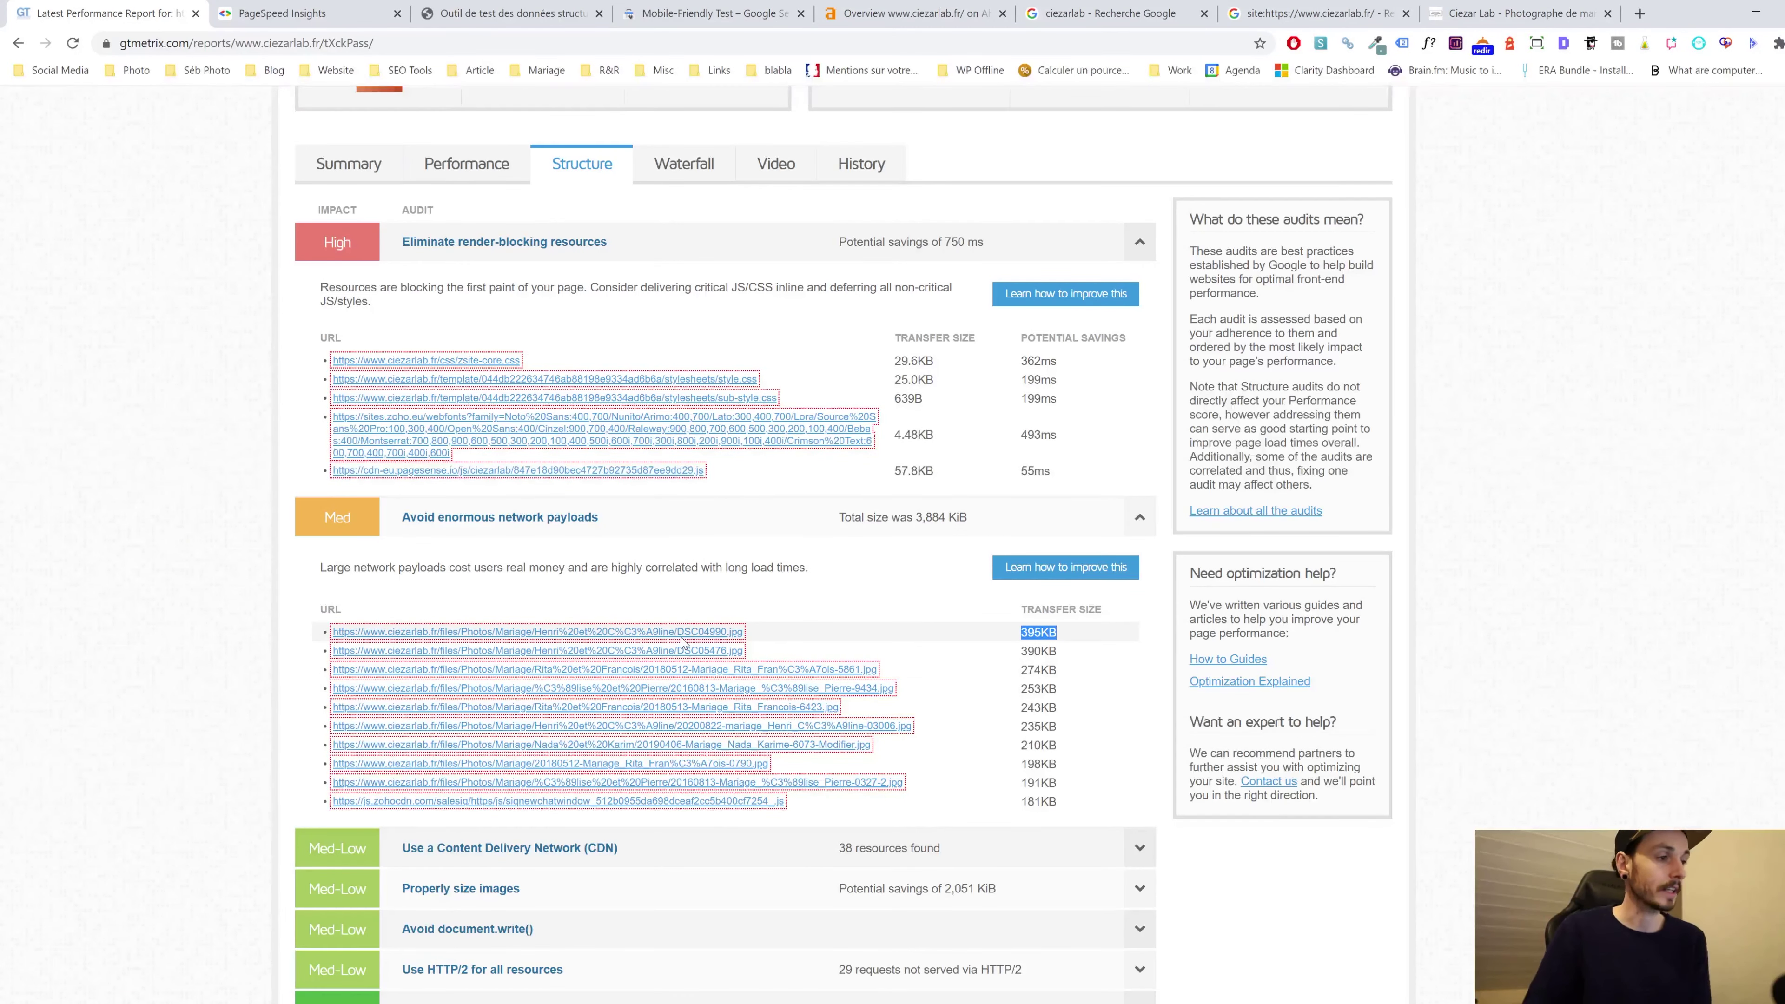
# Re-examine the render-blocking audit's JS/CSS recommendation and the potential savings for the webfonts resource
pyautogui.scroll(2, 868, 461)
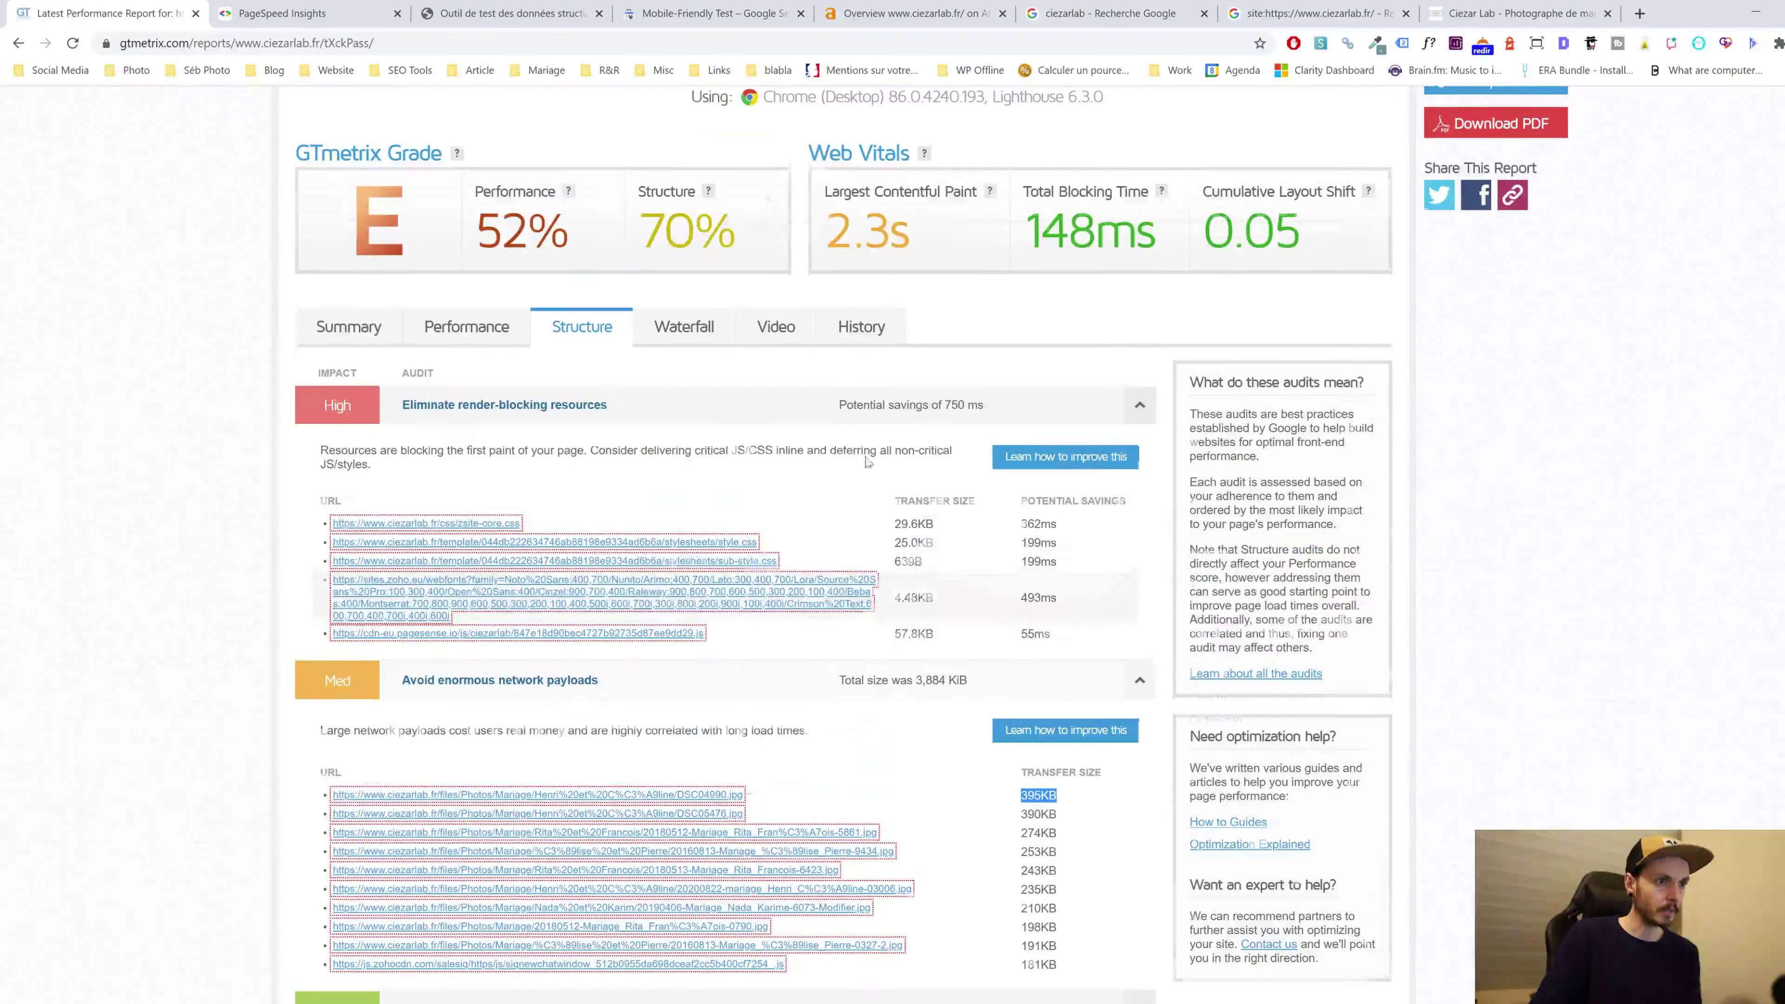
pyautogui.doubleClick(748, 456)
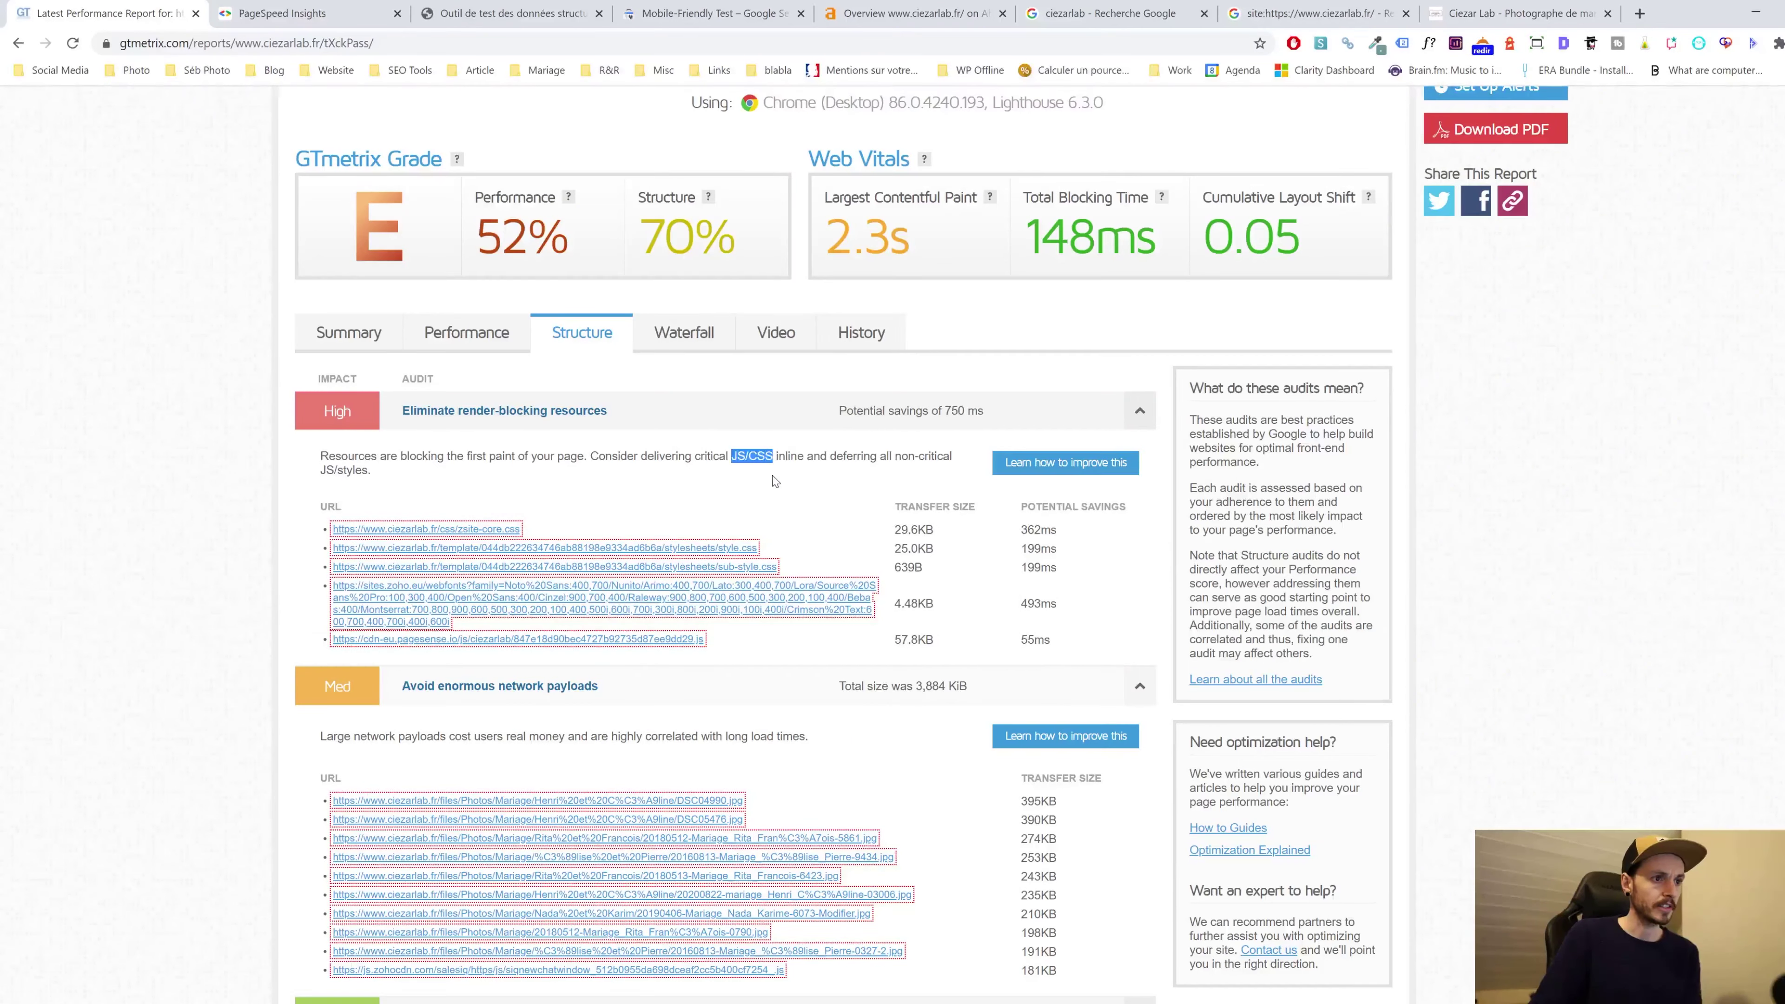
pyautogui.click(780, 480)
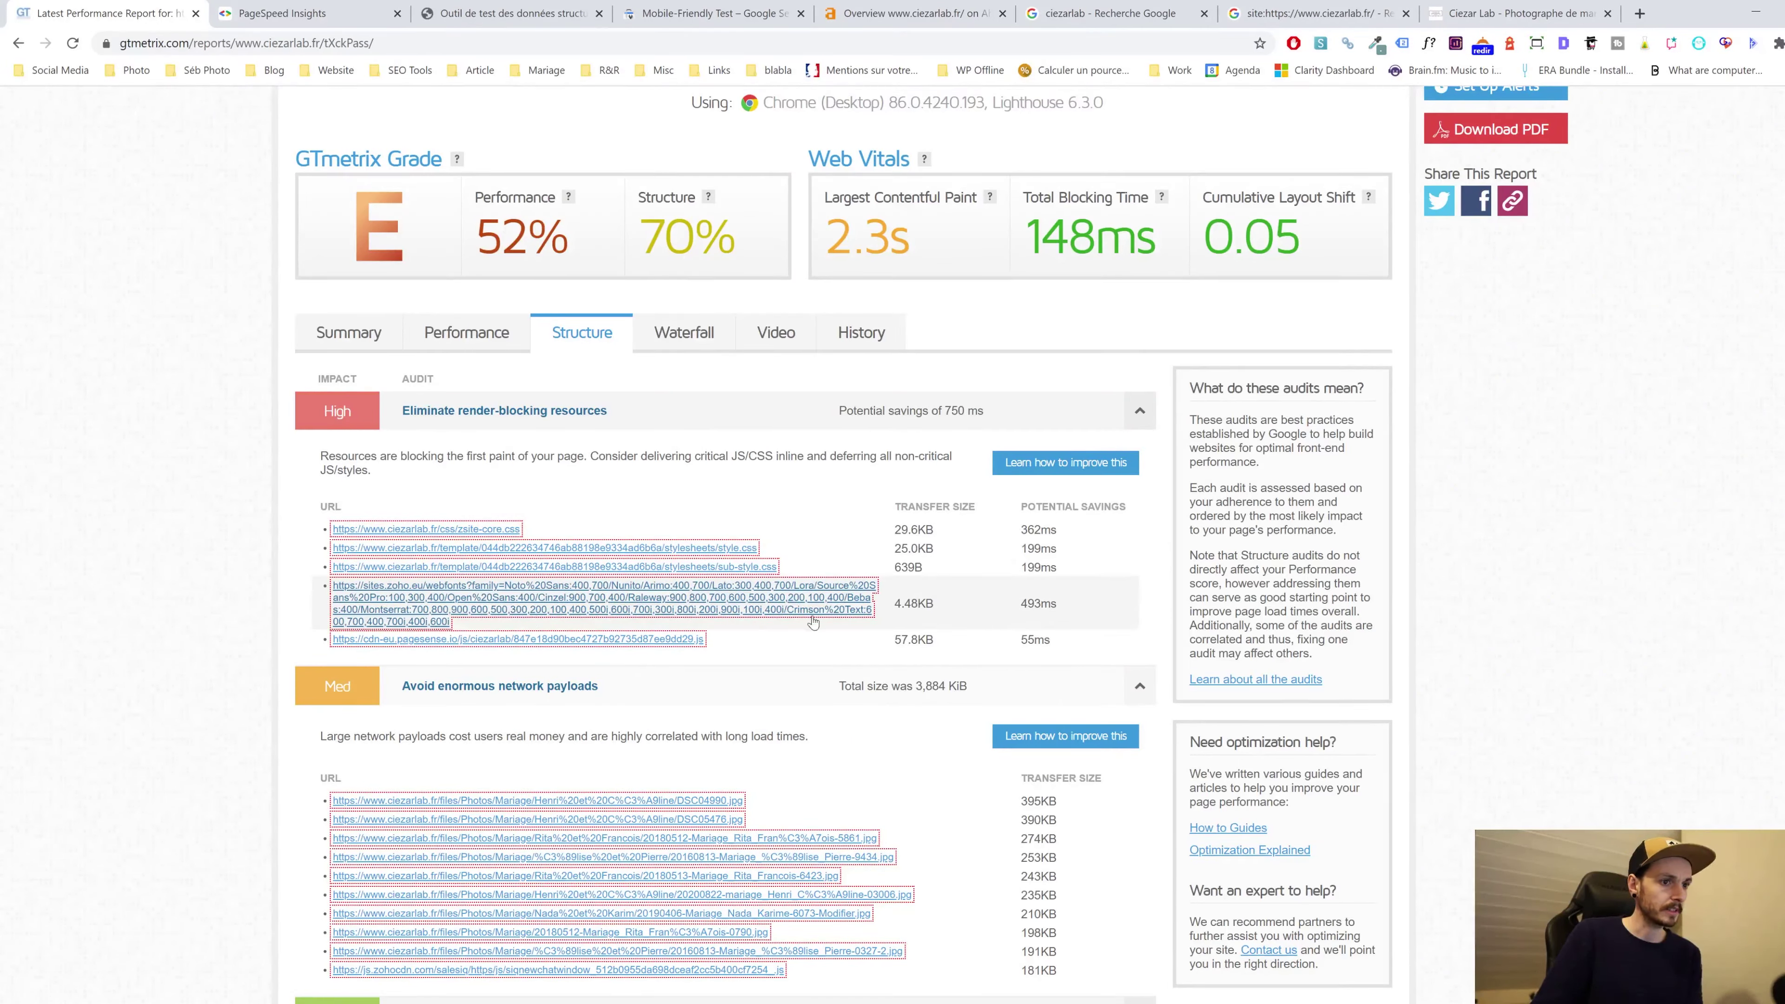
pyautogui.moveTo(1019, 606); pyautogui.dragTo(1071, 611)
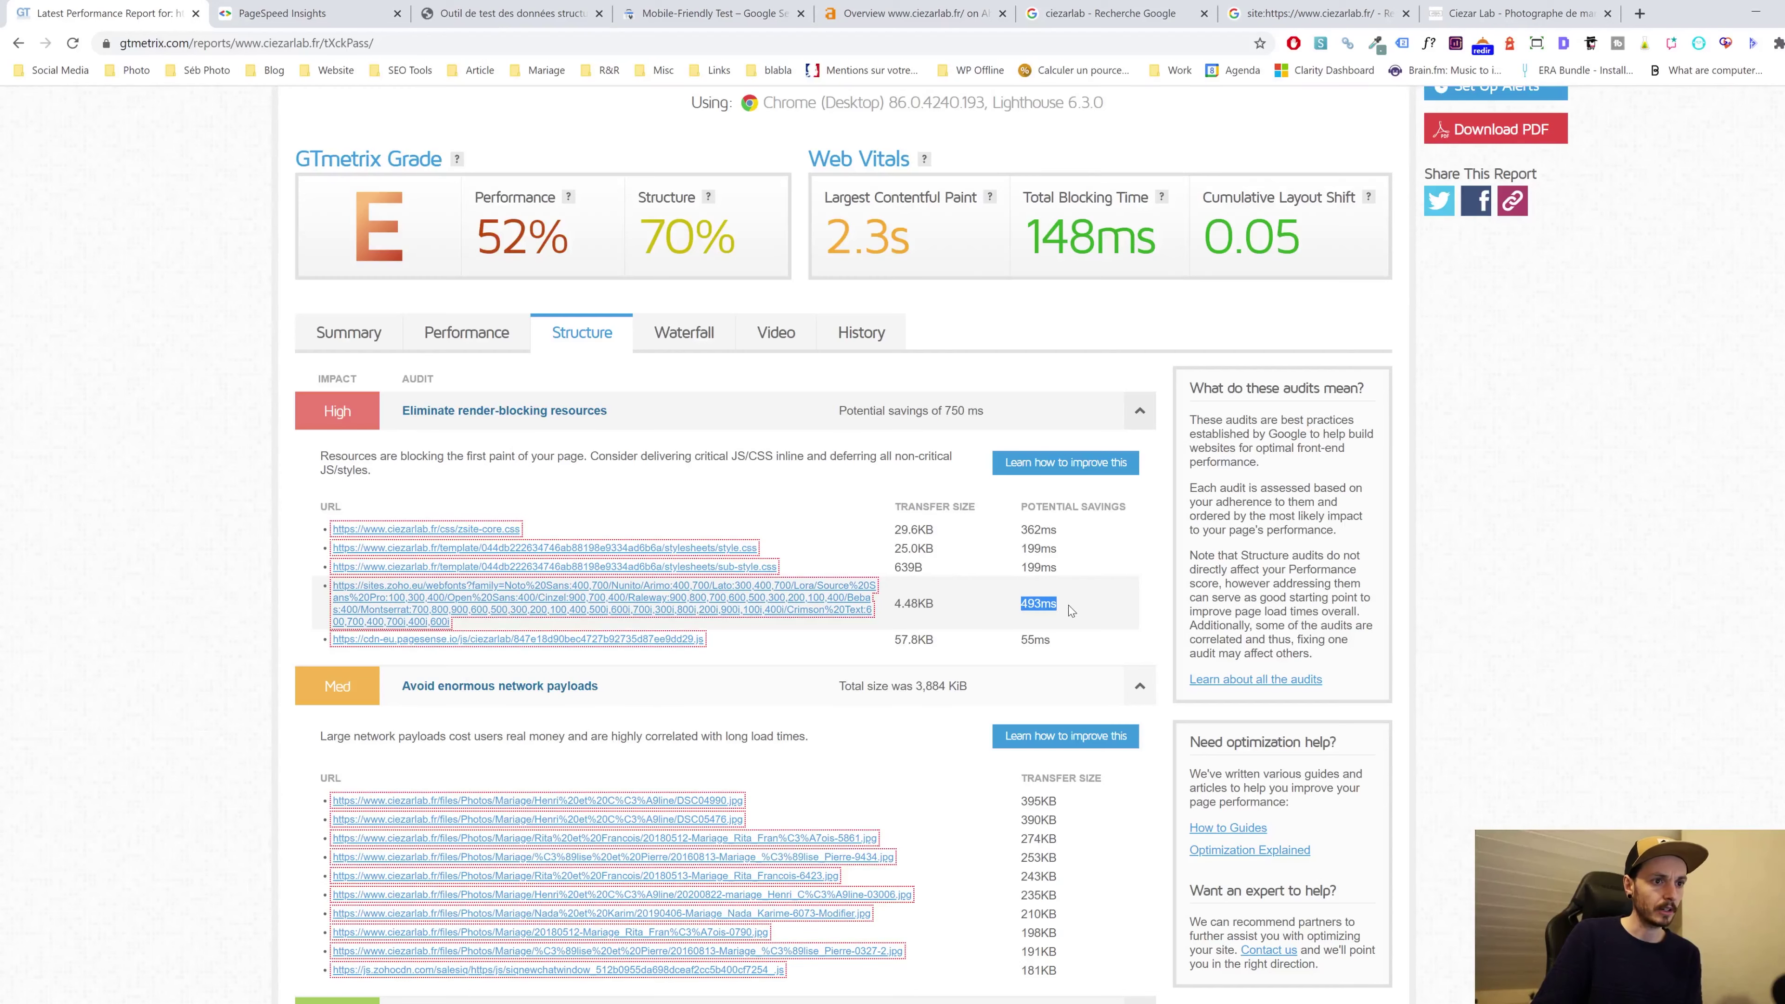
# Return to the GTmetrix report summary and review the top issues and page details
pyautogui.click(349, 332)
pyautogui.scroll(-3, 443, 577)
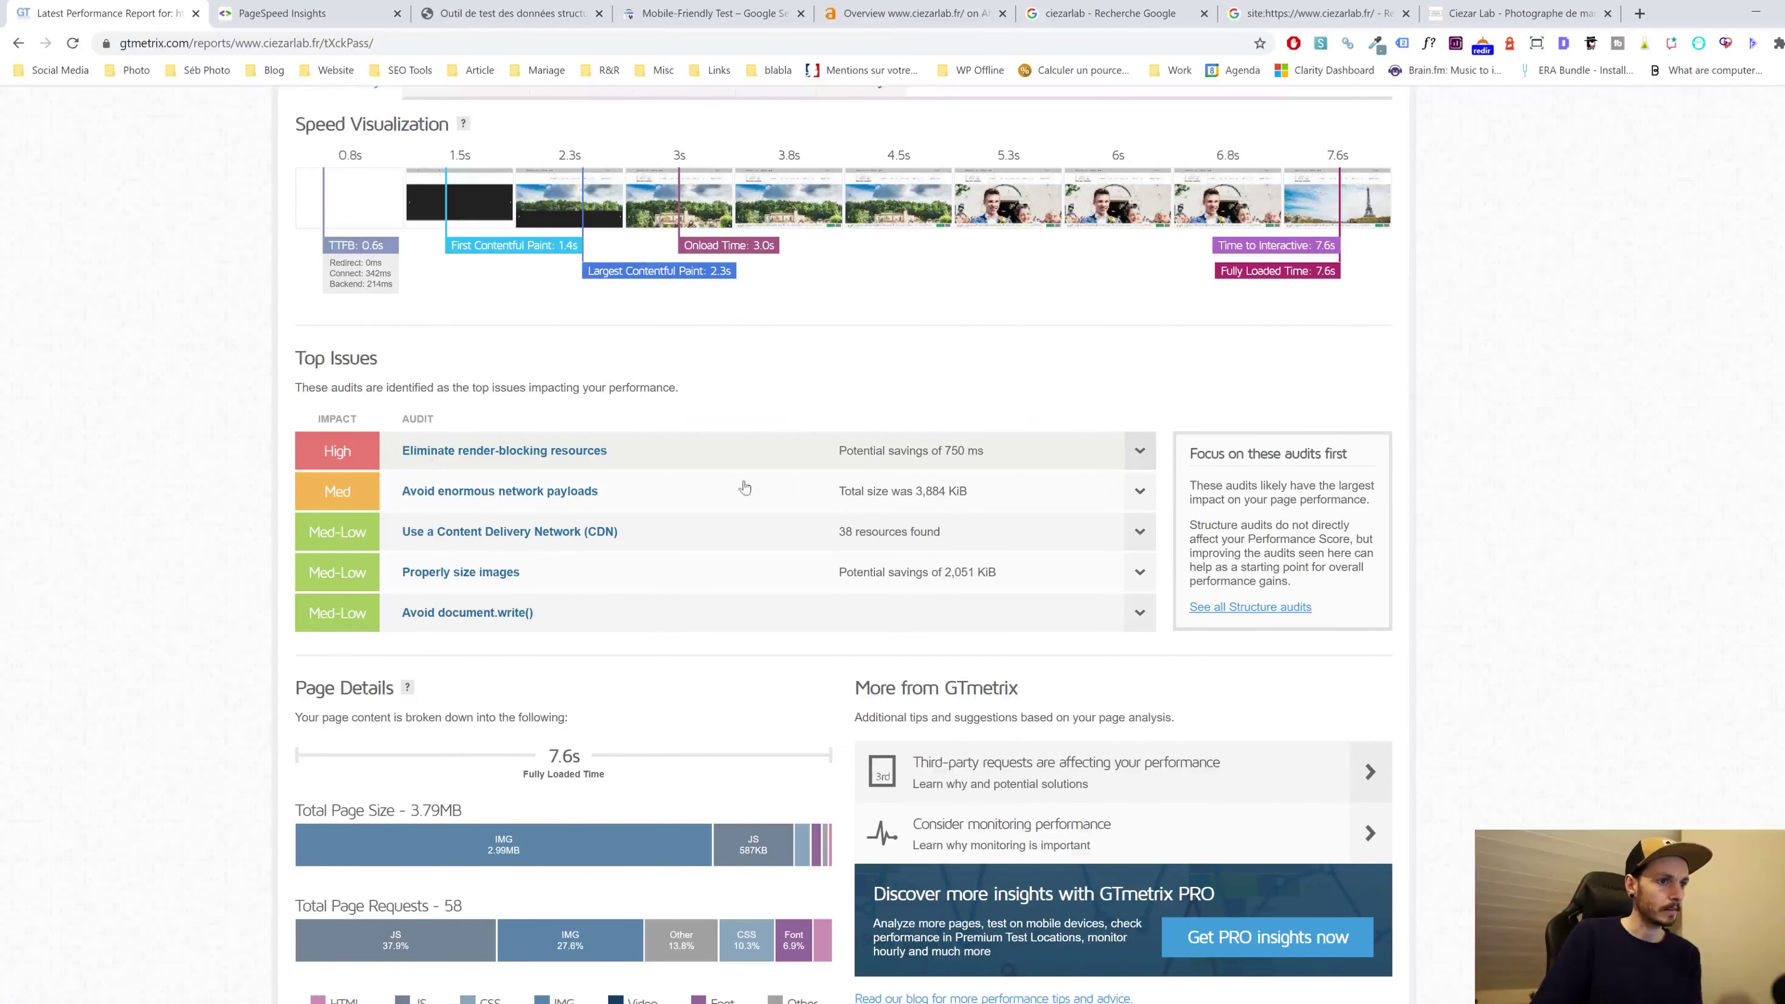
pyautogui.scroll(3, 829, 499)
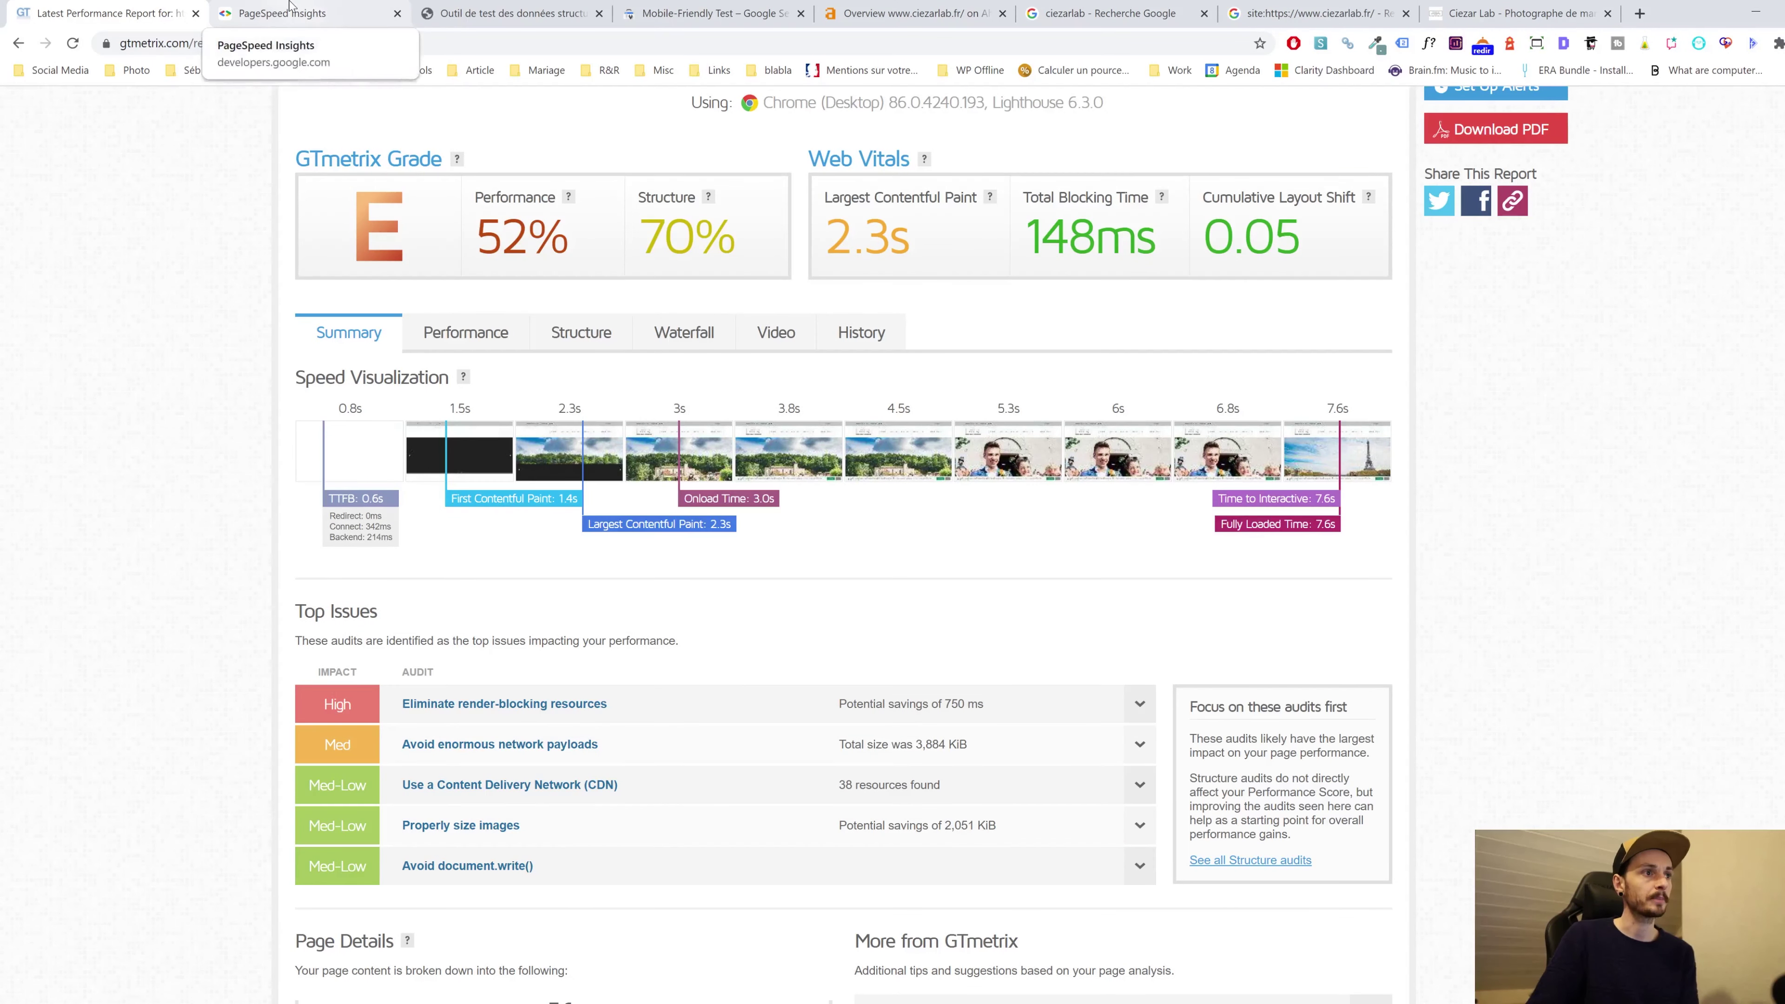
# Switch to the PageSpeed Insights report and review the mobile score, lab data and opportunities
pyautogui.click(308, 9)
pyautogui.scroll(-4, 568, 264)
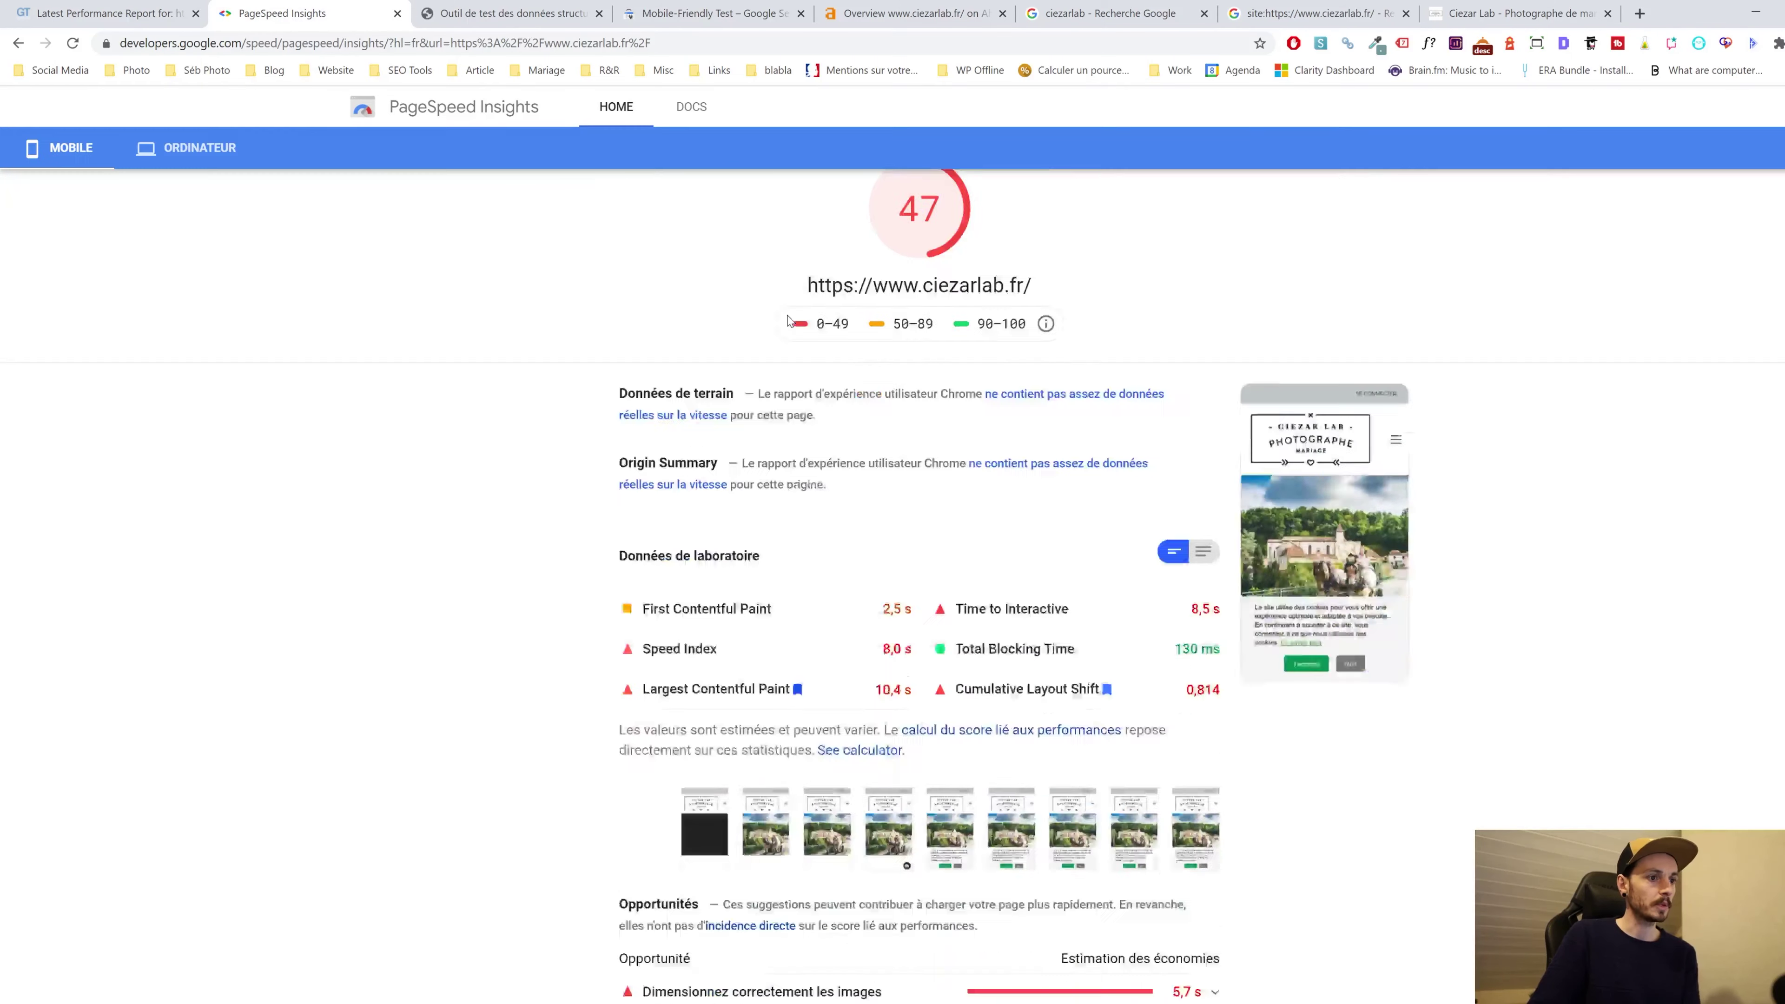
pyautogui.scroll(-3, 894, 432)
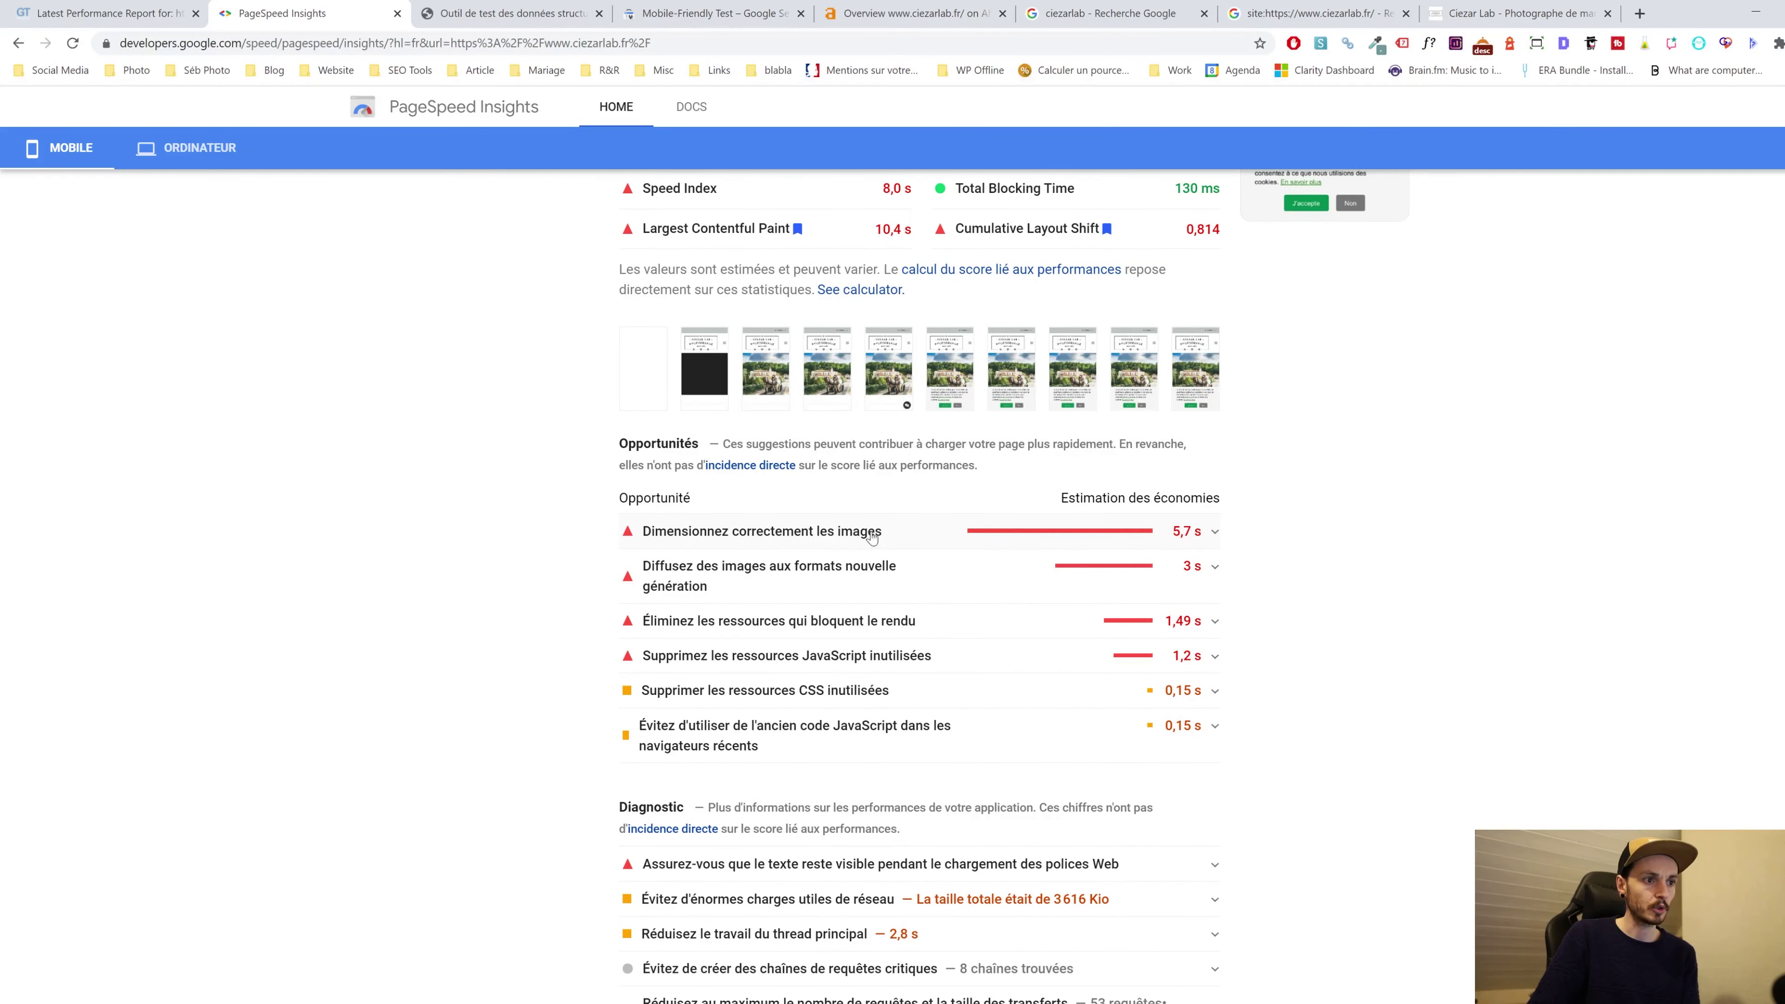
# Expand the "Dimensionnez correctement les images" opportunity, examine the listed images' sizes and potential savings, and collapse it
pyautogui.click(1189, 527)
pyautogui.scroll(-3, 1161, 620)
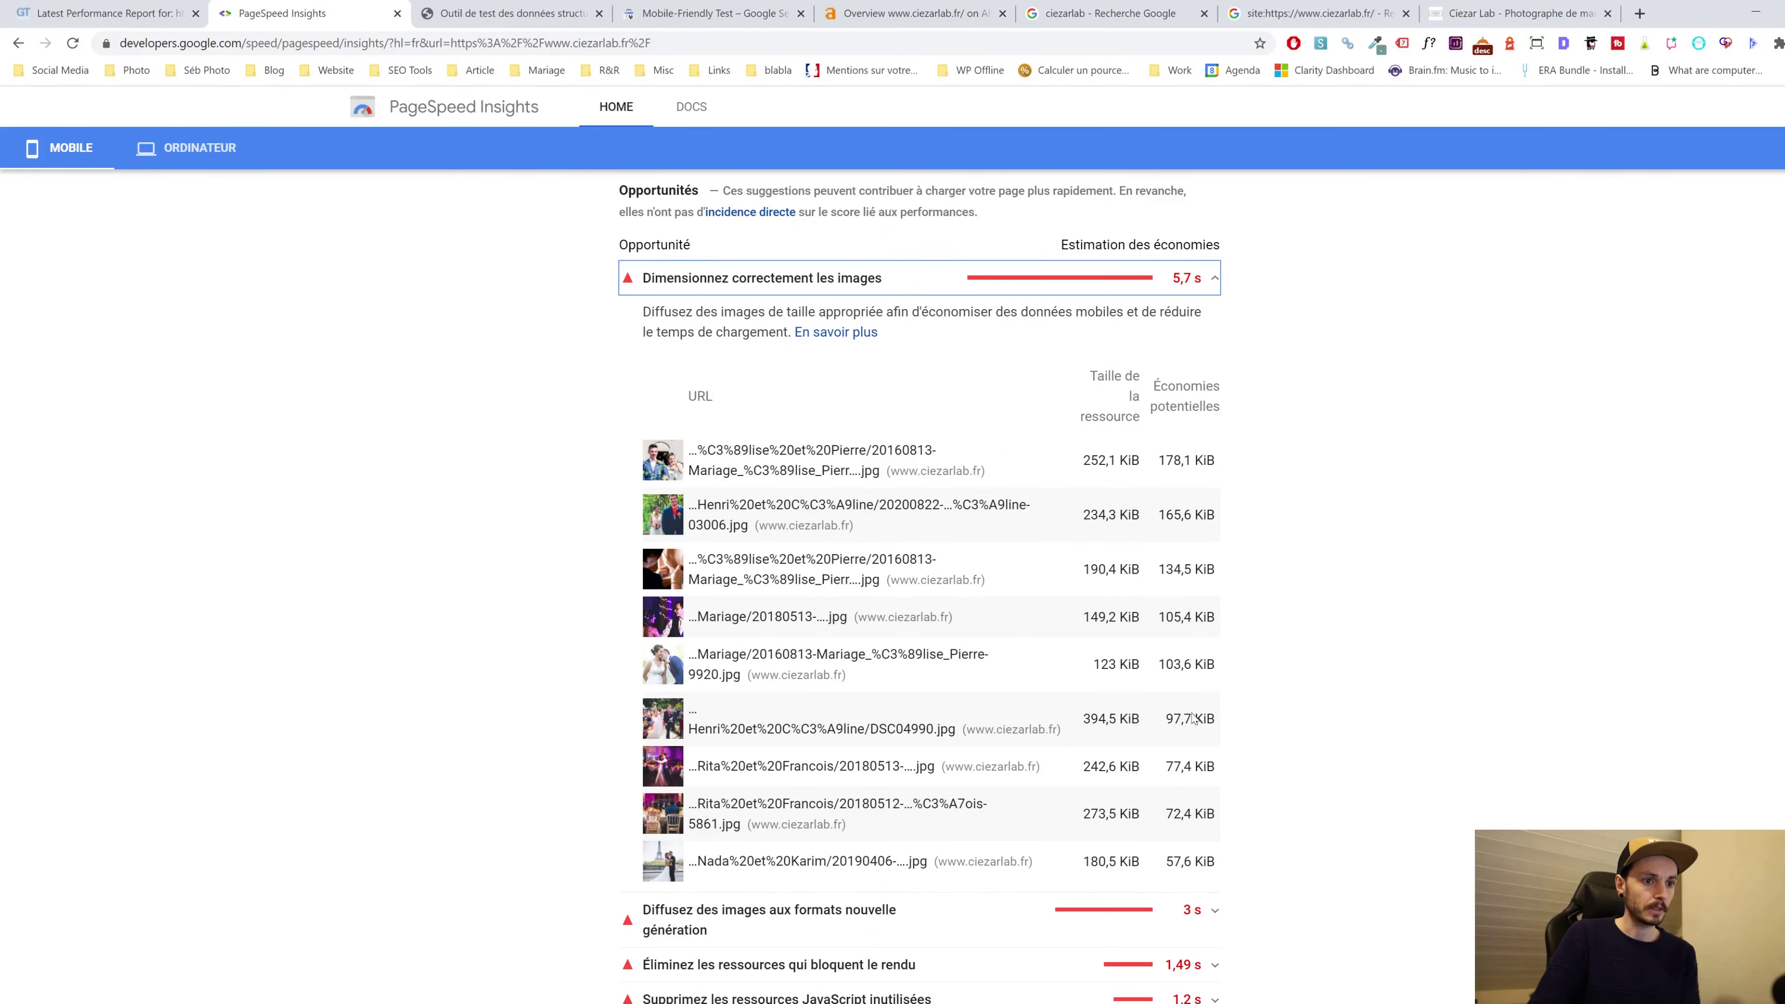
pyautogui.scroll(-2, 1176, 803)
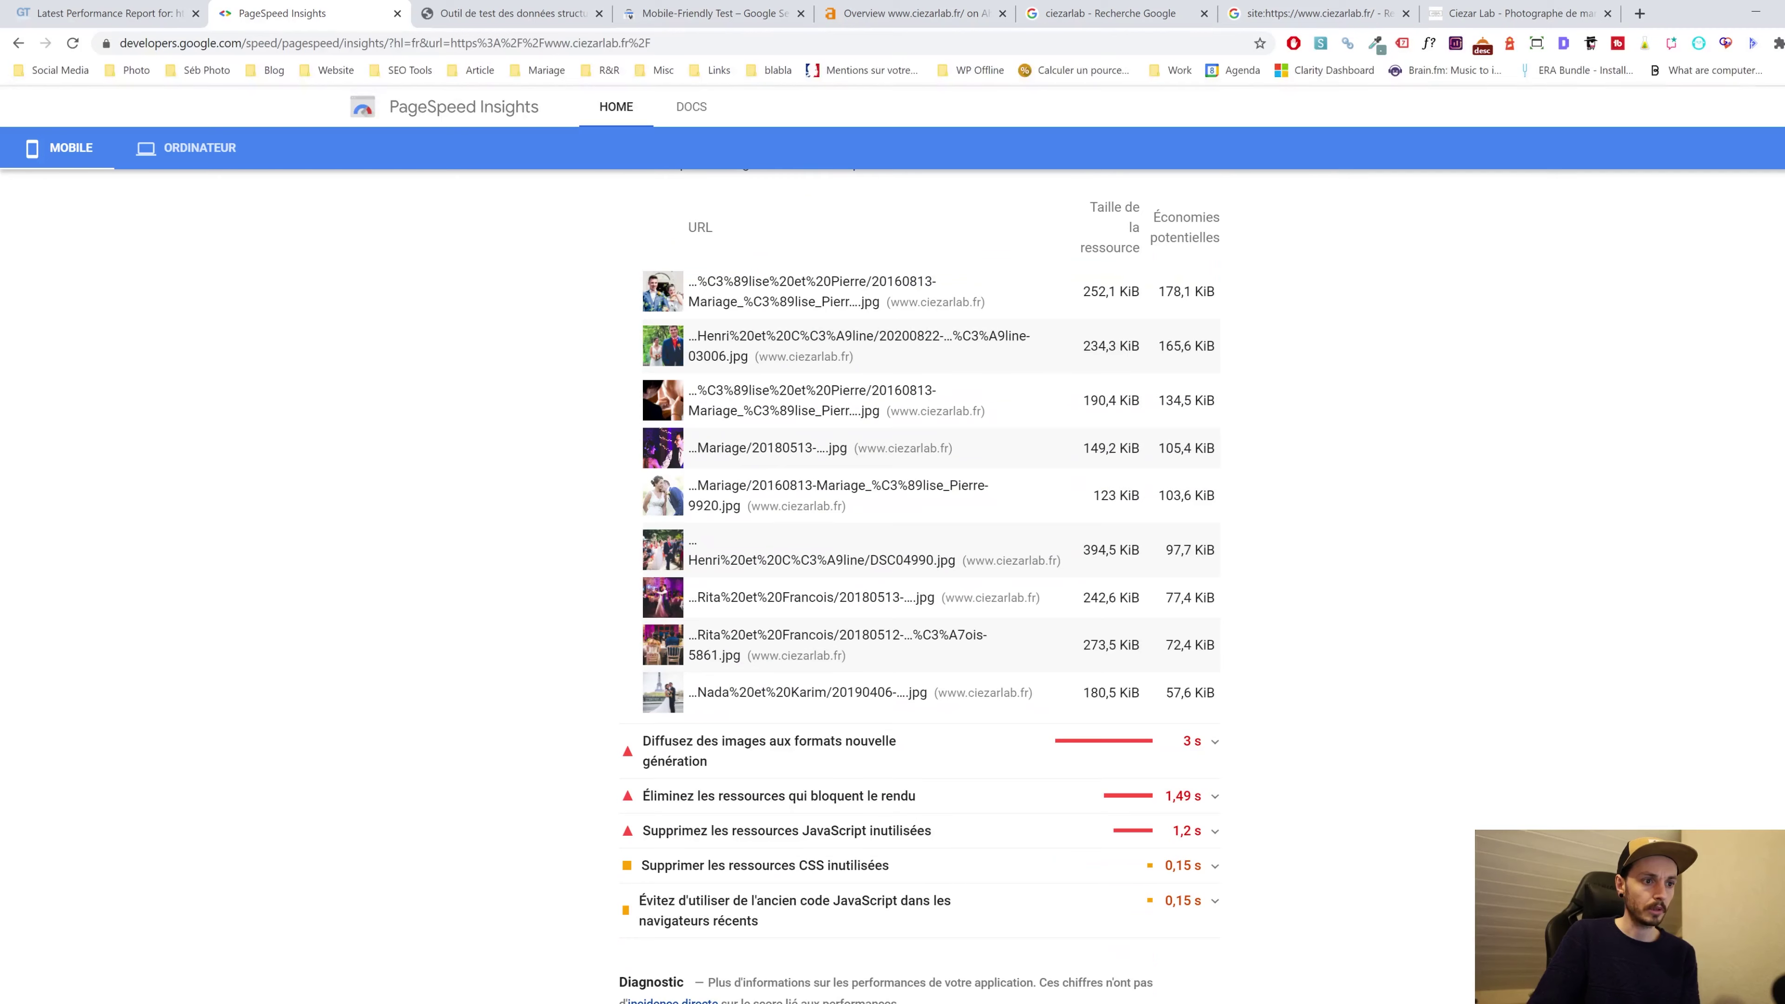
pyautogui.scroll(5, 1168, 696)
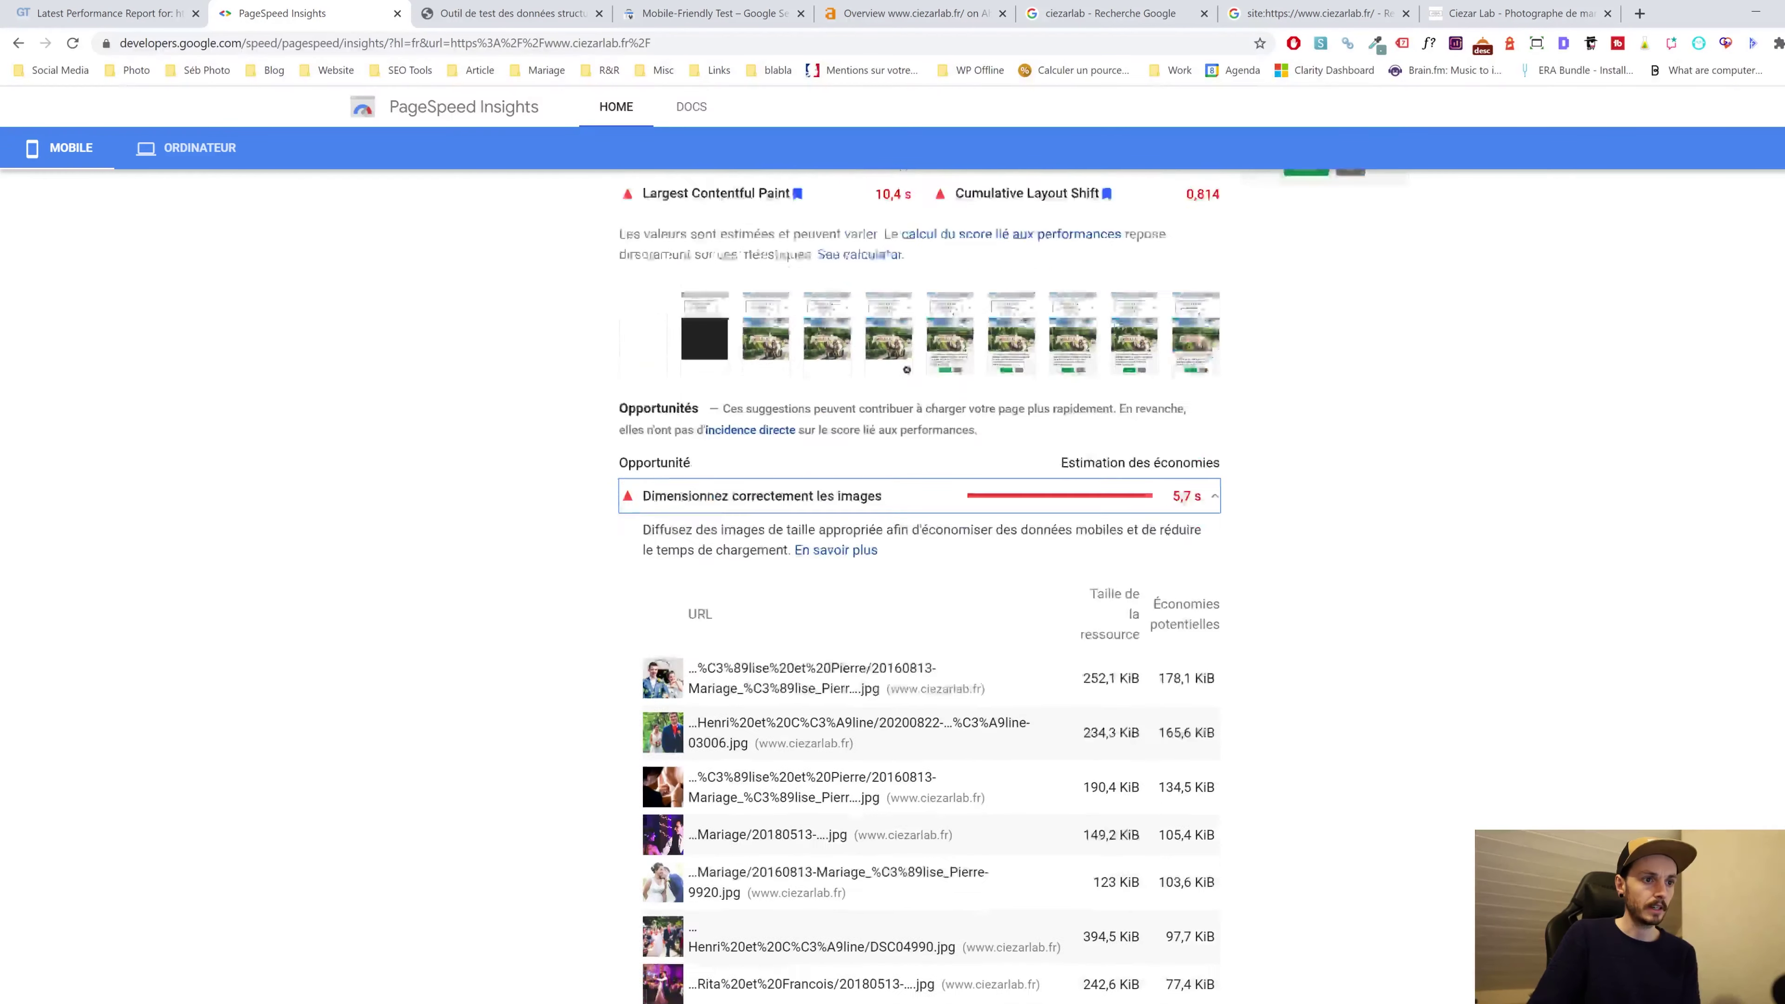
pyautogui.scroll(-1, 1204, 454)
pyautogui.click(1208, 449)
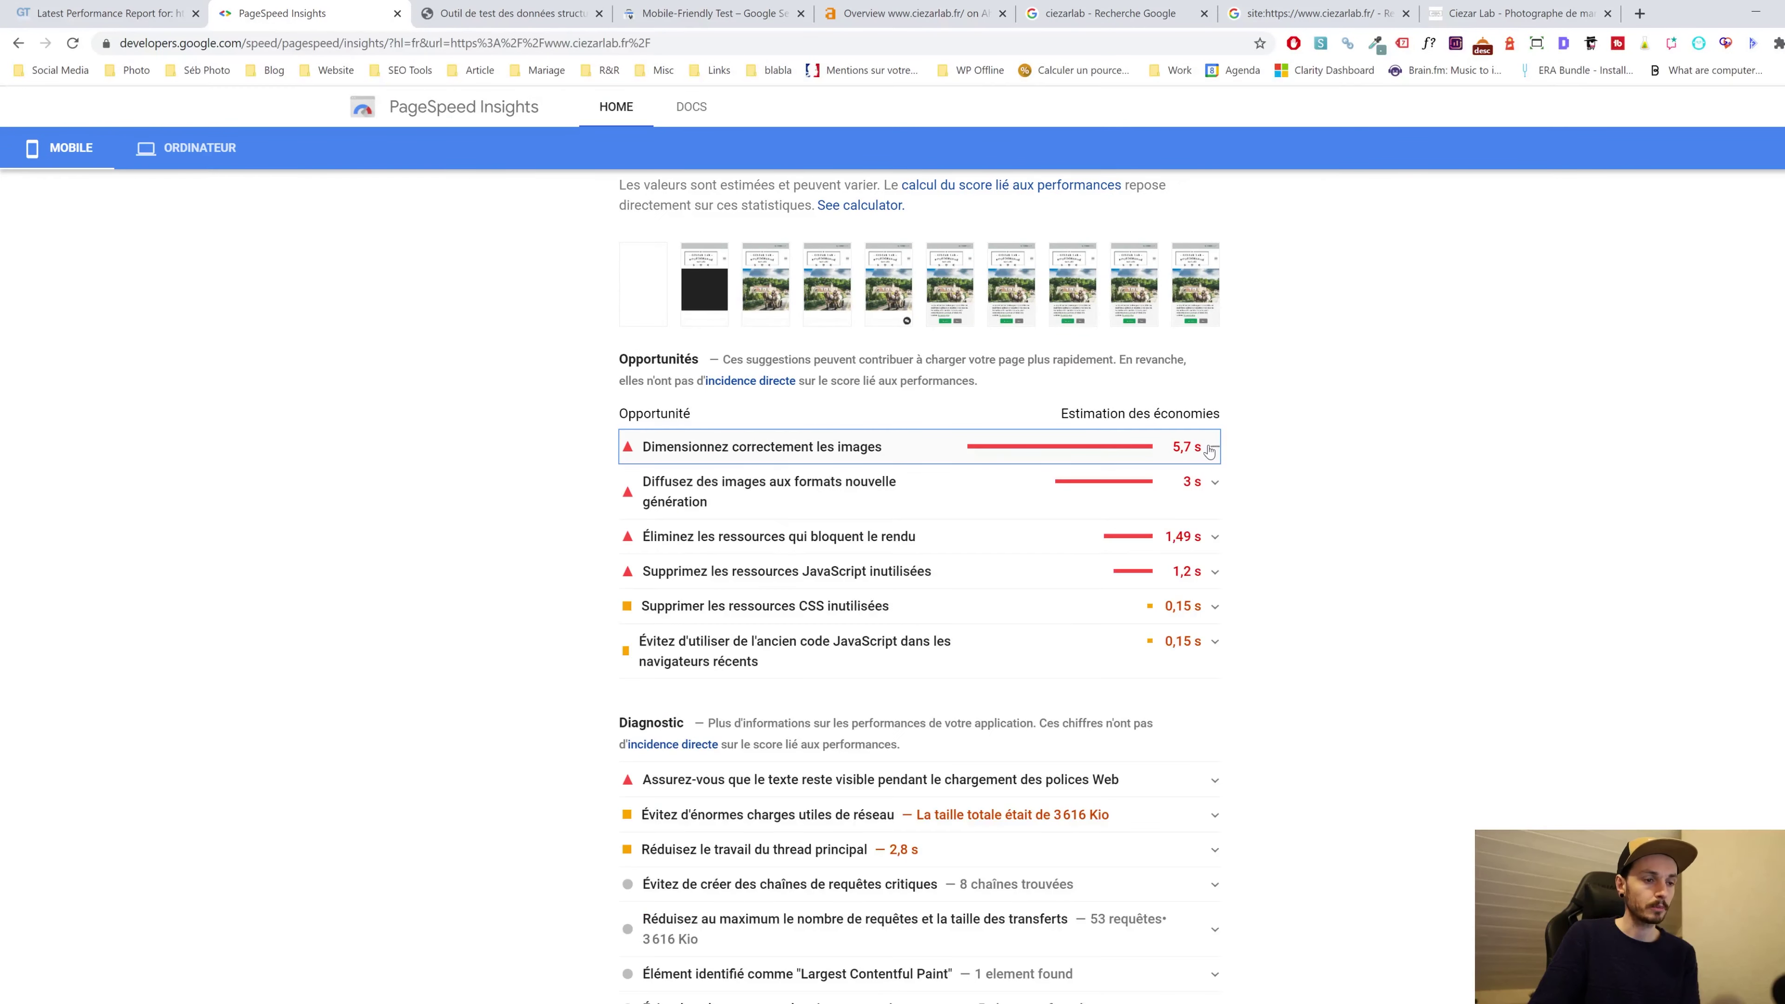
# Check the details of "Diffusez des images aux formats nouvelle génération" and collapse that opportunity
pyautogui.click(1181, 497)
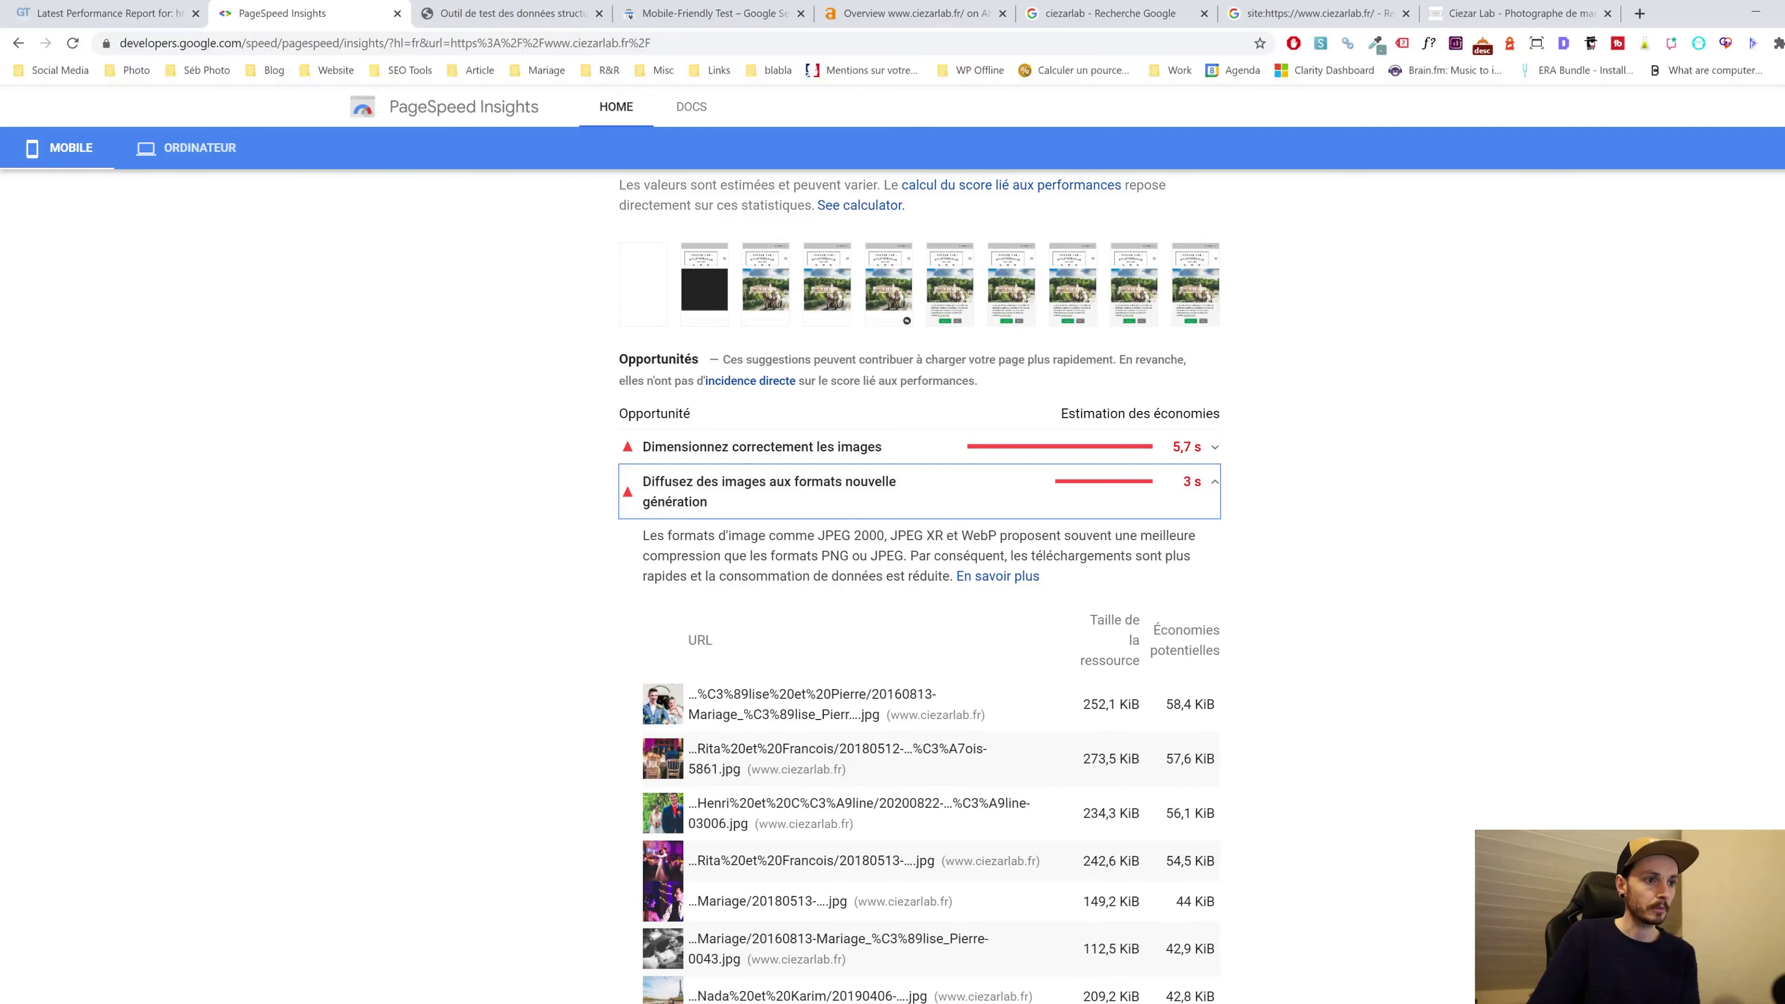
pyautogui.click(1204, 490)
pyautogui.scroll(-1, 1124, 485)
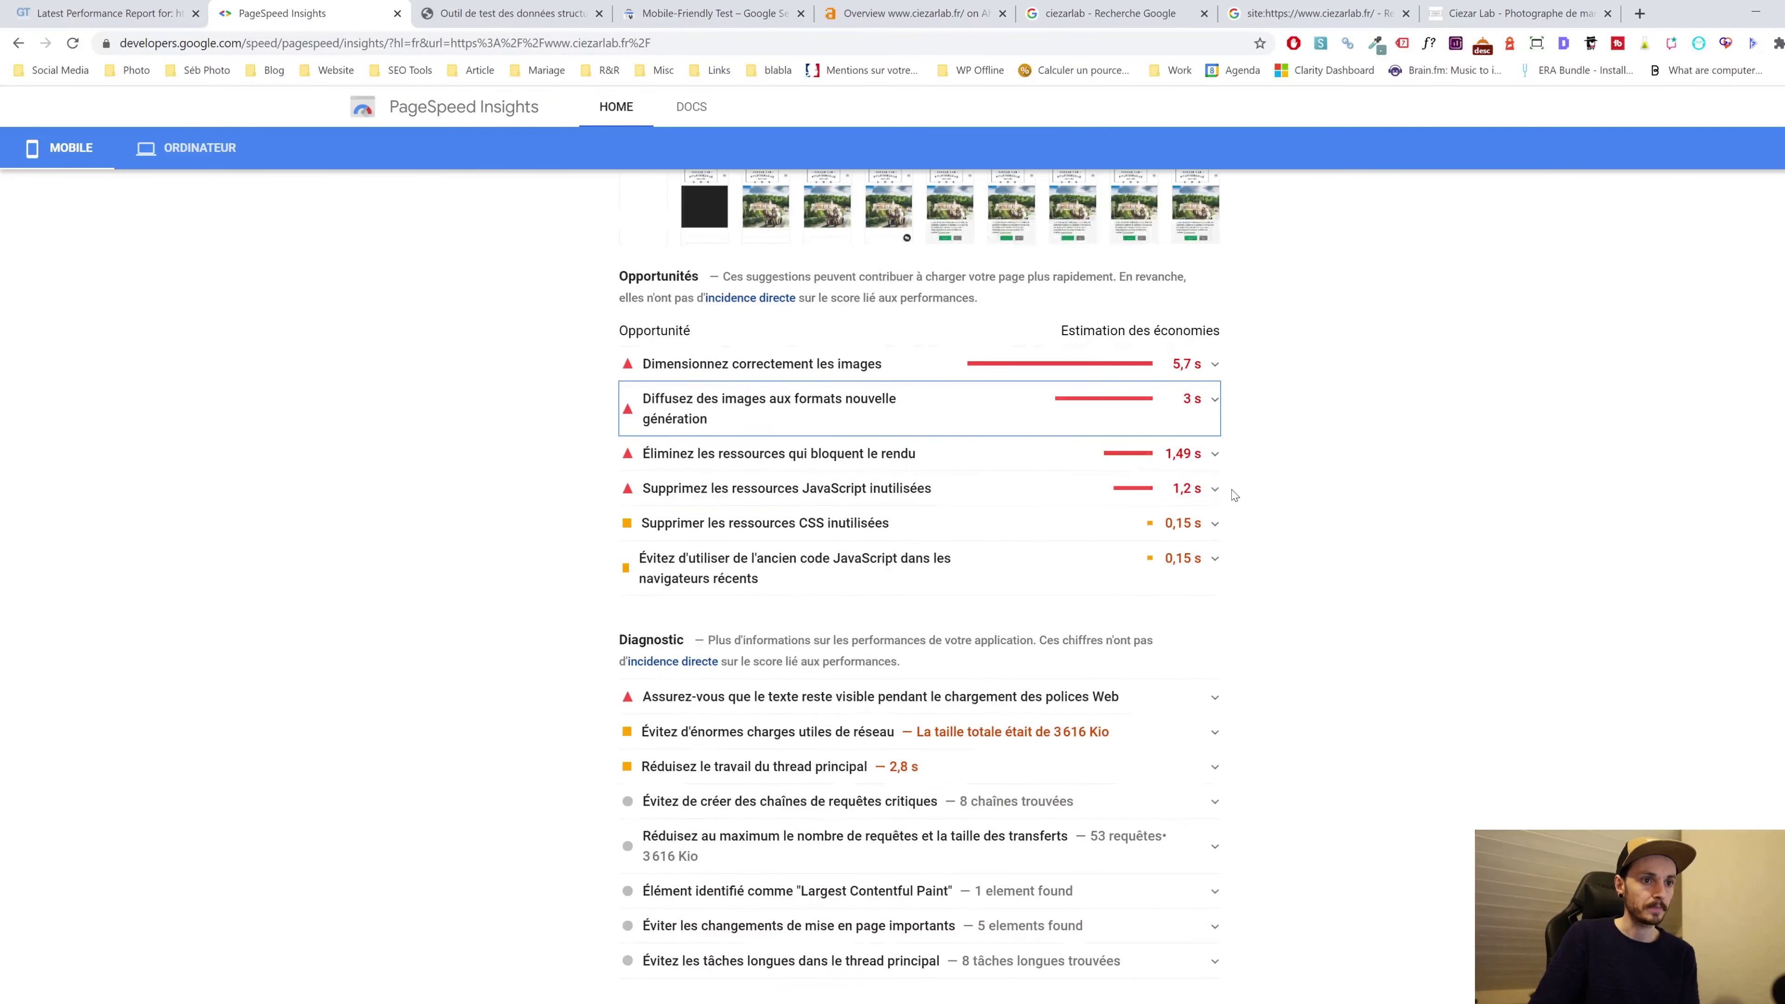
# Expand "Éliminez les ressources qui bloquent le rendu" and examine the listed resources' transfer sizes and potential savings
pyautogui.click(808, 457)
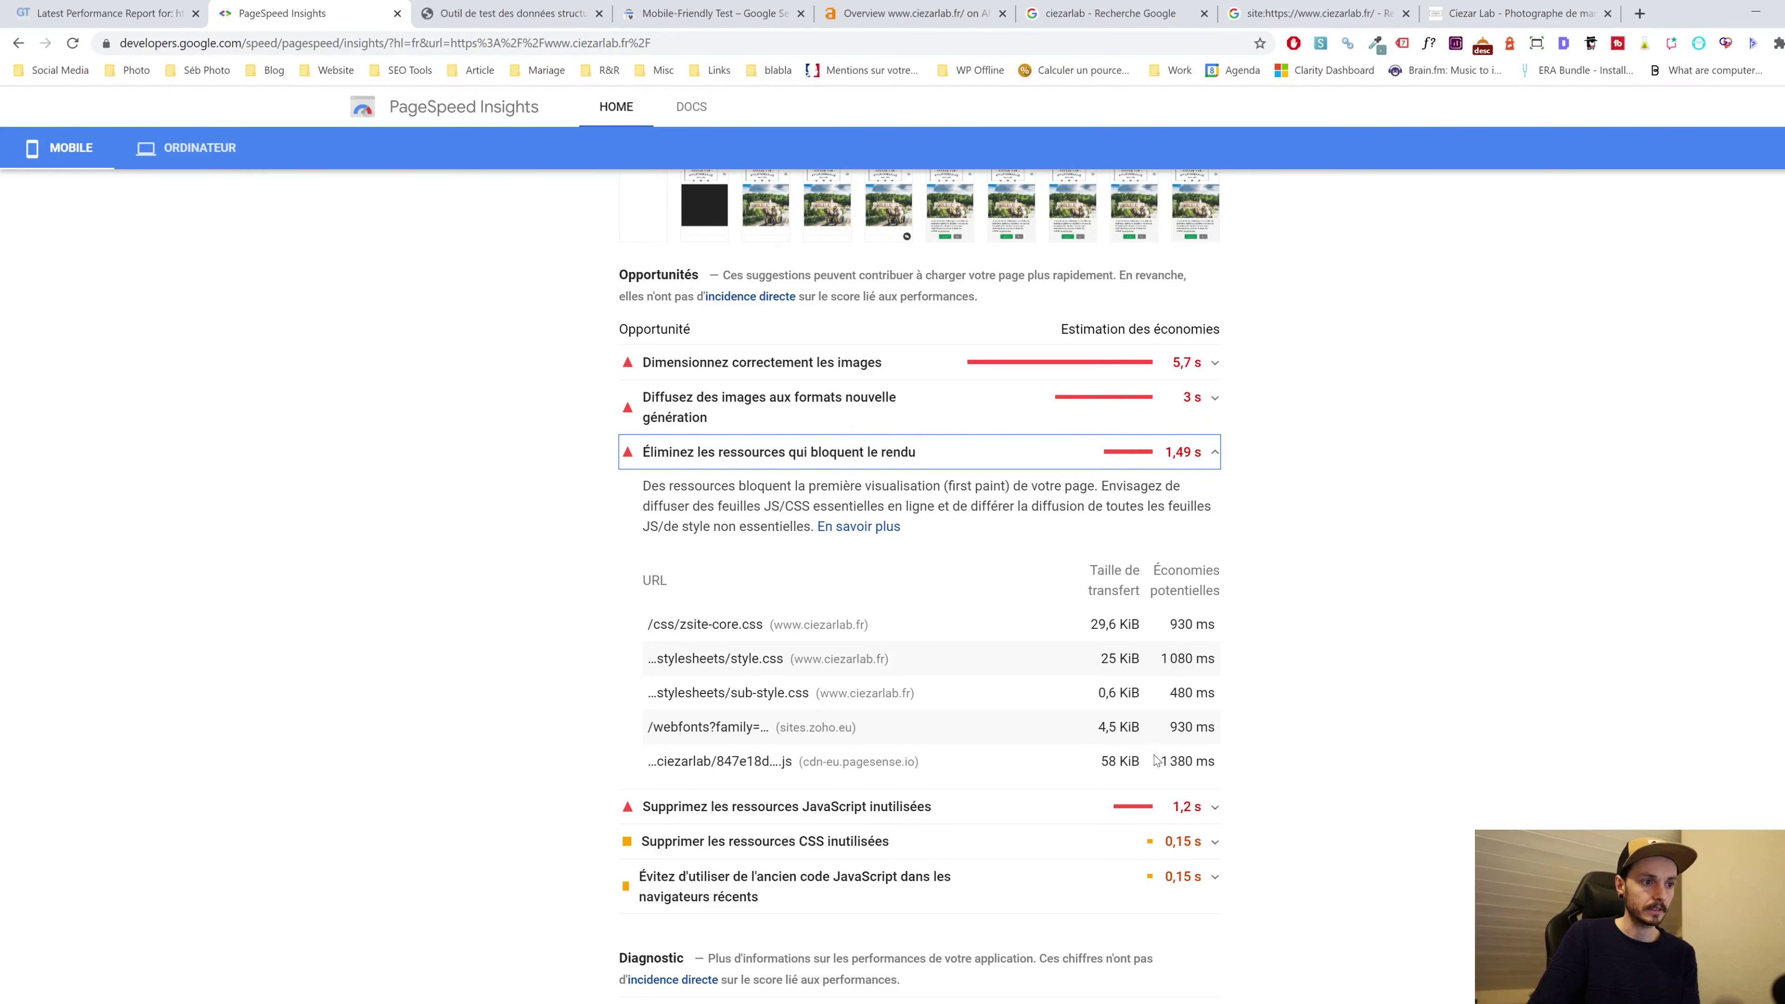
pyautogui.scroll(-1, 1154, 759)
pyautogui.scroll(3, 843, 422)
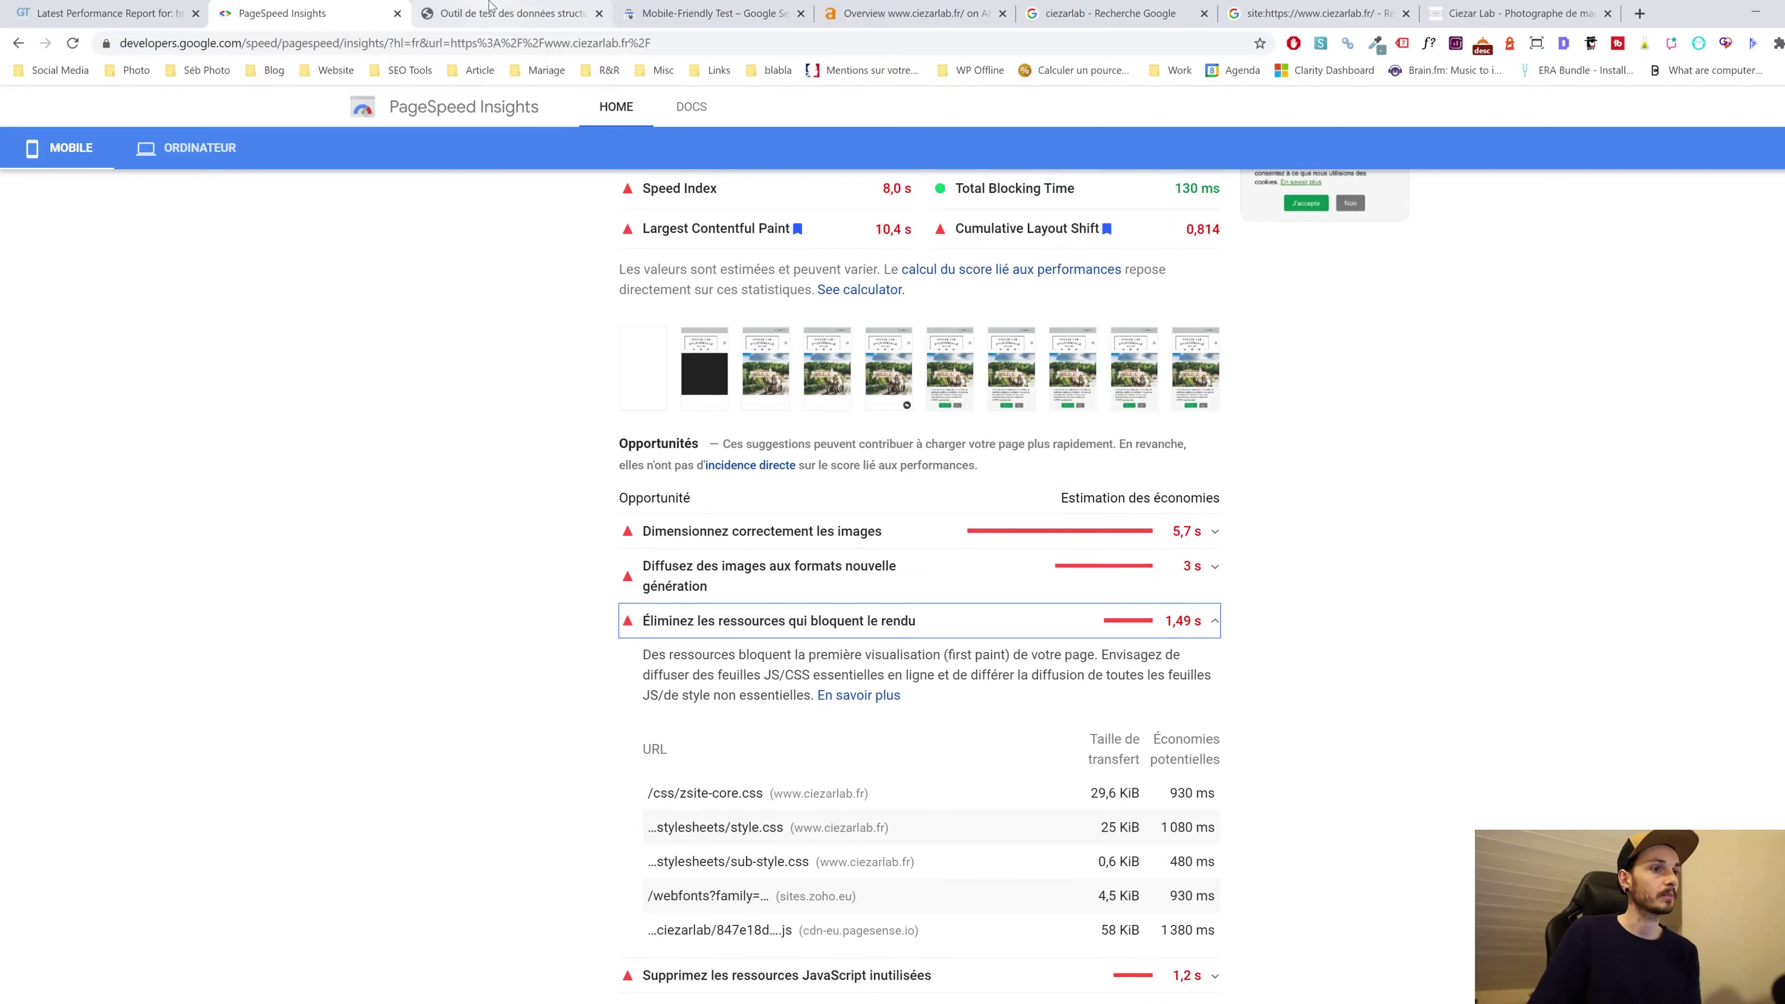
# Switch to the structured data testing tool and review the homepage's source code and detected Organization markup
pyautogui.click(490, 9)
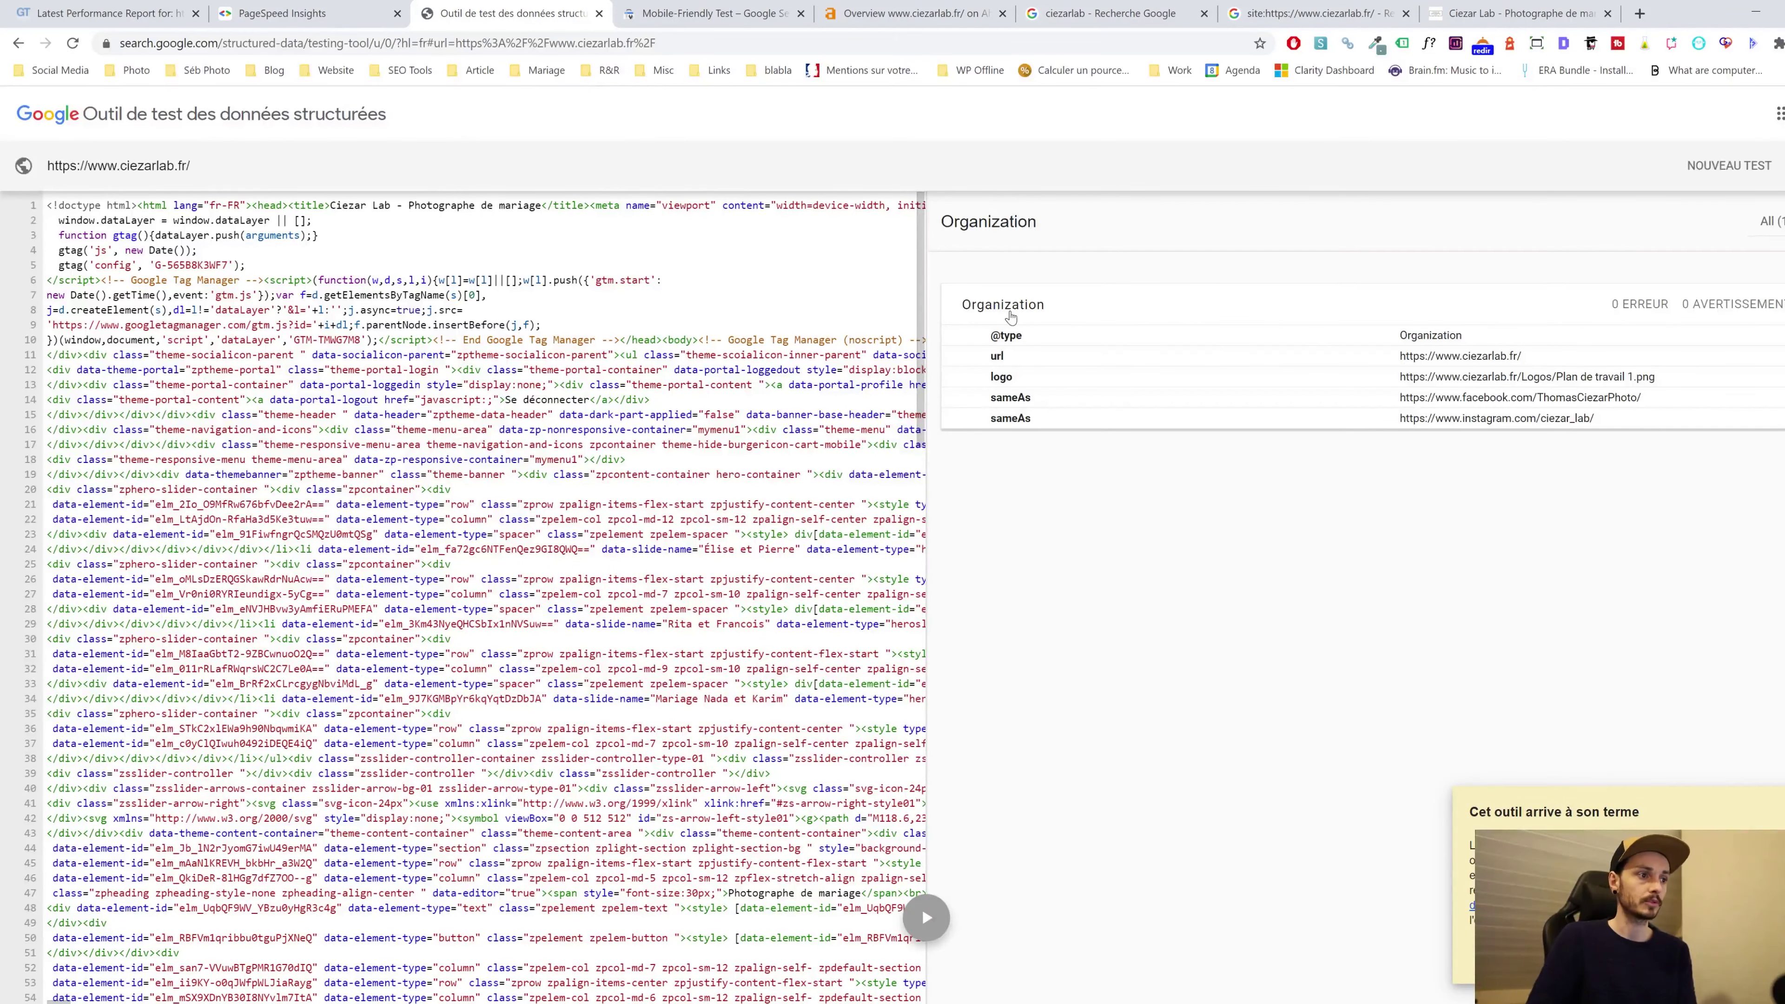
pyautogui.scroll(-20, 773, 864)
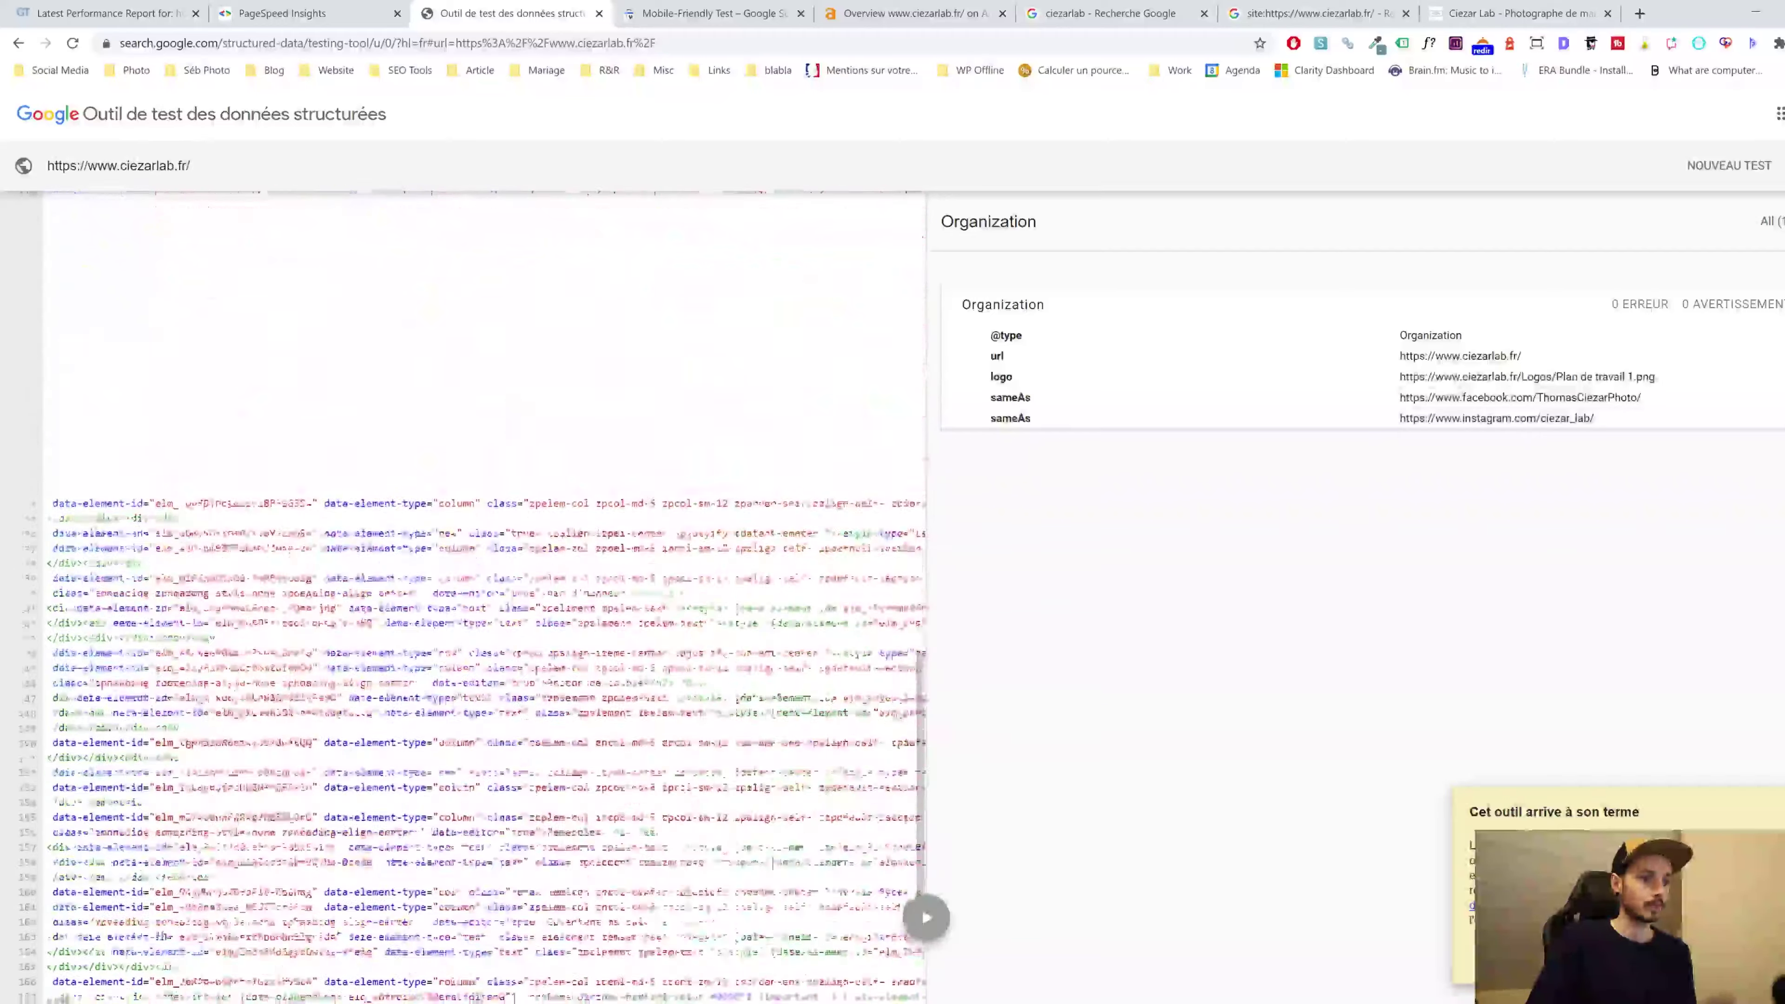
pyautogui.scroll(20, 773, 864)
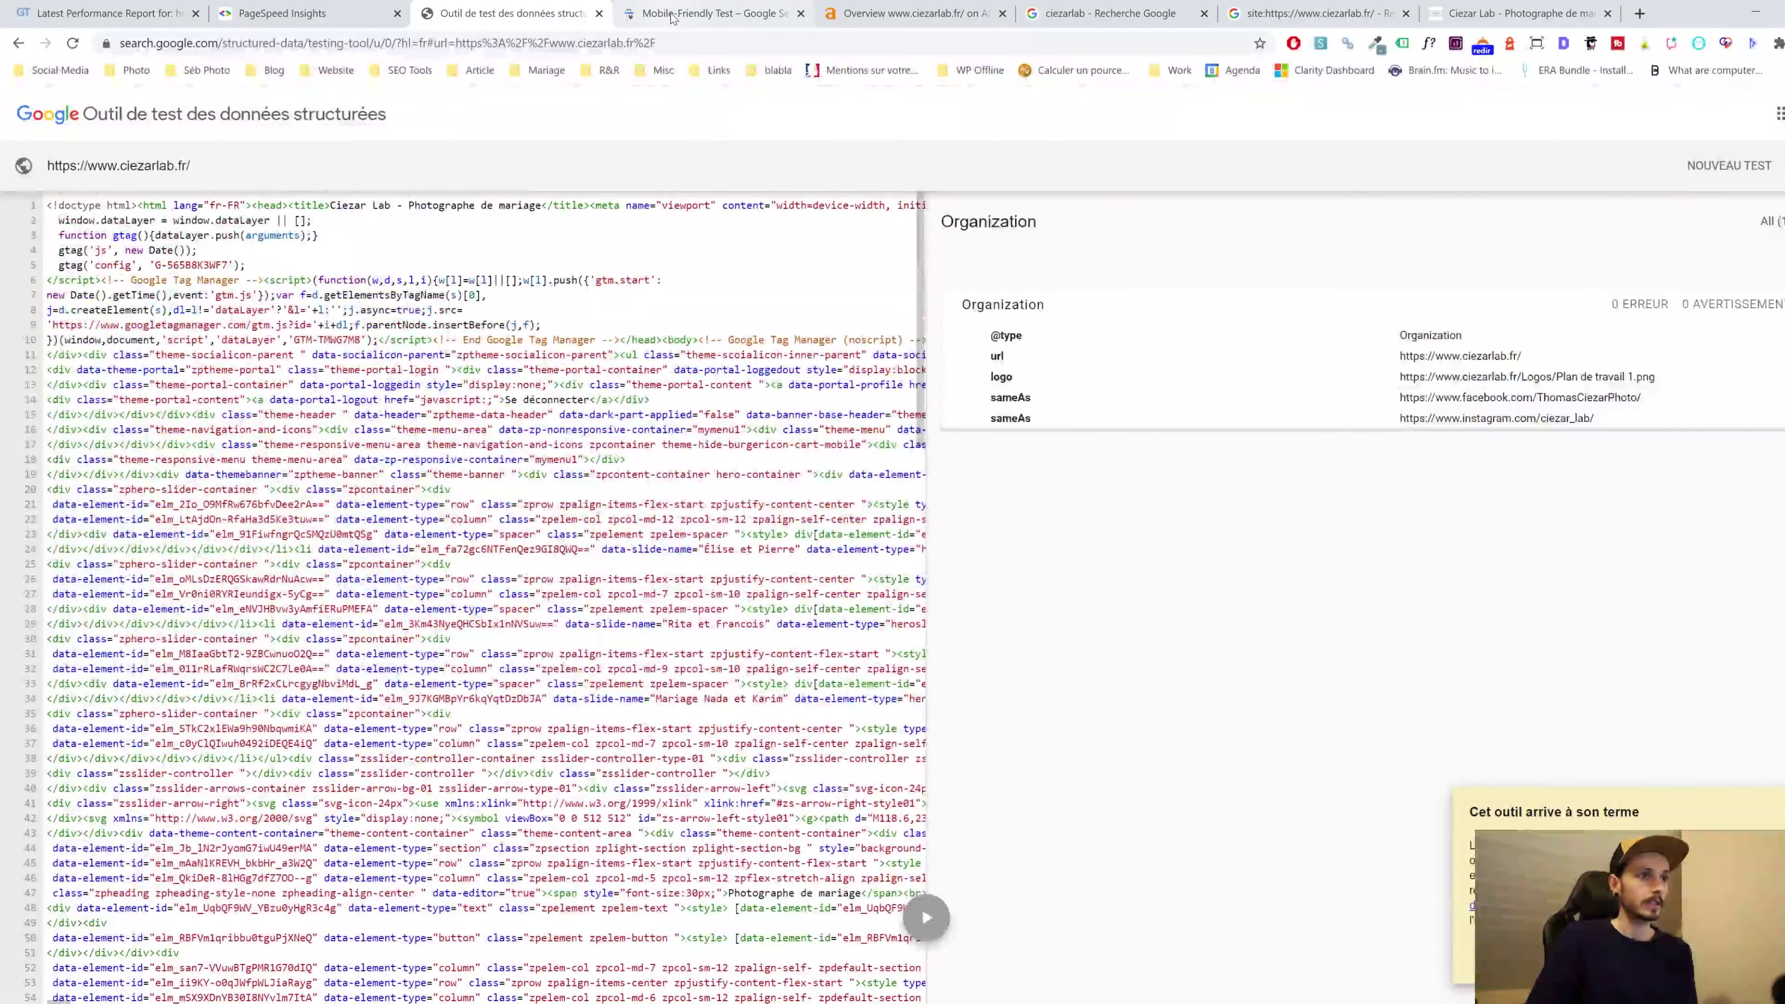
# Review the site: search results for ciezarlab.fr and copy the link address of the "CIEZAR LAB PHOTOGRAPHE DE MARIAGE" result
pyautogui.click(1334, 21)
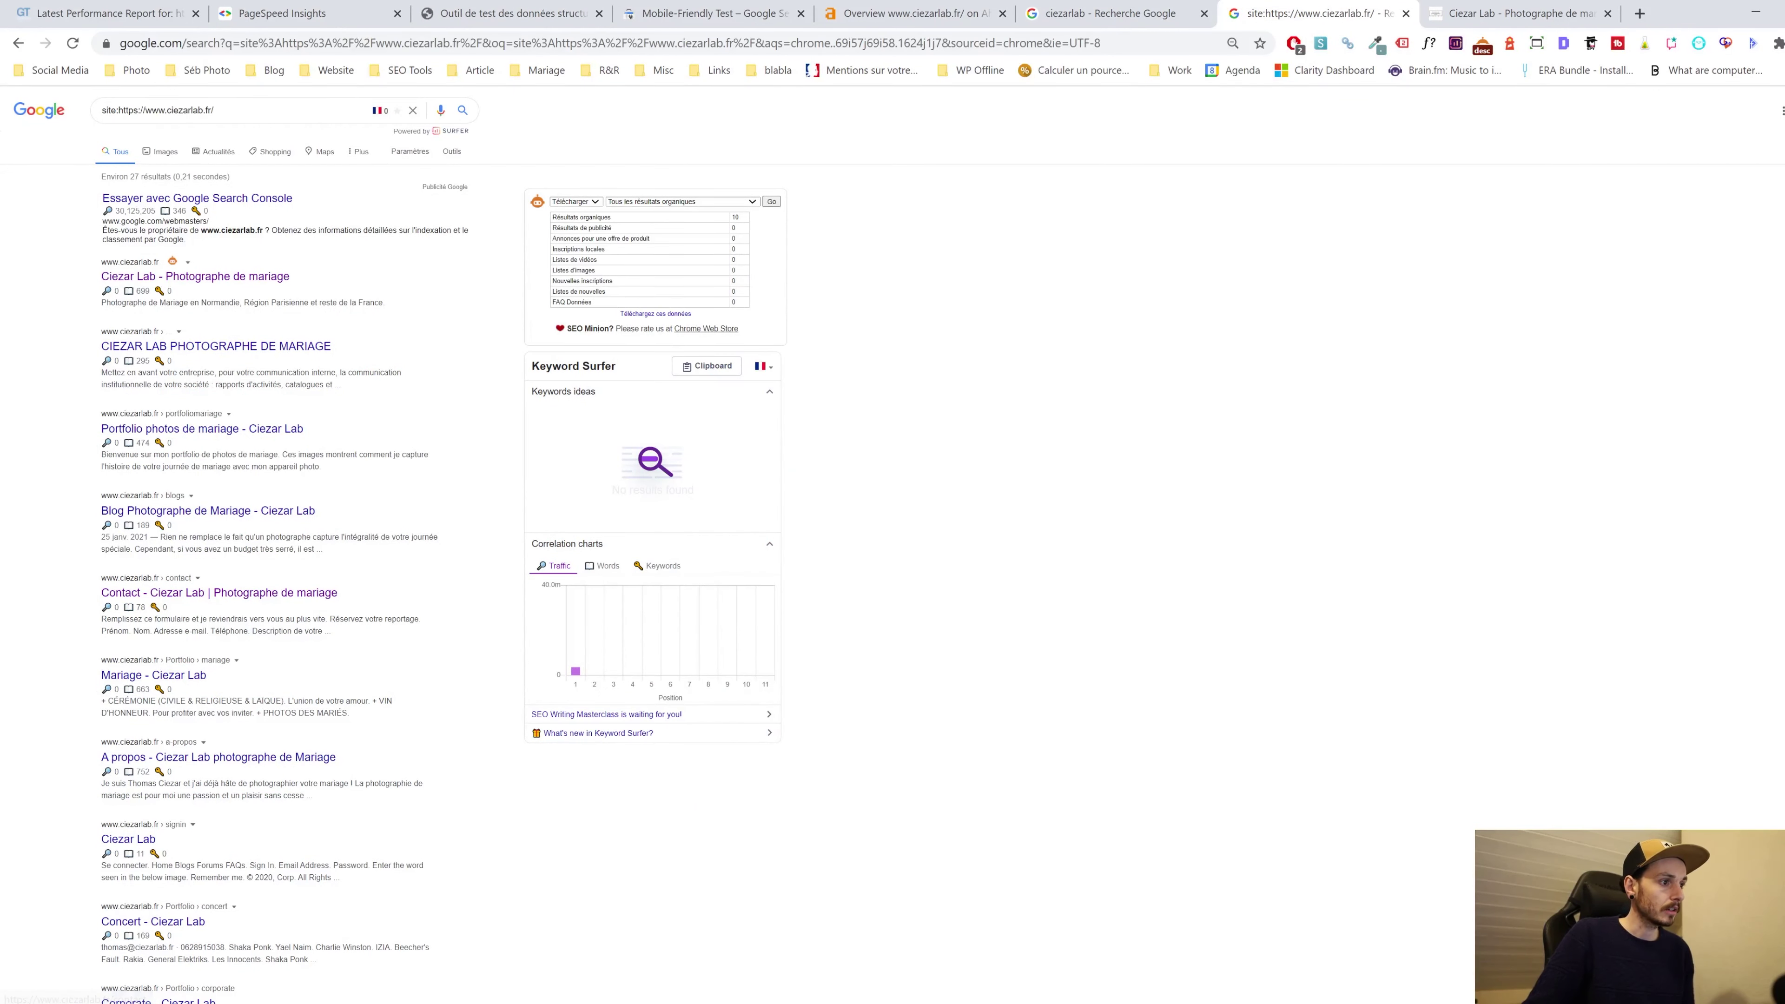
pyautogui.scroll(-2, 264, 608)
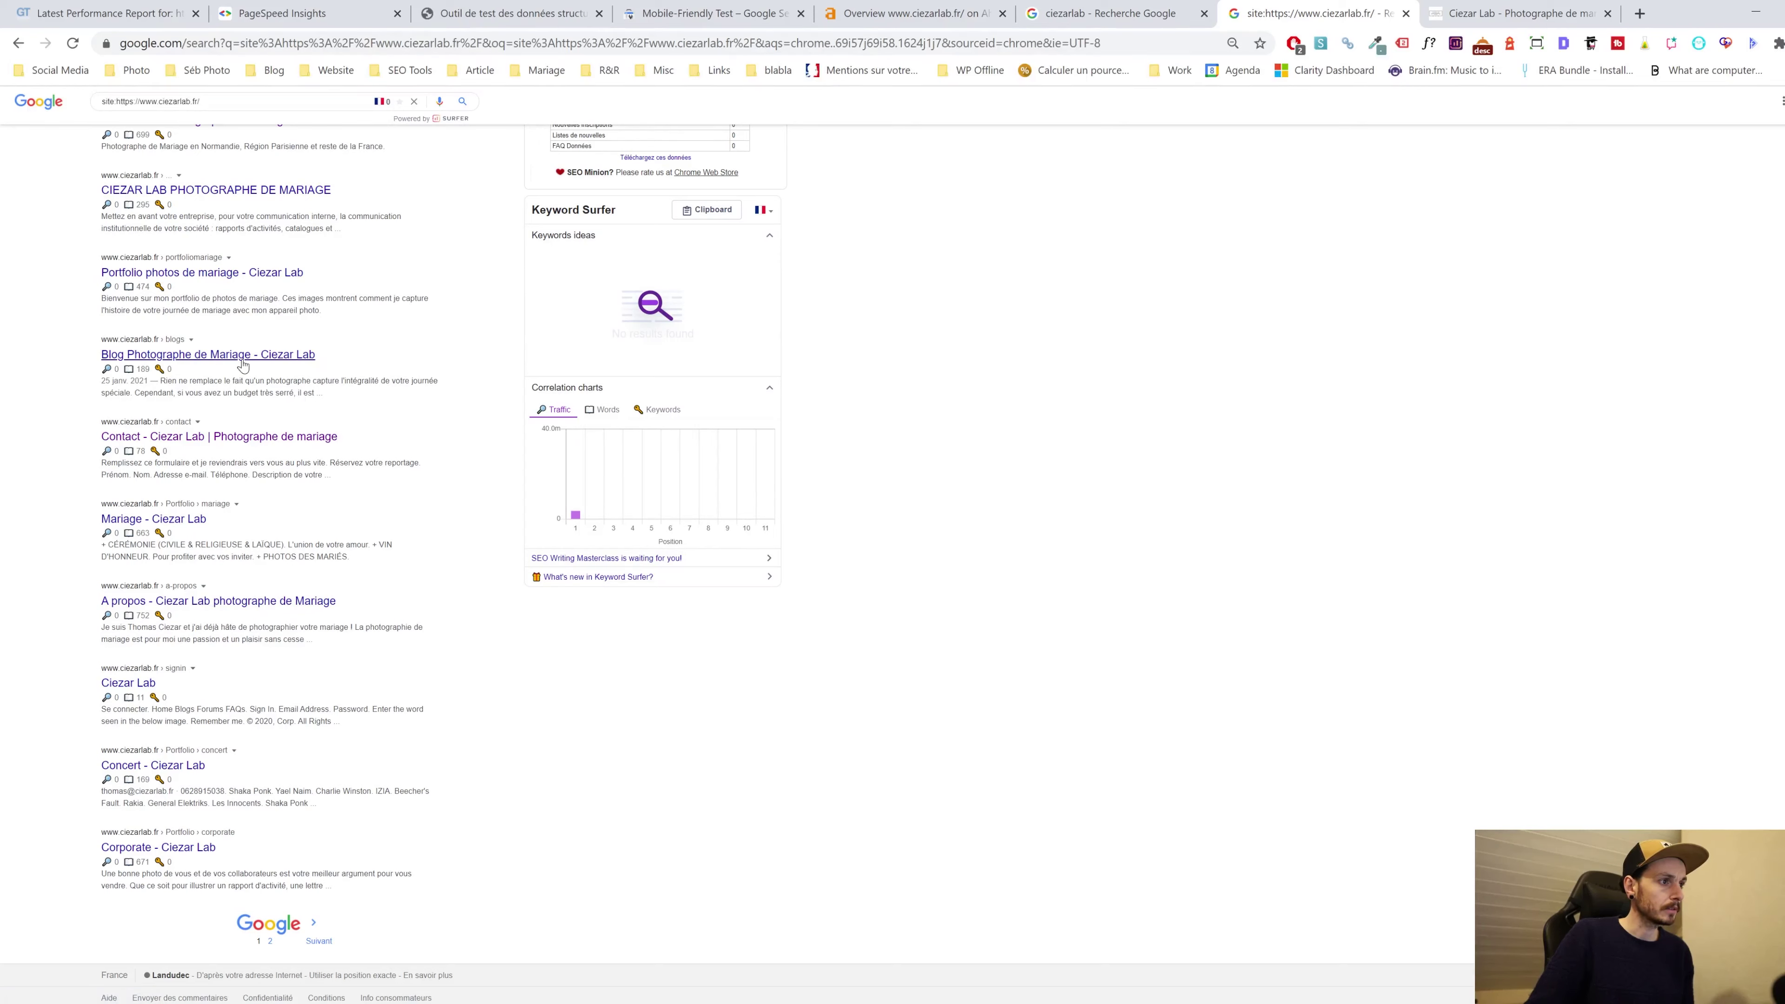
pyautogui.rightClick(244, 276)
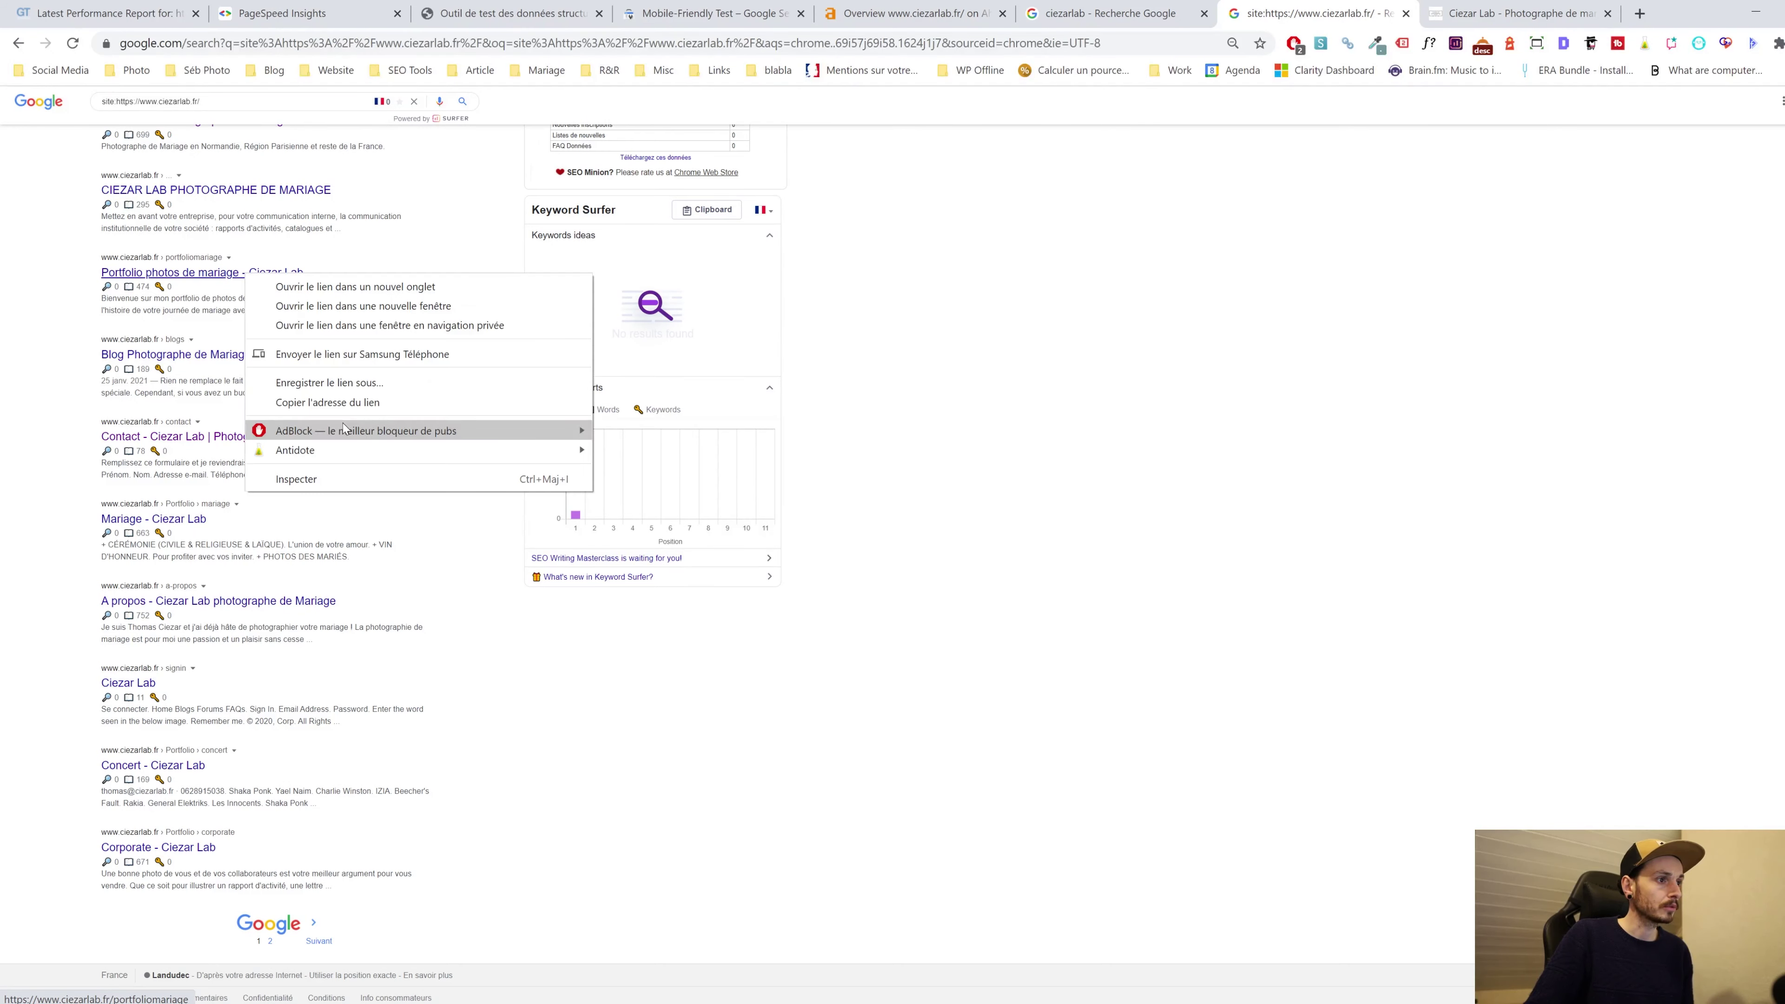
pyautogui.rightClick(267, 191)
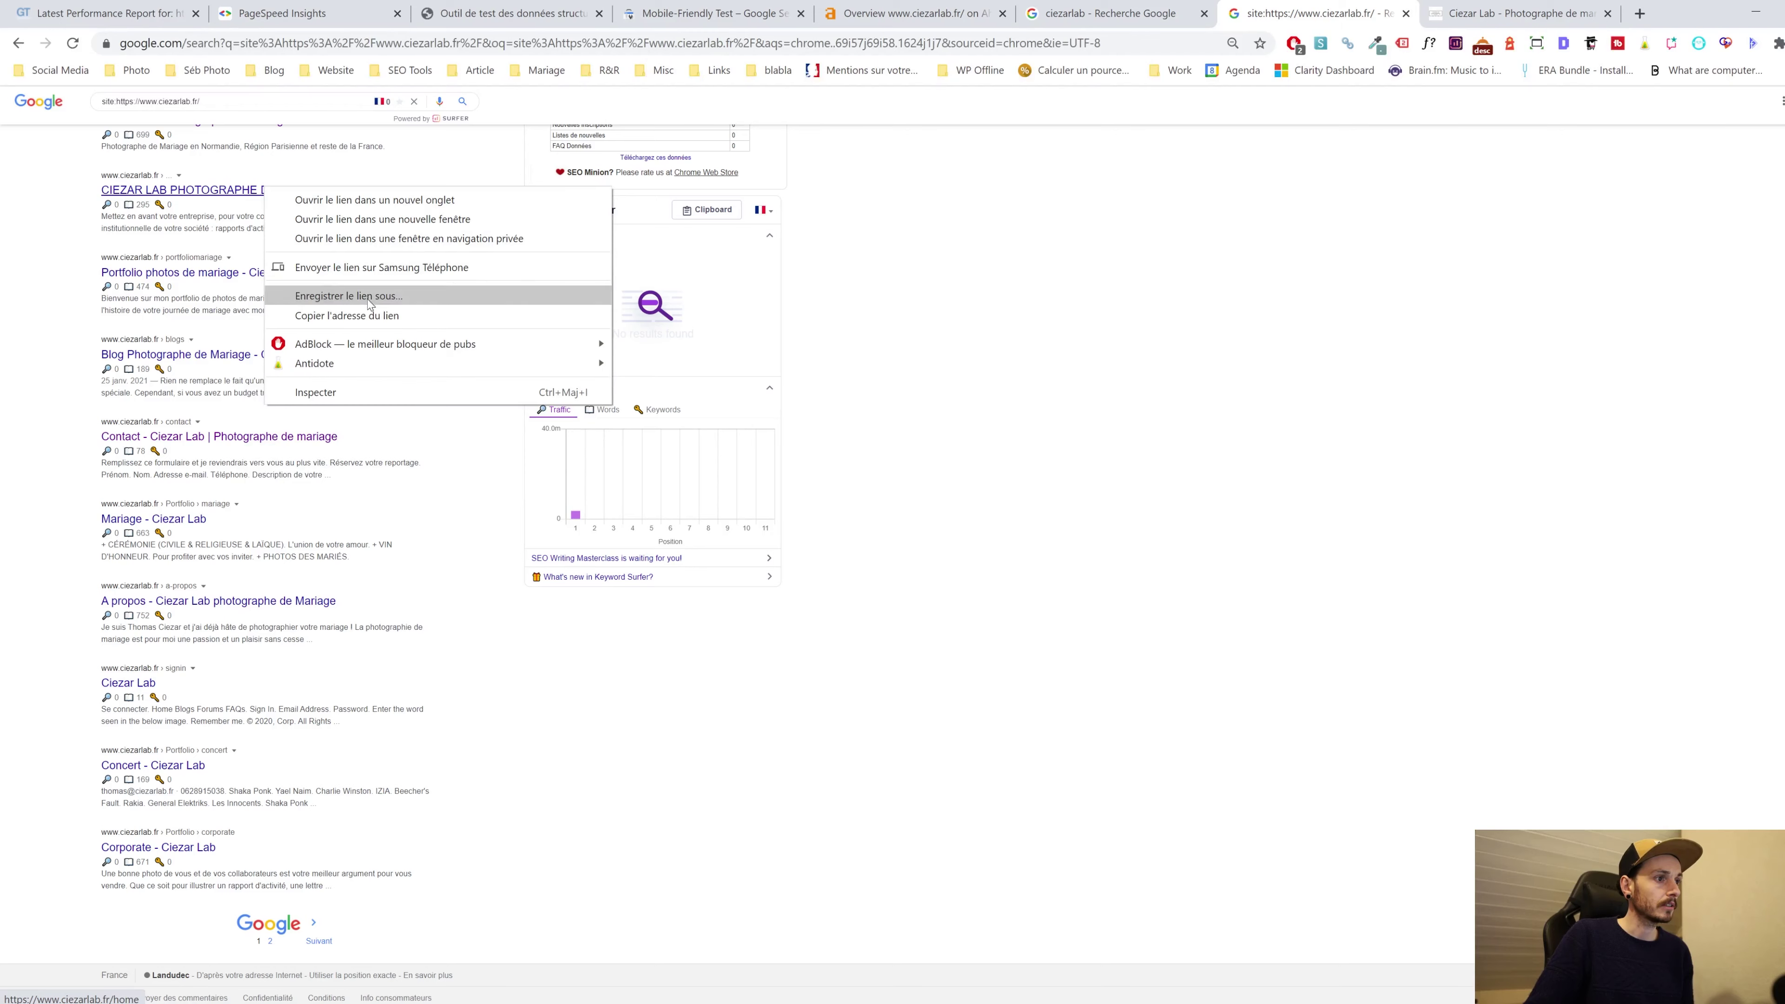
pyautogui.click(351, 315)
pyautogui.click(483, 10)
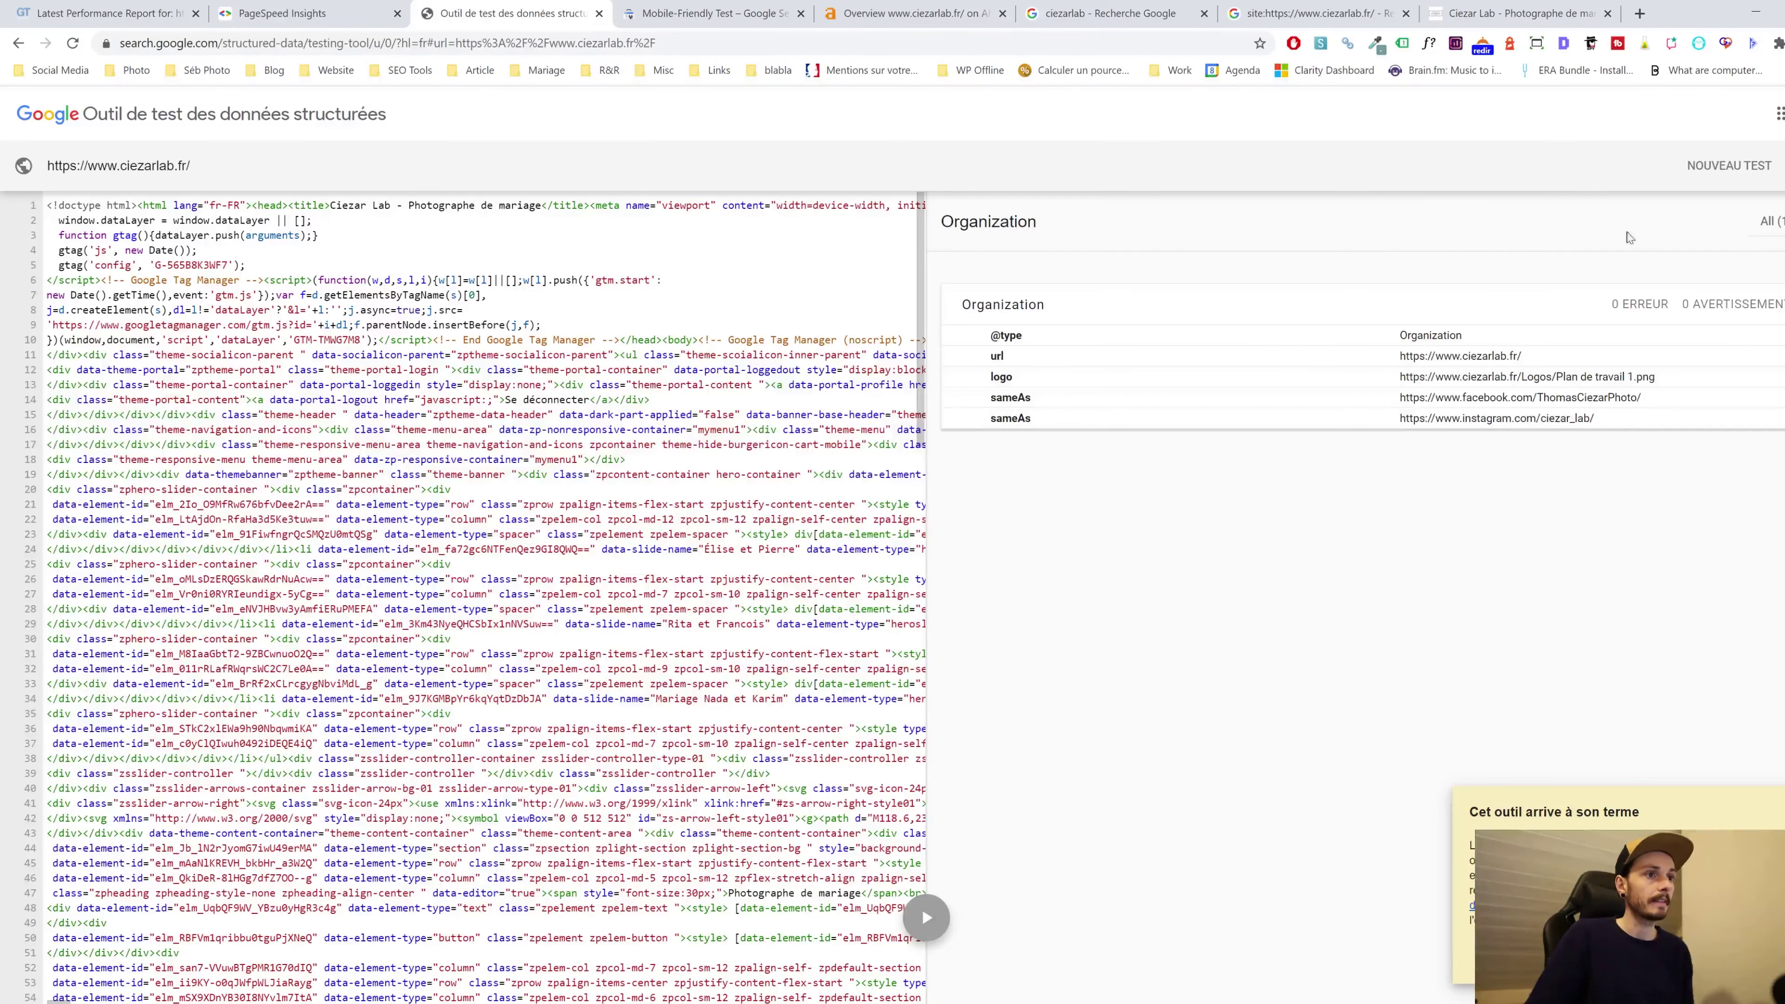
pyautogui.click(1725, 168)
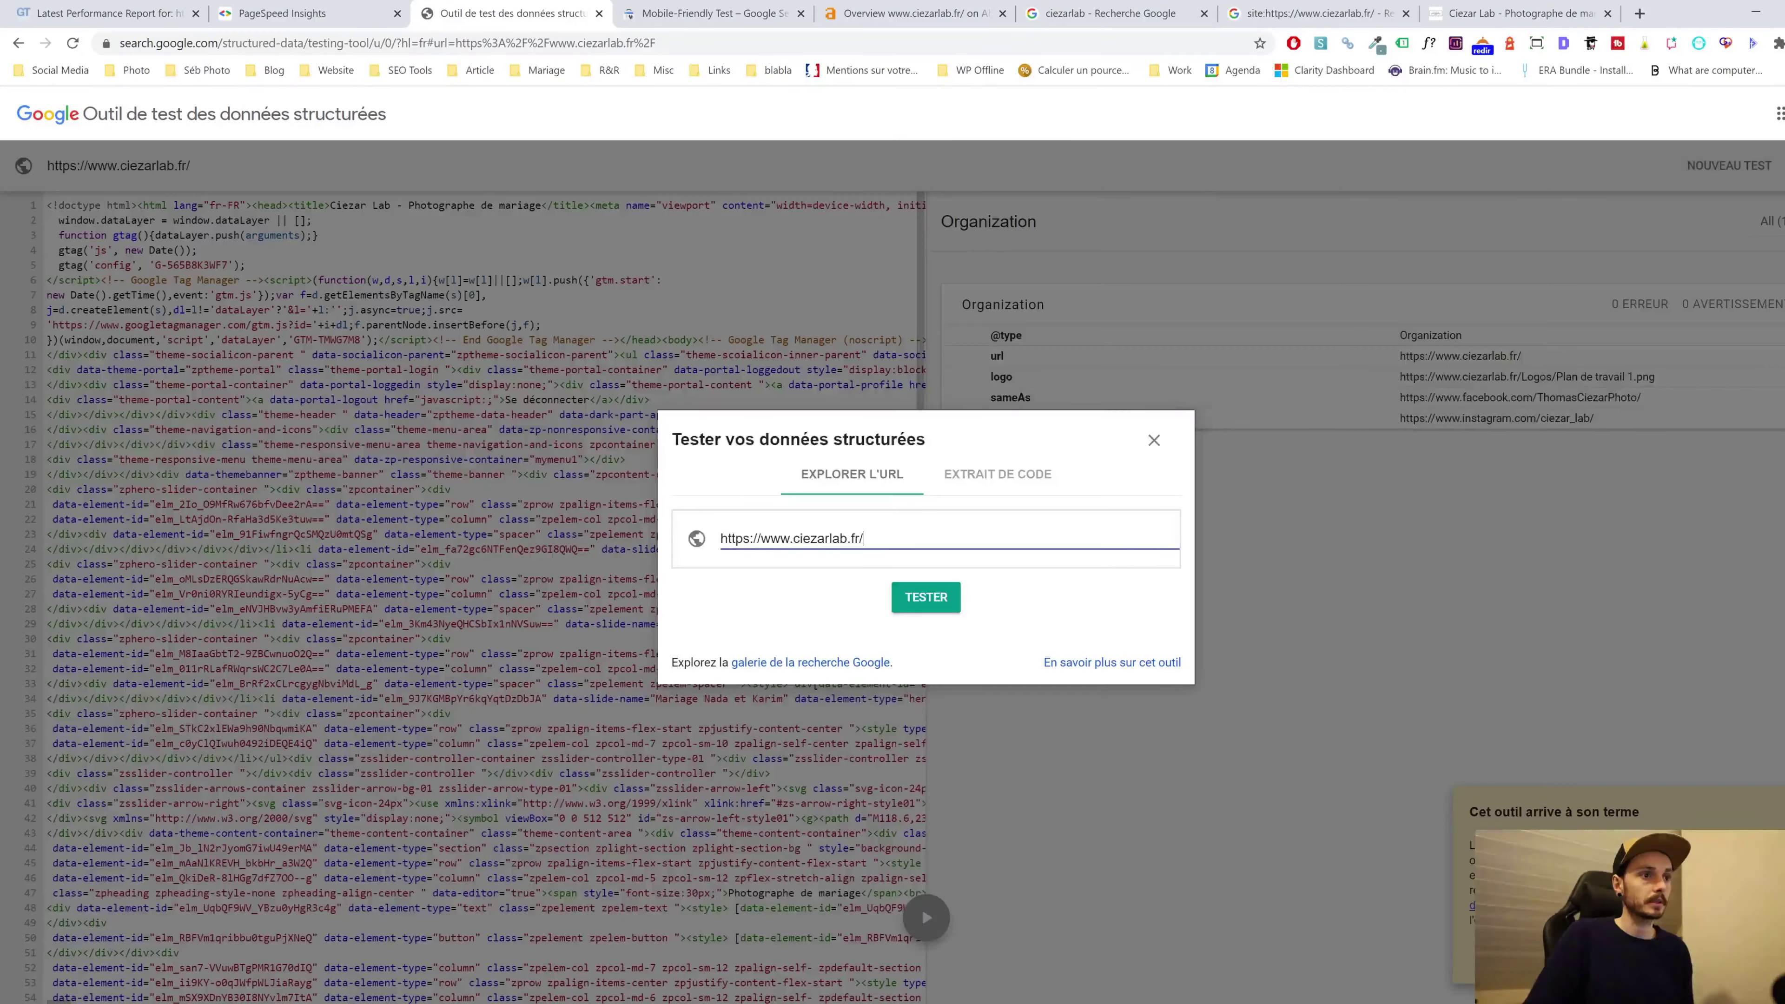
pyautogui.hotkey('ctrl', 'a')
pyautogui.write('https://www.ciezarlab.fr/home')
pyautogui.click(927, 597)
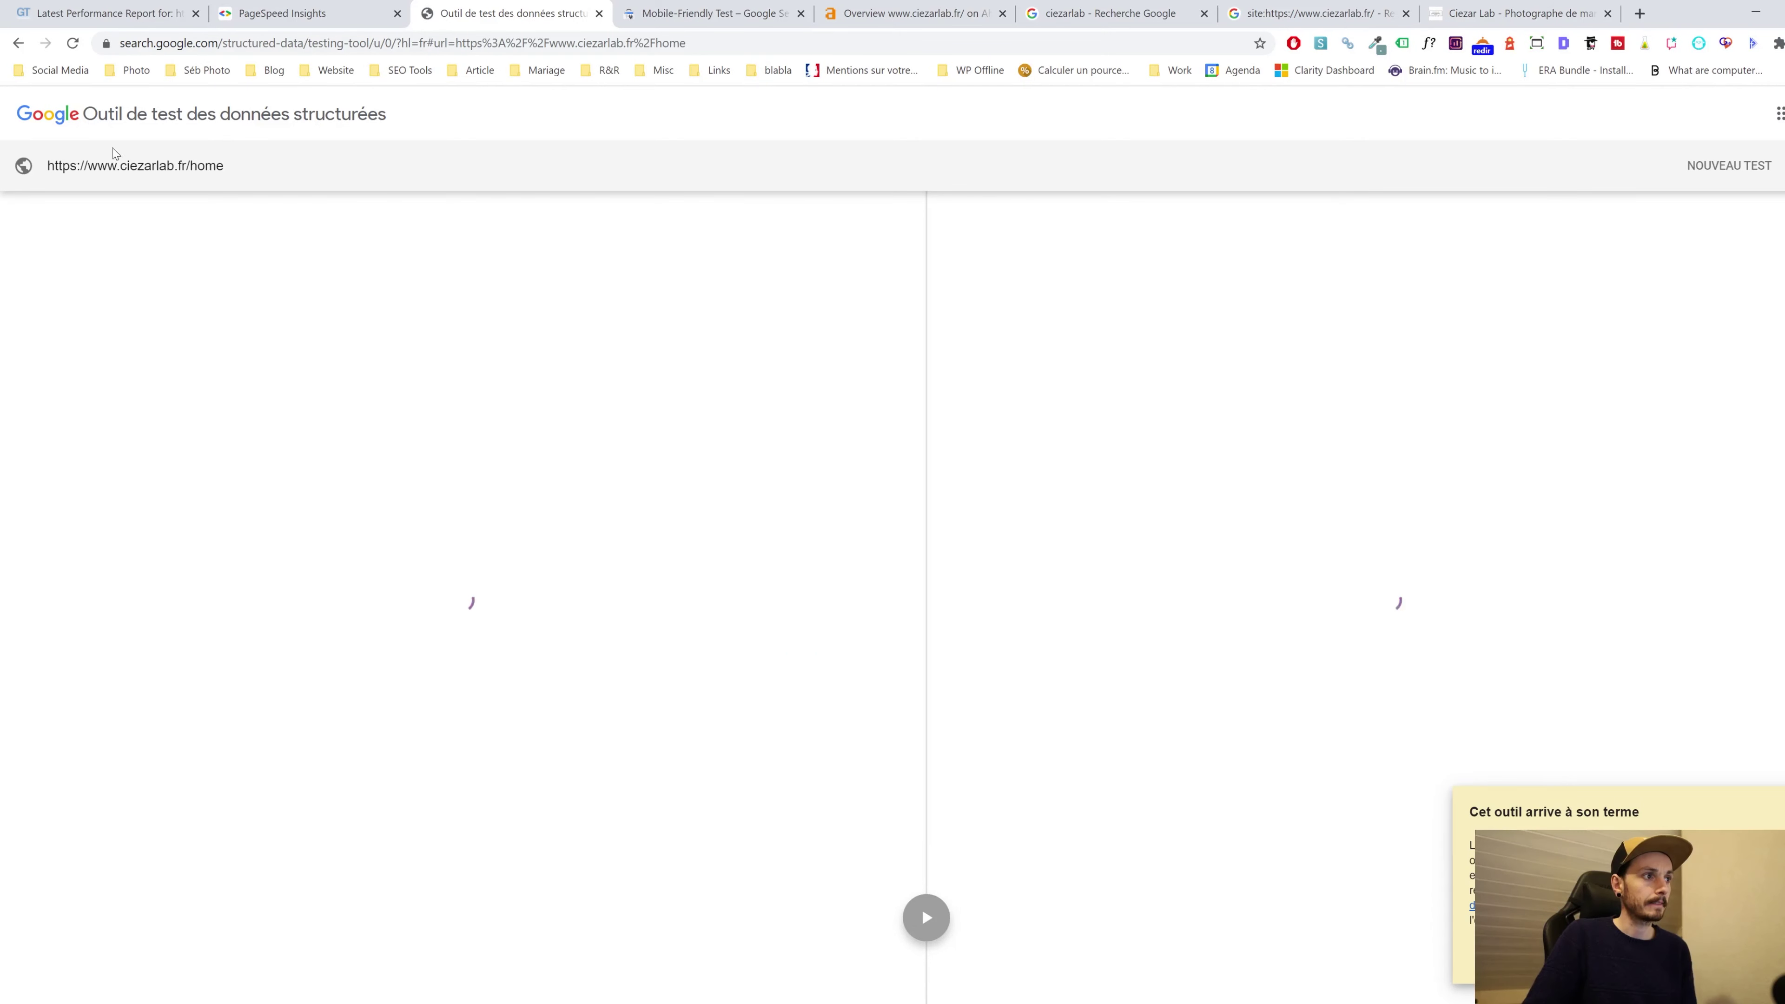
pyautogui.doubleClick(208, 166)
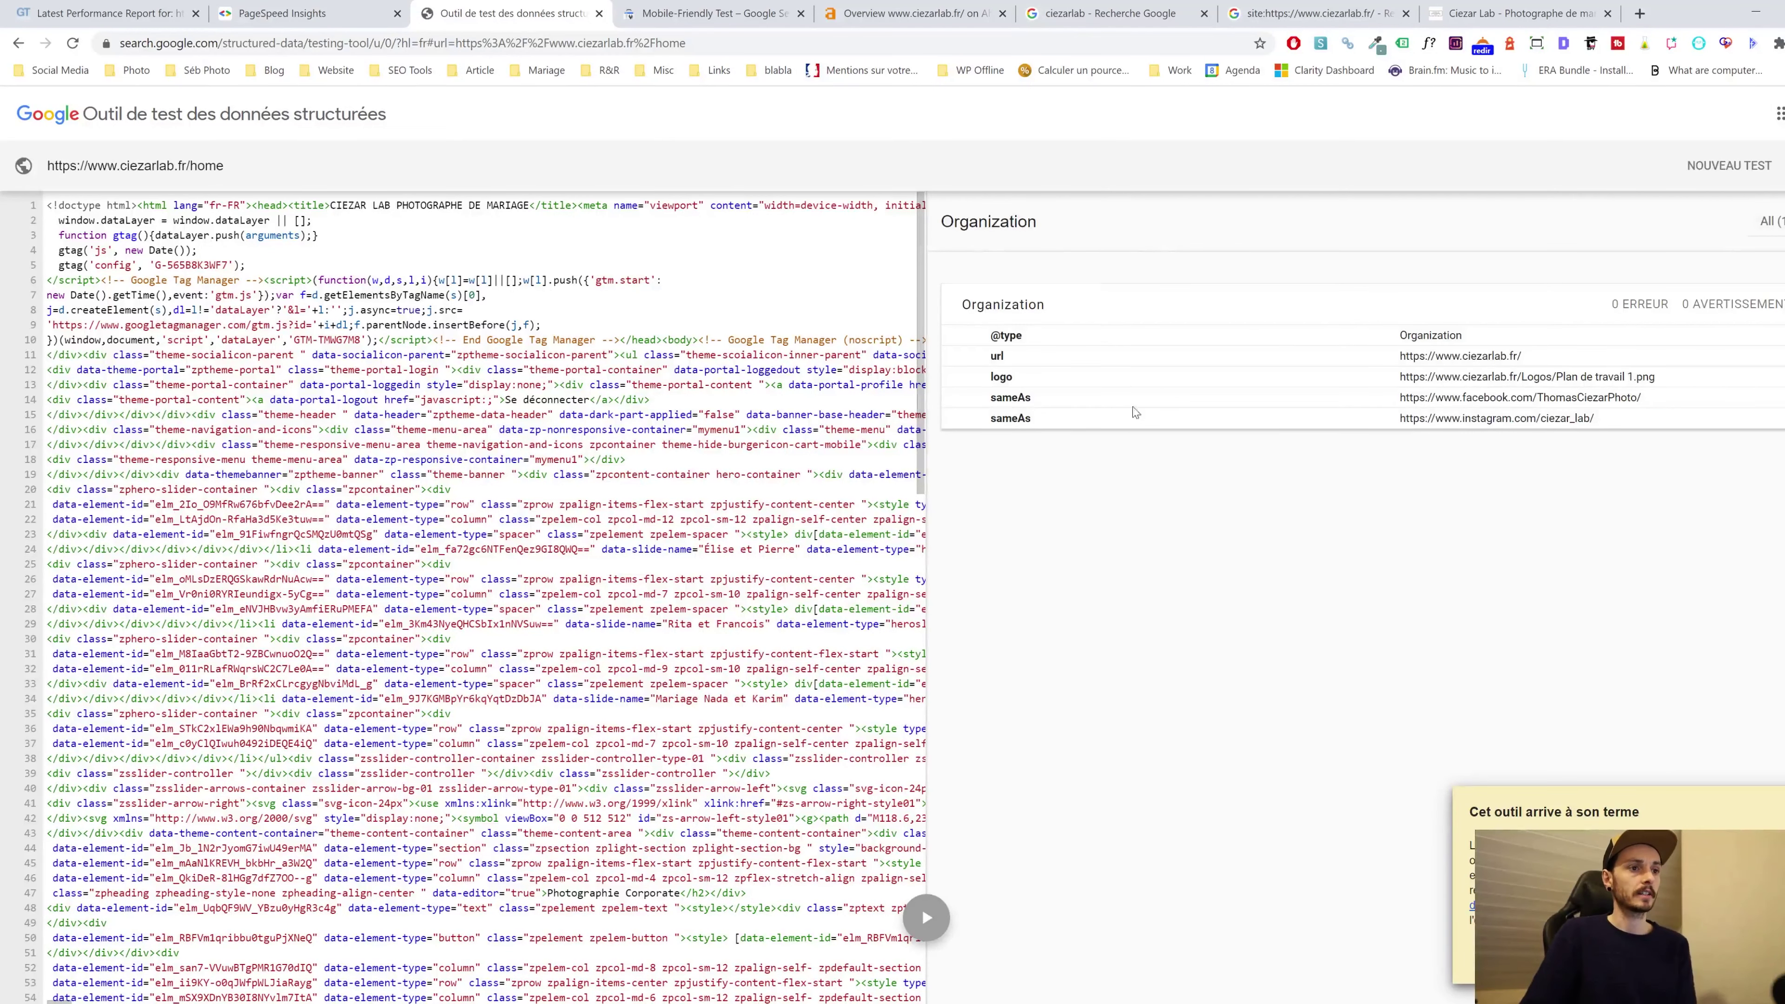
# Check the Mobile-Friendly Test result, and review the Ahrefs overview's metrics and backlink profile charts
pyautogui.click(696, 8)
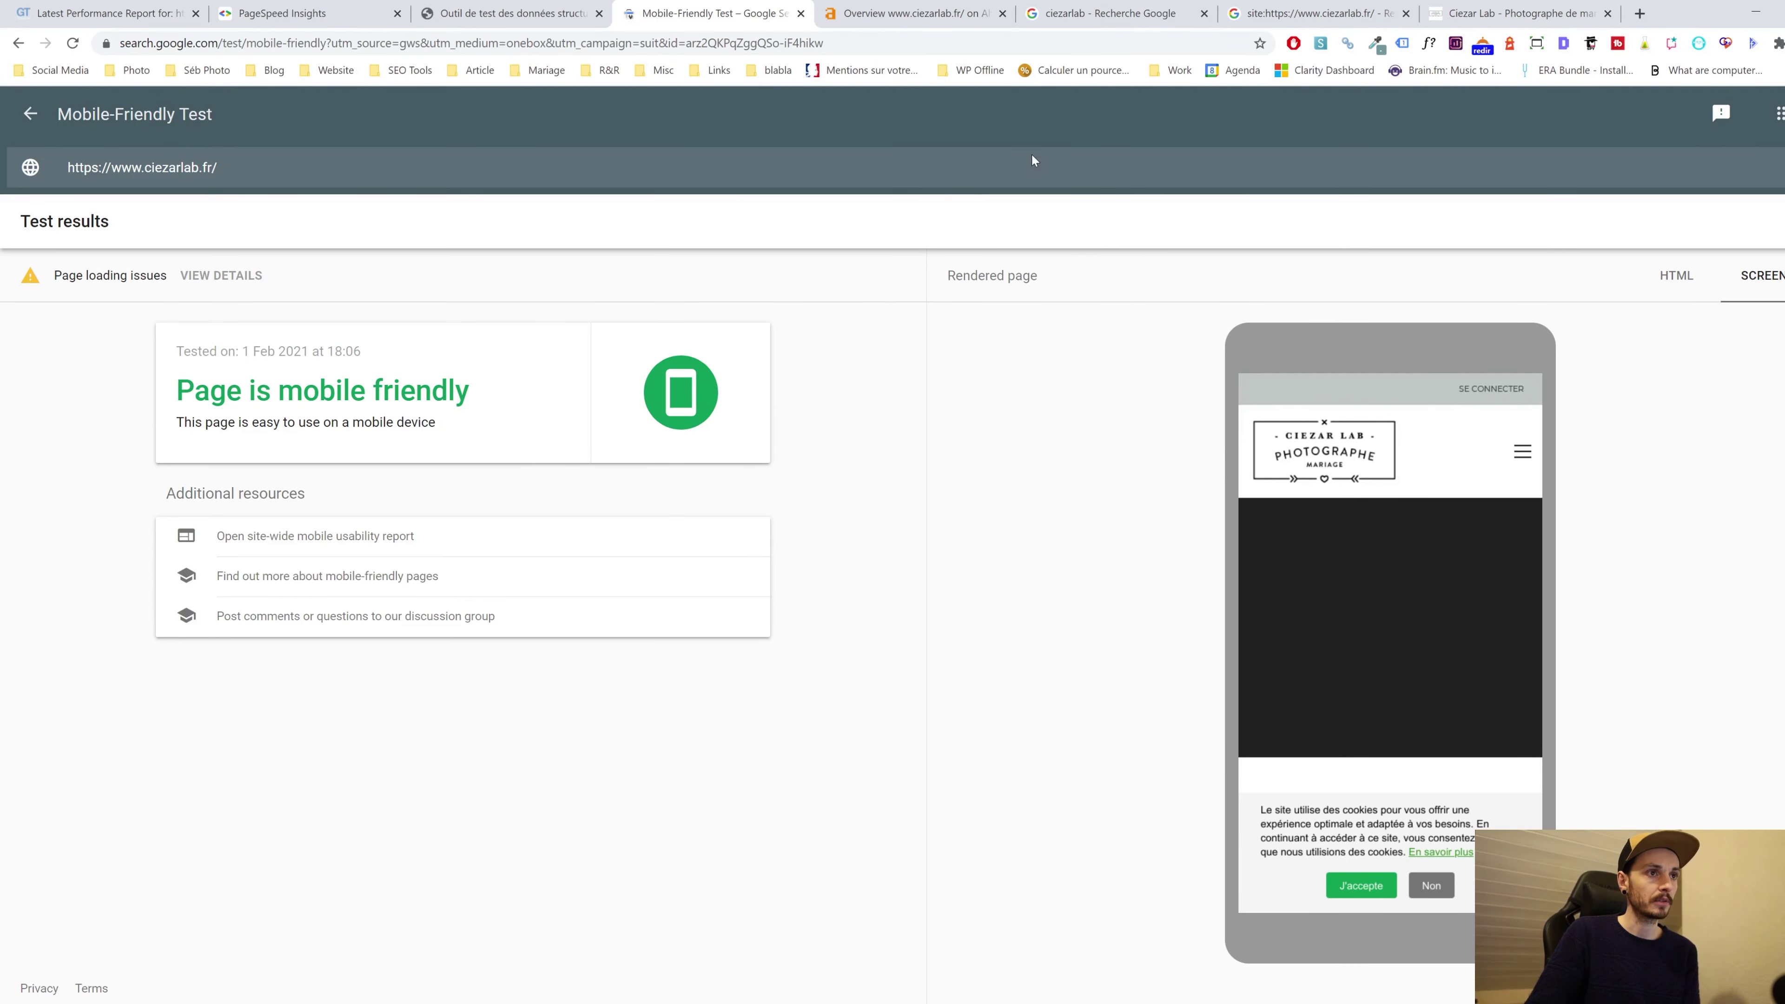
pyautogui.click(899, 8)
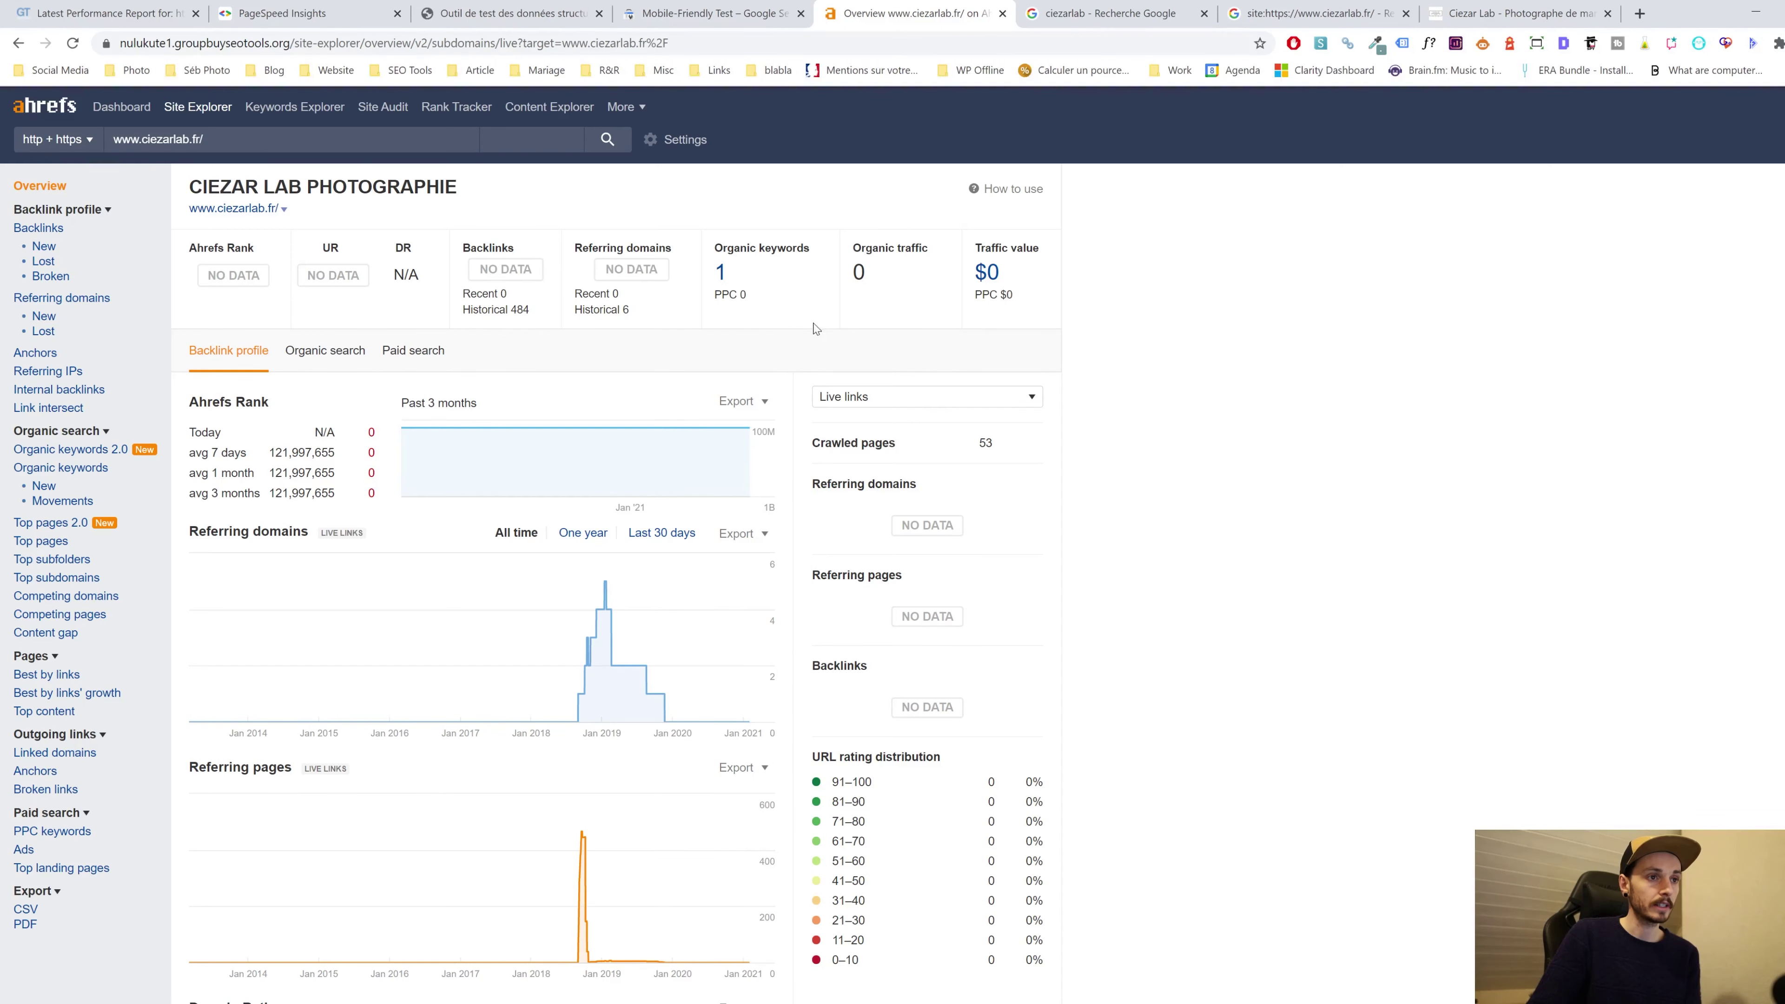
pyautogui.scroll(-2, 737, 436)
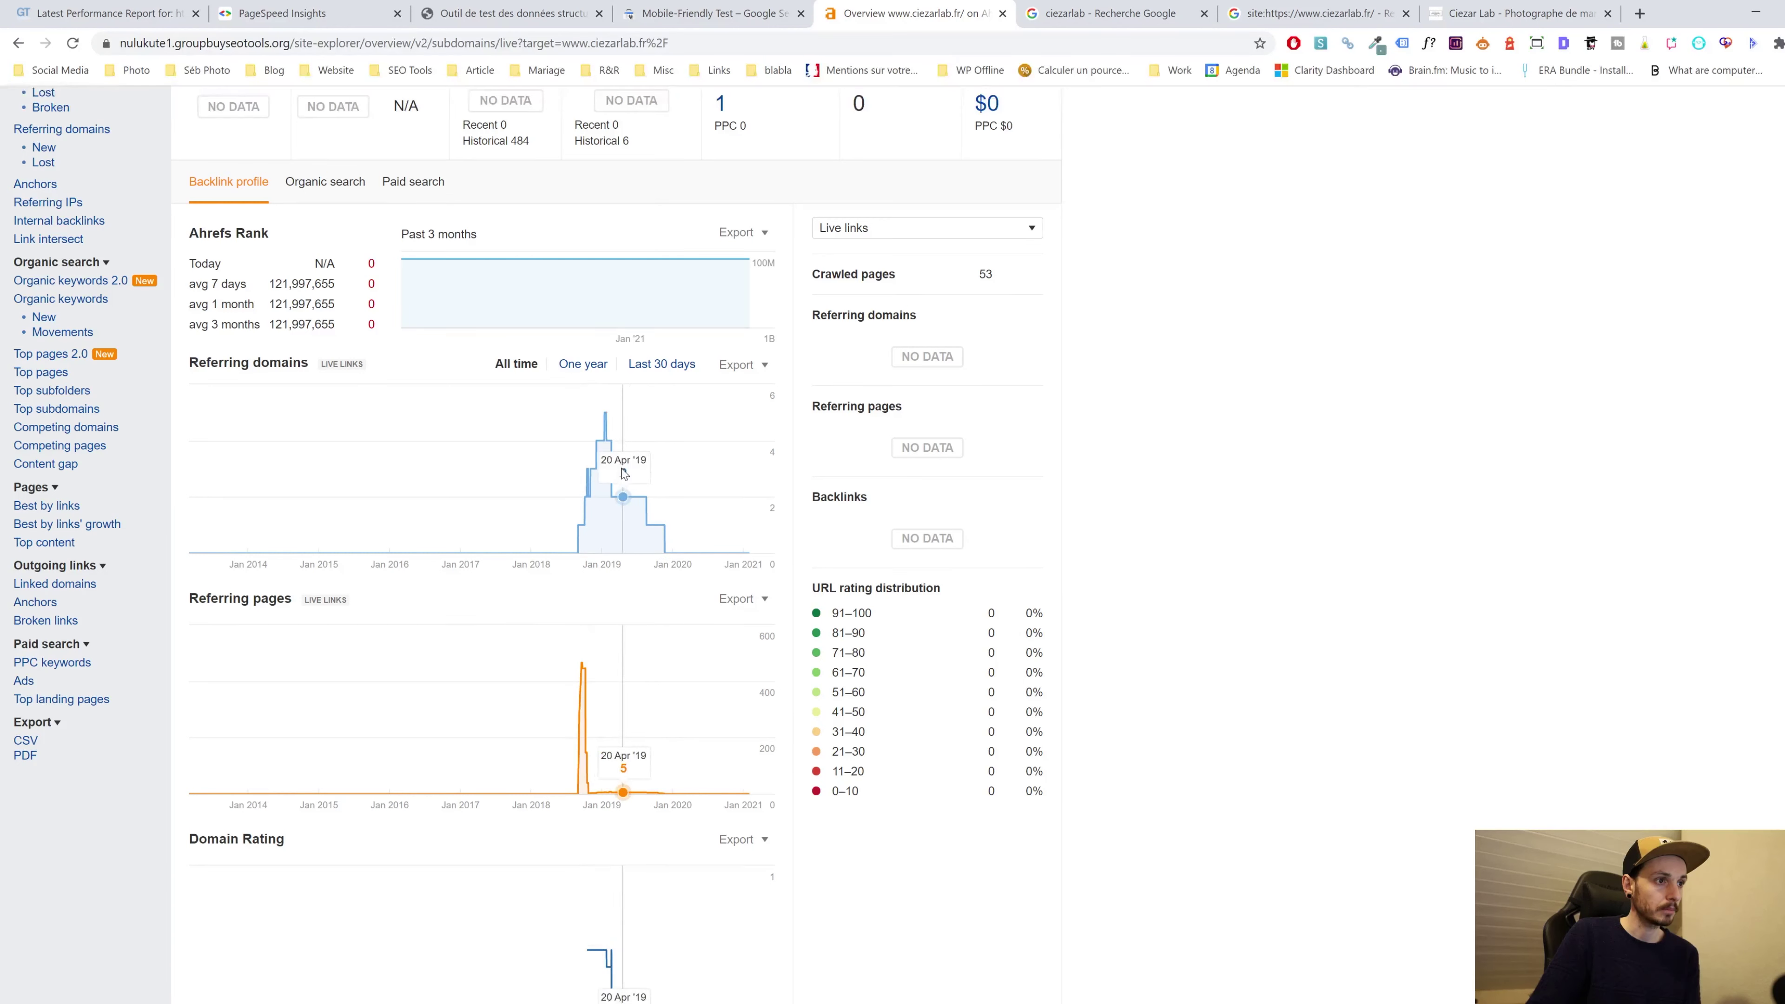
pyautogui.scroll(-5, 572, 450)
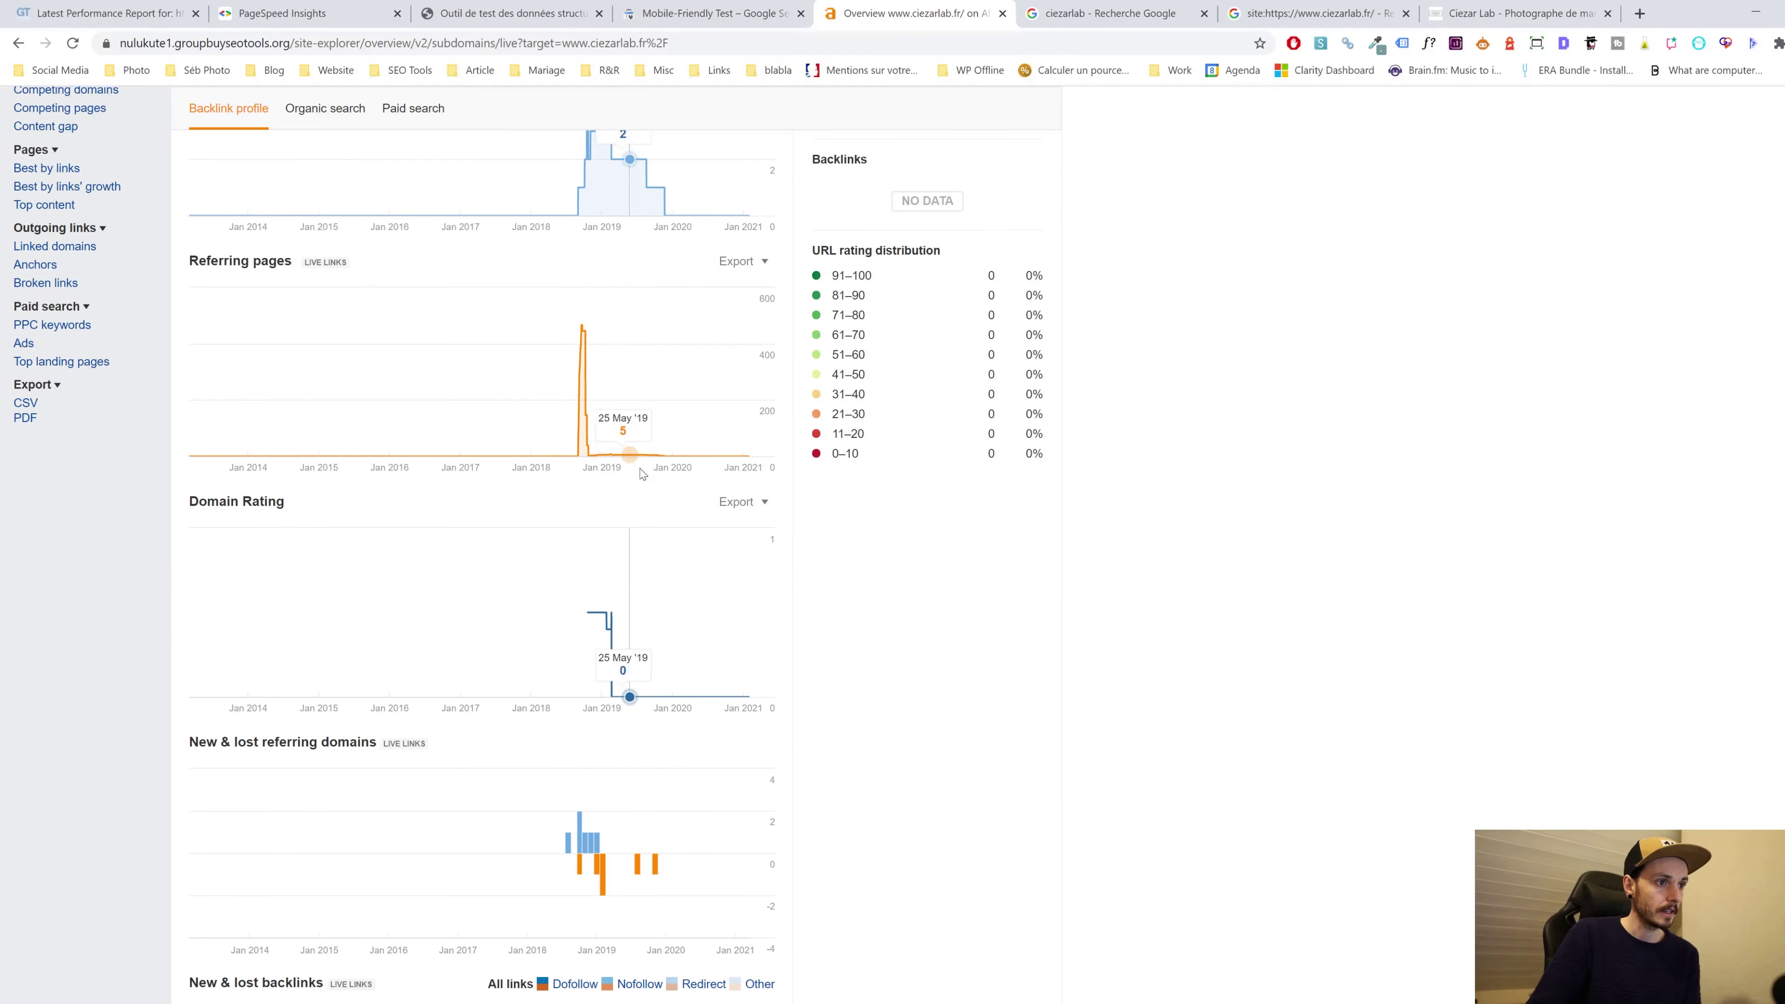
pyautogui.scroll(-6, 782, 536)
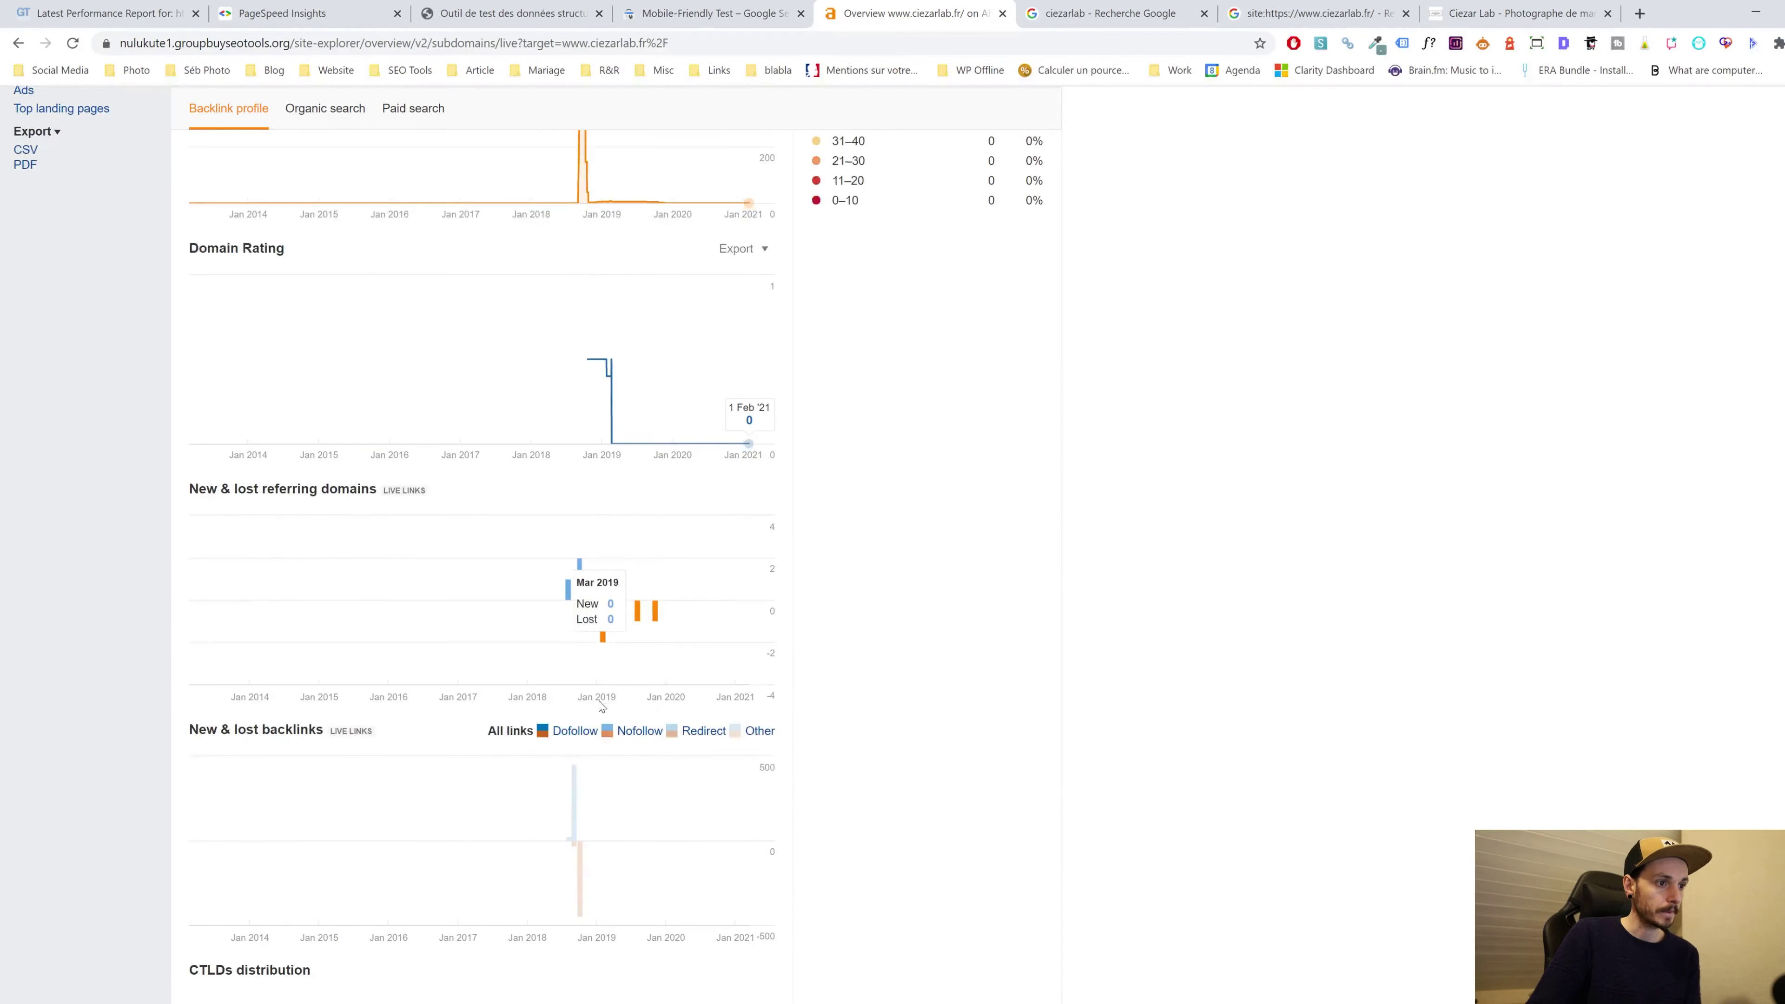
pyautogui.scroll(13, 605, 328)
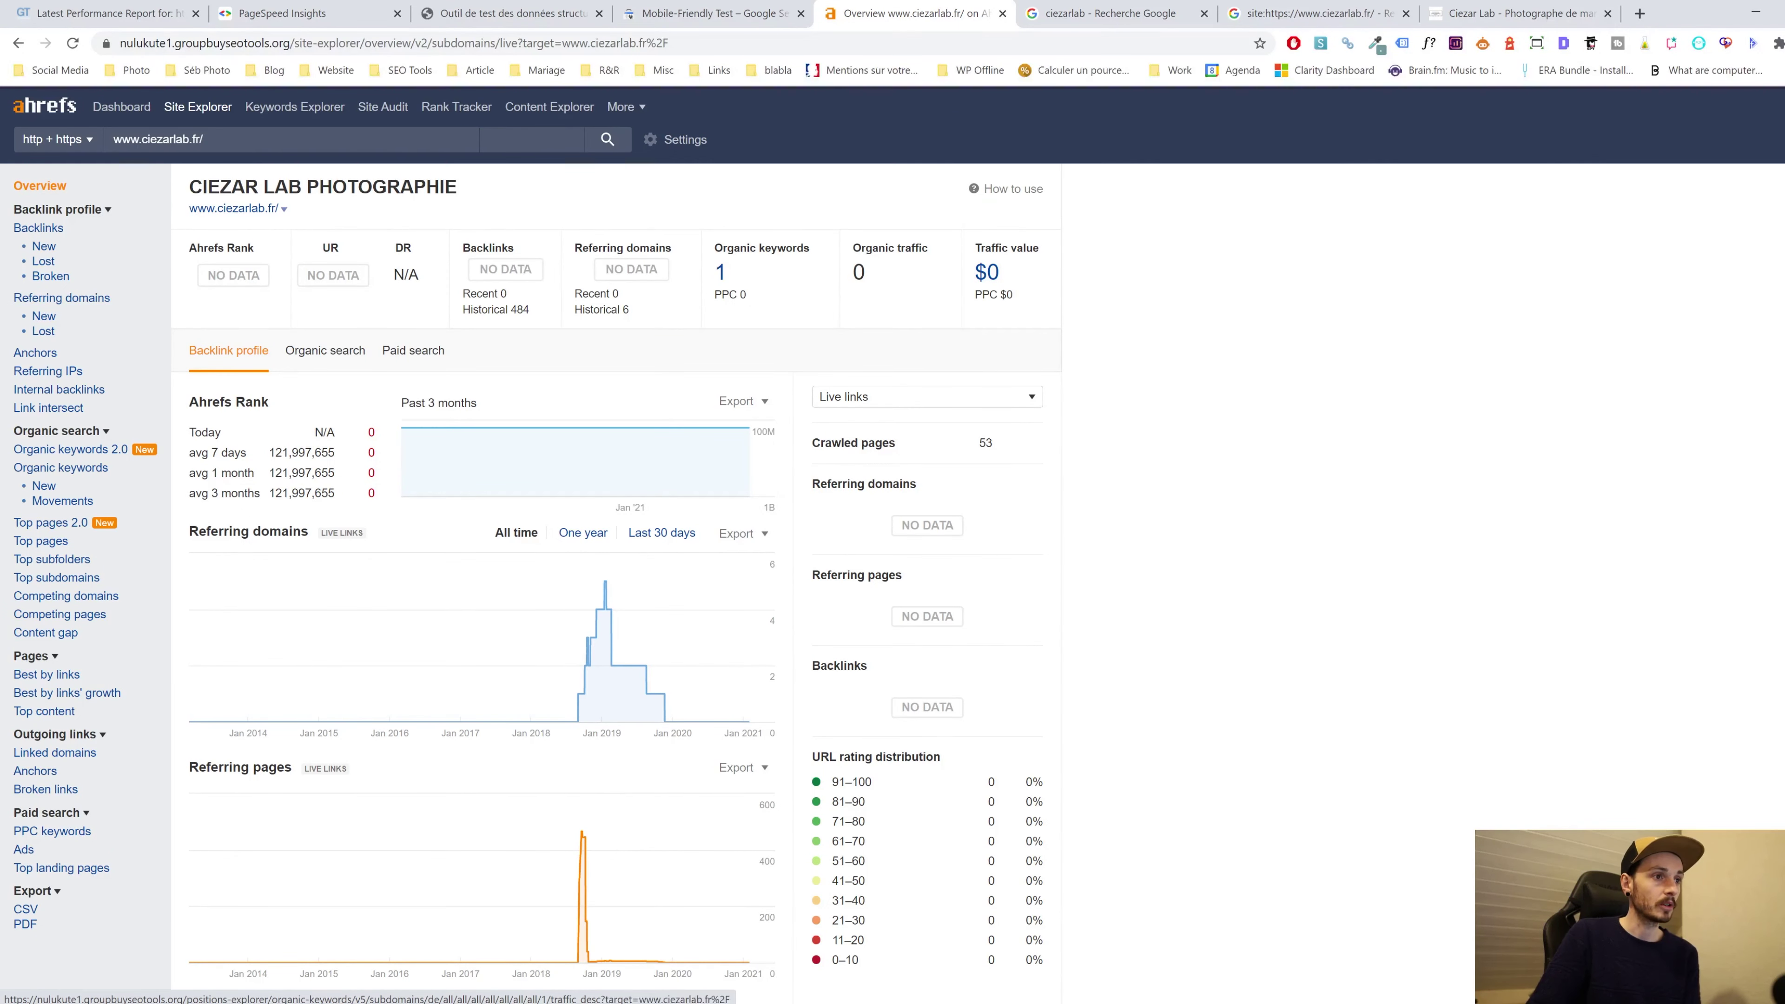
# Examine the site's organic keywords for France in Ahrefs and return to the site overview
pyautogui.click(720, 273)
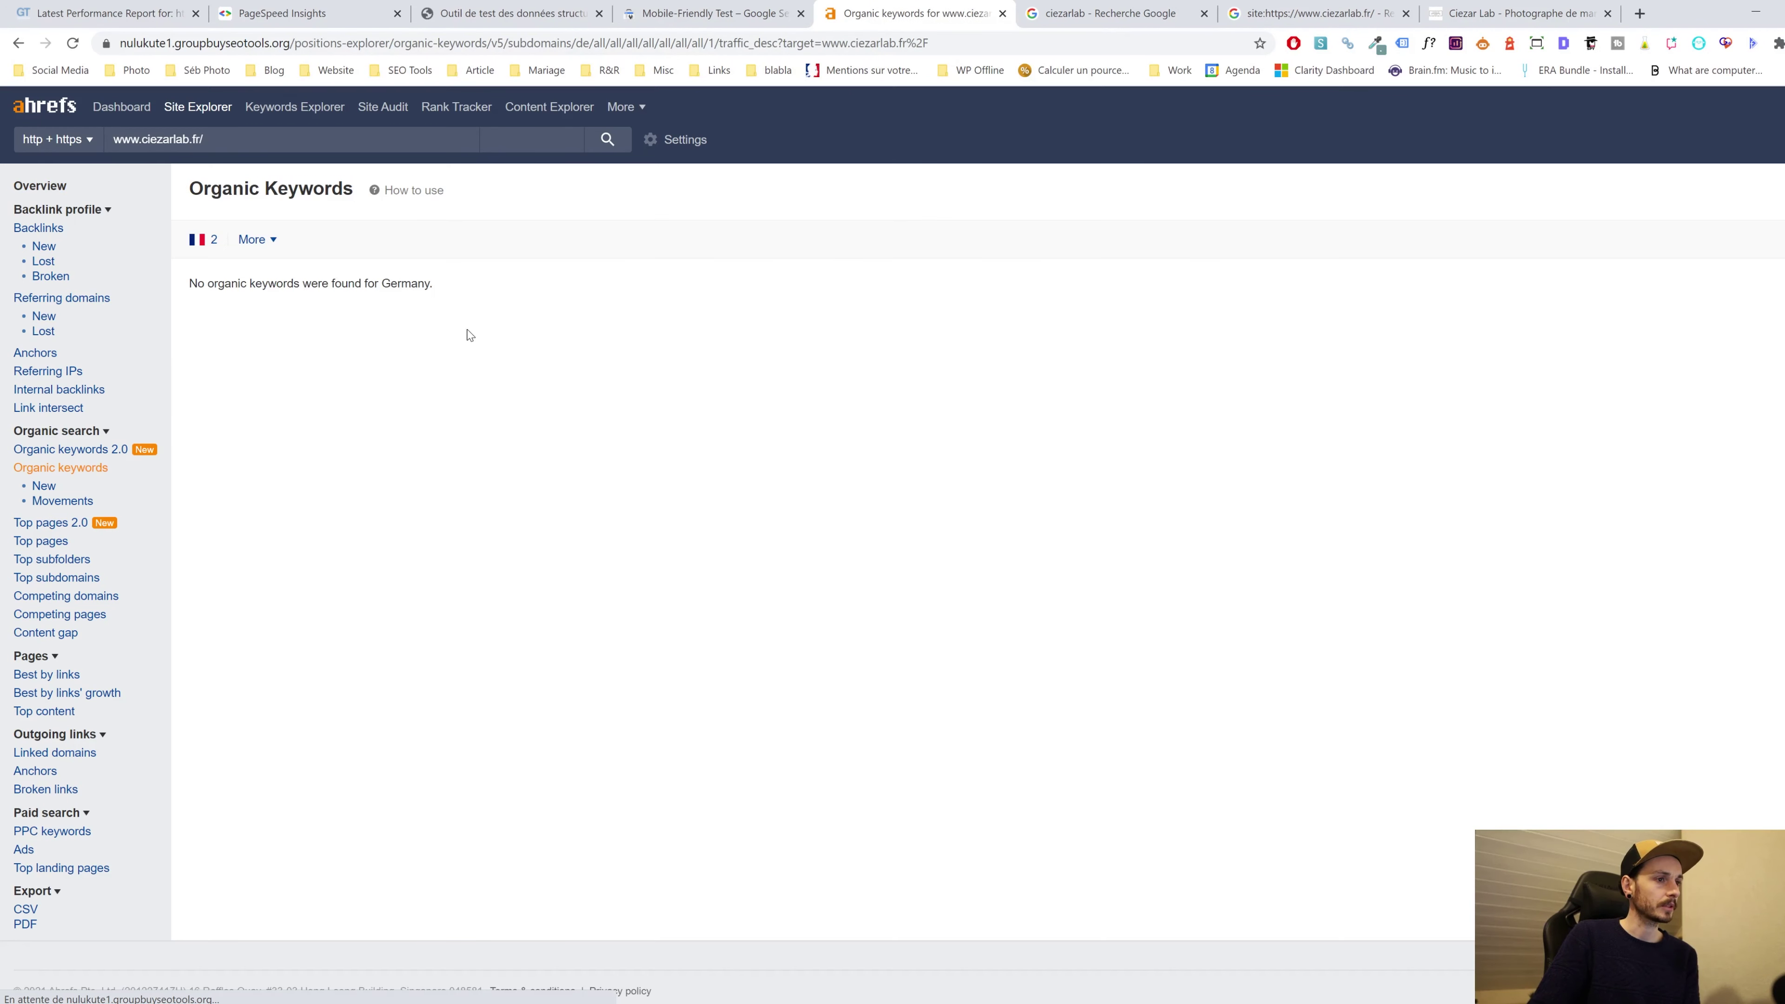
pyautogui.click(214, 242)
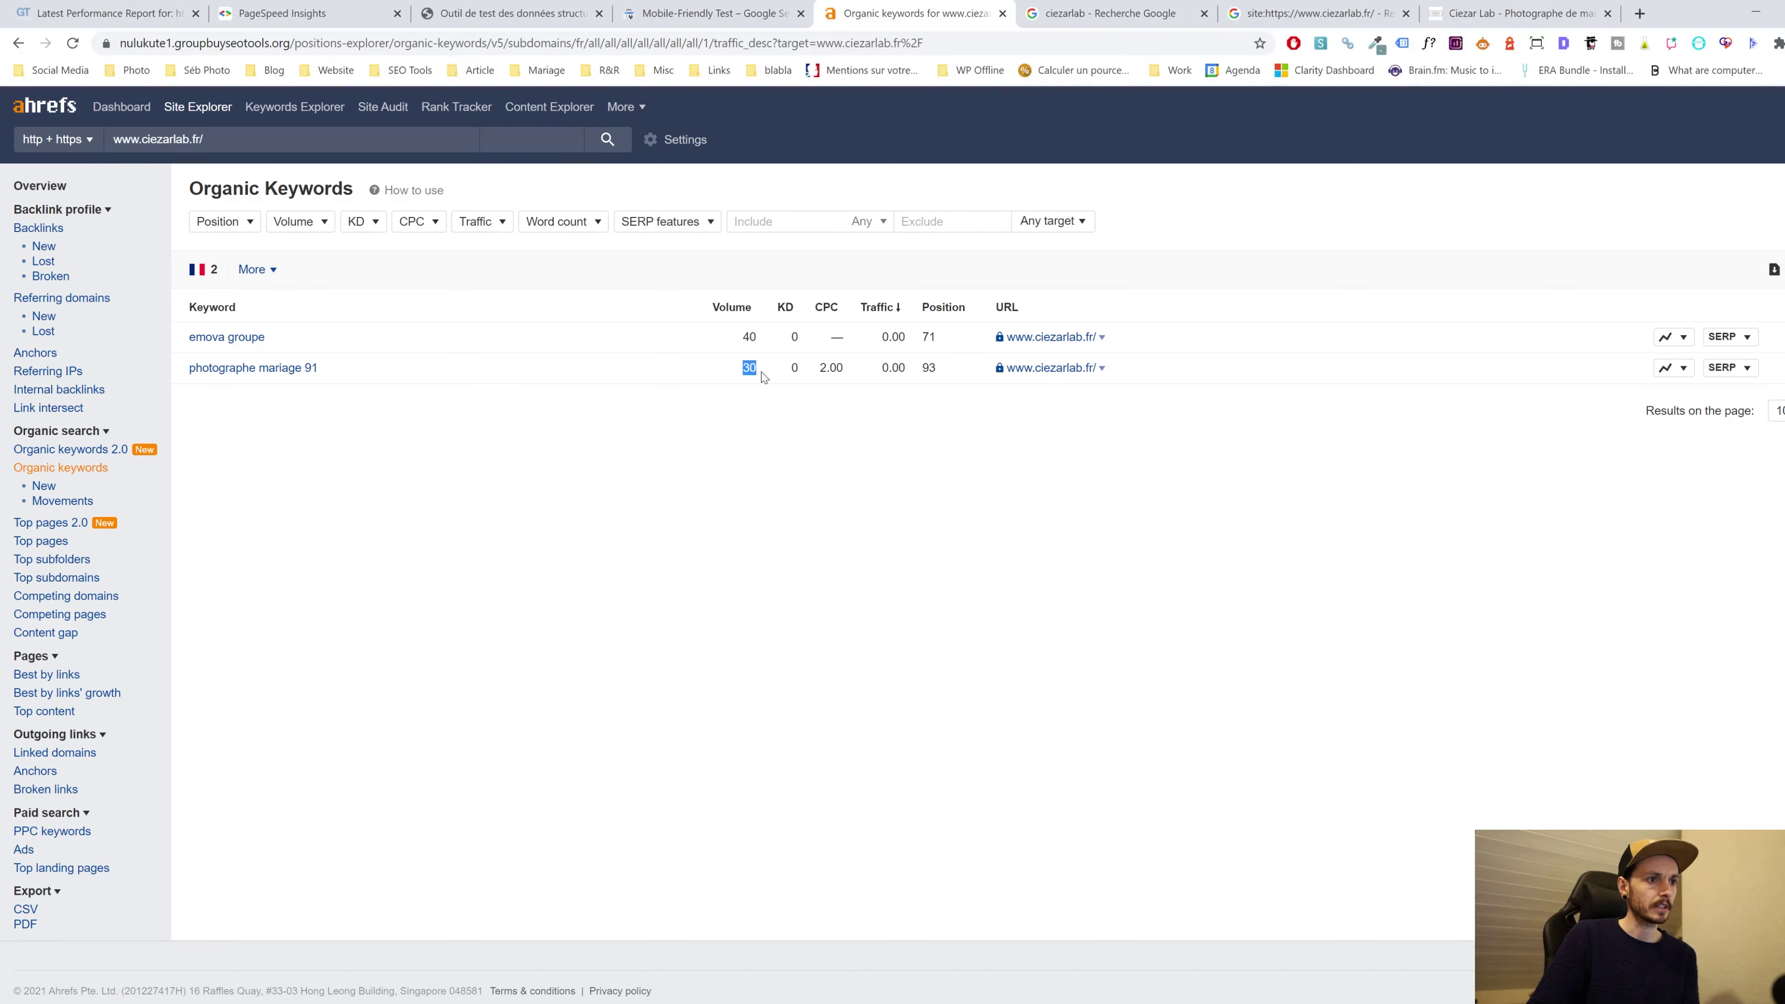
pyautogui.click(40, 186)
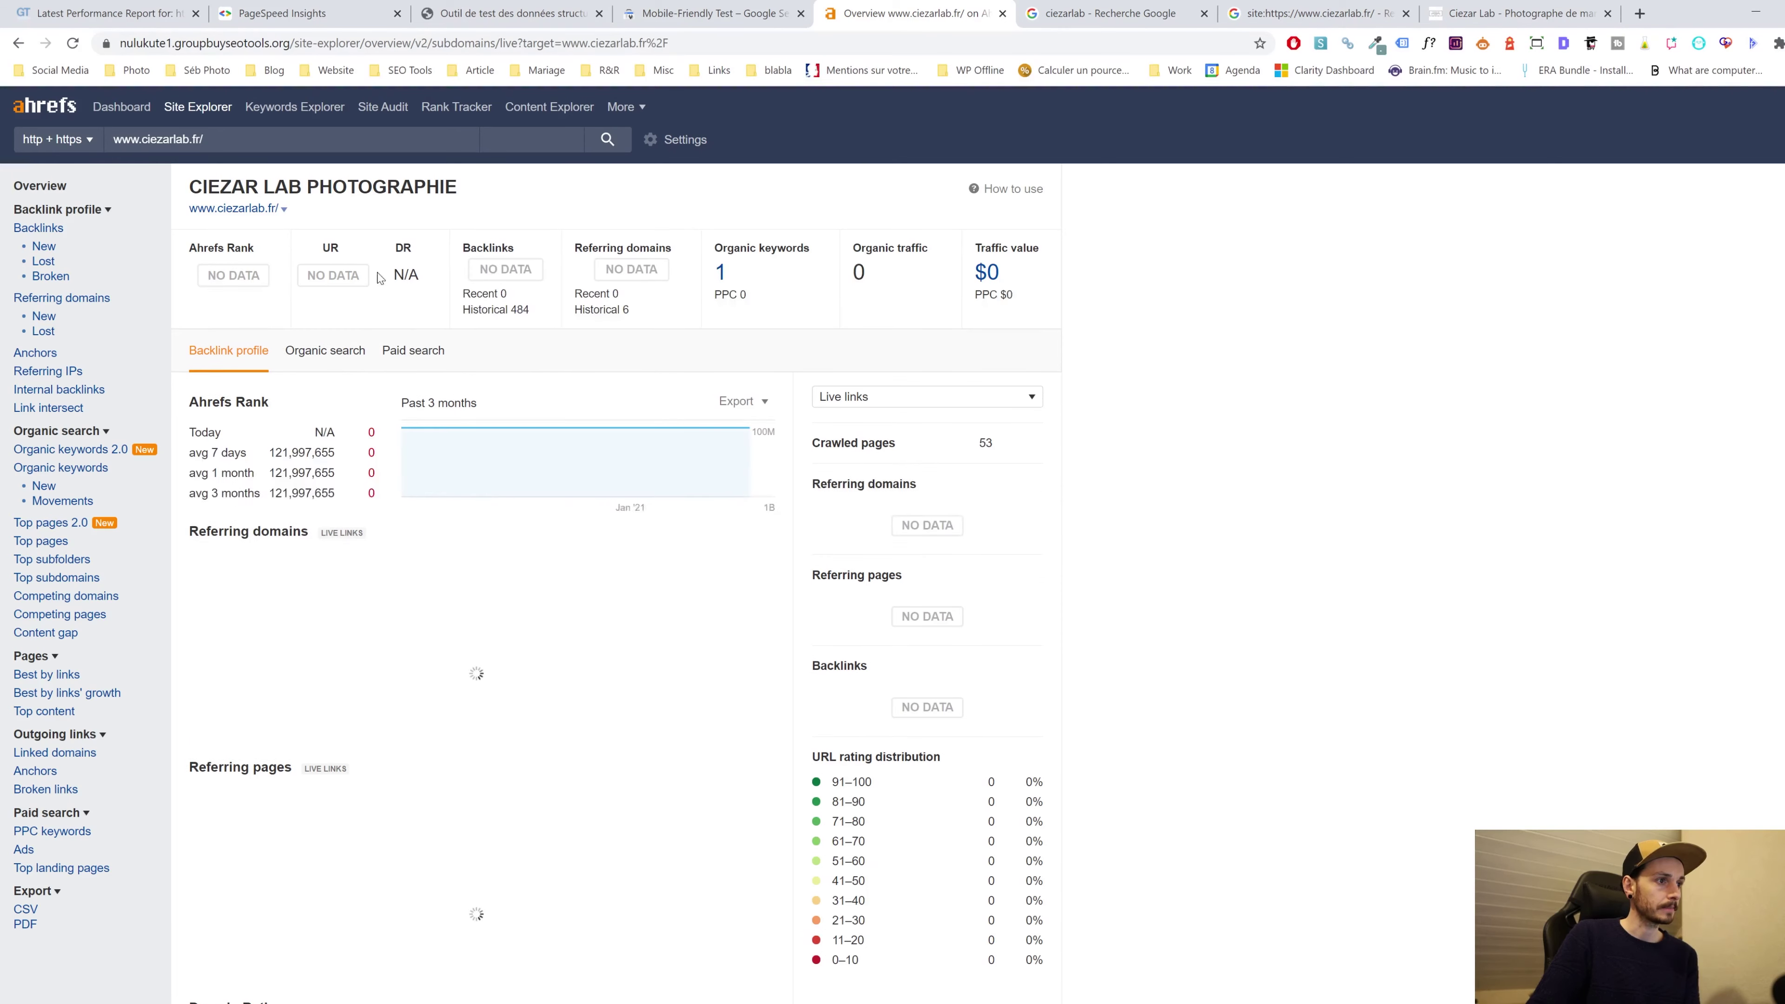
pyautogui.scroll(-3, 325, 490)
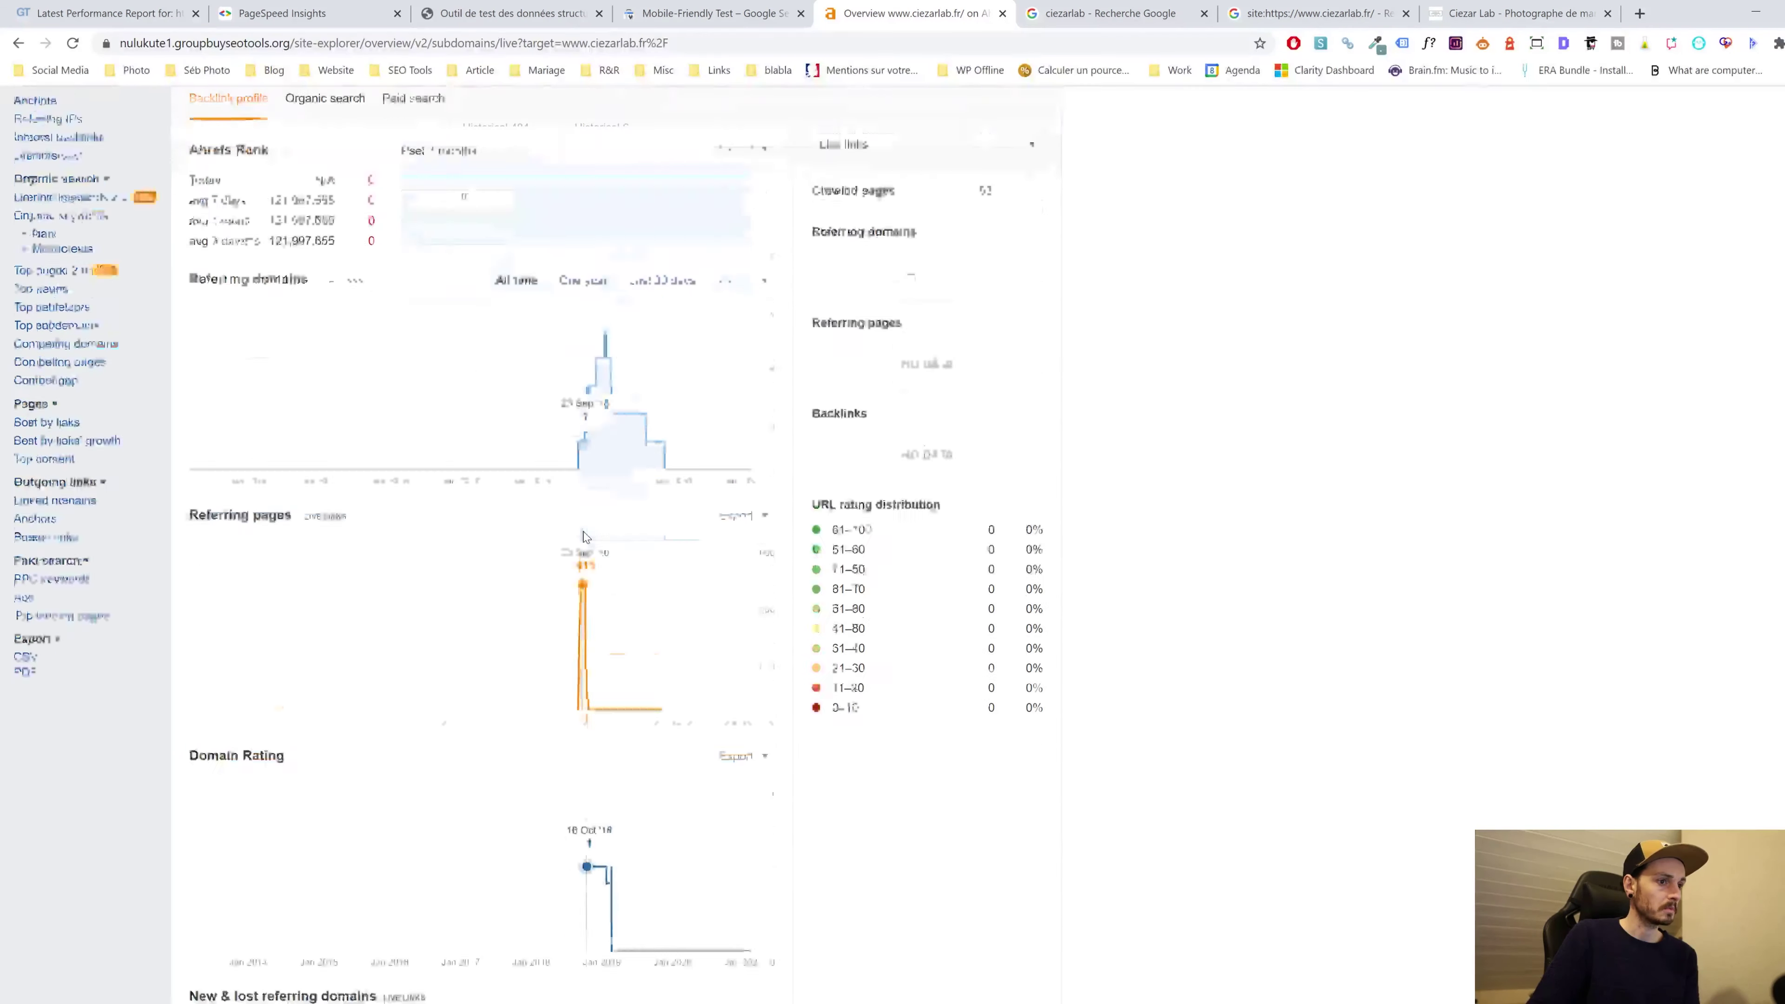
pyautogui.scroll(3, 692, 527)
# Review the Google results for "ciezarlab" and view the "Photographe de Mariage" product details in the business profile
pyautogui.click(1094, 5)
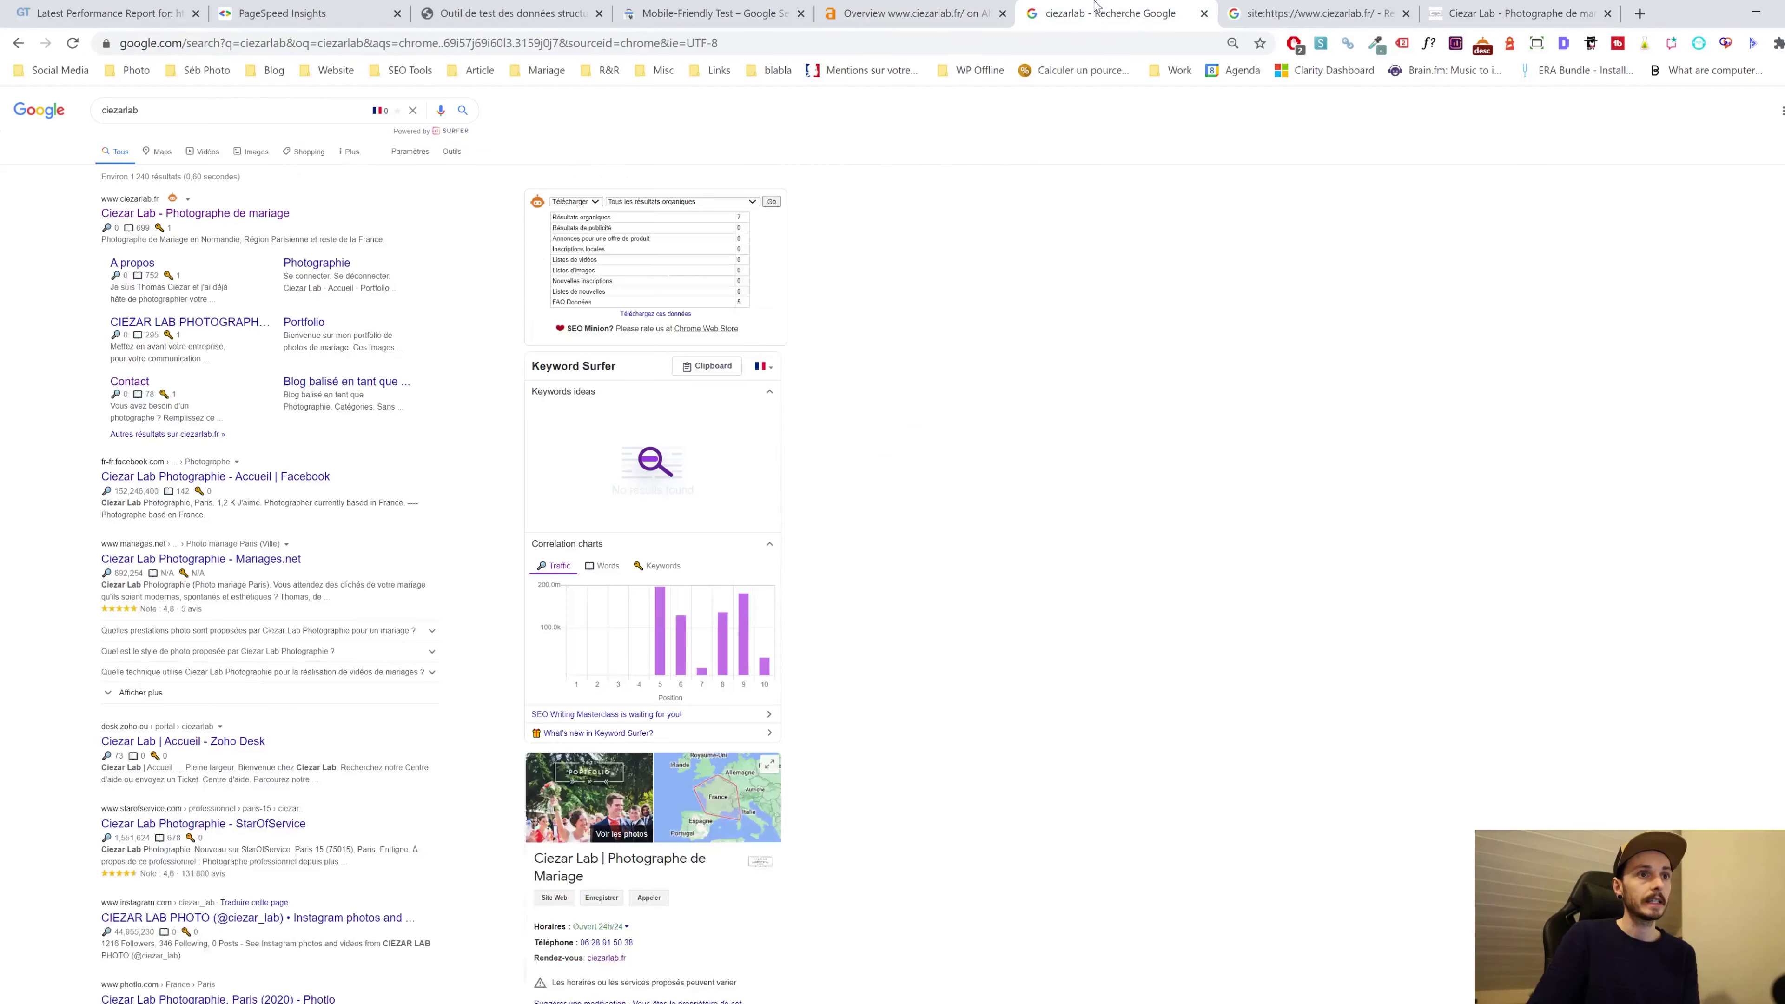
pyautogui.scroll(-5, 873, 433)
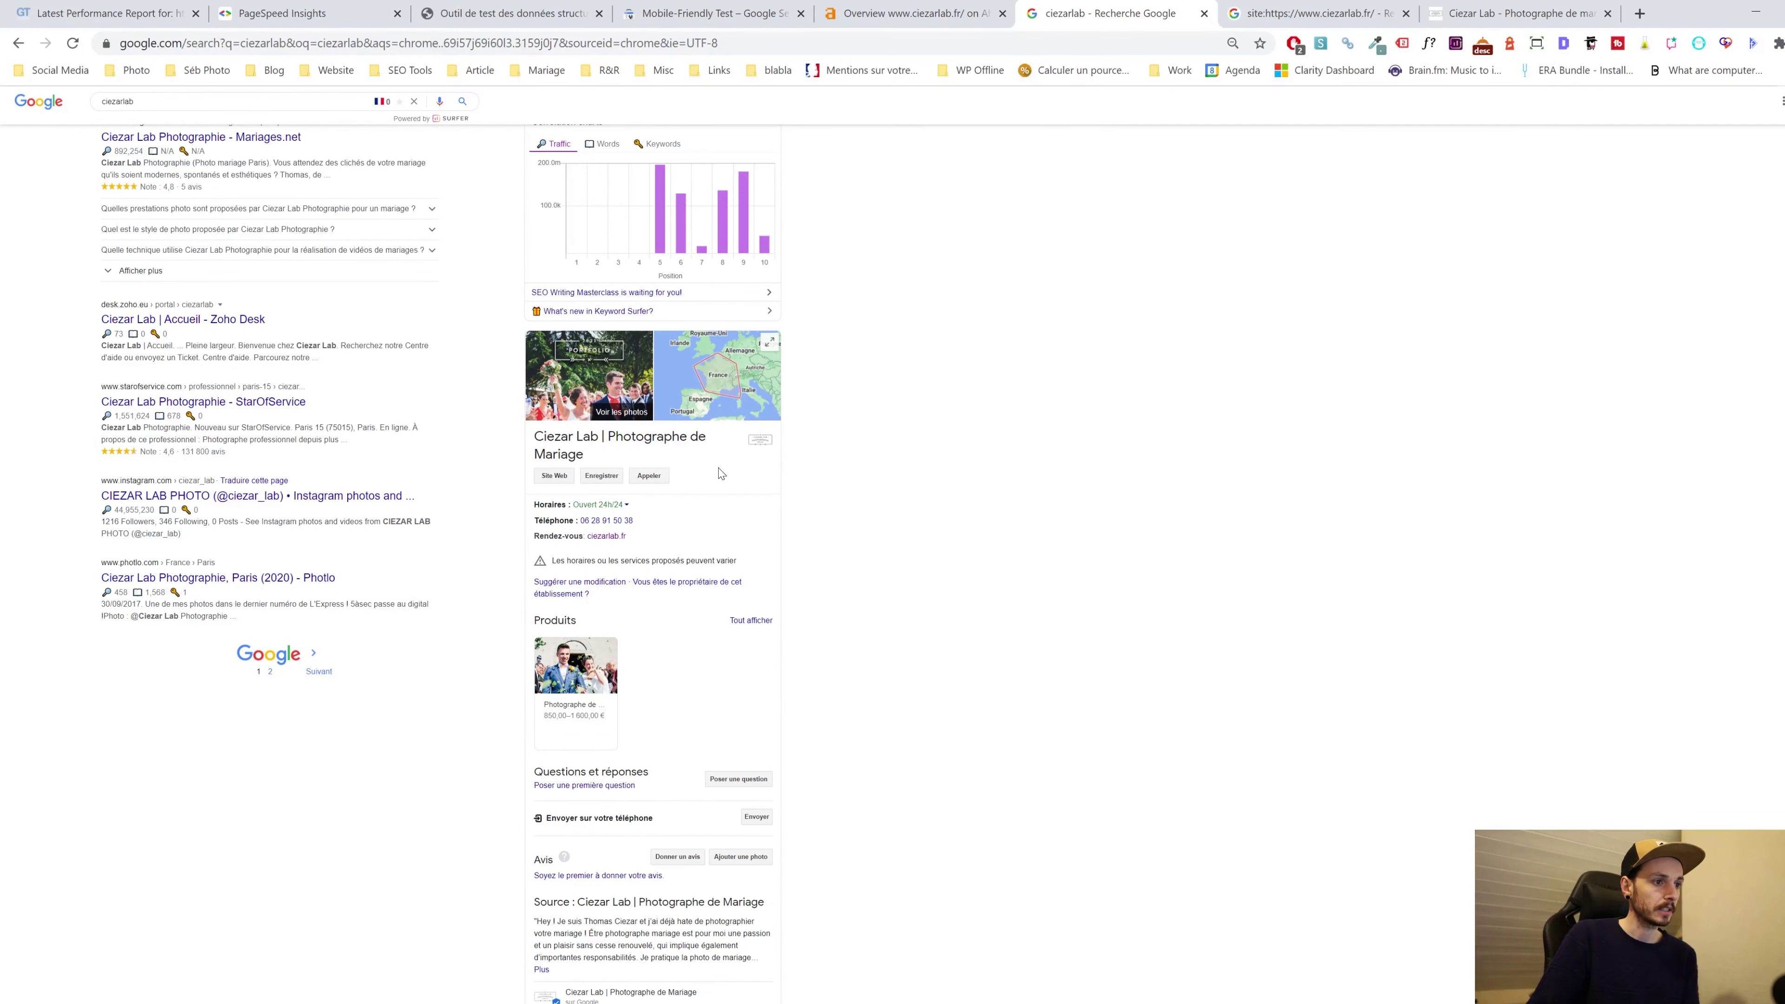
pyautogui.scroll(-2, 675, 492)
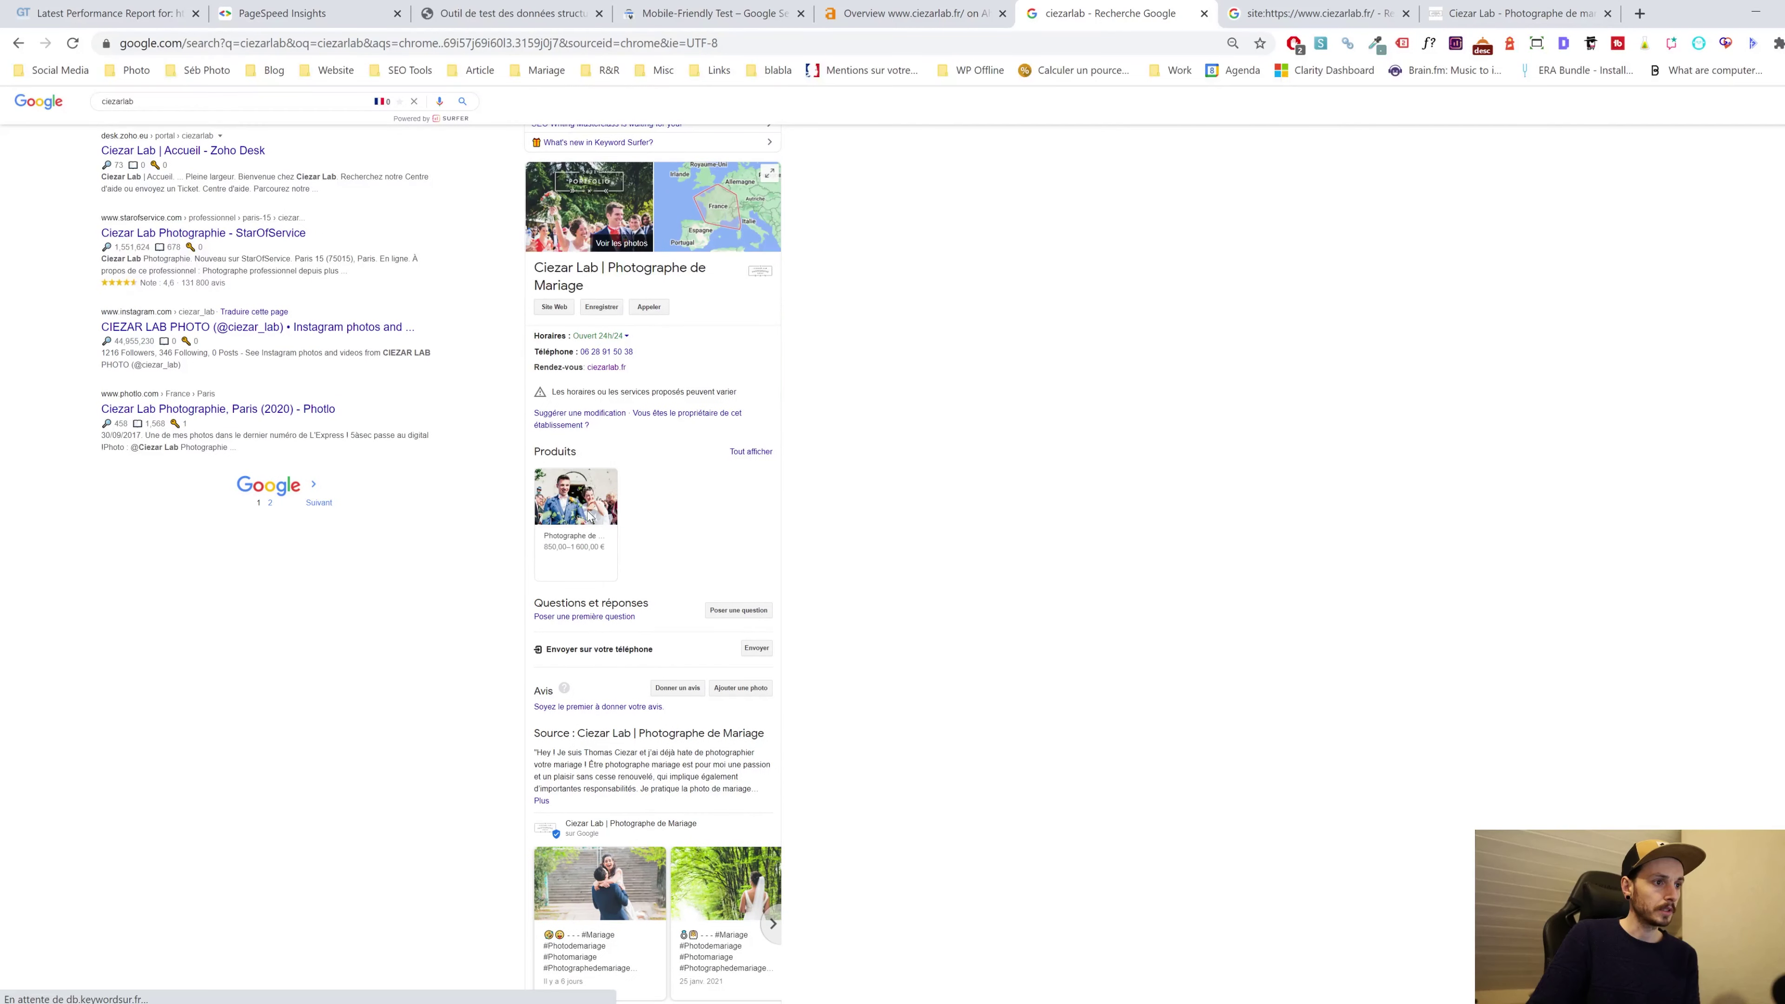
pyautogui.click(589, 516)
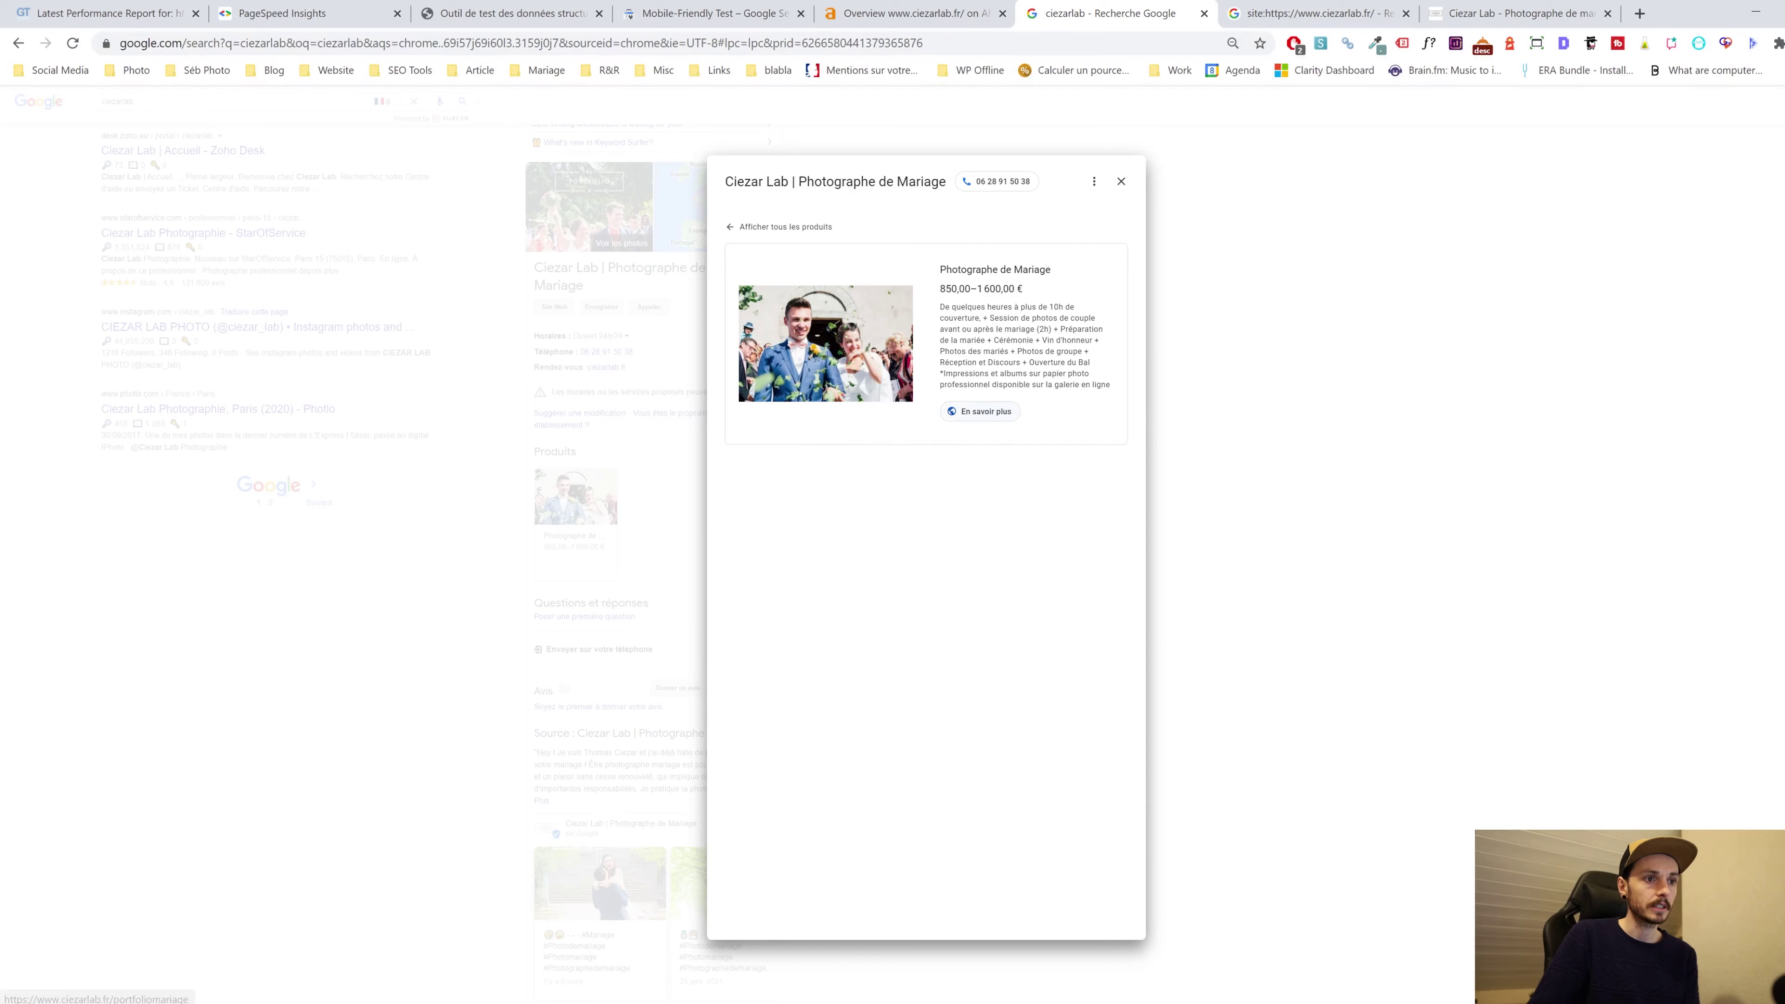
pyautogui.click(1120, 180)
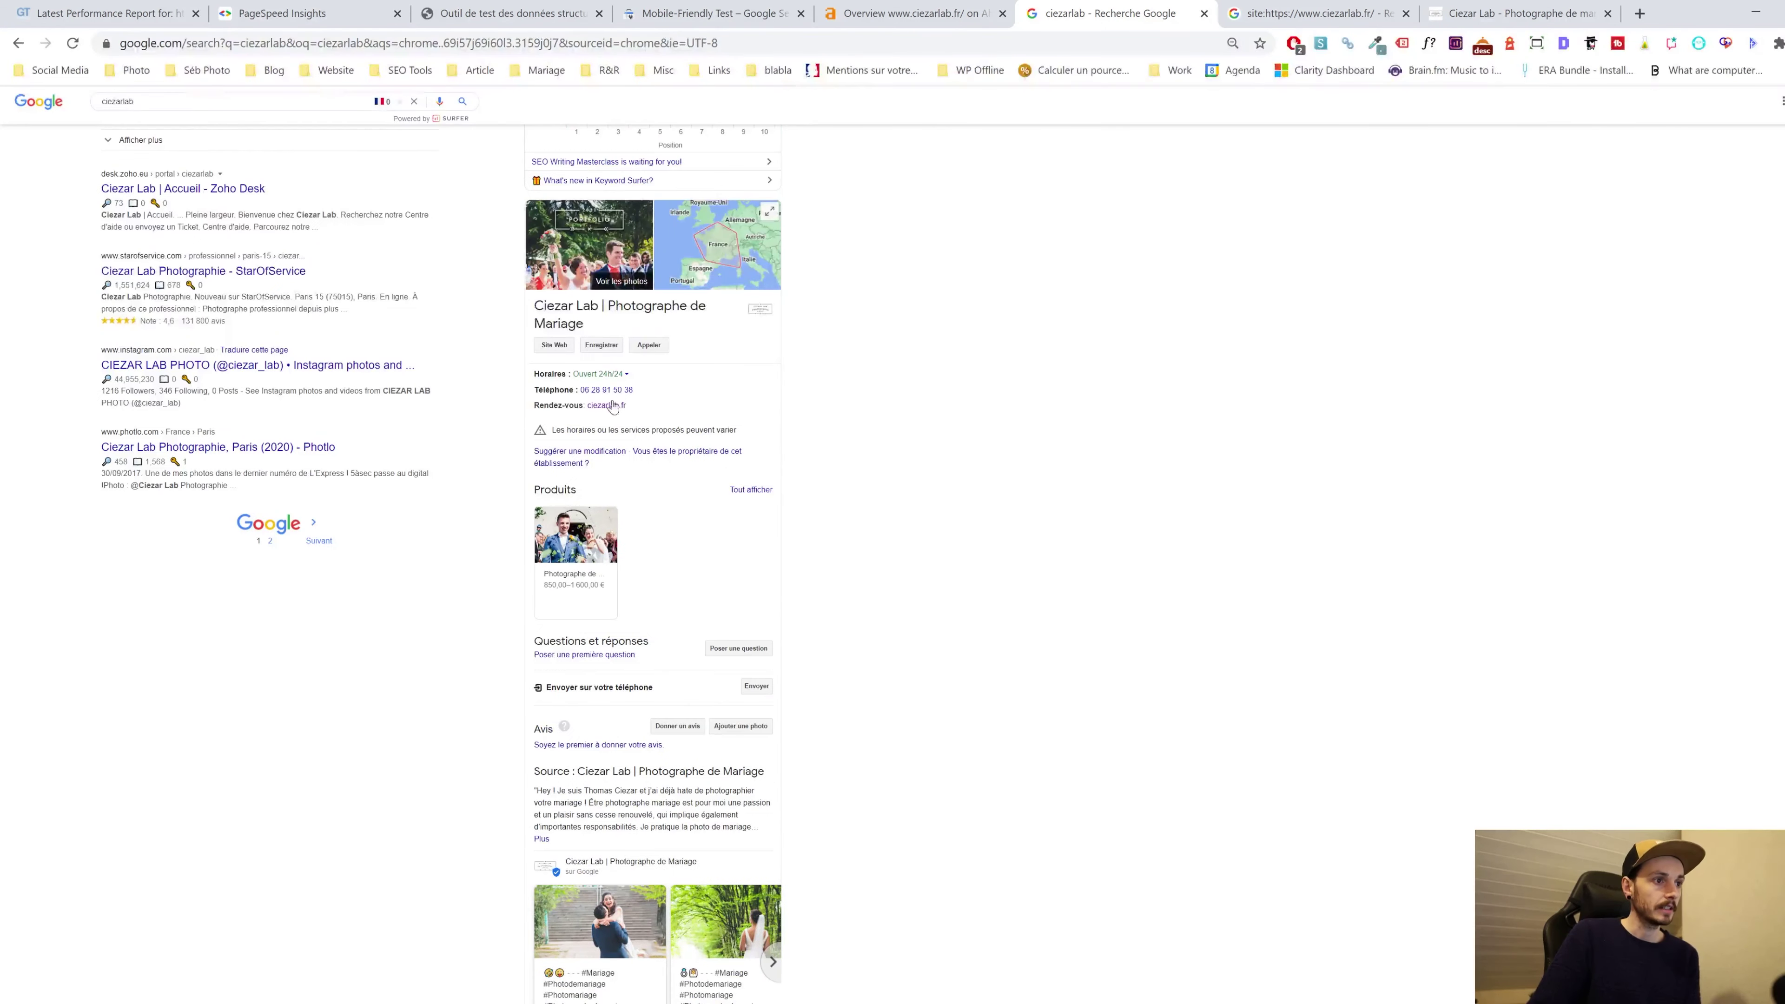
# Expand the business profile's opening hours, examine its latest Google posts and close the posts view
pyautogui.click(618, 375)
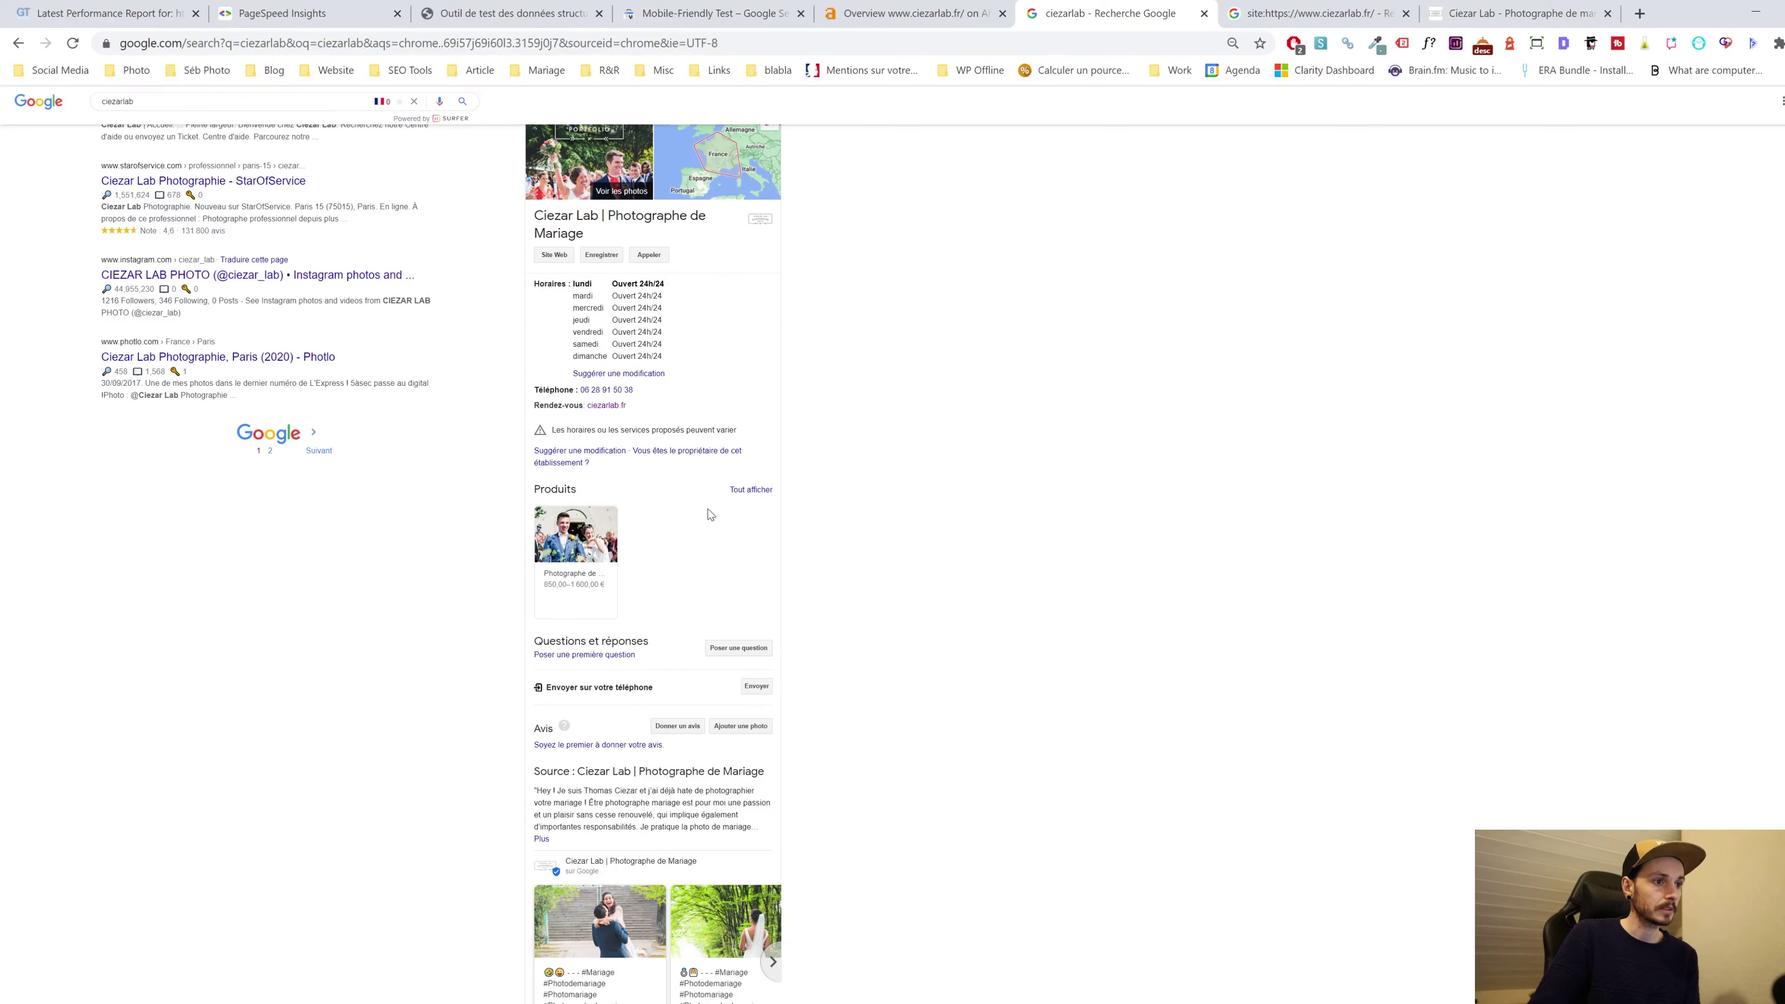
pyautogui.scroll(-5, 686, 542)
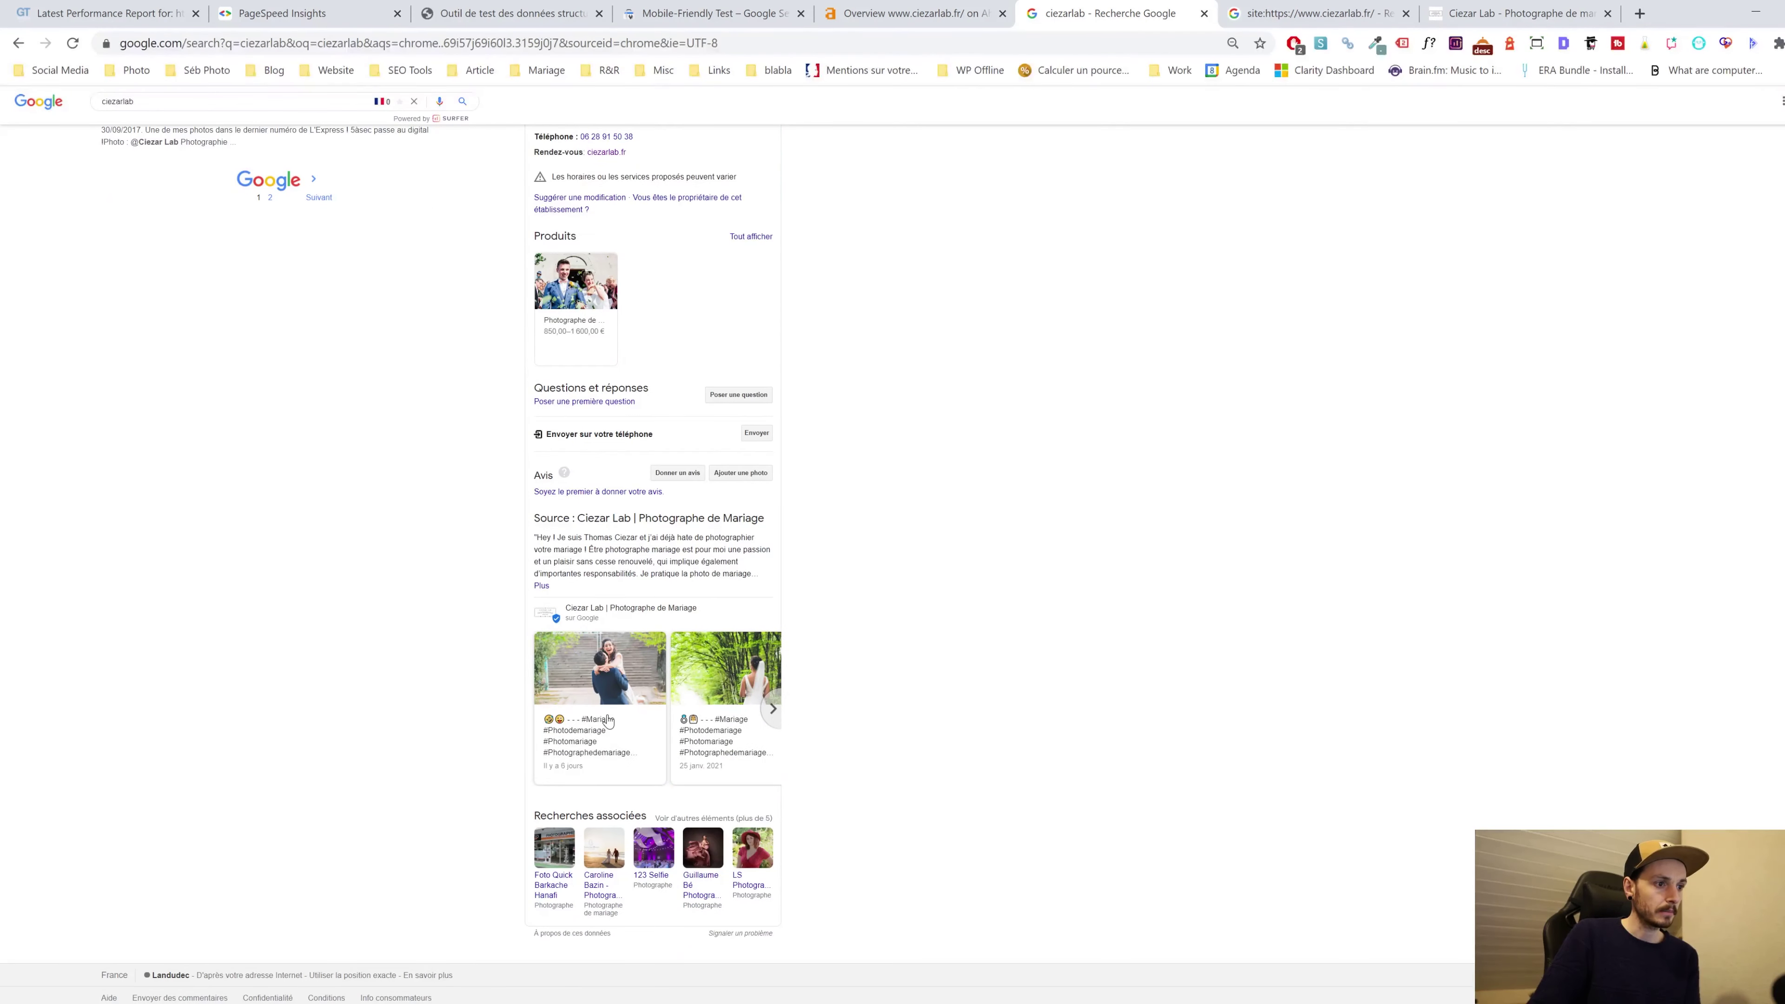
pyautogui.click(620, 729)
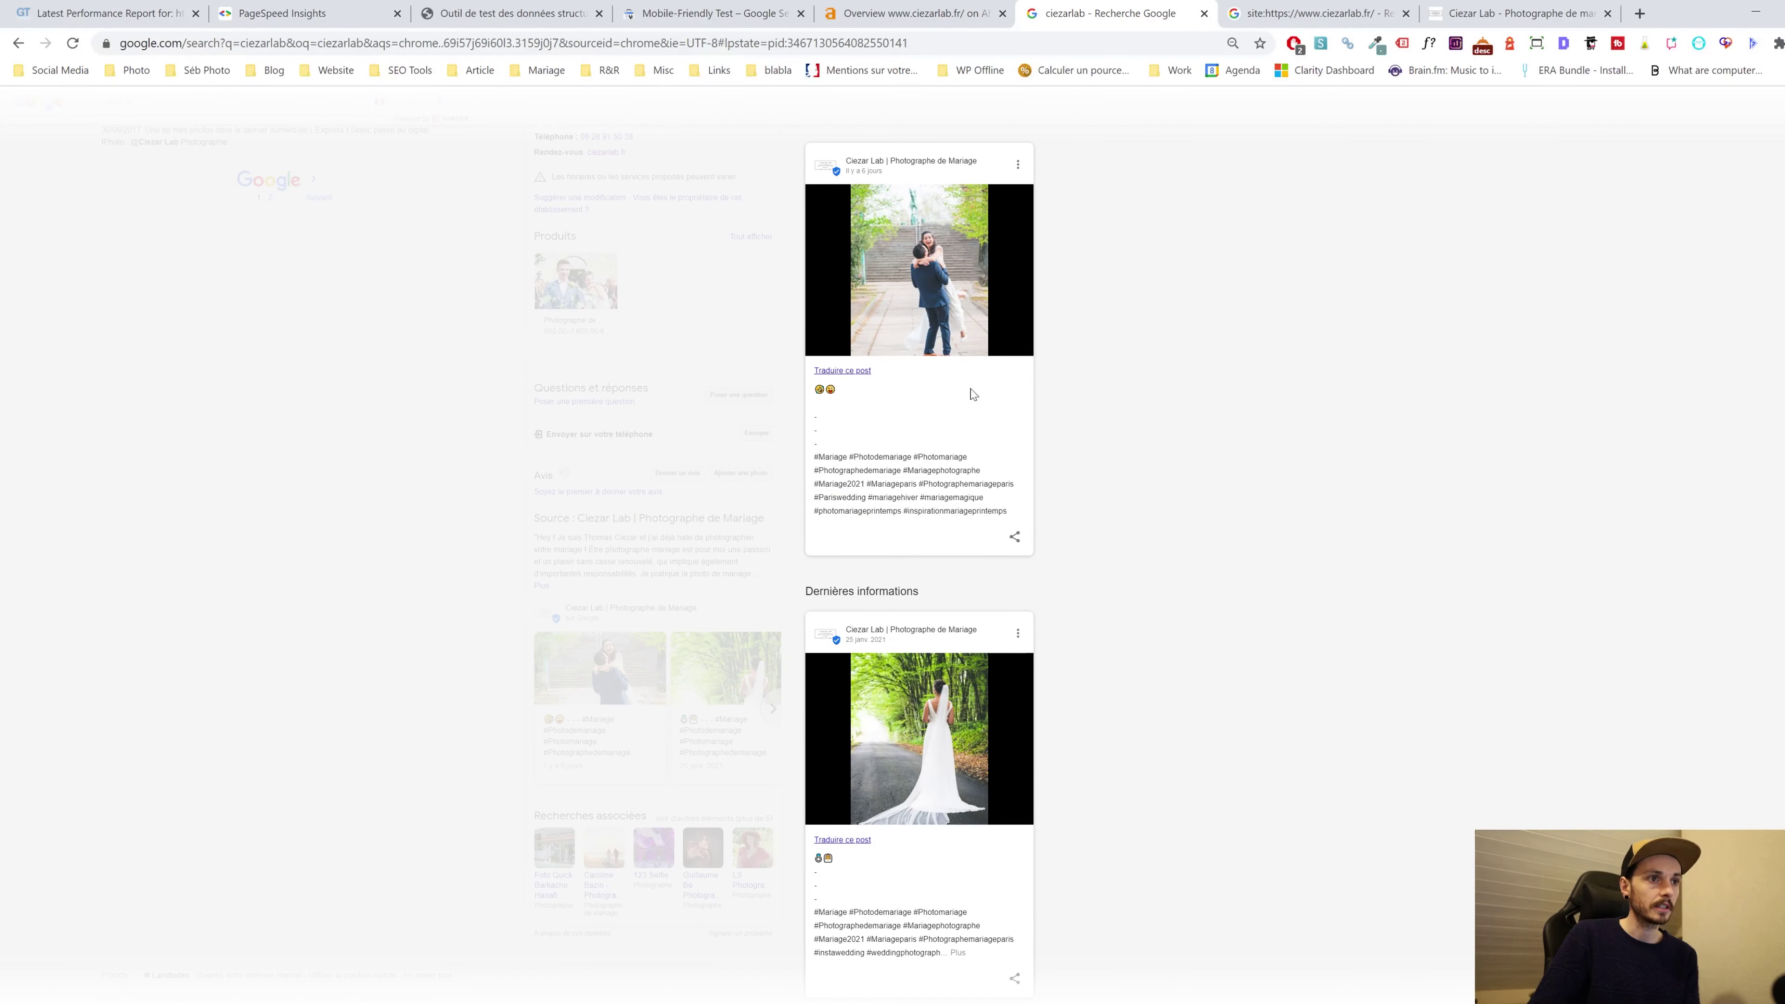
pyautogui.scroll(-1, 972, 422)
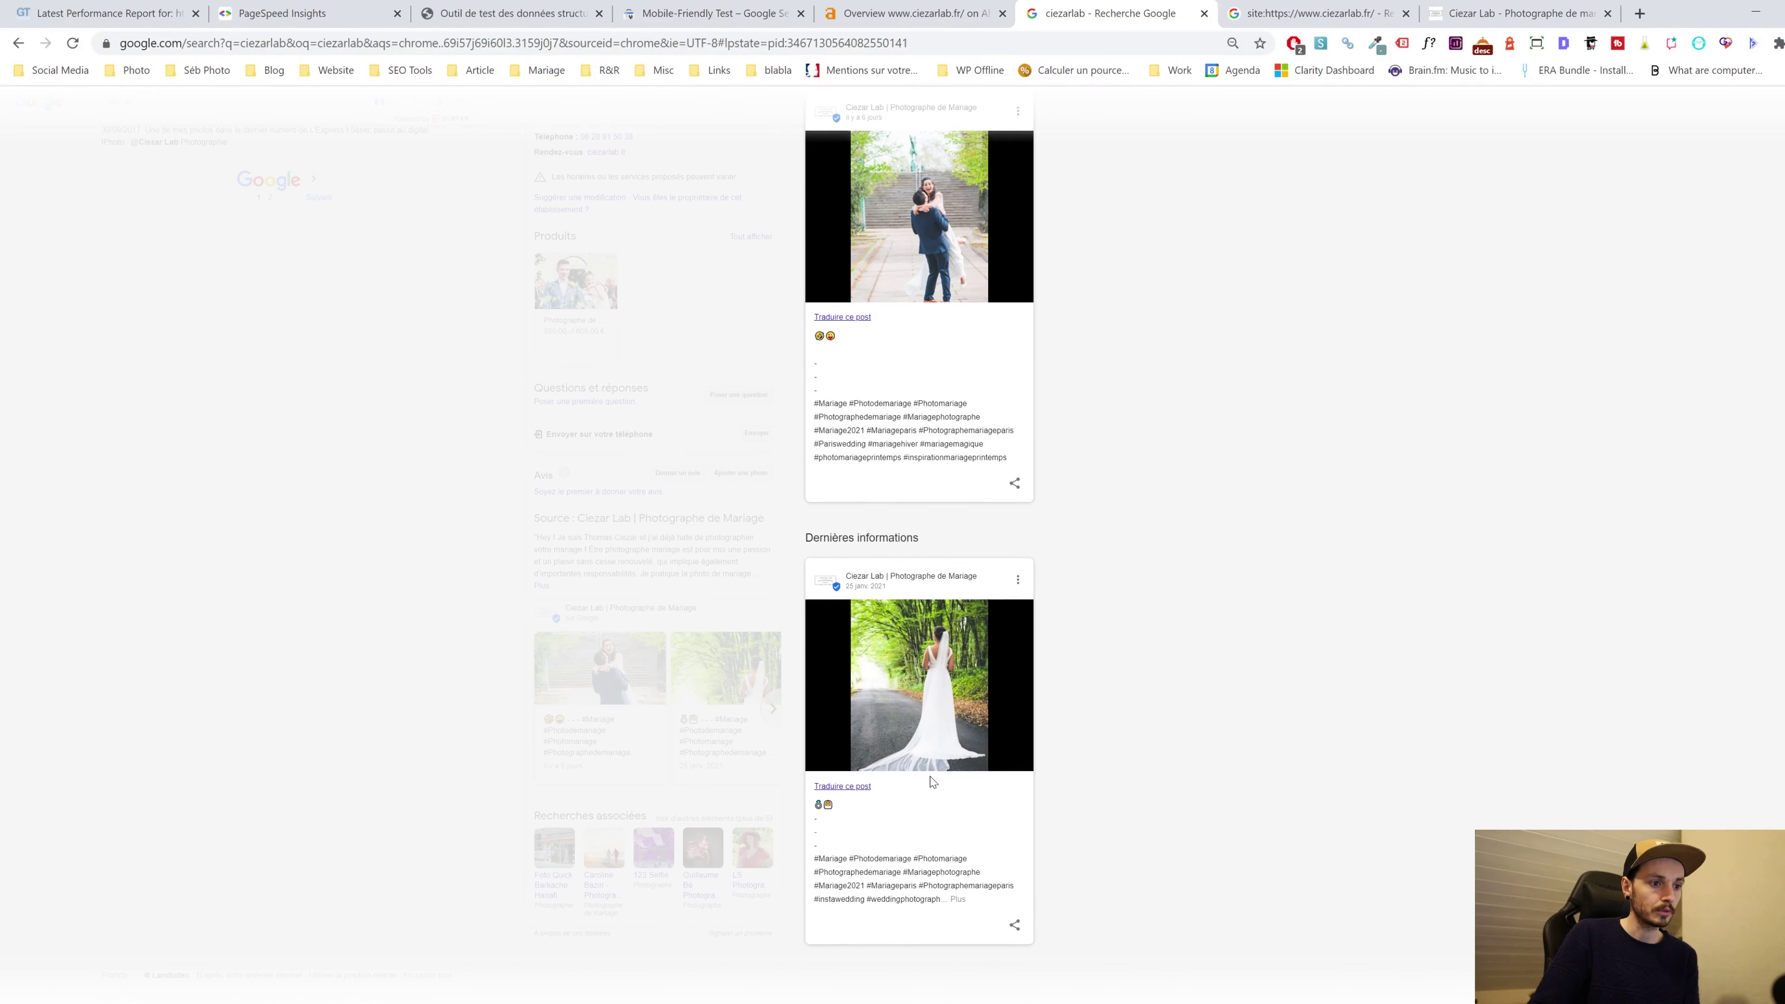
pyautogui.scroll(1, 906, 440)
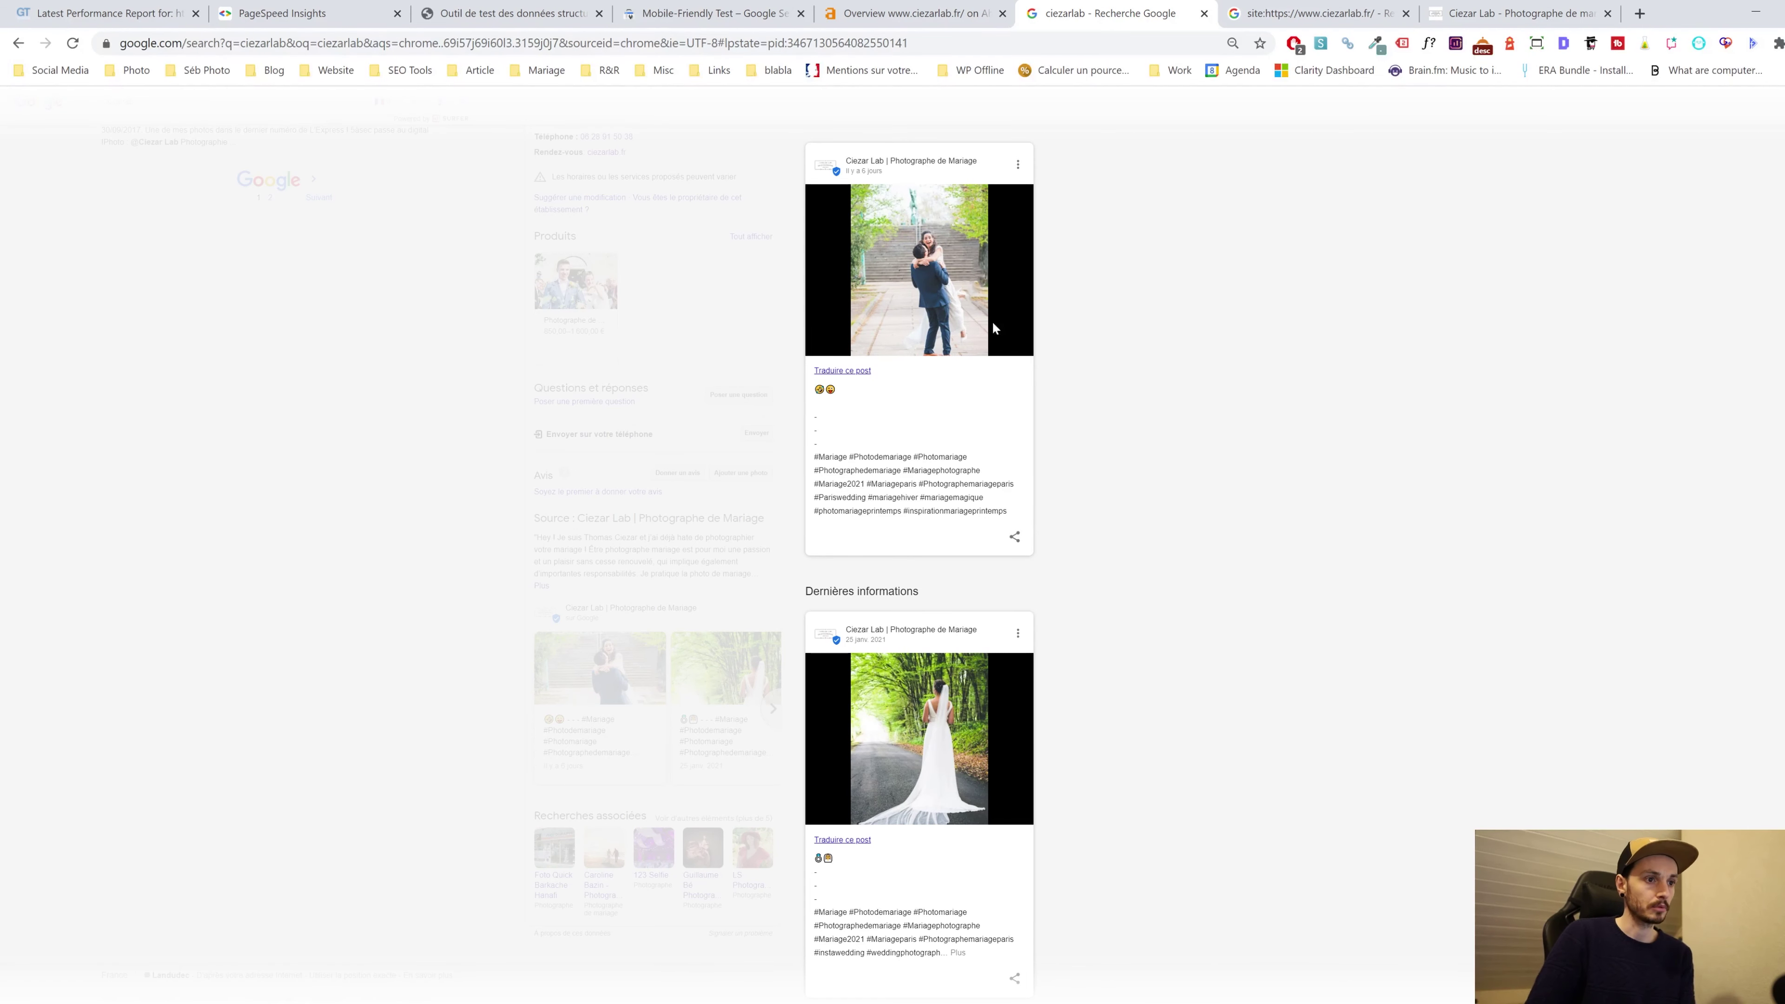
pyautogui.press('Escape')
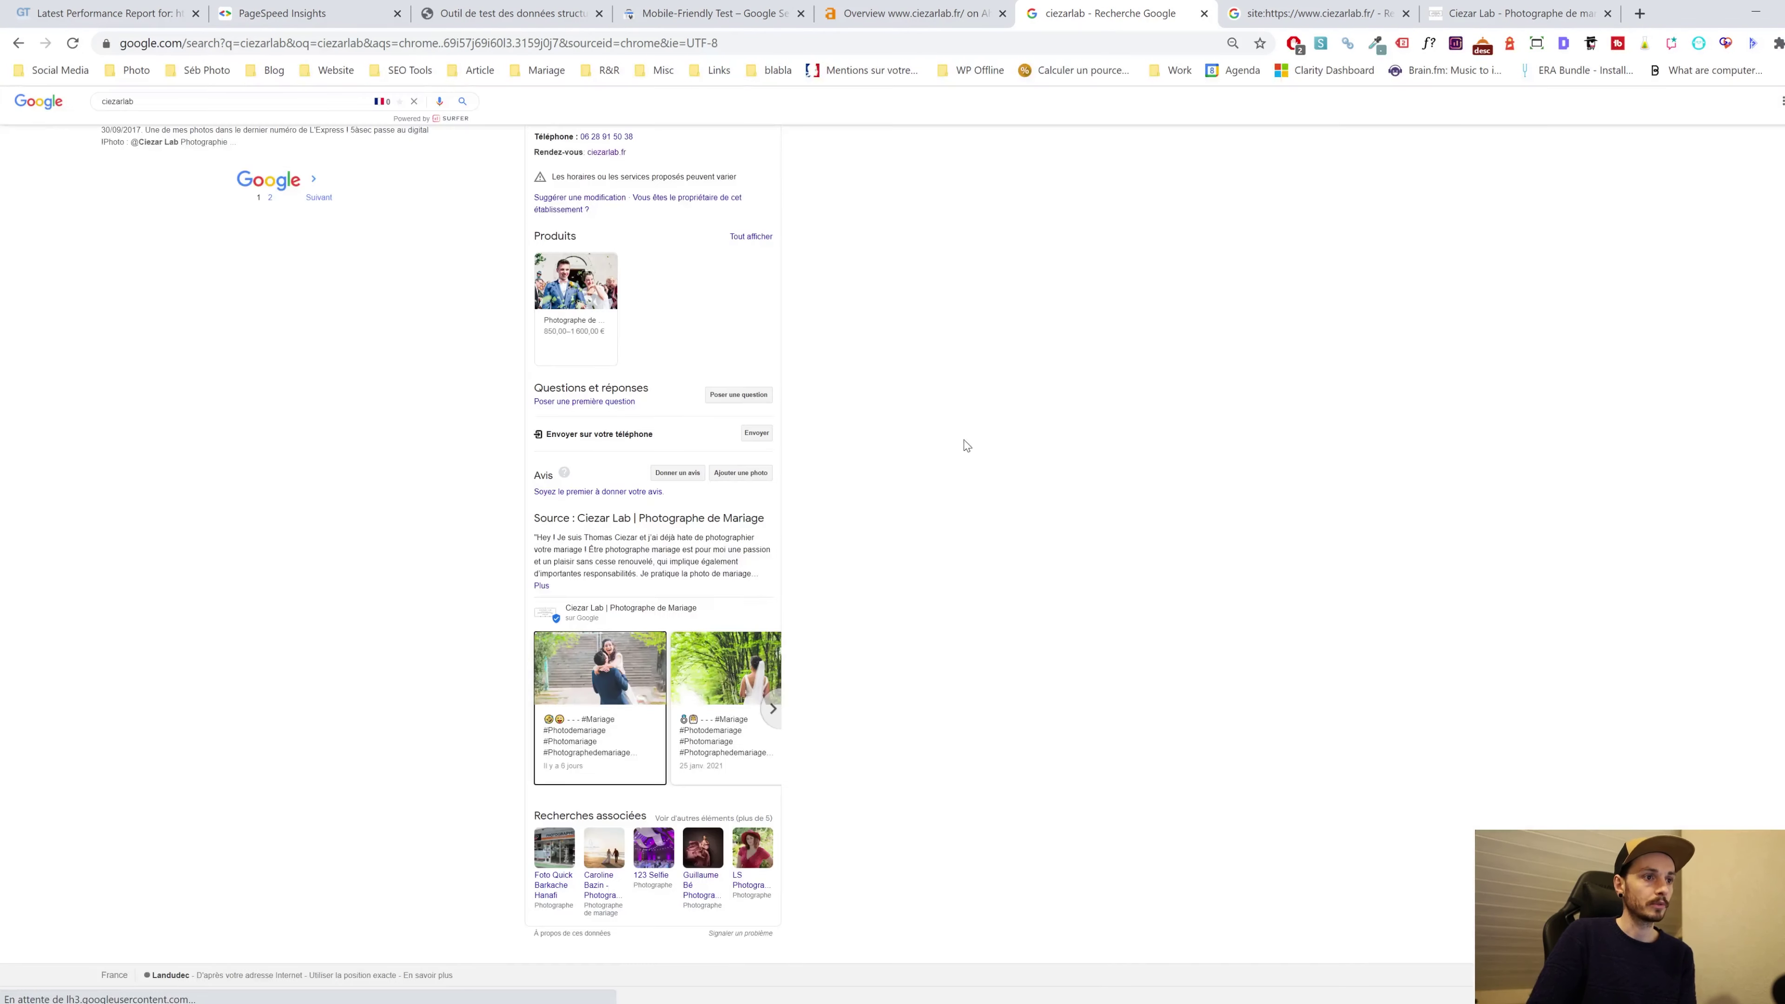
# View the business profile's photo gallery and look through the wedding photos
pyautogui.scroll(8, 589, 327)
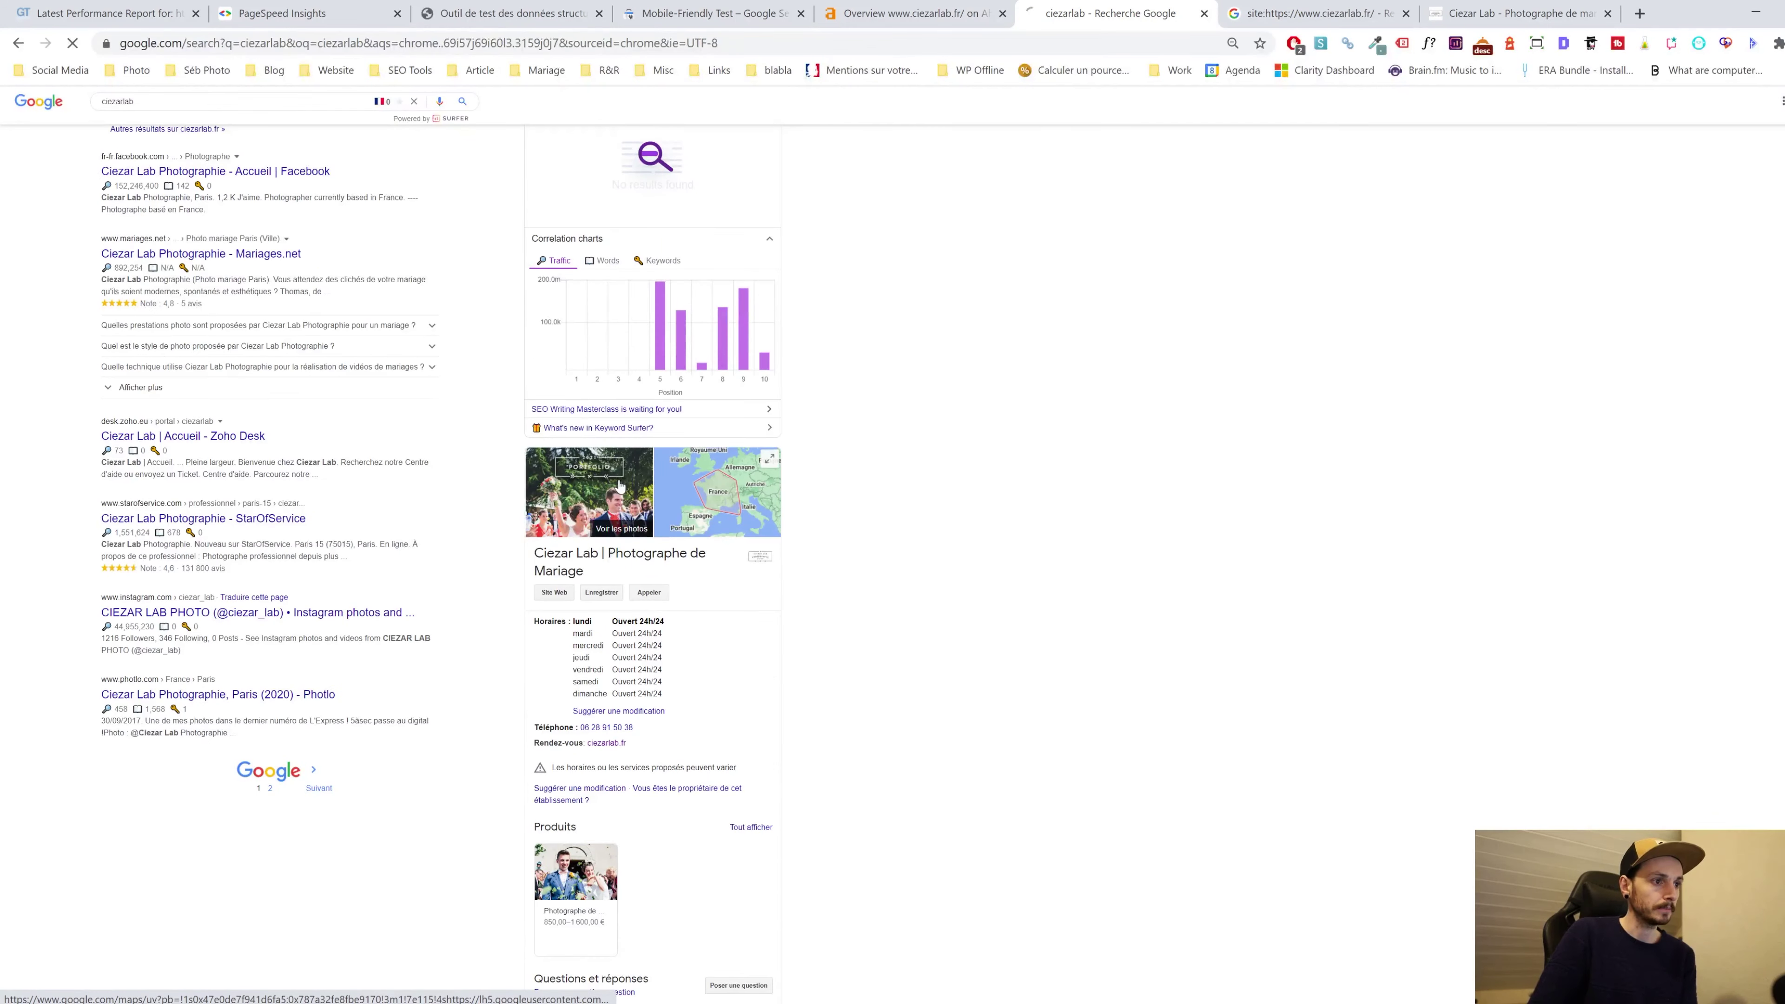
pyautogui.click(597, 490)
pyautogui.scroll(-10, 164, 240)
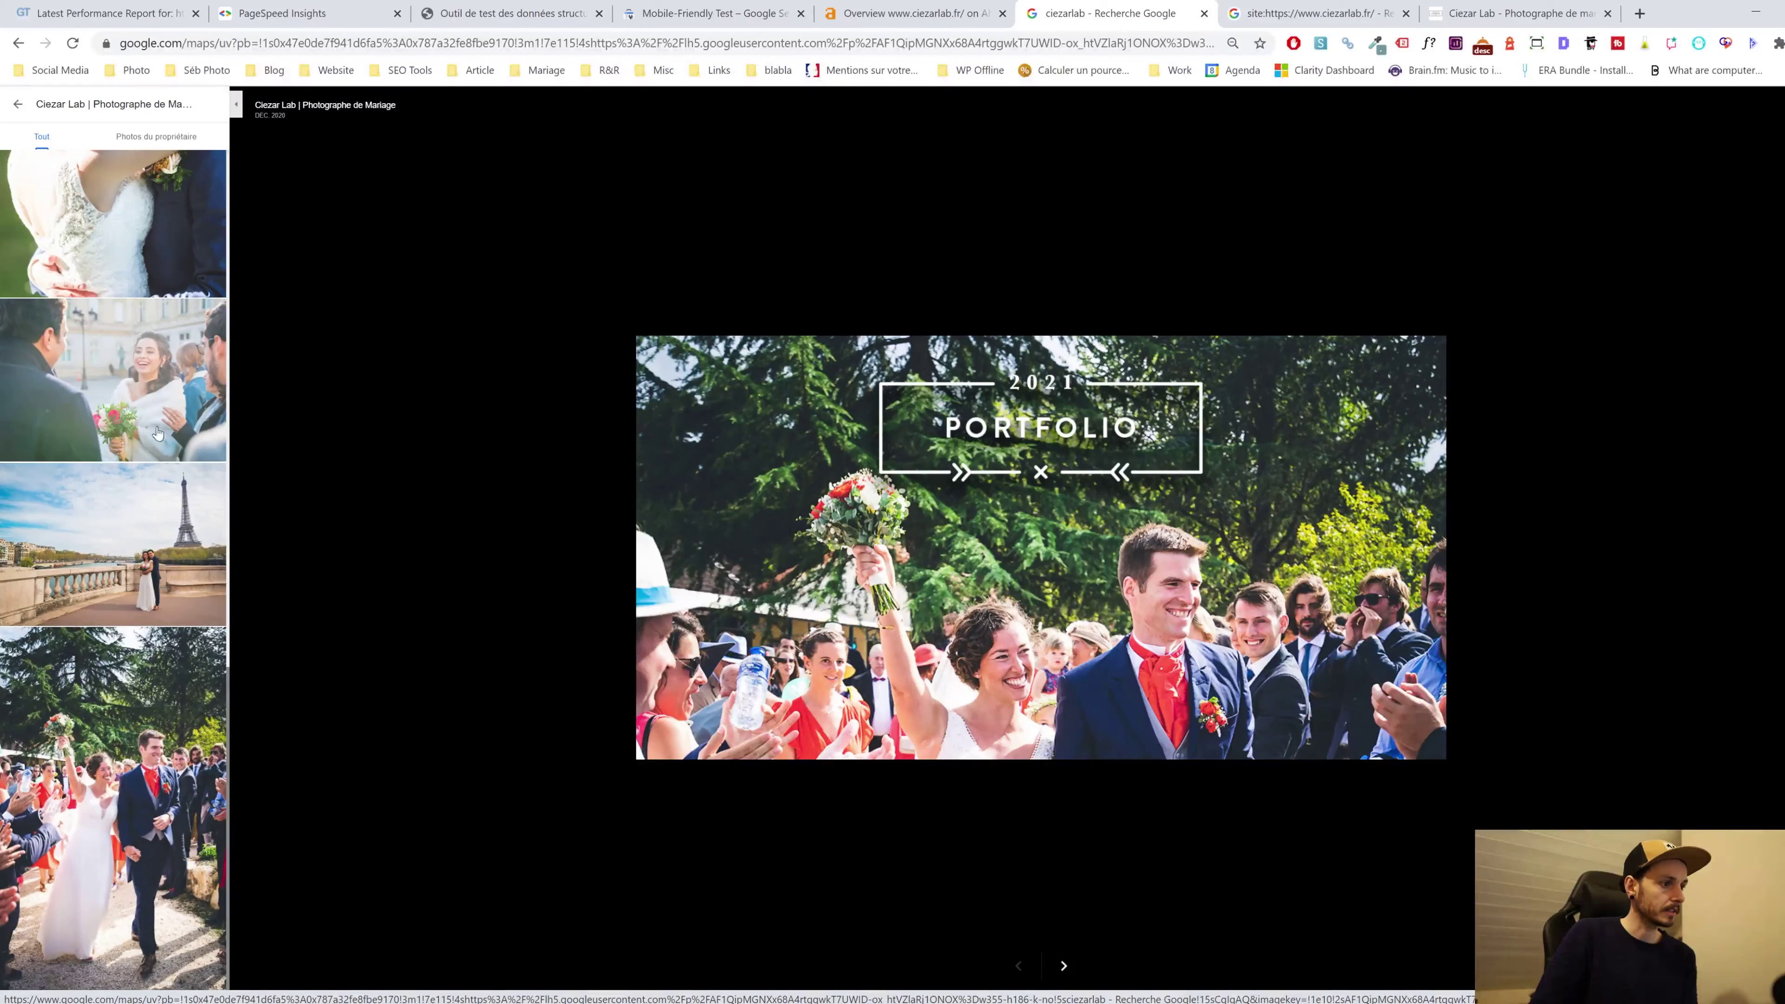
pyautogui.scroll(-5, 192, 690)
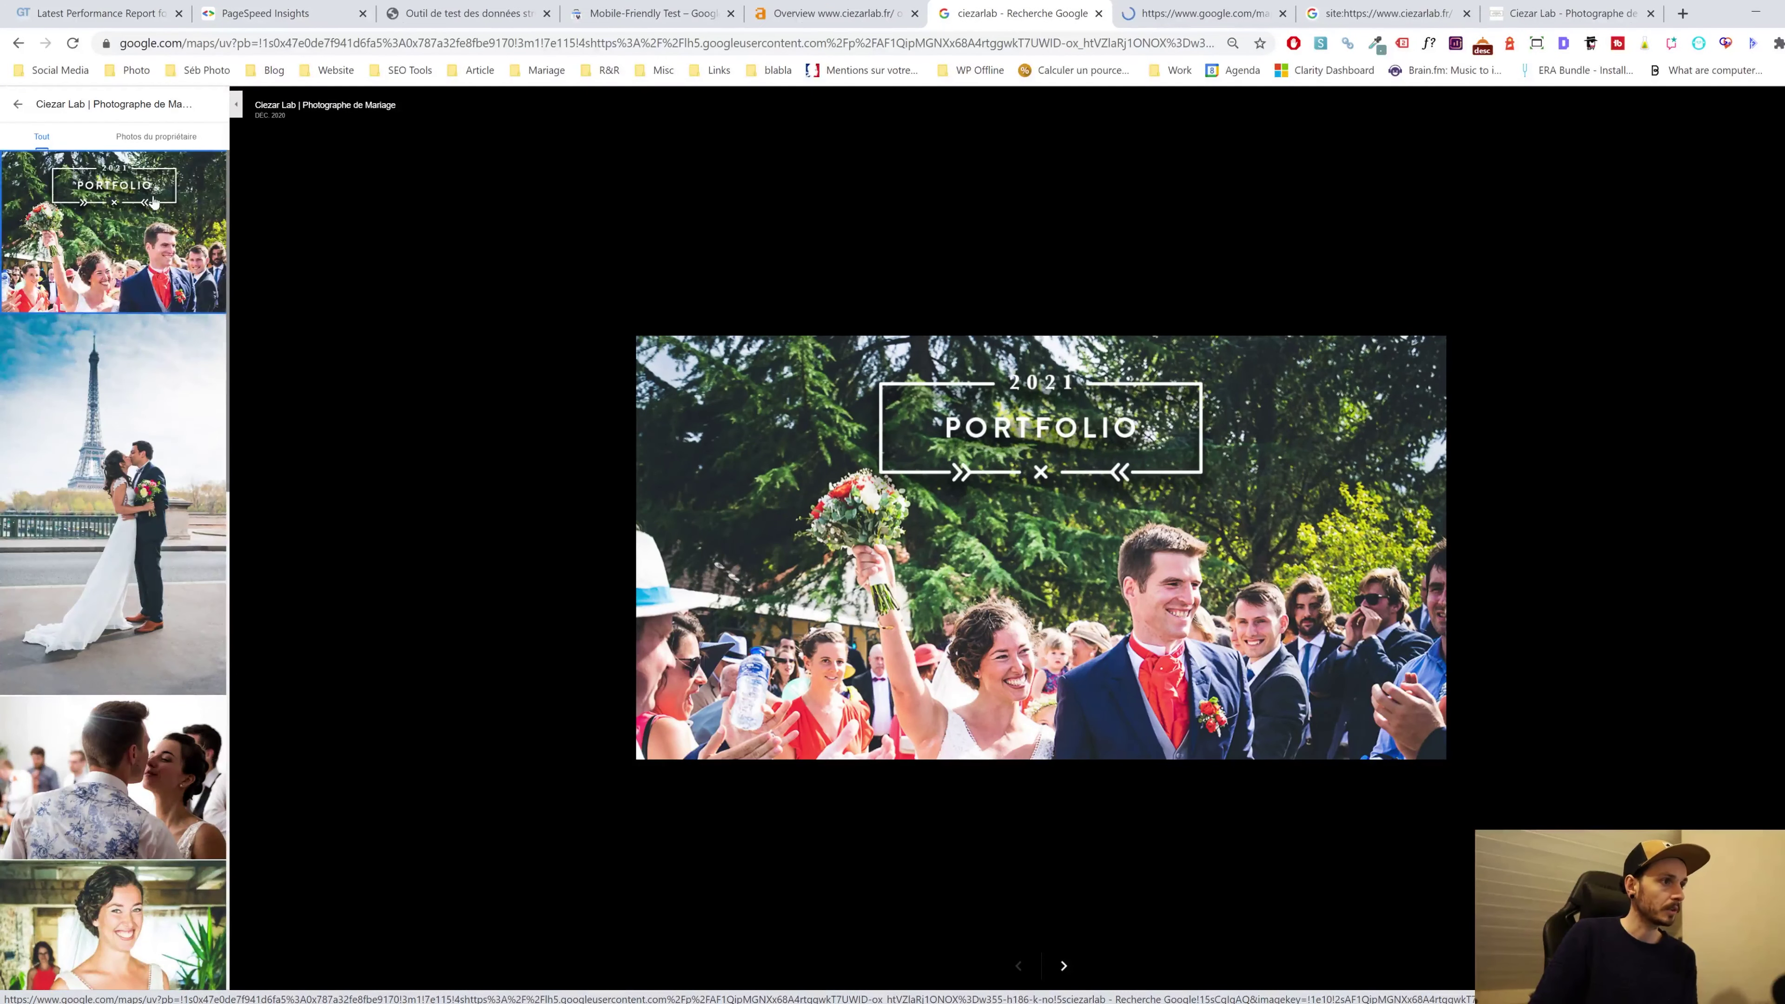
# Look through the rest of the business profile's wedding photos and return to the "ciezarlab" Google results
pyautogui.scroll(-2, 169, 258)
pyautogui.scroll(-5, 169, 258)
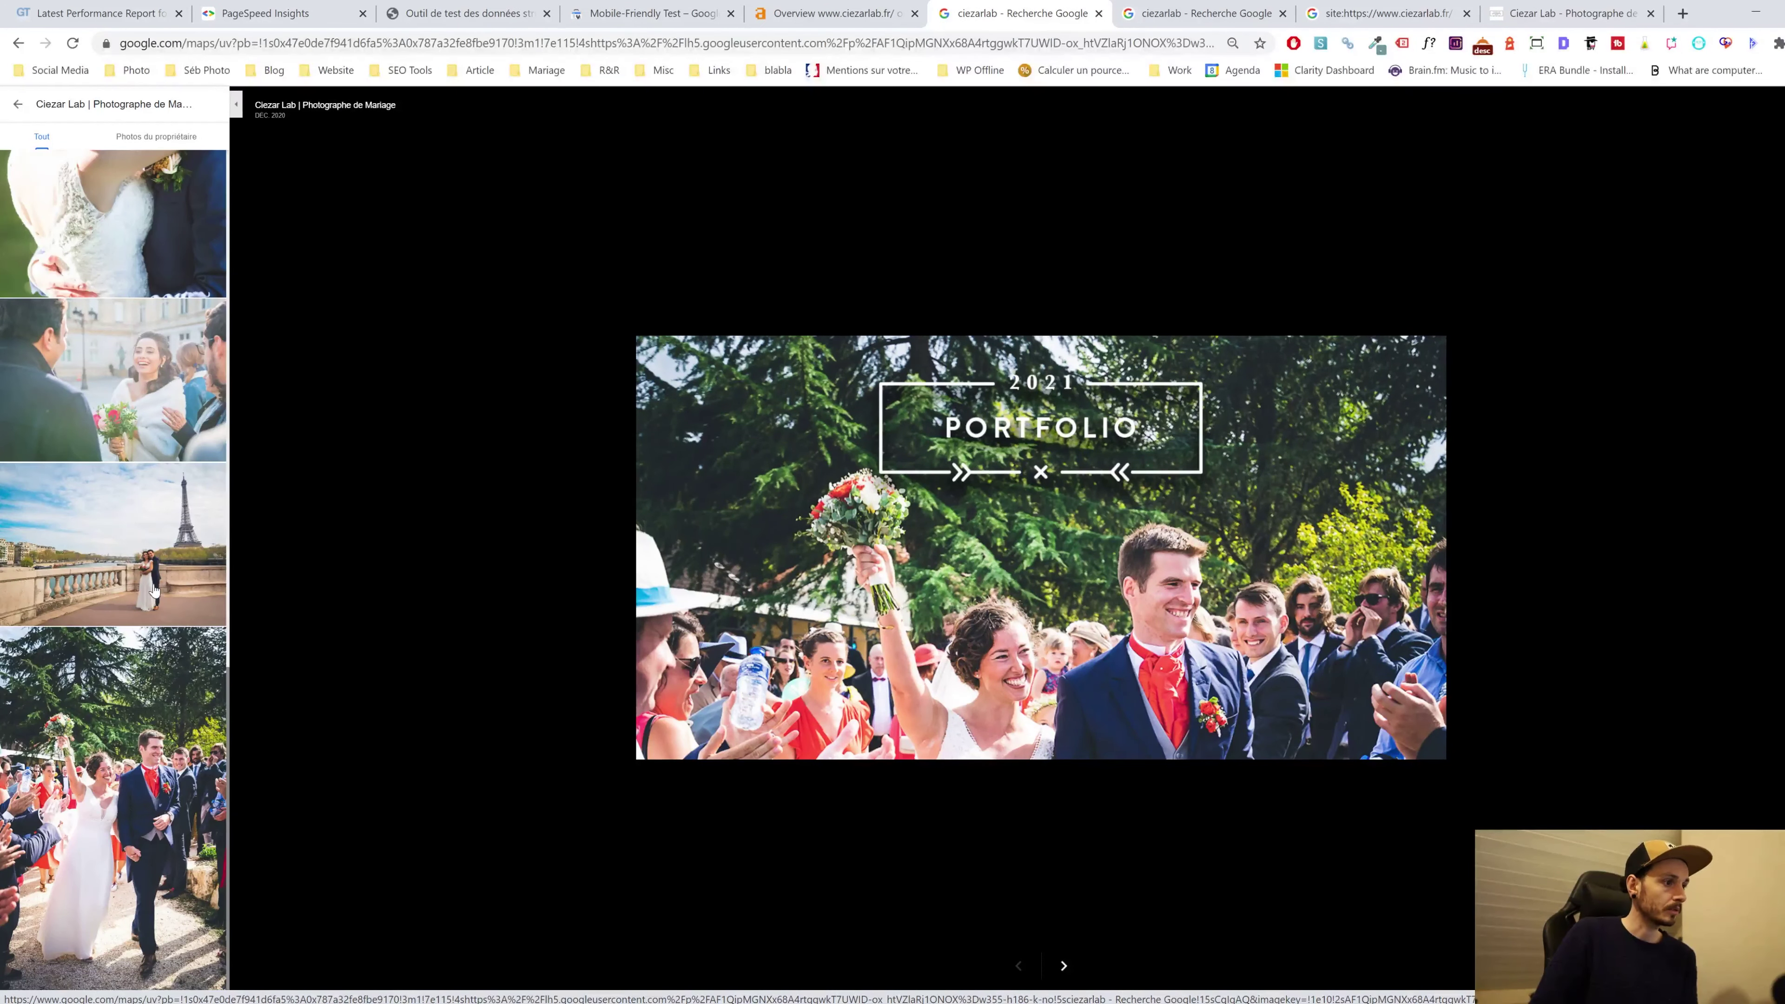
pyautogui.scroll(-8, 153, 589)
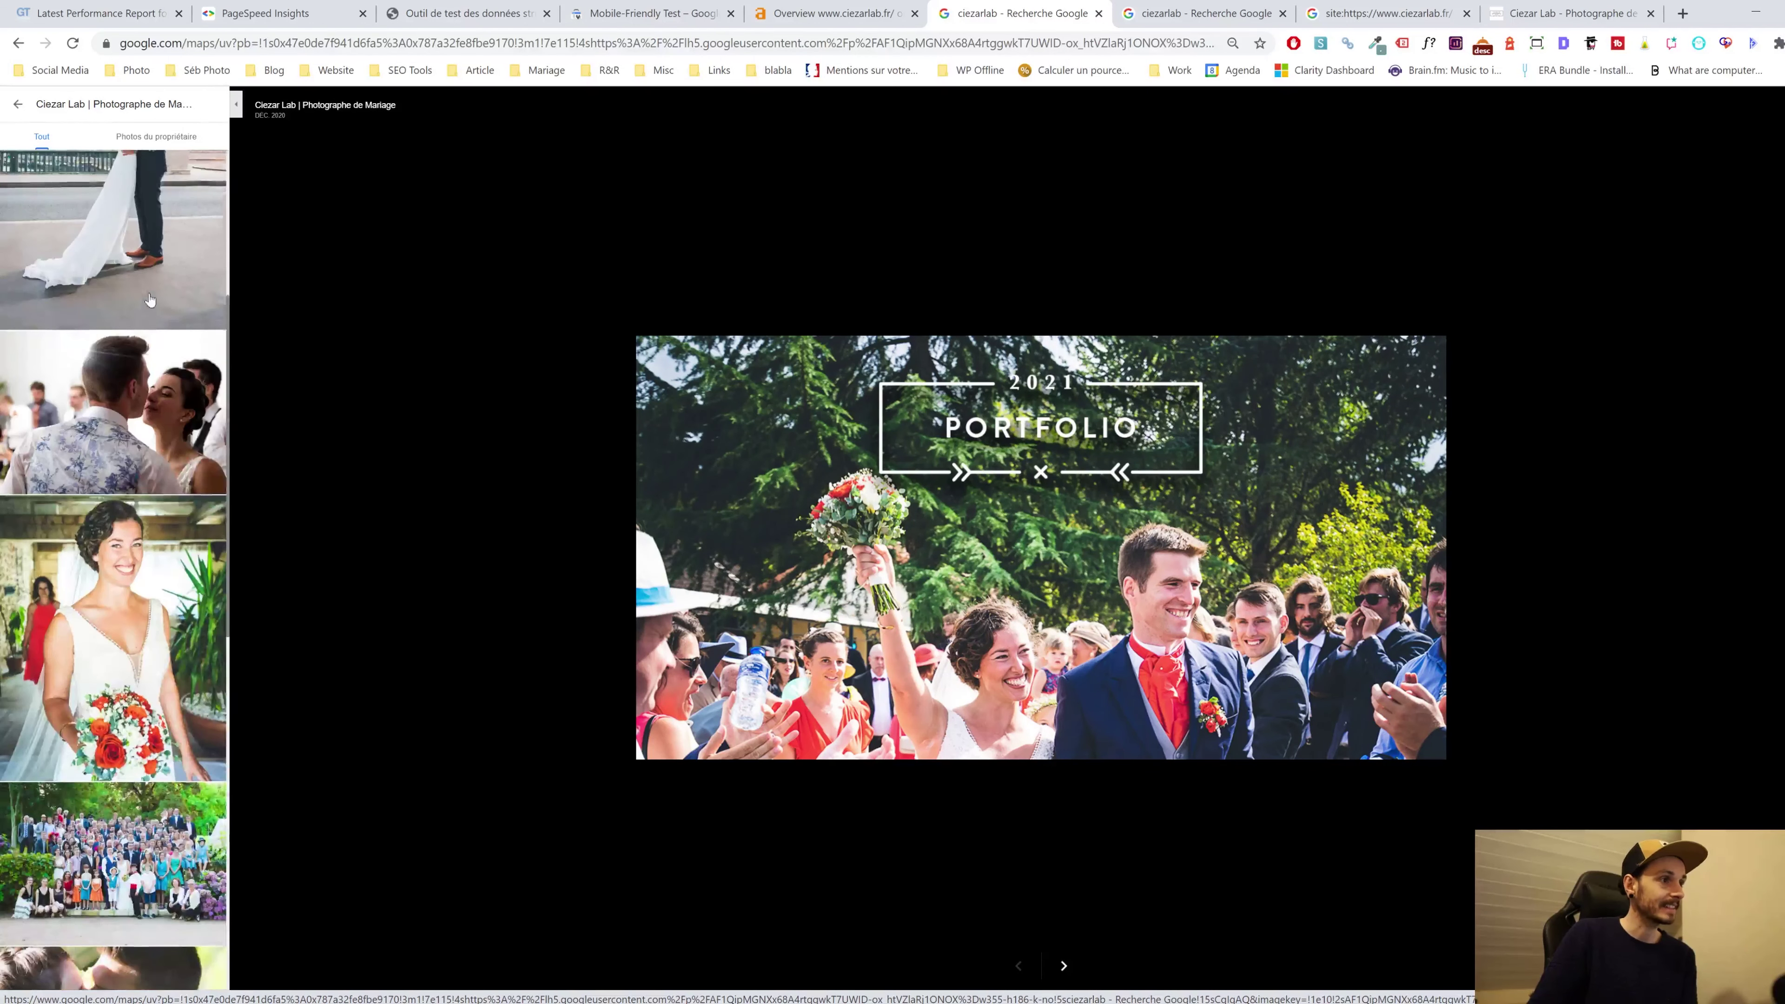
pyautogui.scroll(5, 155, 281)
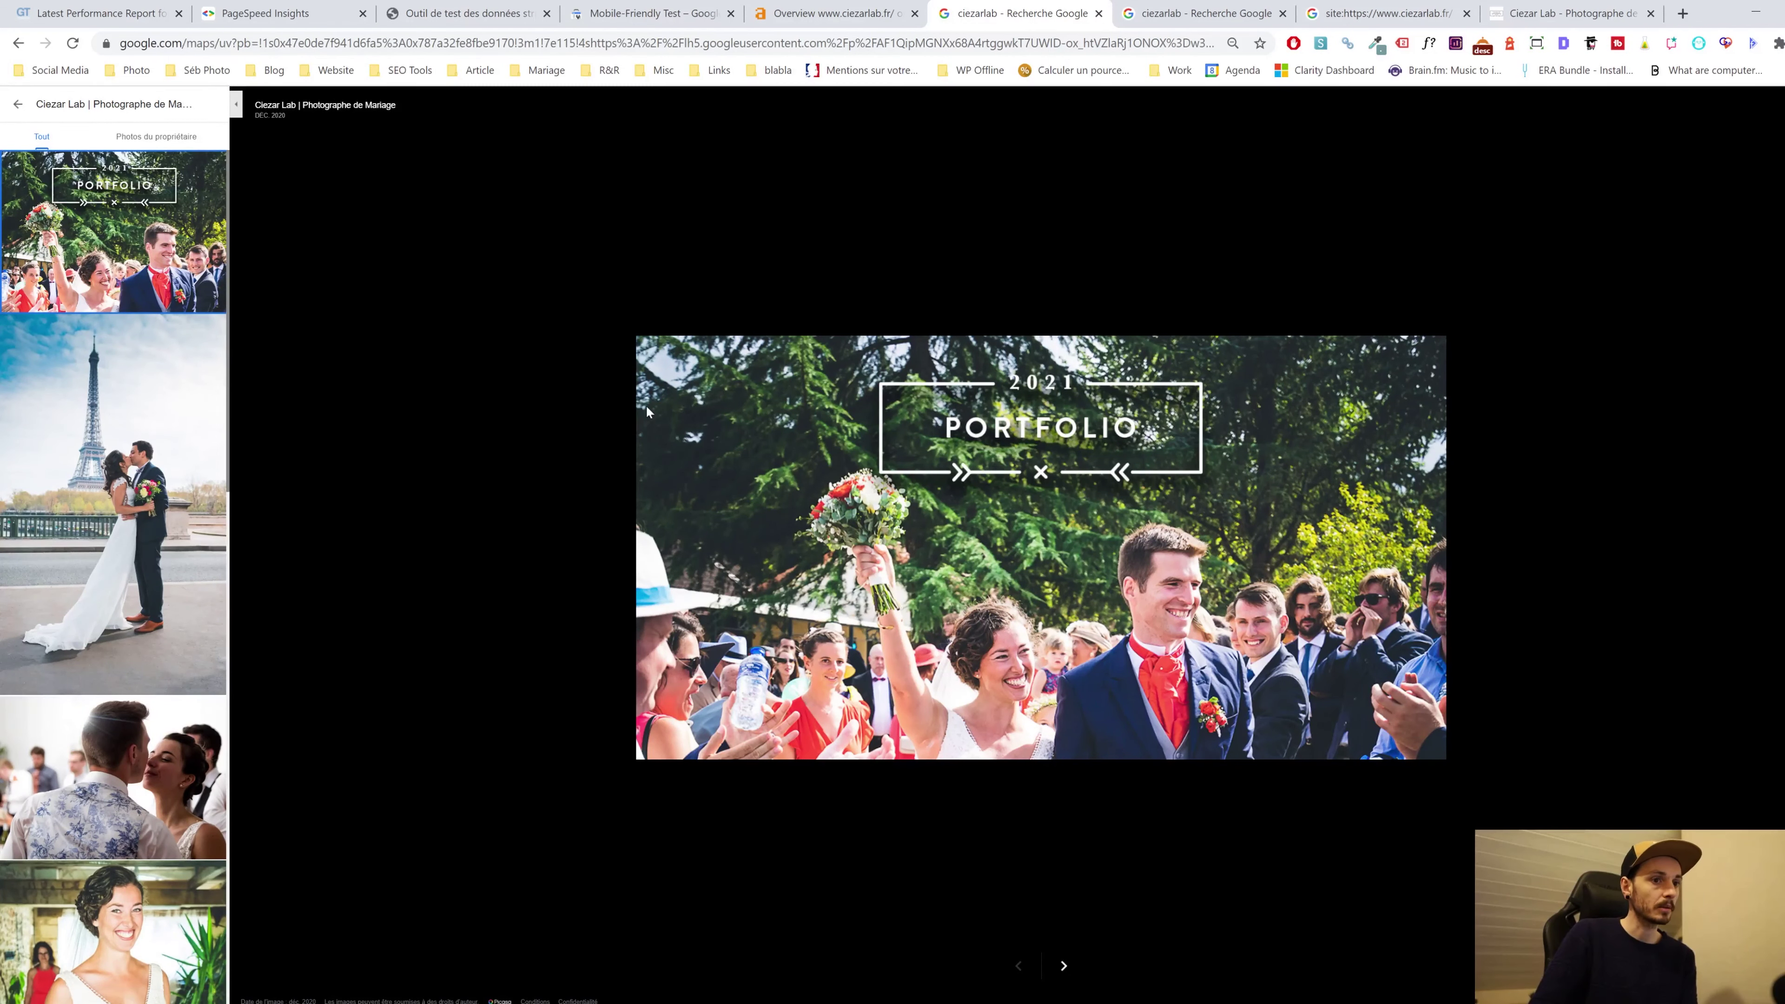
pyautogui.click(15, 107)
# Check the business profile's questions and answers section, open the form for asking a question and cancel it
pyautogui.scroll(-3, 591, 492)
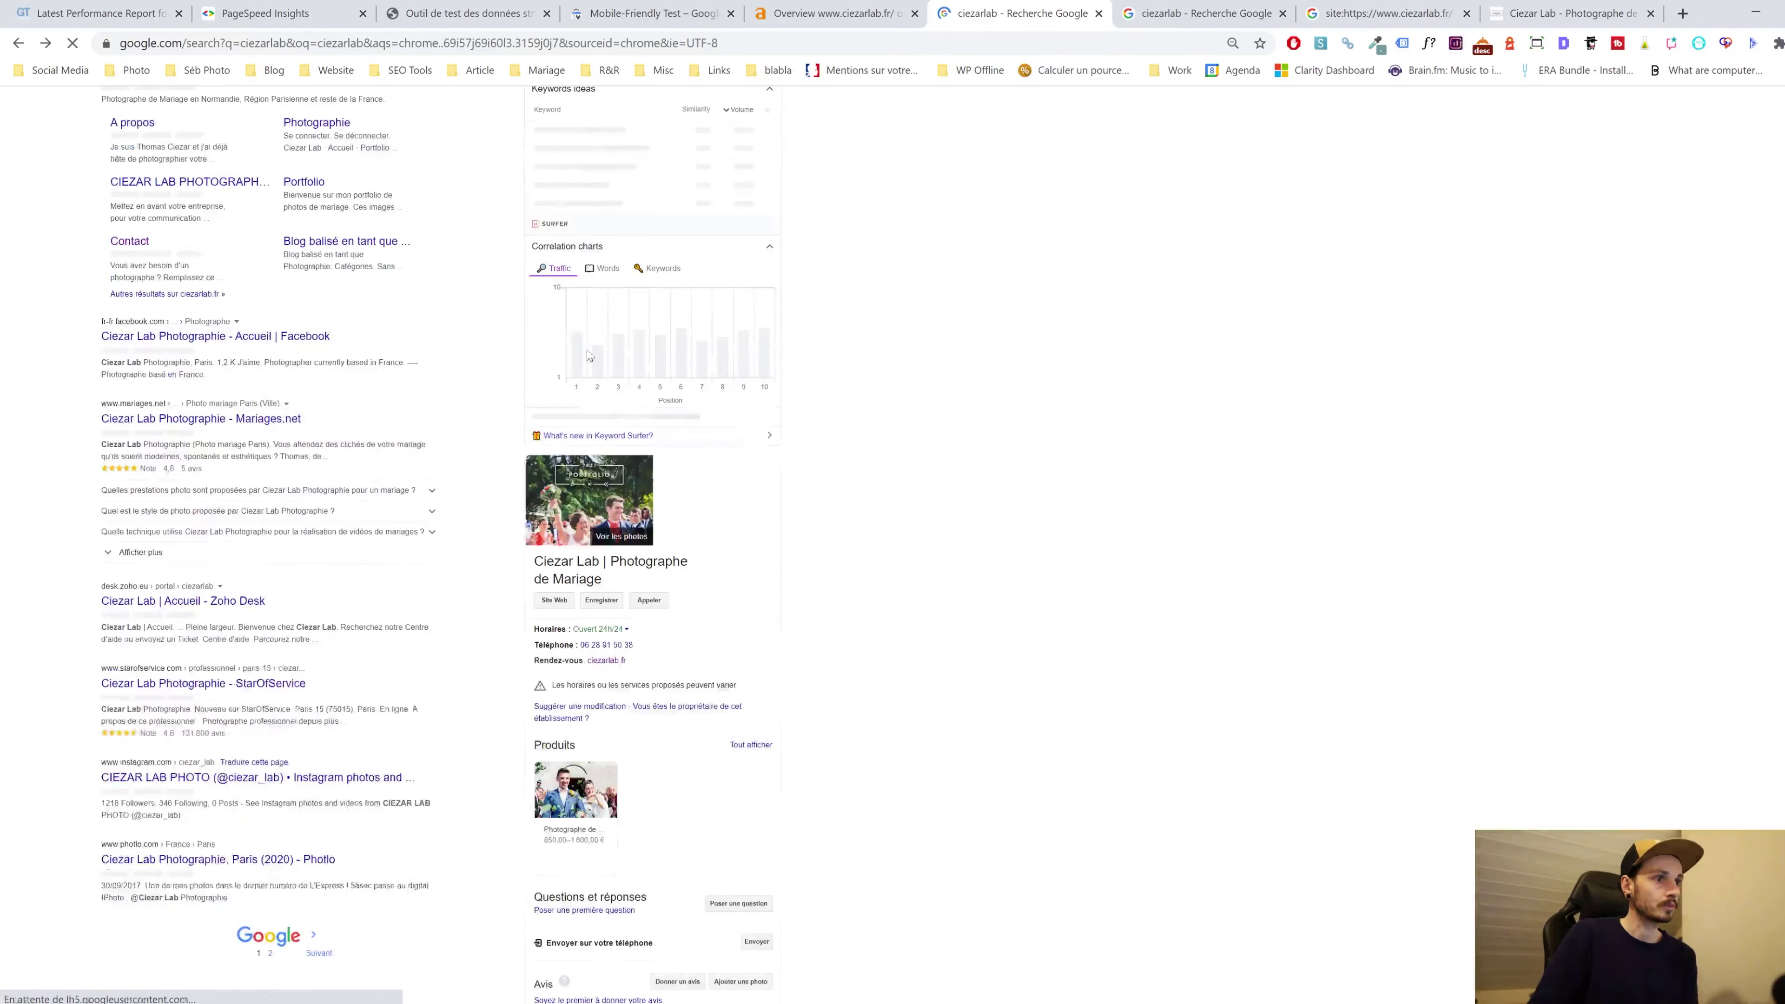
pyautogui.scroll(-5, 592, 525)
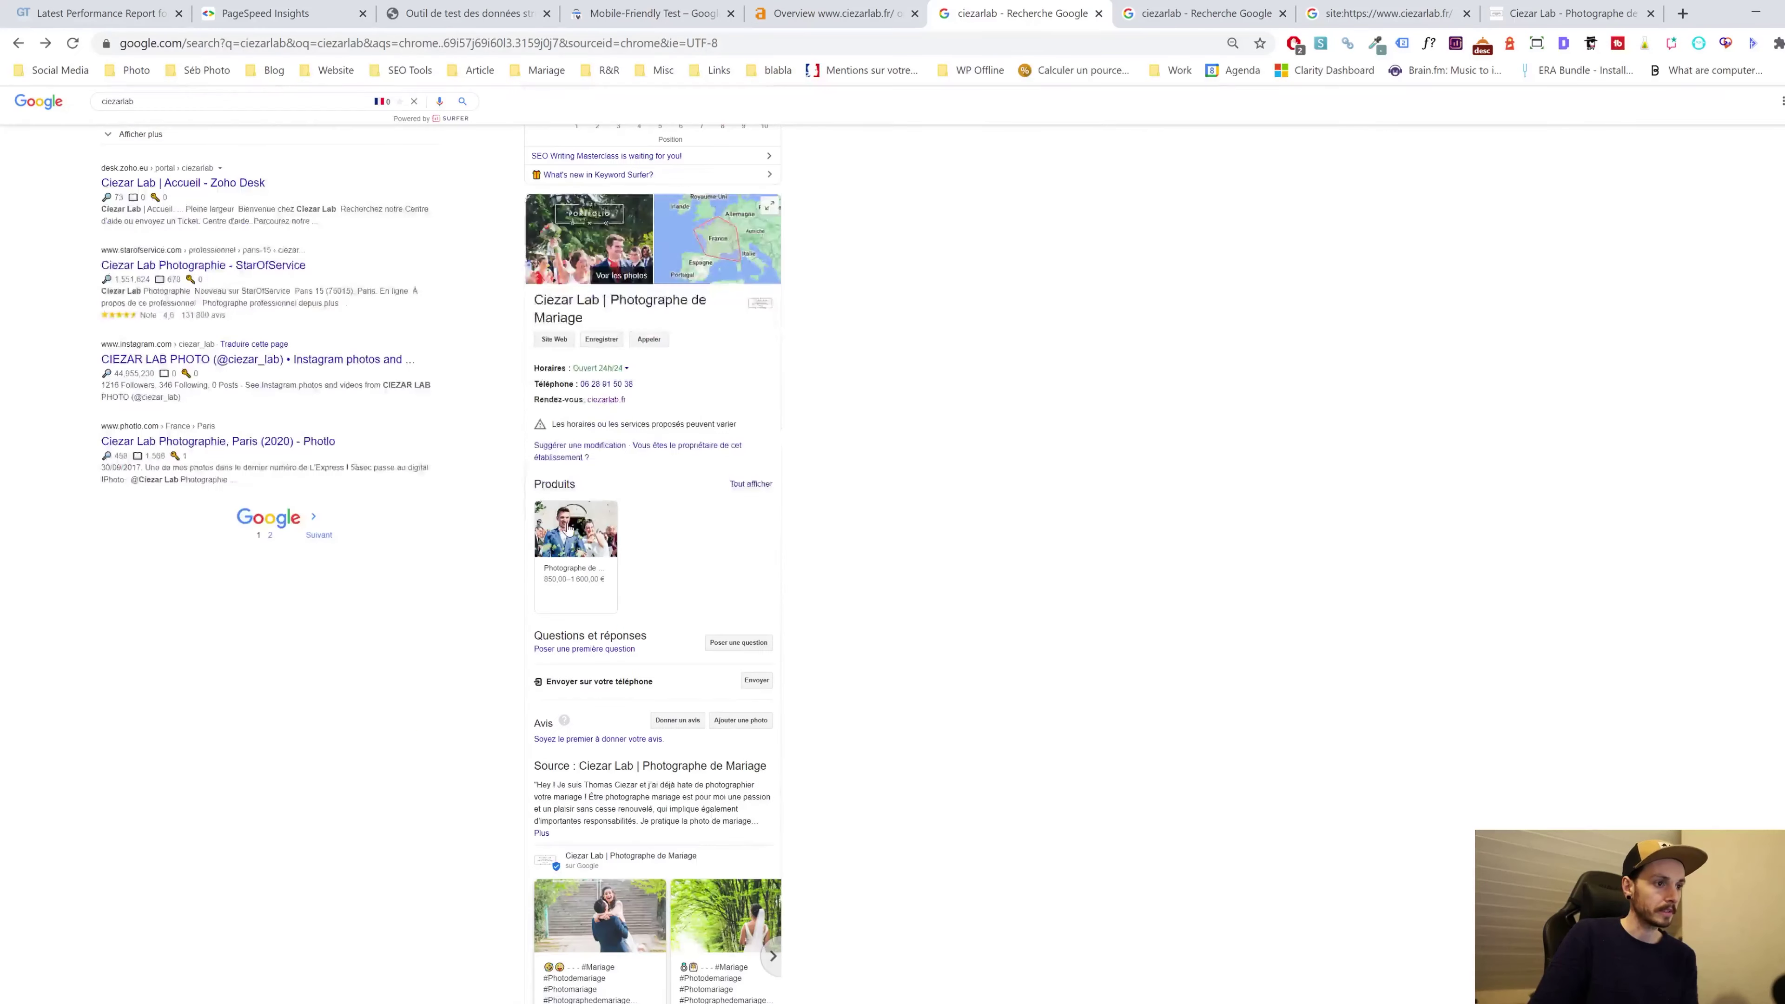
pyautogui.scroll(-3, 648, 542)
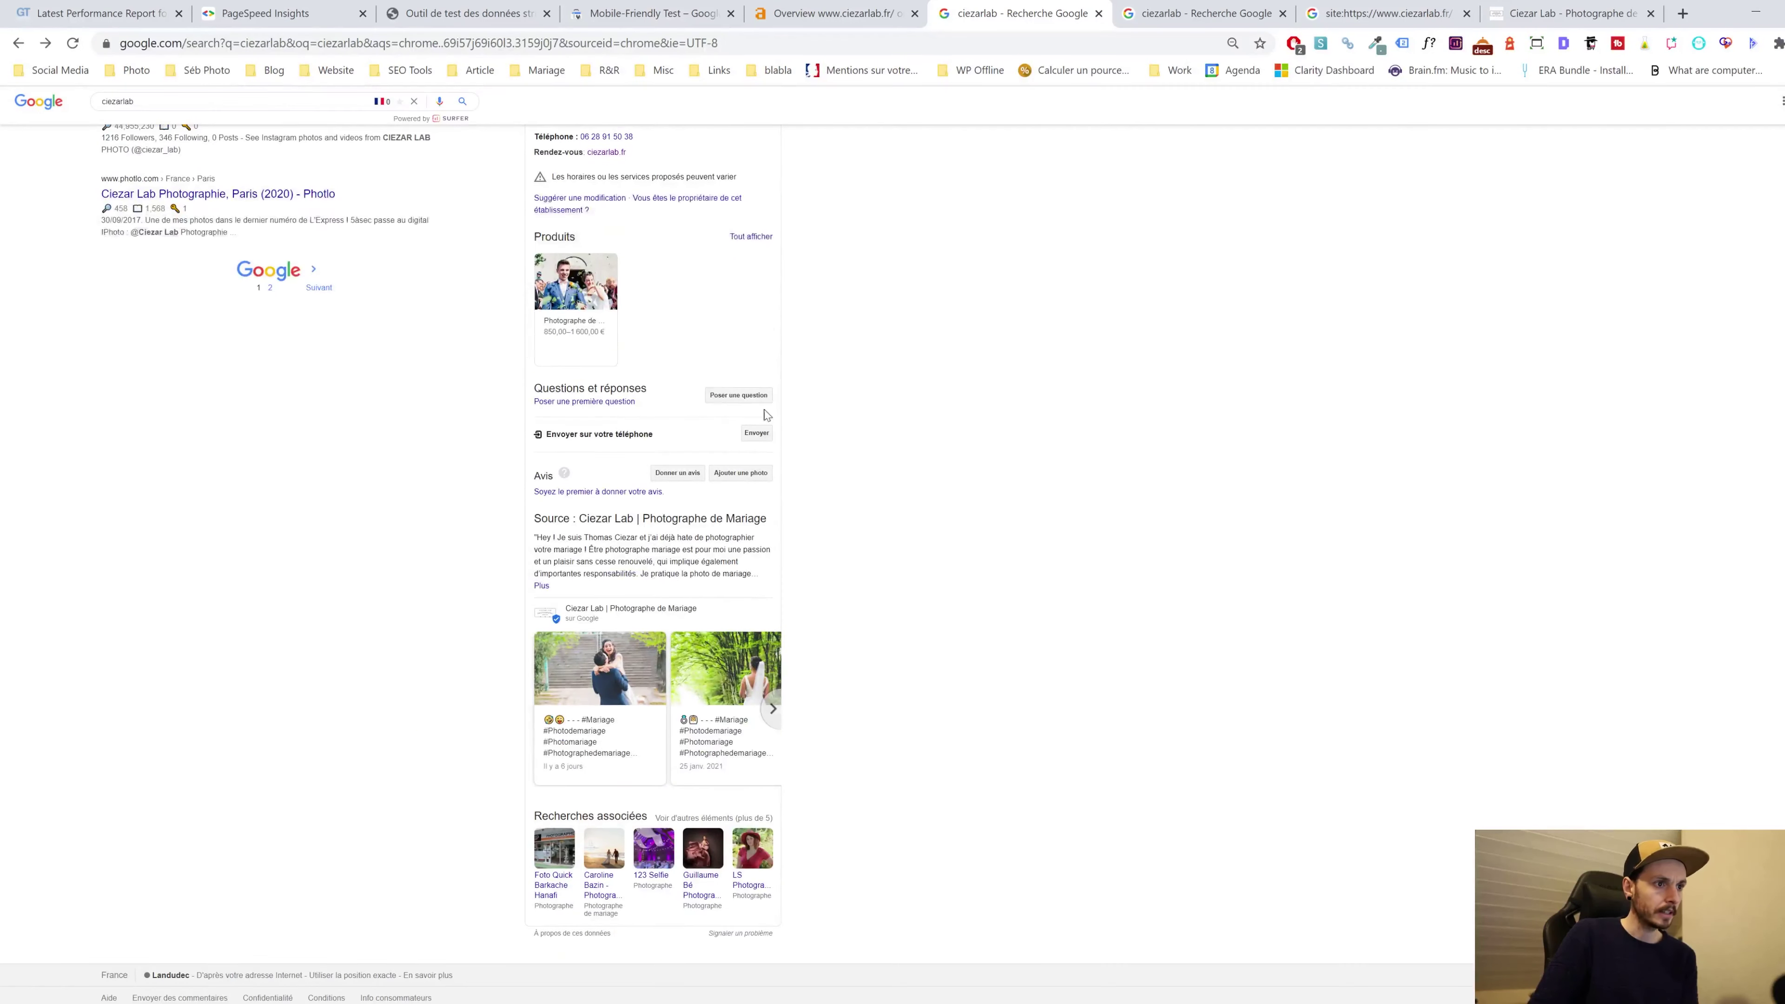
pyautogui.click(737, 394)
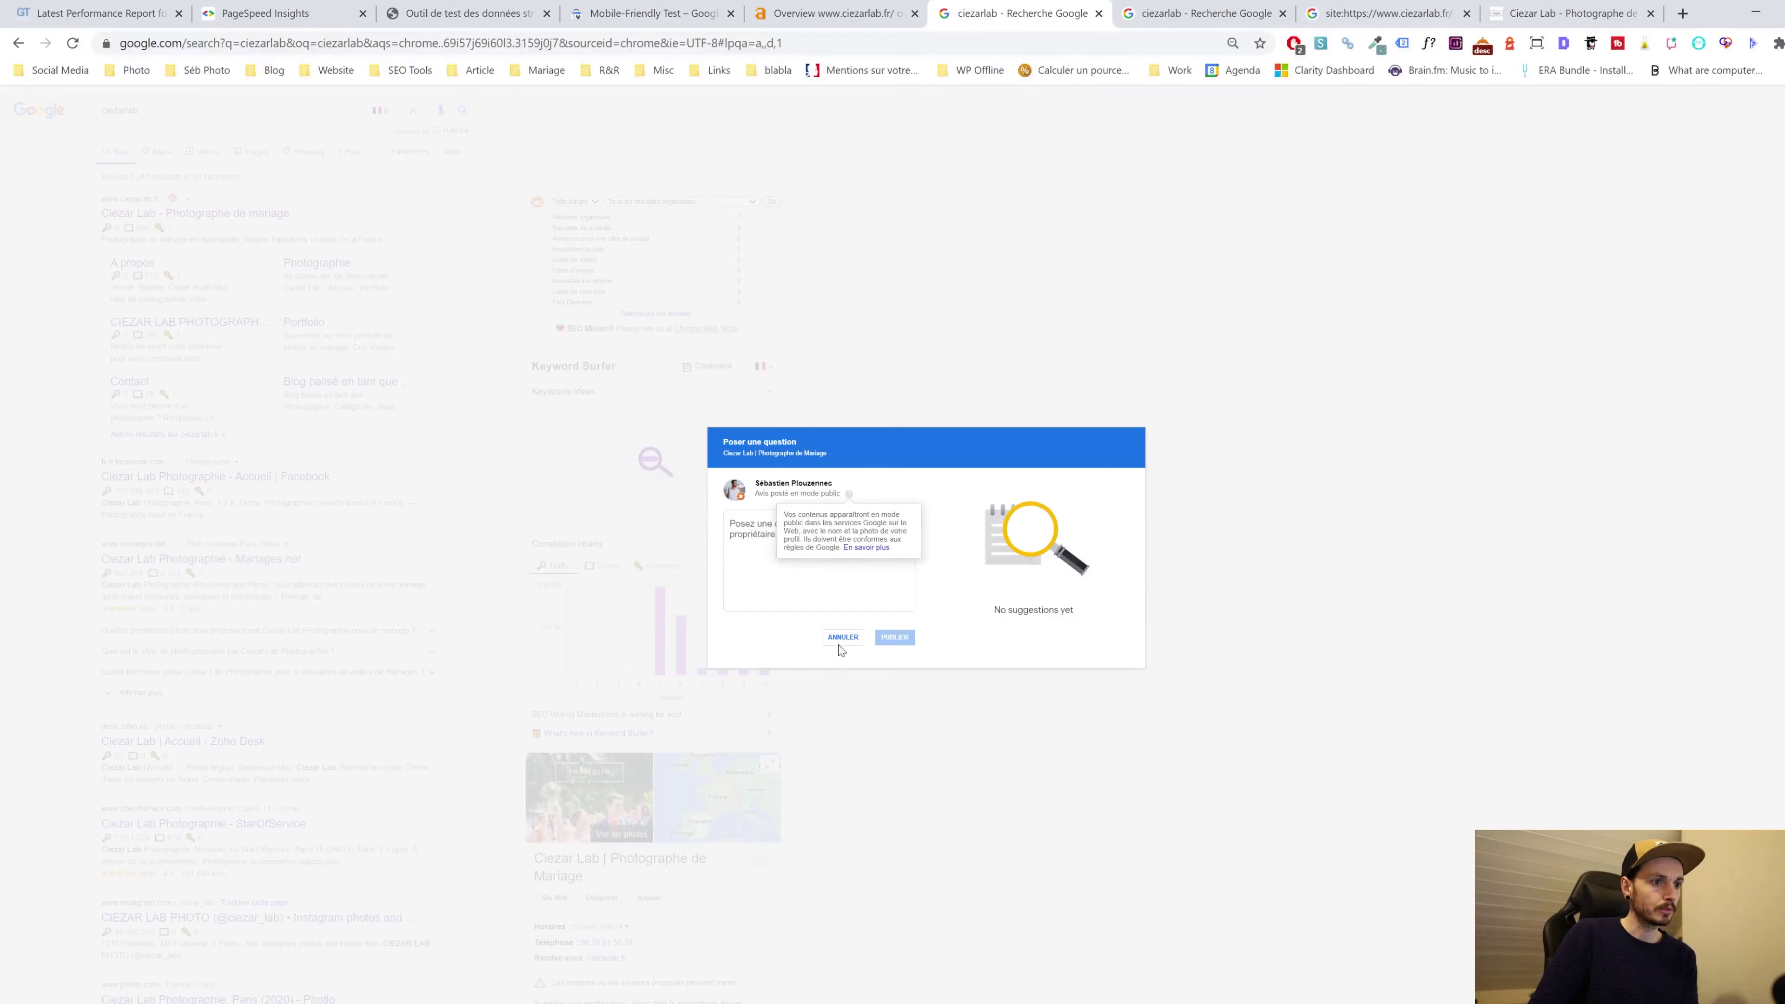
pyautogui.click(843, 637)
# Reopen the "Photographe de Mariage" product, read its price range and description, and close the product details
pyautogui.scroll(-10, 705, 673)
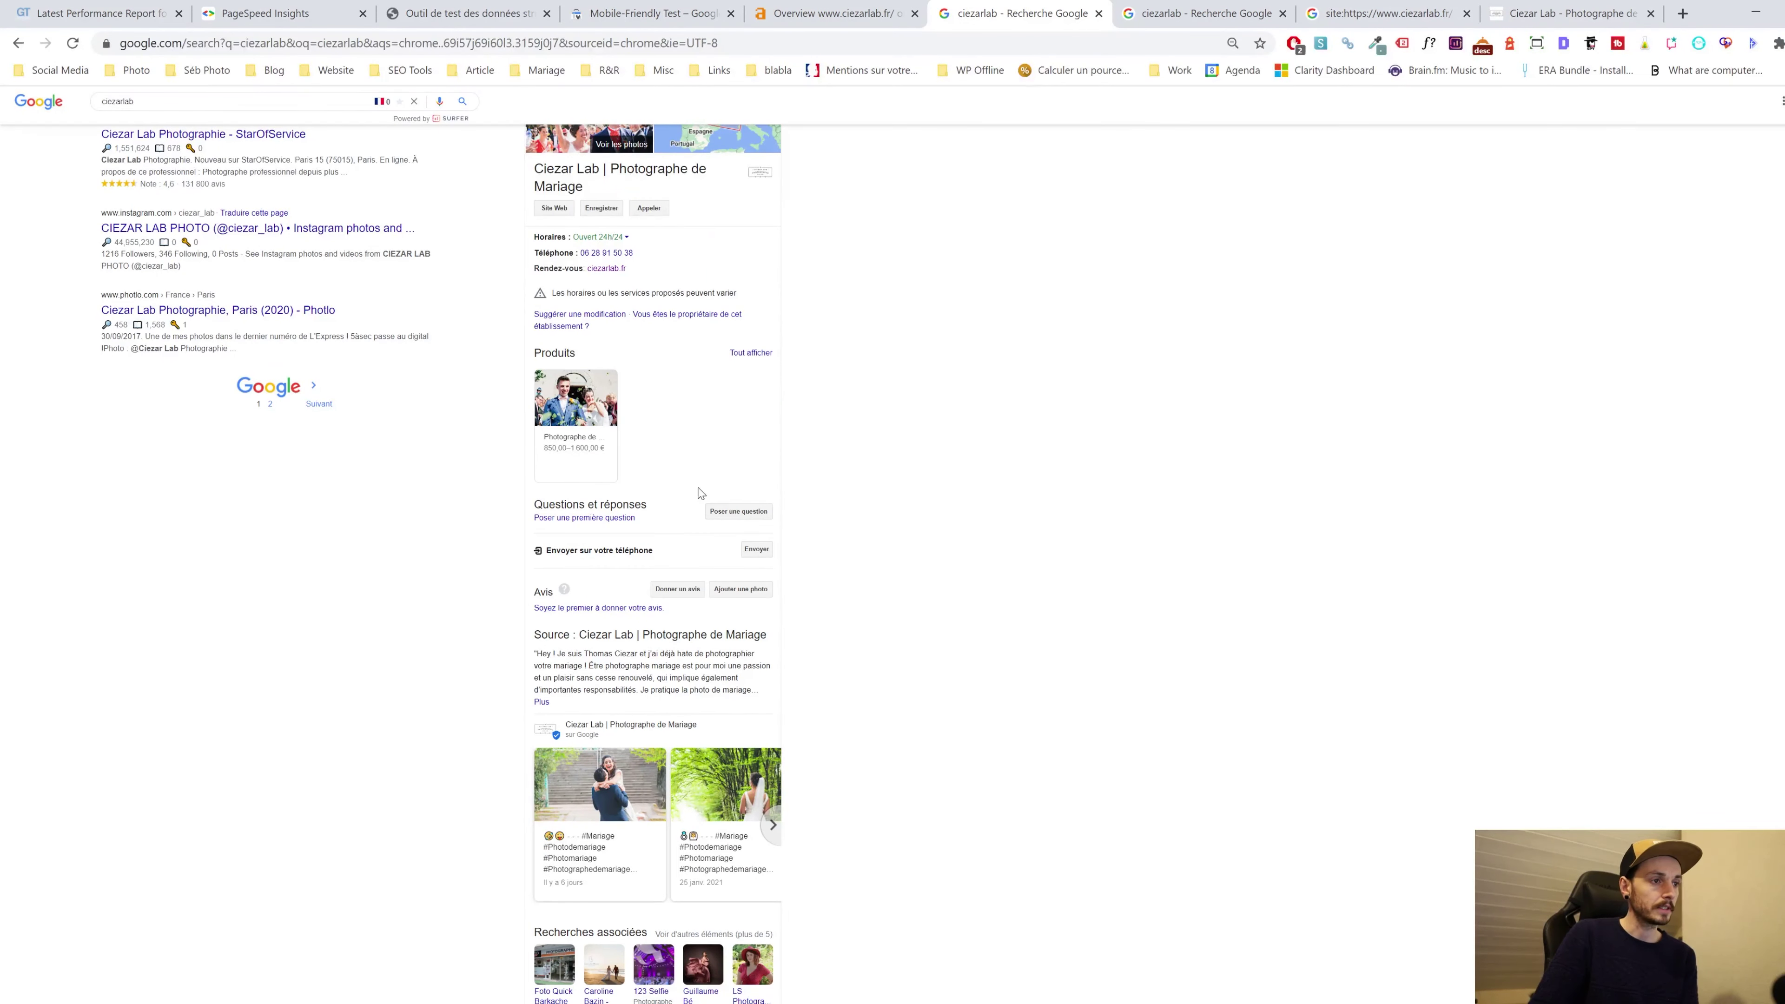
pyautogui.scroll(-2, 699, 493)
pyautogui.click(576, 288)
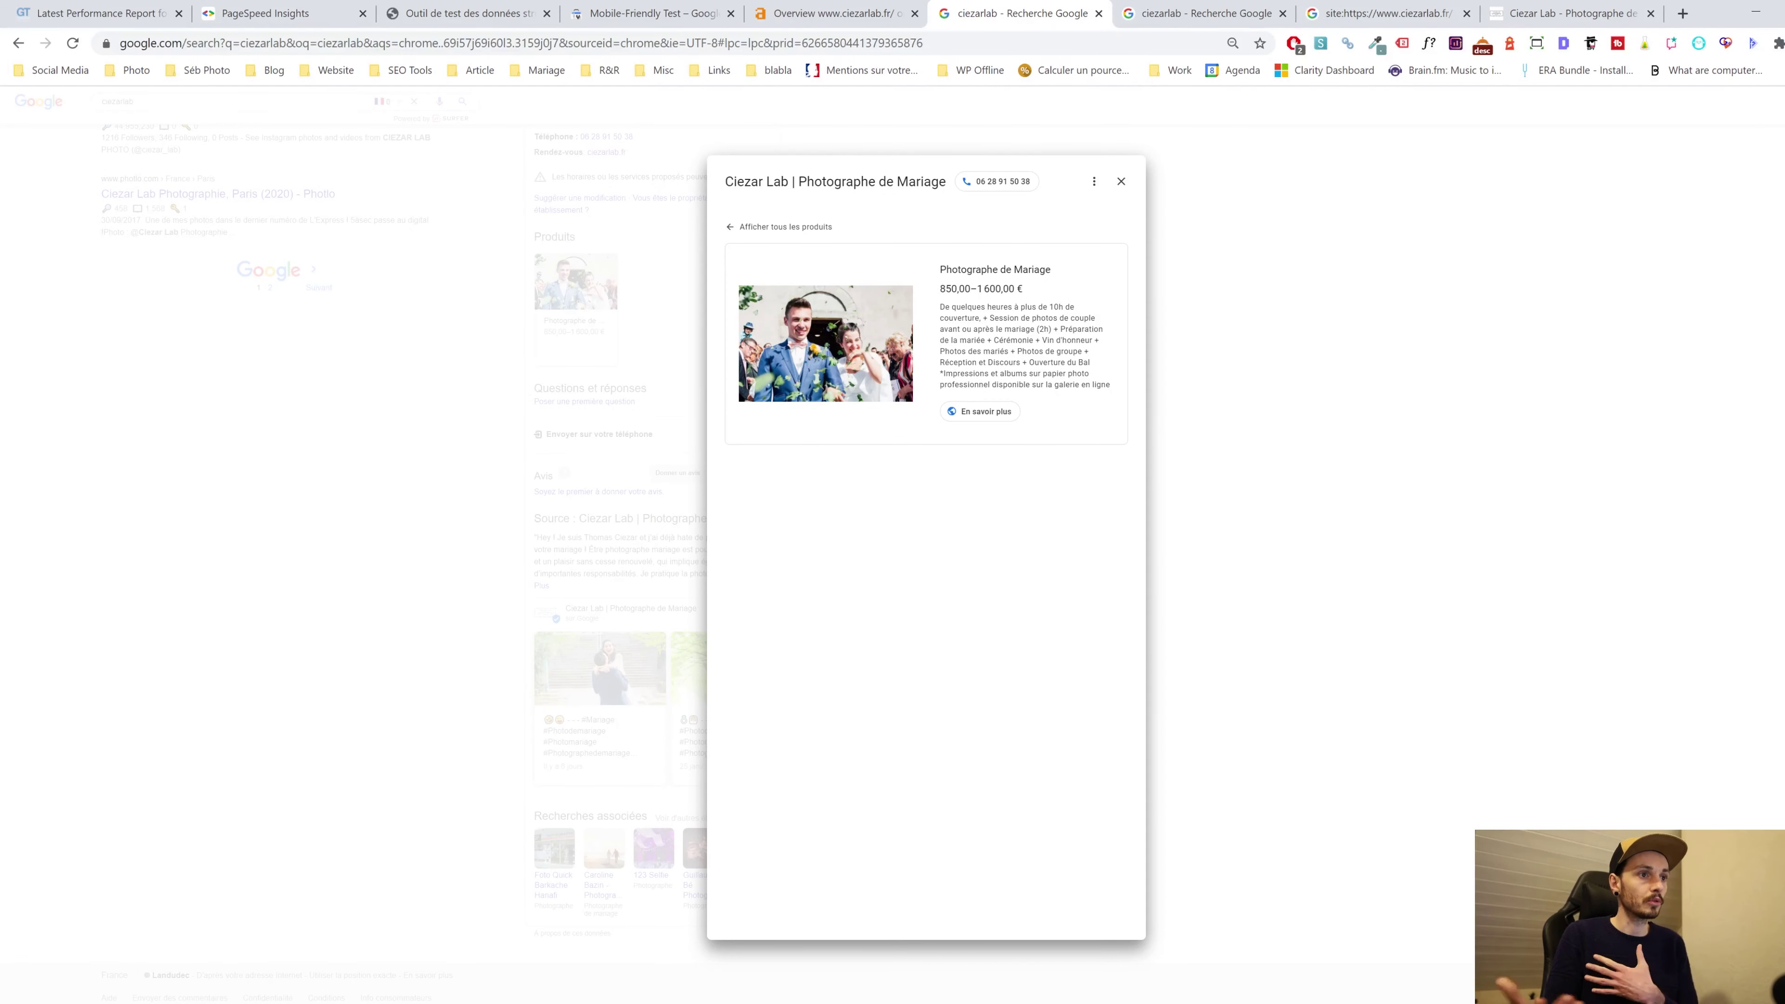
pyautogui.click(1123, 182)
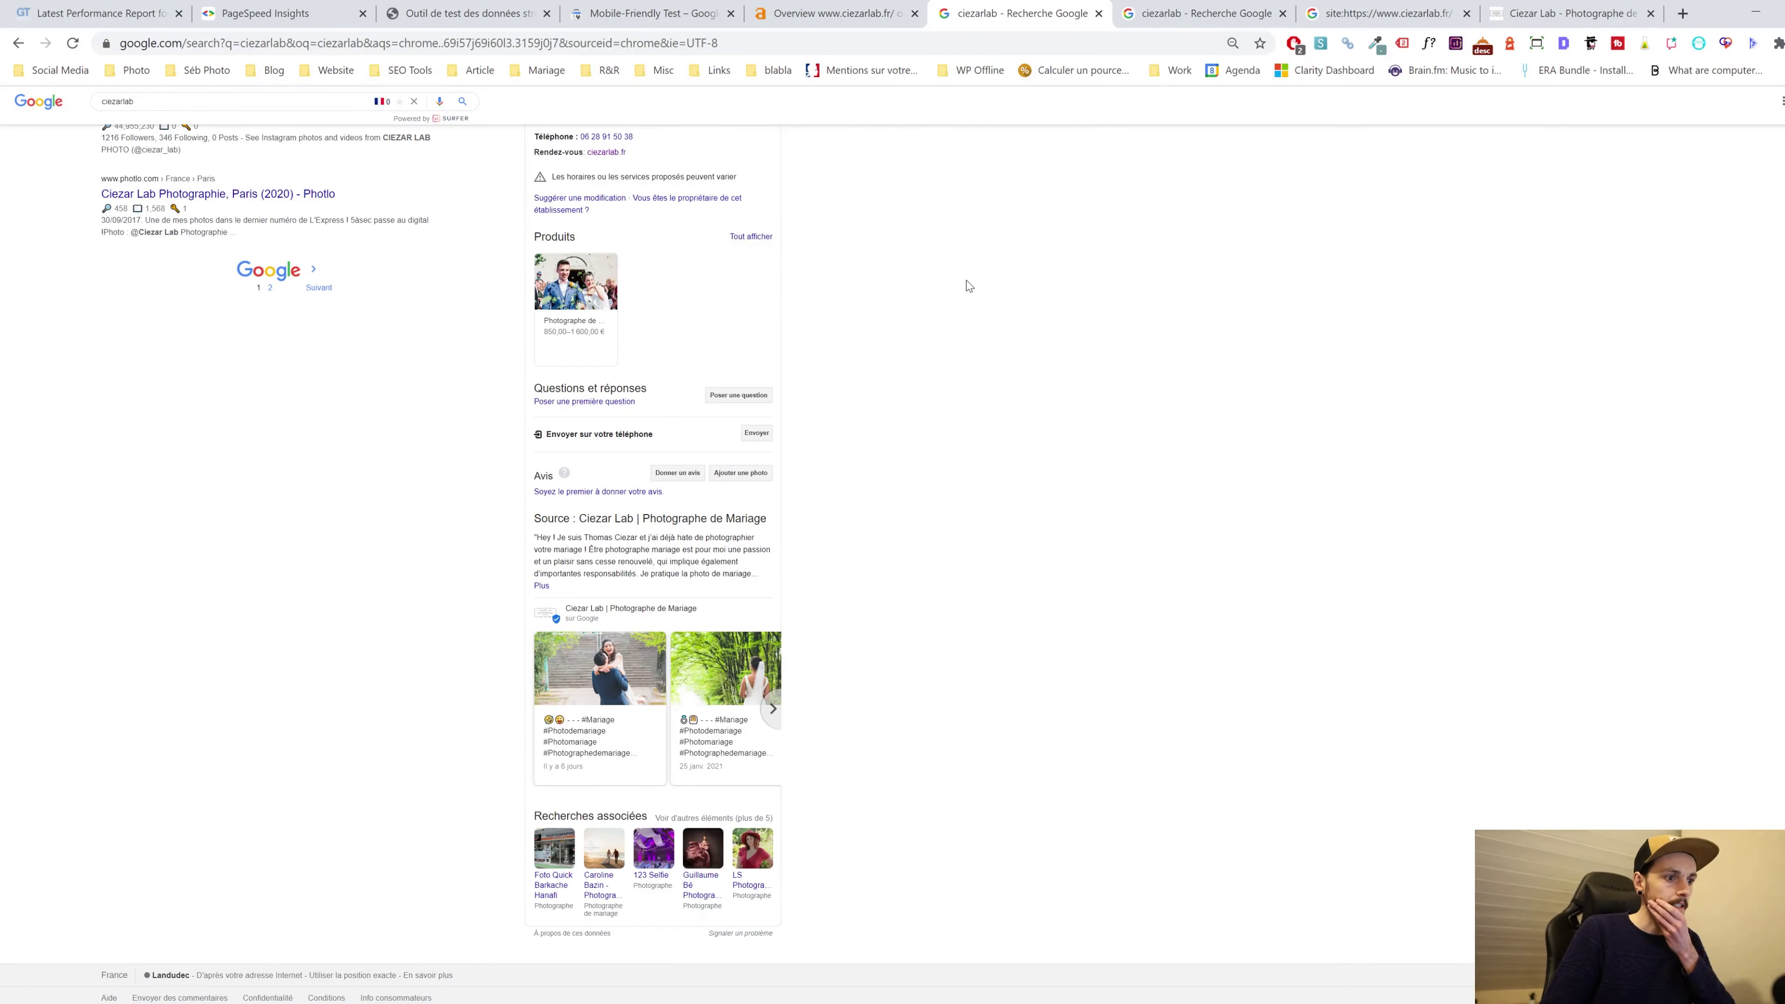
pyautogui.scroll(13, 725, 355)
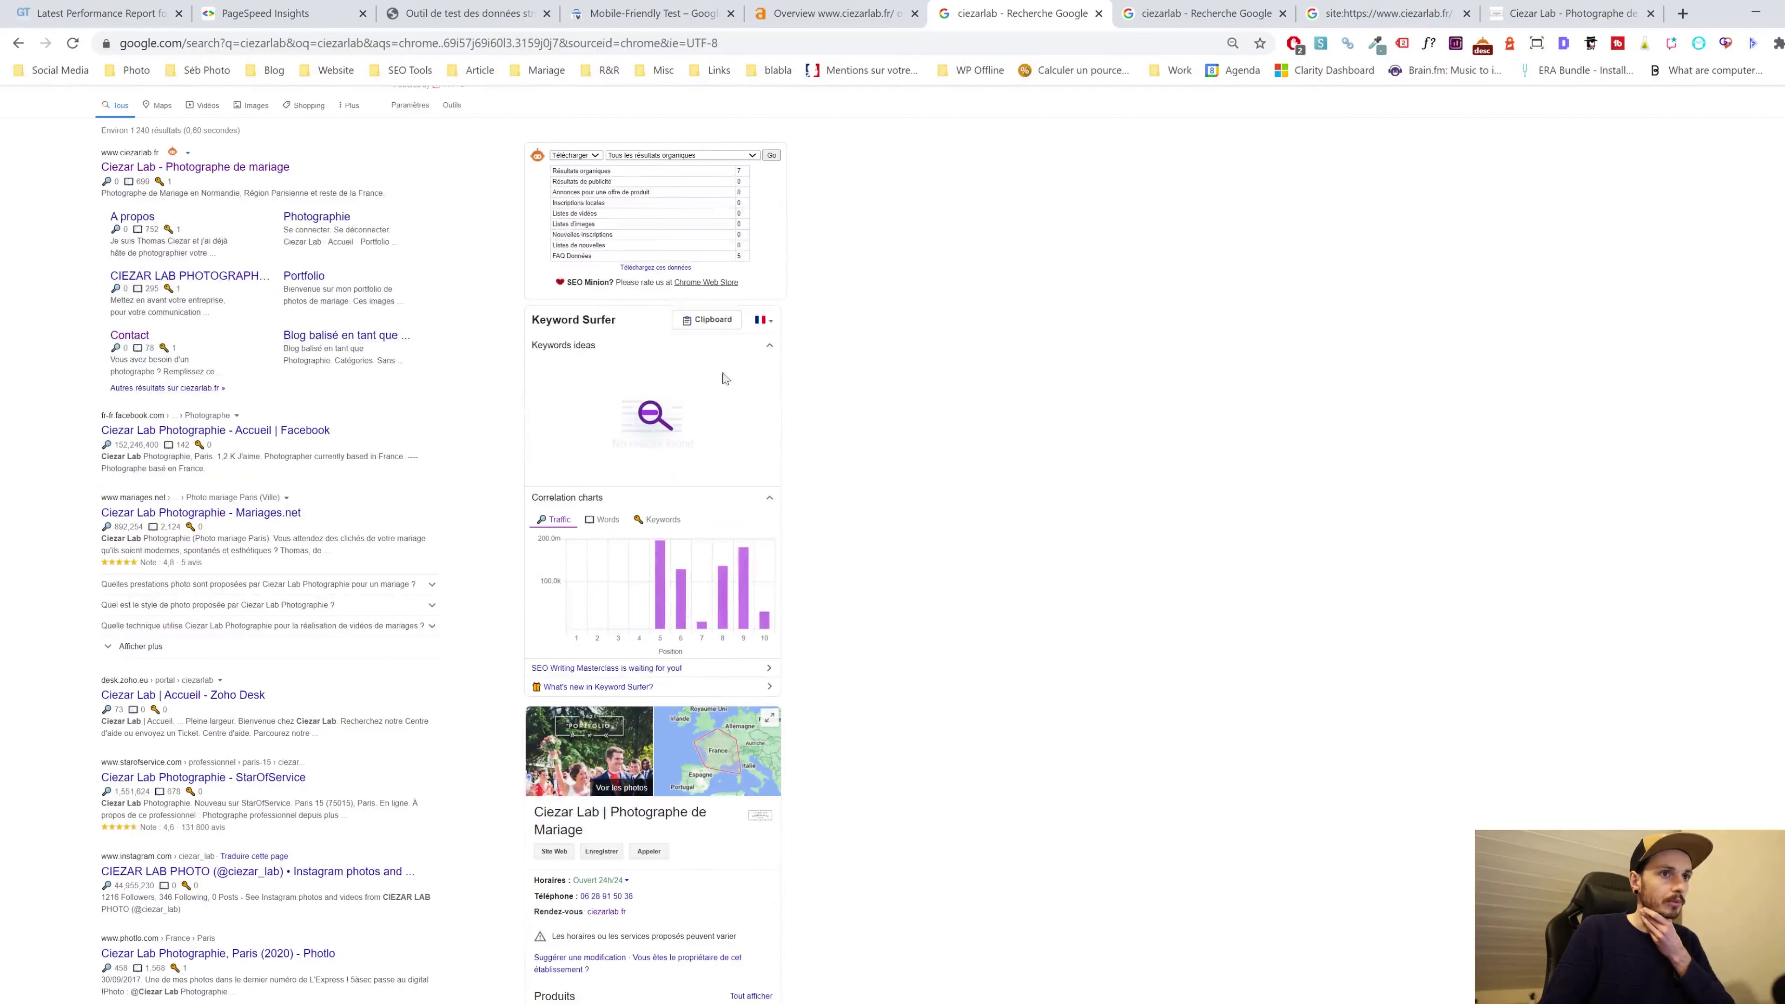
pyautogui.click(1169, 12)
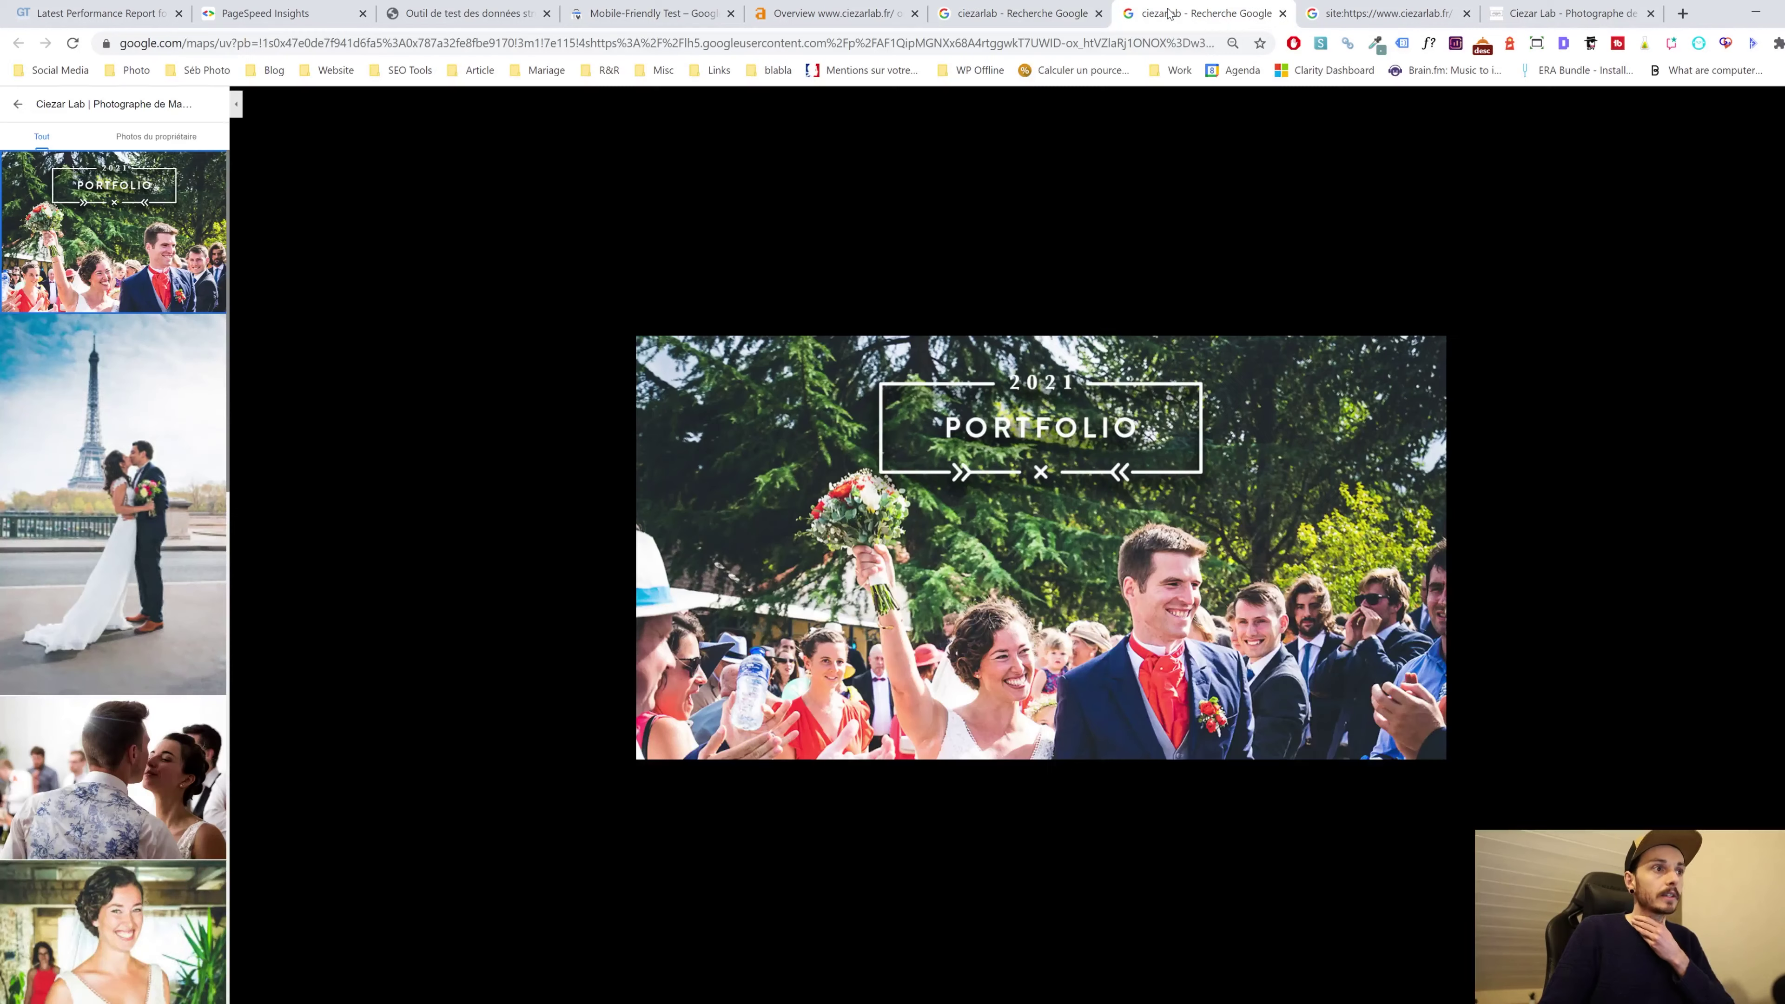
pyautogui.click(1322, 13)
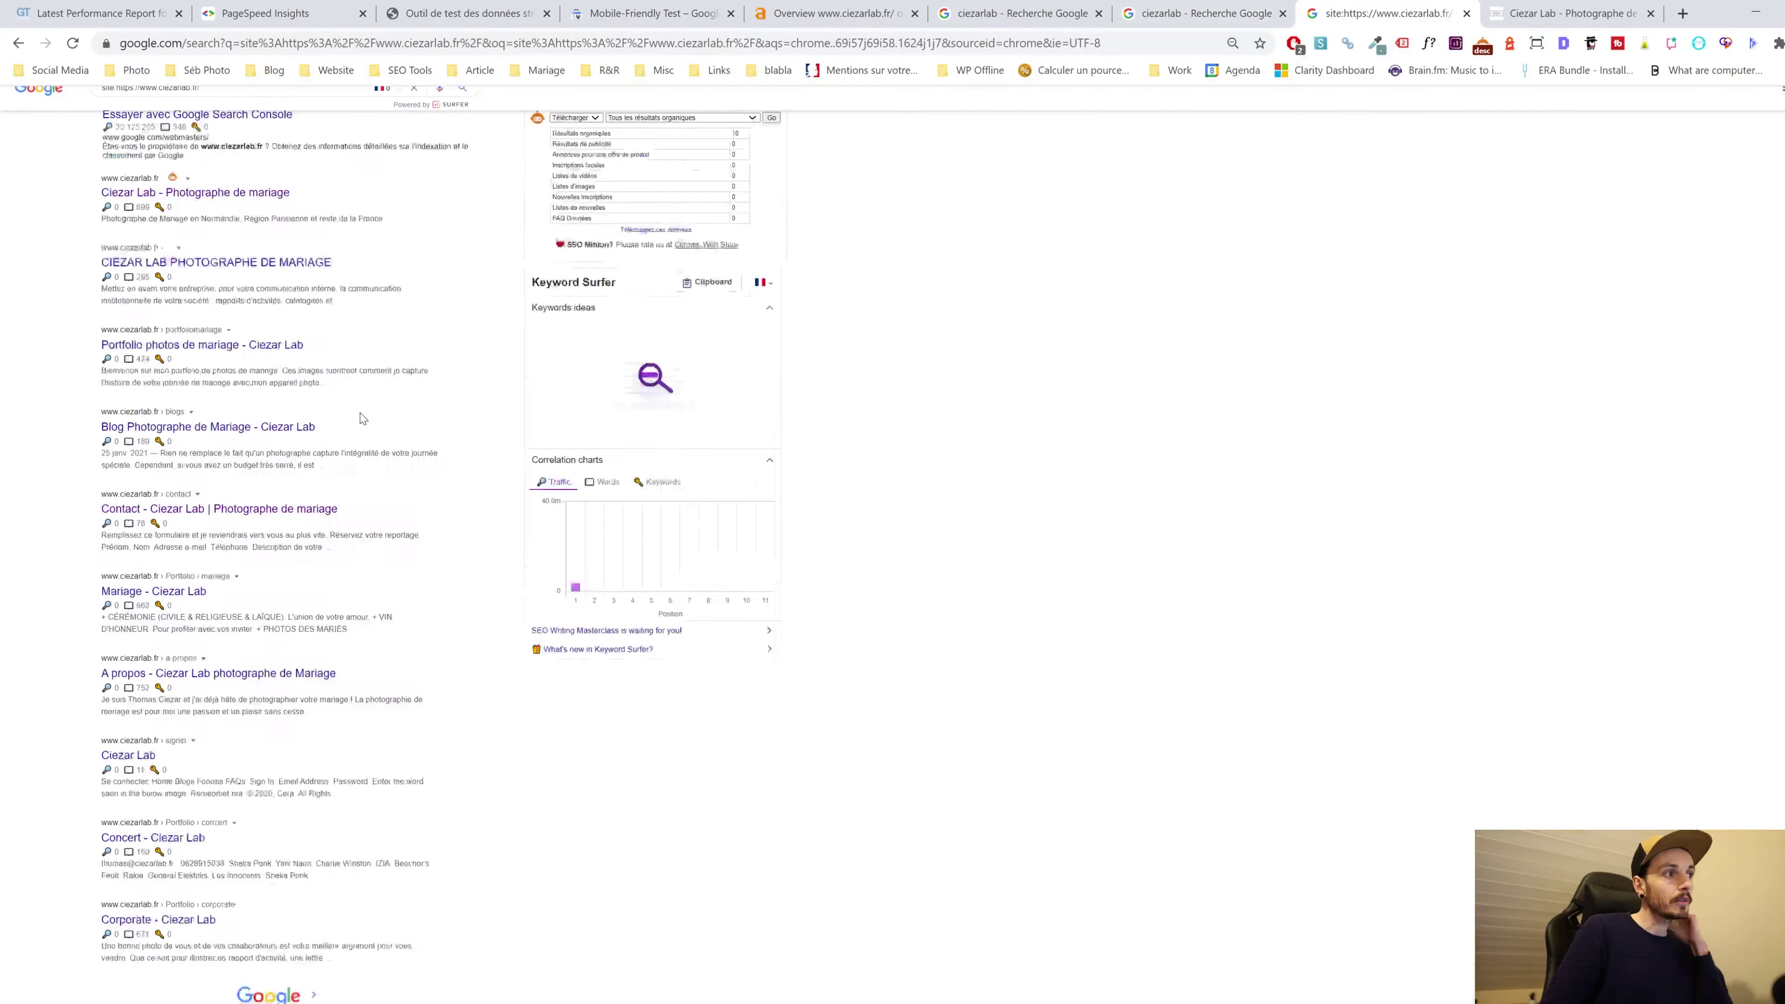
pyautogui.moveTo(110, 177); pyautogui.dragTo(171, 177)
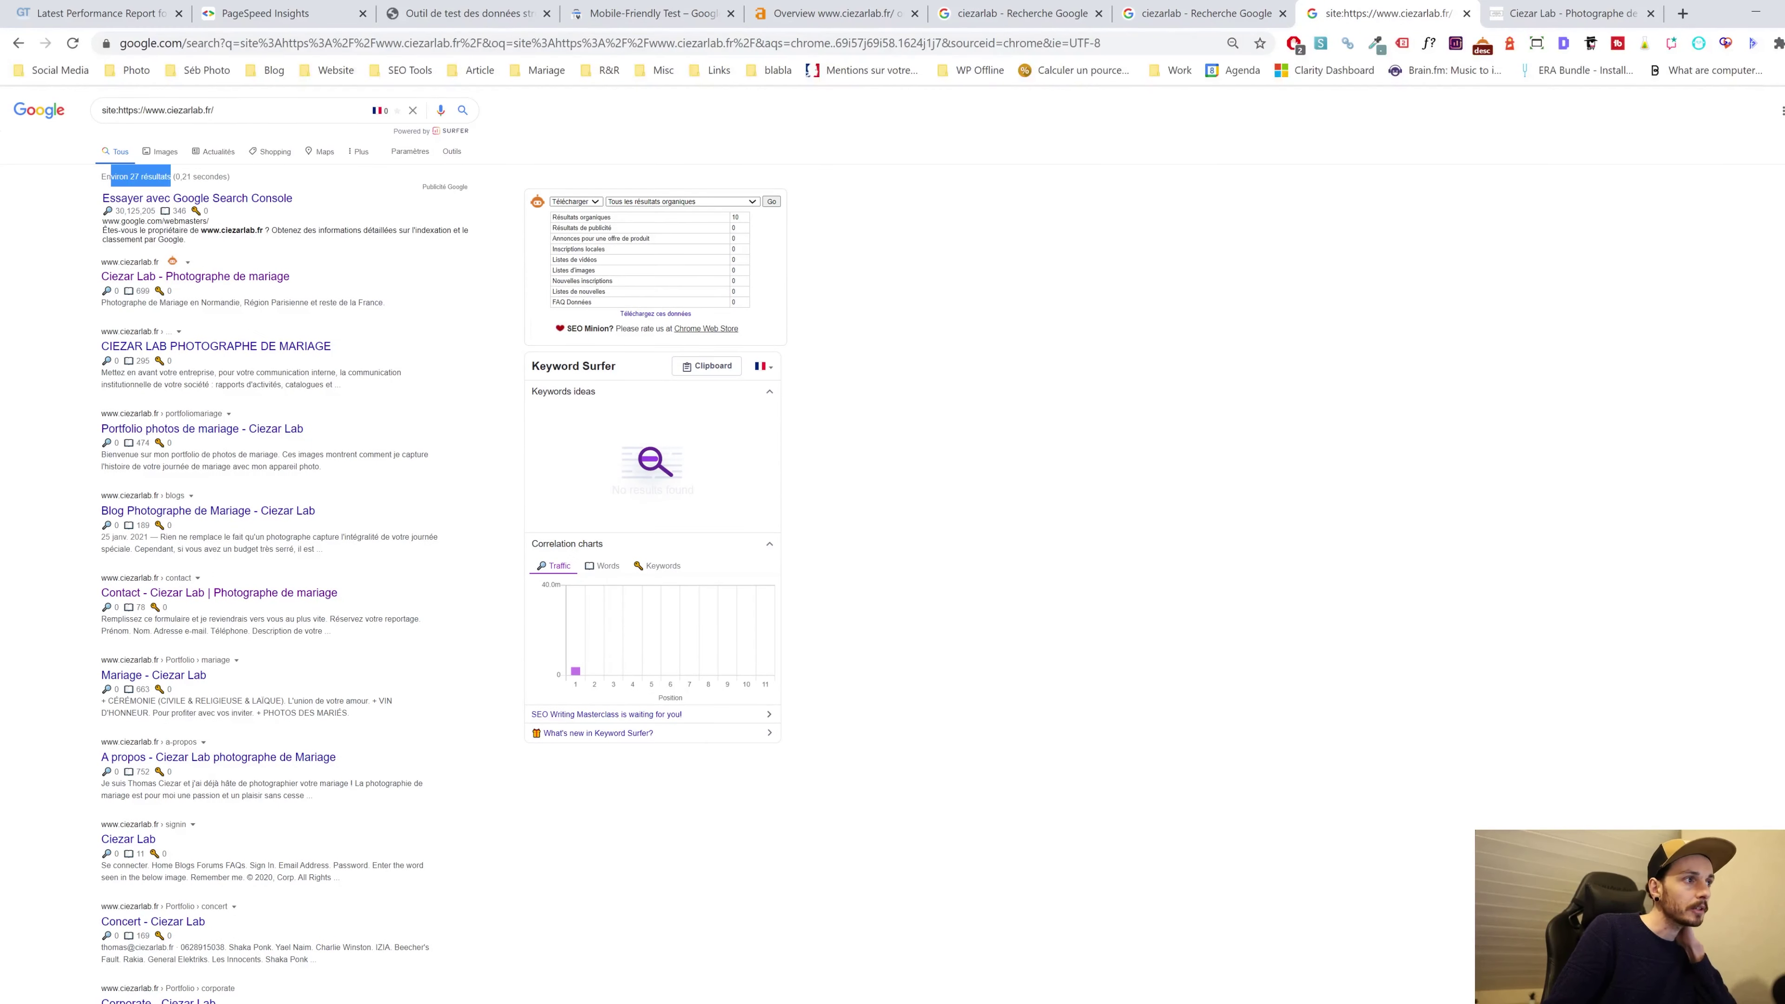
pyautogui.click(61, 208)
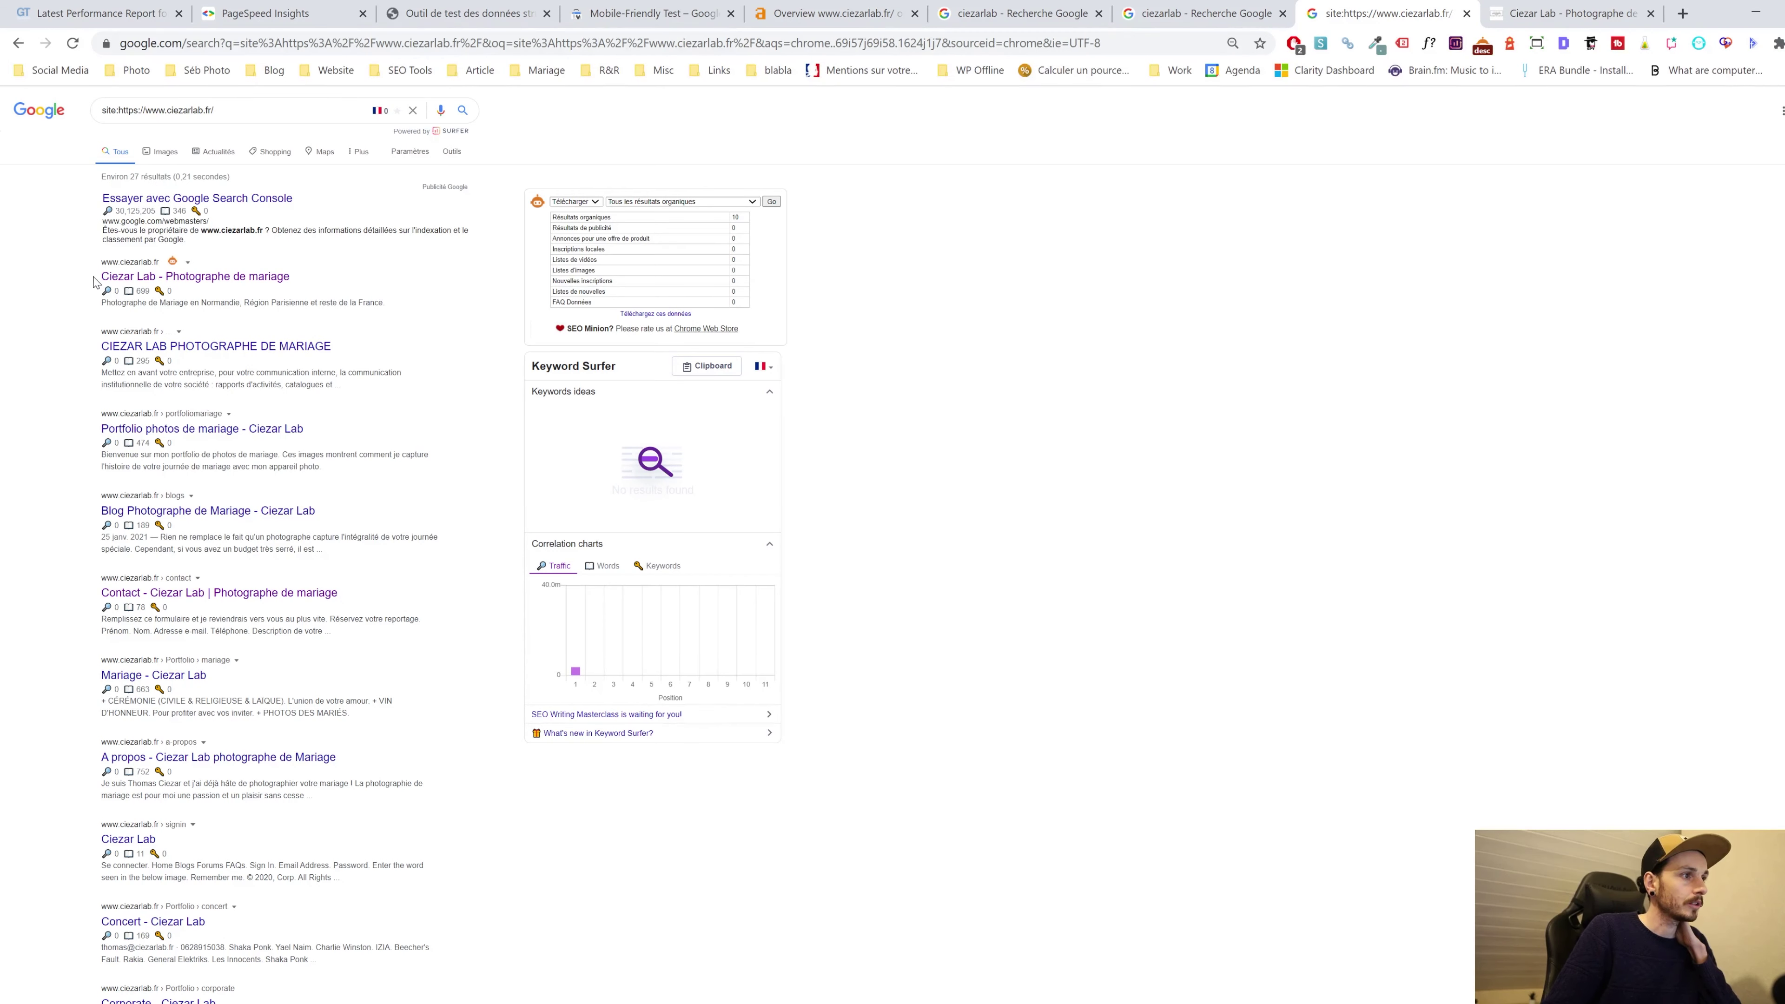
pyautogui.moveTo(95, 282); pyautogui.dragTo(289, 276)
pyautogui.click(329, 278)
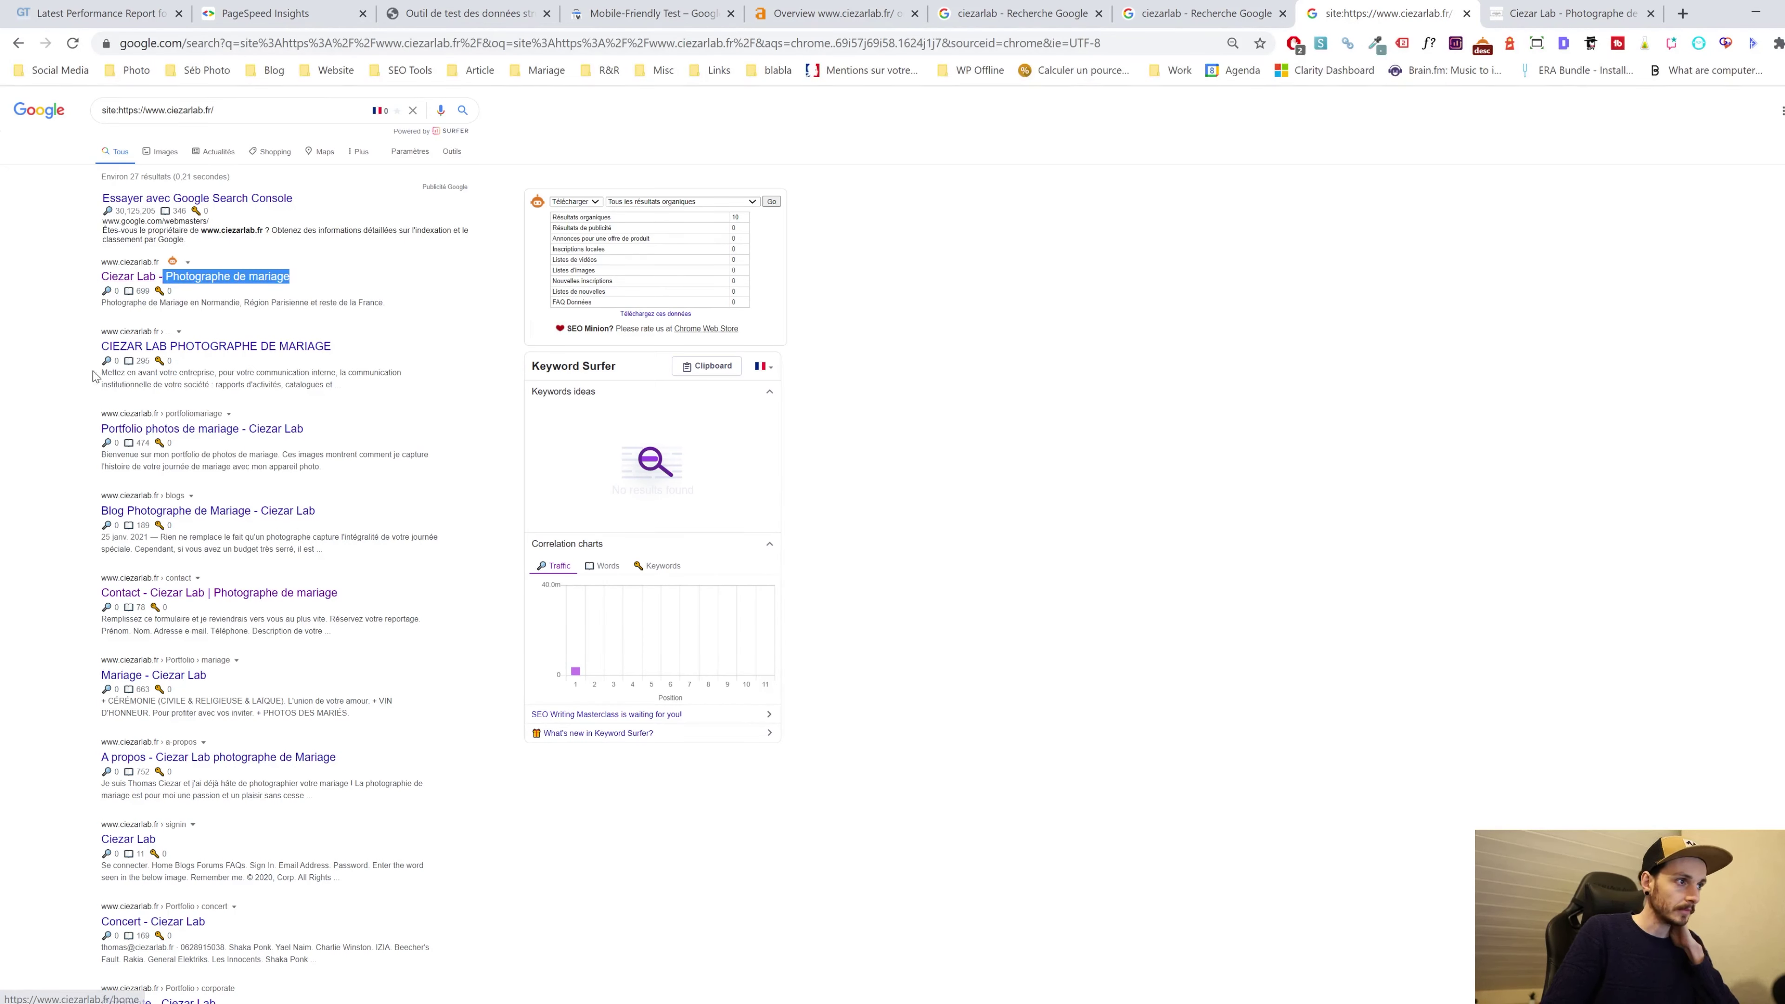
# Open the "CIEZAR LAB PHOTOGRAPHE DE MARIAGE" result in a new tab, highlight "home" in its URL and skim the page
pyautogui.rightClick(176, 352)
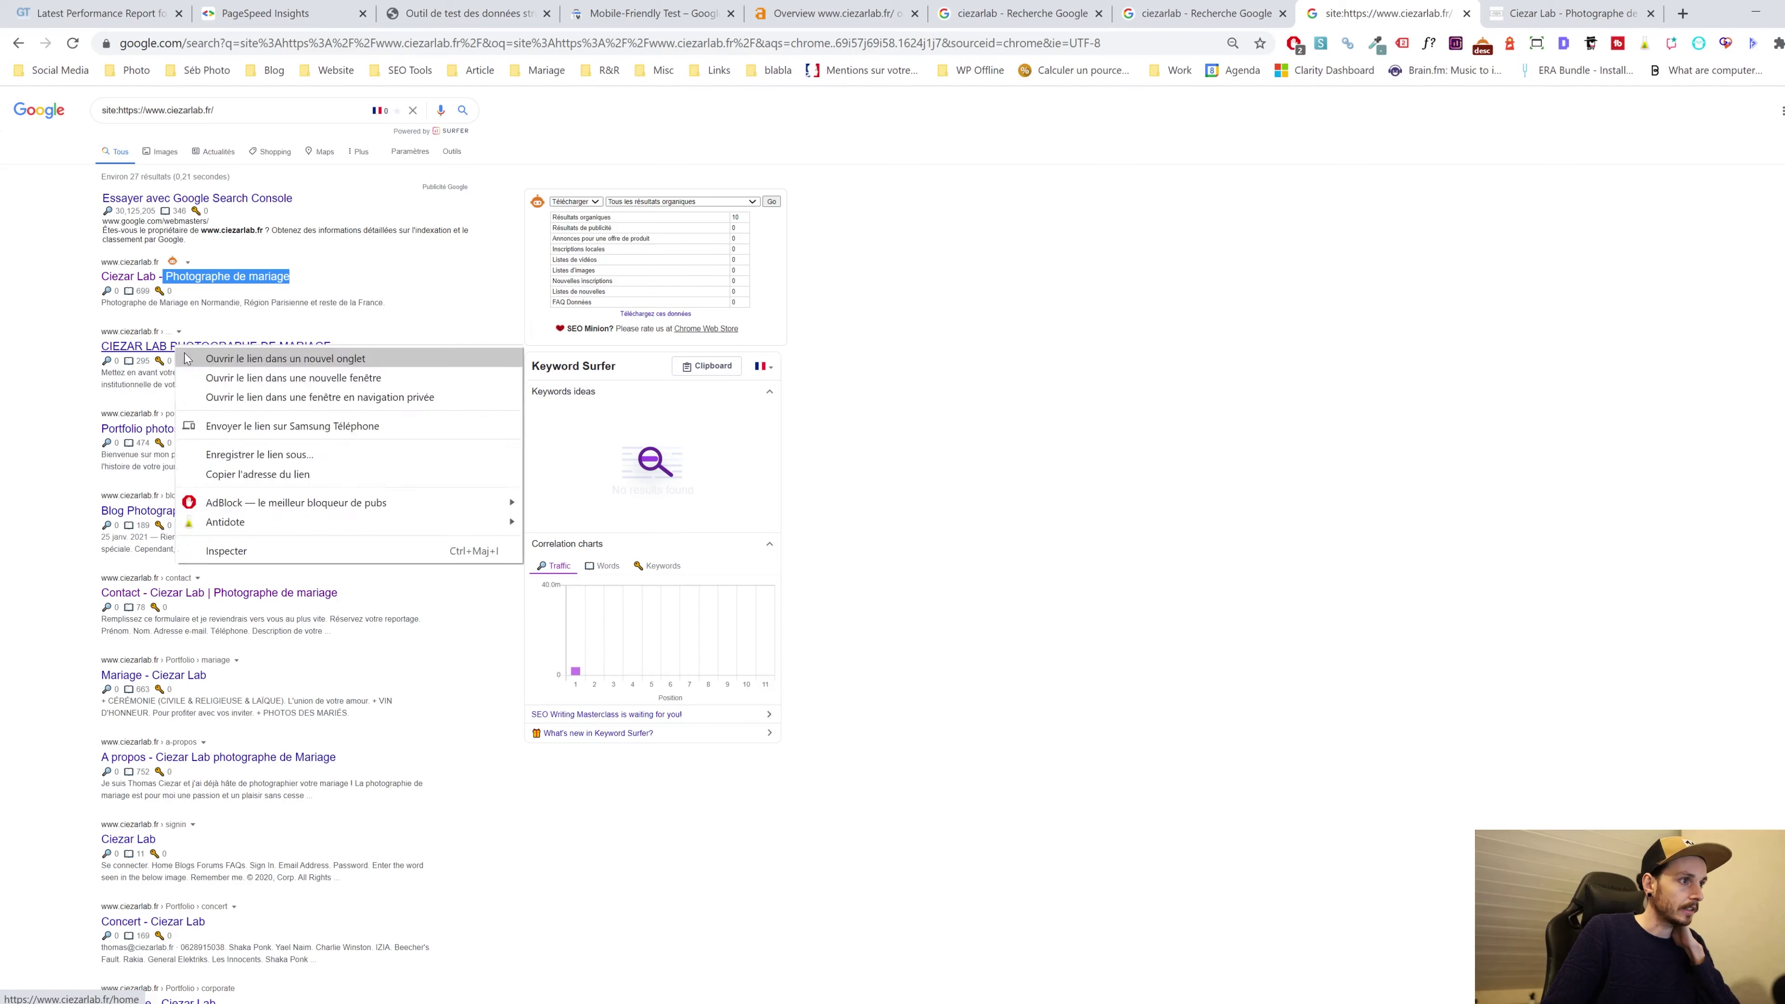
pyautogui.click(232, 360)
pyautogui.hotkey('ctrl', 'Tab')
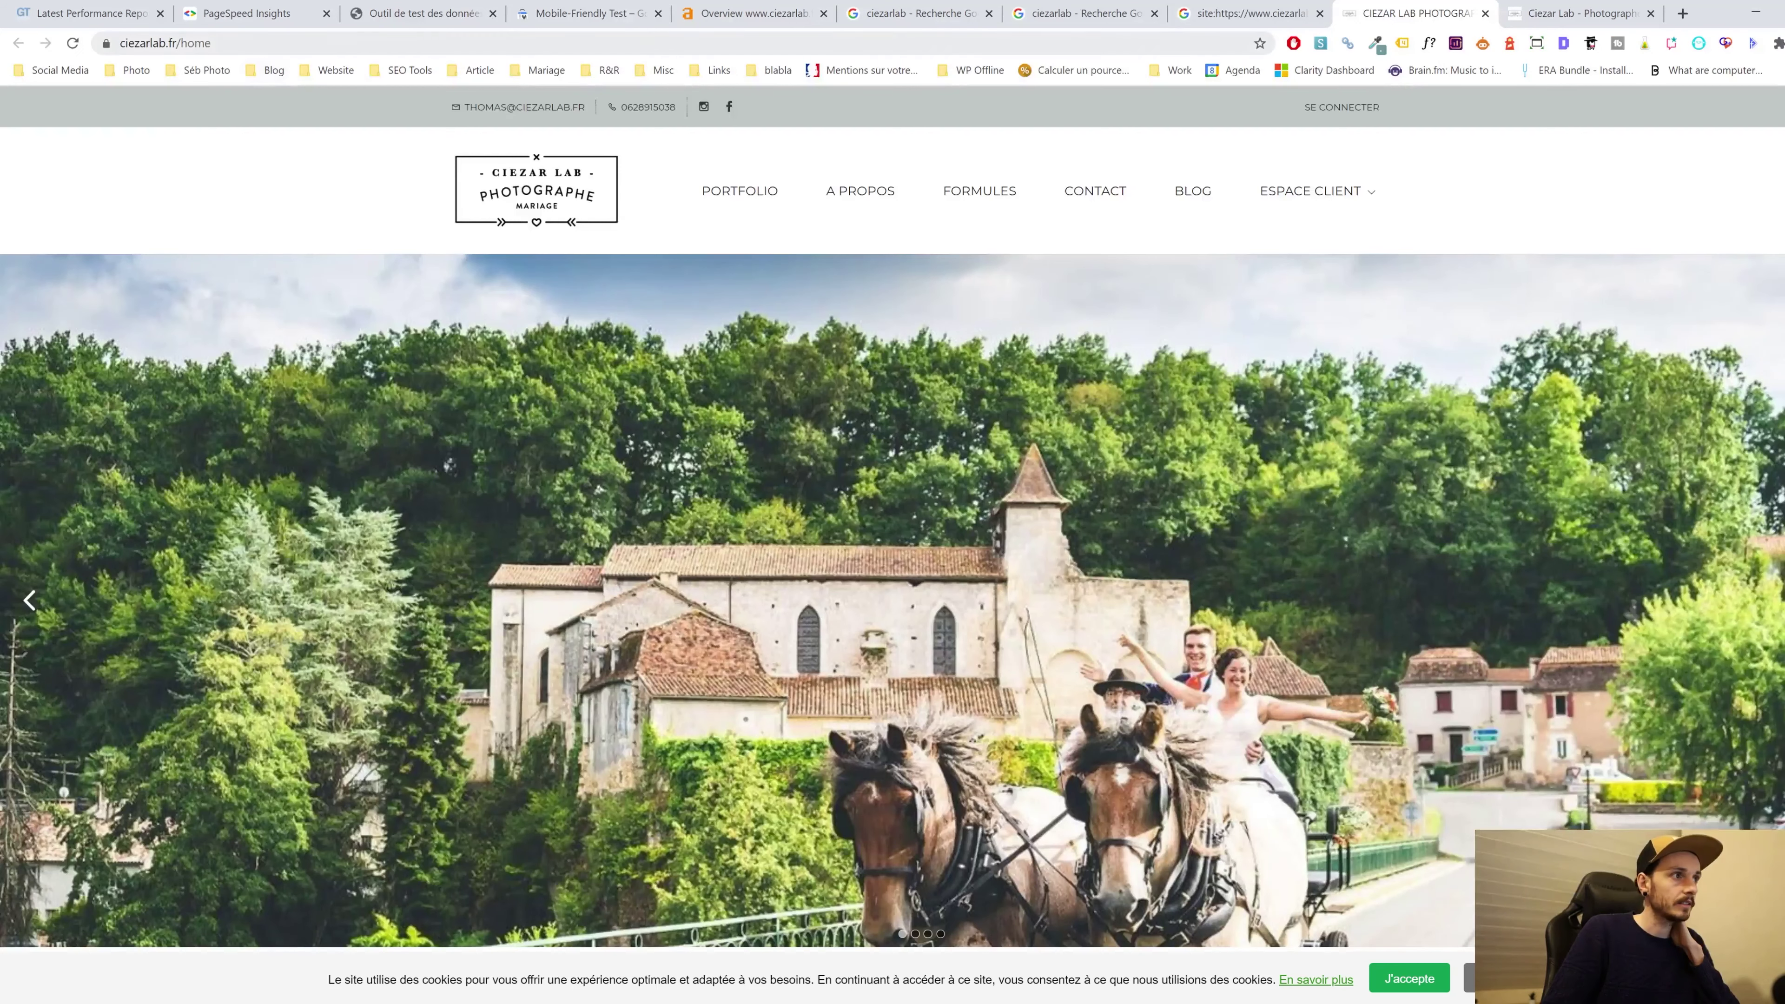
pyautogui.doubleClick(261, 42)
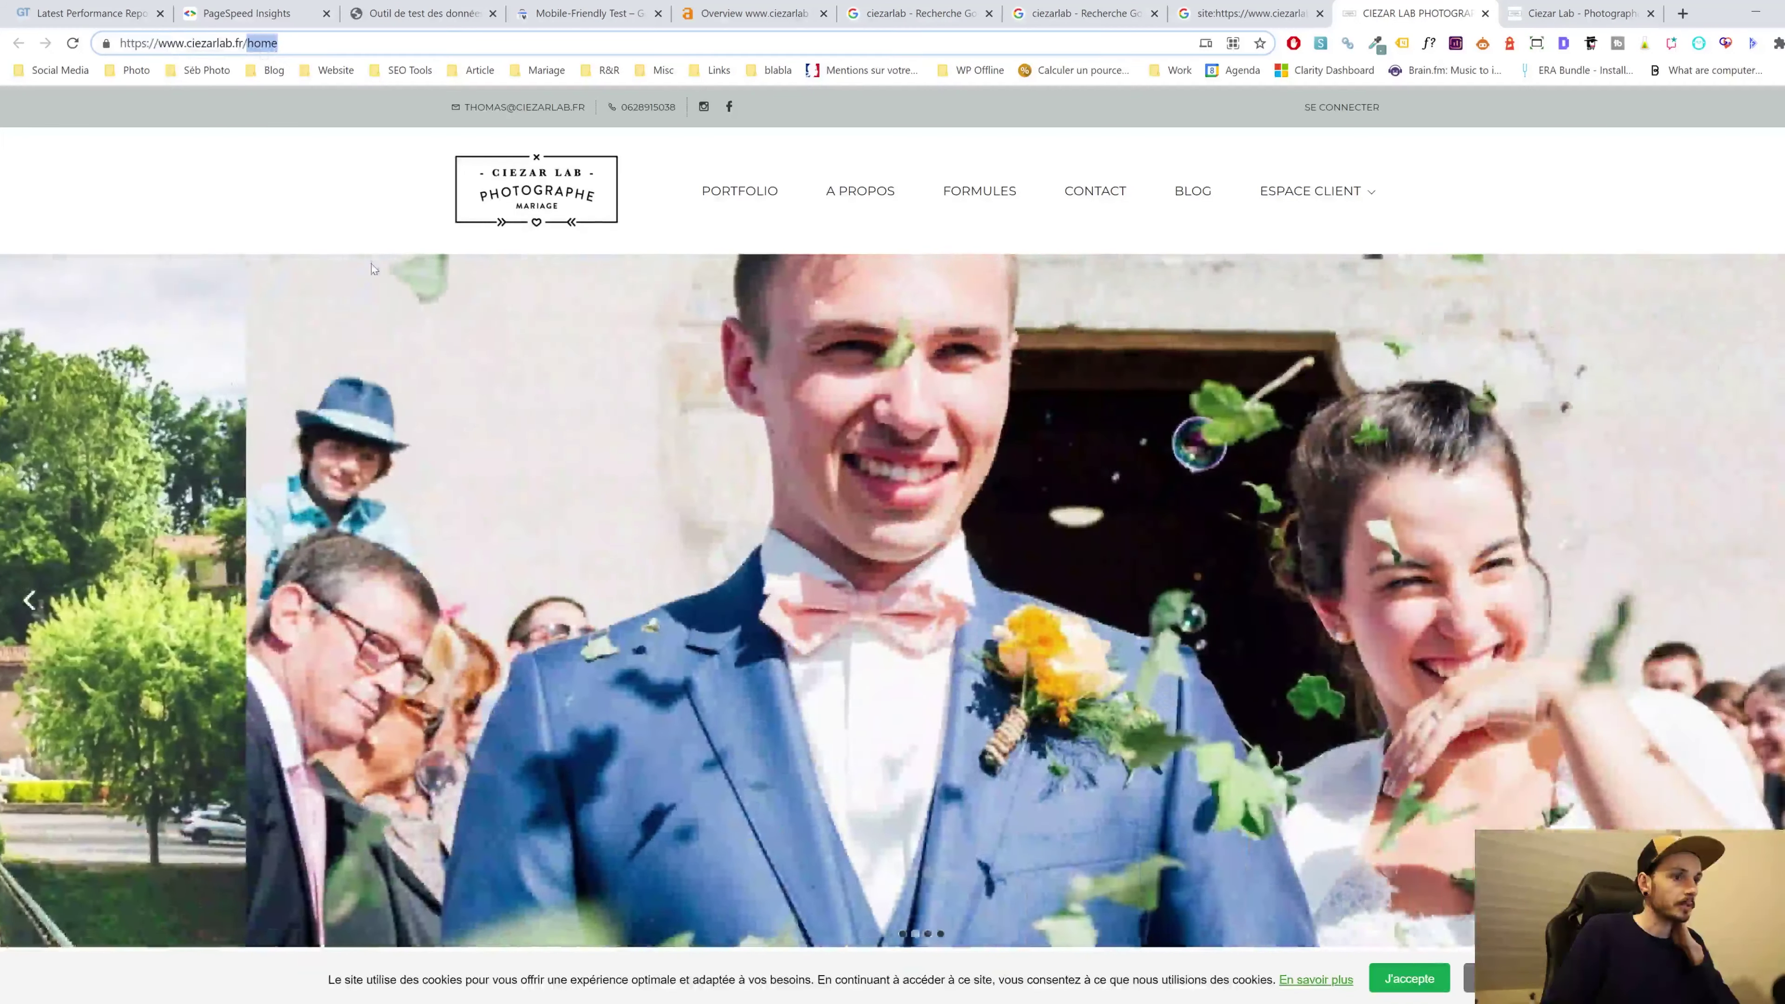
pyautogui.scroll(-5, 893, 516)
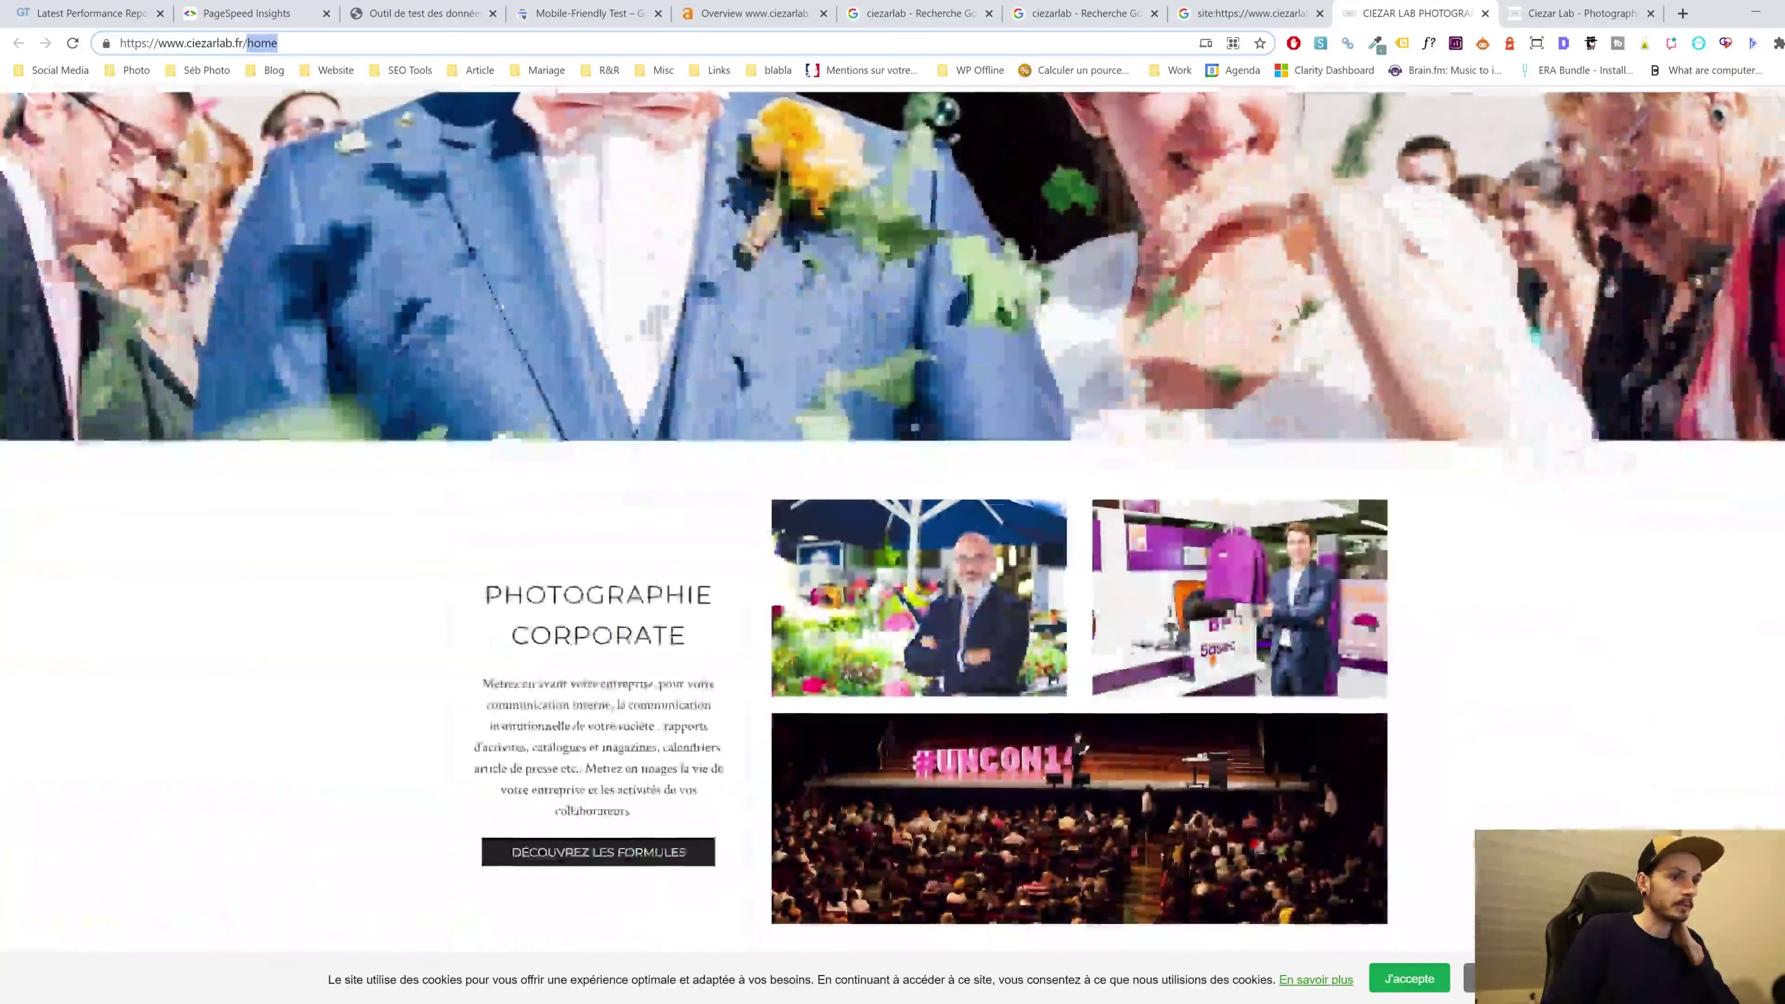
pyautogui.scroll(-3, 892, 517)
pyautogui.click(1247, 12)
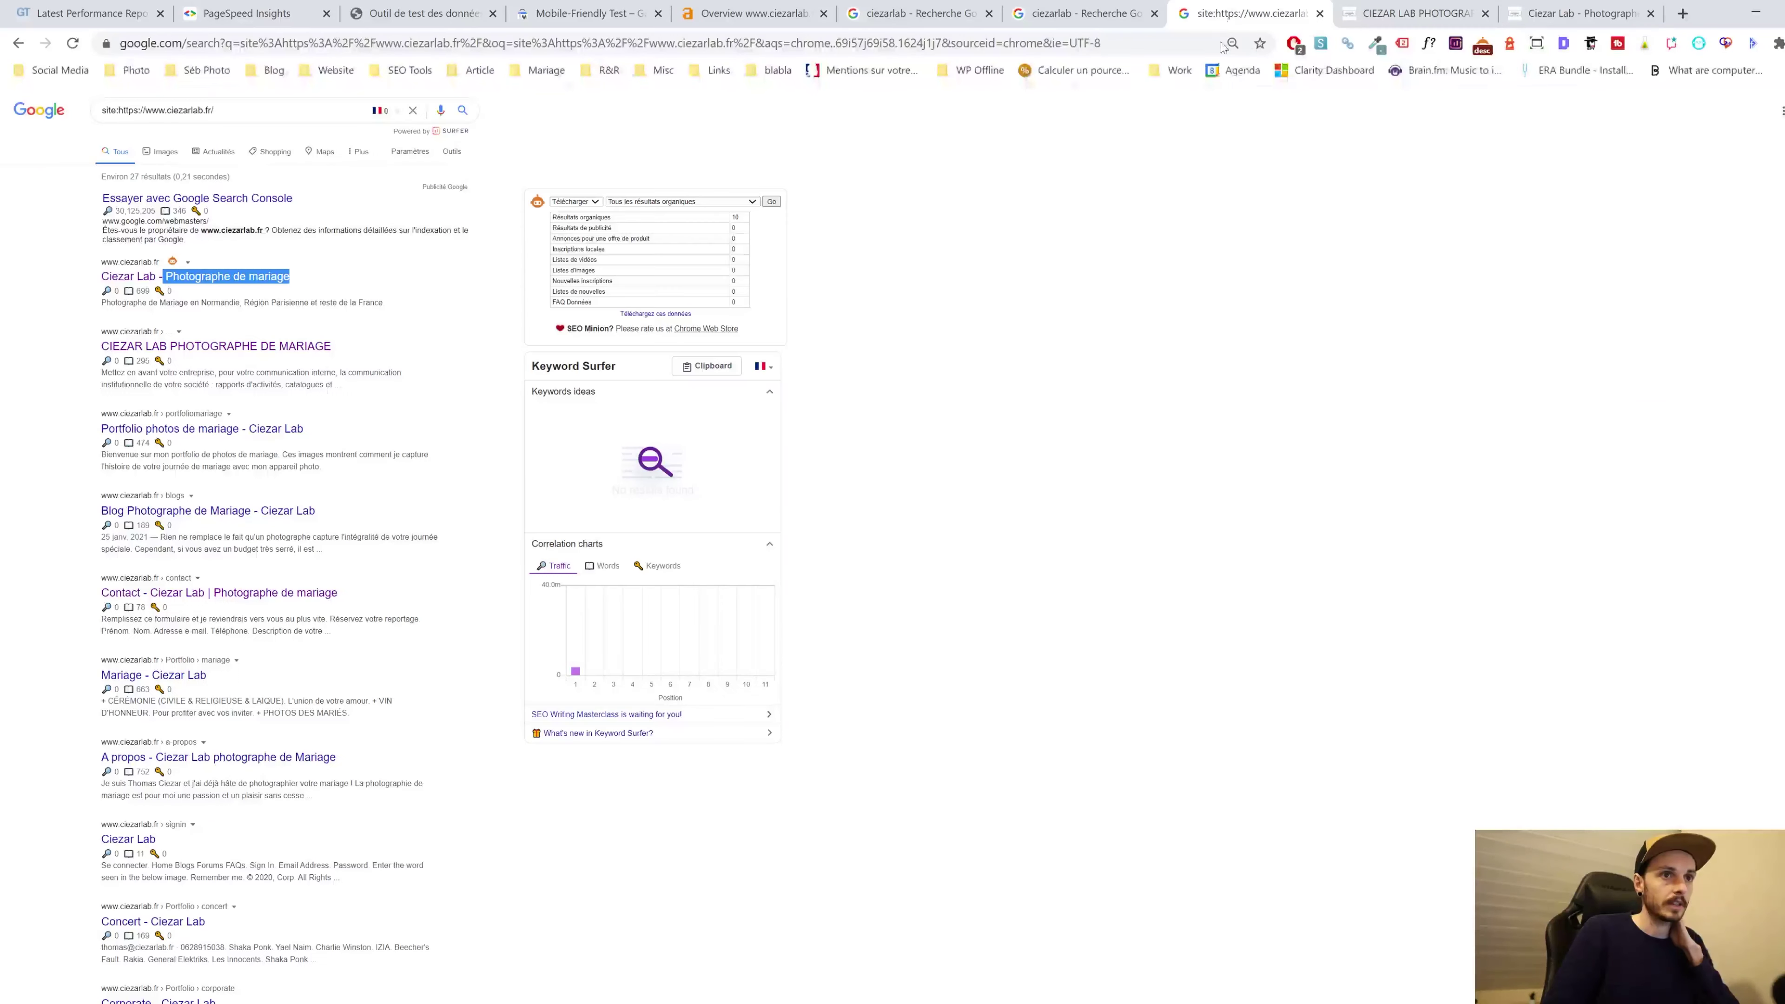
# Reload the root ciezarlab.fr homepage and examine its wedding photography content
pyautogui.click(1561, 5)
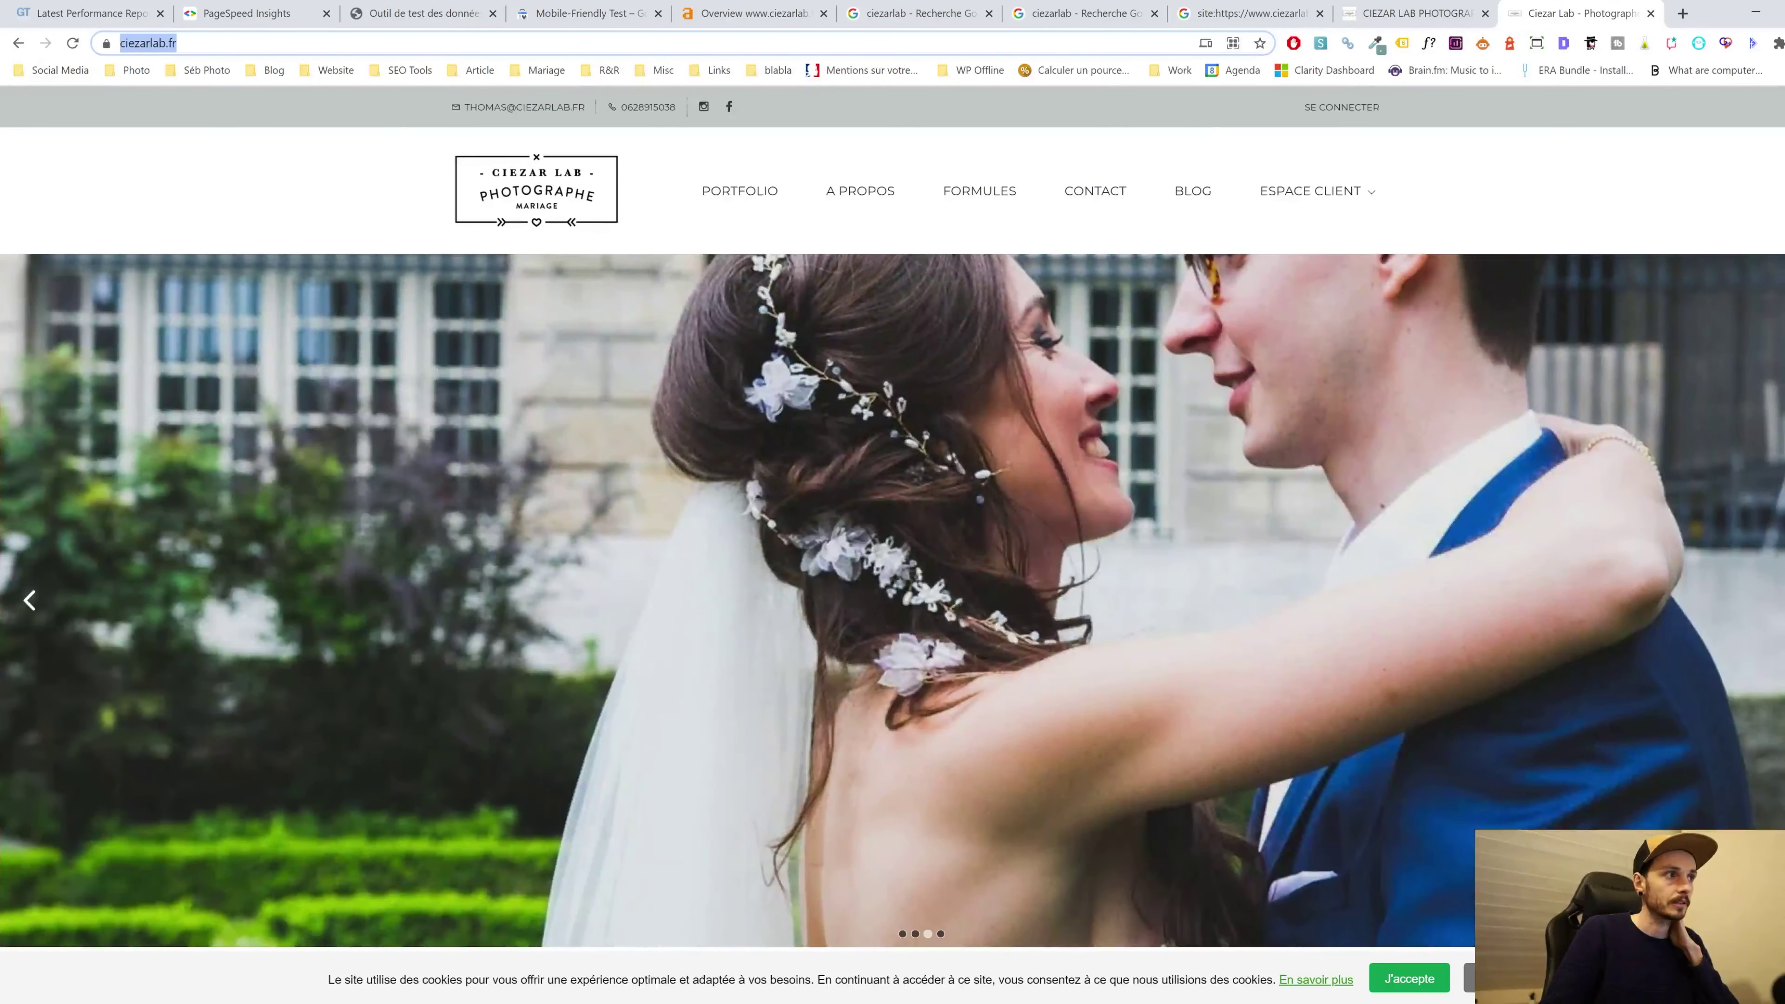
pyautogui.press('Return')
pyautogui.scroll(-2, 892, 516)
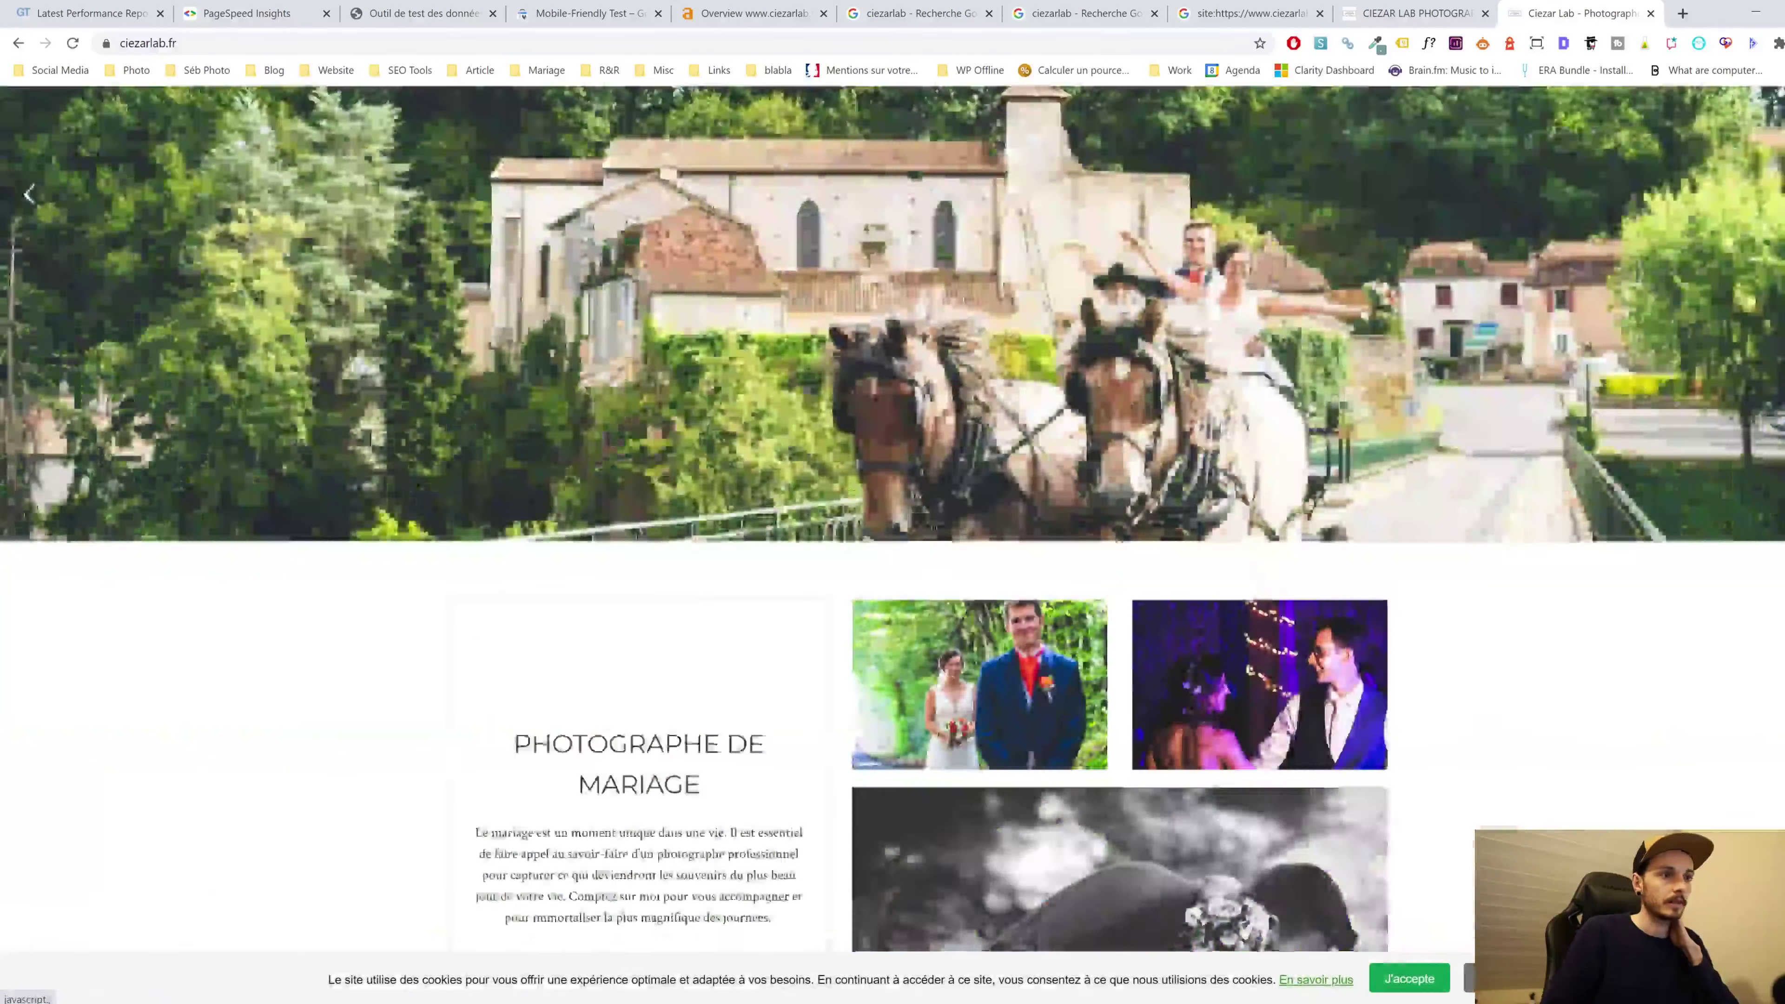
pyautogui.scroll(-9, 1081, 402)
pyautogui.scroll(14, 1080, 402)
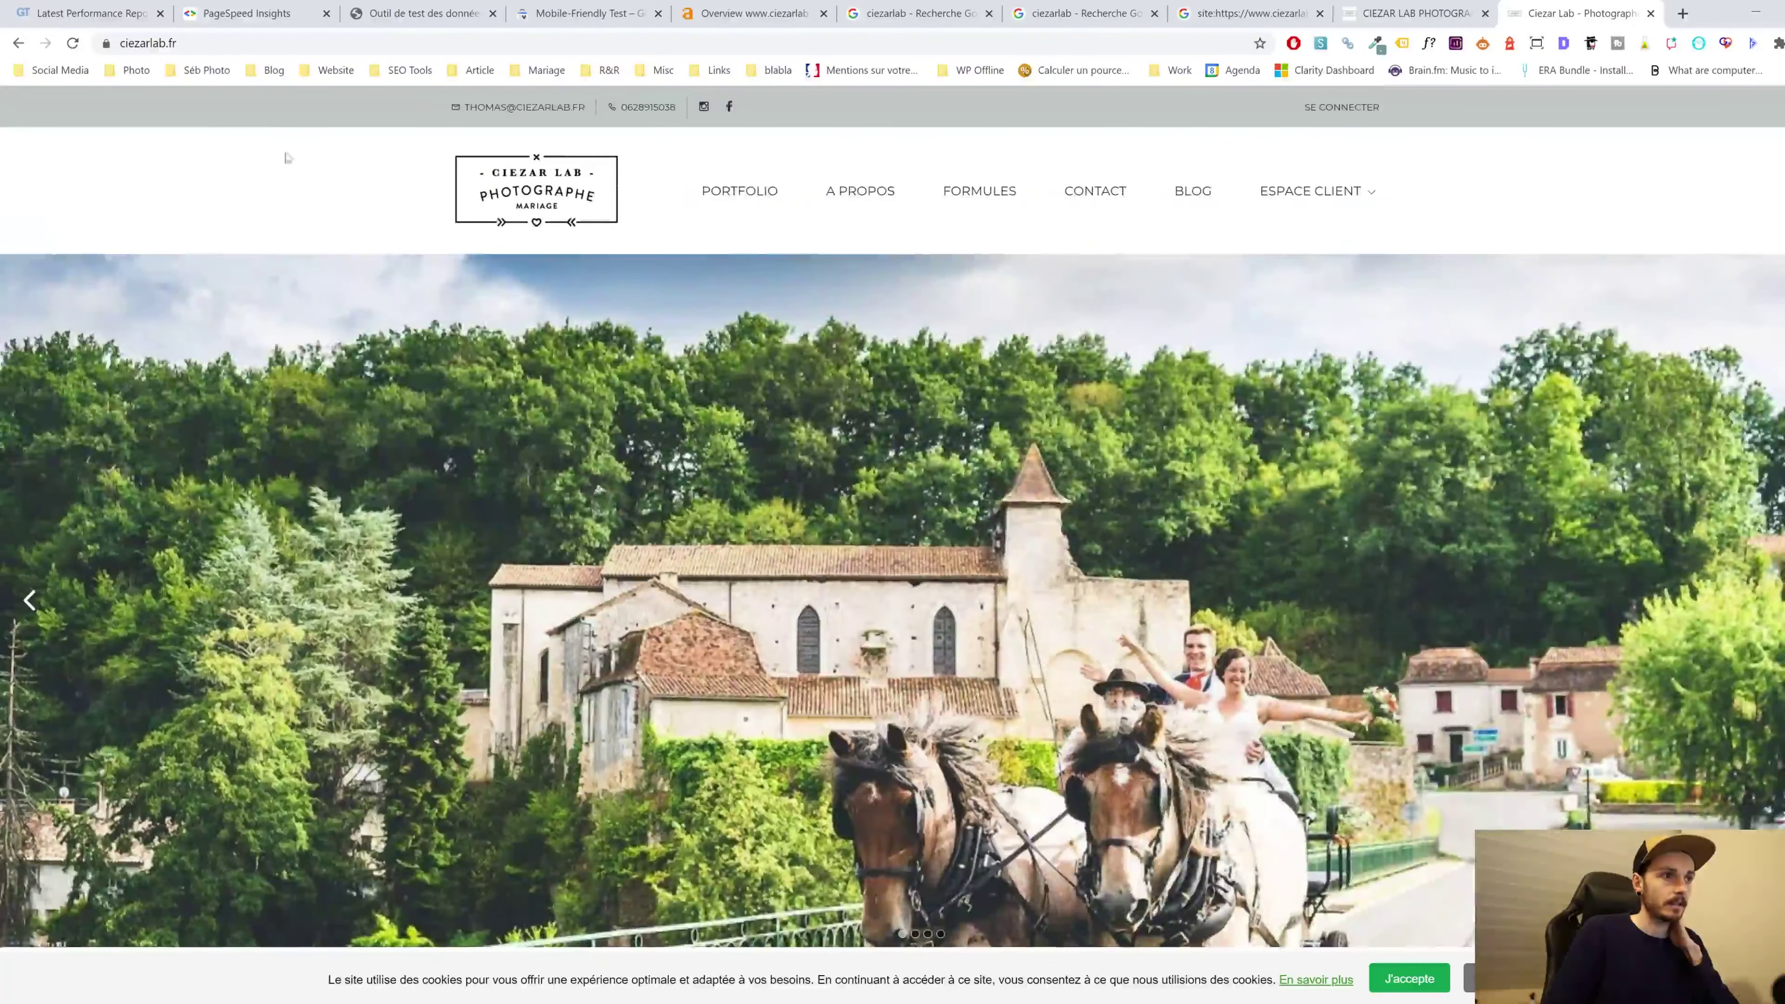
pyautogui.scroll(-10, 1307, 486)
pyautogui.scroll(5, 1307, 485)
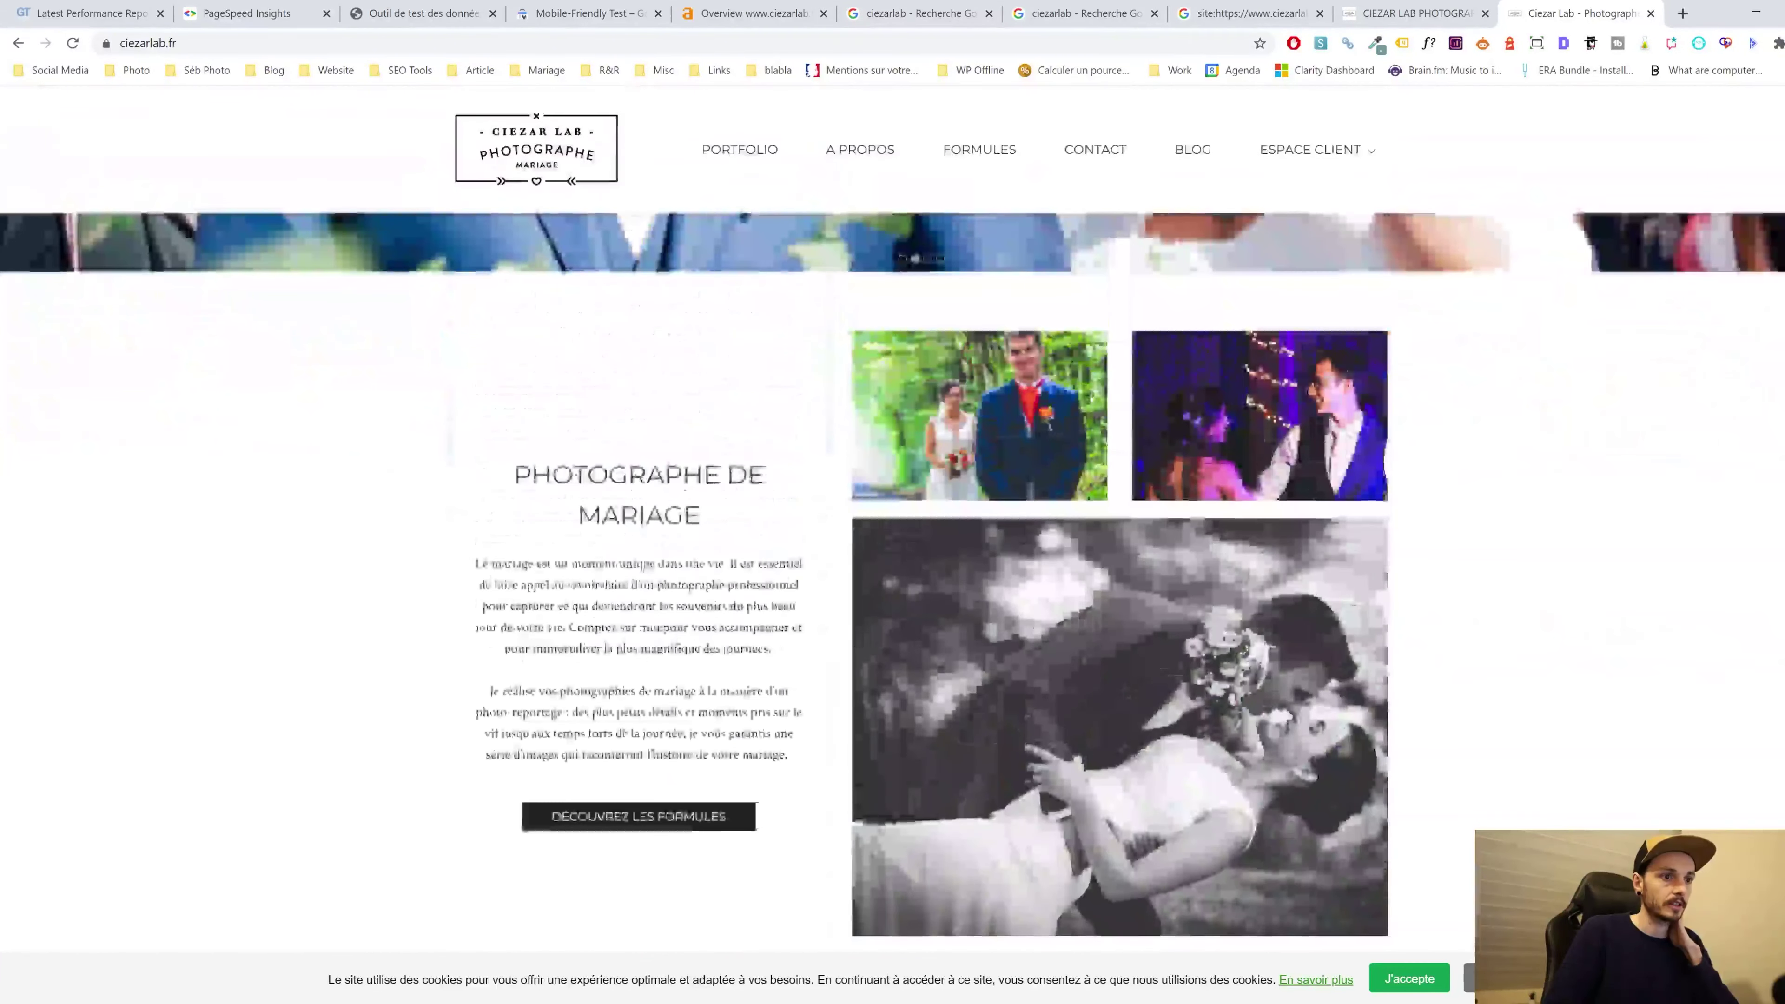
# Review the /home page's corporate photography and services sections and compare them with the root homepage
pyautogui.click(1409, 5)
pyautogui.scroll(5, 815, 344)
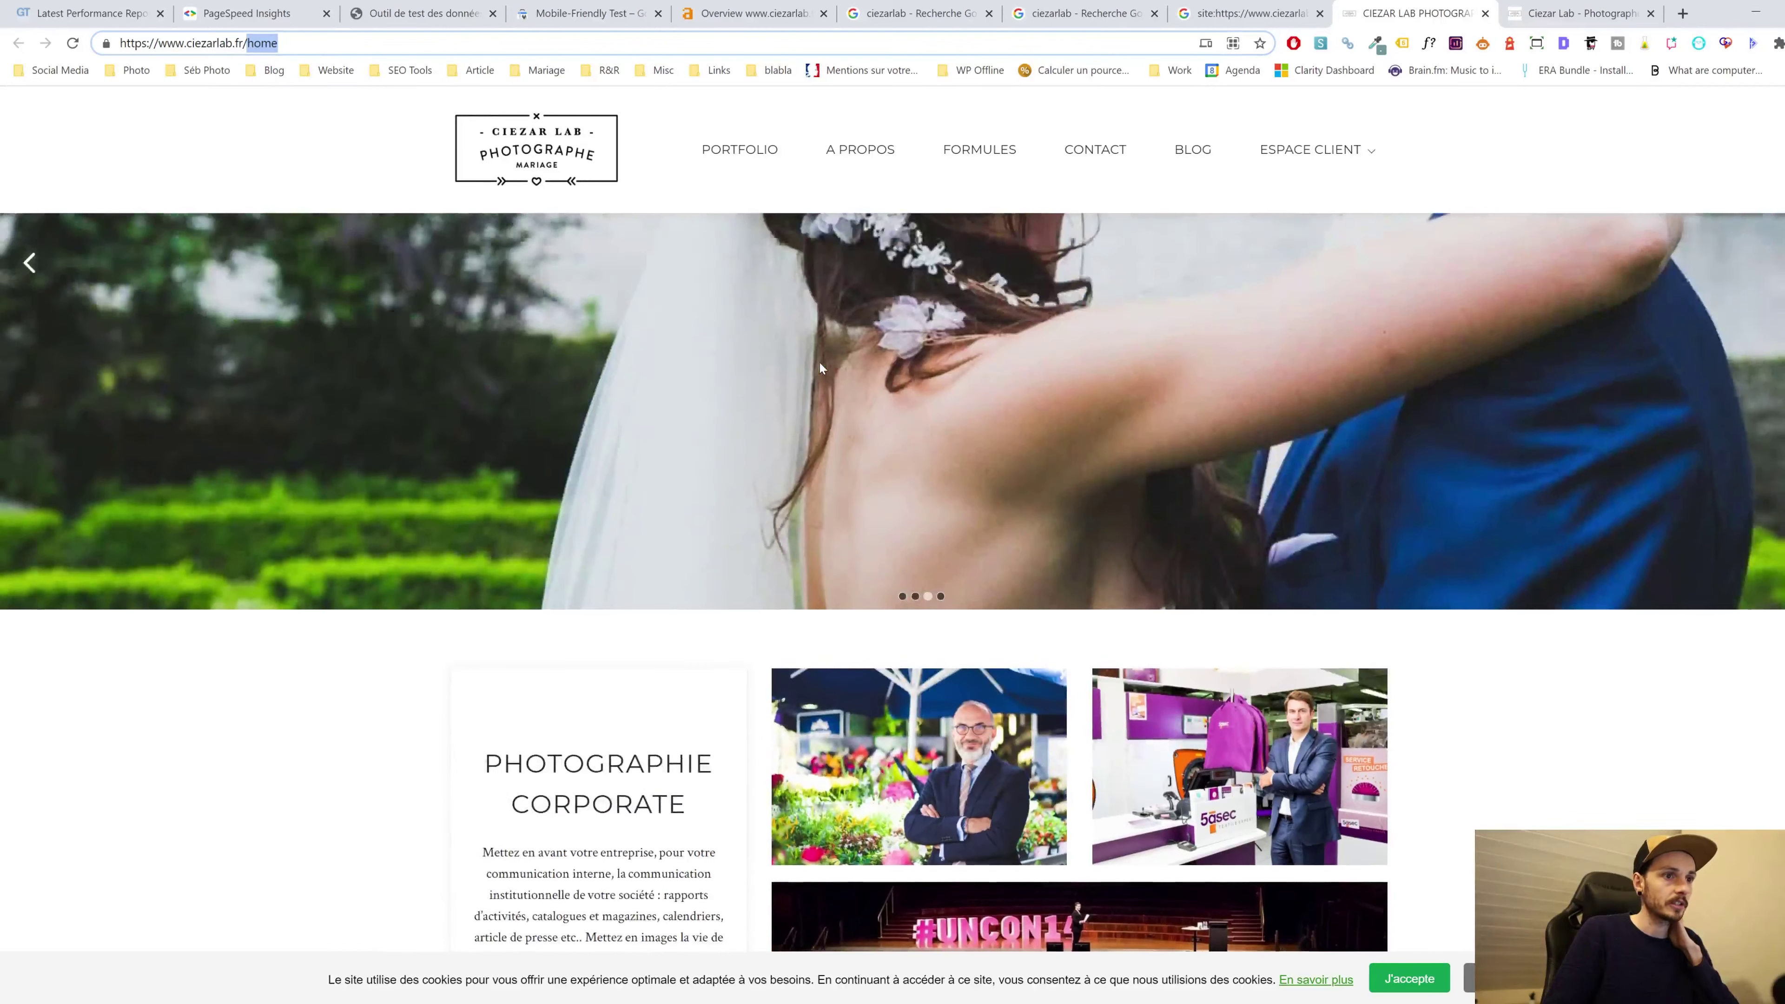
pyautogui.scroll(-9, 818, 361)
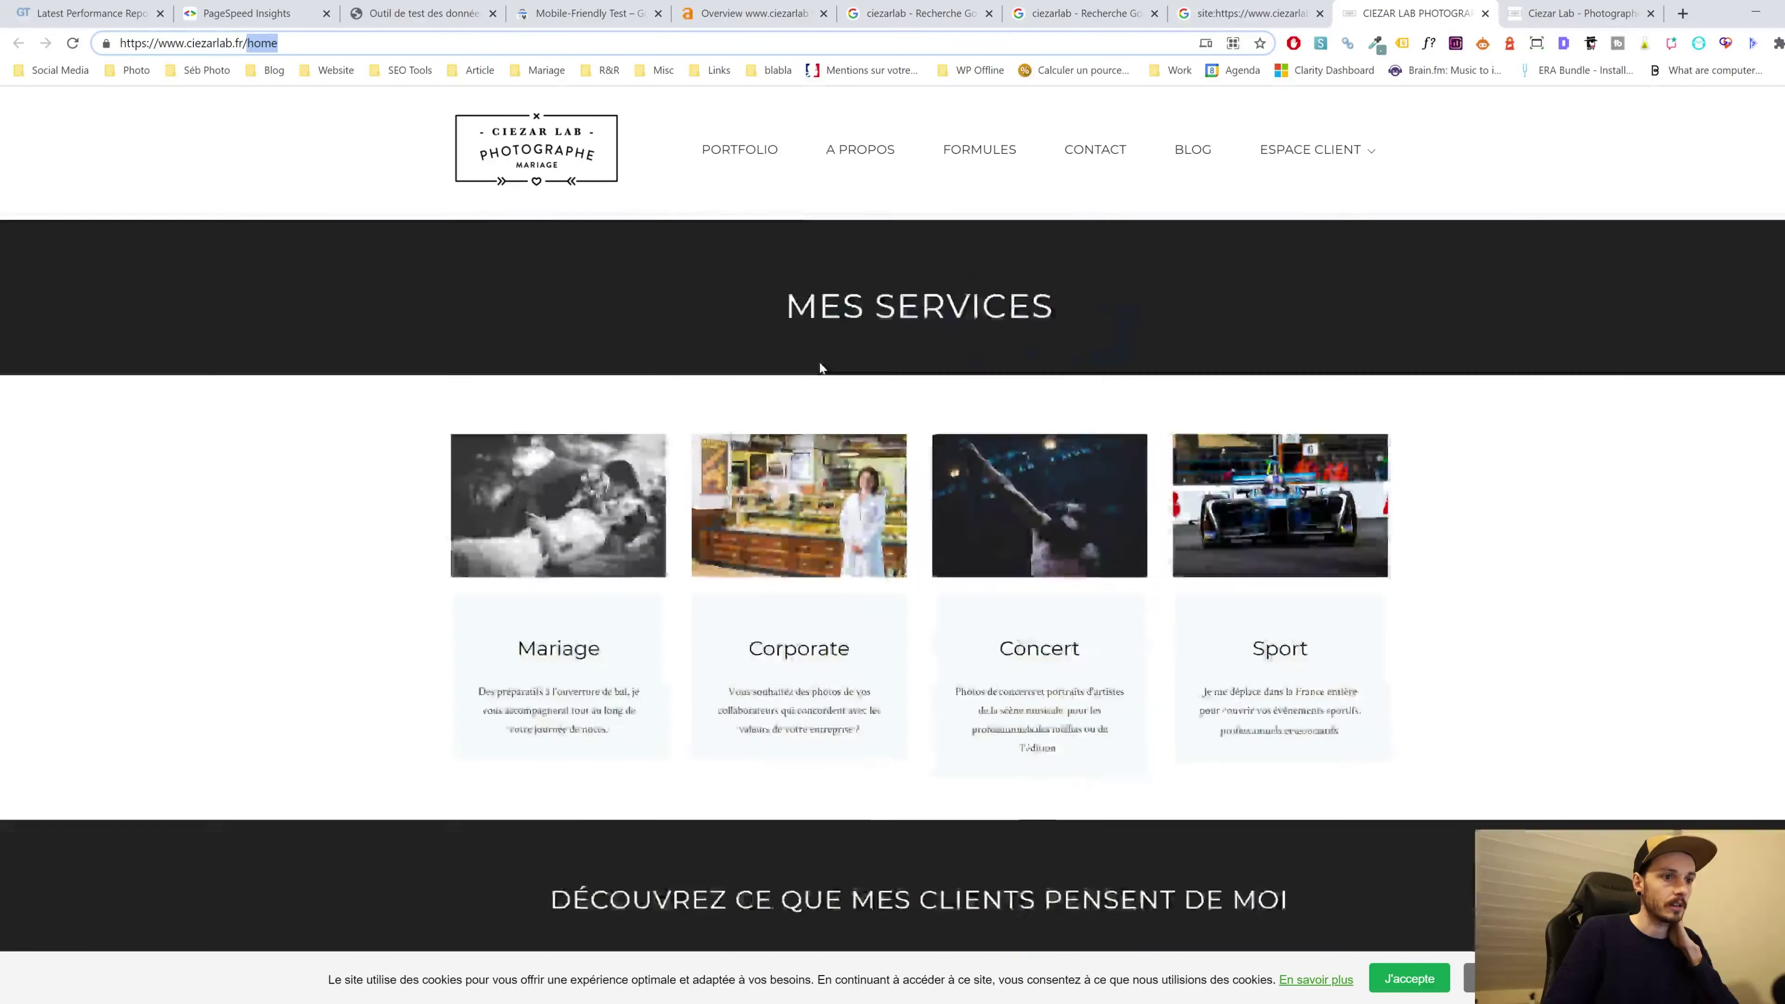
pyautogui.scroll(8, 821, 366)
pyautogui.scroll(-4, 822, 370)
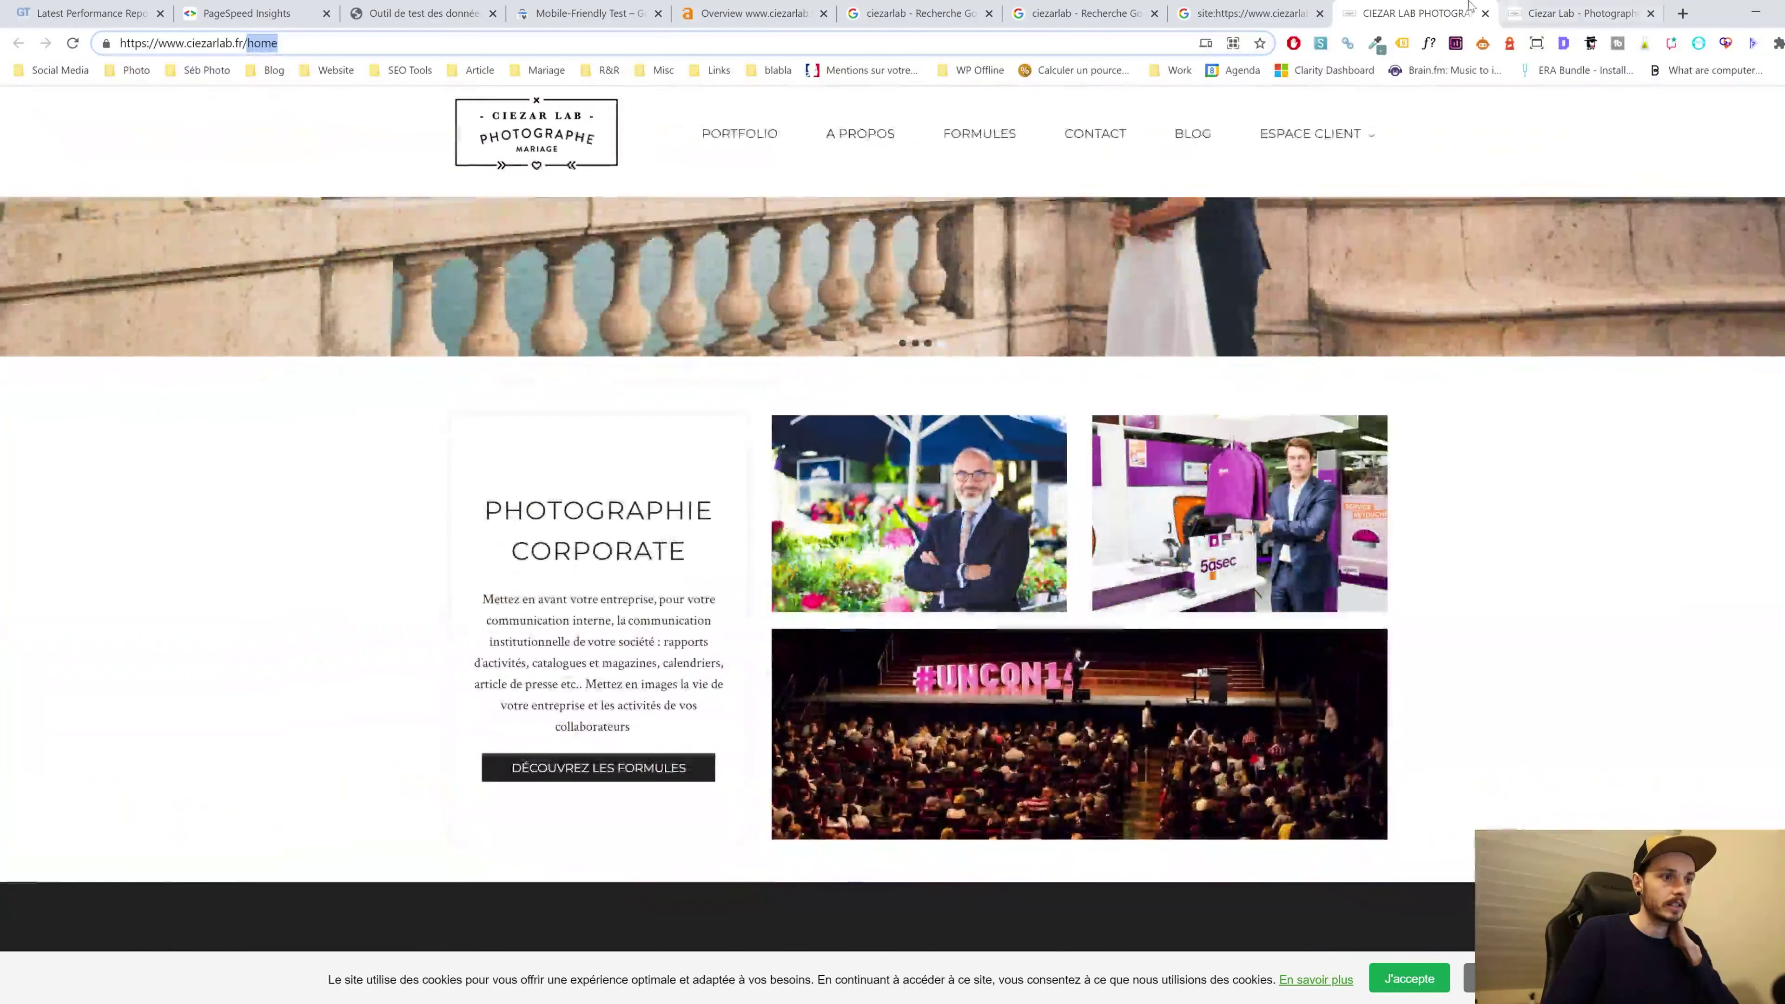
pyautogui.hotkey('ctrl', 'Tab')
pyautogui.scroll(-2, 1115, 527)
pyautogui.scroll(9, 1114, 527)
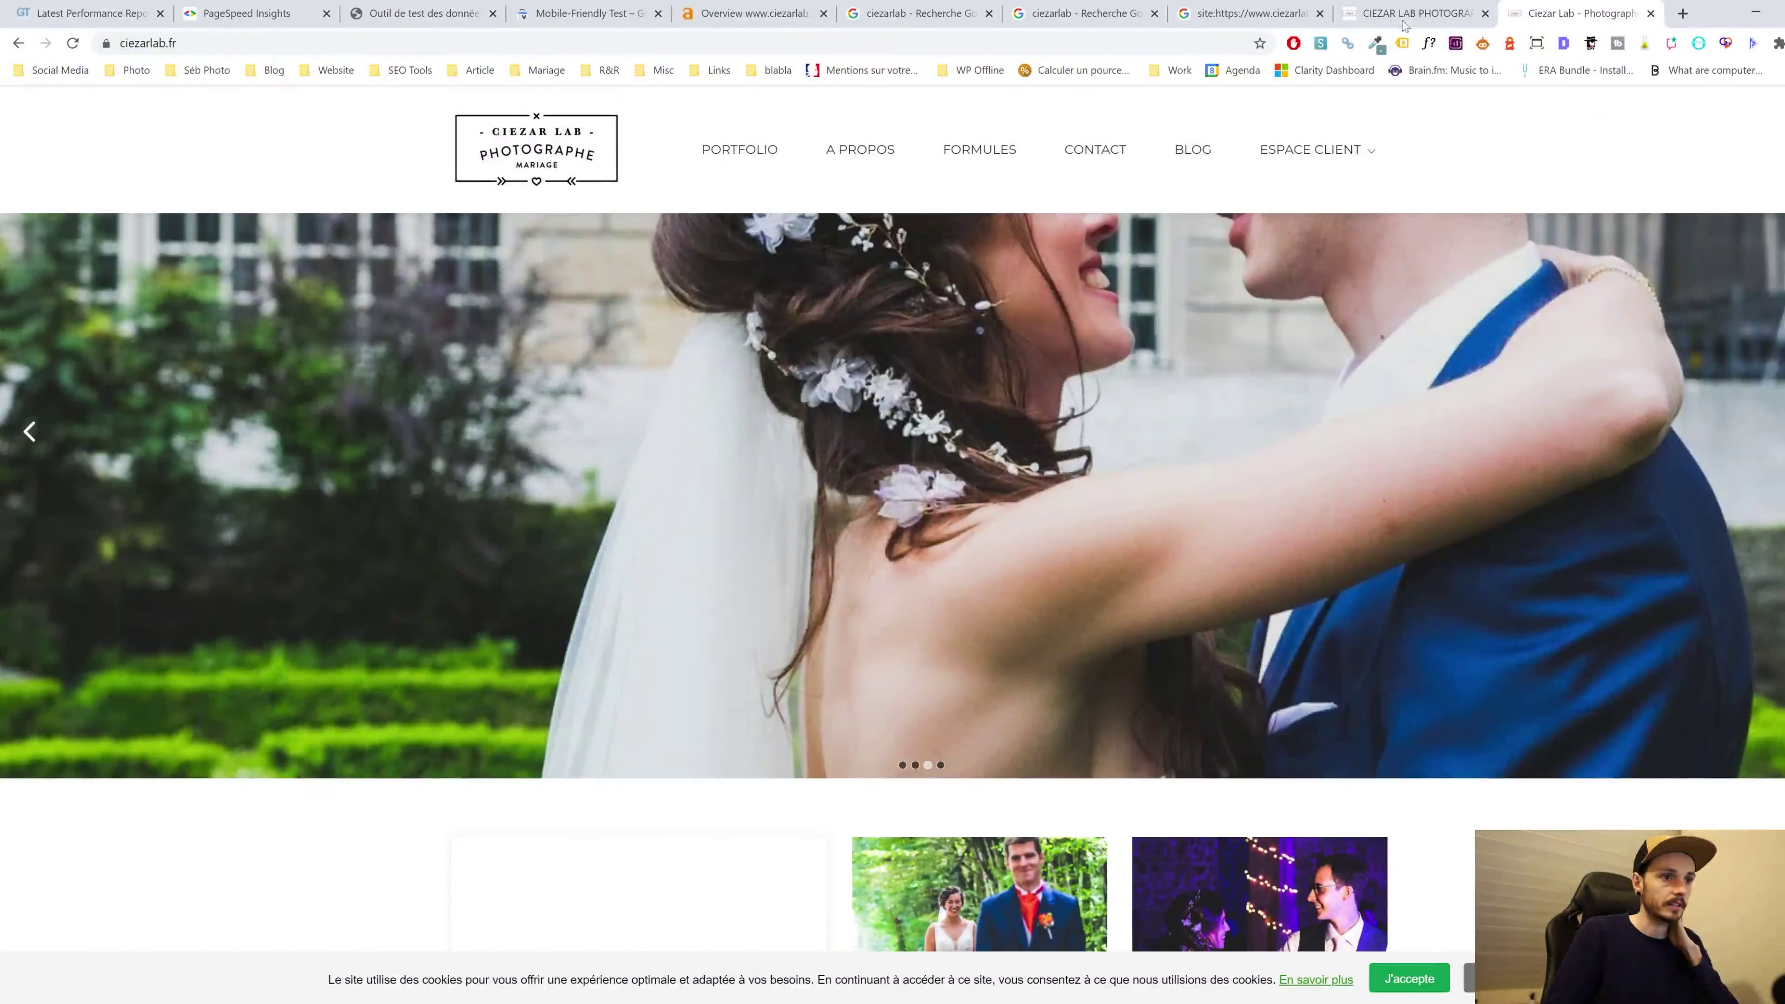
# Highlight the /home page's "PHOTOGRAPHIE CORPORATE" heading and compare the services sections of both homepage versions
pyautogui.hotkey('ctrl', 'shift', 'Tab')
pyautogui.scroll(-2, 1115, 523)
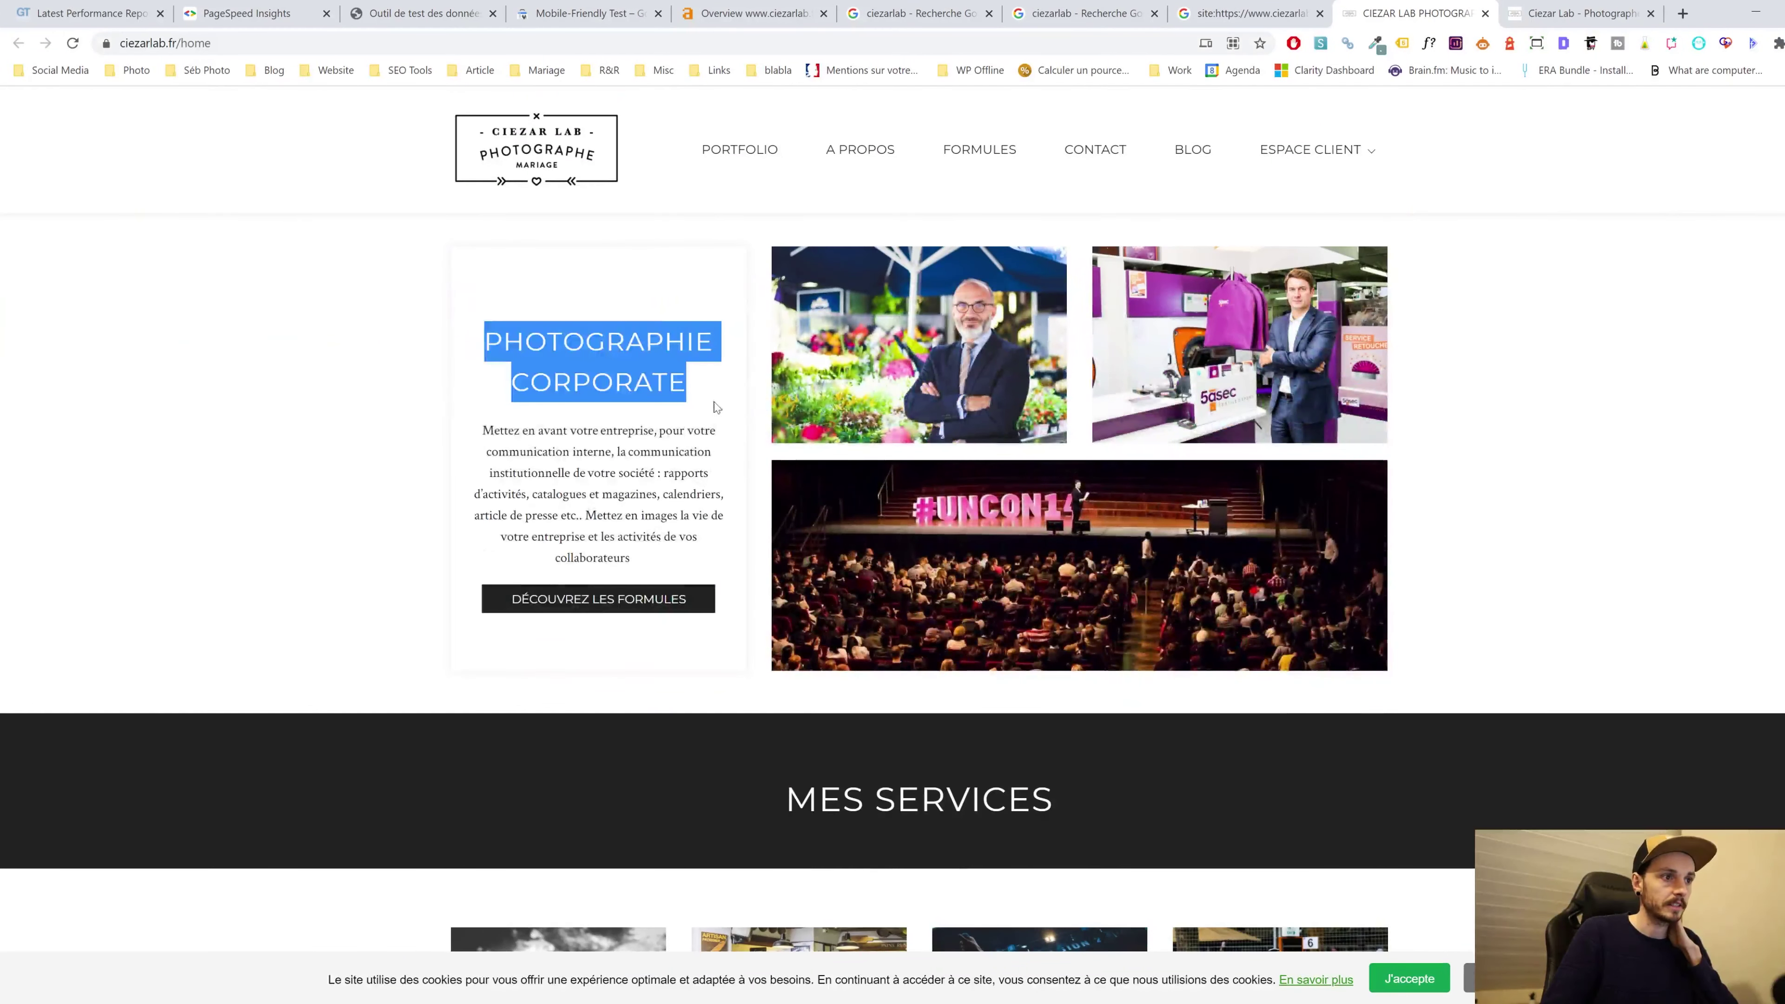
pyautogui.scroll(-4, 753, 426)
pyautogui.scroll(-4, 753, 427)
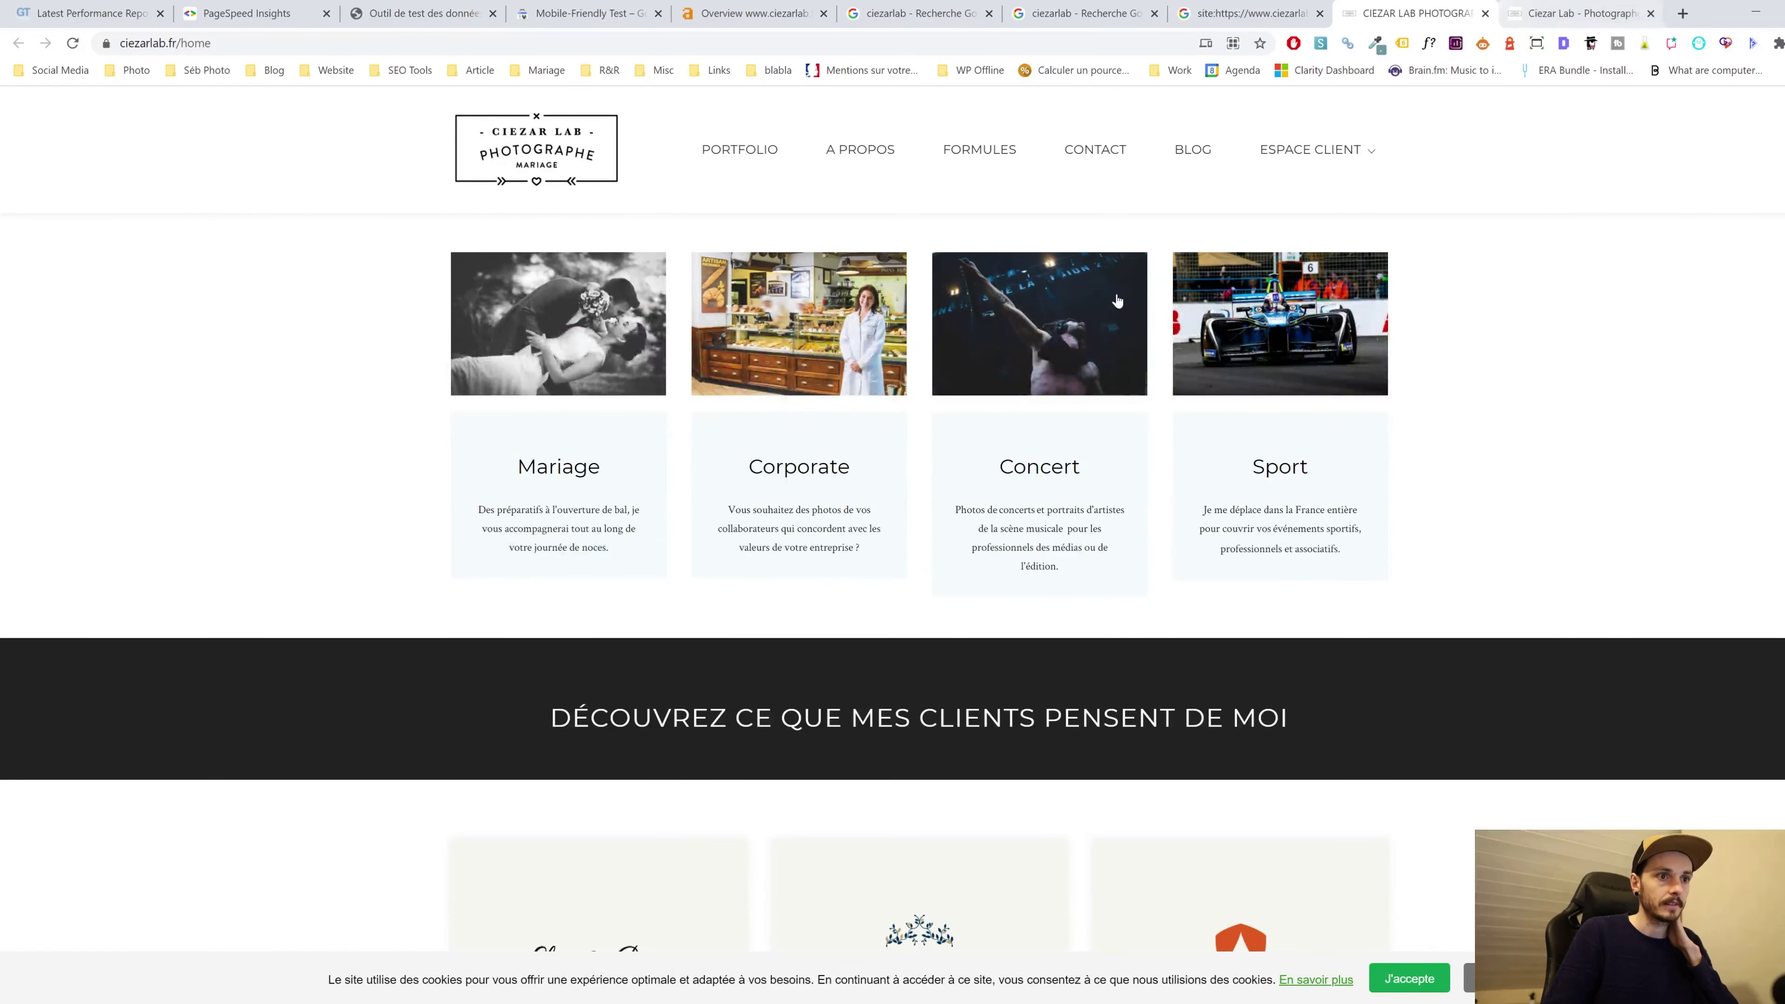
pyautogui.hotkey('ctrl', 'Tab')
pyautogui.scroll(-10, 892, 492)
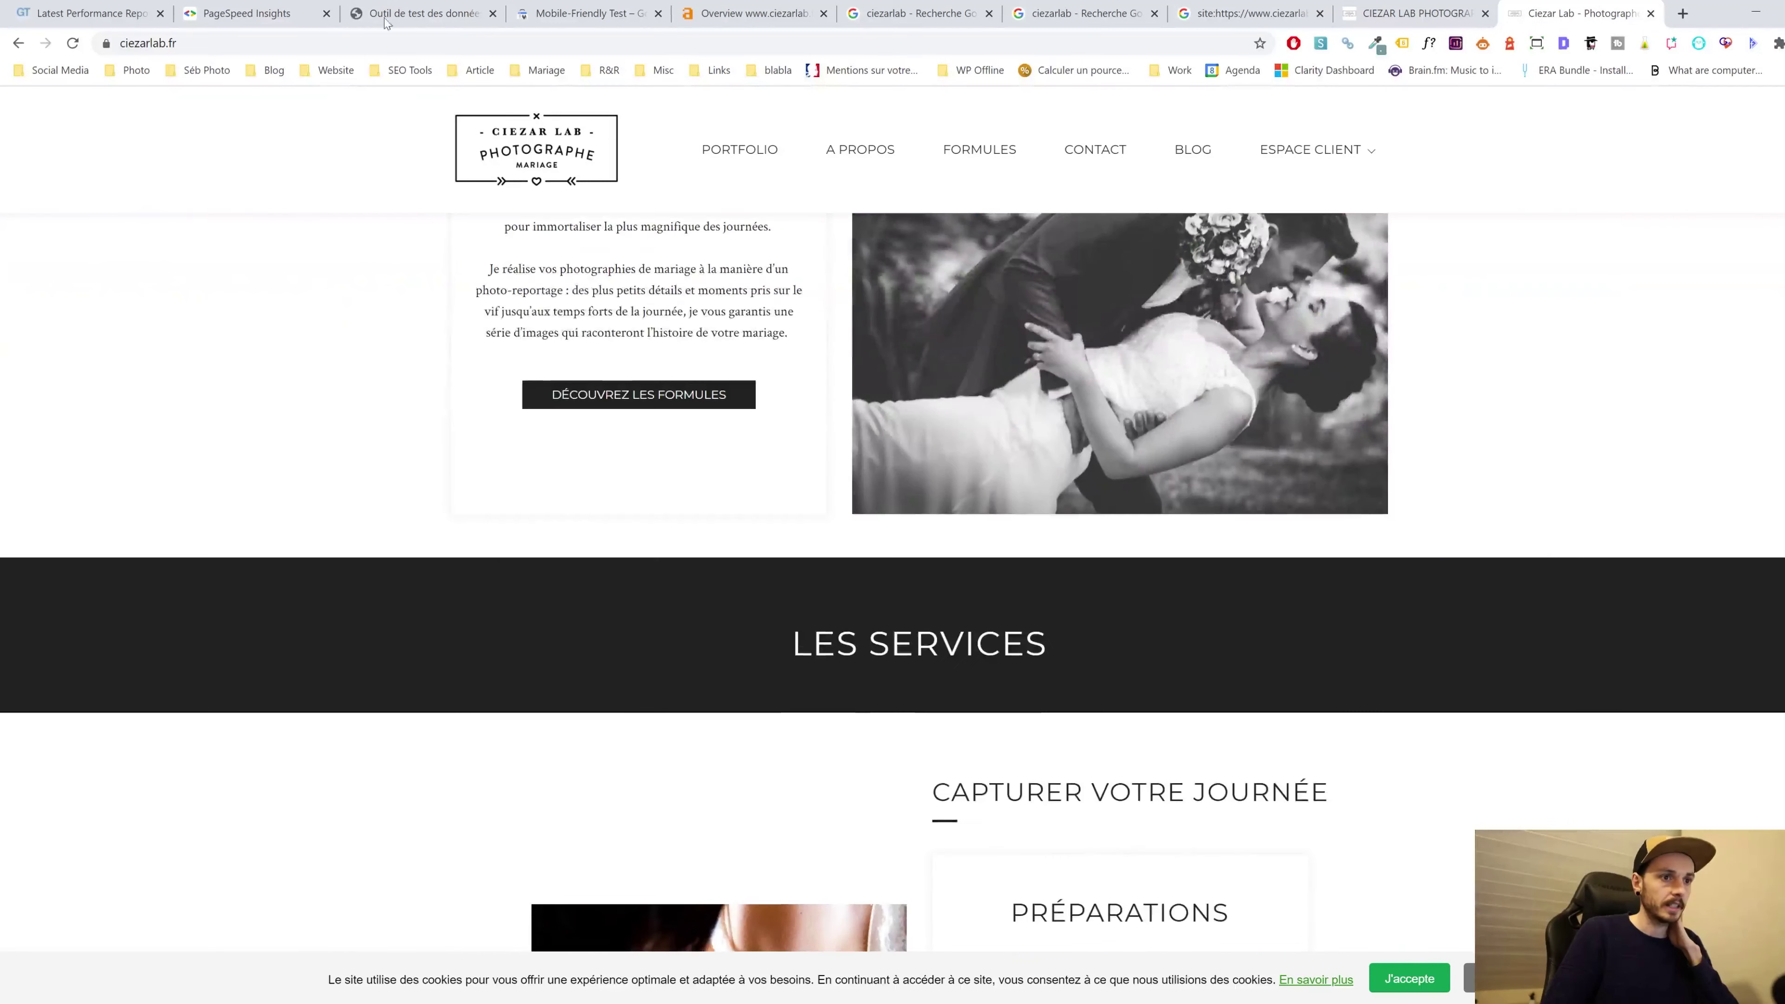
# Inspect the HTML heading tag behind the /home page's "Photographie Corporate" title and close the inspector
pyautogui.click(1354, 12)
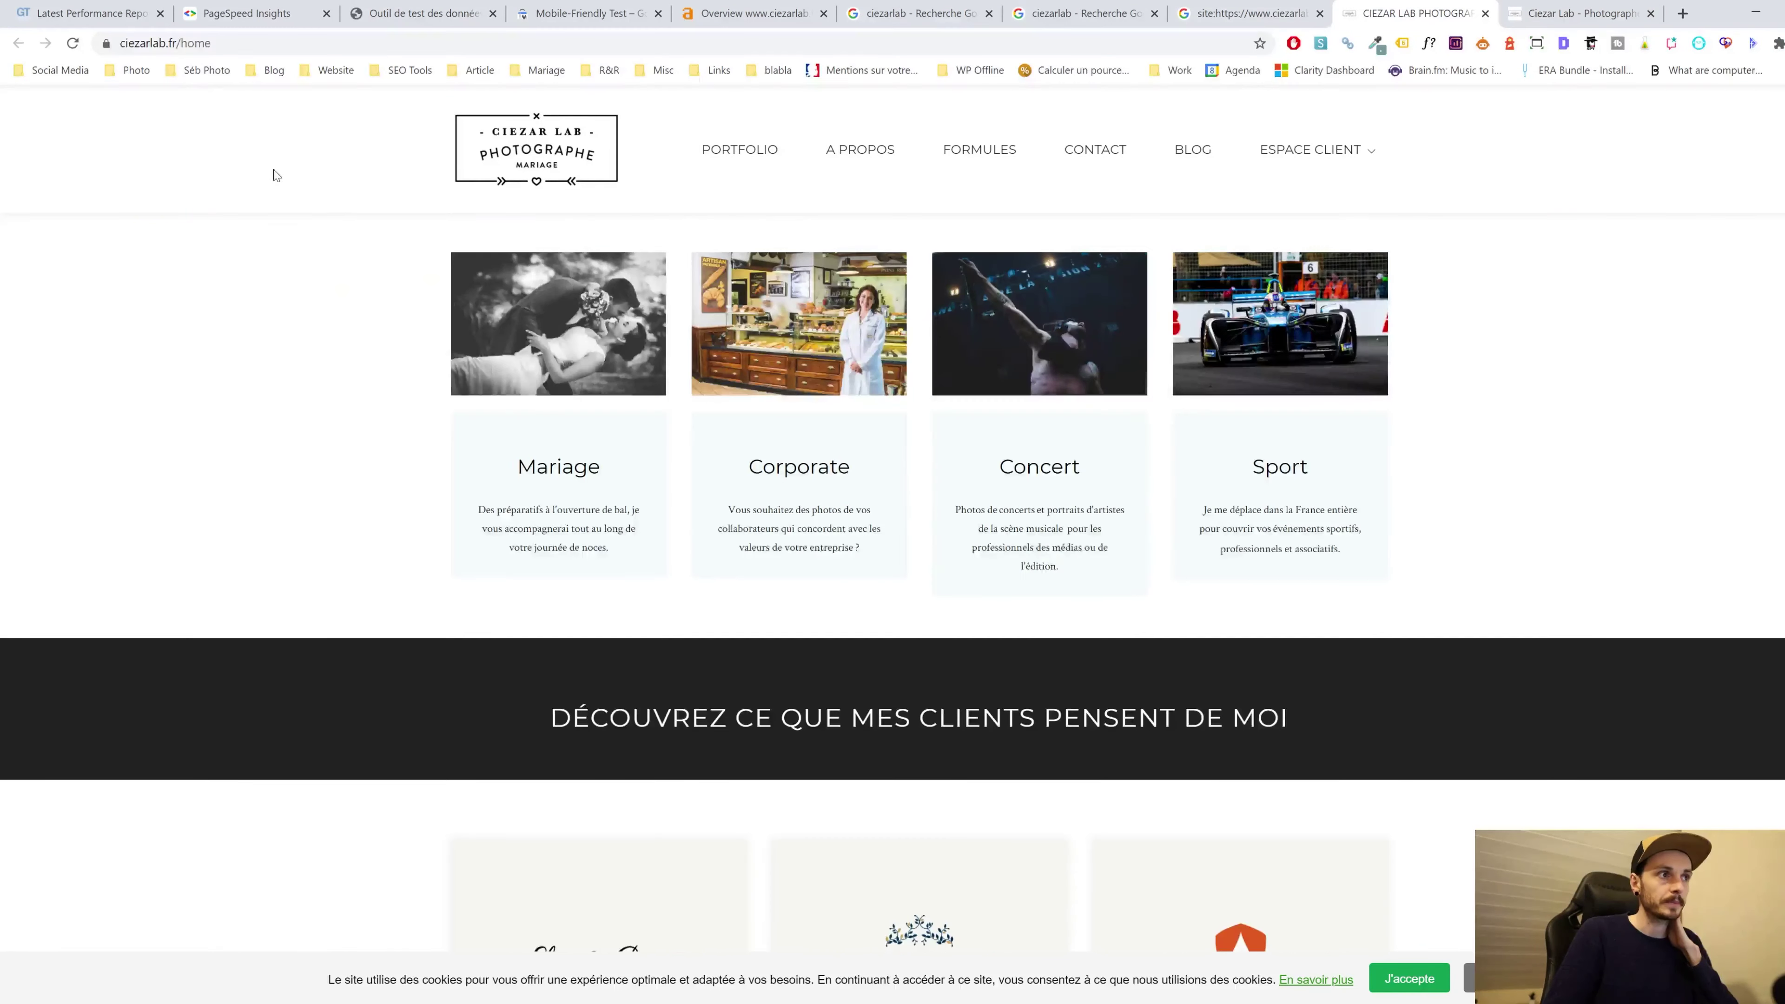
pyautogui.scroll(8, 892, 492)
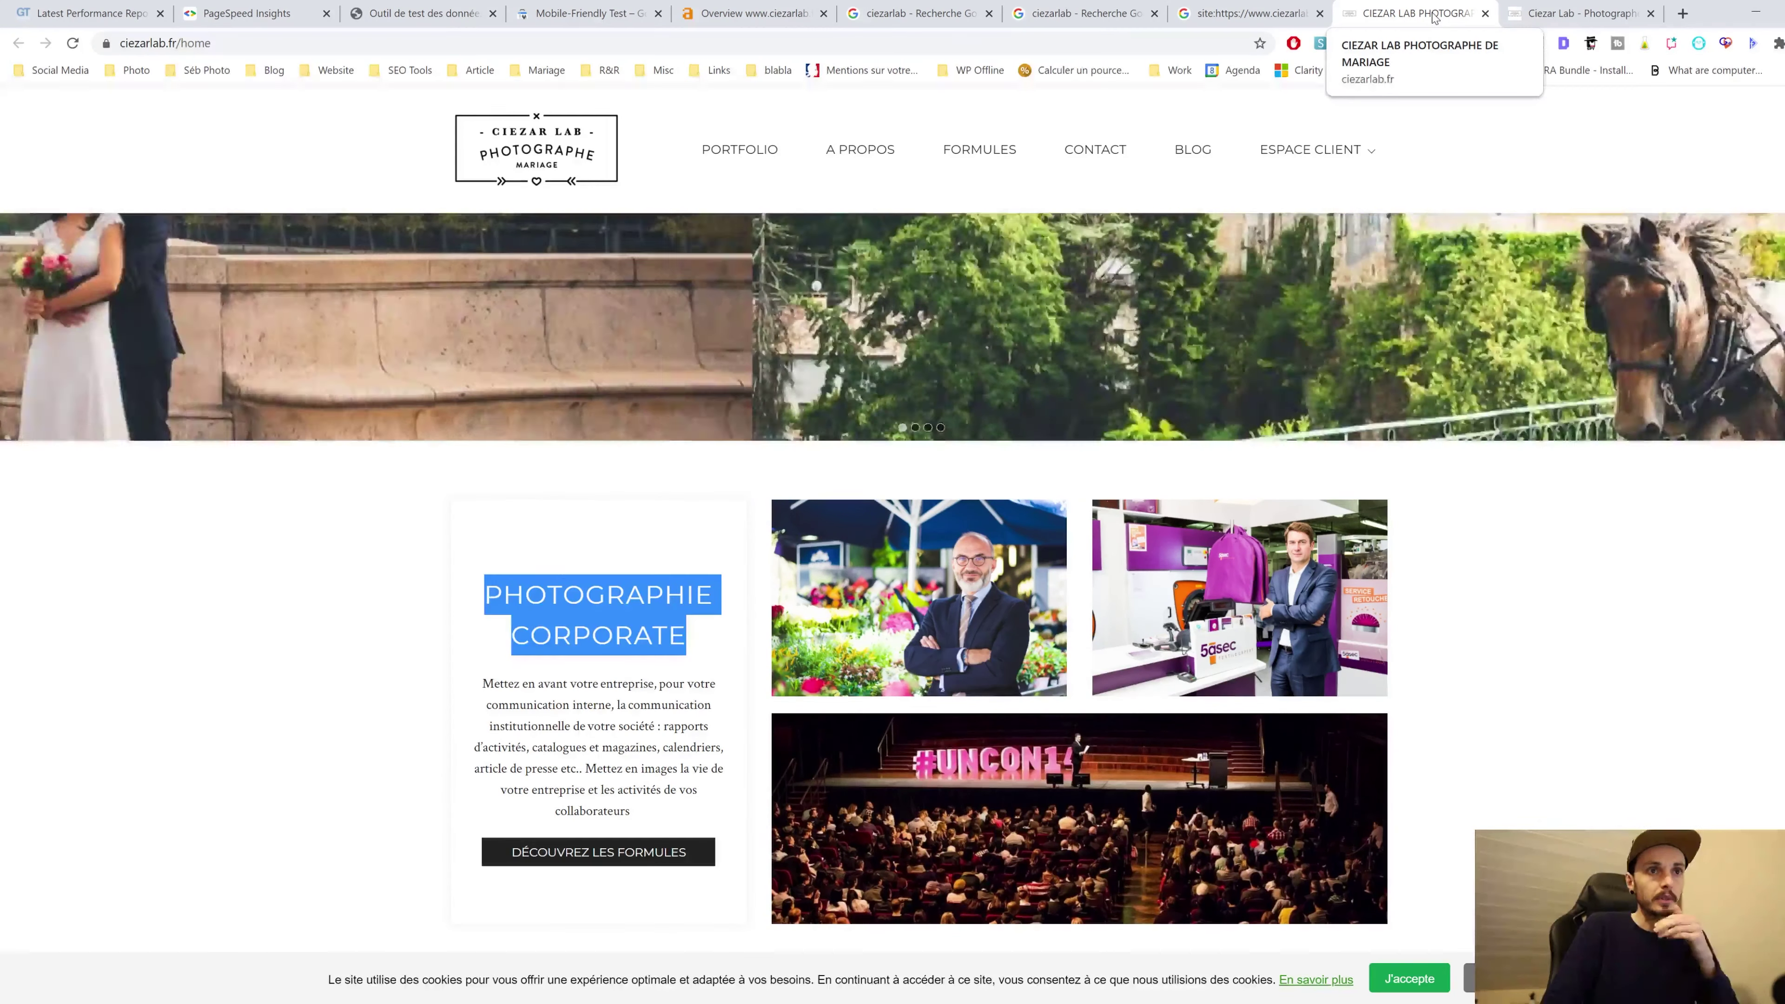
pyautogui.moveTo(668, 635); pyautogui.dragTo(573, 703)
pyautogui.click(709, 727)
pyautogui.moveTo(708, 727); pyautogui.dragTo(481, 665)
pyautogui.rightClick(592, 702)
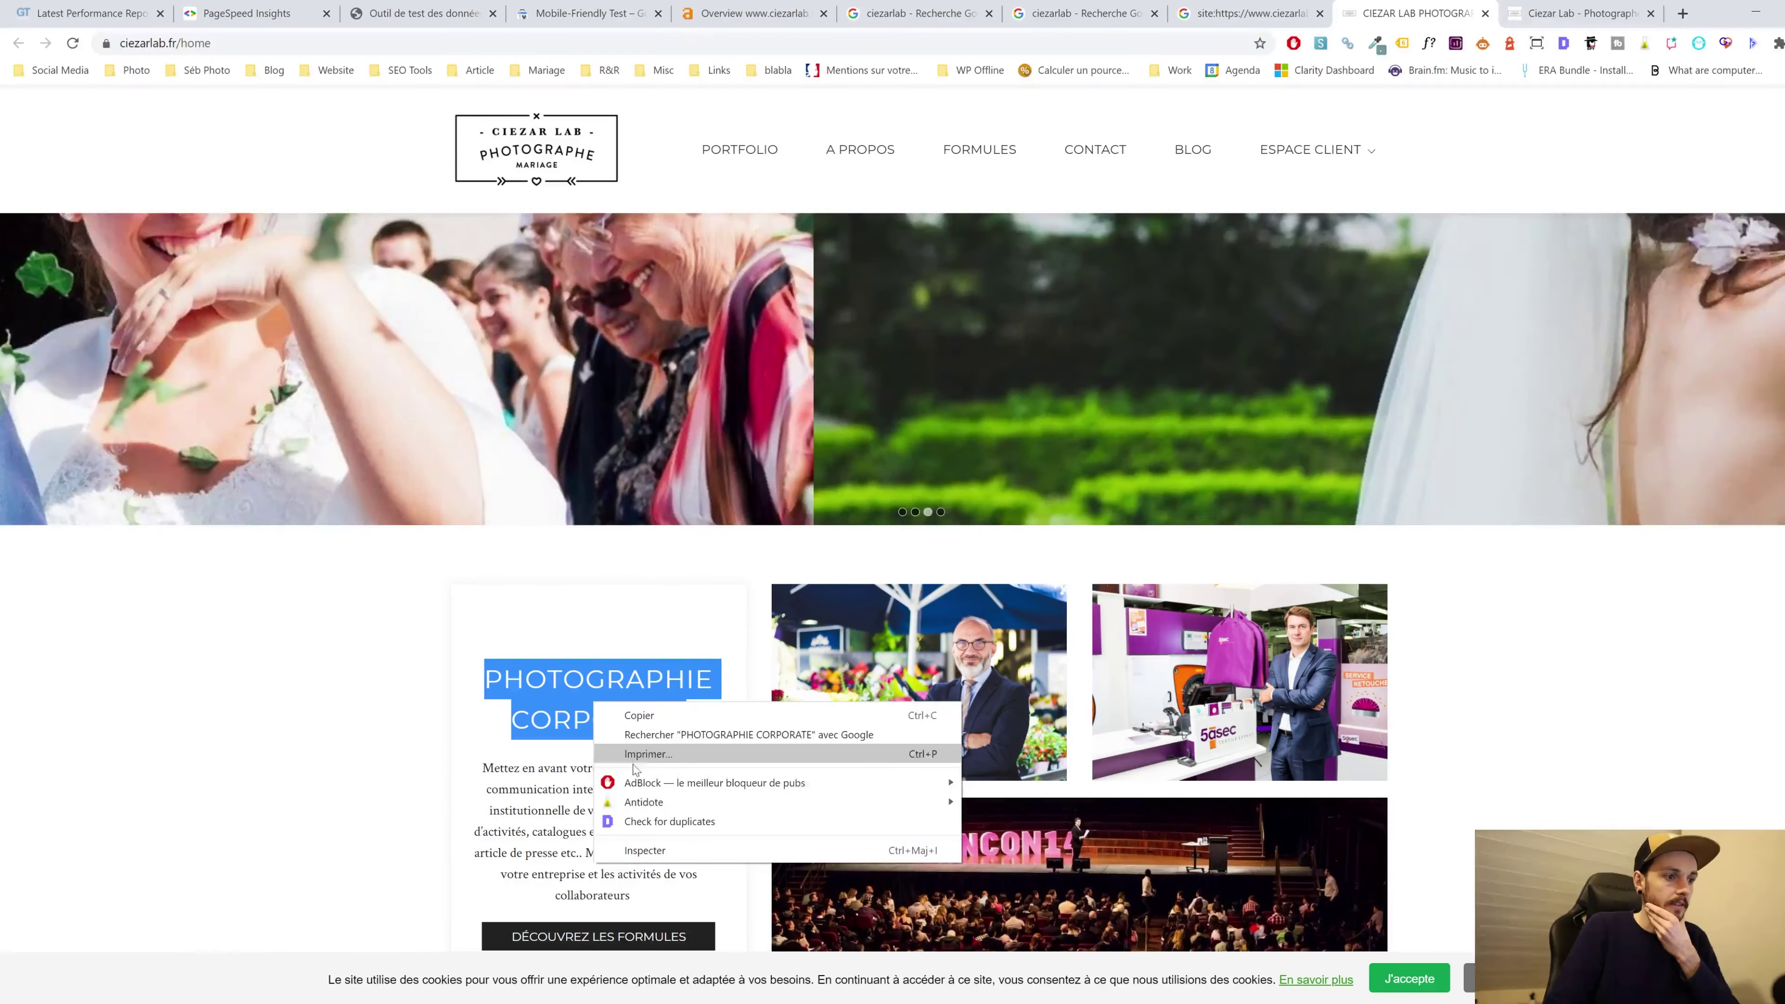
pyautogui.click(633, 855)
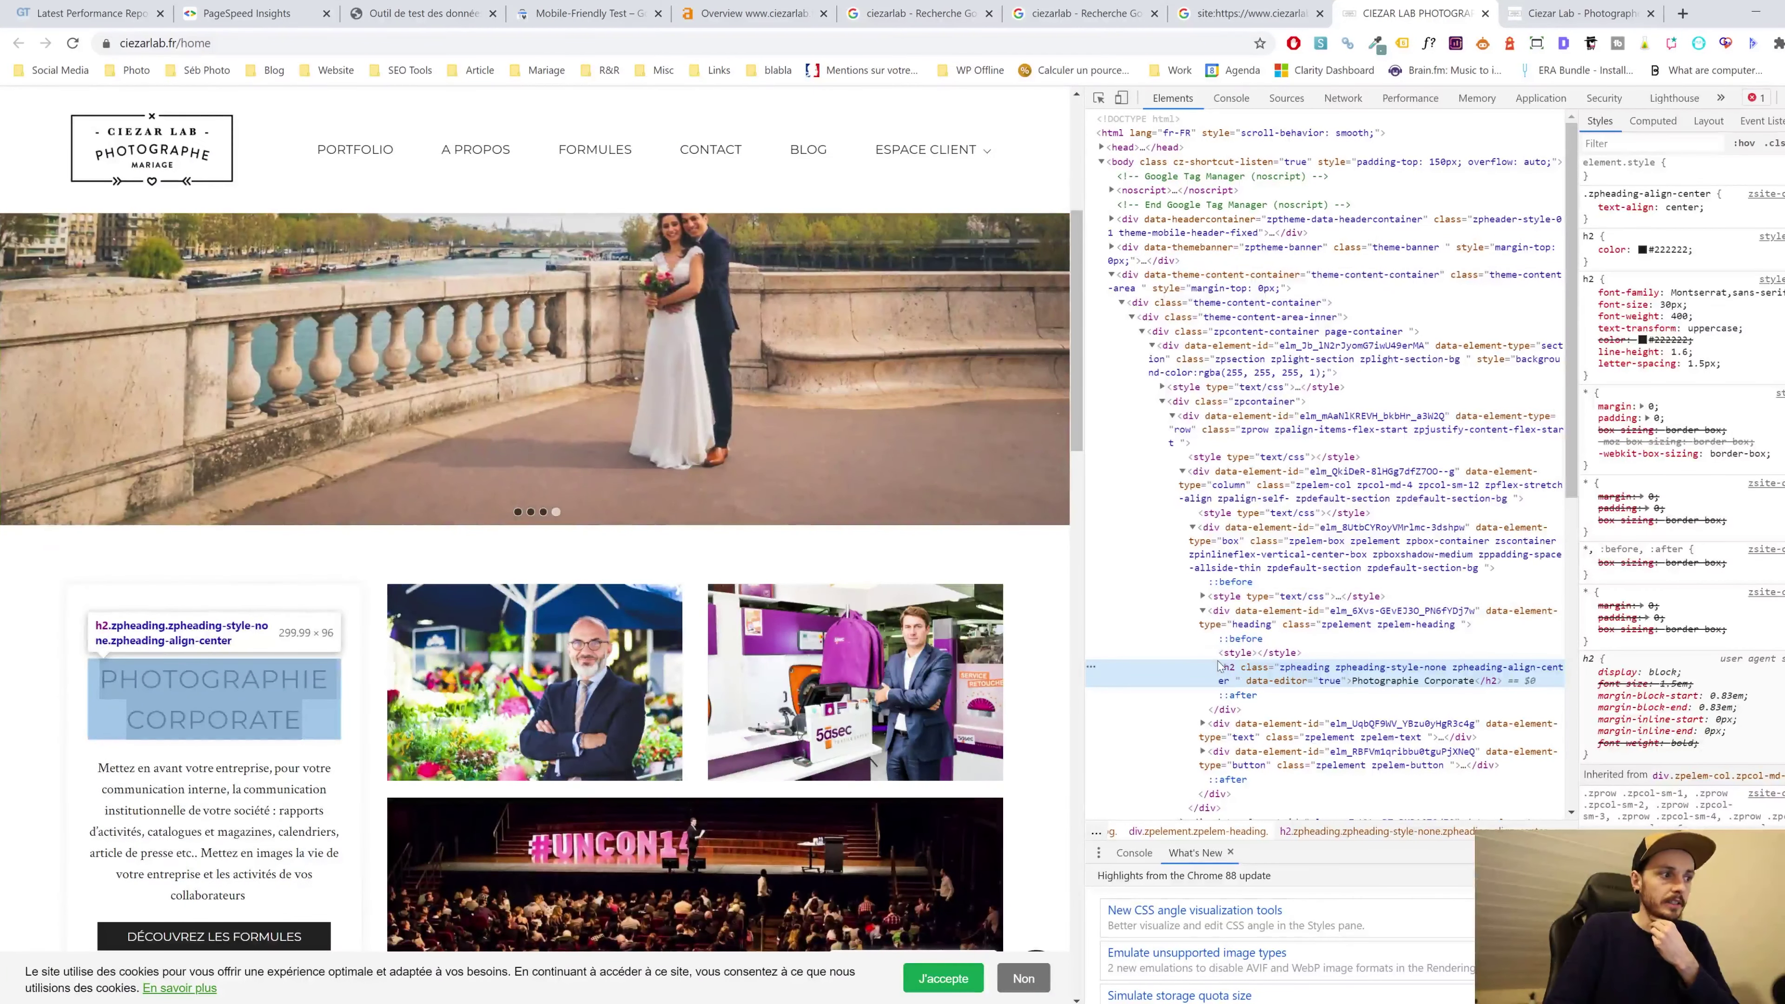
pyautogui.press('F12')
# Open the "Portfolio photos de mariage" search result in a new tab, skim its photo gallery and close it
pyautogui.click(1254, 12)
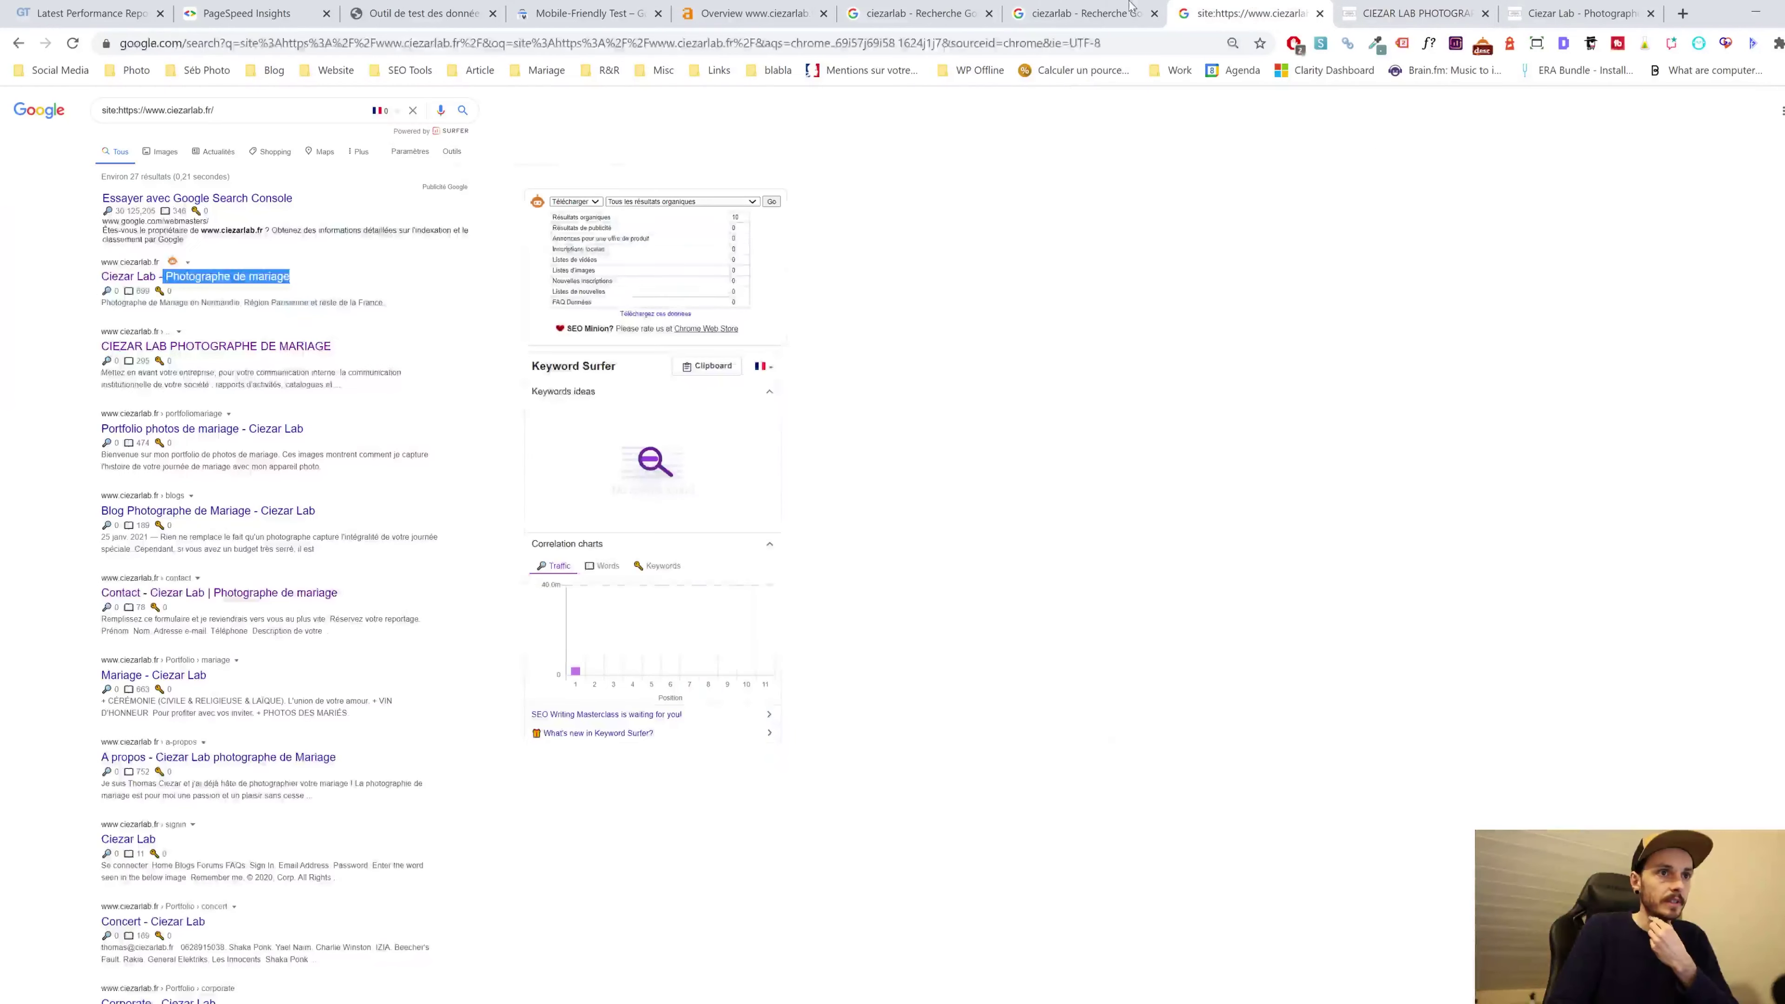
pyautogui.click(47, 299)
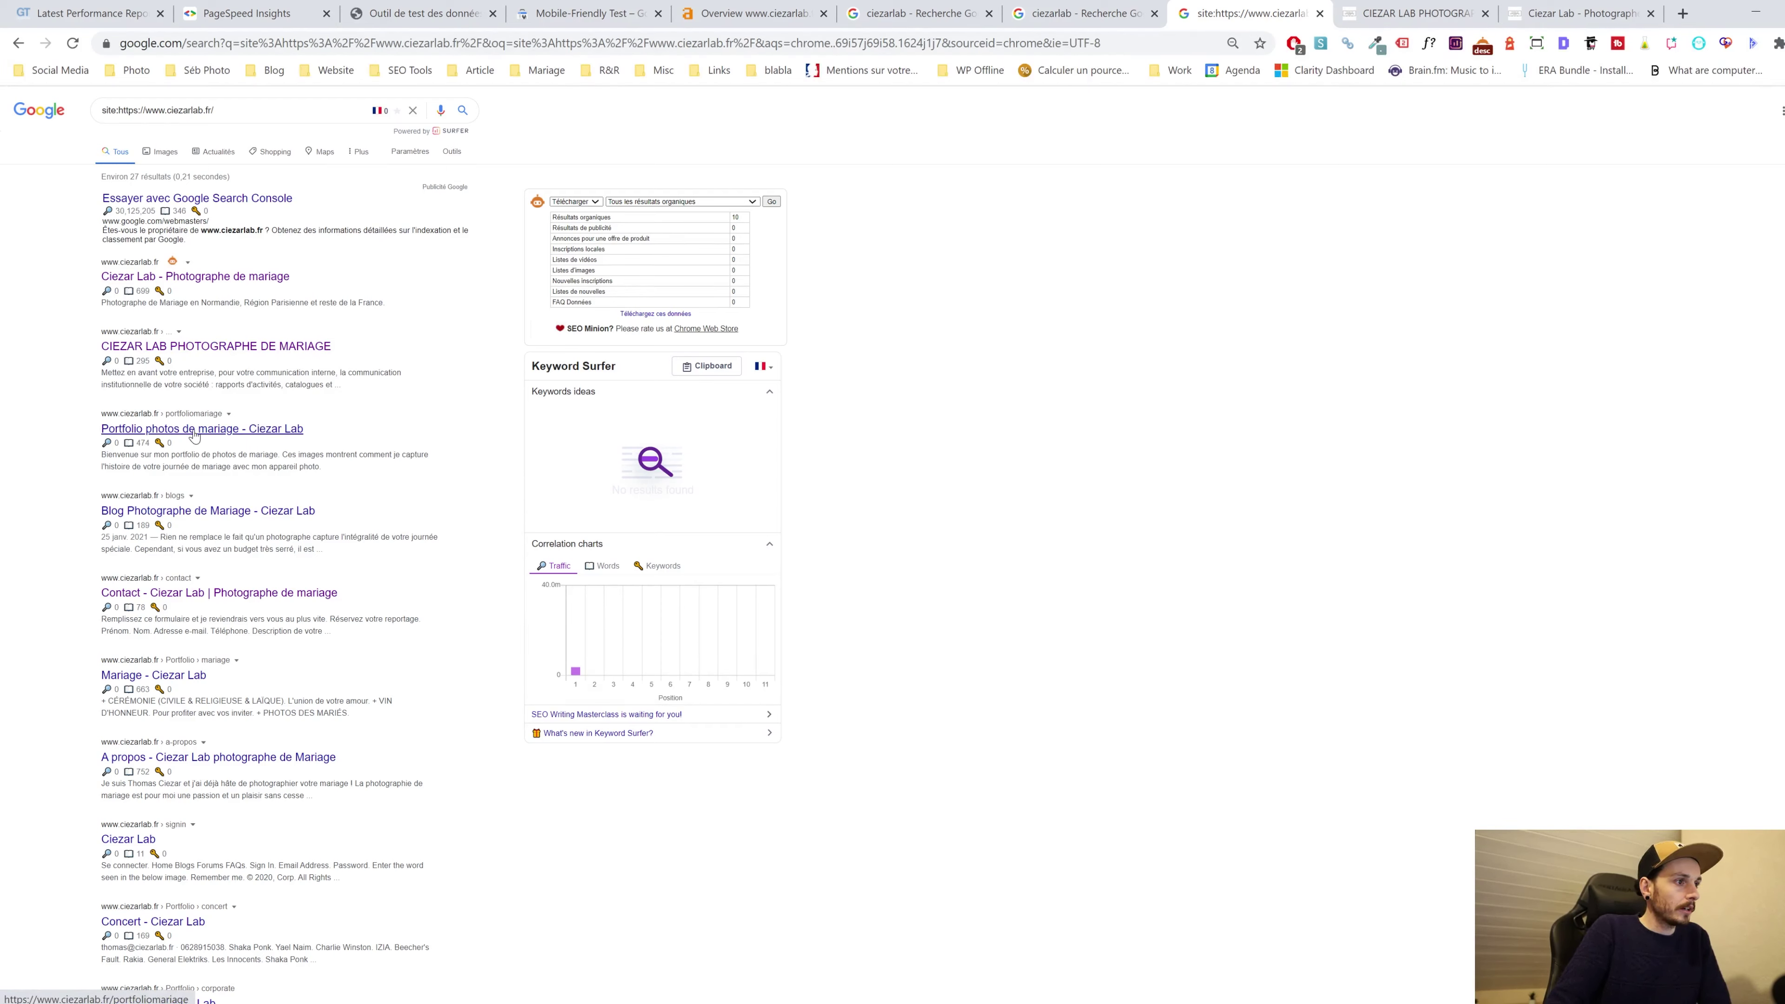
pyautogui.rightClick(220, 433)
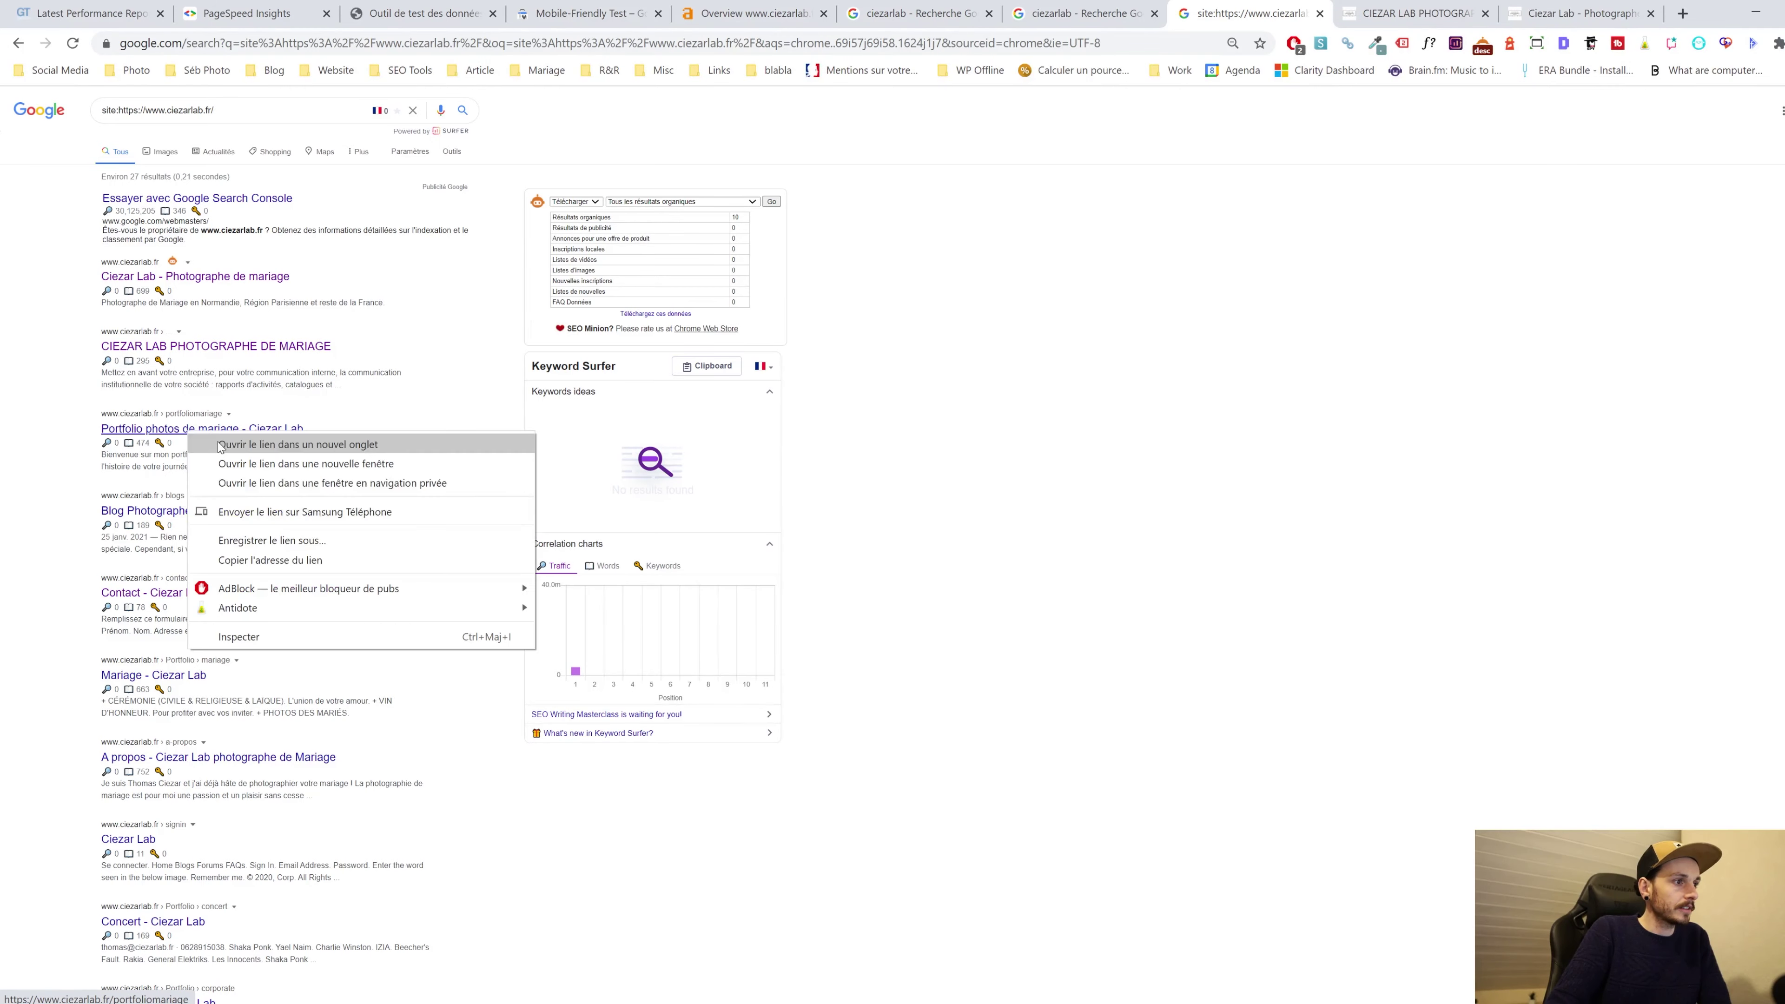
pyautogui.click(232, 444)
pyautogui.click(1302, 19)
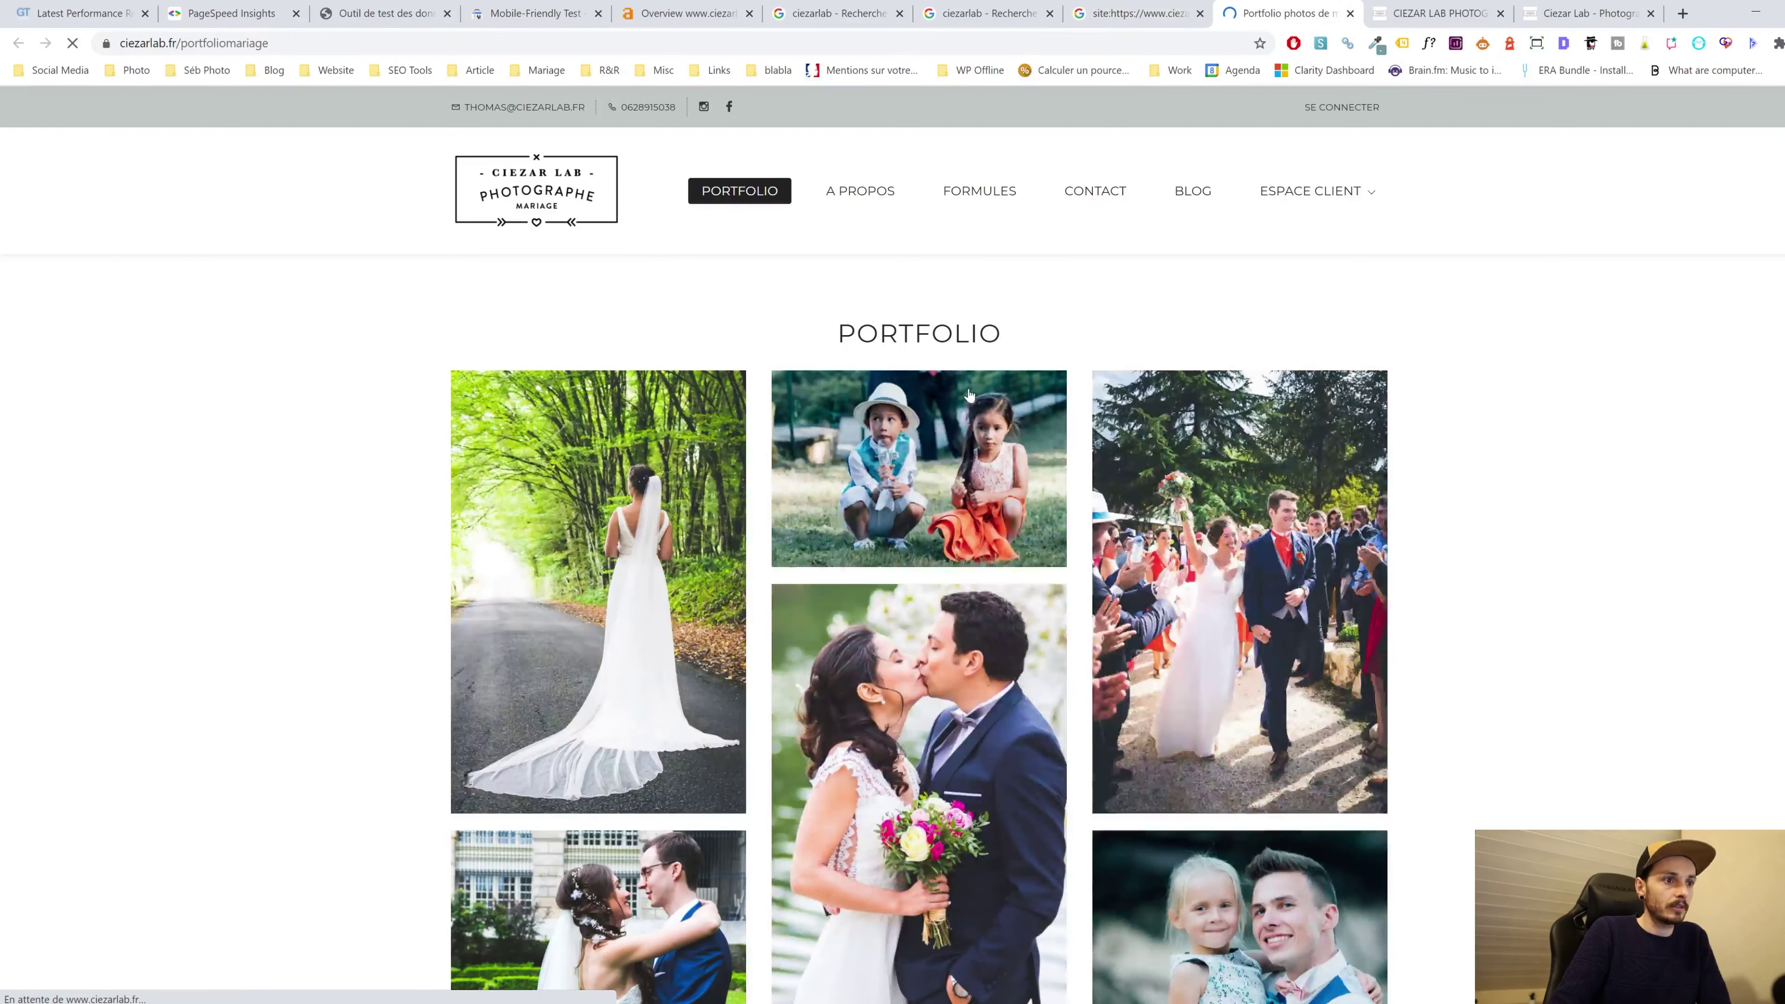
pyautogui.scroll(-10, 892, 562)
pyautogui.scroll(-10, 892, 563)
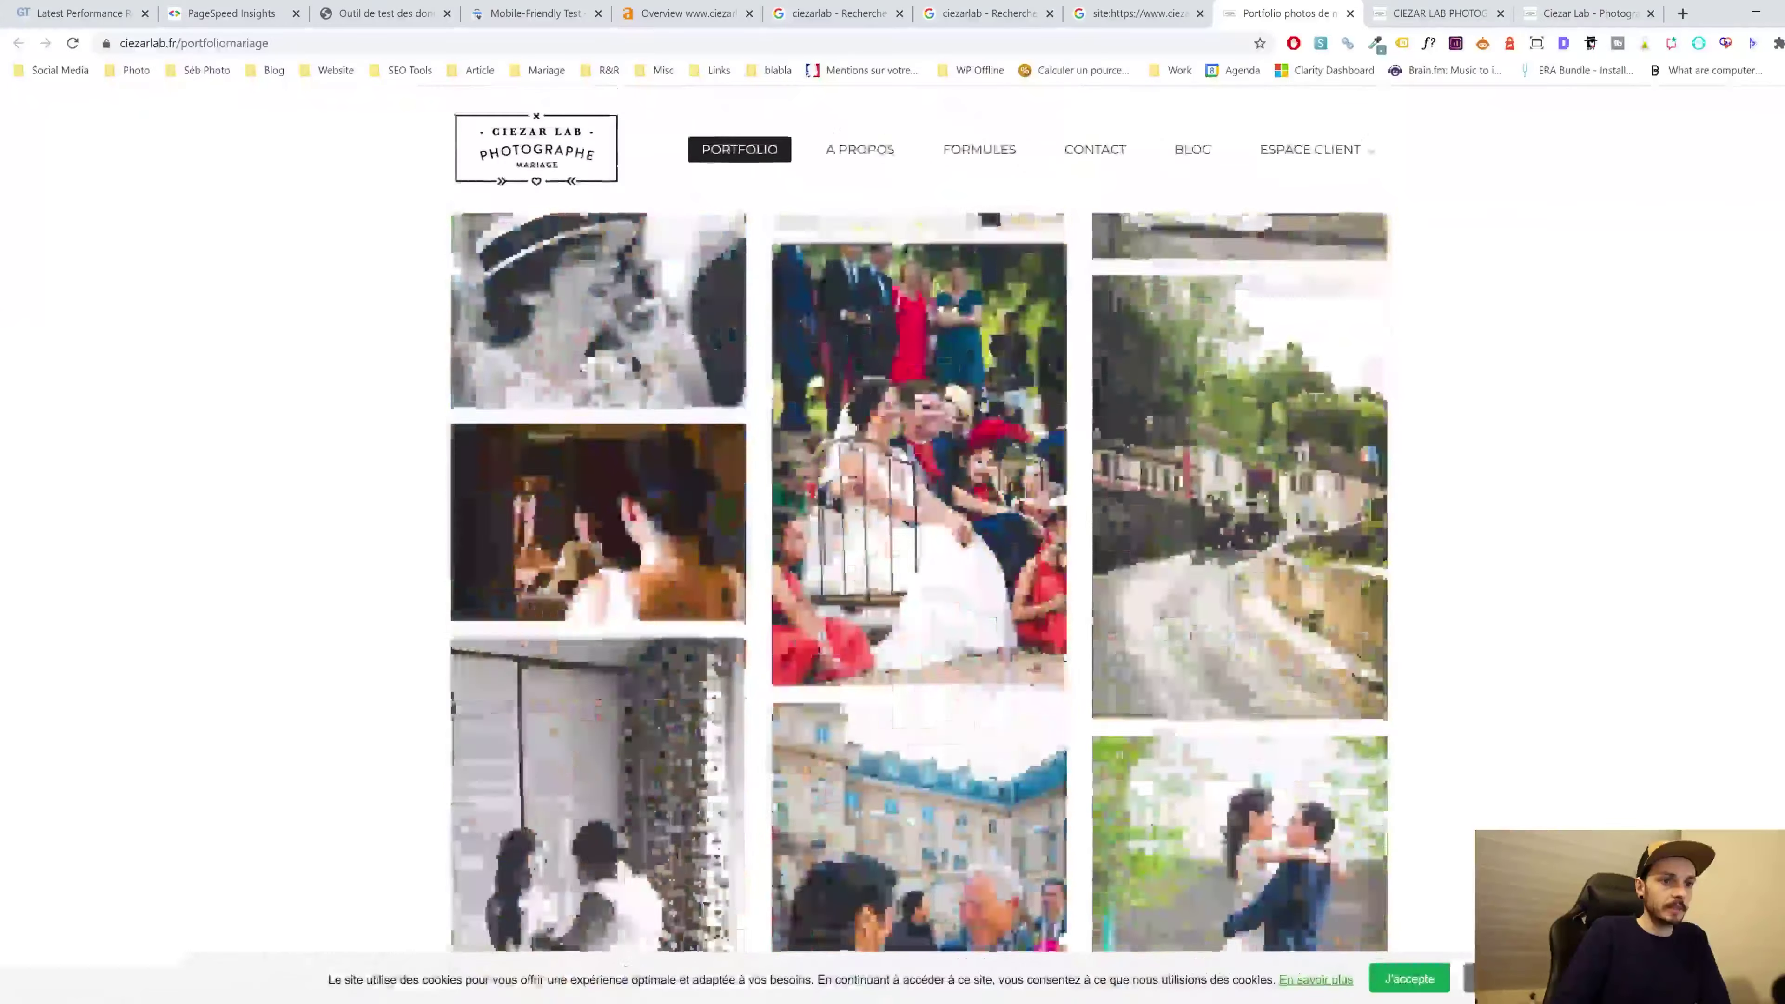
pyautogui.scroll(-15, 892, 563)
pyautogui.scroll(20, 893, 563)
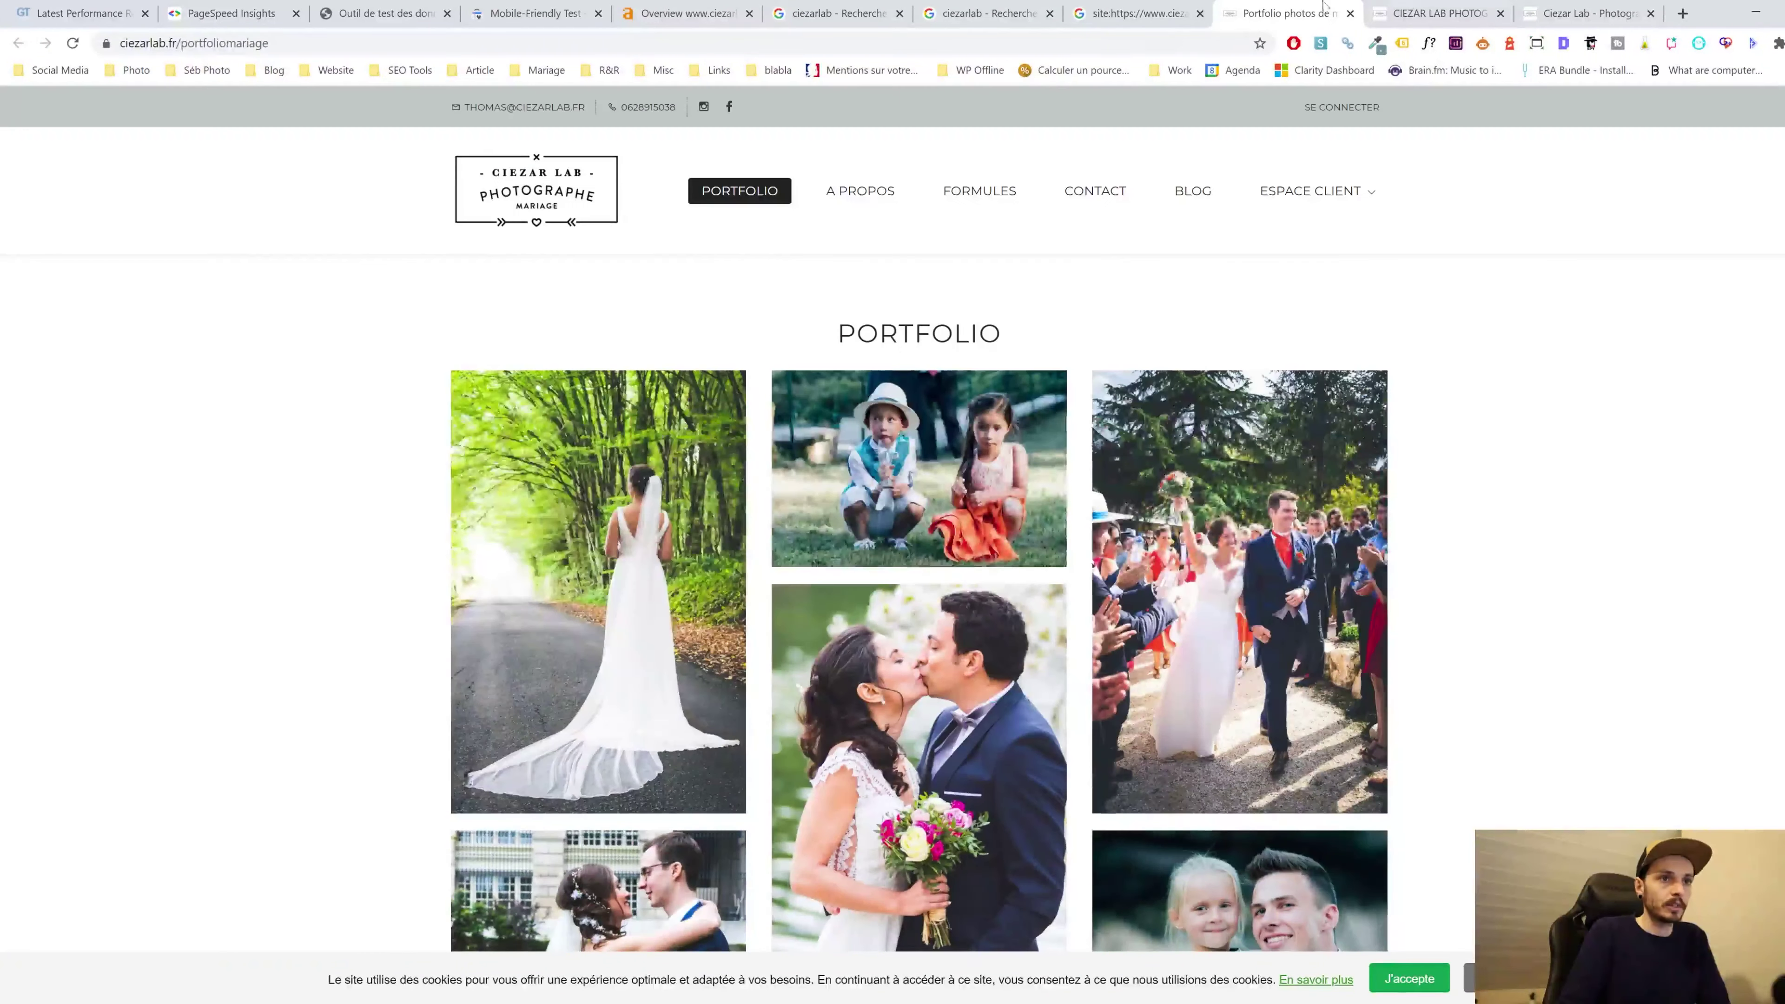
pyautogui.click(1159, 8)
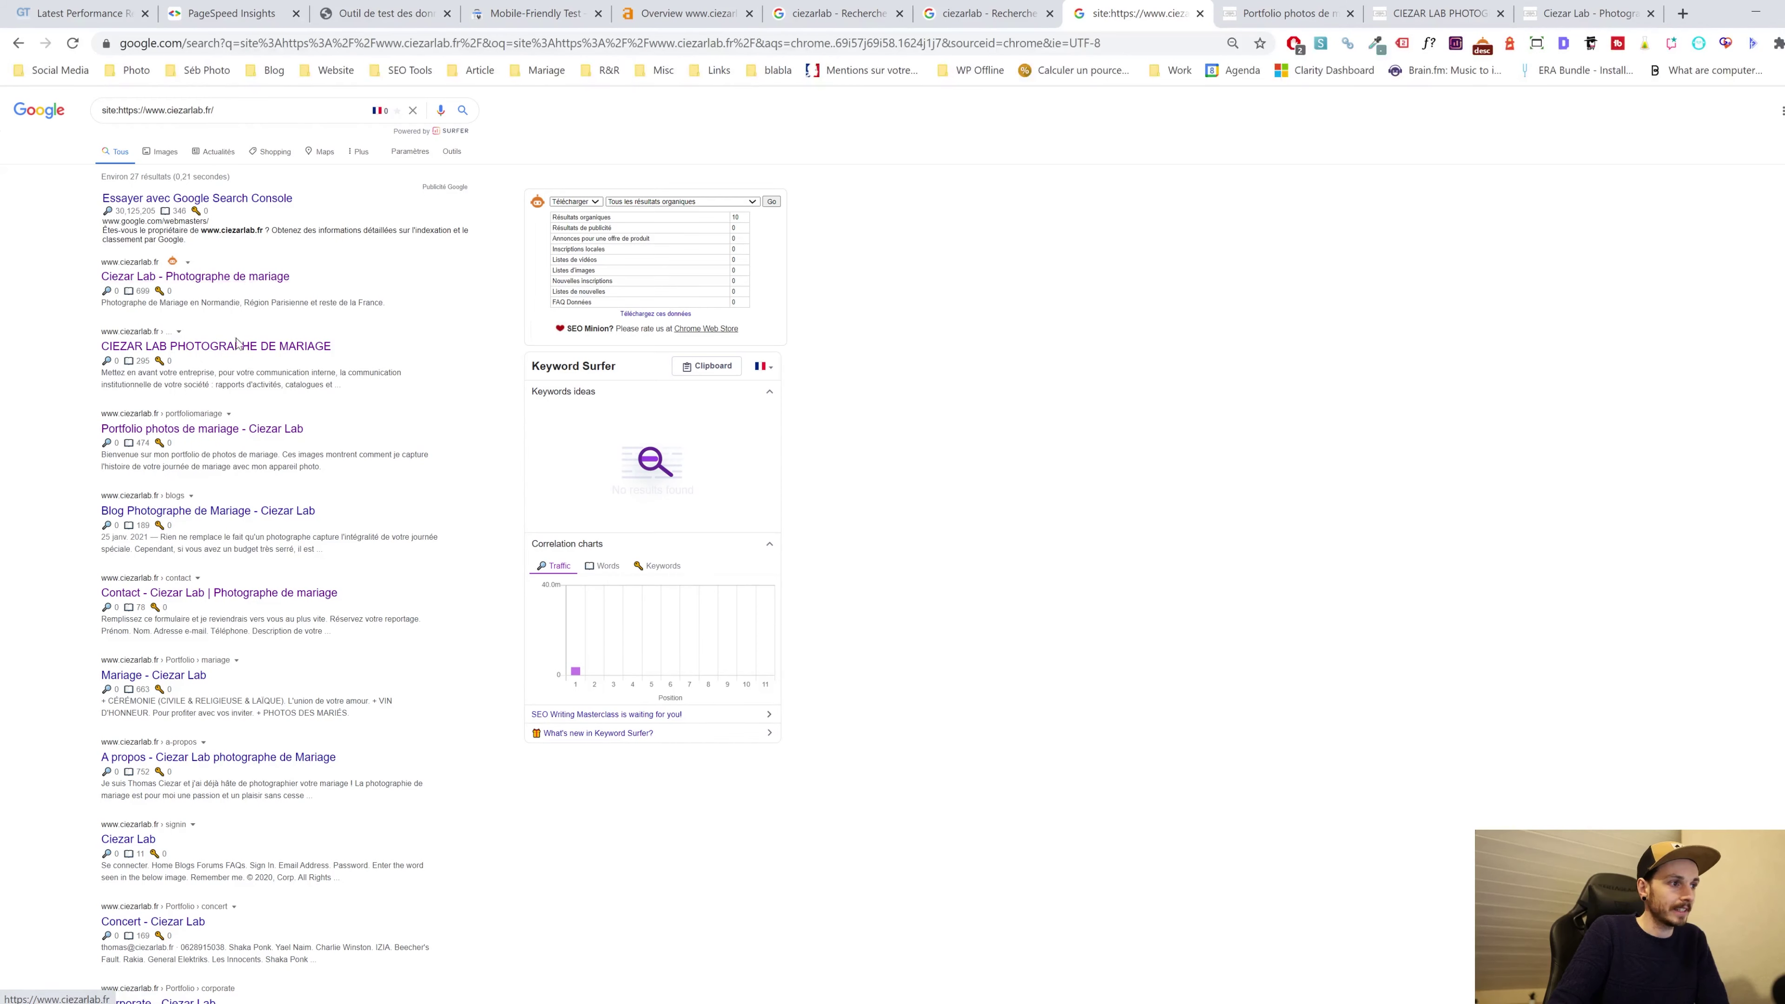
pyautogui.click(1286, 12)
pyautogui.click(1350, 13)
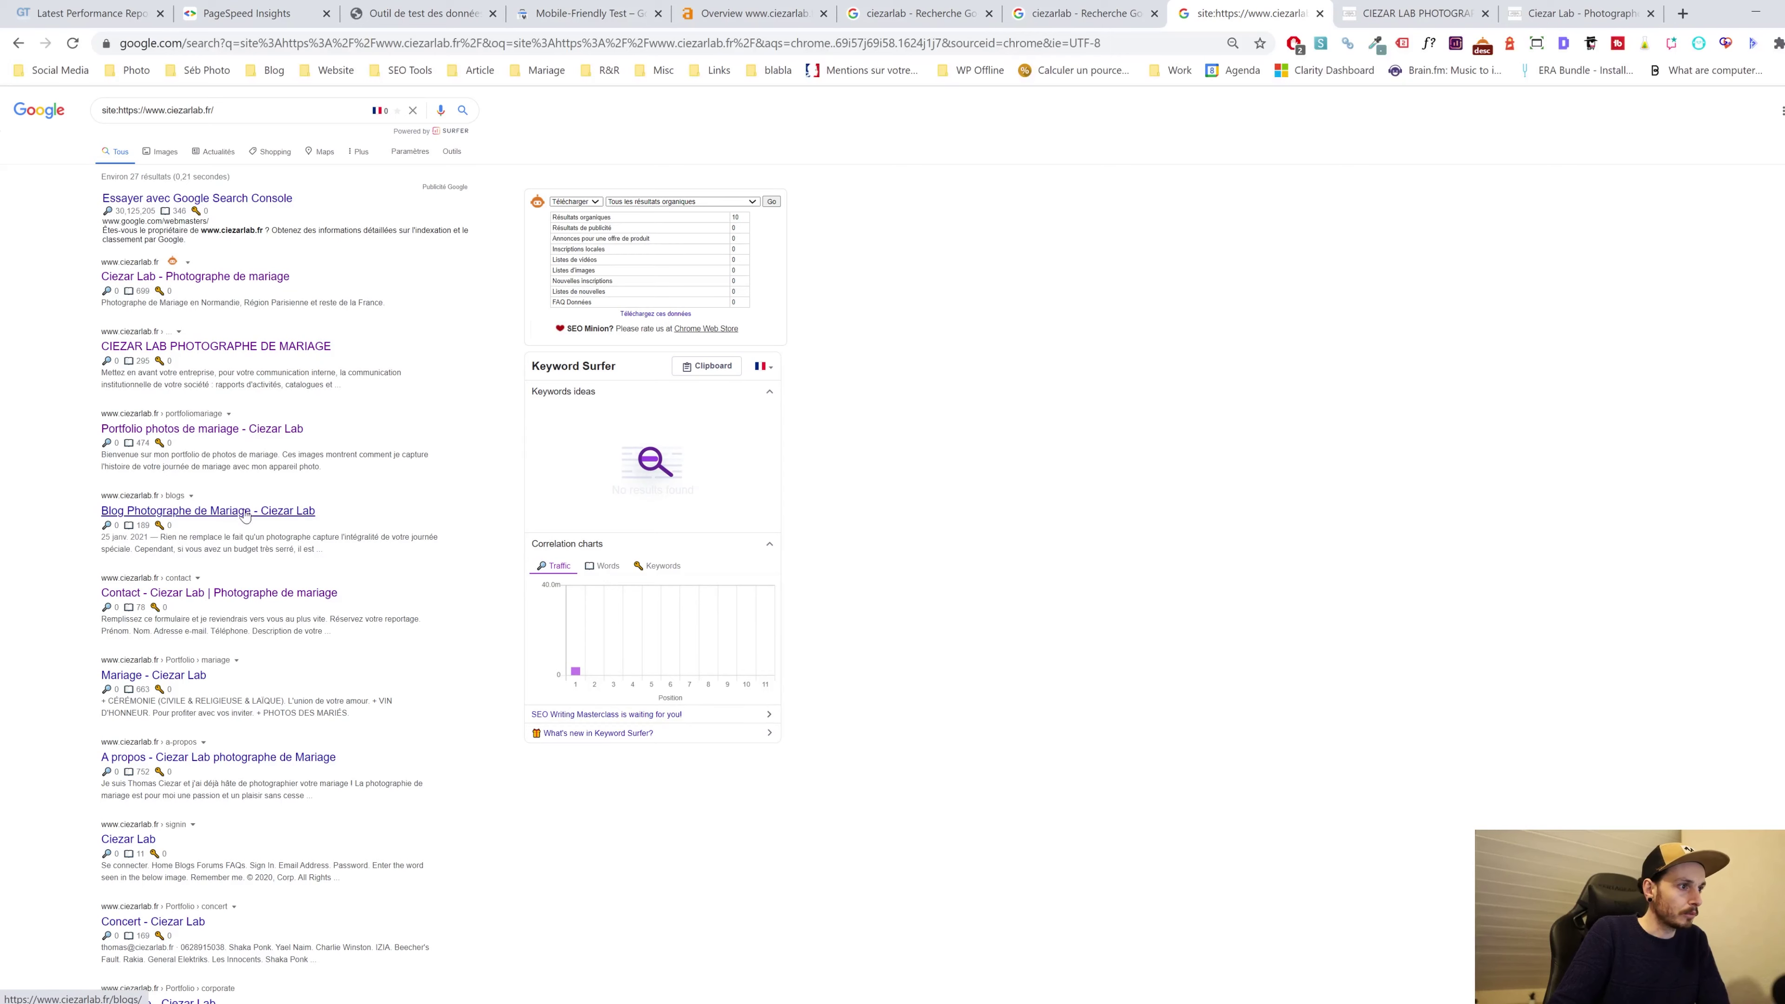
# Open the Contact search result in a new tab, highlight the wedding photographer wording in its title and review the contact form page
pyautogui.scroll(-2, 335, 520)
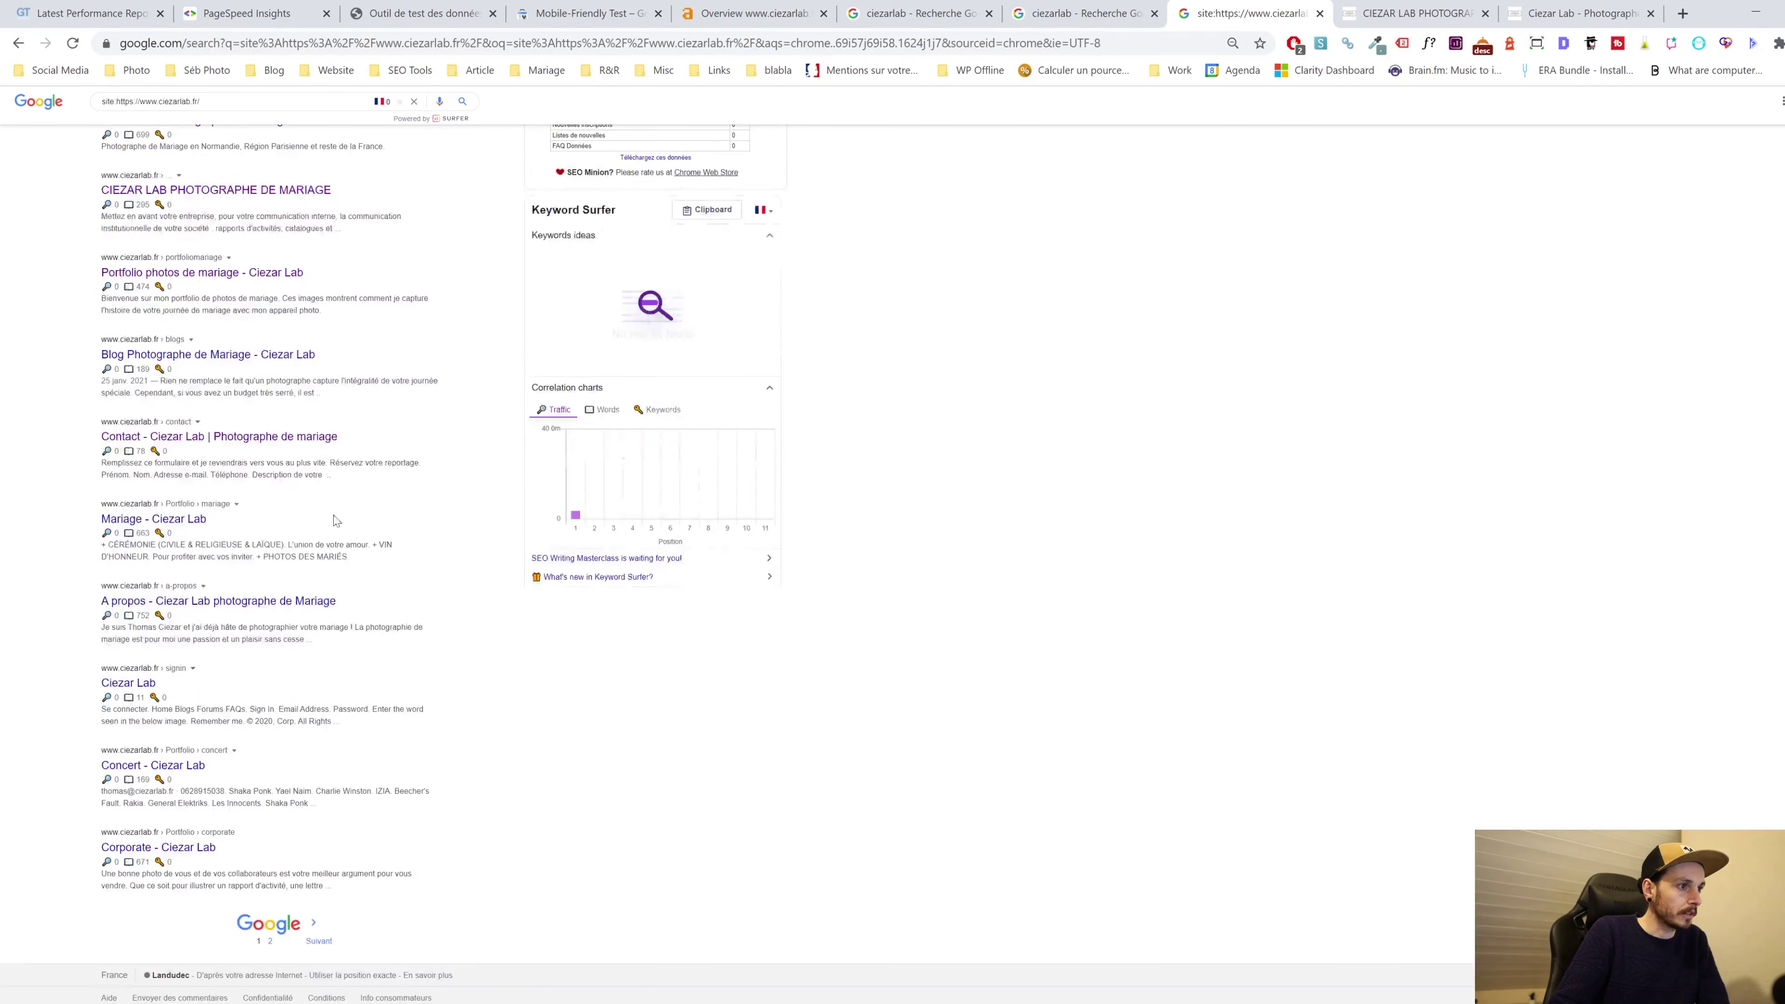
pyautogui.middleClick(221, 437)
pyautogui.moveTo(358, 439); pyautogui.dragTo(237, 437)
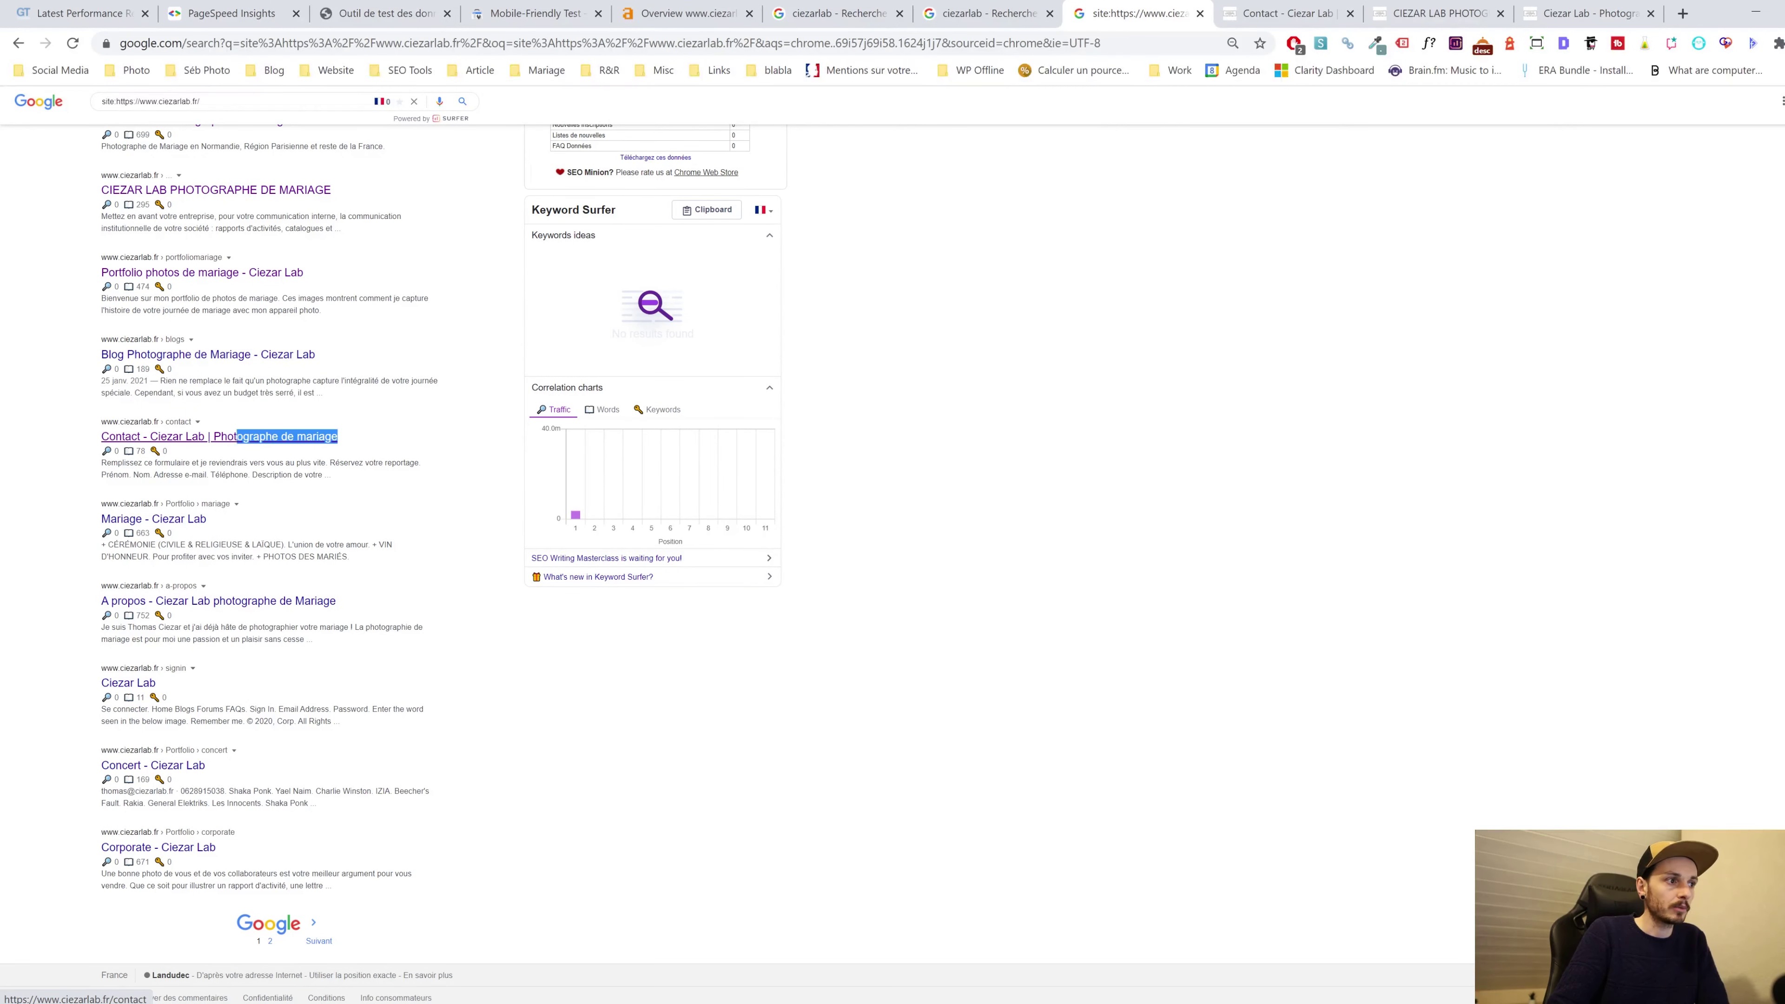
pyautogui.click(70, 436)
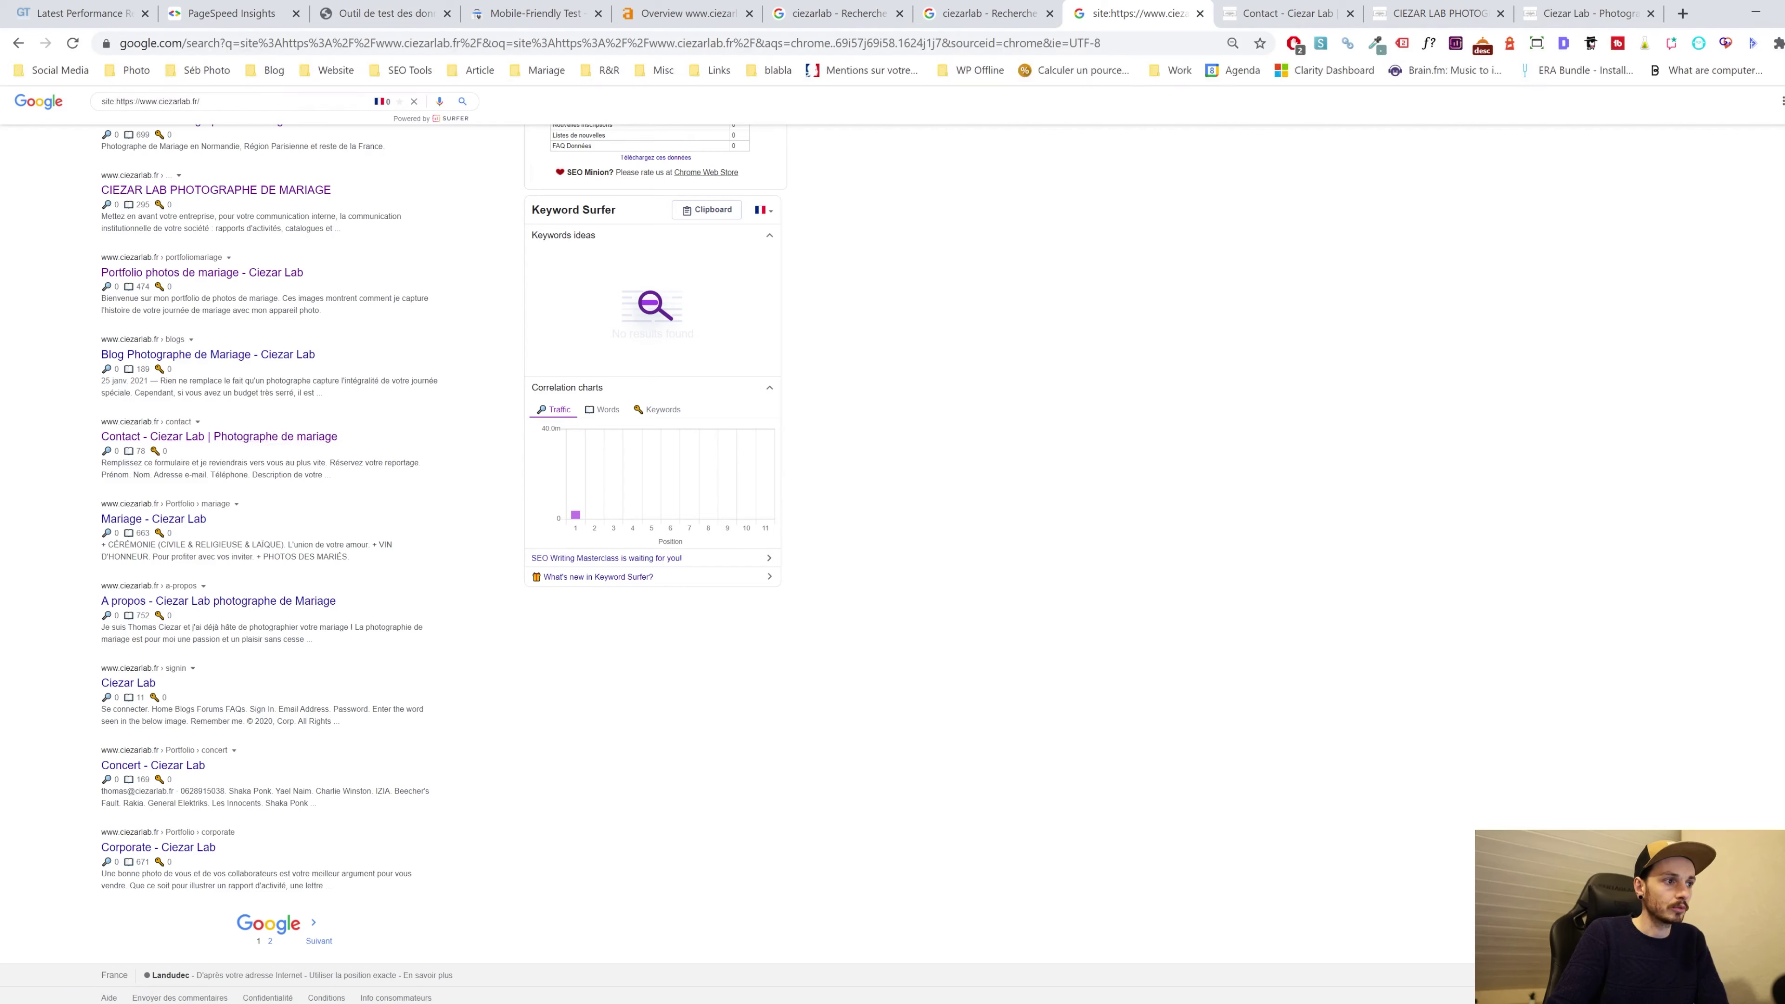
pyautogui.click(1268, 14)
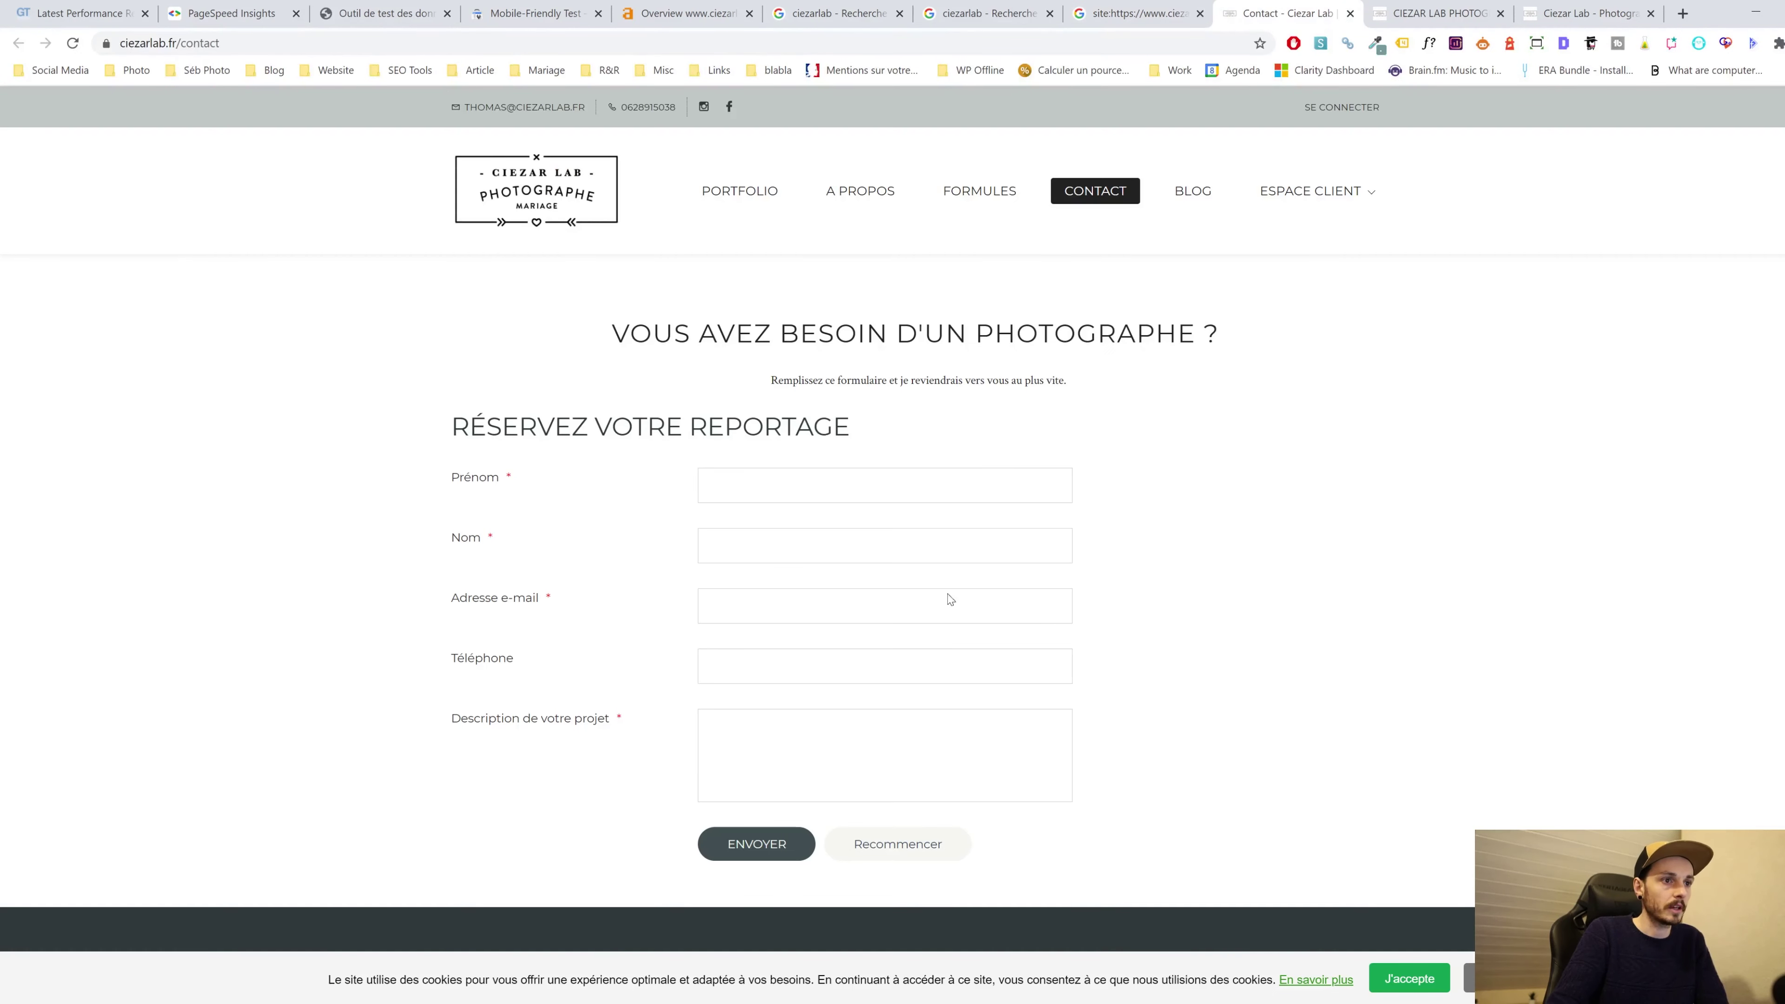
pyautogui.scroll(-4, 950, 599)
pyautogui.scroll(4, 956, 562)
pyautogui.click(1152, 12)
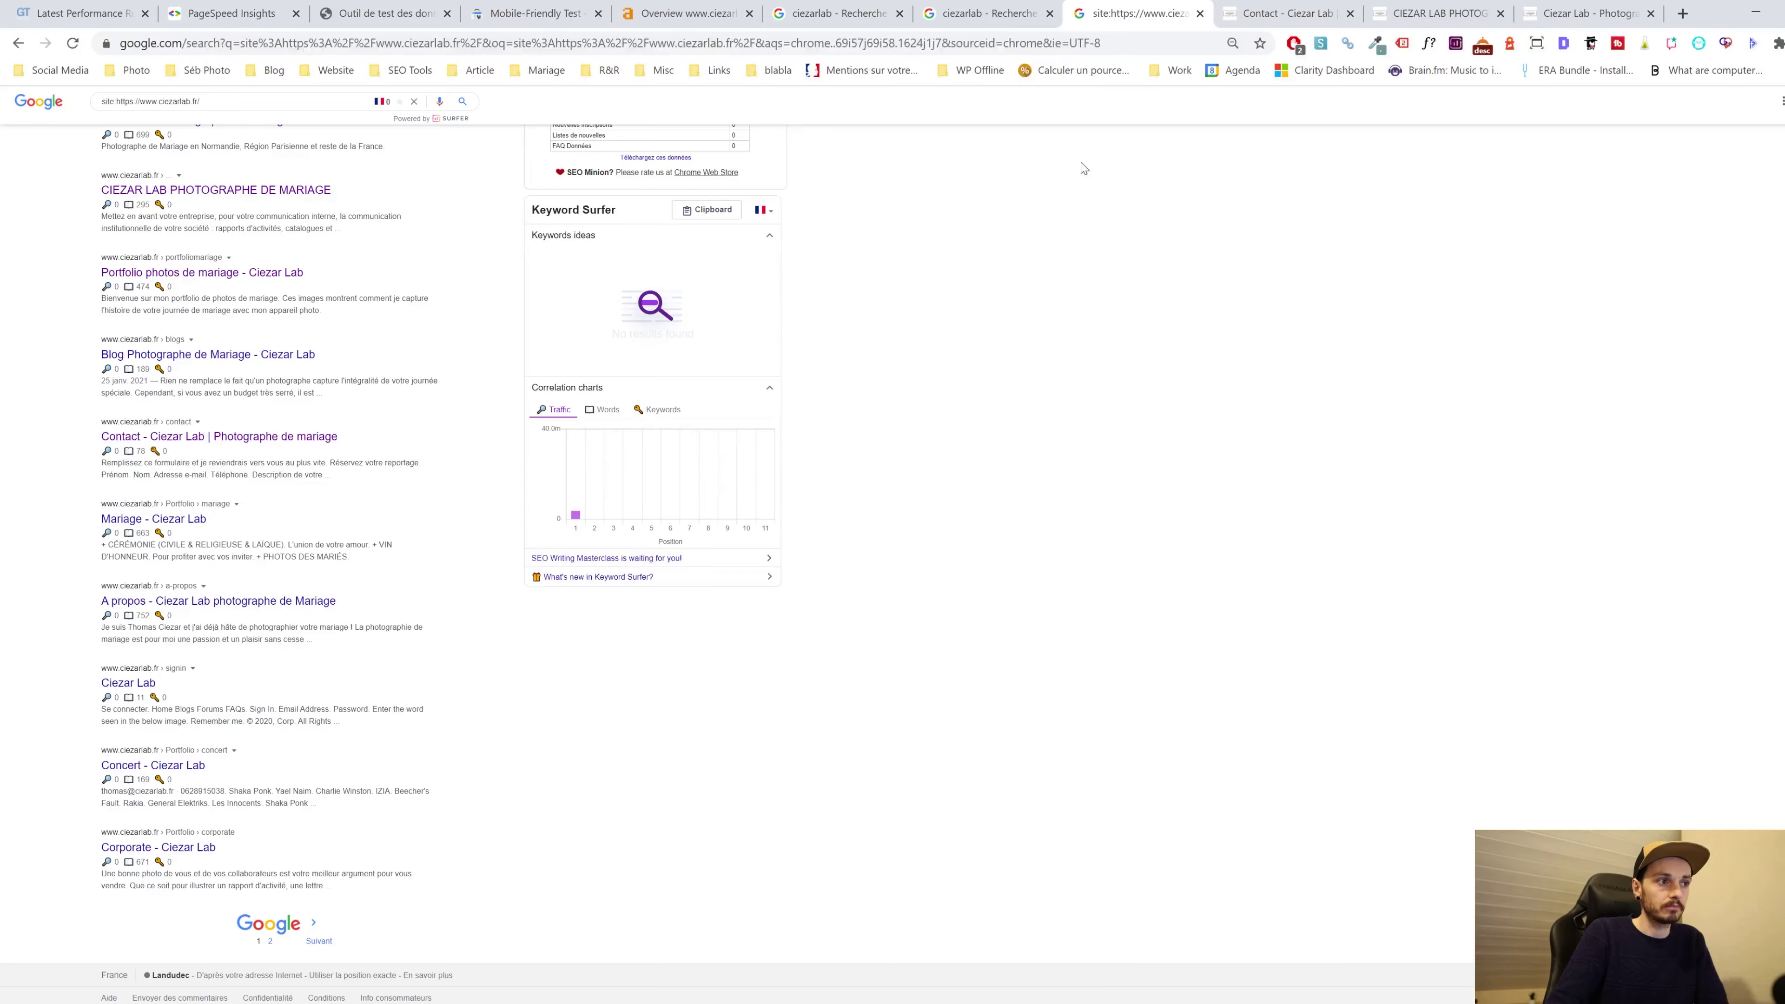
# Recheck the indexed page titles in the search results and close the contact page
pyautogui.scroll(3, 281, 239)
pyautogui.scroll(-3, 267, 260)
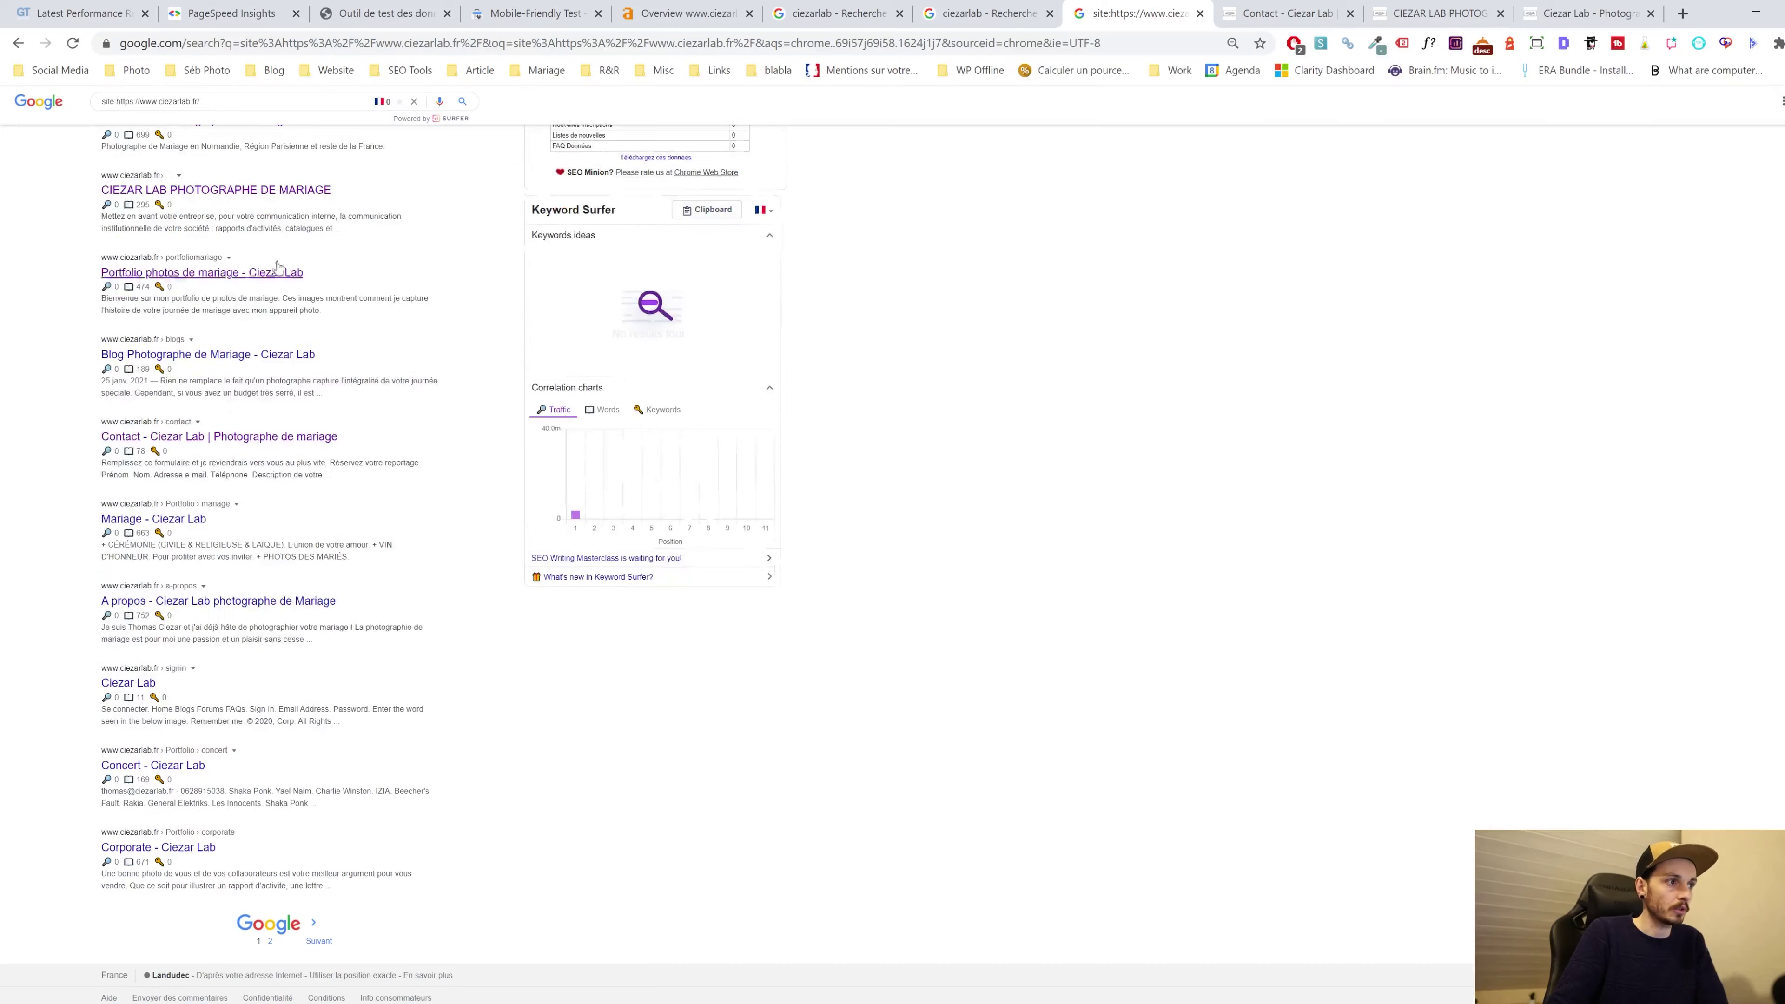
pyautogui.click(1328, 10)
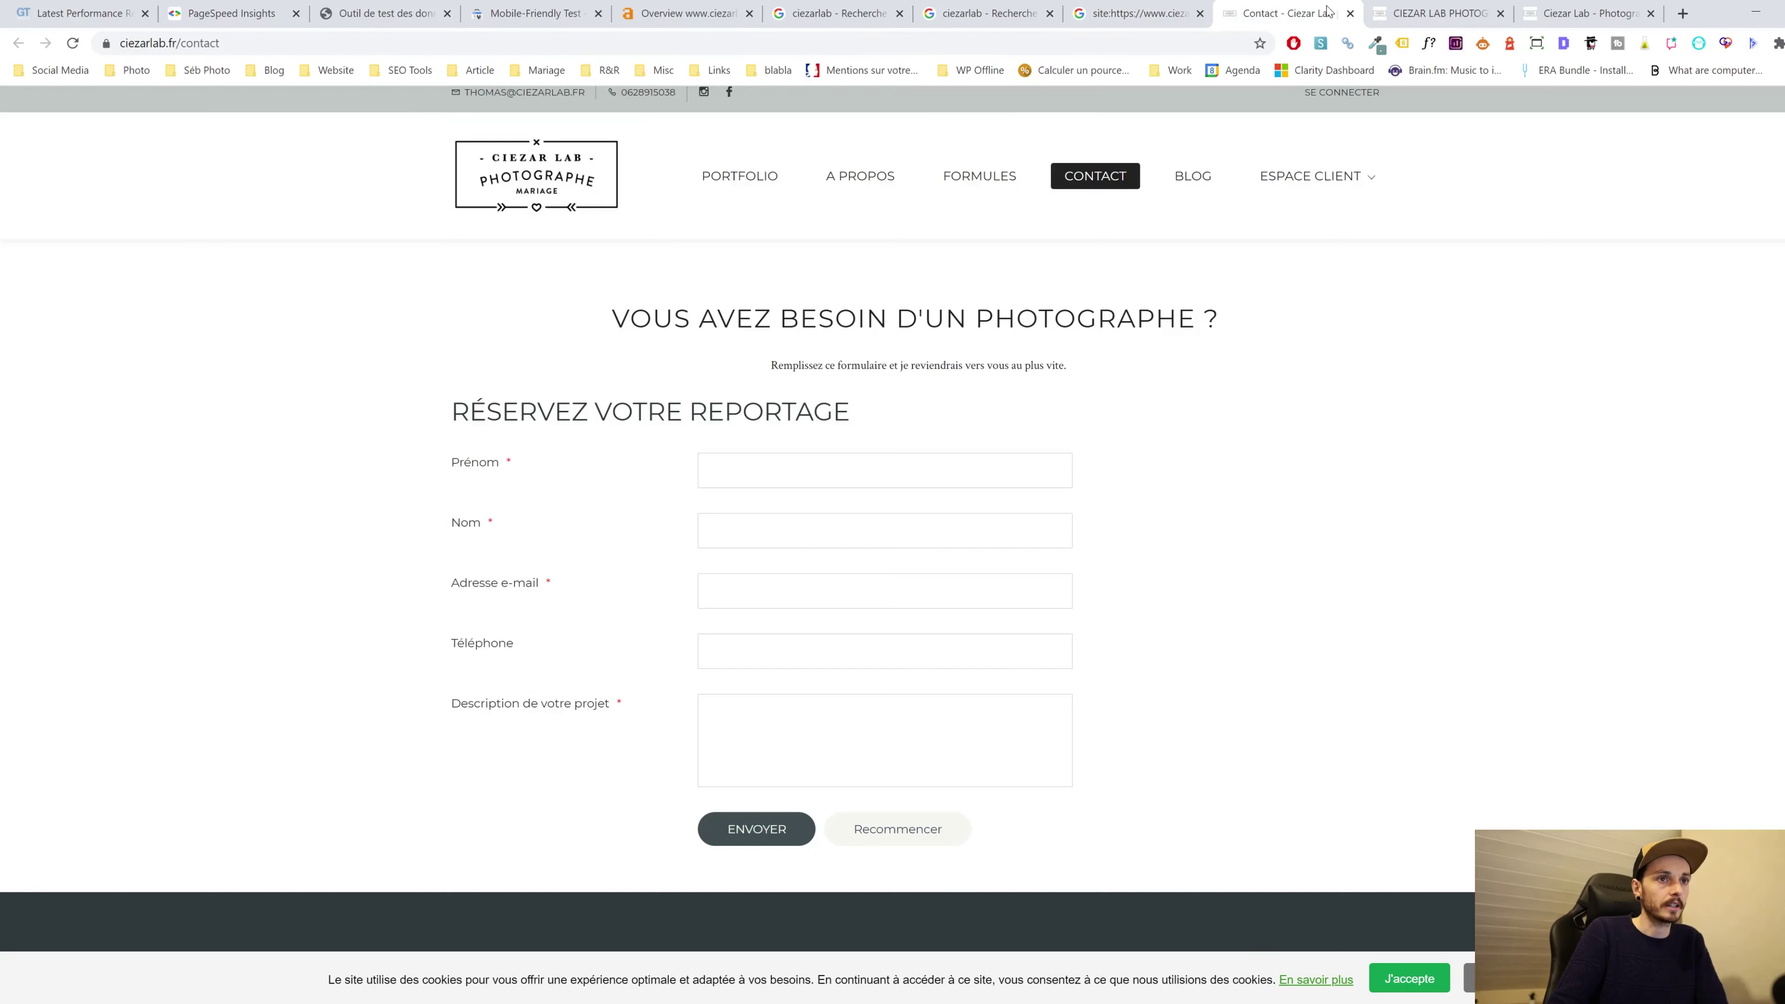
pyautogui.click(1350, 13)
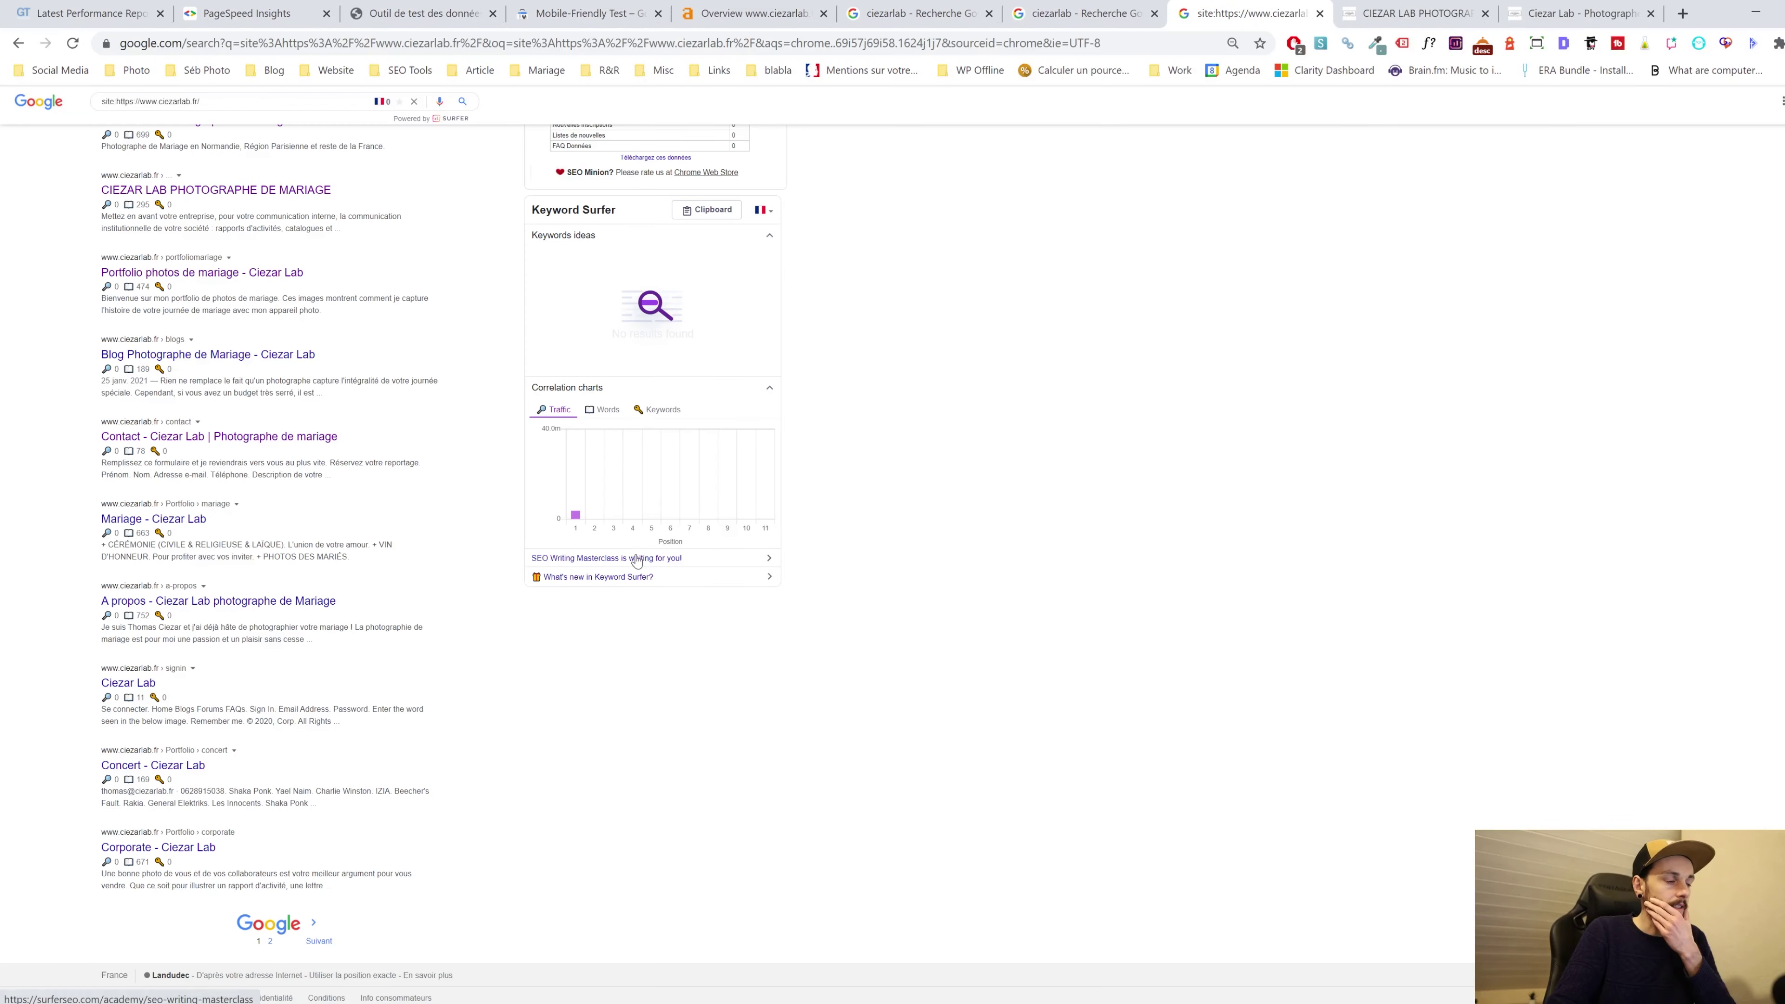
# Open the "Mariage - Ciezar Lab" result in a new tab, skim its portfolio and return to the search results
pyautogui.rightClick(188, 529)
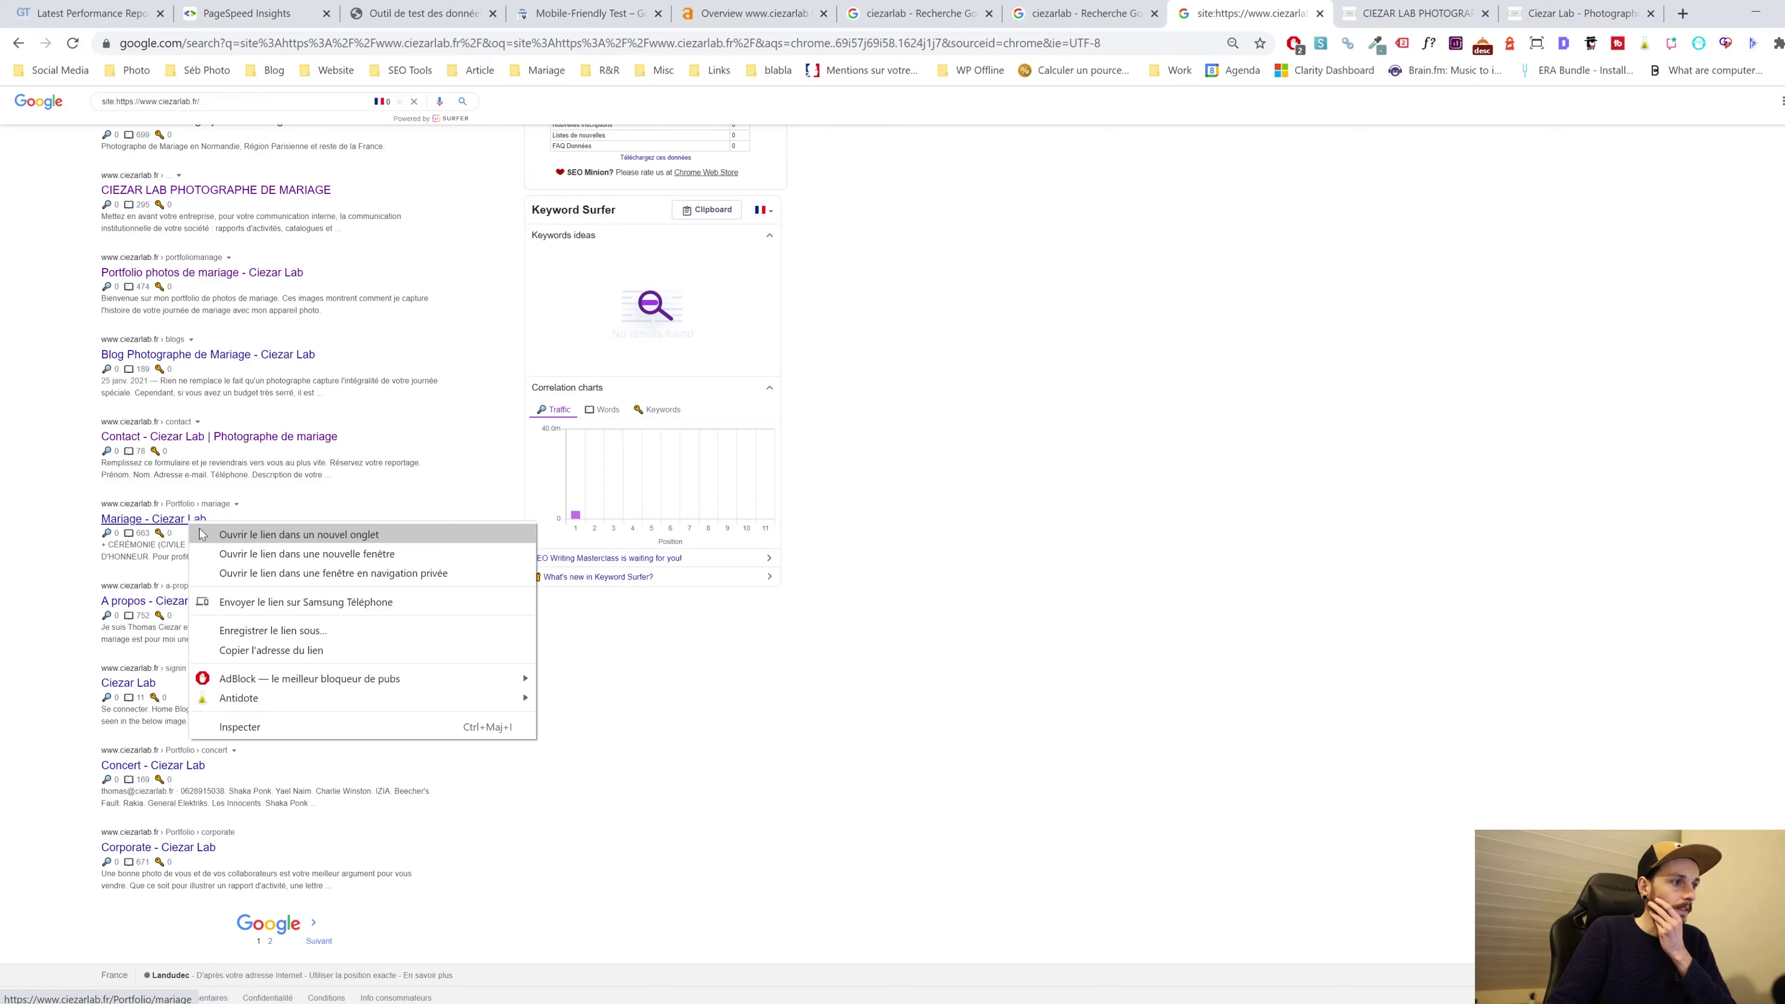
pyautogui.click(202, 535)
pyautogui.click(1262, 14)
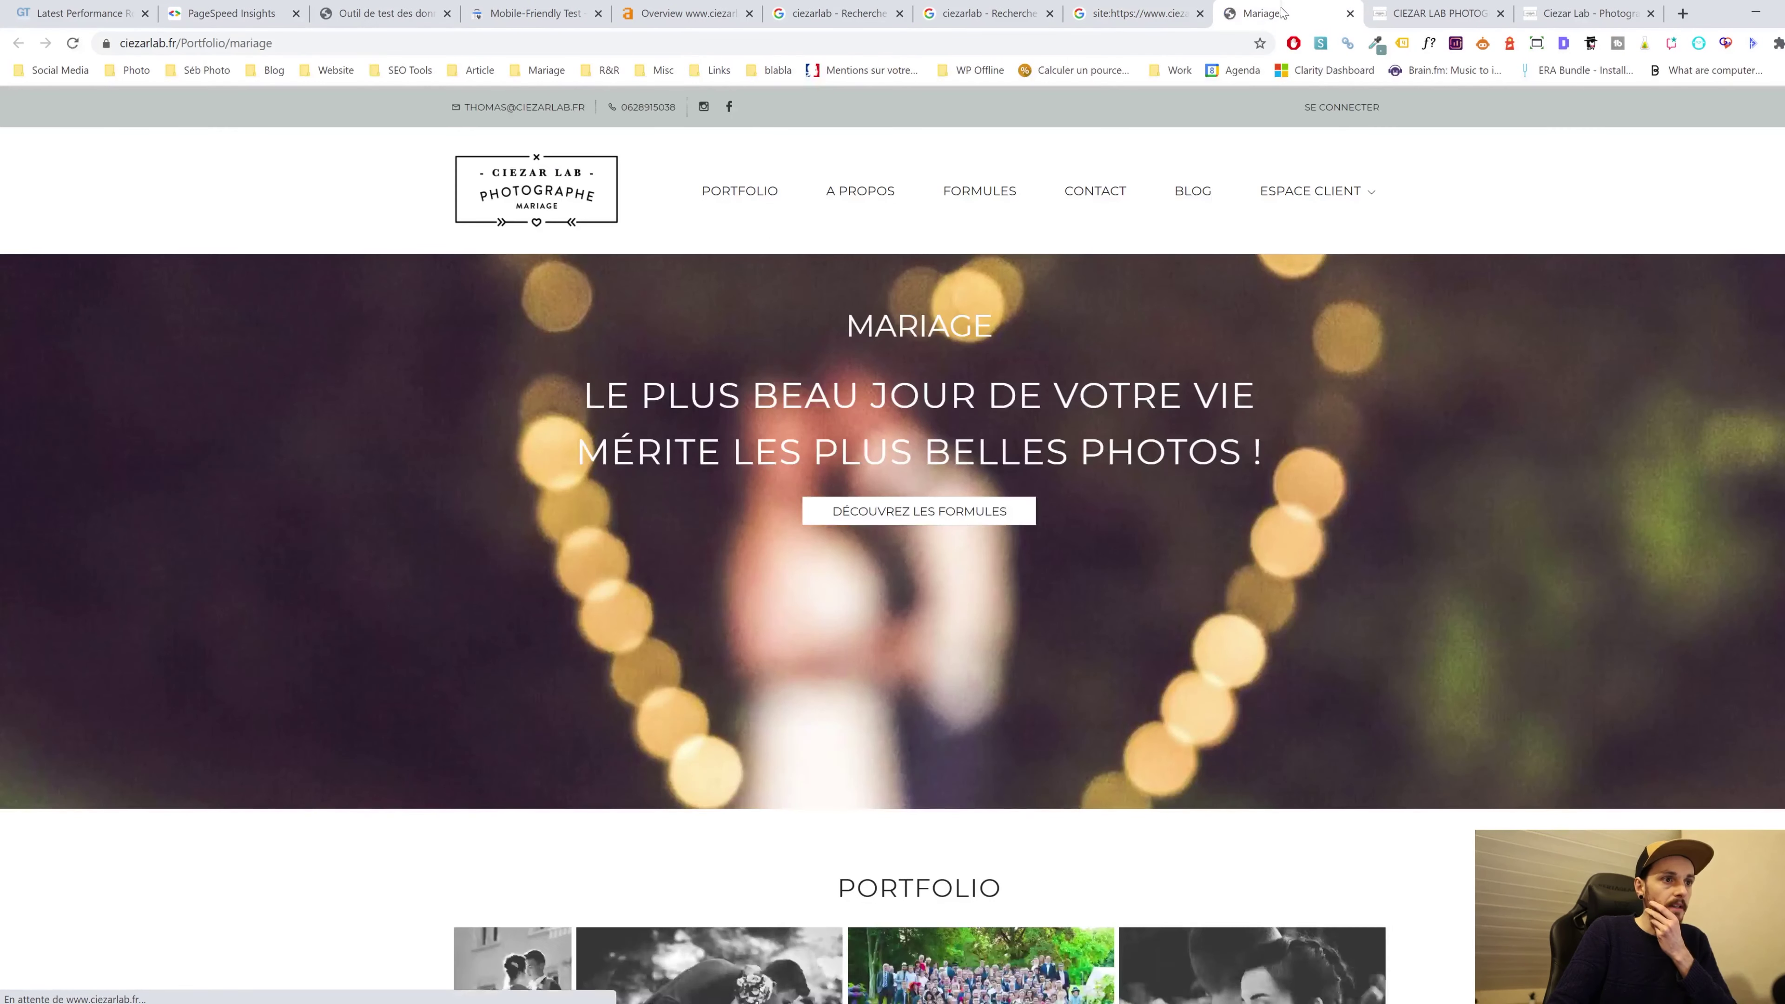
pyautogui.scroll(-5, 1187, 286)
pyautogui.scroll(-8, 1186, 286)
pyautogui.scroll(15, 1187, 286)
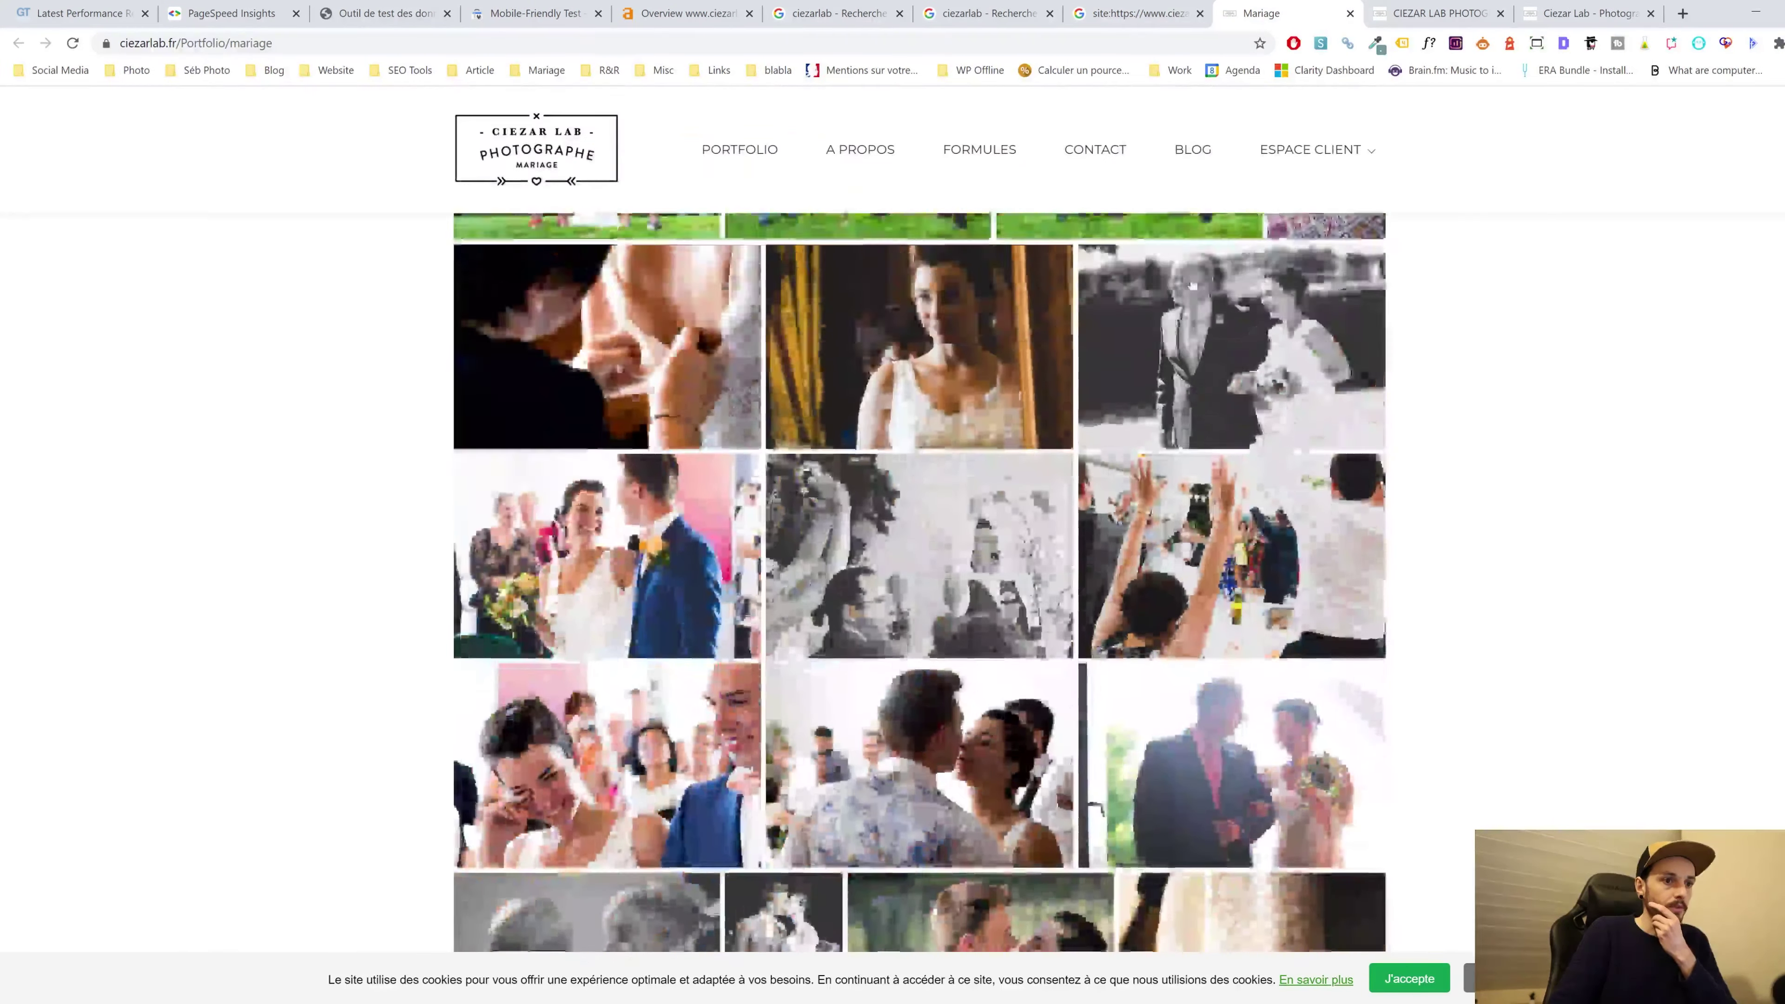
pyautogui.click(1135, 14)
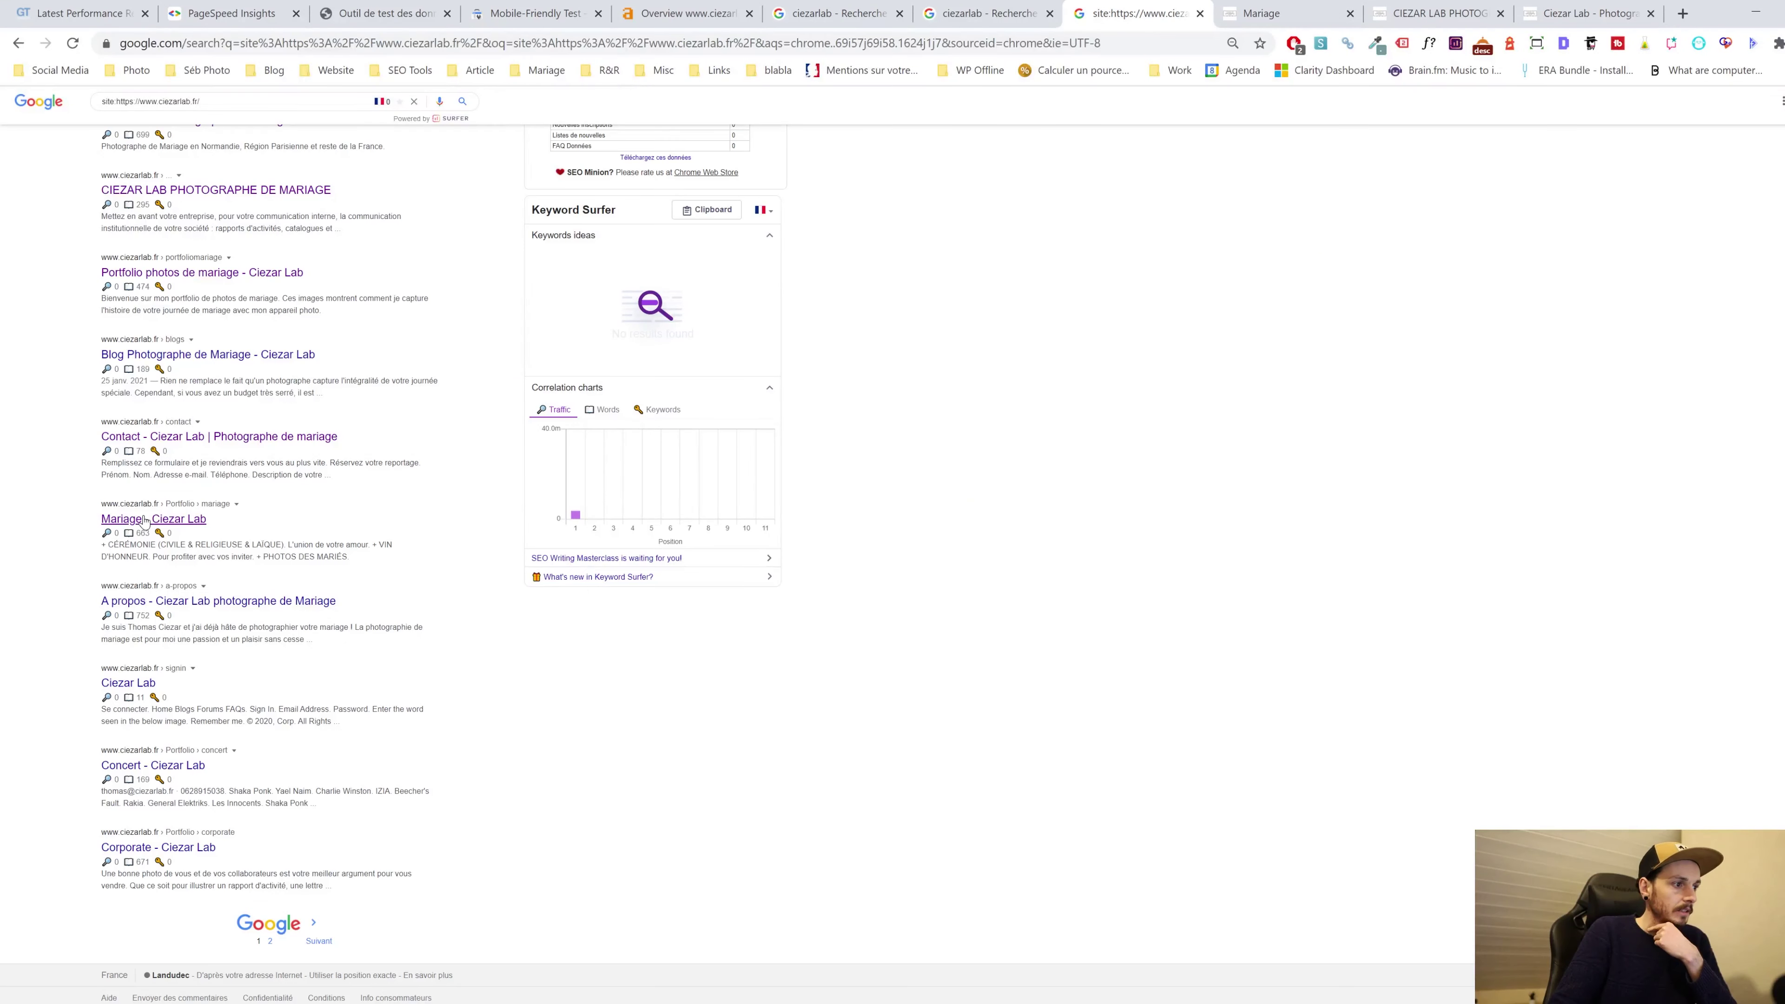
# Check the indexed sign-in page in a new tab, close it and return to the search results
pyautogui.keyDown('ctrl'); pyautogui.click(137, 683); pyautogui.keyUp('ctrl')
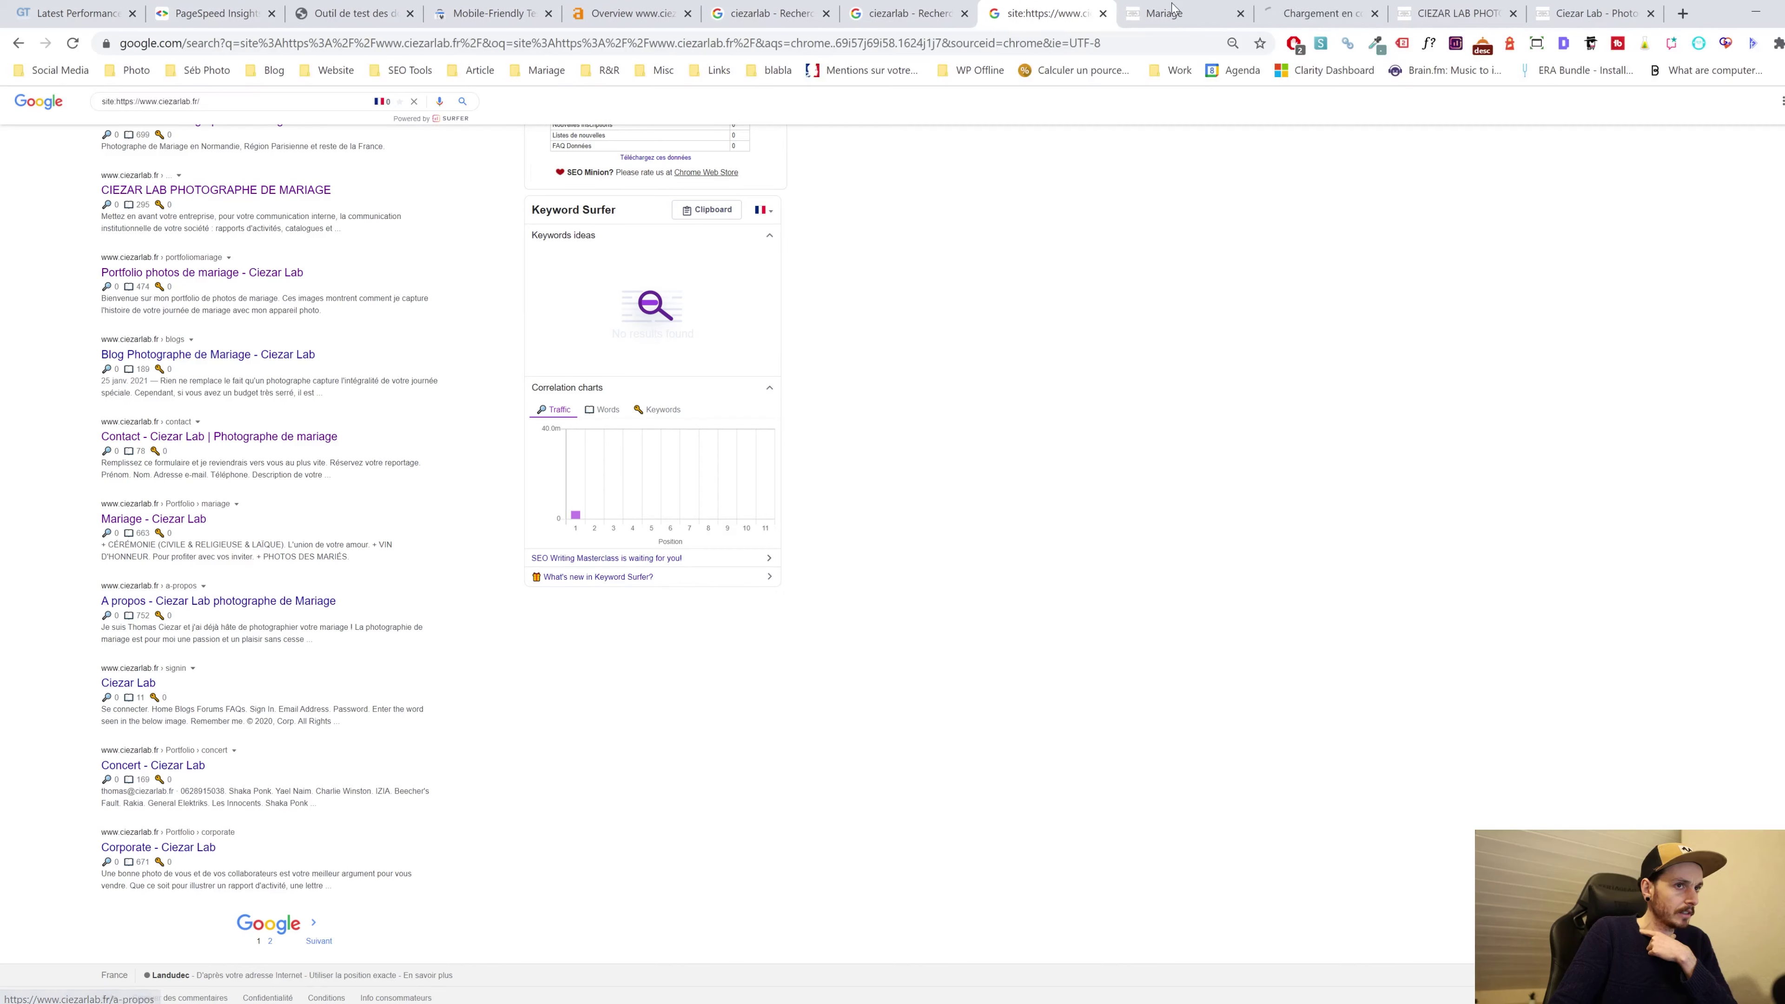
pyautogui.click(1293, 8)
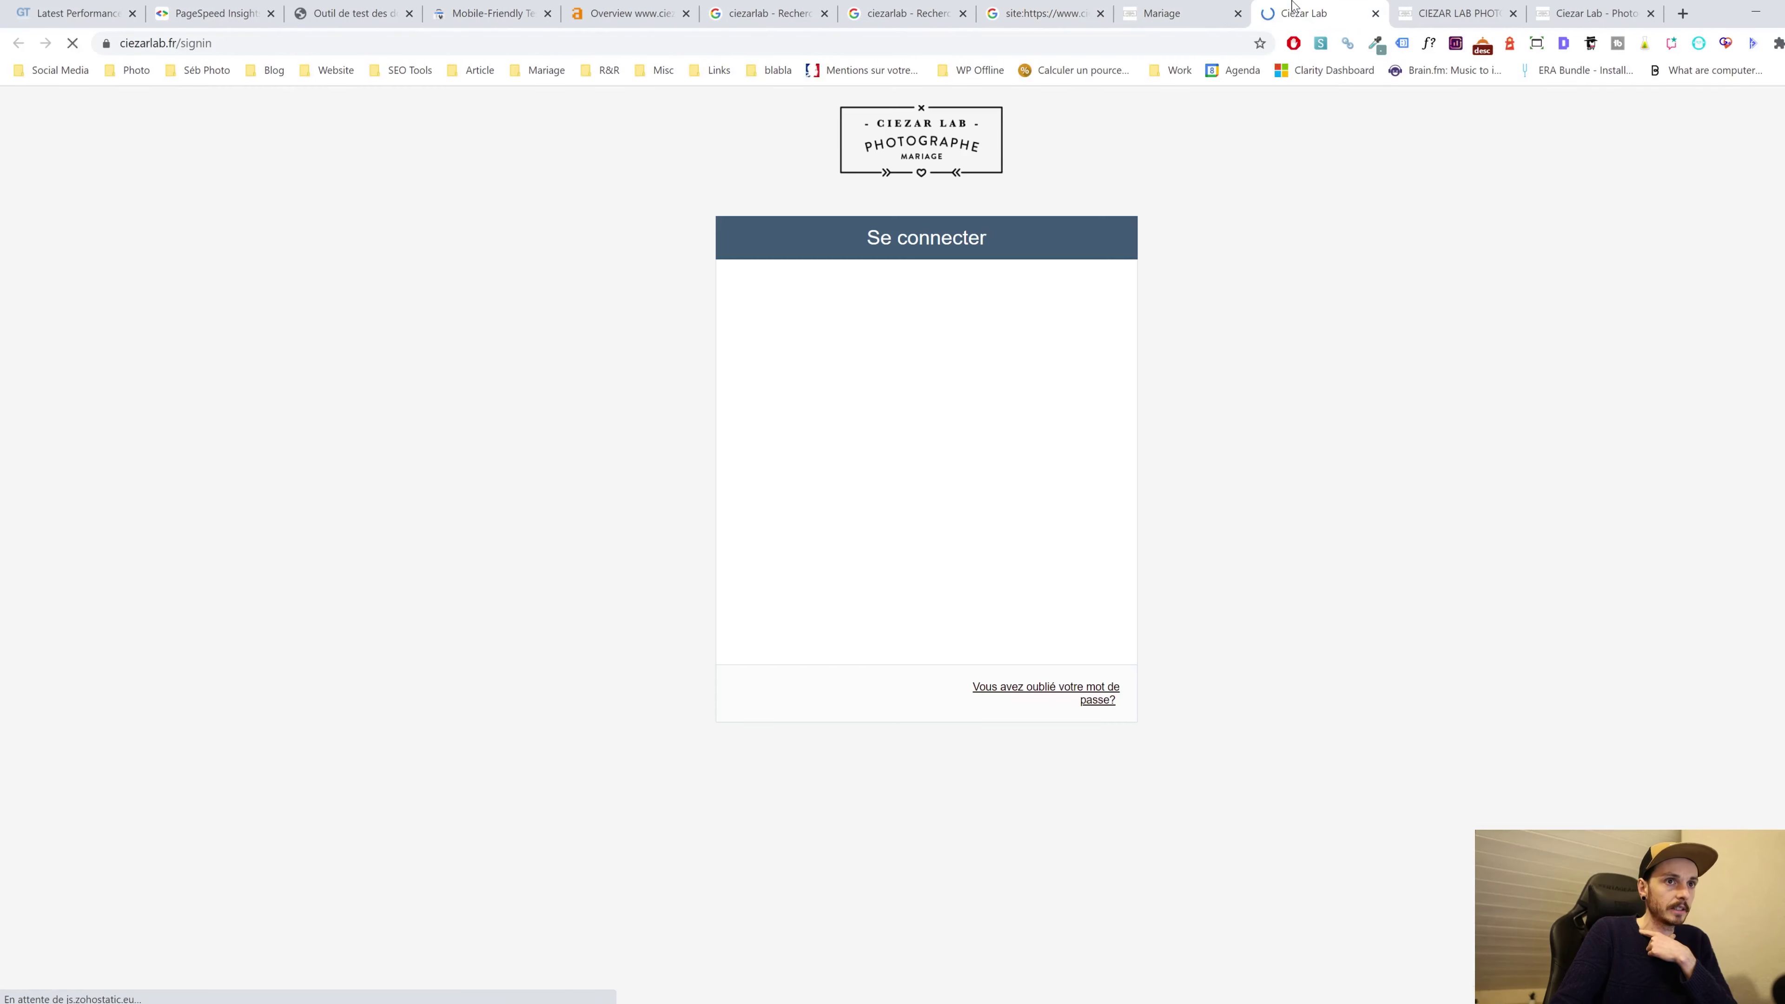
pyautogui.click(1374, 12)
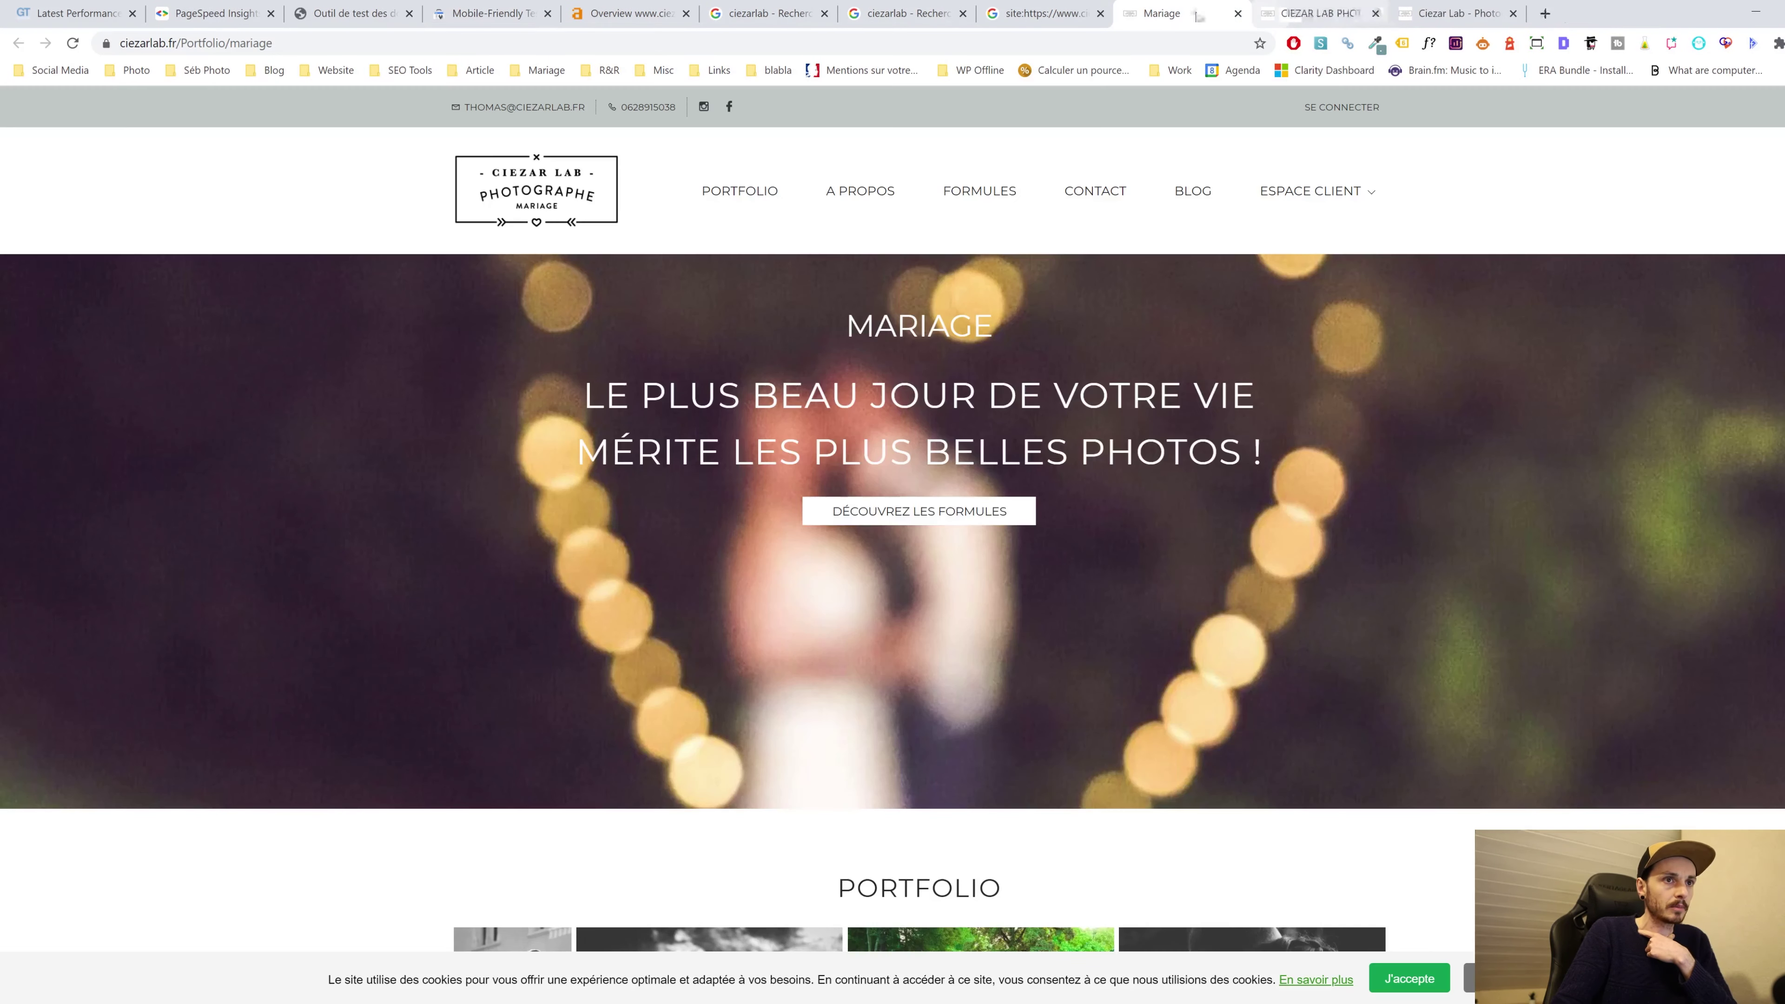
pyautogui.click(1048, 9)
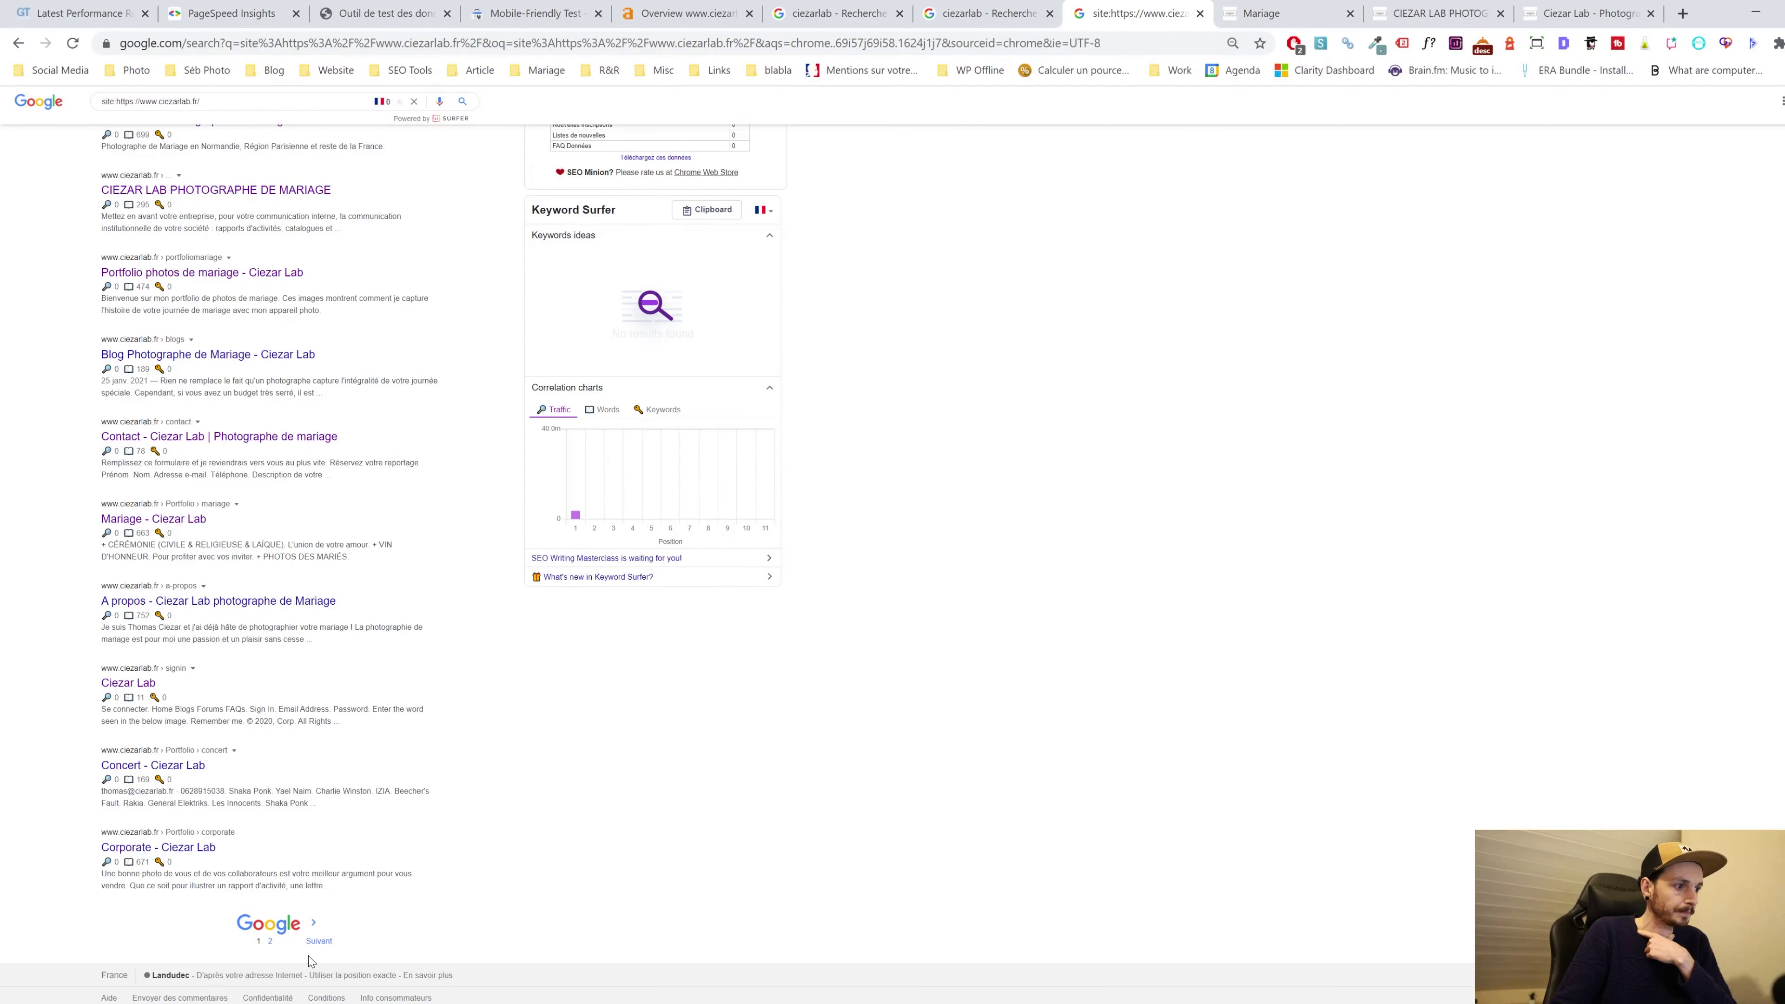
# Open the "Galerie Privée" result from the second results page in a new tab and examine its gallery entries, enlarging the couple's photo
pyautogui.click(267, 942)
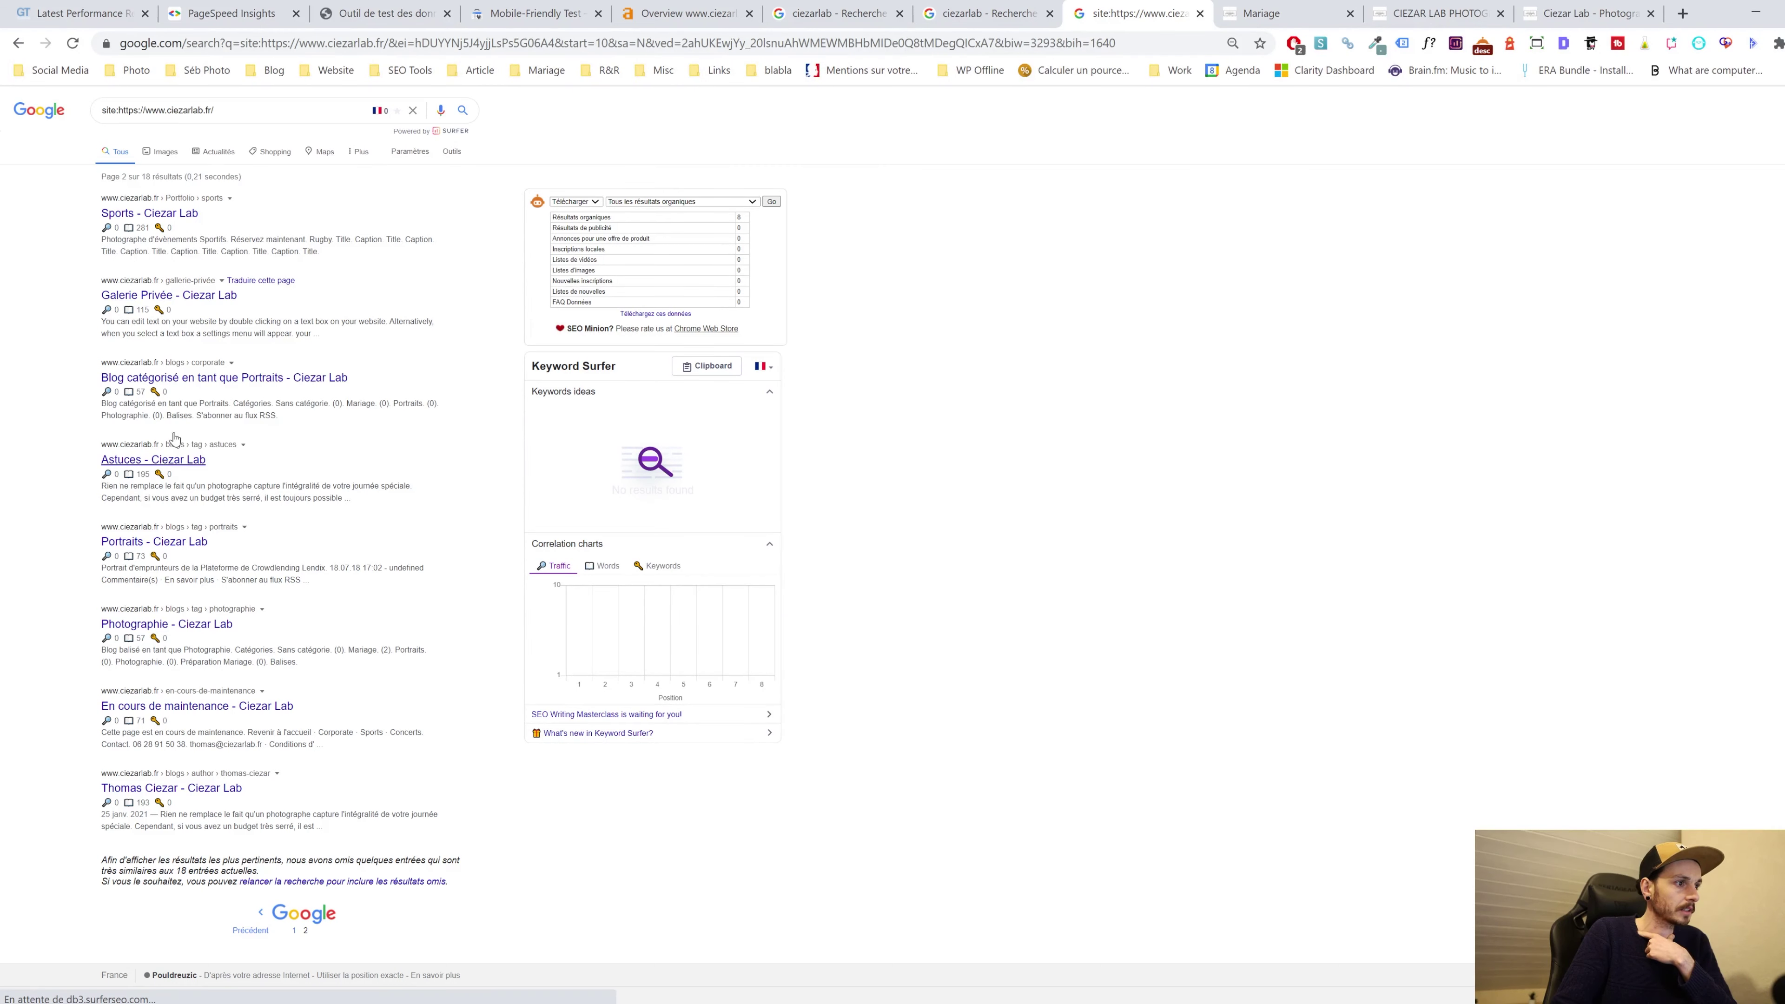
pyautogui.rightClick(191, 296)
pyautogui.click(239, 307)
pyautogui.click(1257, 14)
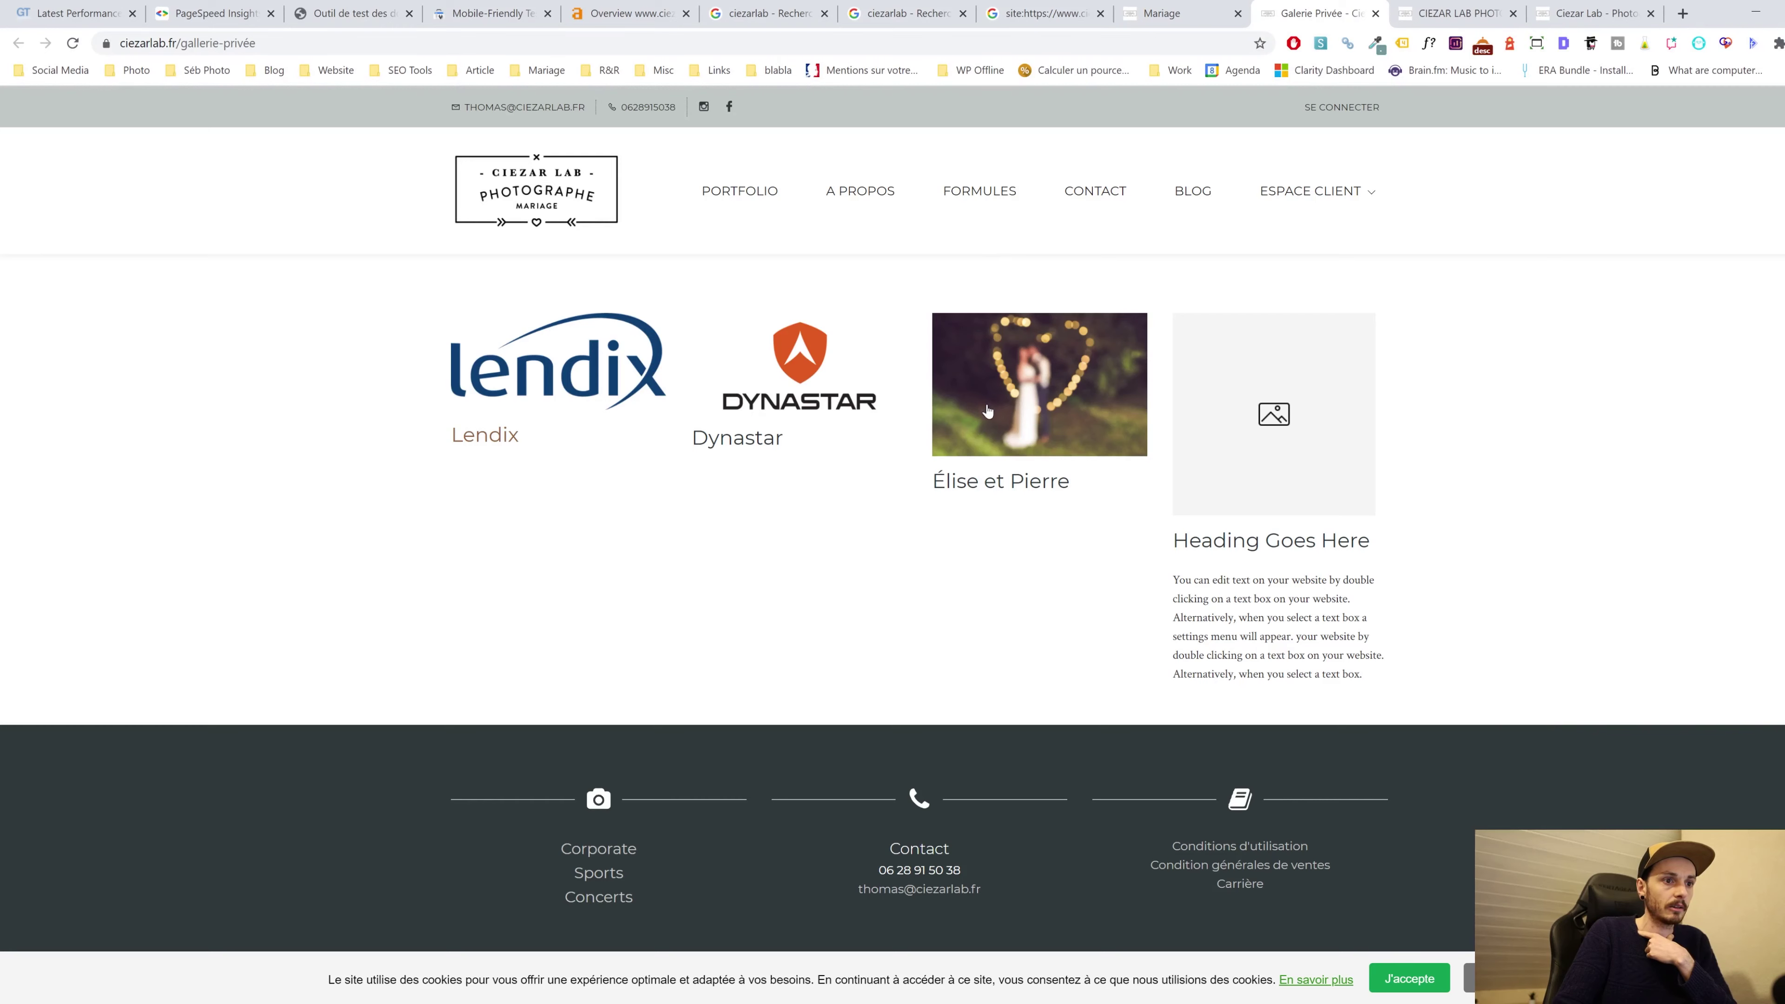
pyautogui.click(999, 439)
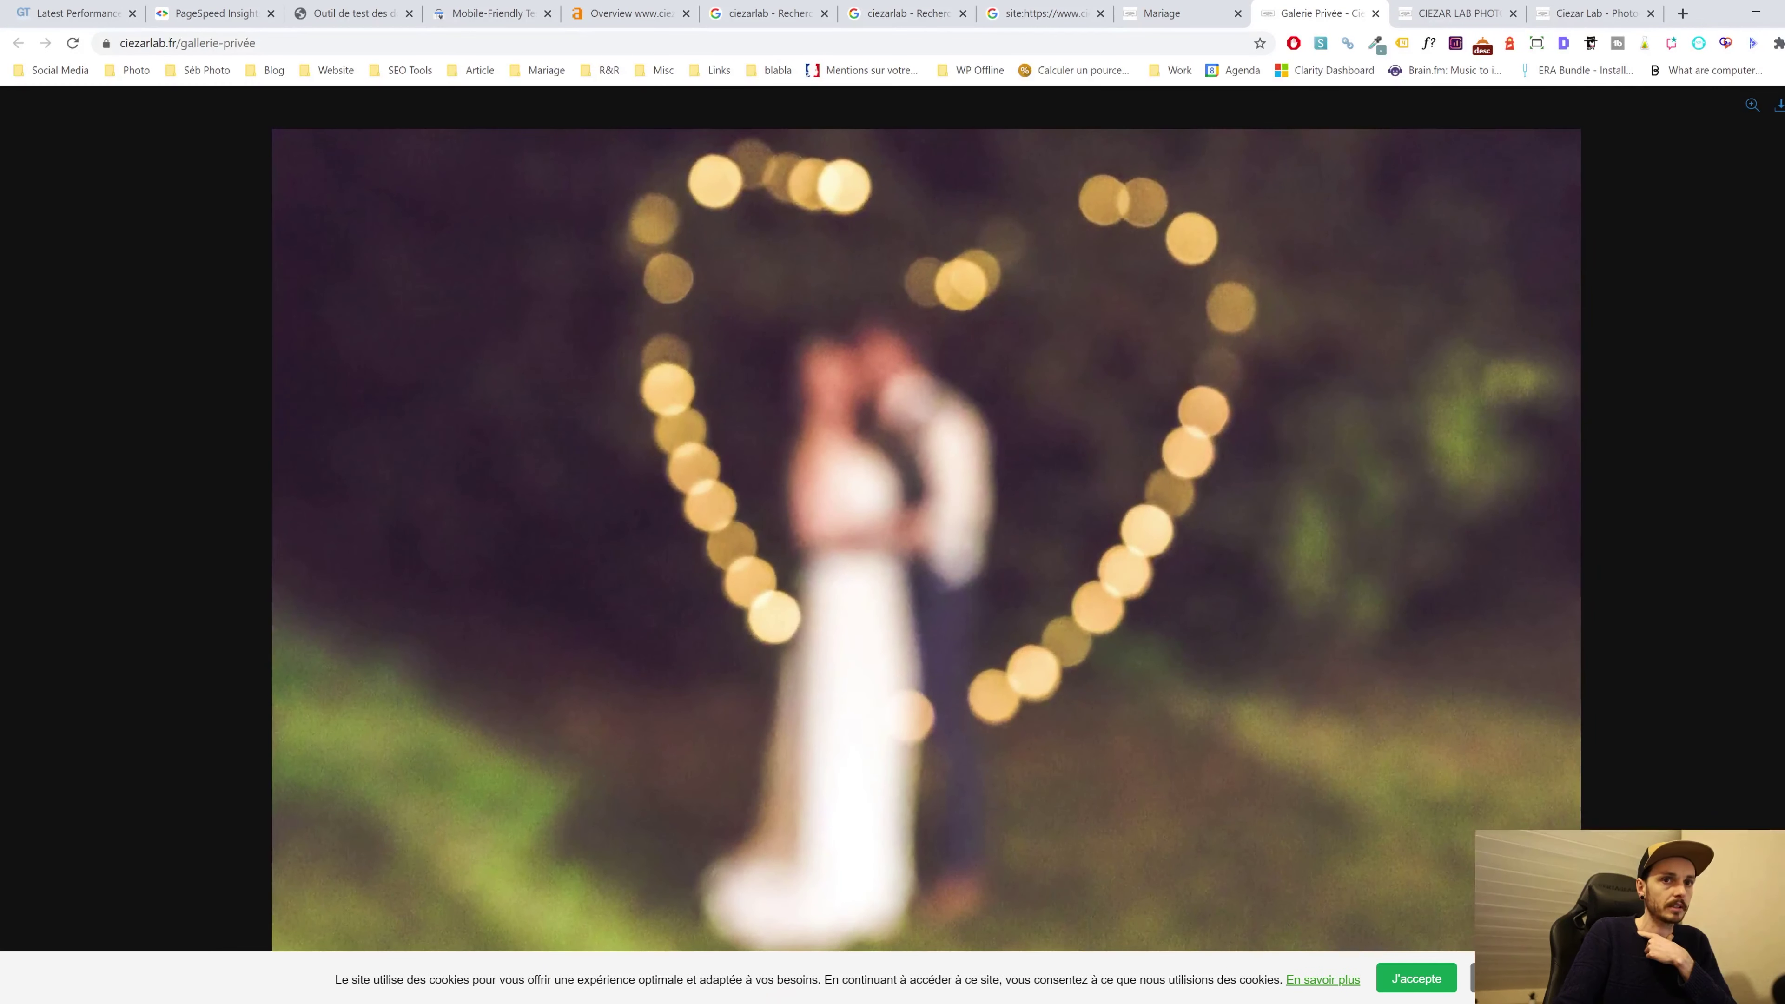
pyautogui.click(1567, 174)
pyautogui.click(503, 393)
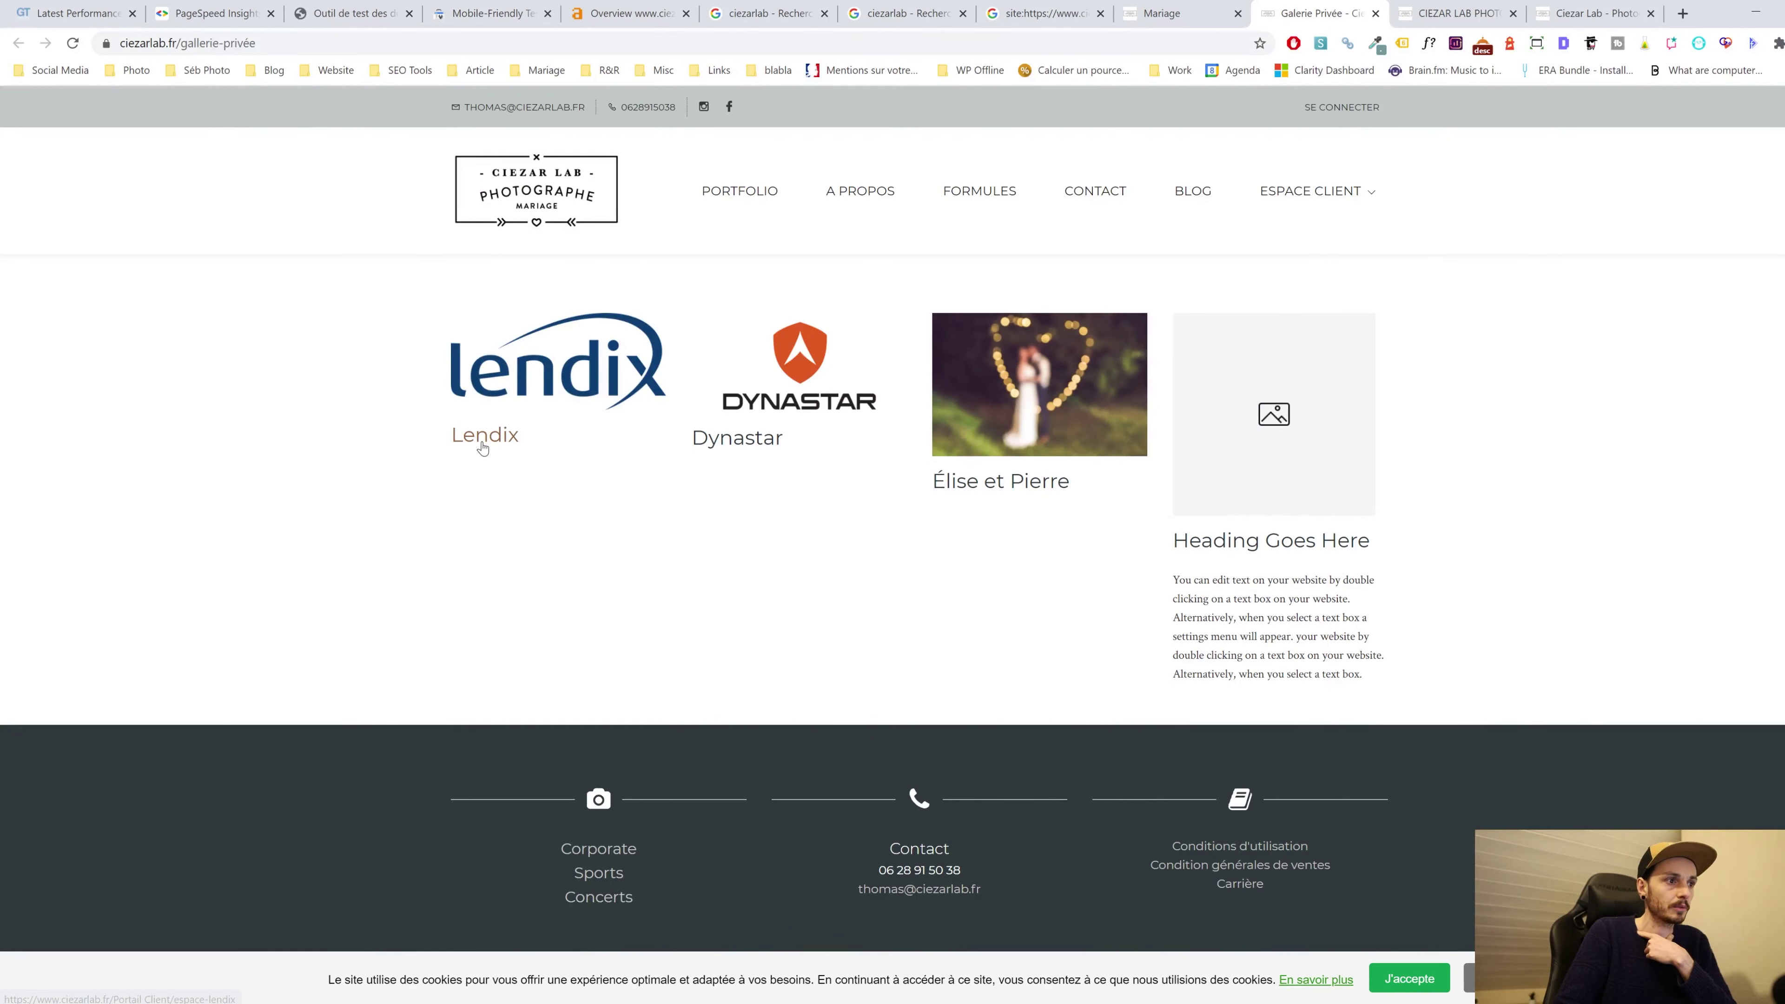
# Close the private gallery and revisit the Mariage portfolio page alongside the second page of indexed results
pyautogui.click(1376, 13)
pyautogui.click(1044, 14)
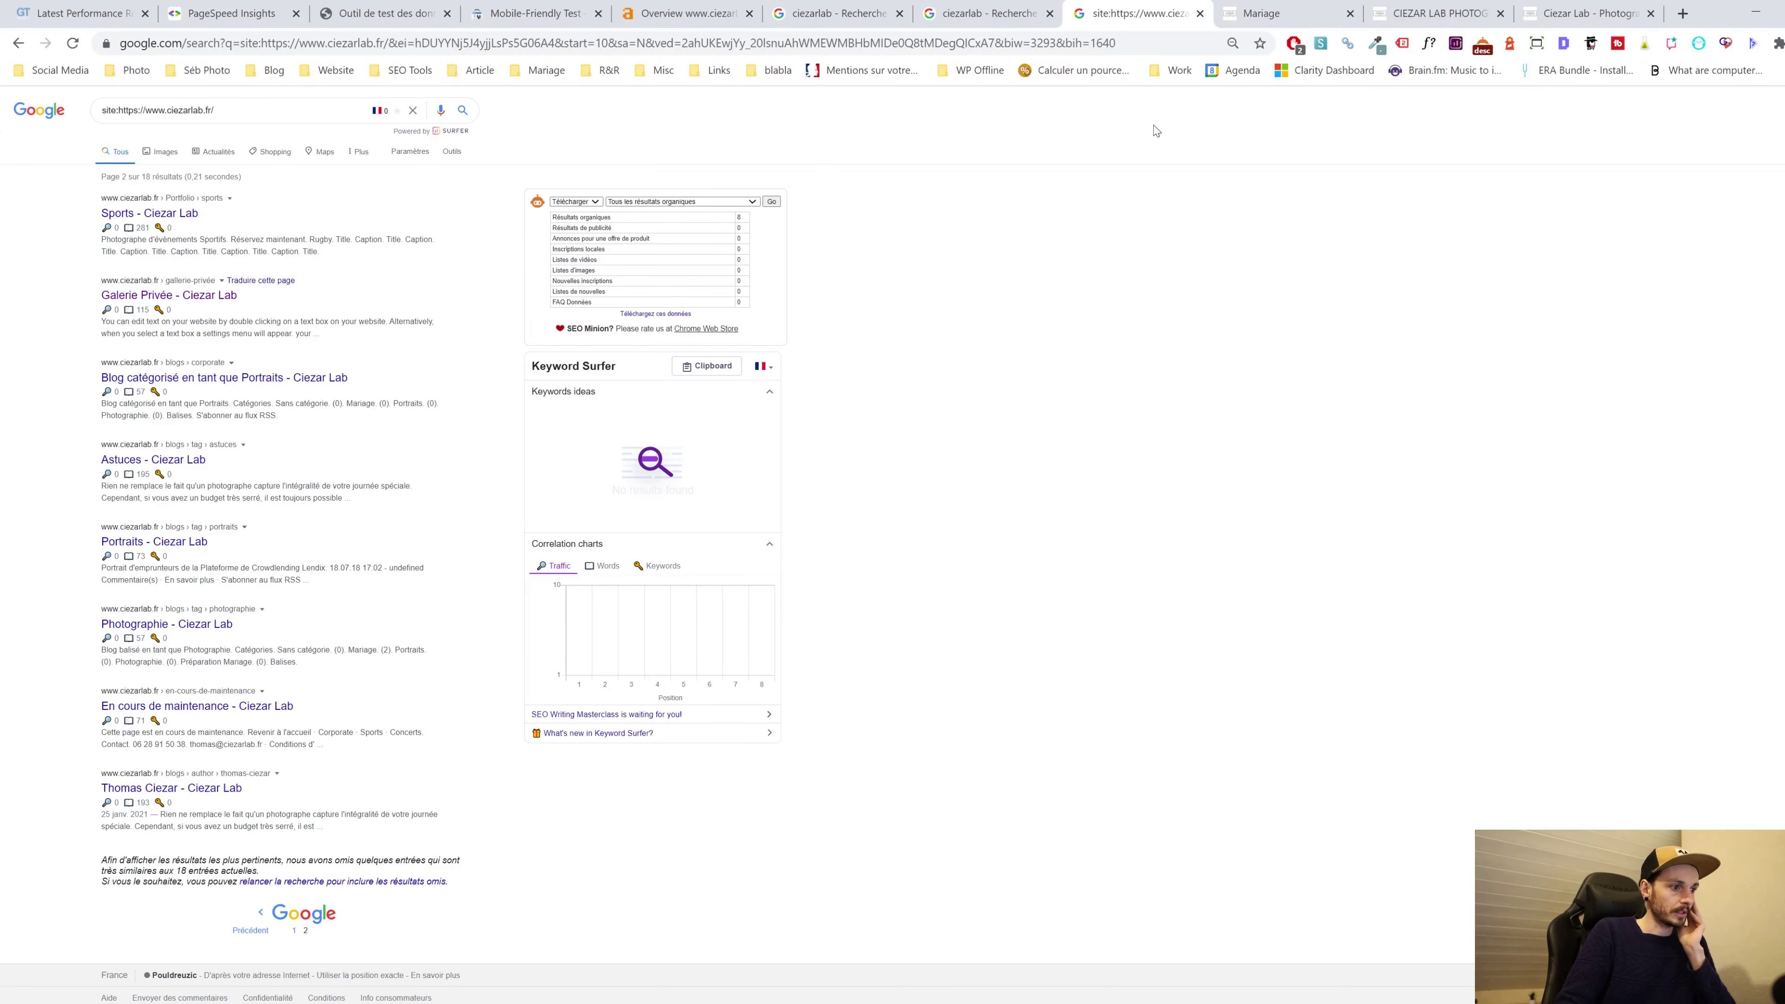
pyautogui.click(1292, 7)
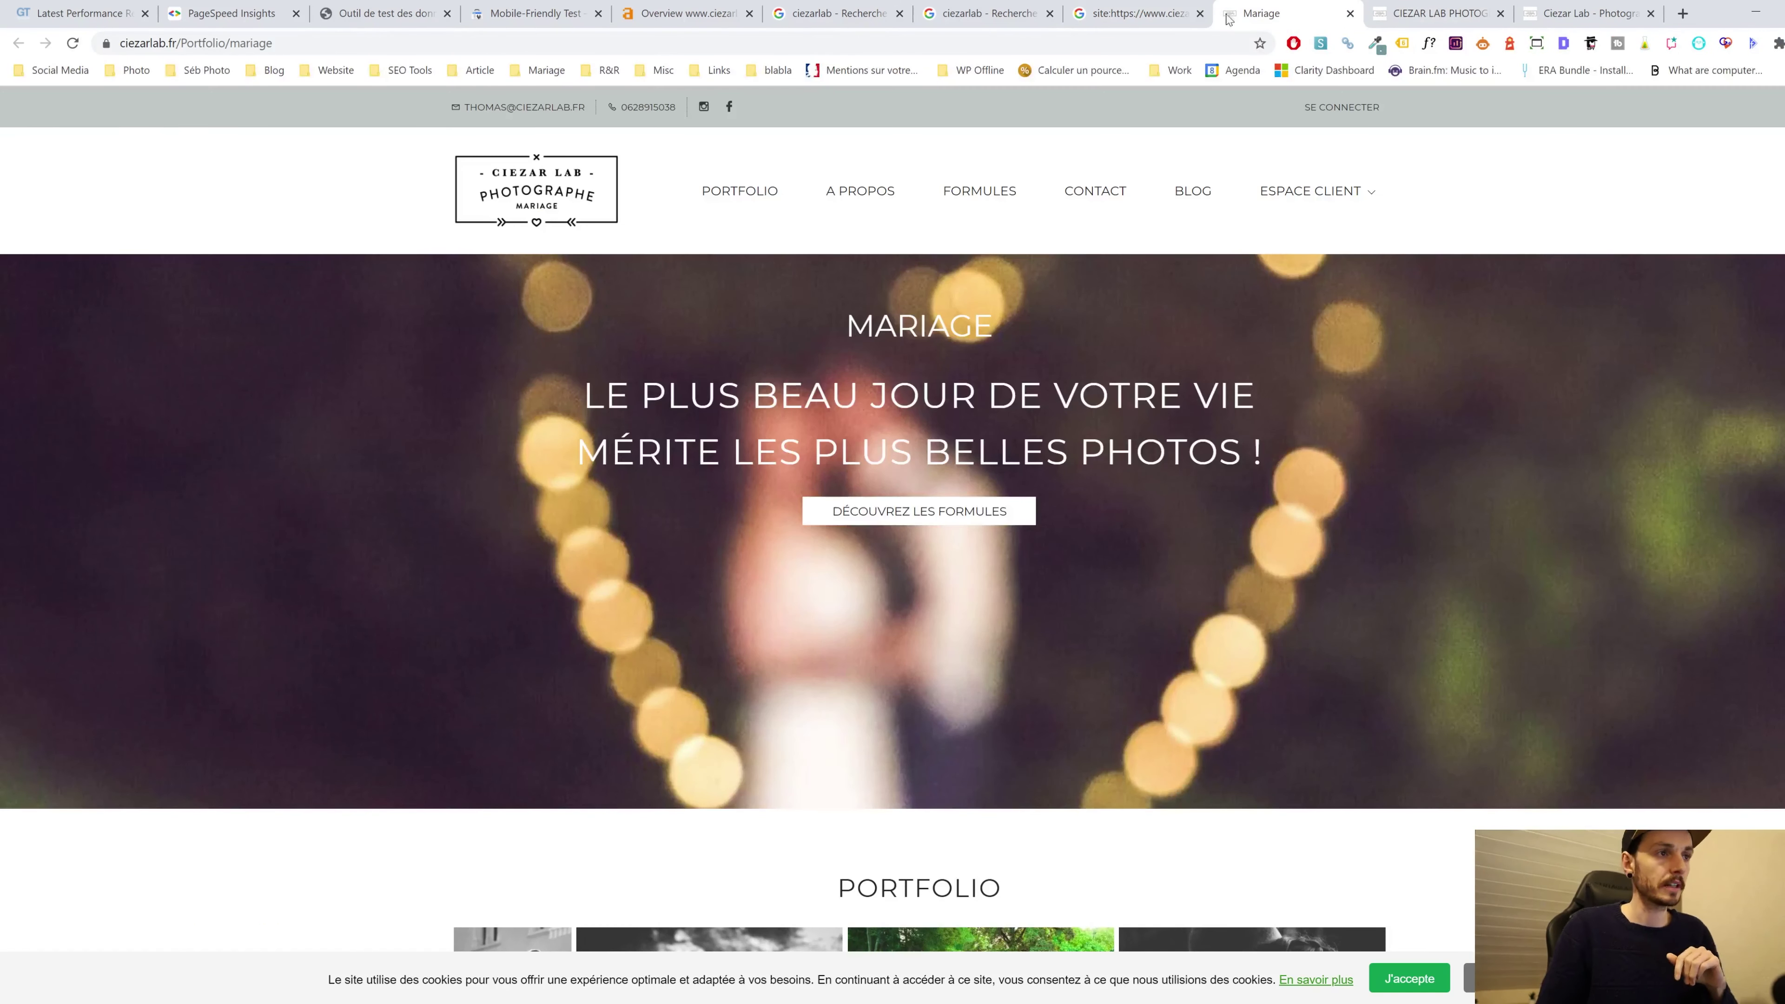
pyautogui.click(1113, 11)
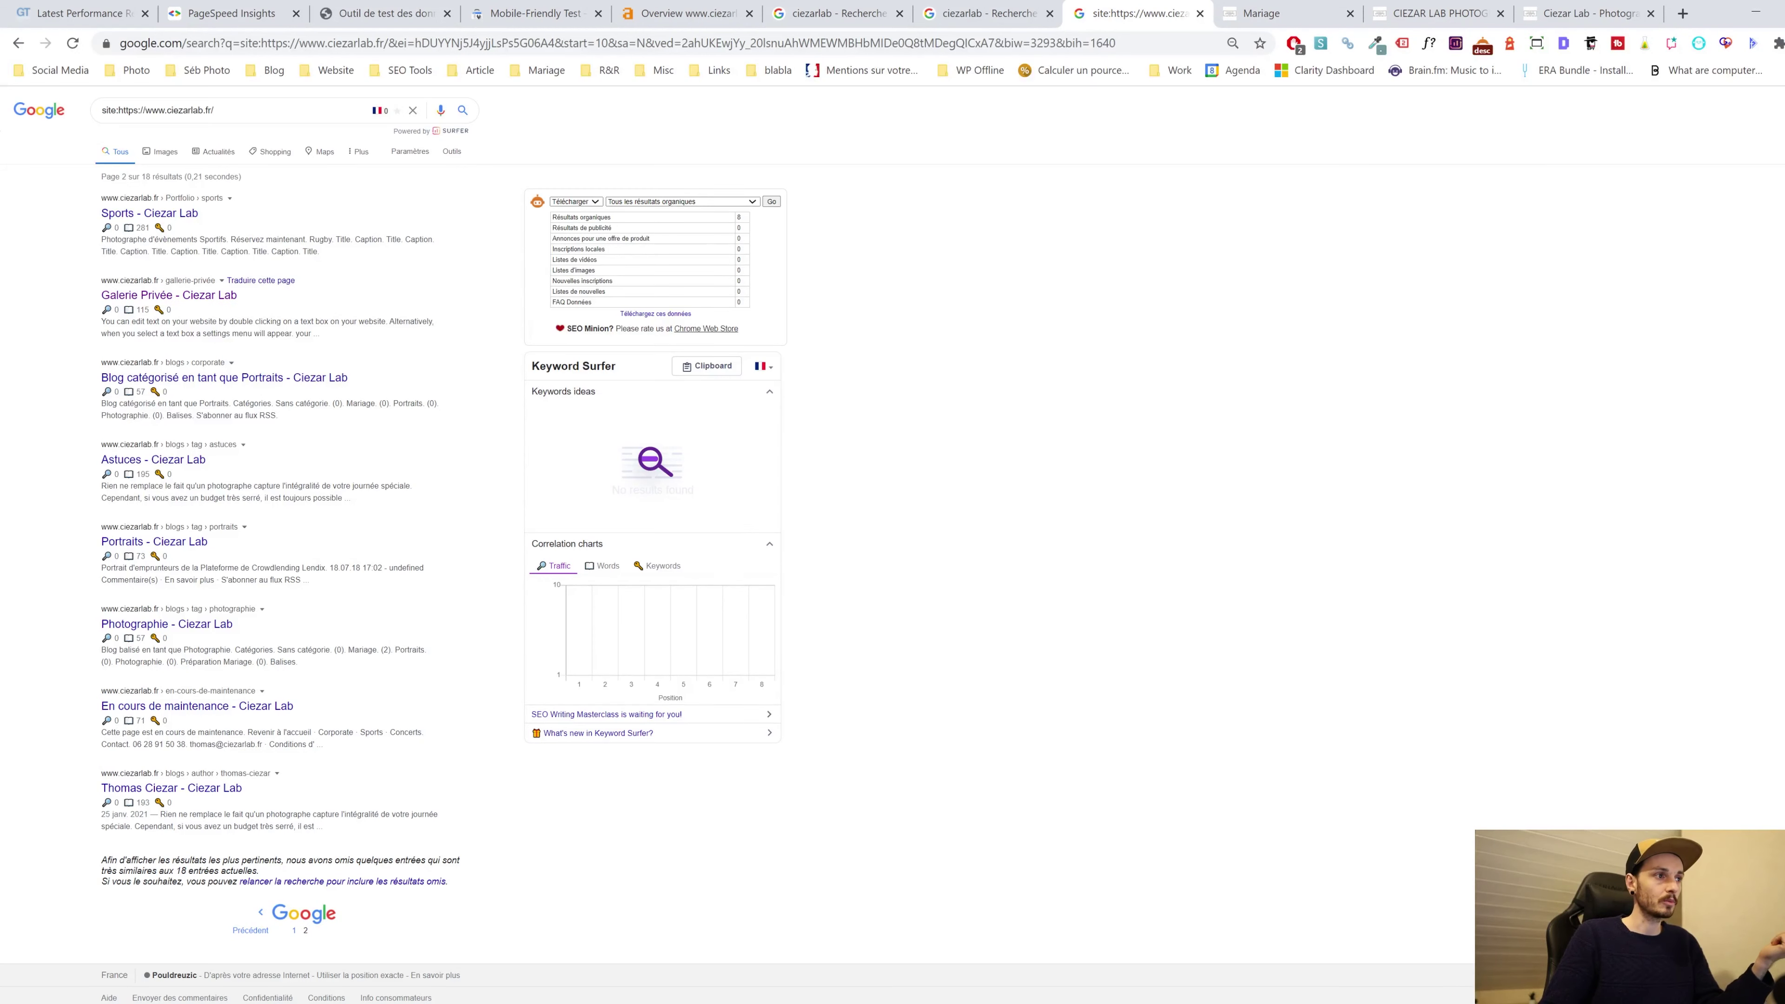
# Return to the first page of indexed results, revisit the Mariage page and load the site's homepage in the neighbouring tab
pyautogui.click(294, 930)
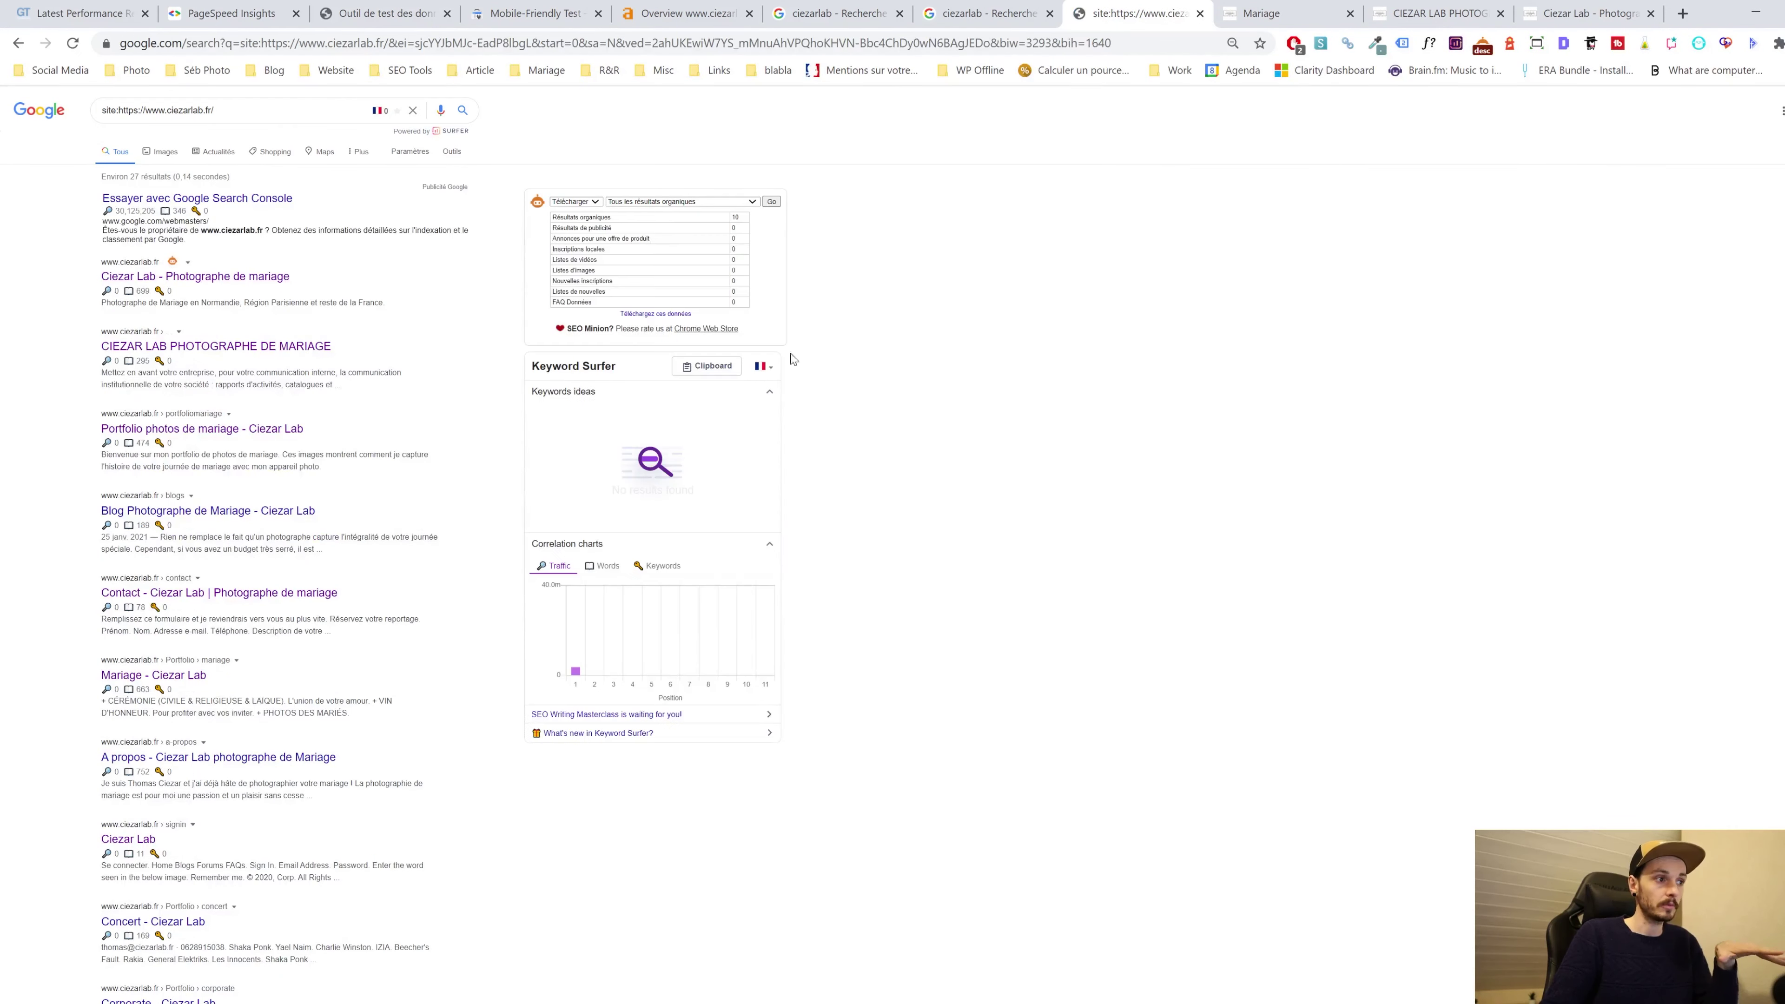
pyautogui.click(1311, 7)
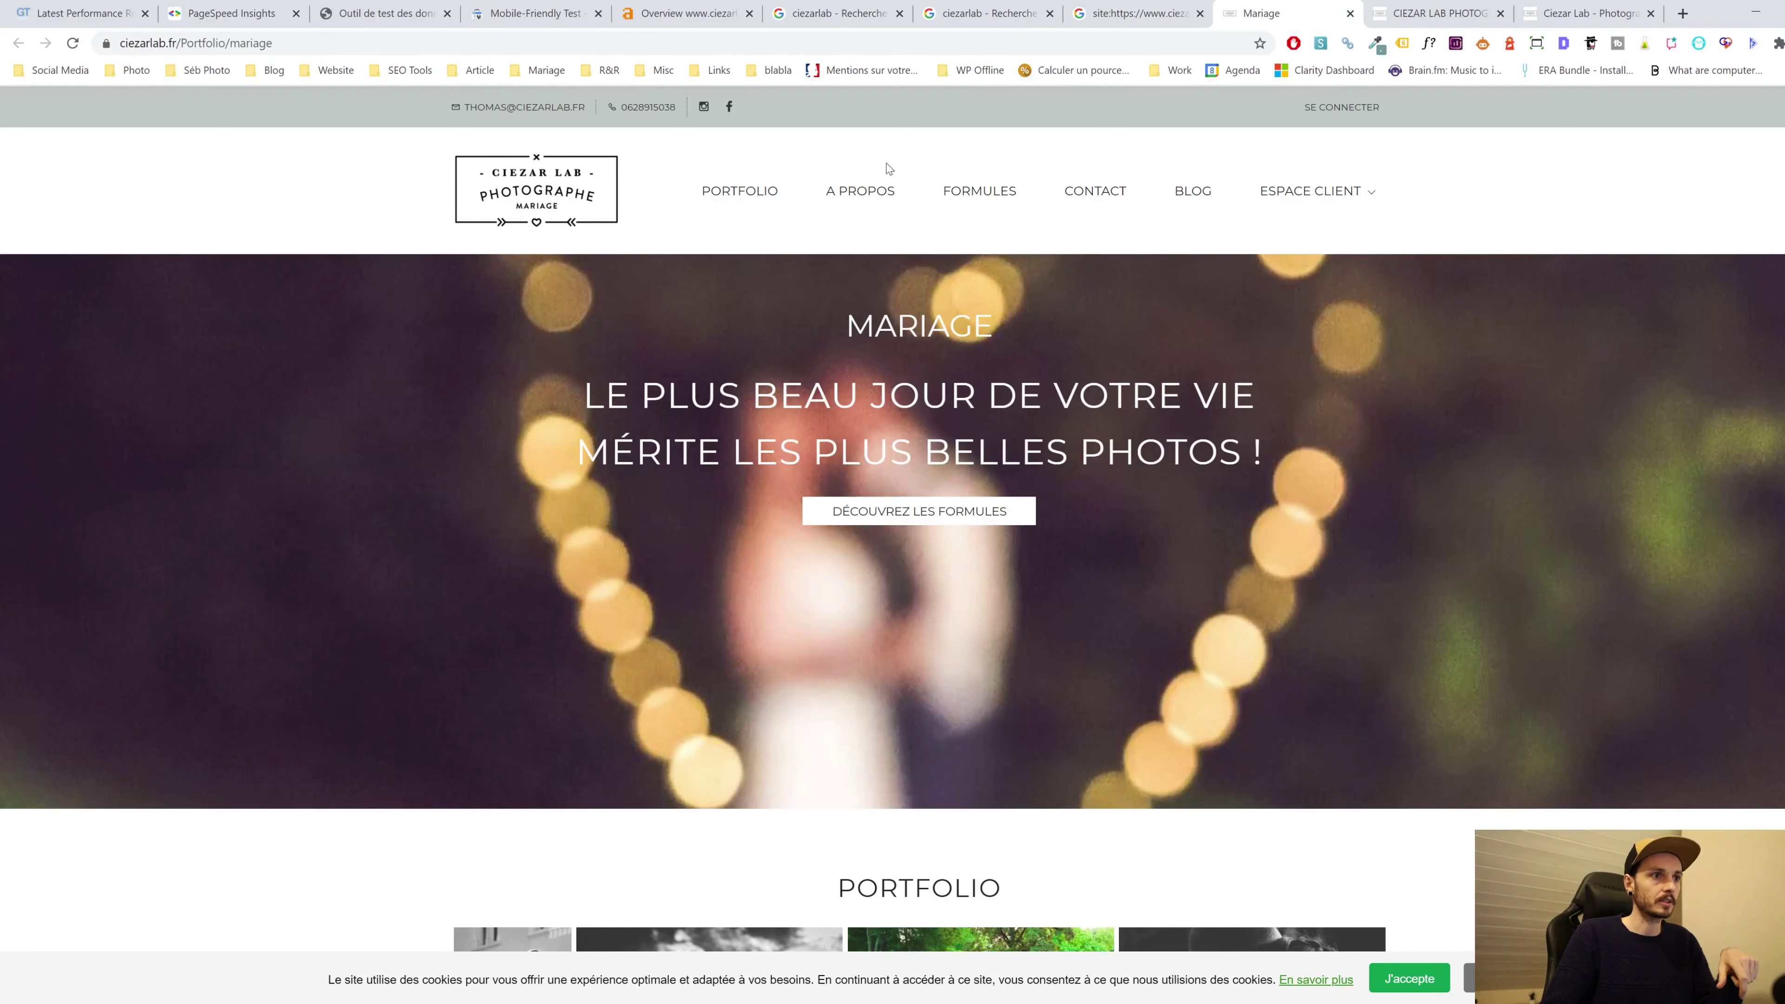
pyautogui.hotkey('ctrl', 'Tab')
pyautogui.click(569, 132)
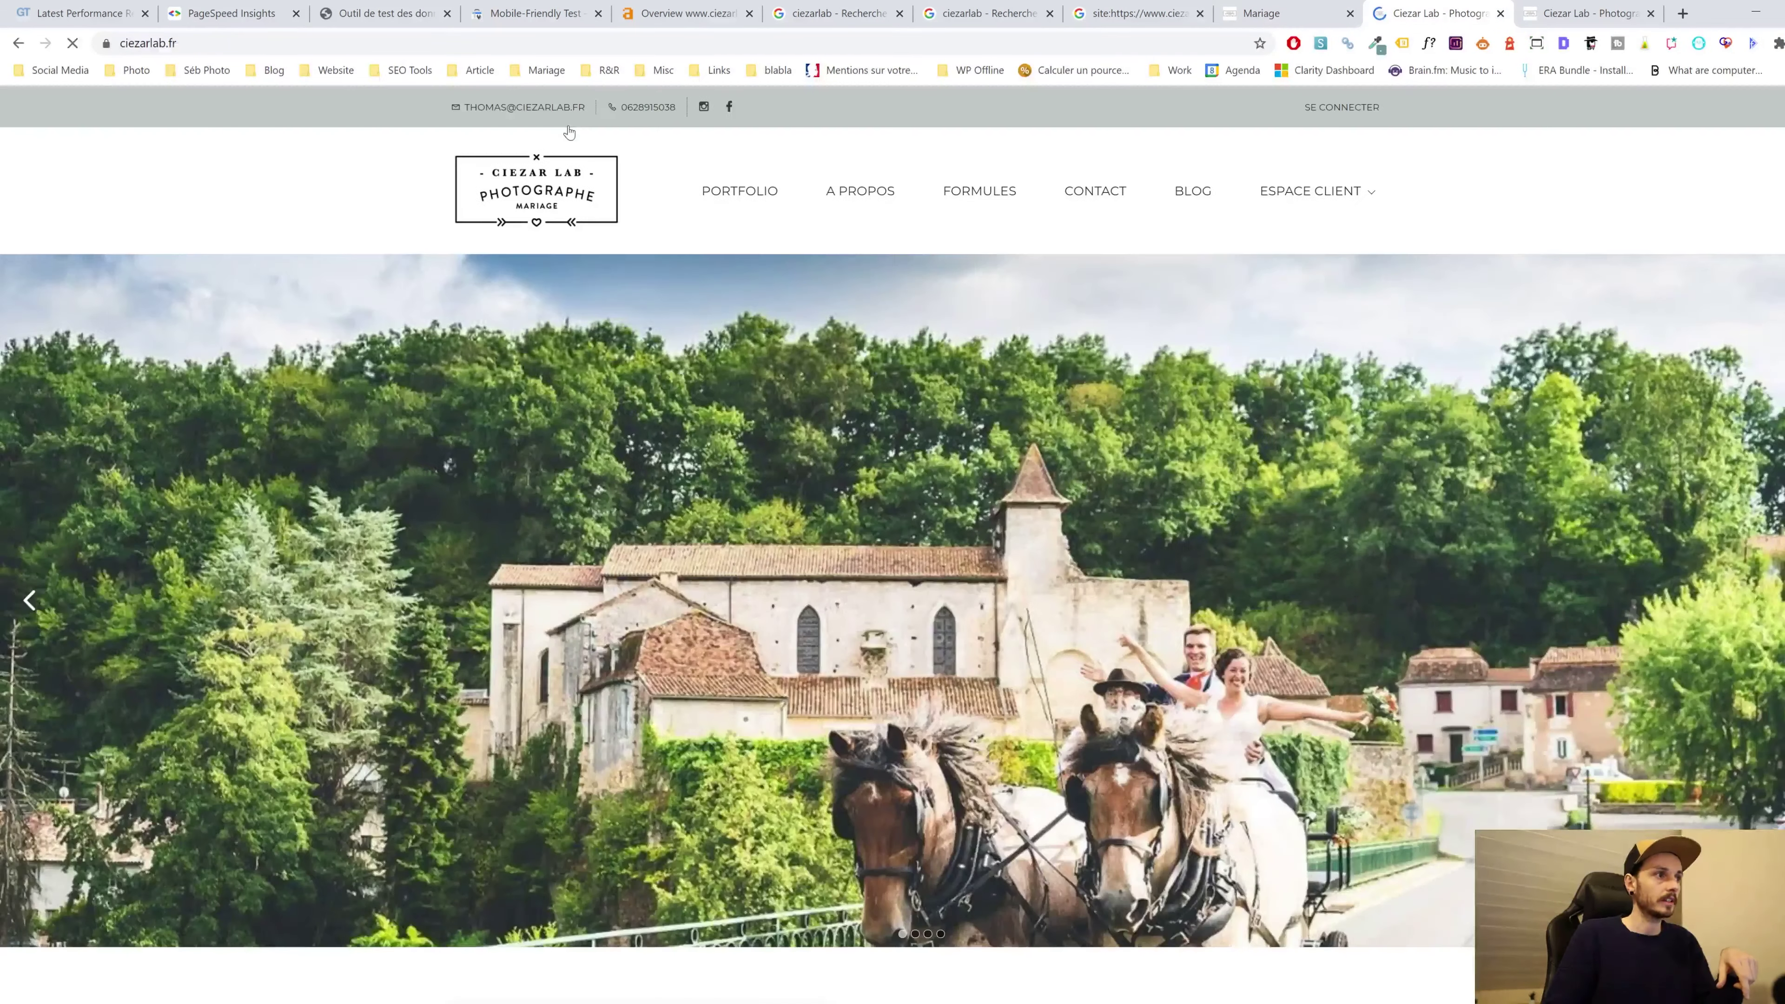
pyautogui.scroll(-3, 656, 439)
pyautogui.scroll(3, 708, 425)
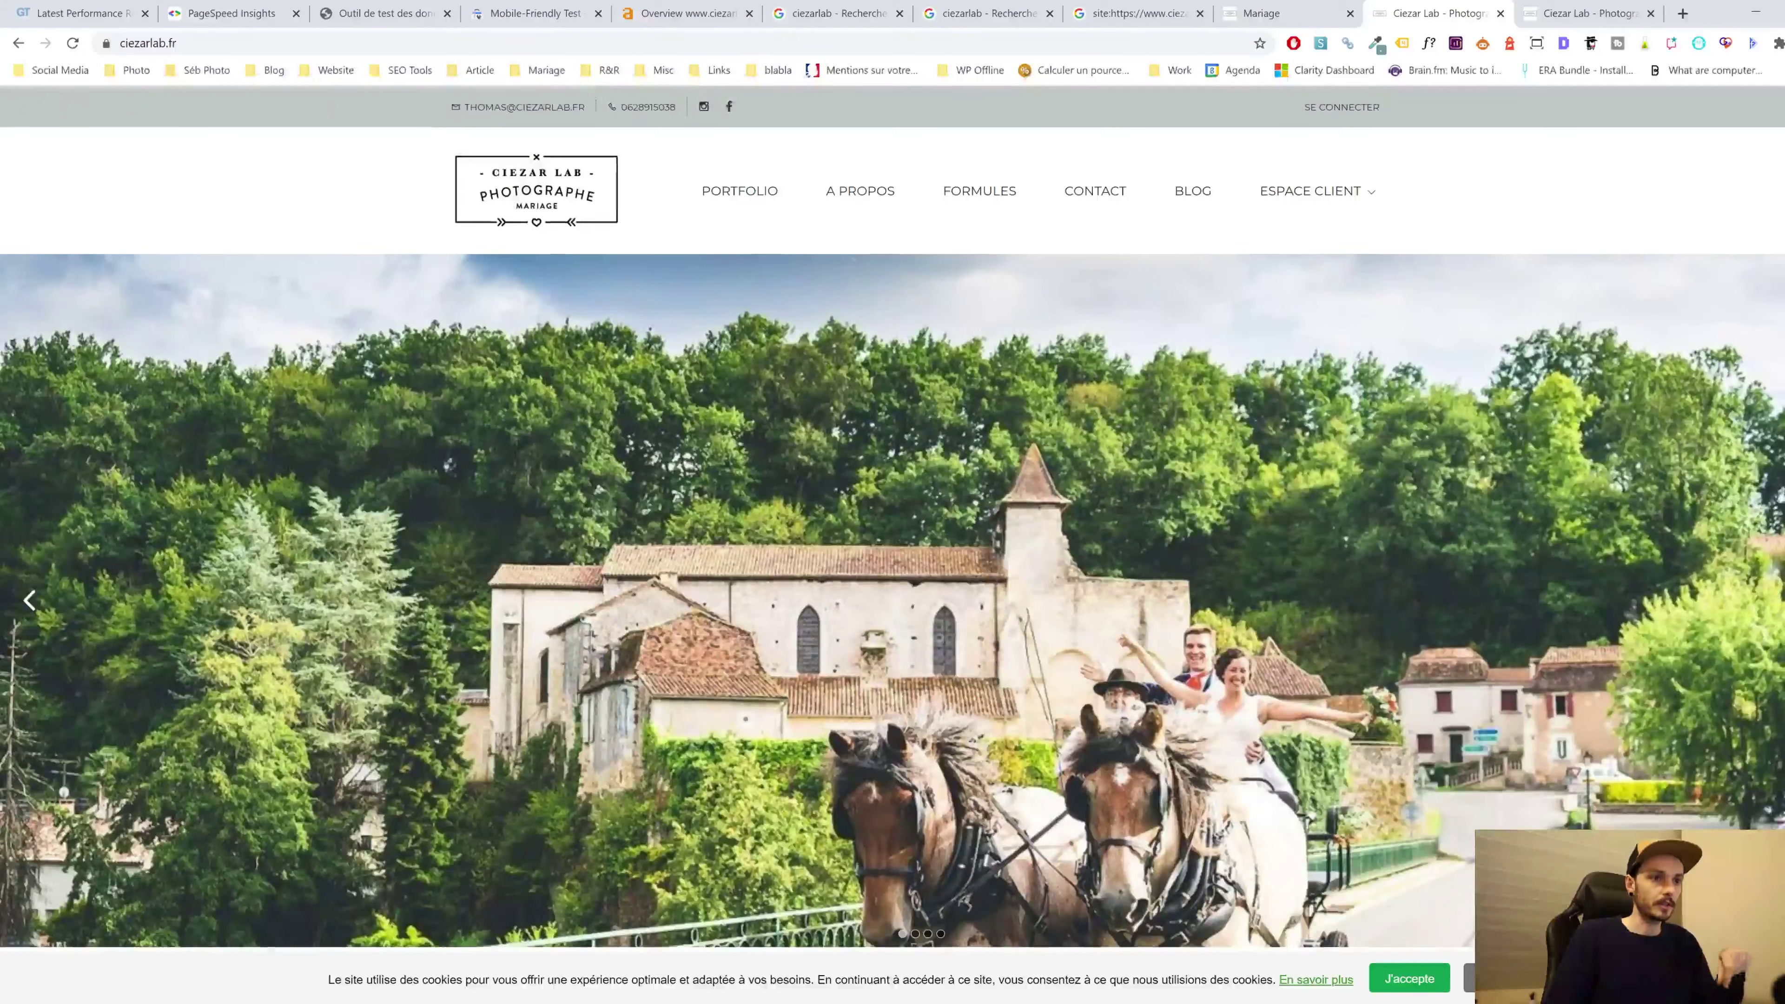
# Inspect the HTML tag behind the homepage's "Photographe de mariage" heading and close the developer tools
pyautogui.scroll(-4, 938, 319)
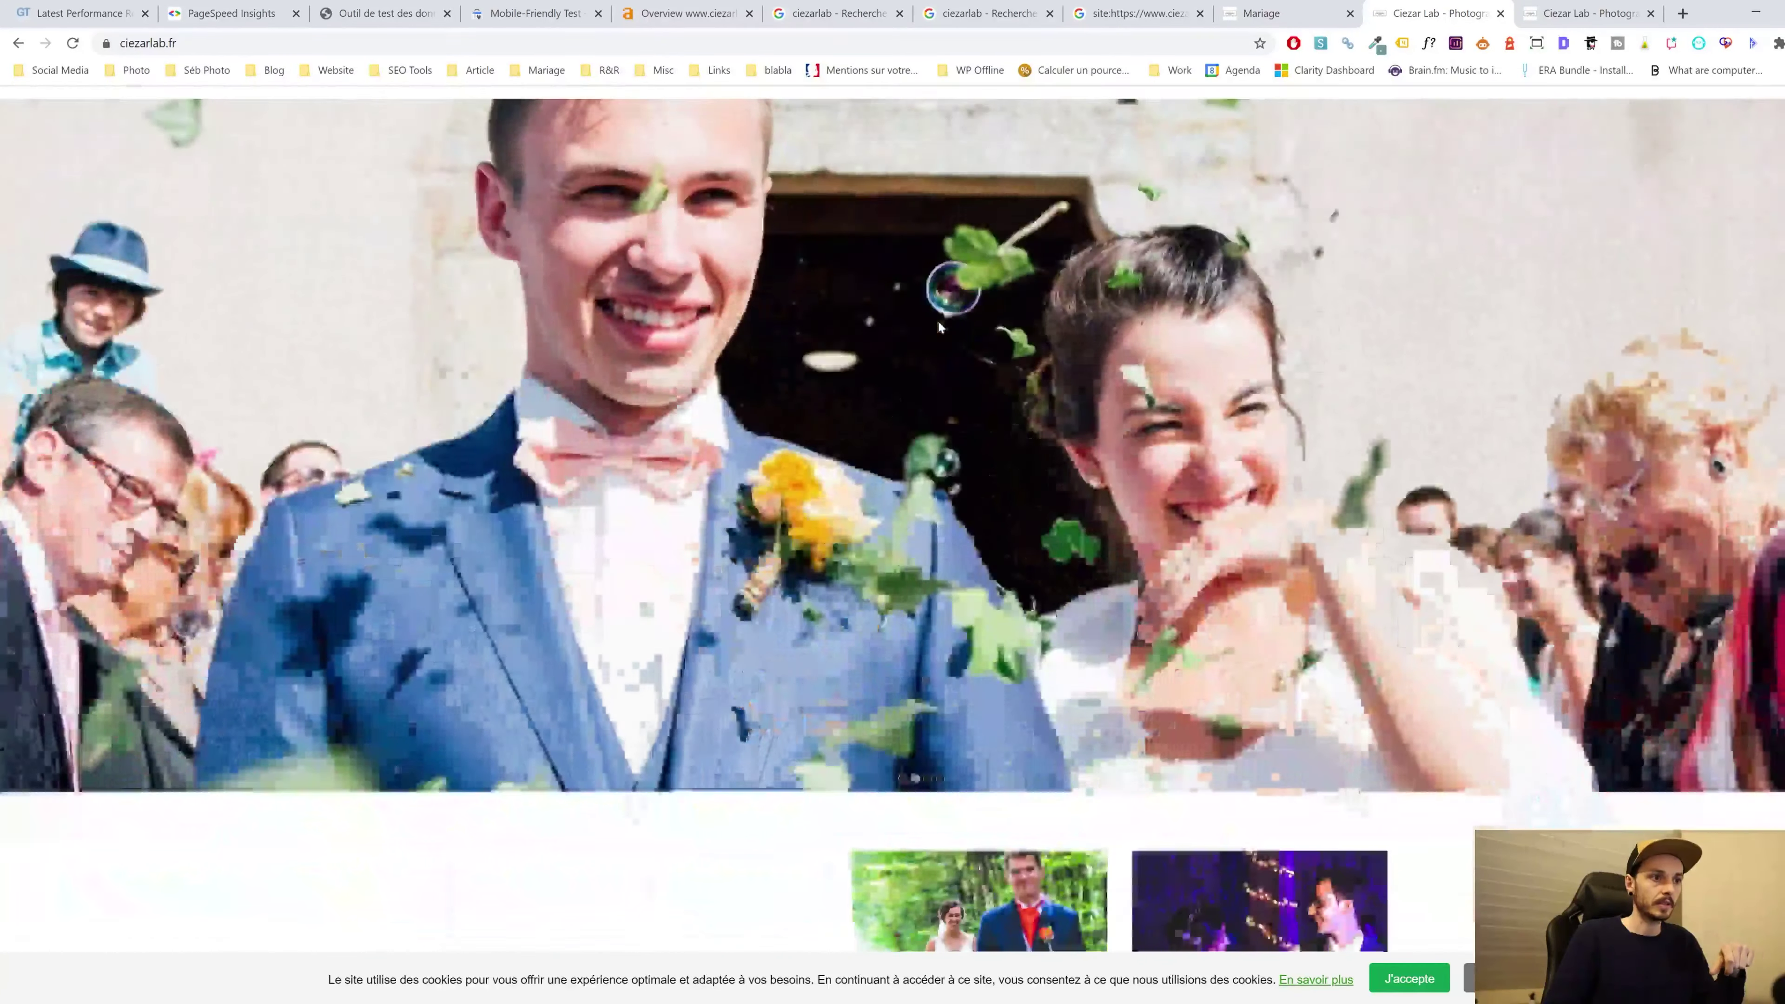
pyautogui.scroll(-5, 713, 450)
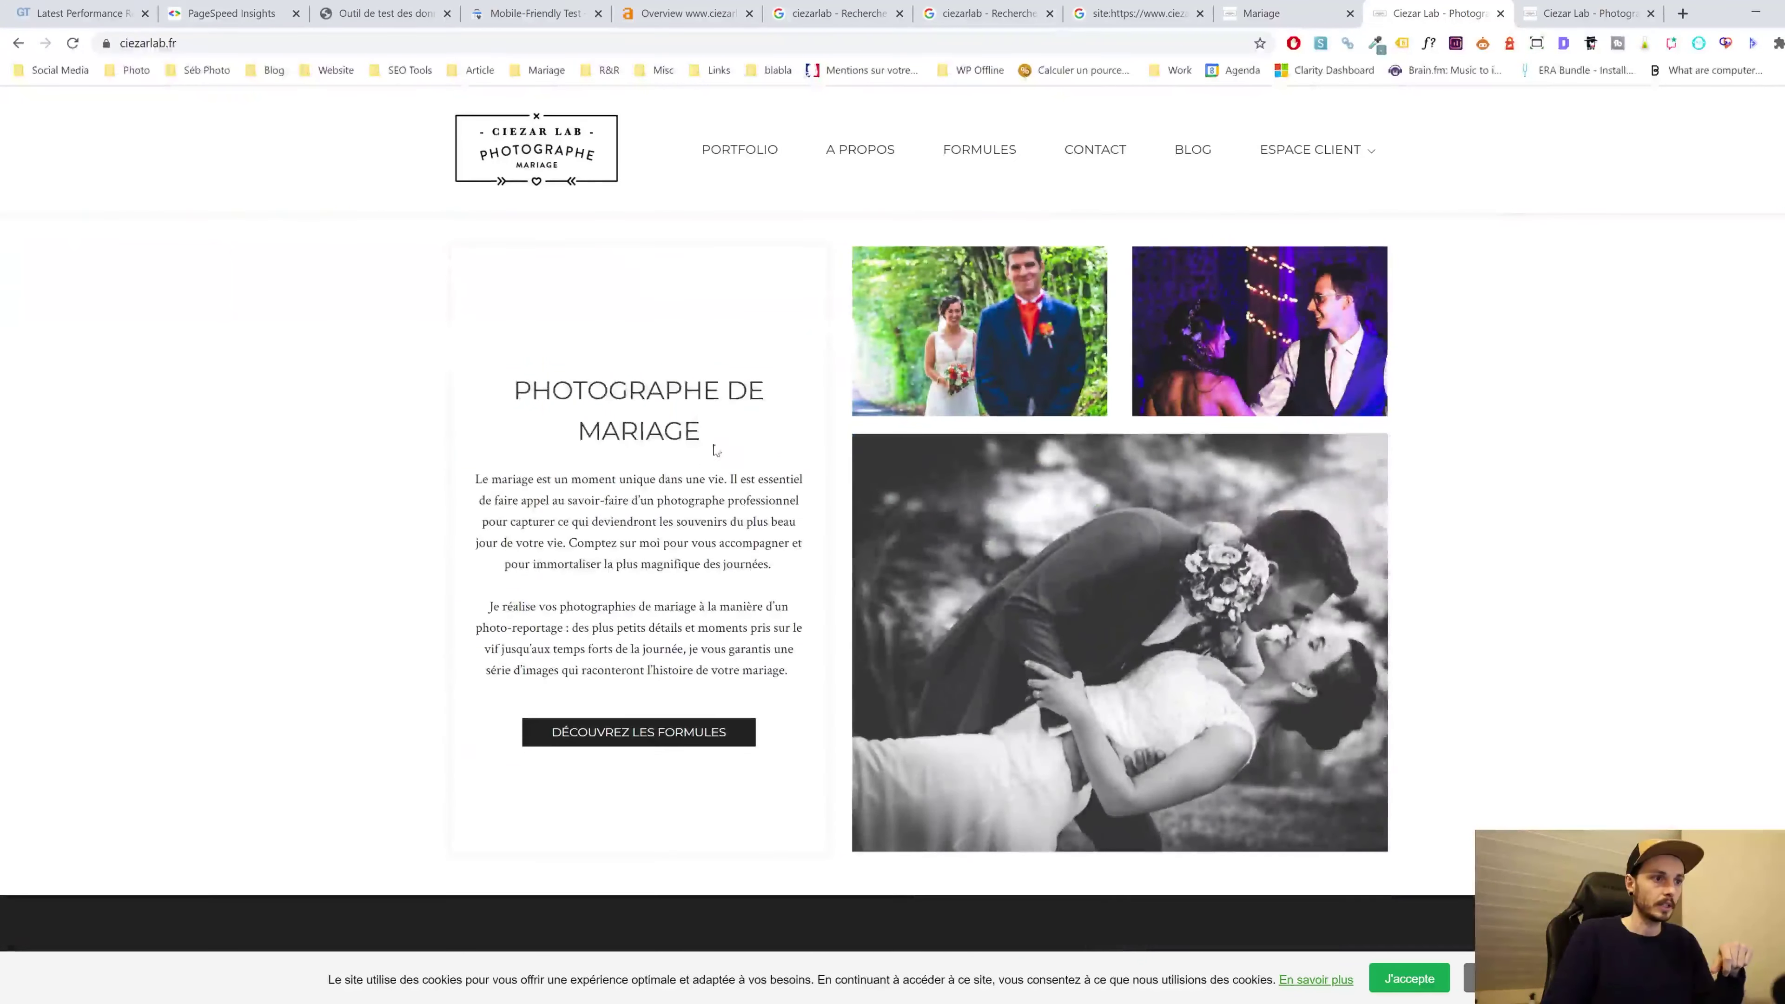
pyautogui.moveTo(713, 450); pyautogui.dragTo(482, 380)
pyautogui.rightClick(617, 392)
pyautogui.click(674, 549)
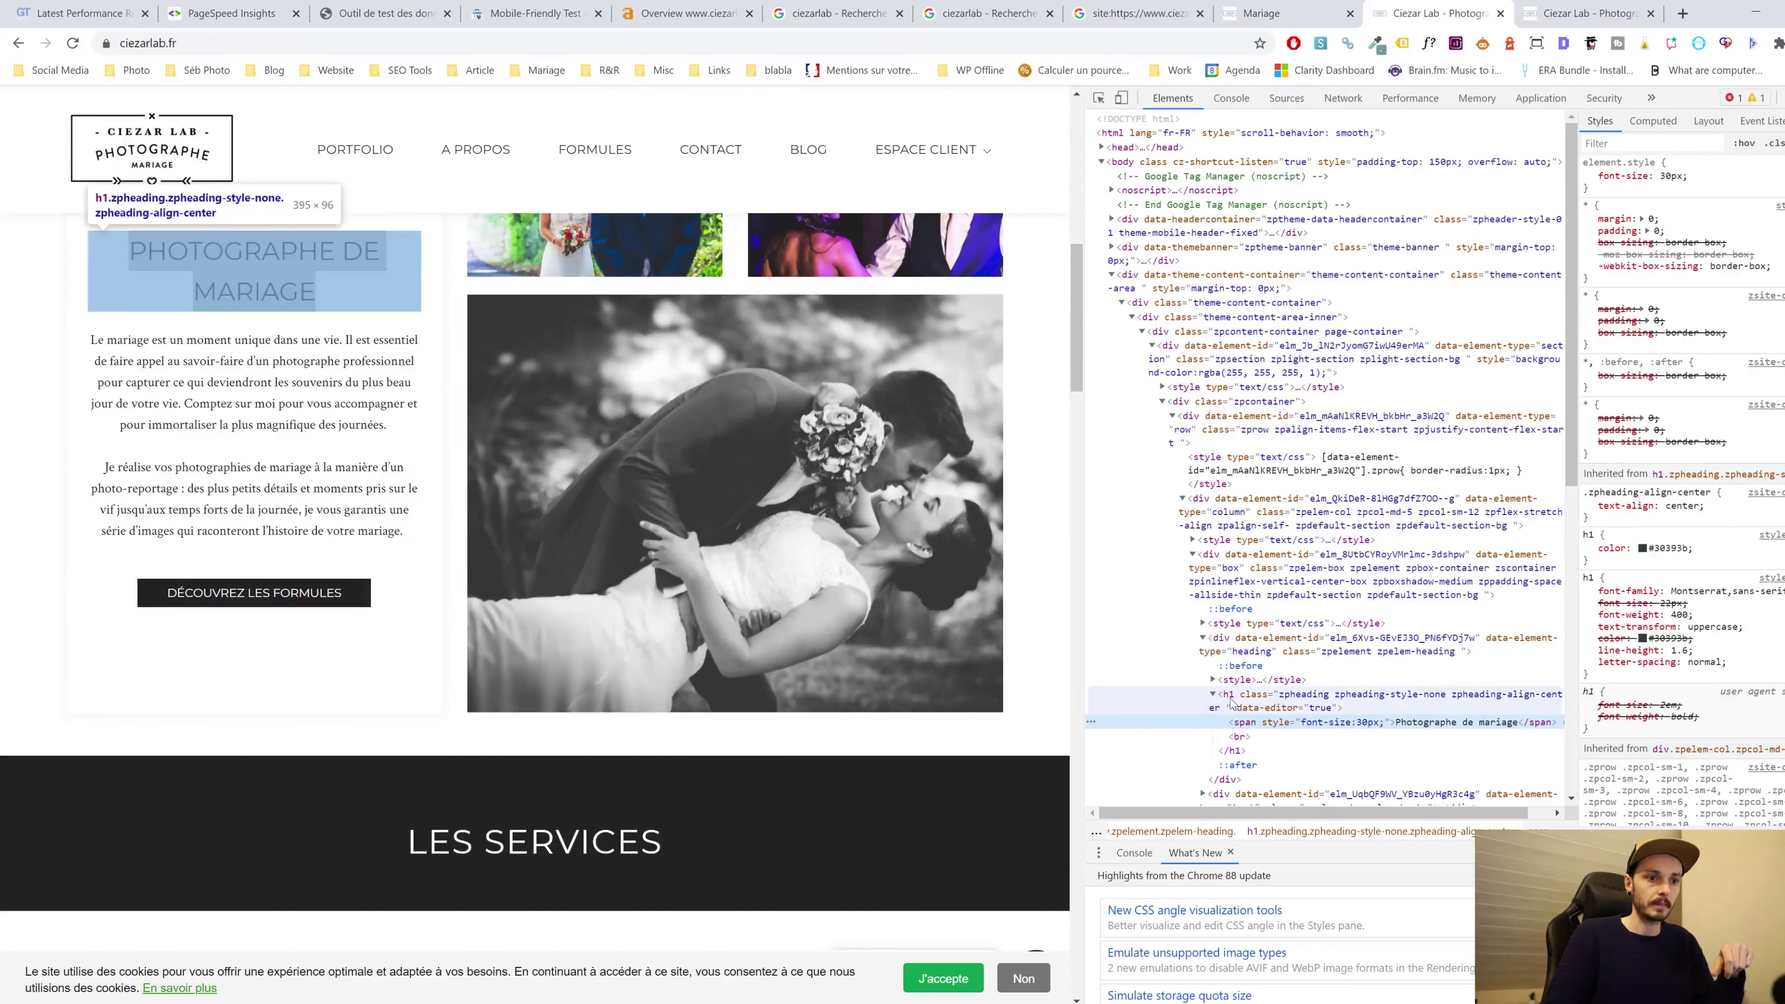
pyautogui.click(1284, 701)
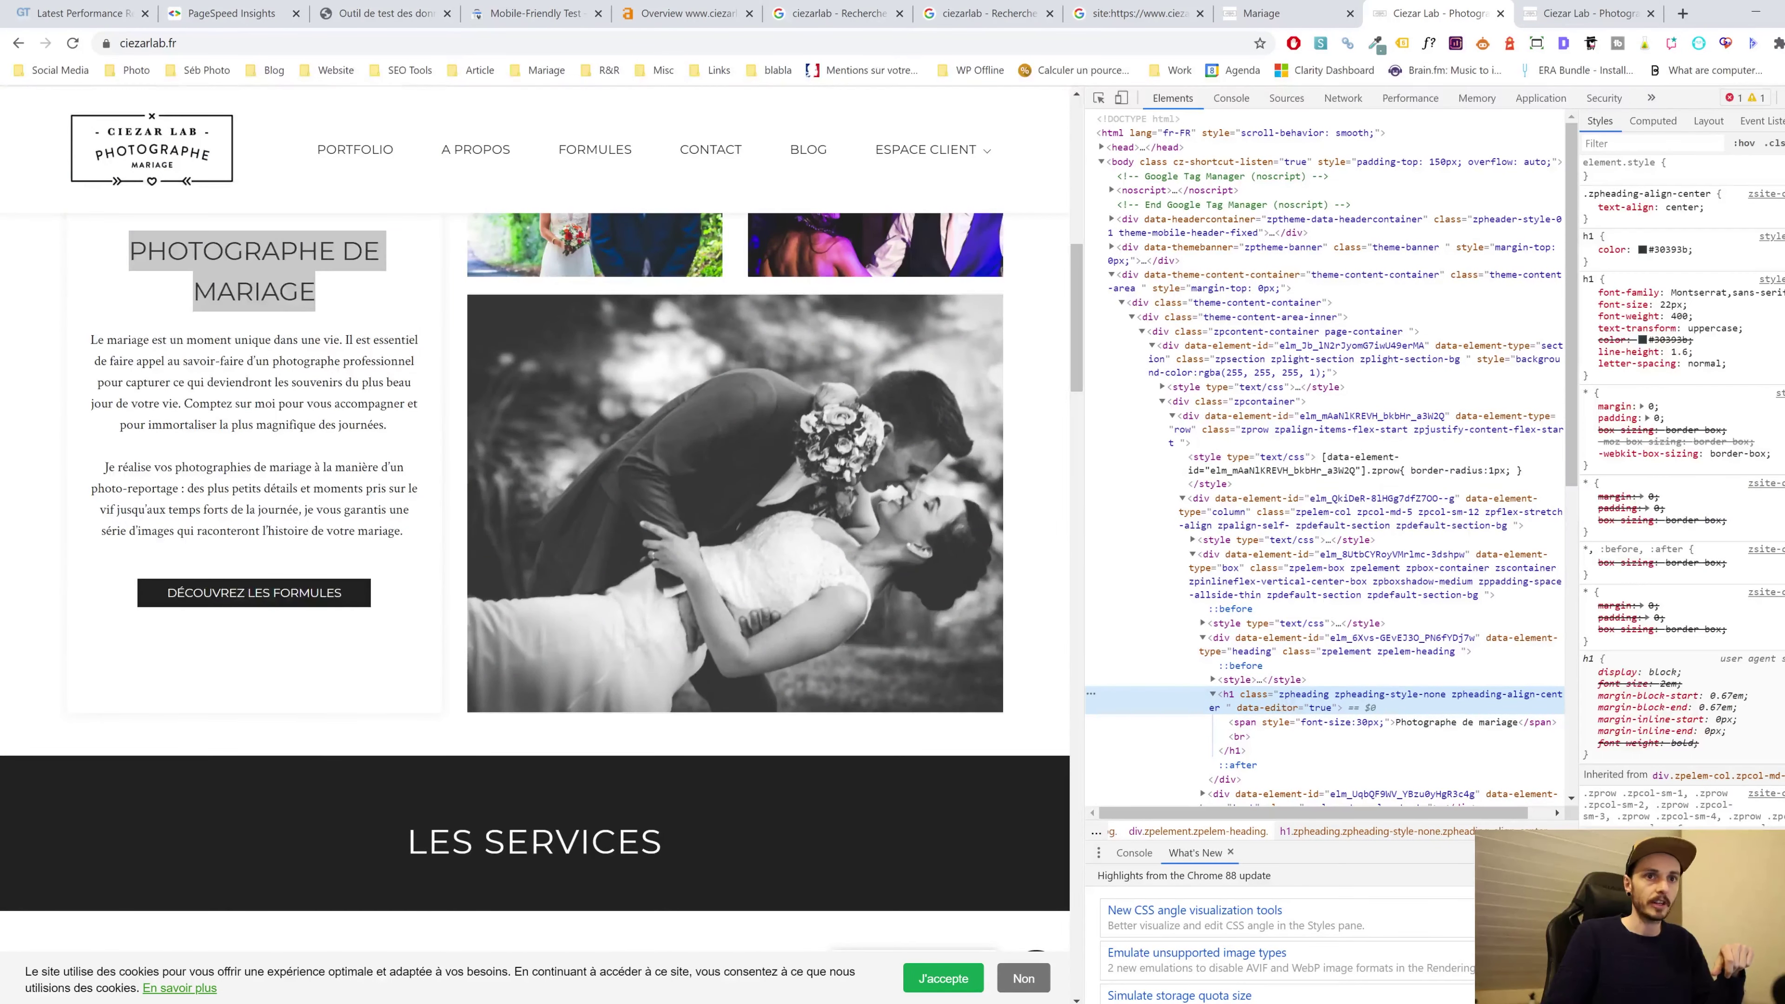
pyautogui.press('F12')
# Examine the homepage's introduction block and how it leads into the "Les Services" section
pyautogui.scroll(3, 748, 328)
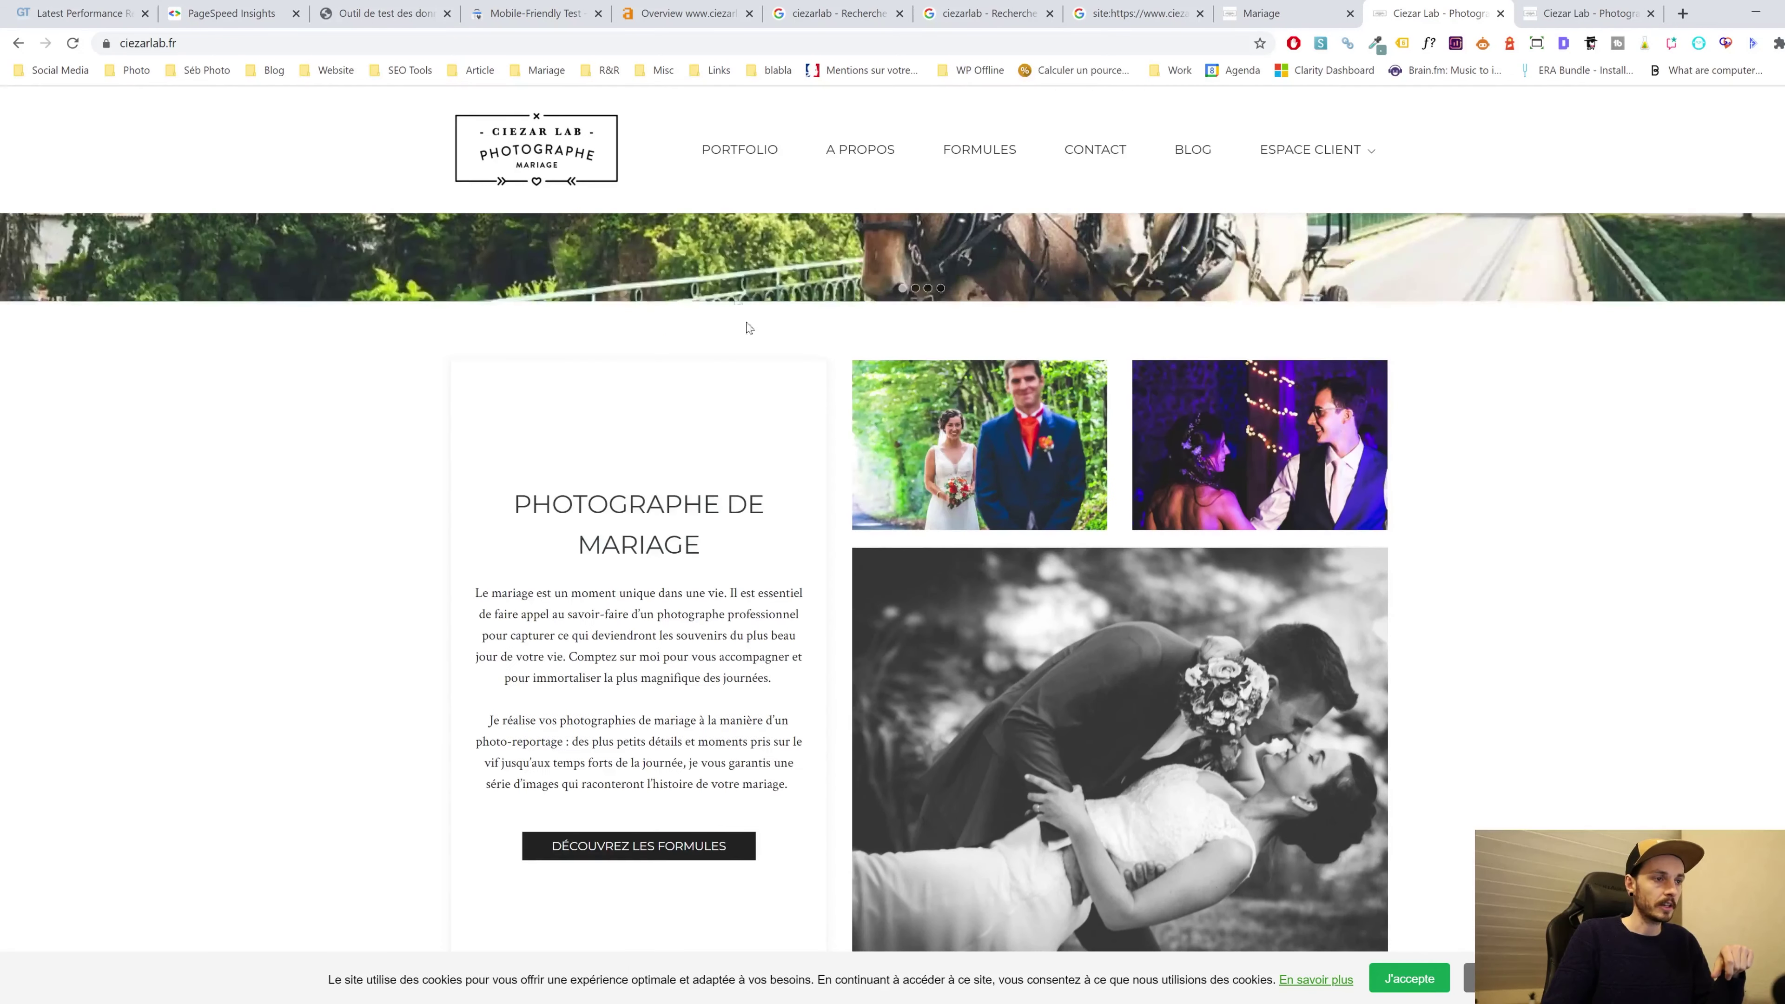
pyautogui.scroll(-4, 709, 501)
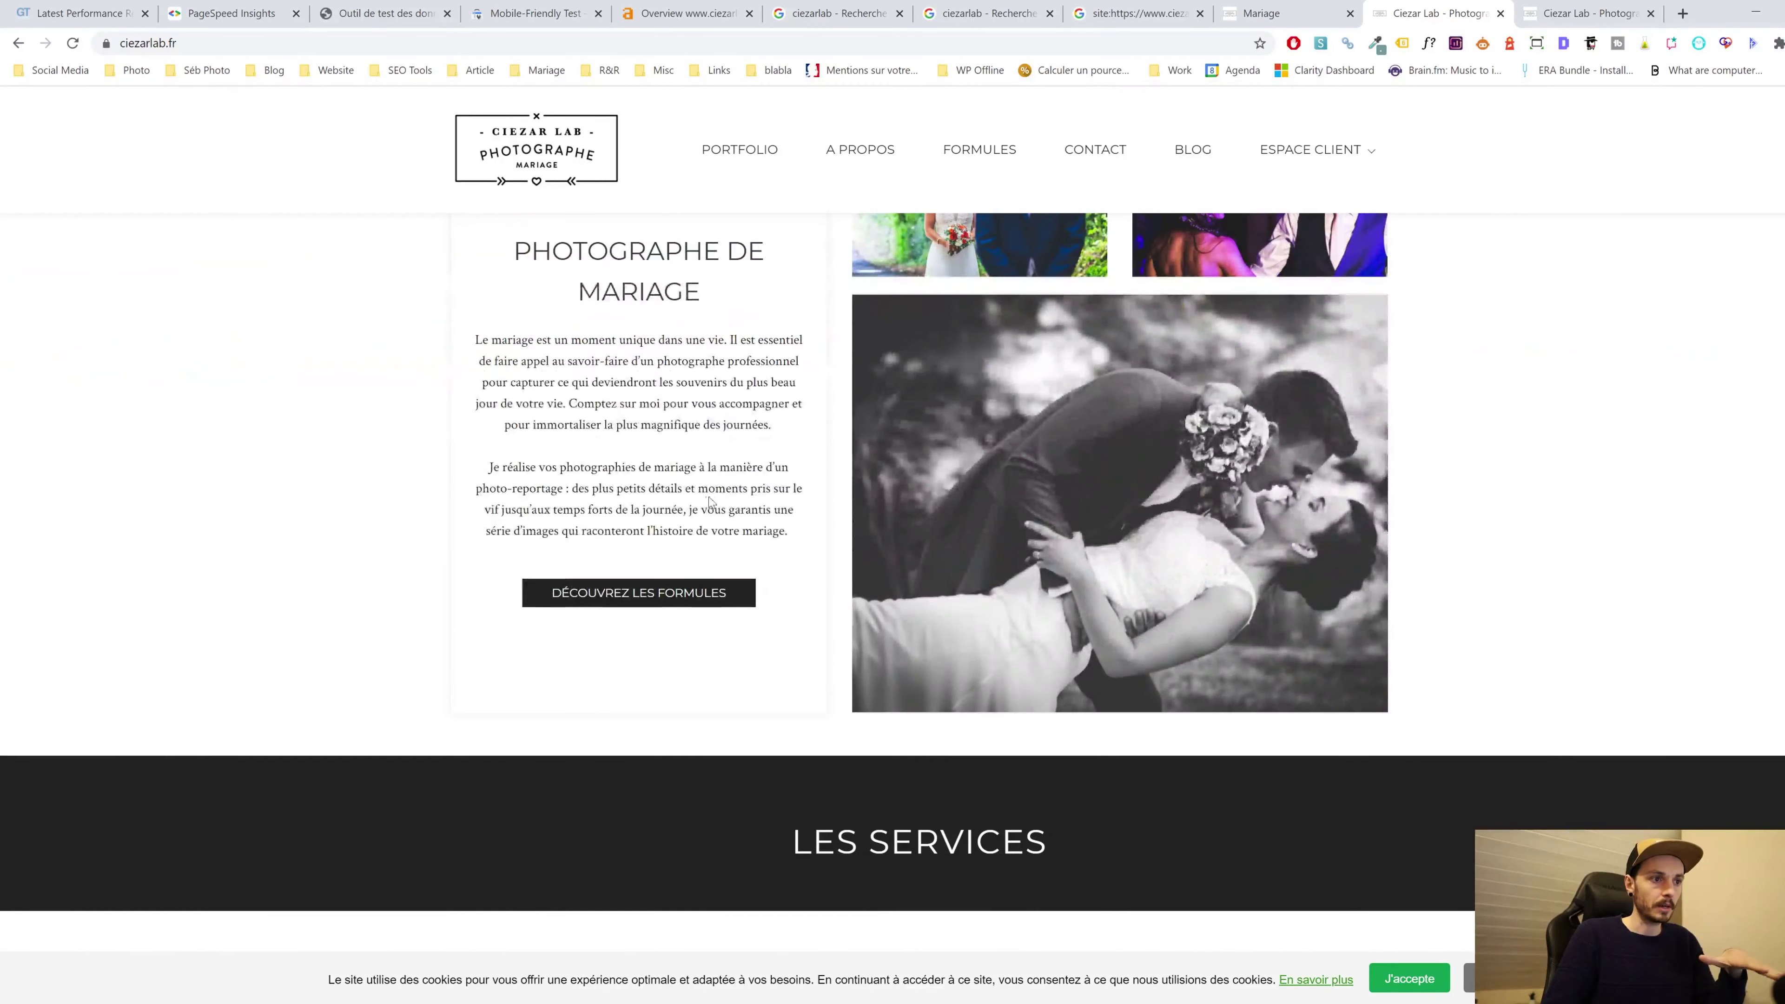
pyautogui.scroll(-8, 737, 457)
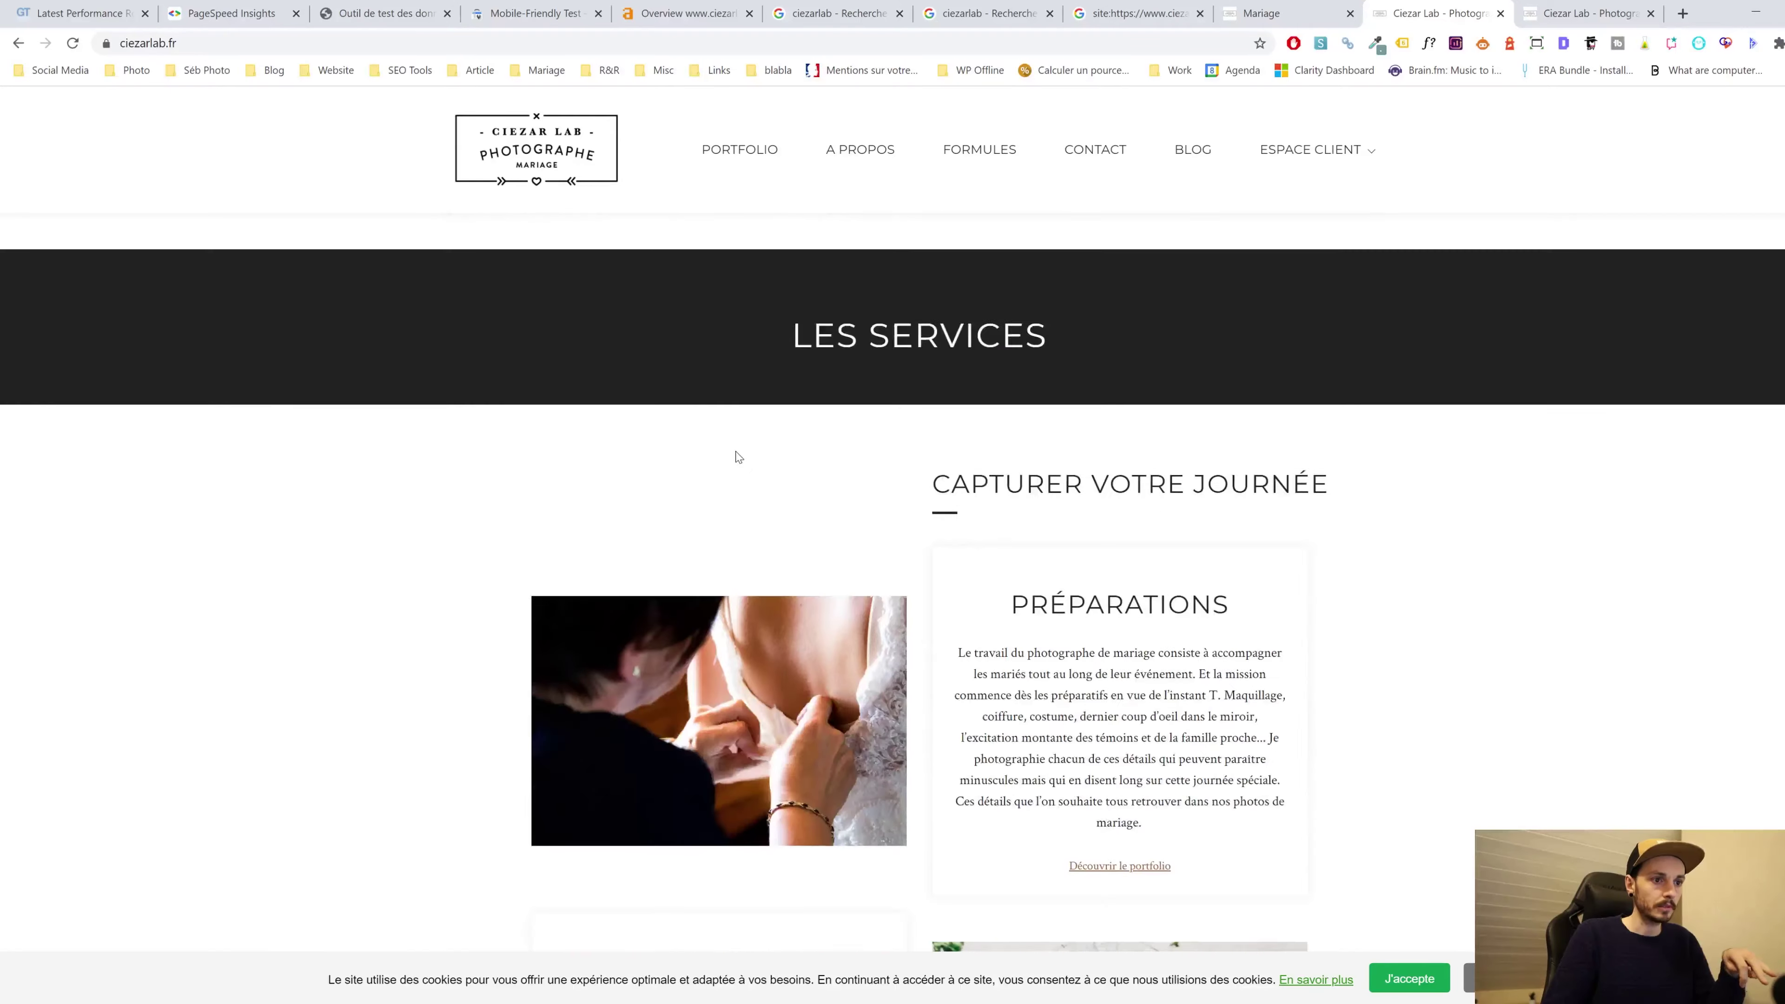
pyautogui.scroll(7, 736, 457)
pyautogui.scroll(4, 736, 457)
pyautogui.scroll(-10, 736, 457)
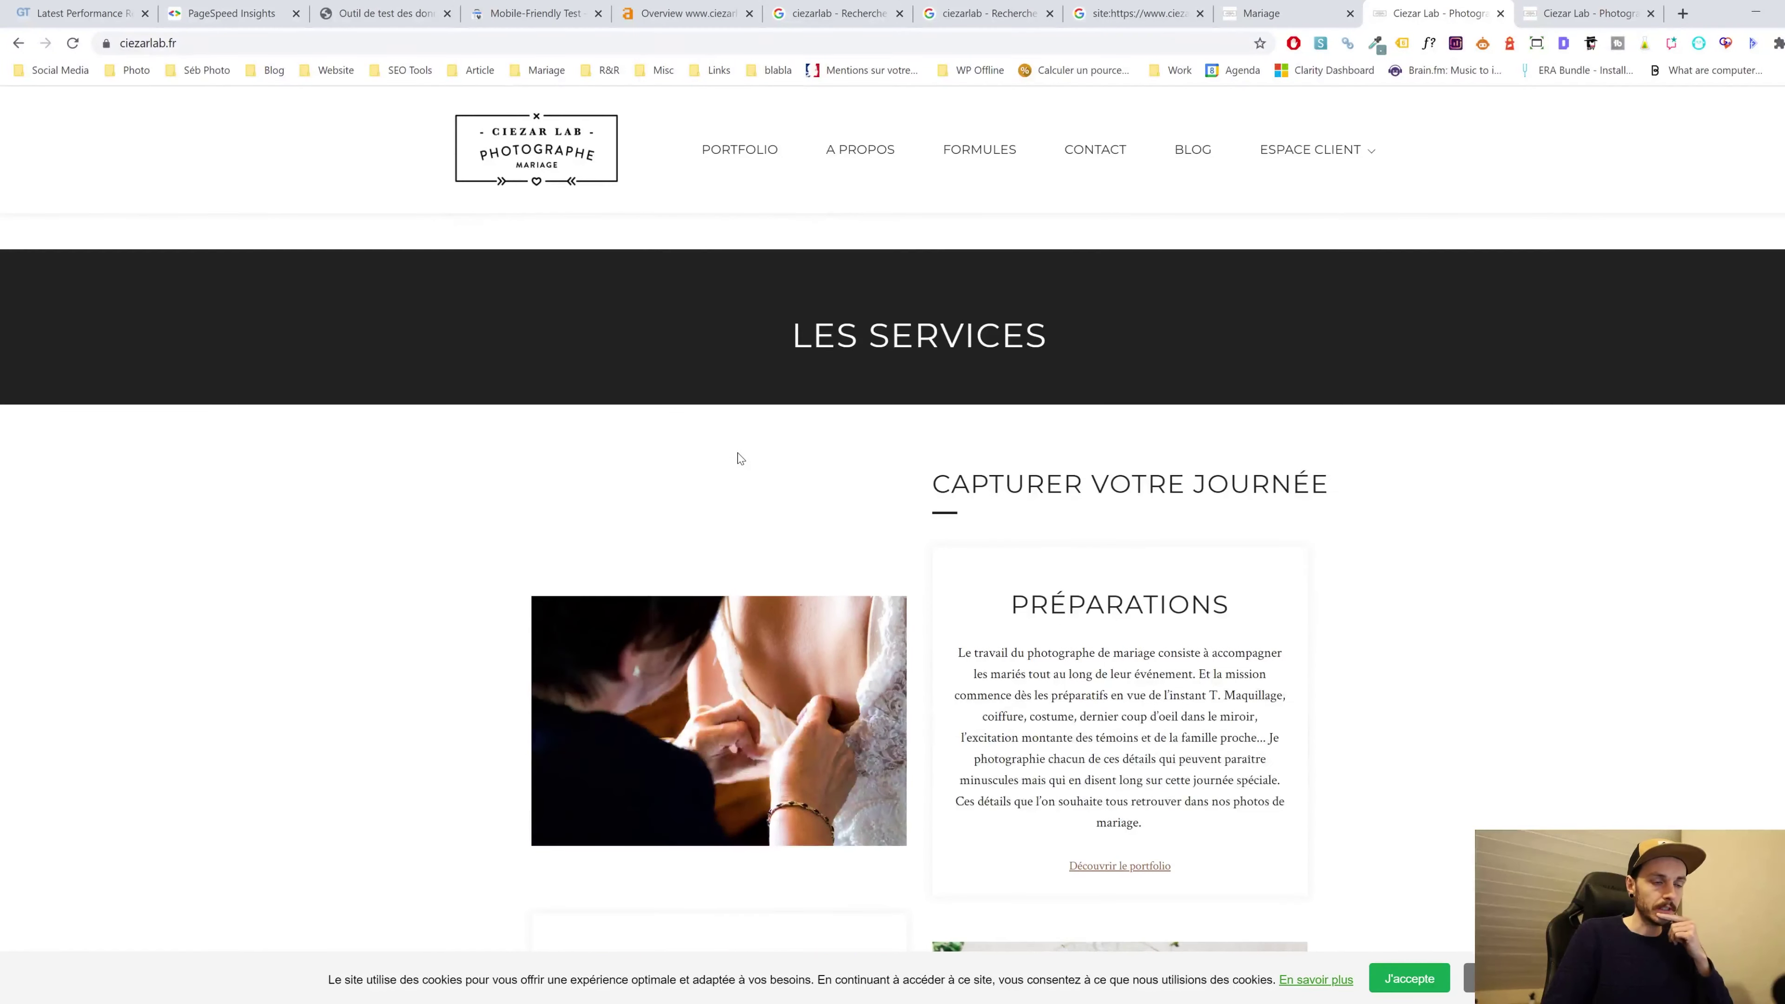
pyautogui.scroll(5, 740, 458)
pyautogui.scroll(-5, 1094, 458)
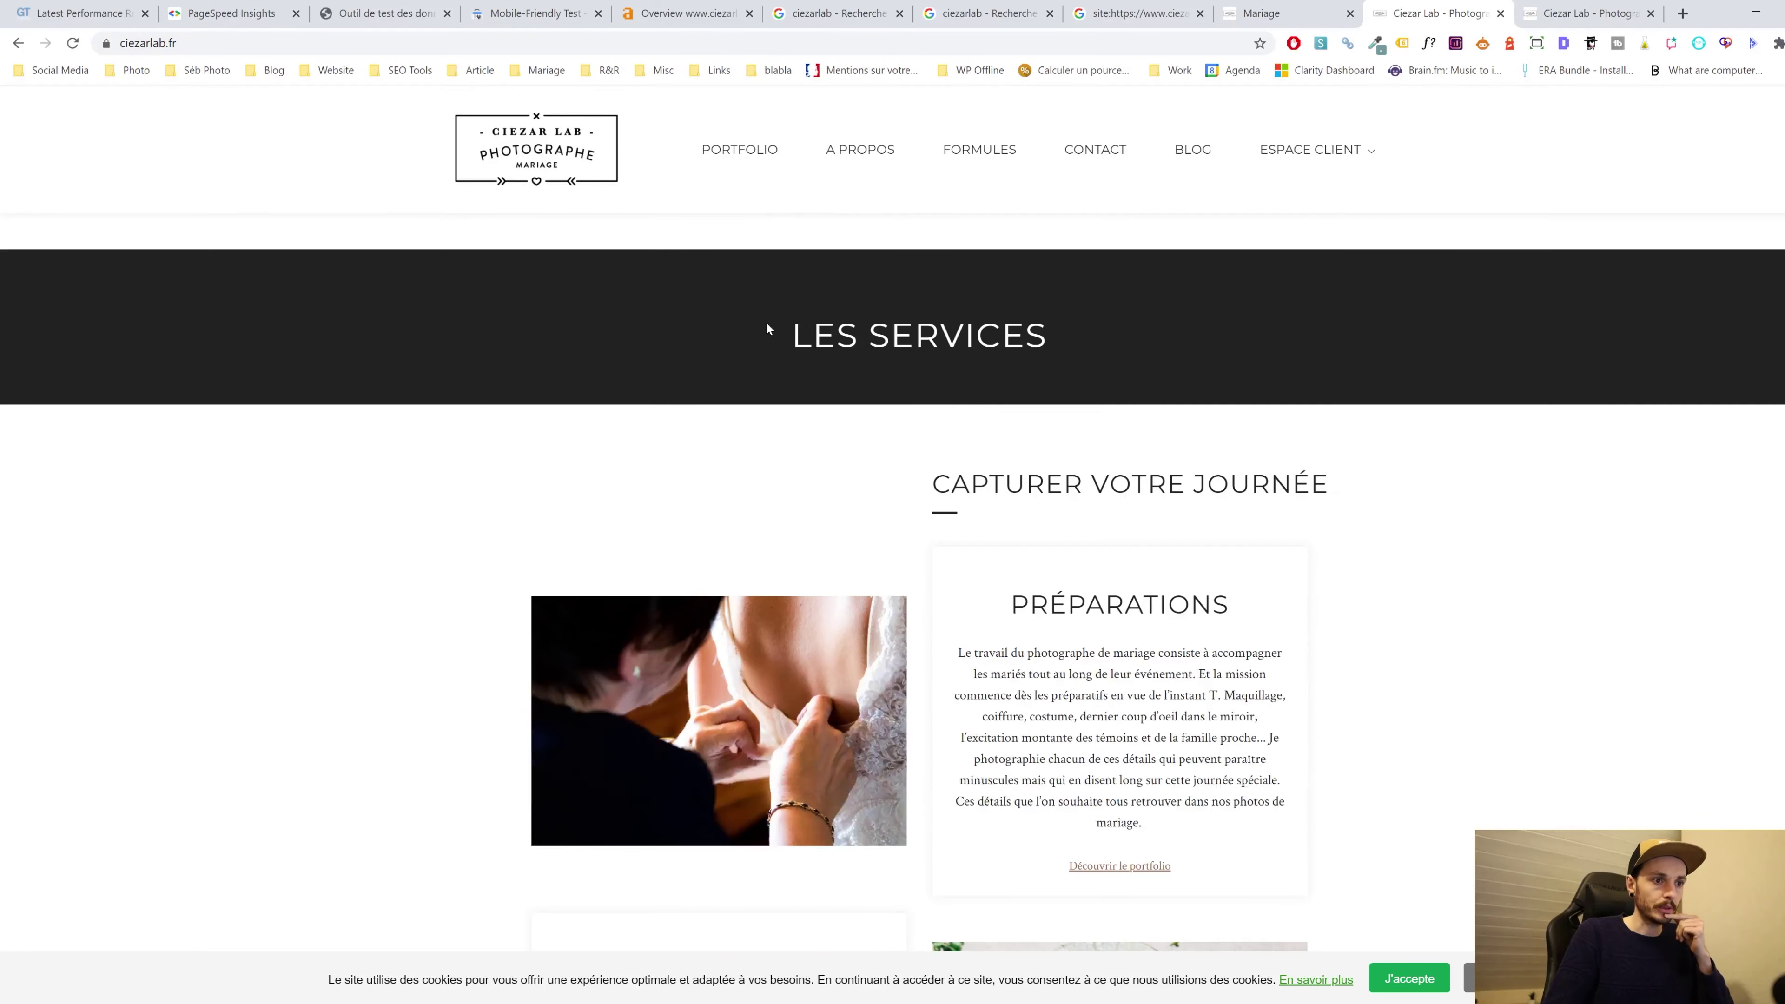
# Review the homepage's service blocks, including Préparations and Cérémonies, along with their "Découvrir le portfolio" links
pyautogui.scroll(-5, 1118, 327)
pyautogui.scroll(4, 1117, 327)
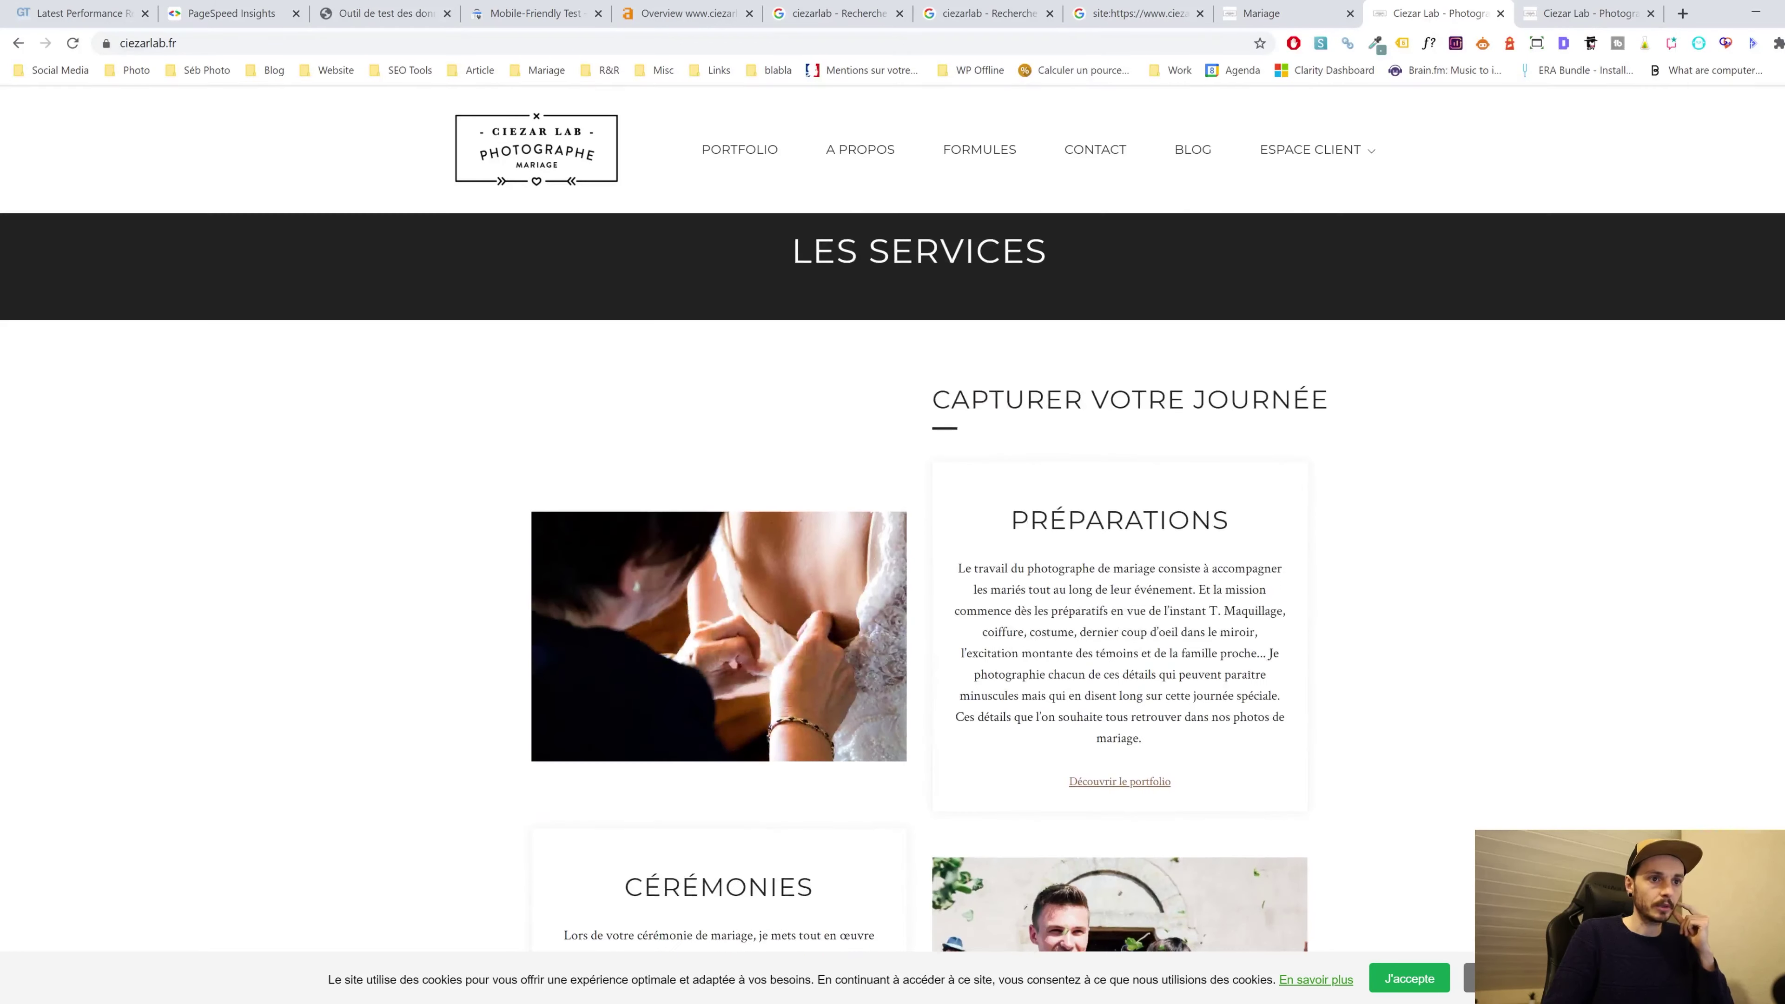
pyautogui.scroll(-5, 1118, 326)
pyautogui.scroll(-3, 877, 597)
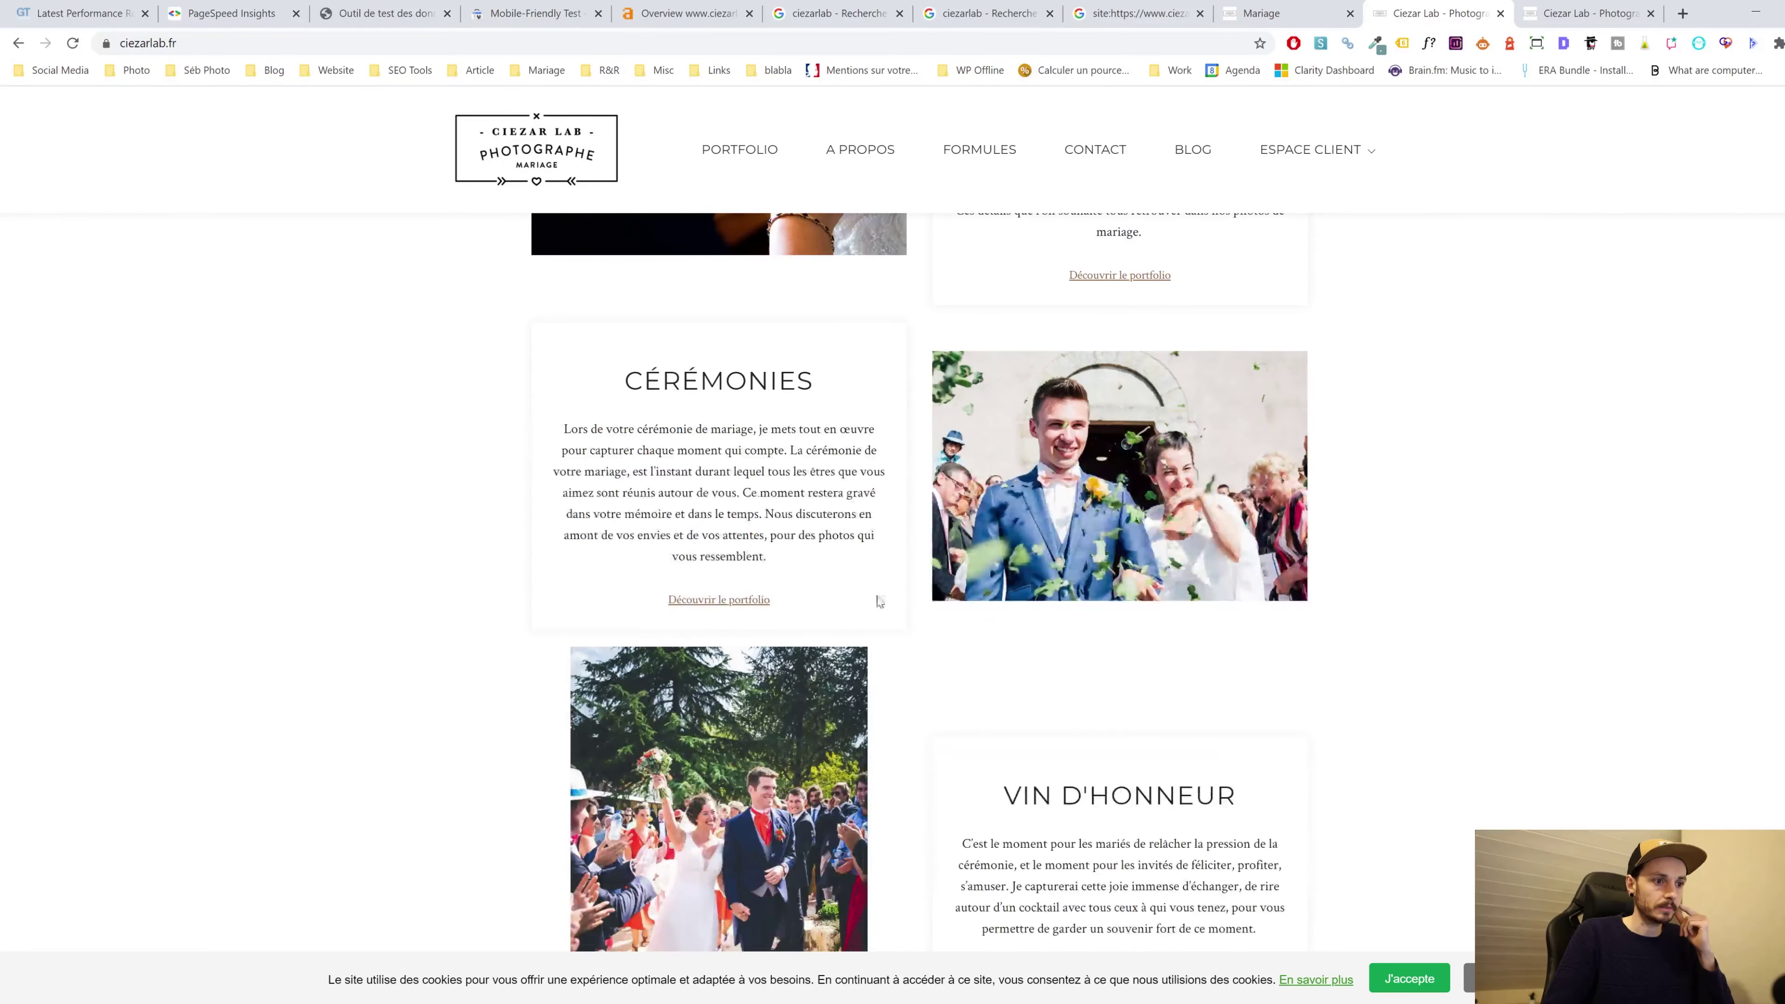
pyautogui.scroll(-6, 1111, 441)
pyautogui.scroll(10, 1111, 440)
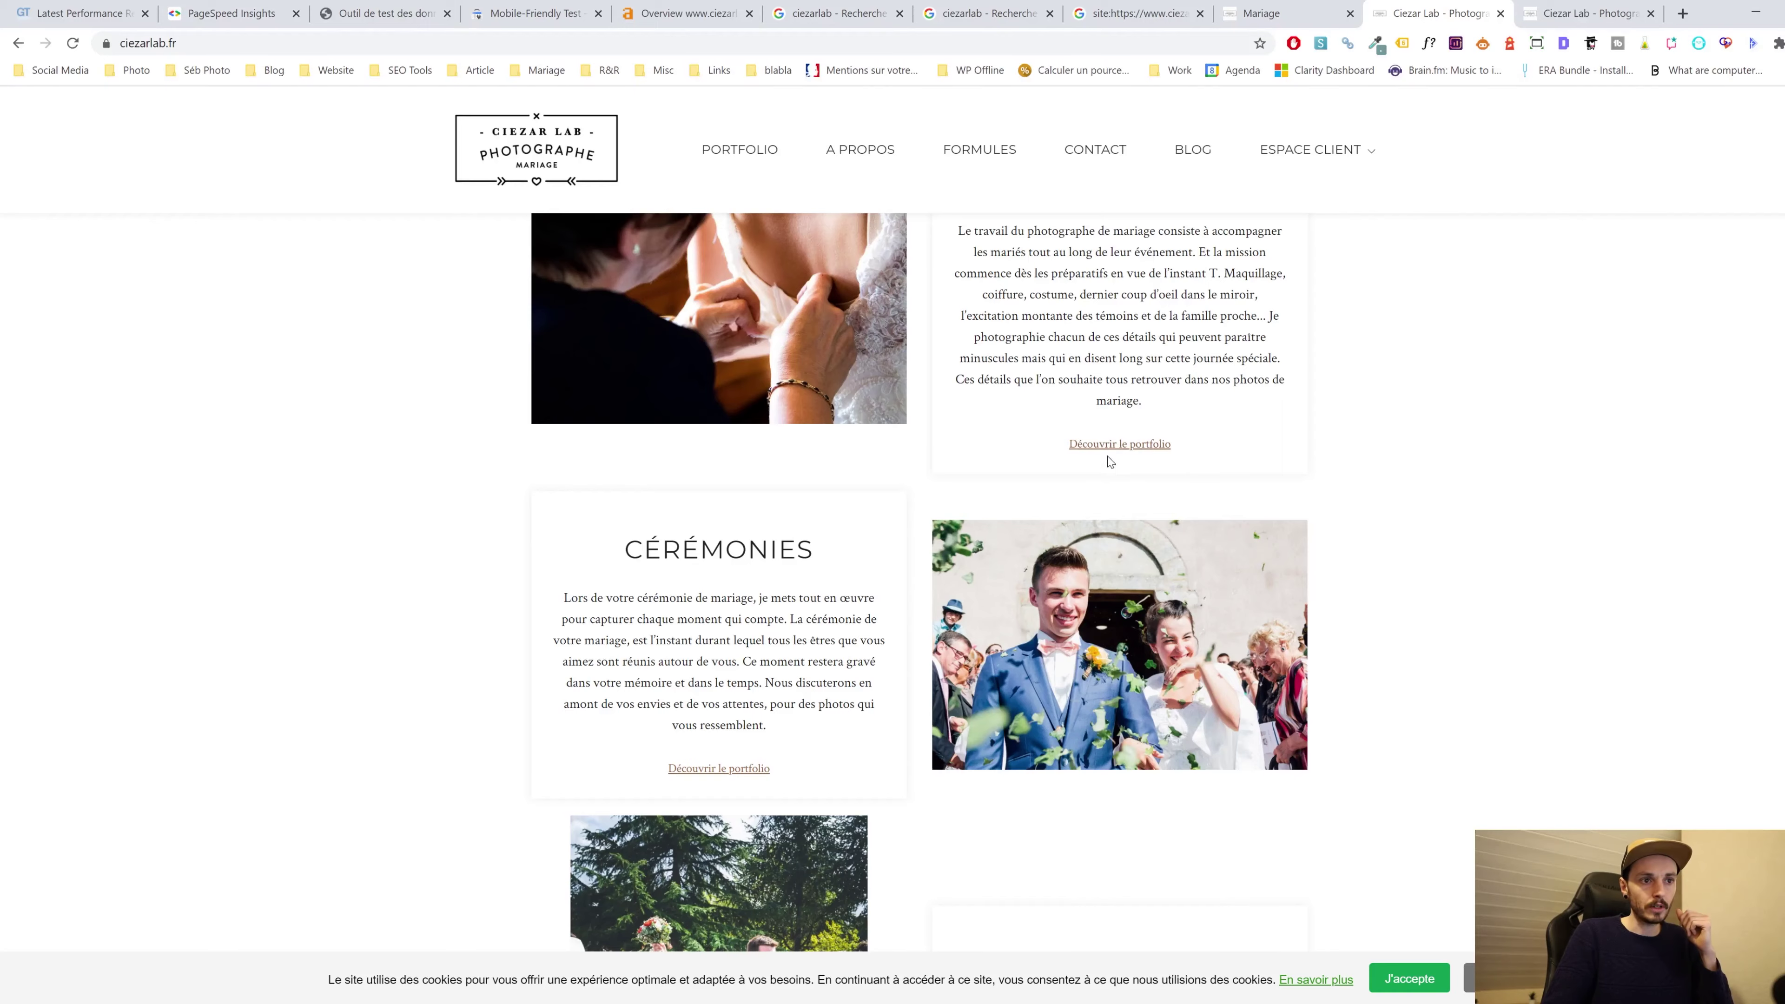
pyautogui.scroll(5, 1110, 462)
pyautogui.scroll(-1, 1129, 692)
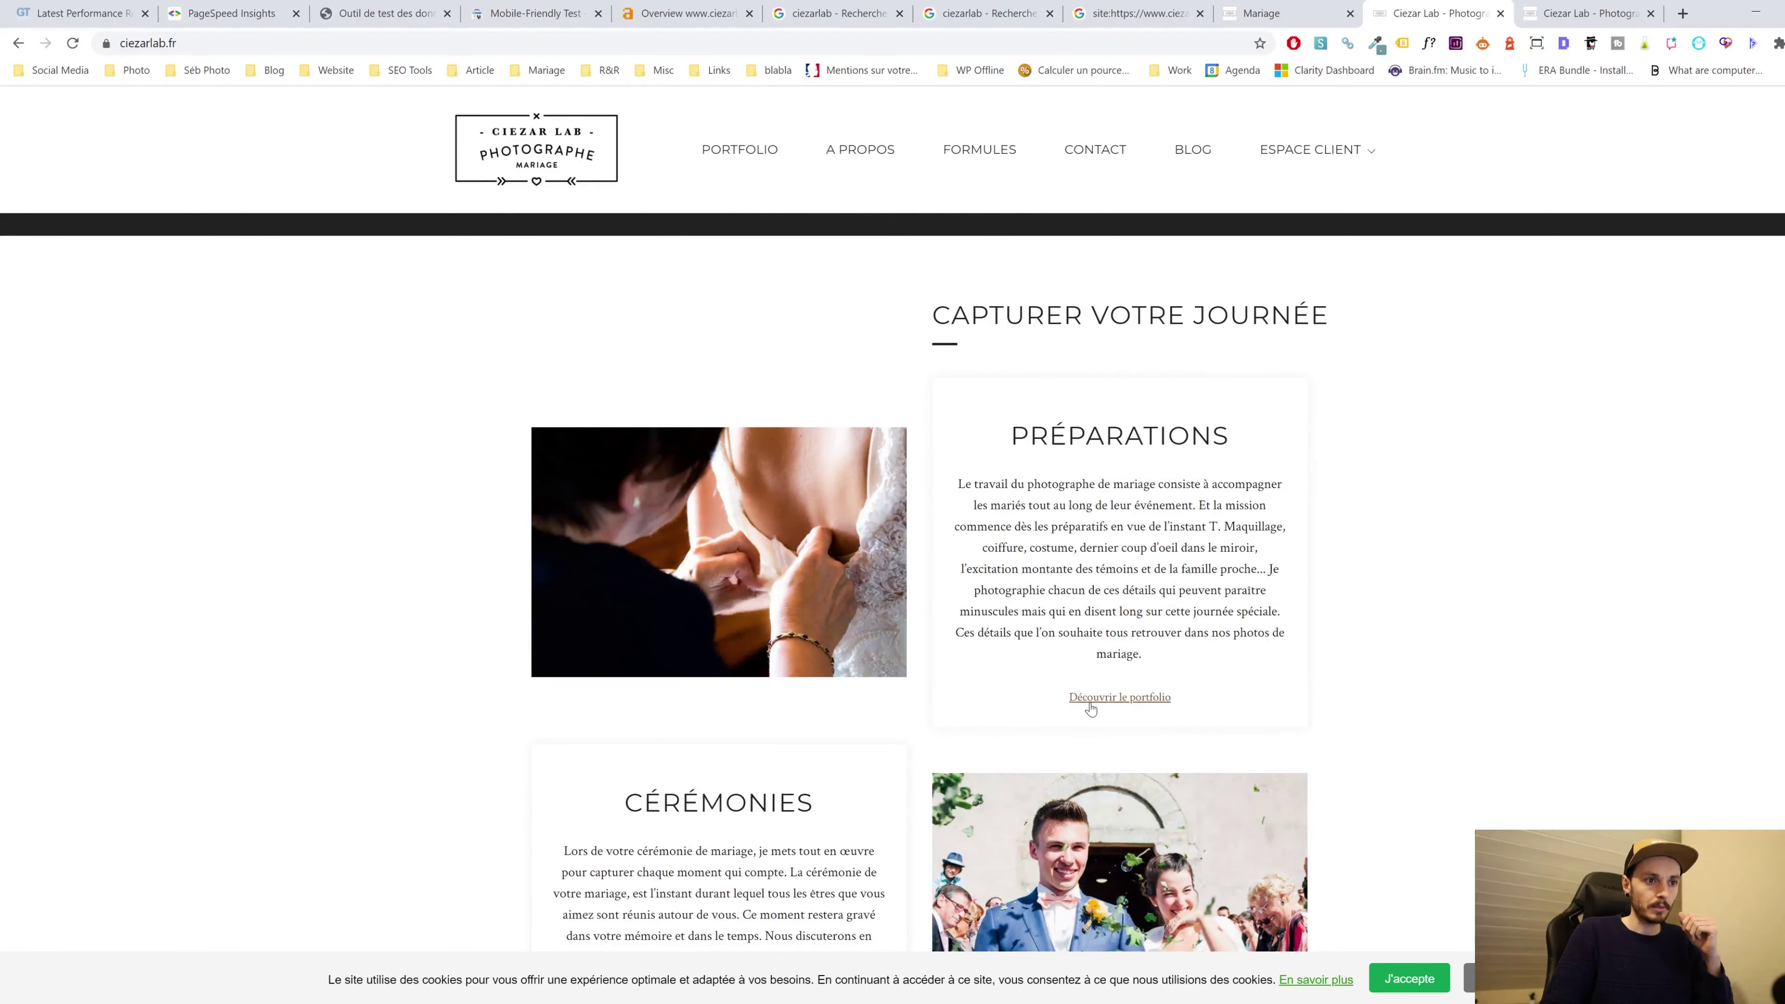
pyautogui.scroll(15, 1087, 696)
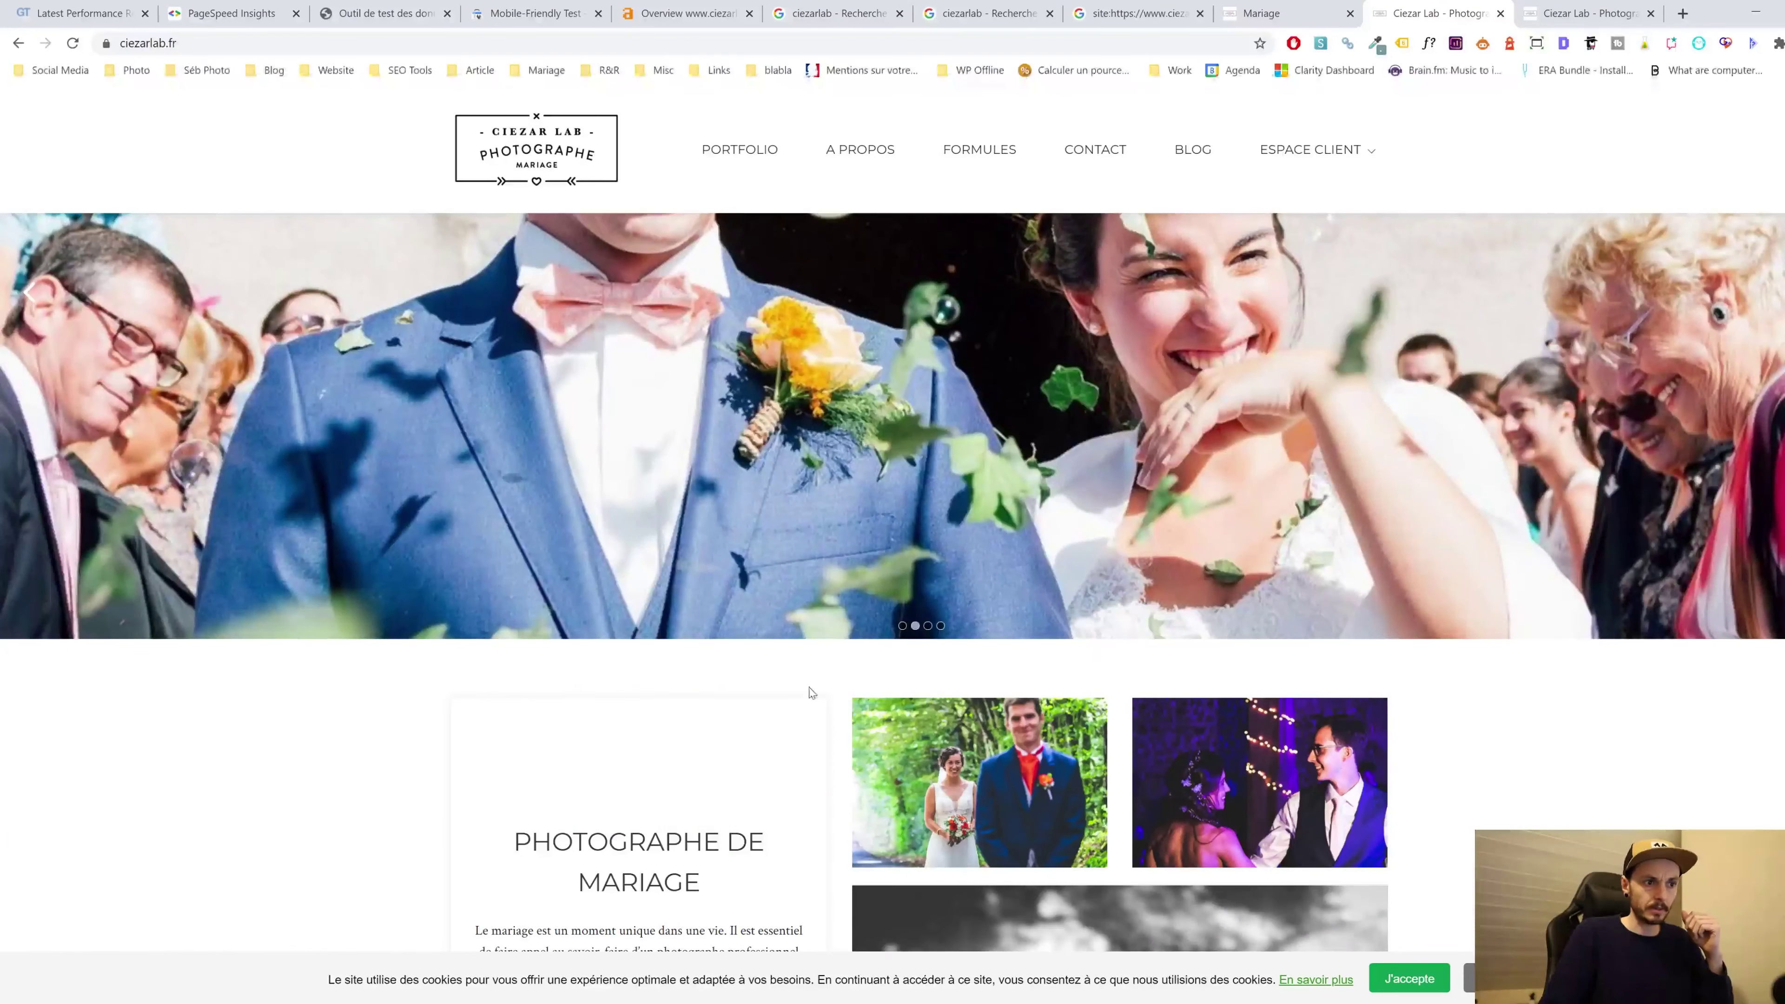
# Review the homepage from the "Découvrez les formules" link through the couples' testimonials to the footer
pyautogui.scroll(-5, 829, 635)
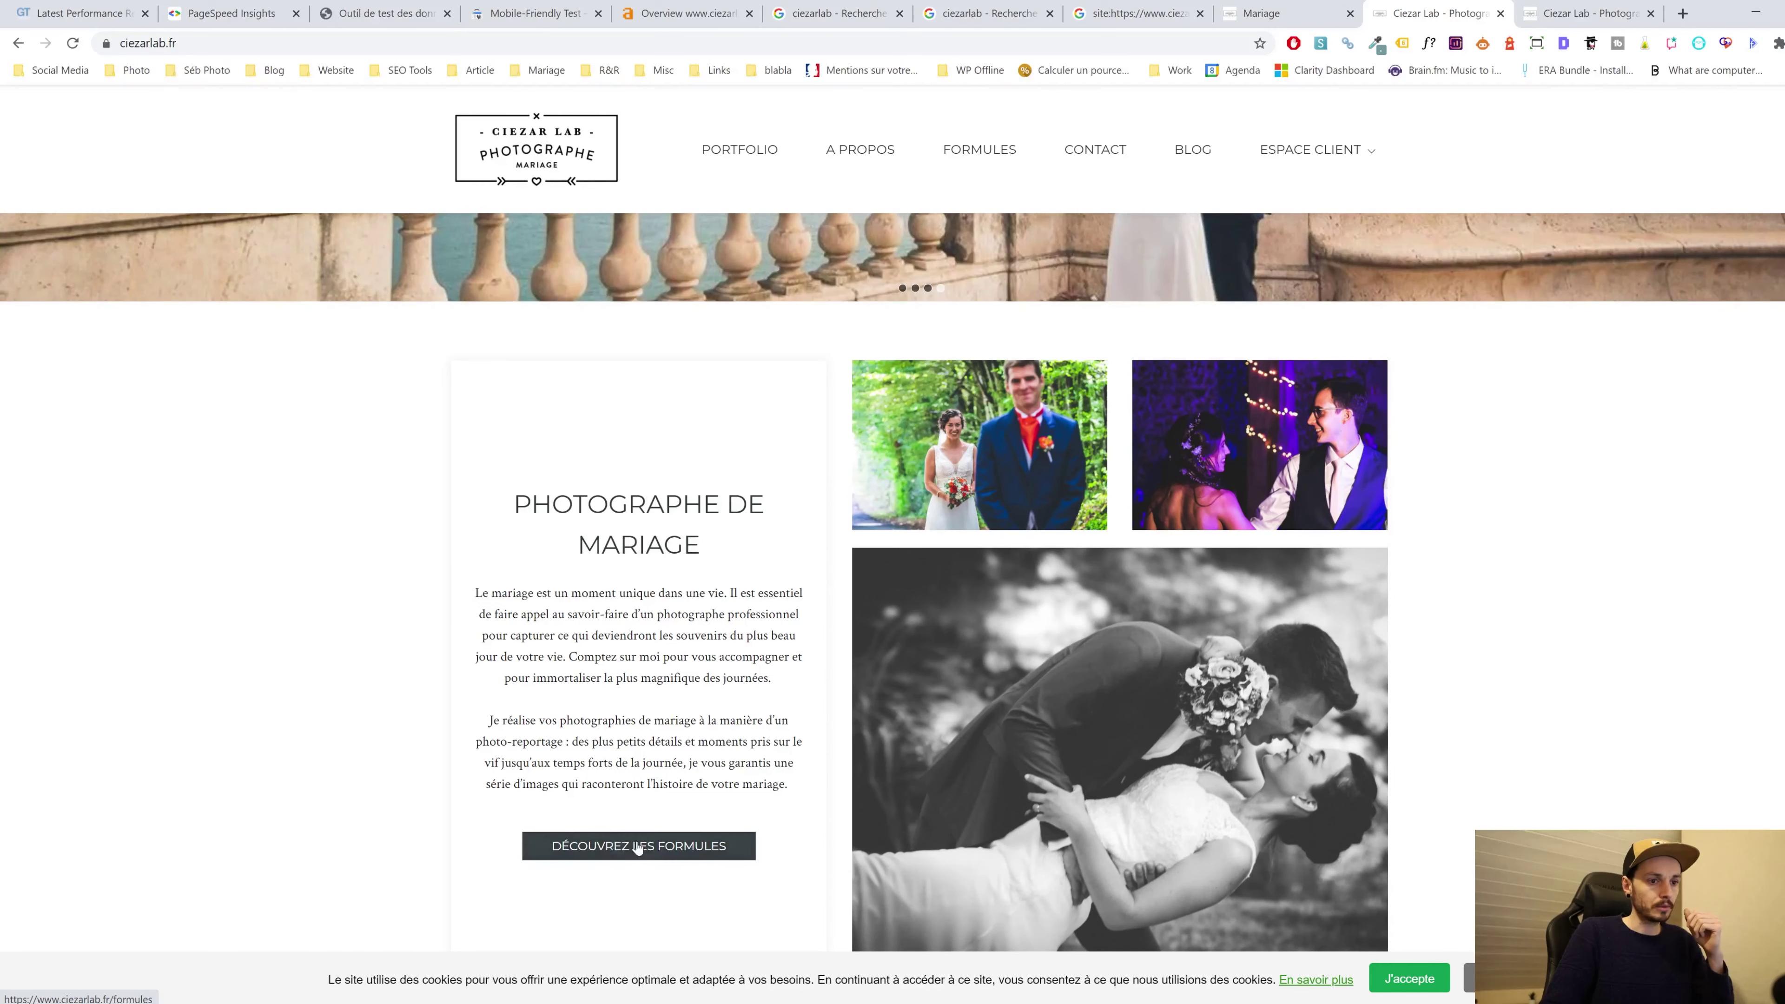
pyautogui.scroll(-2, 667, 762)
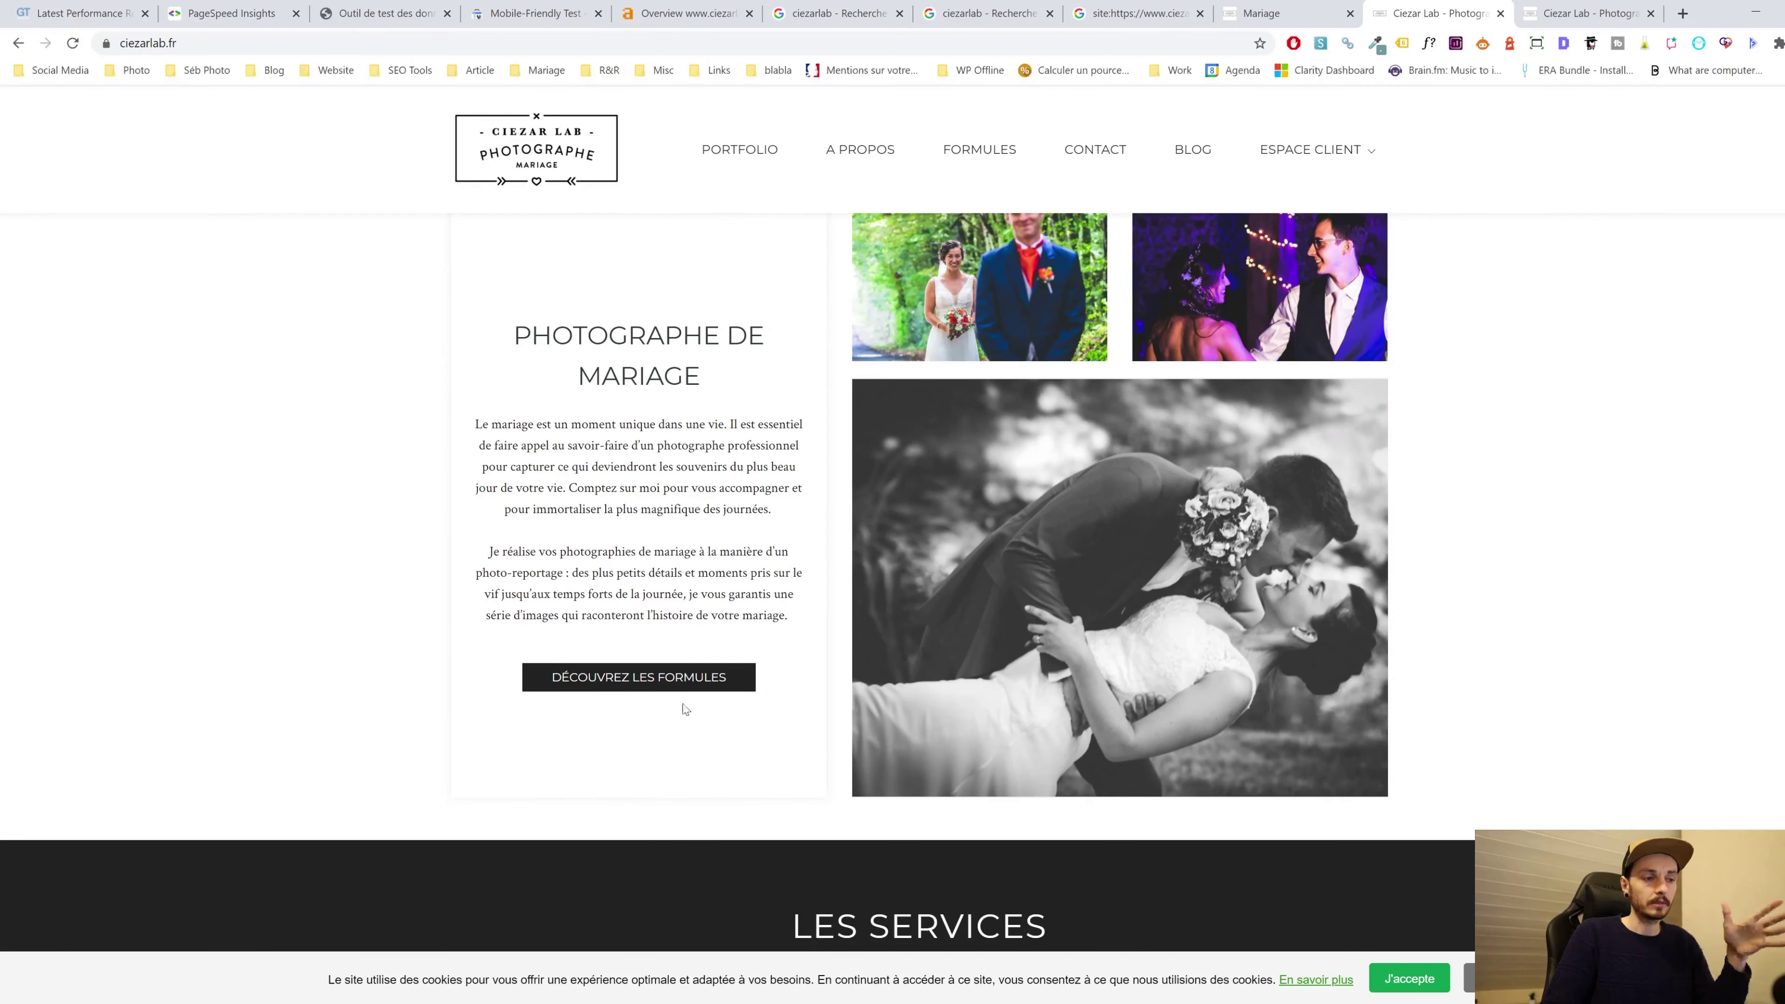
pyautogui.scroll(-15, 685, 709)
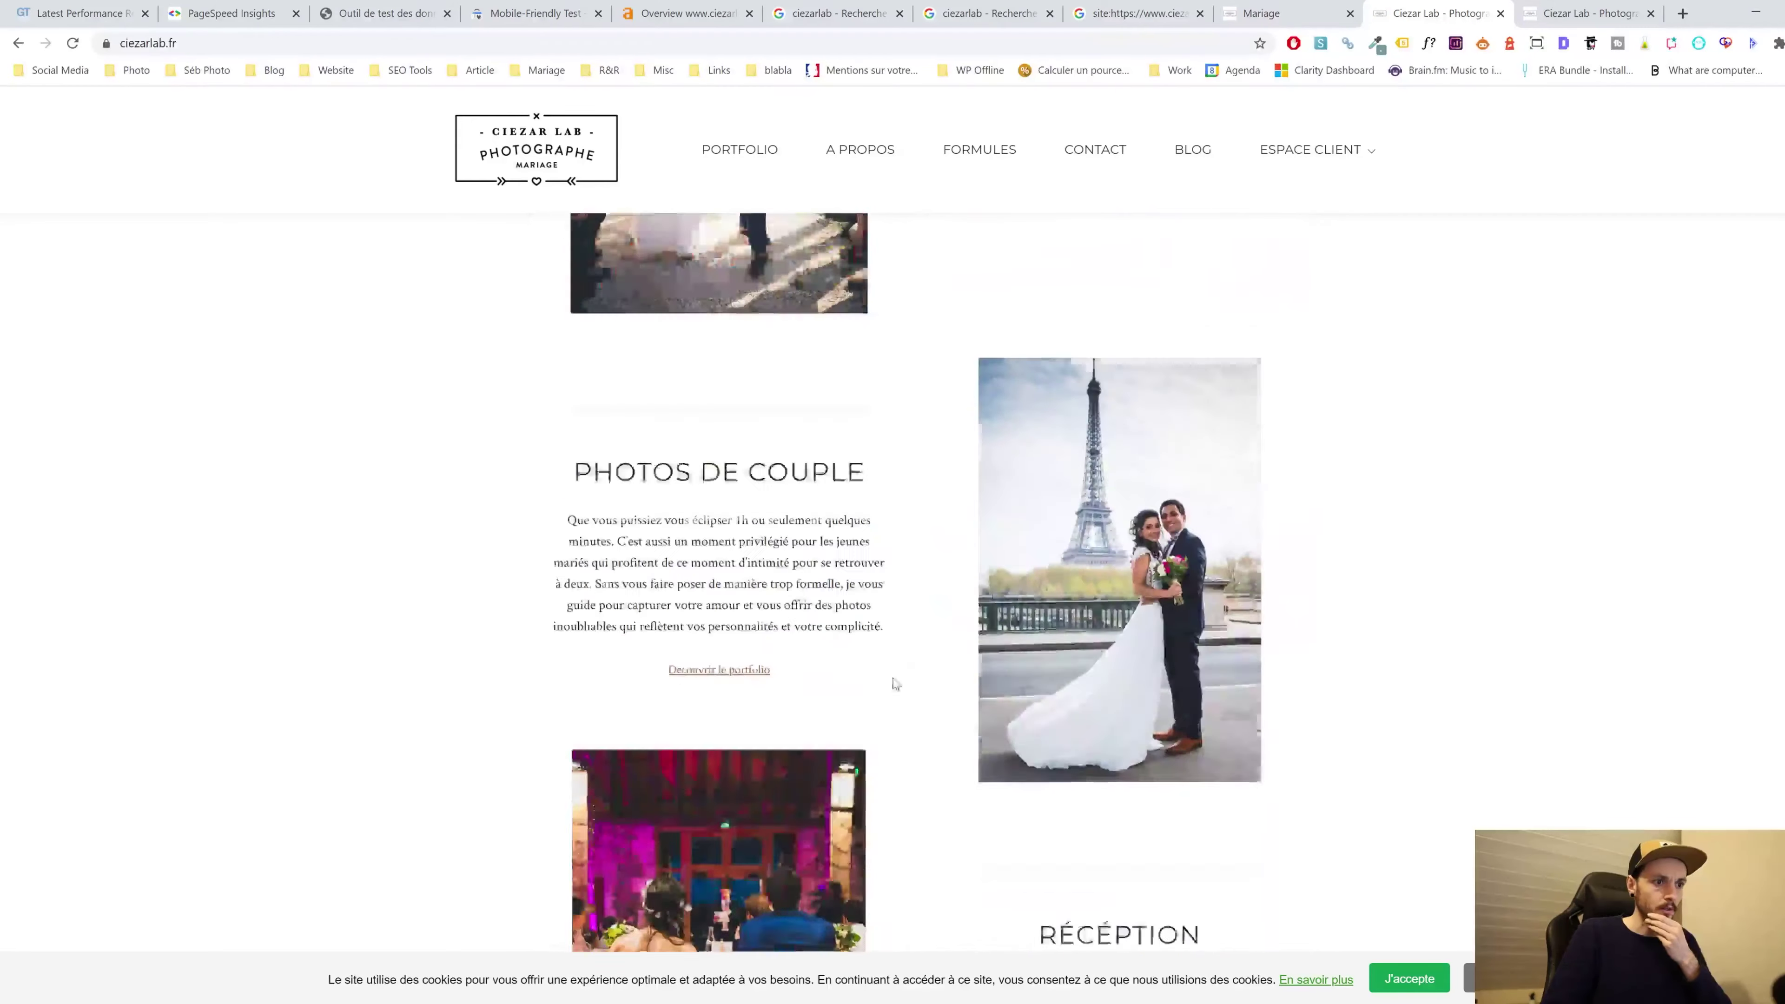
pyautogui.scroll(-18, 894, 683)
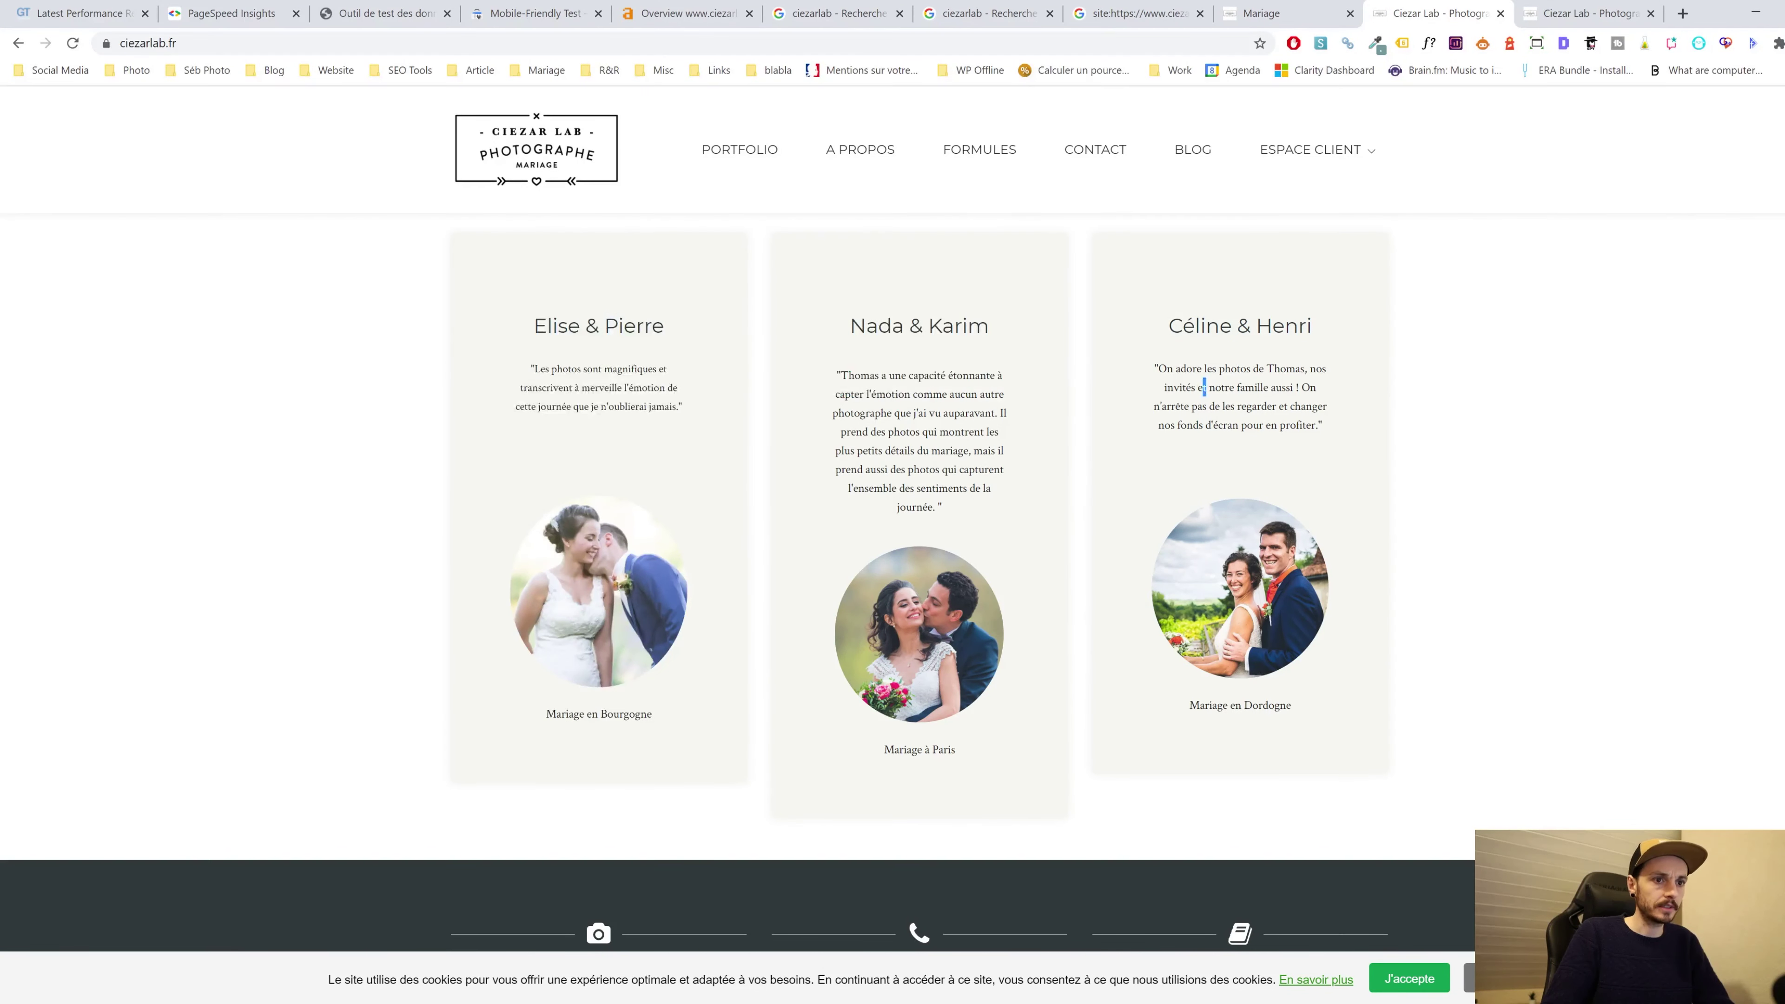
pyautogui.moveTo(1204, 387); pyautogui.dragTo(1194, 325)
pyautogui.scroll(-3, 1354, 459)
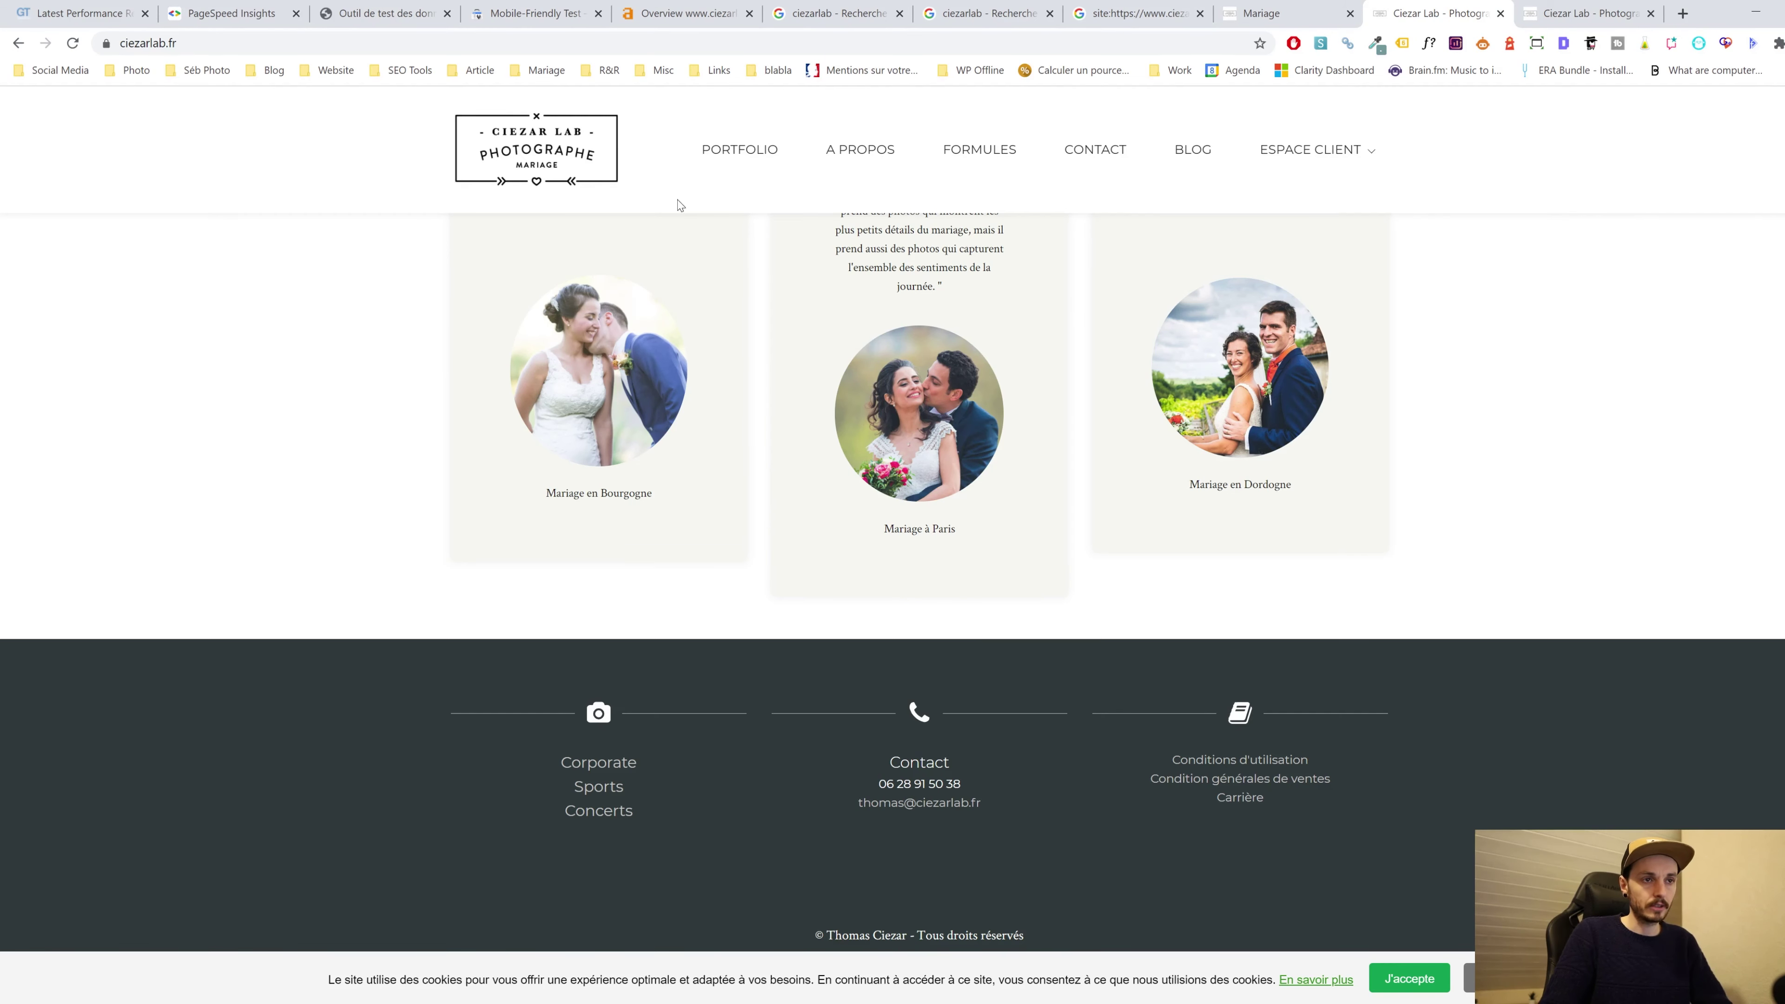
# Check the photographer's business profile in the "ciezarlab" search results and revisit the Mariage page's photo gallery
pyautogui.click(836, 13)
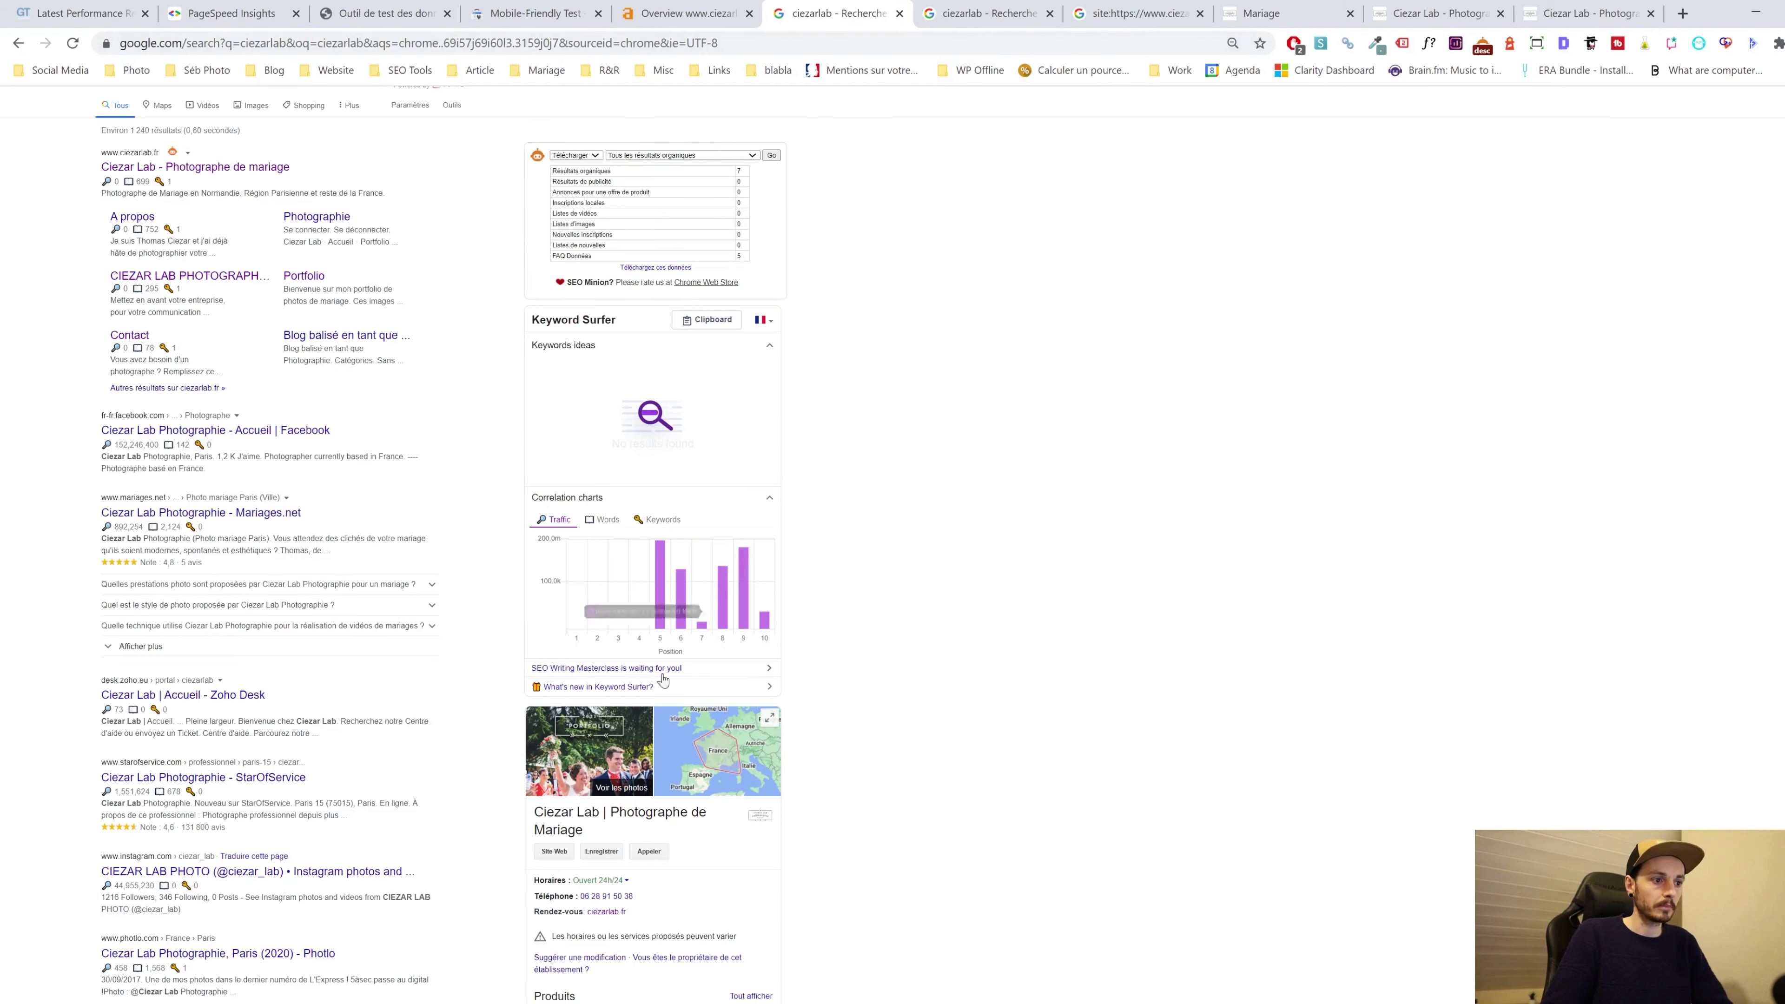
pyautogui.scroll(-5, 663, 679)
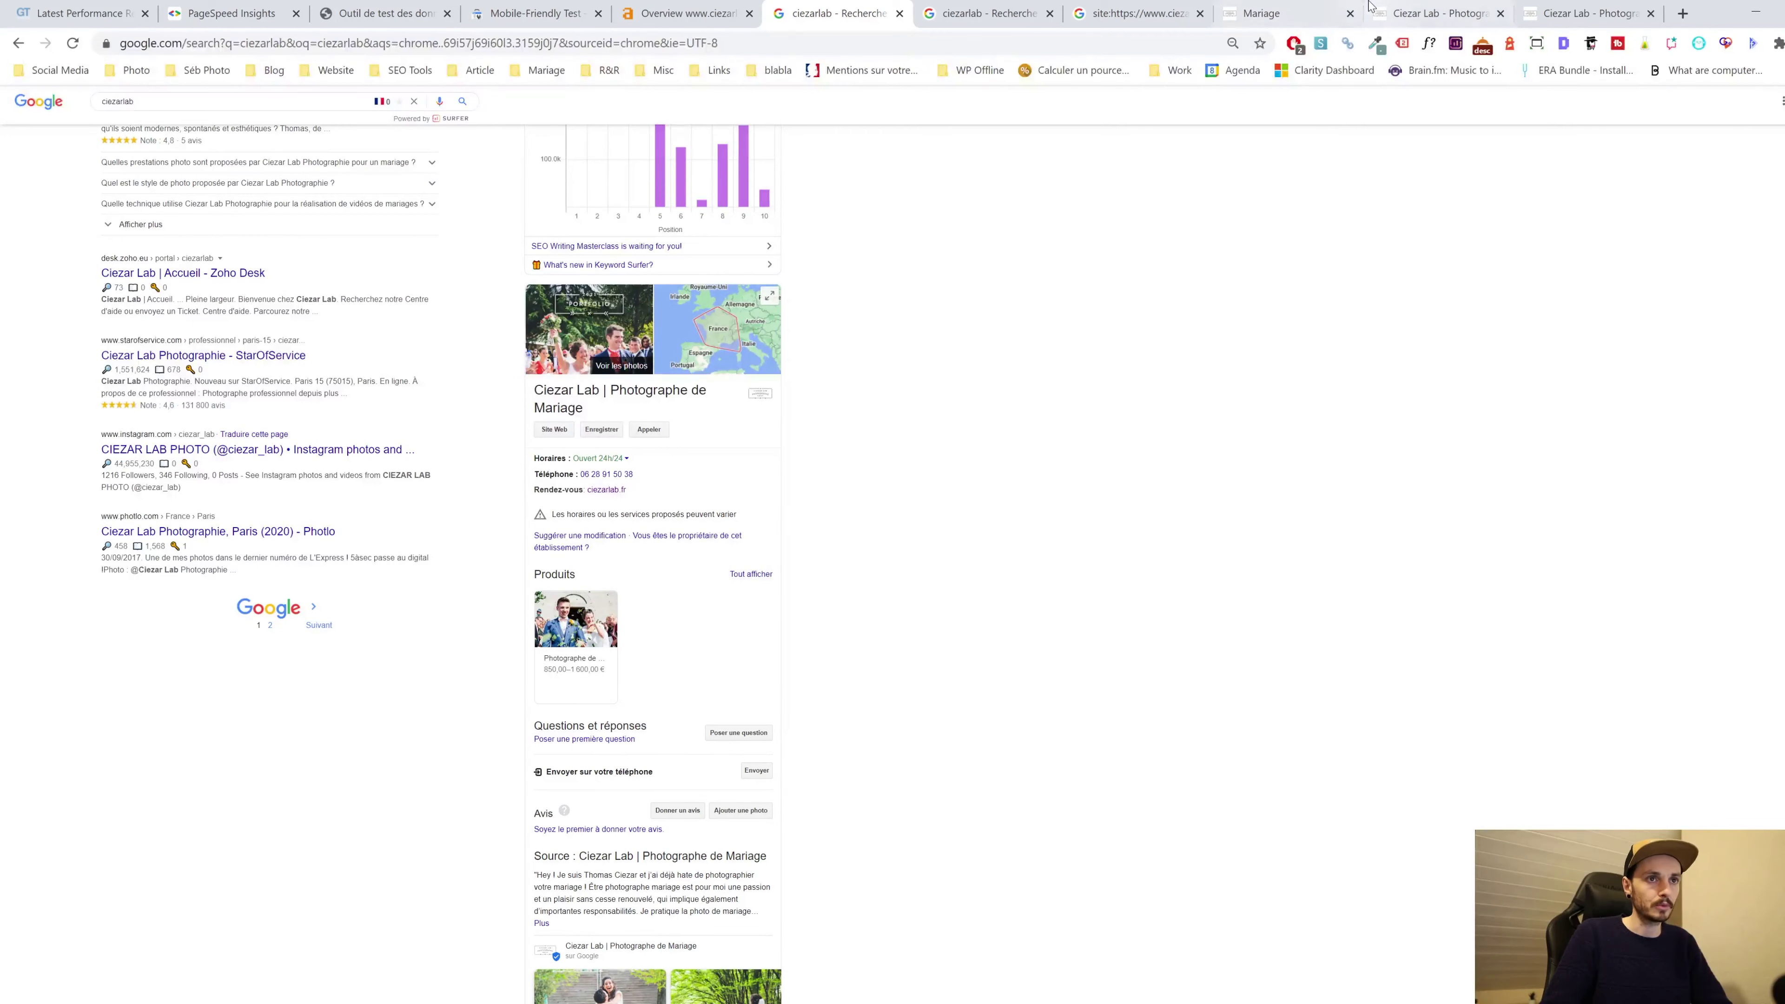
pyautogui.click(1348, 7)
pyautogui.scroll(-20, 1077, 457)
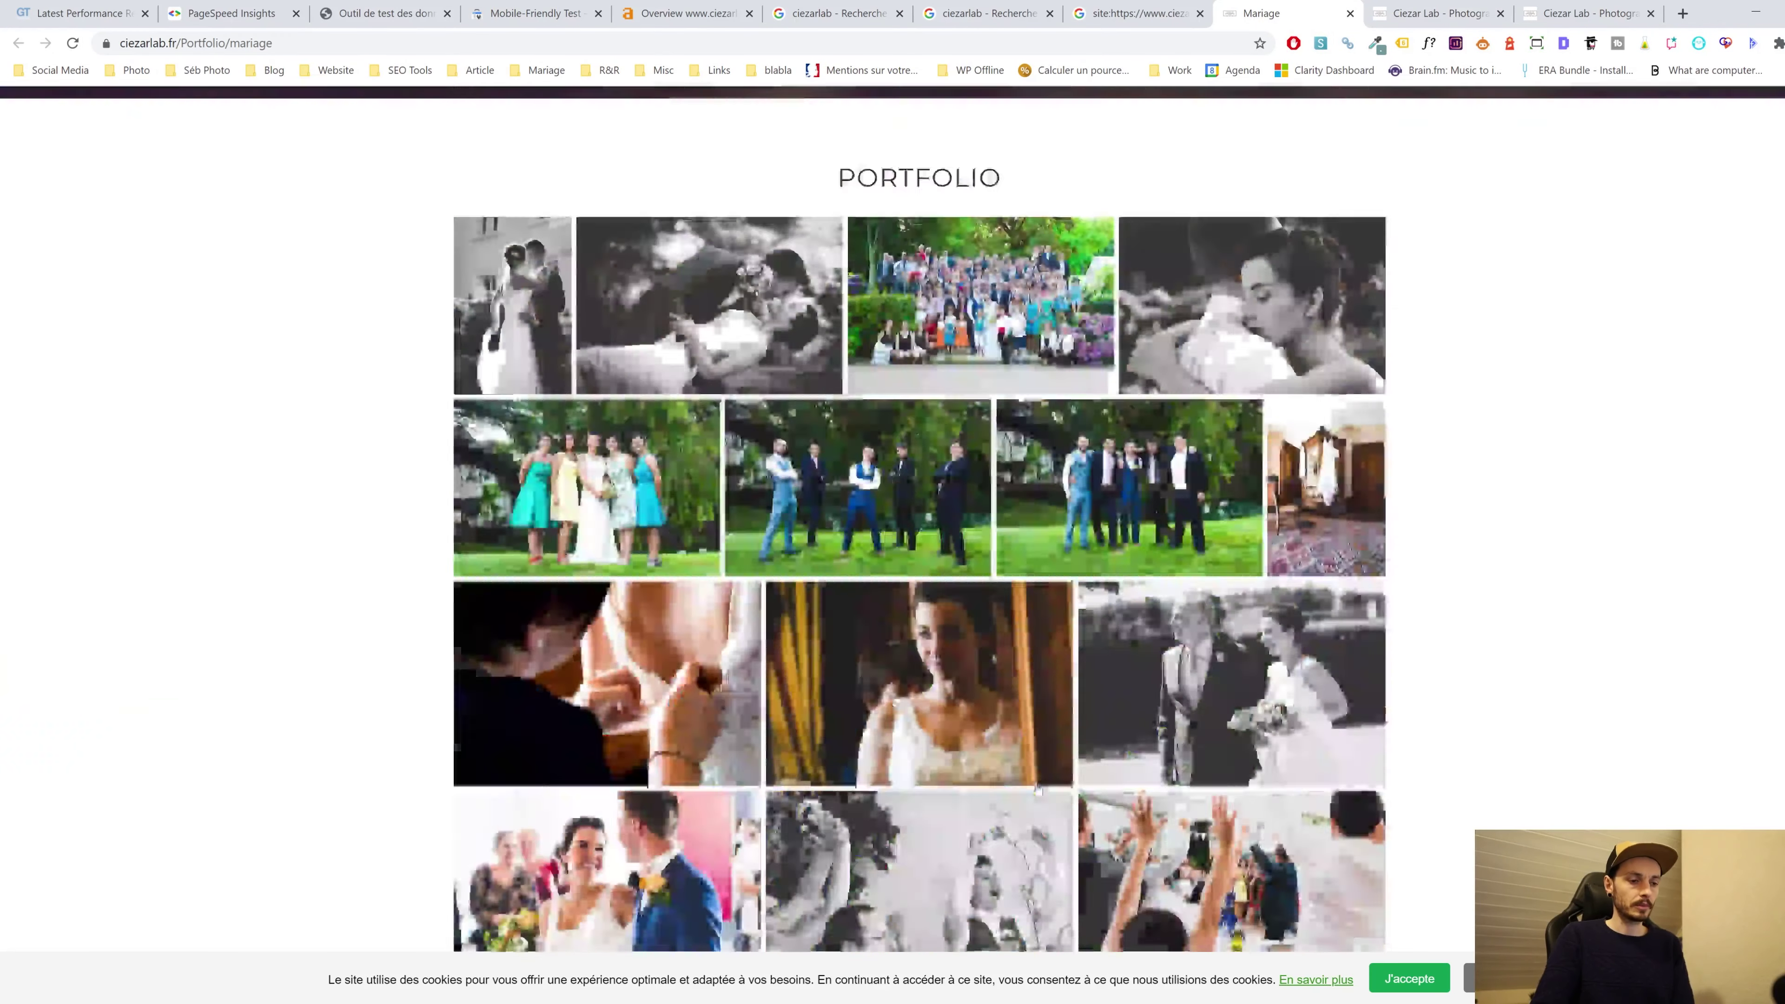
# Go back over the indexed results and compare the two open homepage tabs
pyautogui.hotkey('ctrl', 'shift', 'Tab')
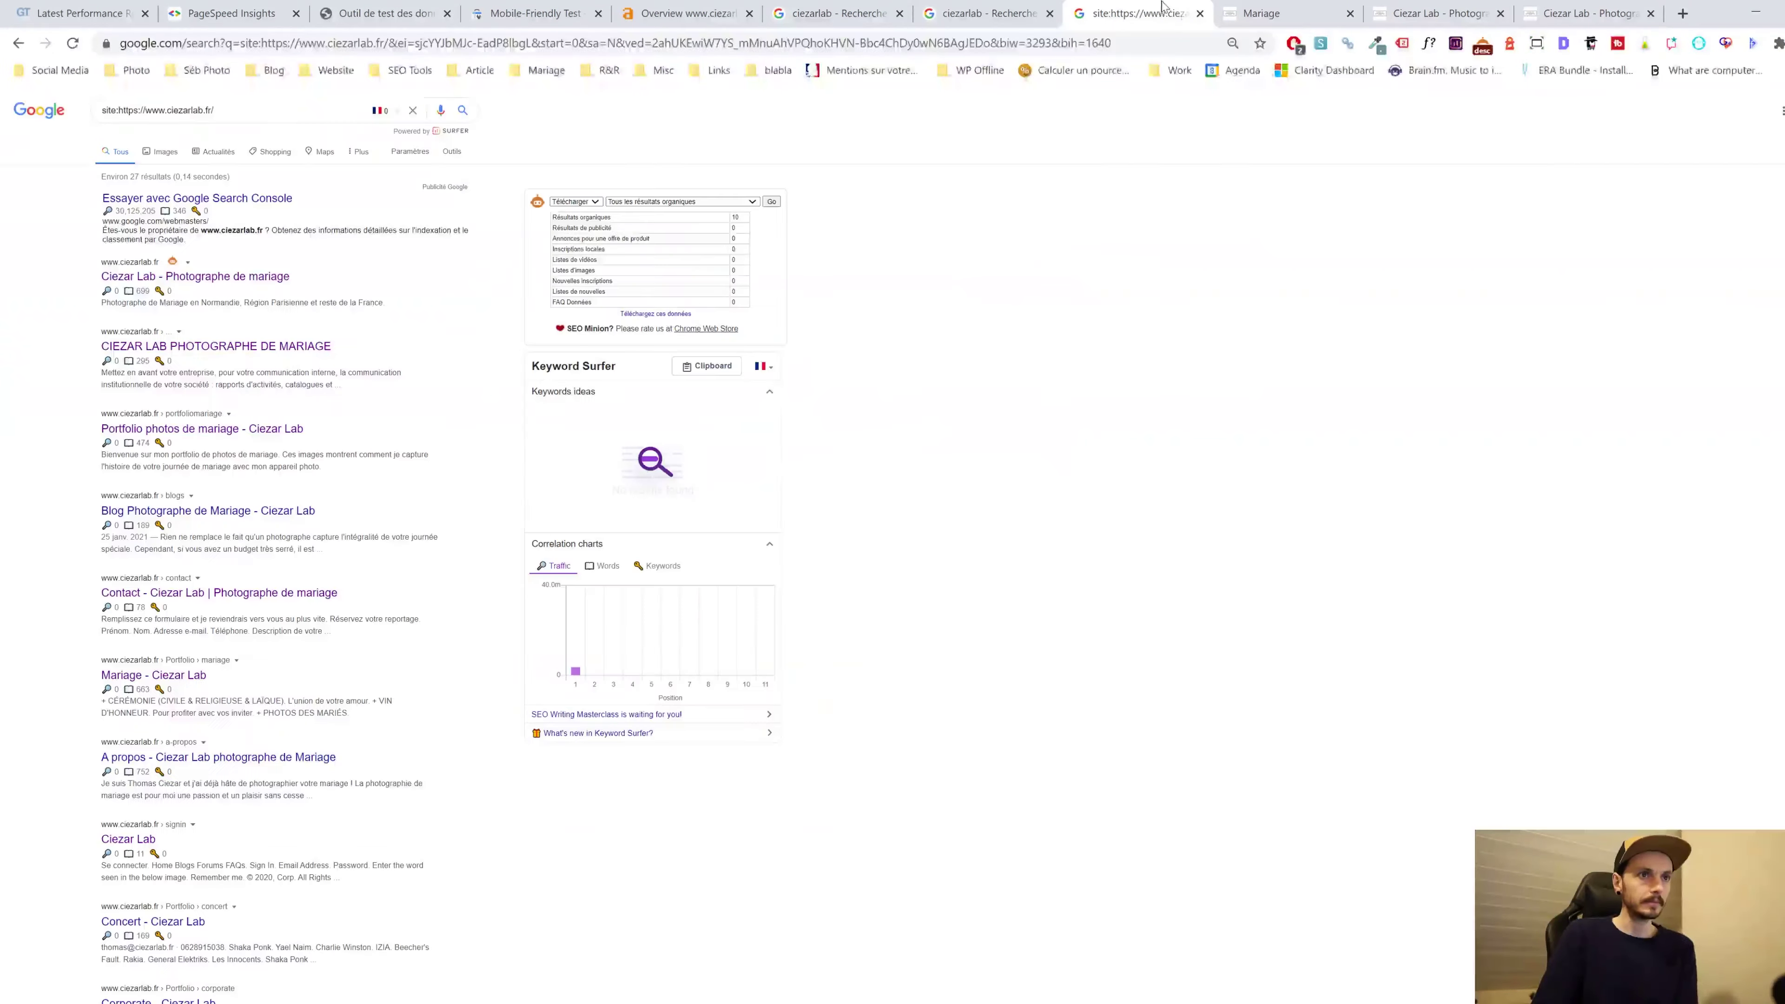
pyautogui.hotkey('ctrl', 'Tab')
pyautogui.hotkey('ctrl', 'Tab')
pyautogui.hotkey('ctrl', 'Tab')
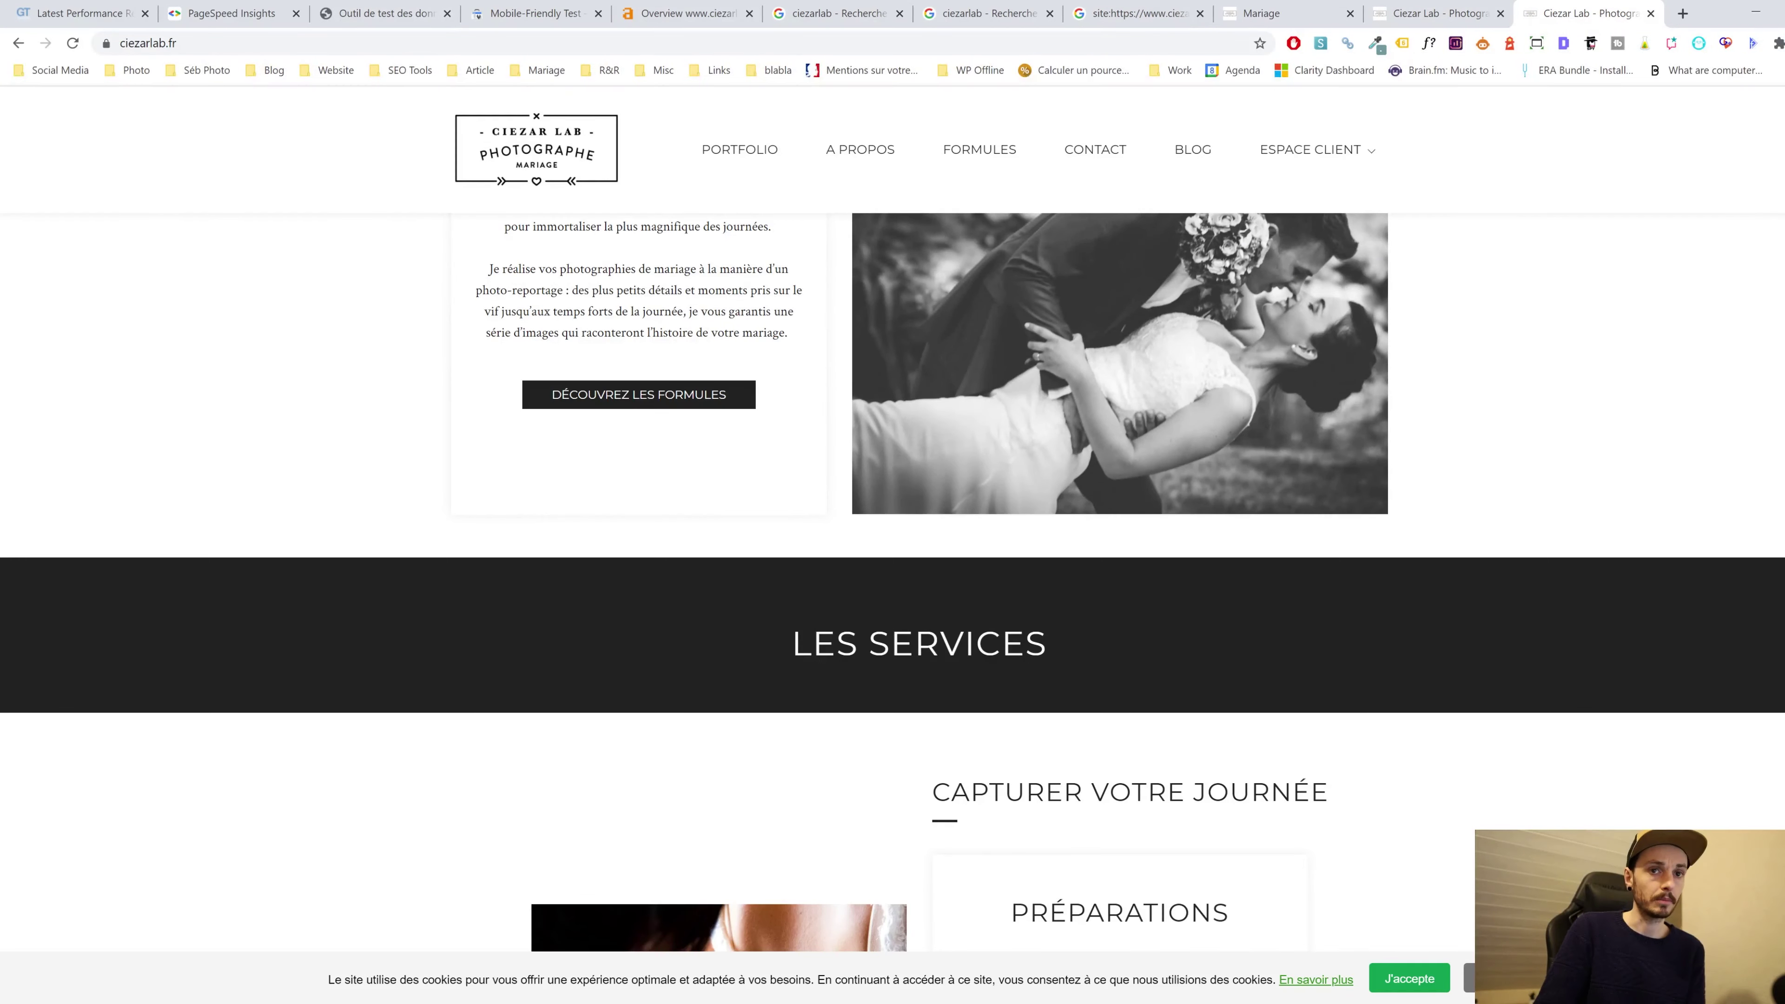
pyautogui.hotkey('ctrl', 'shift', 'Tab')
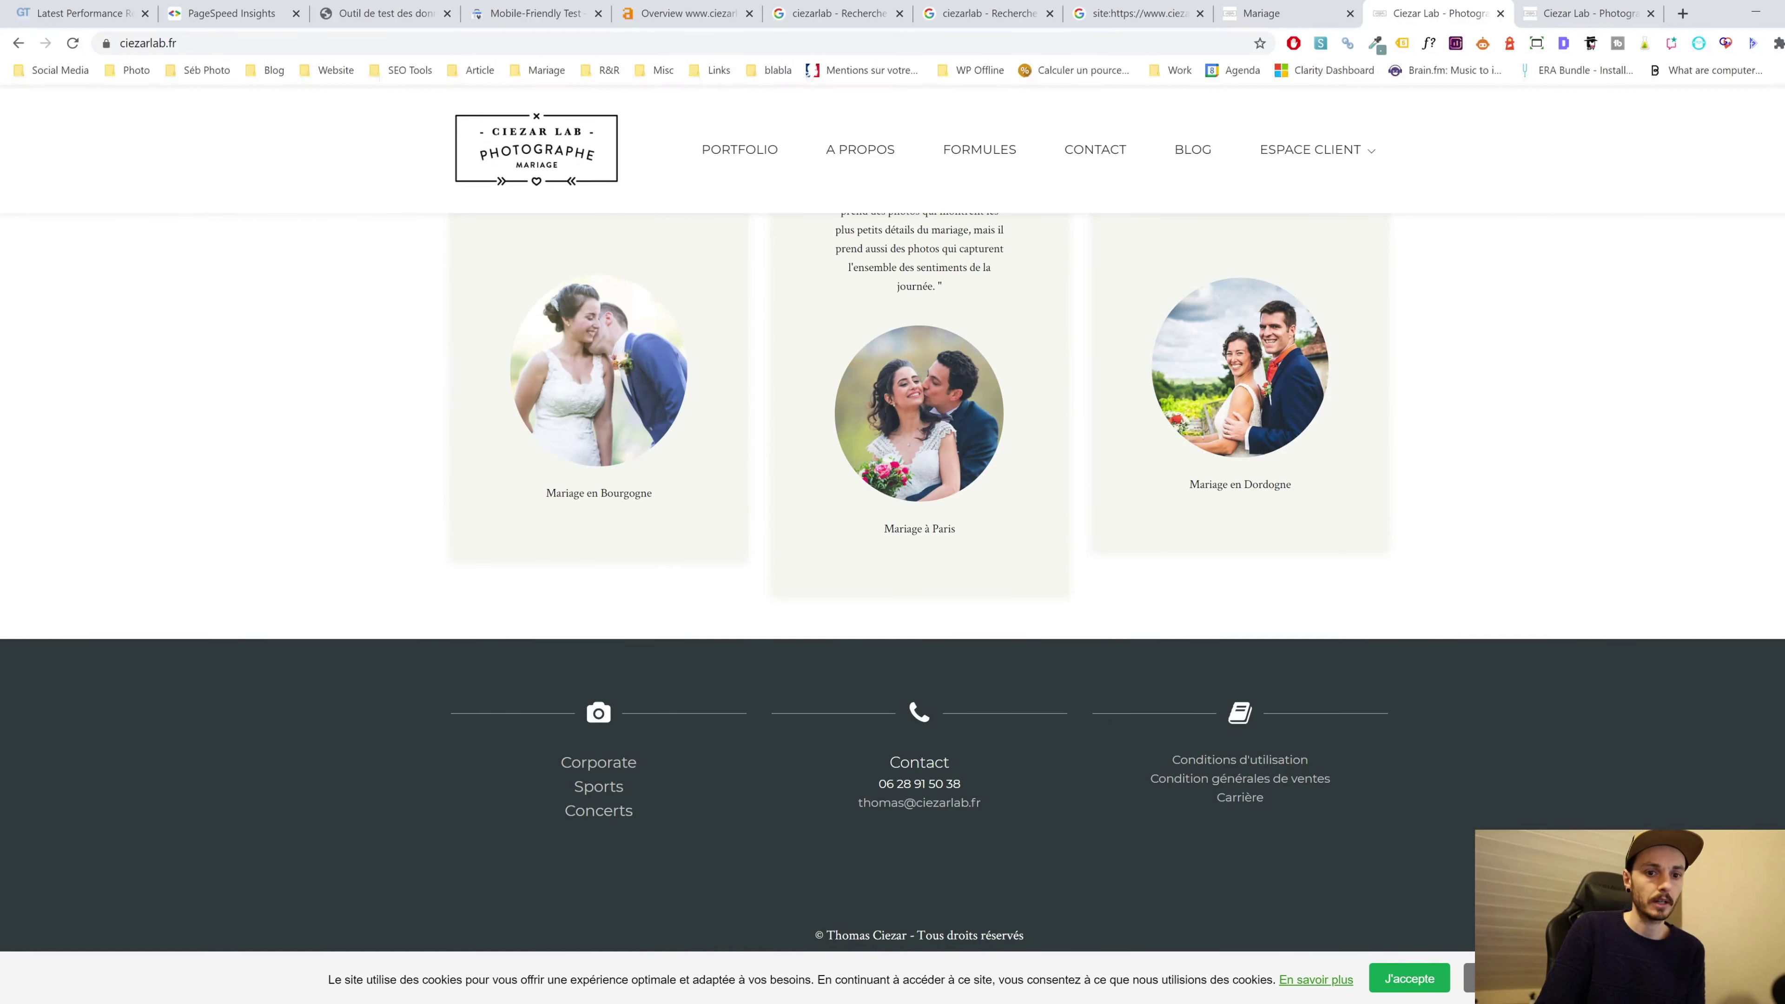
# Open the Portfolio page and look through its wedding photo gallery
pyautogui.scroll(20, 709, 266)
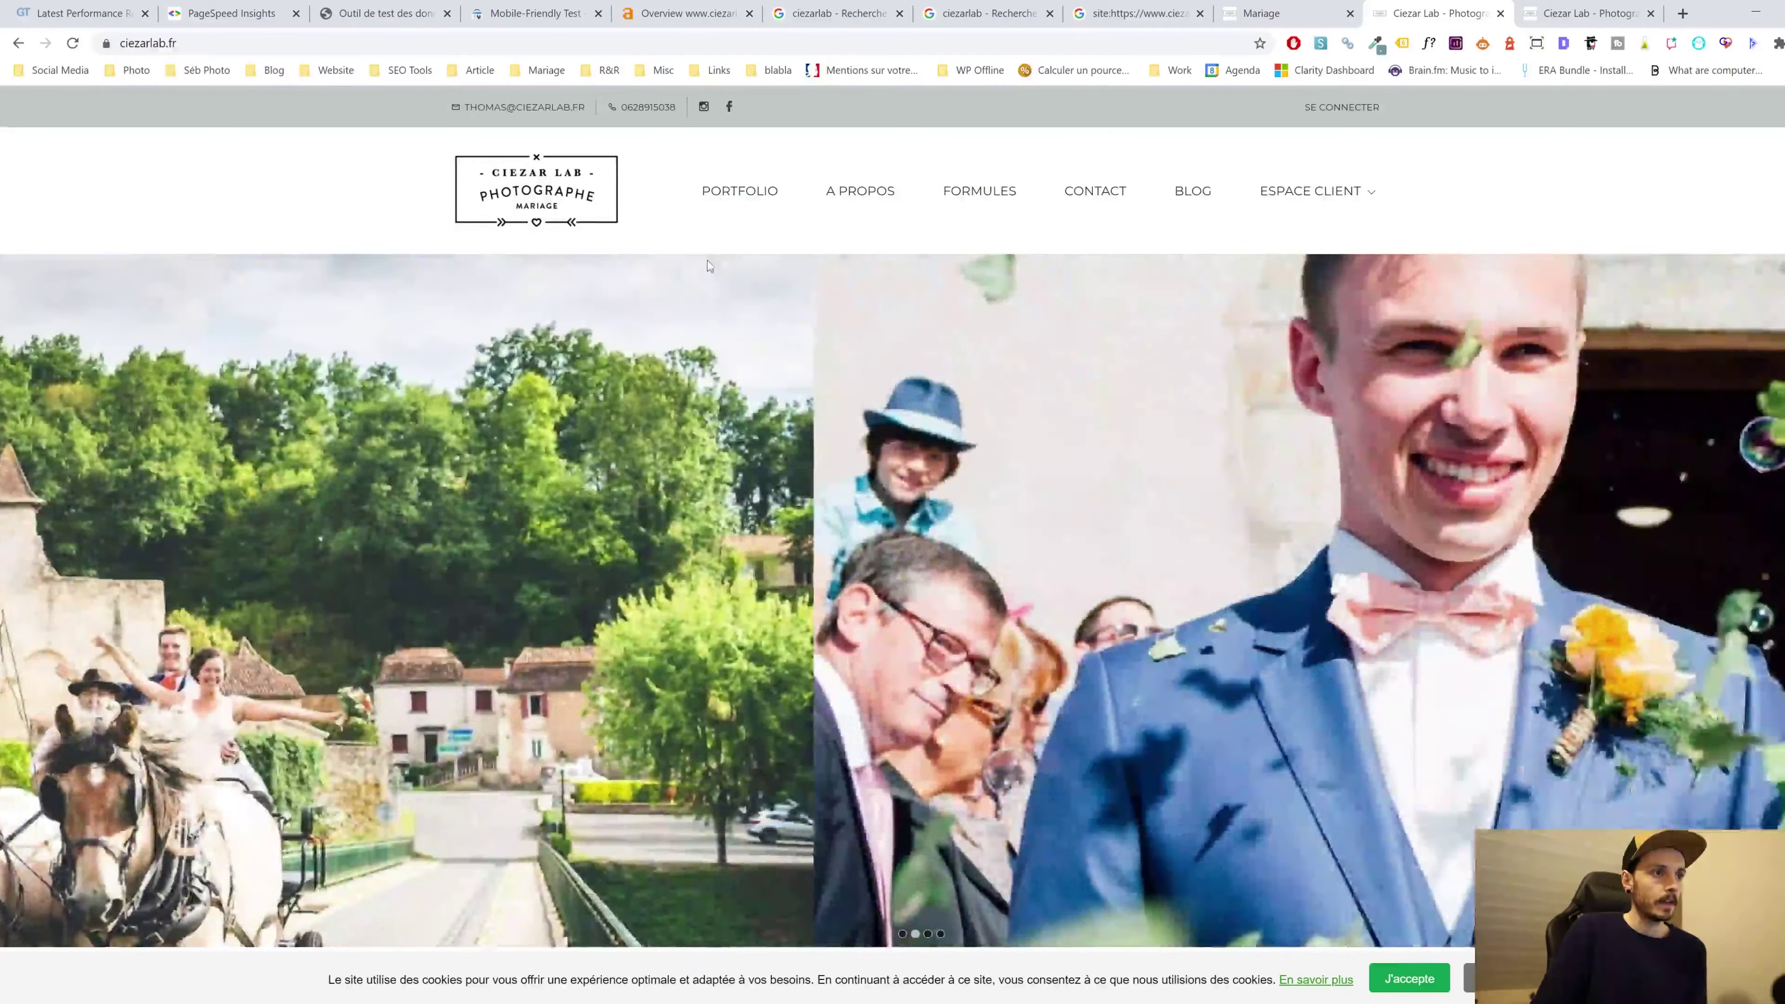
pyautogui.click(731, 194)
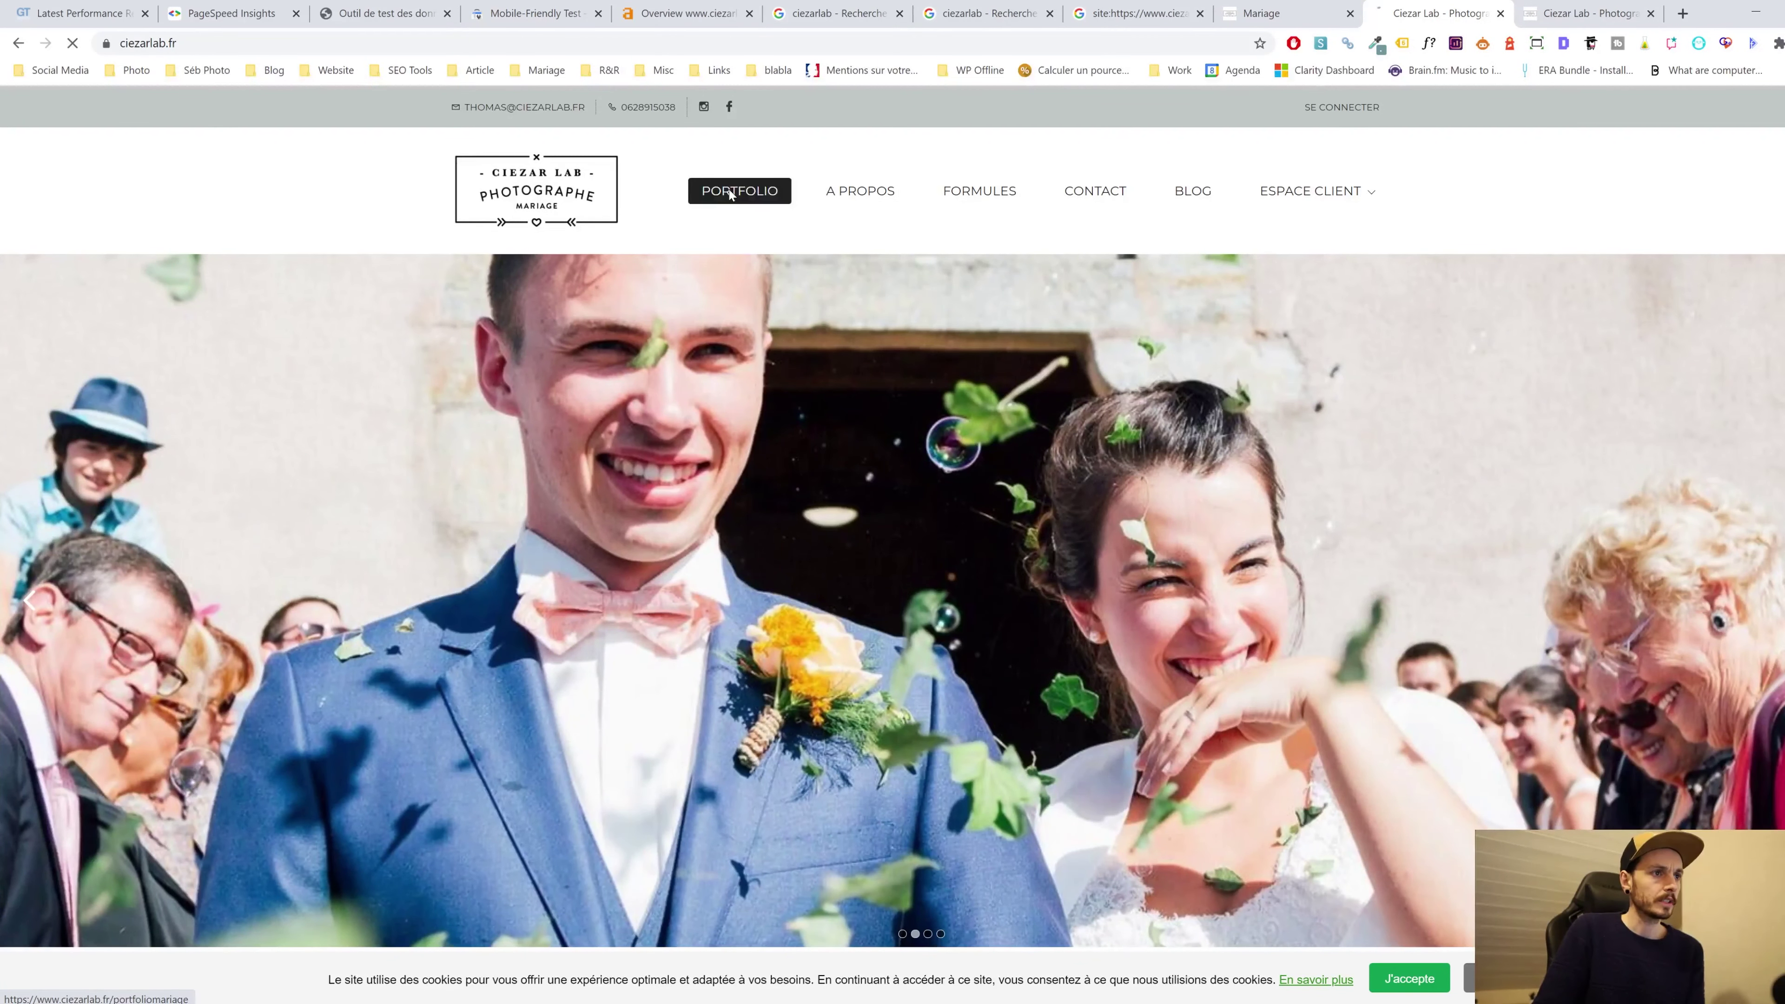
pyautogui.scroll(-1, 866, 456)
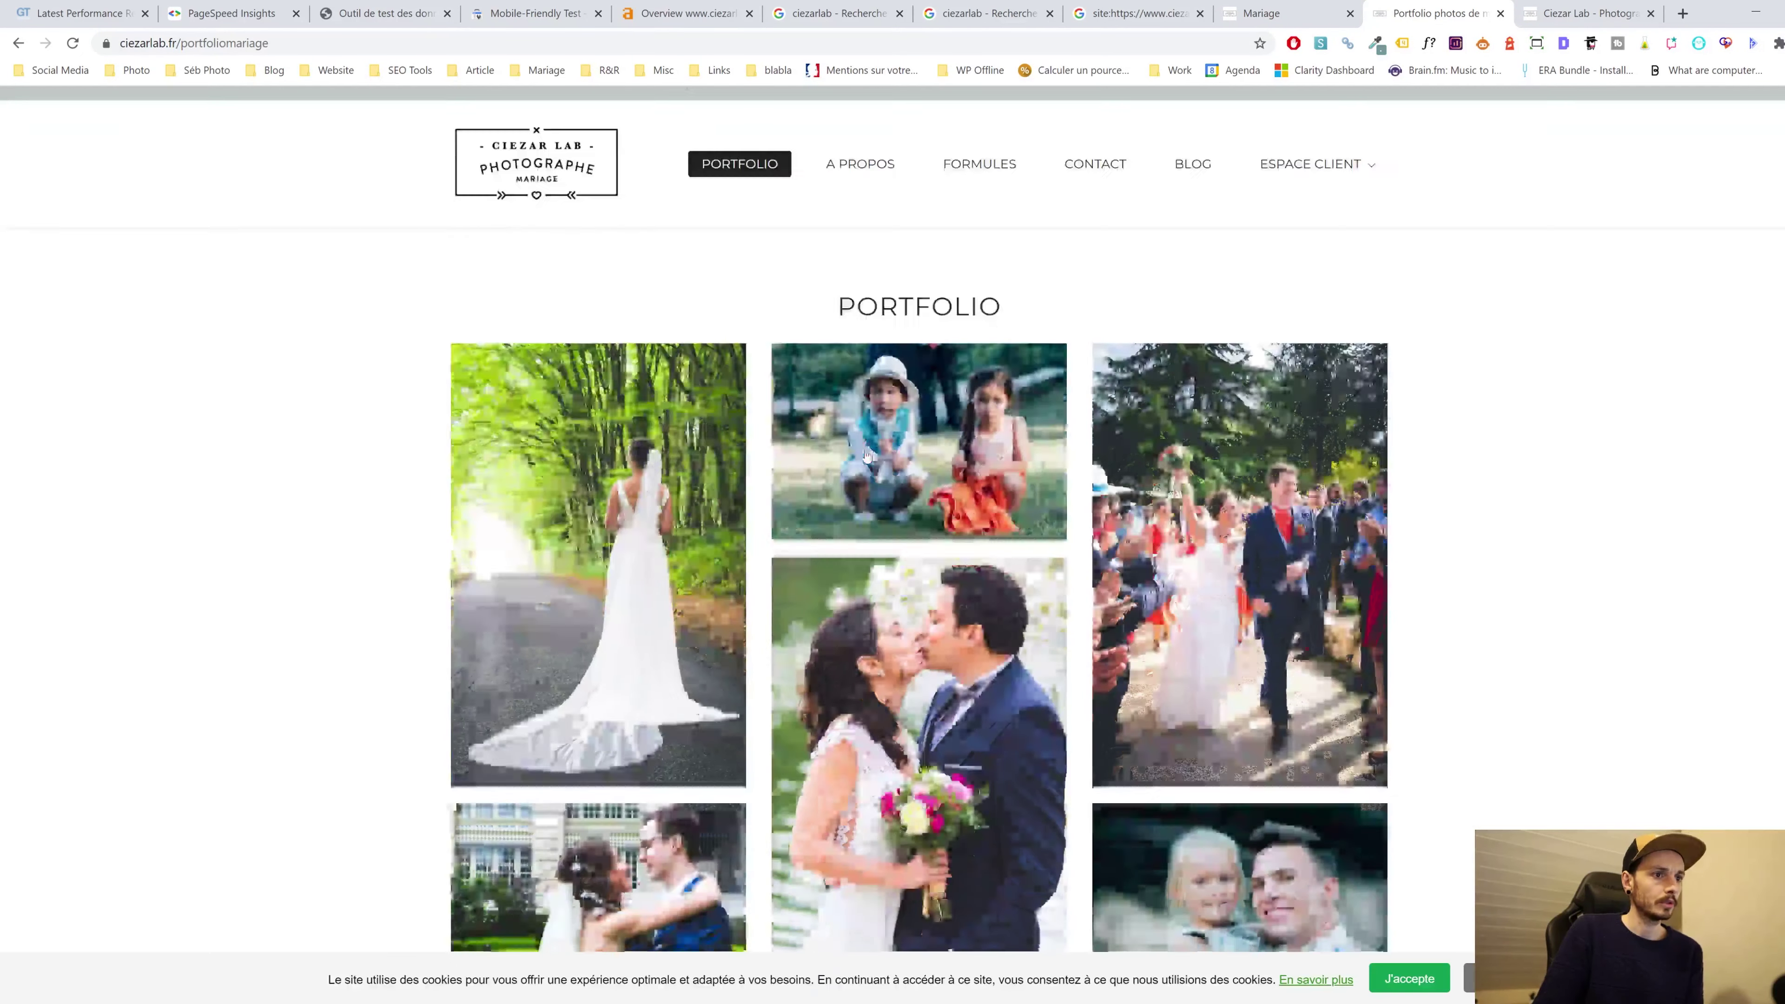
pyautogui.scroll(-10, 866, 457)
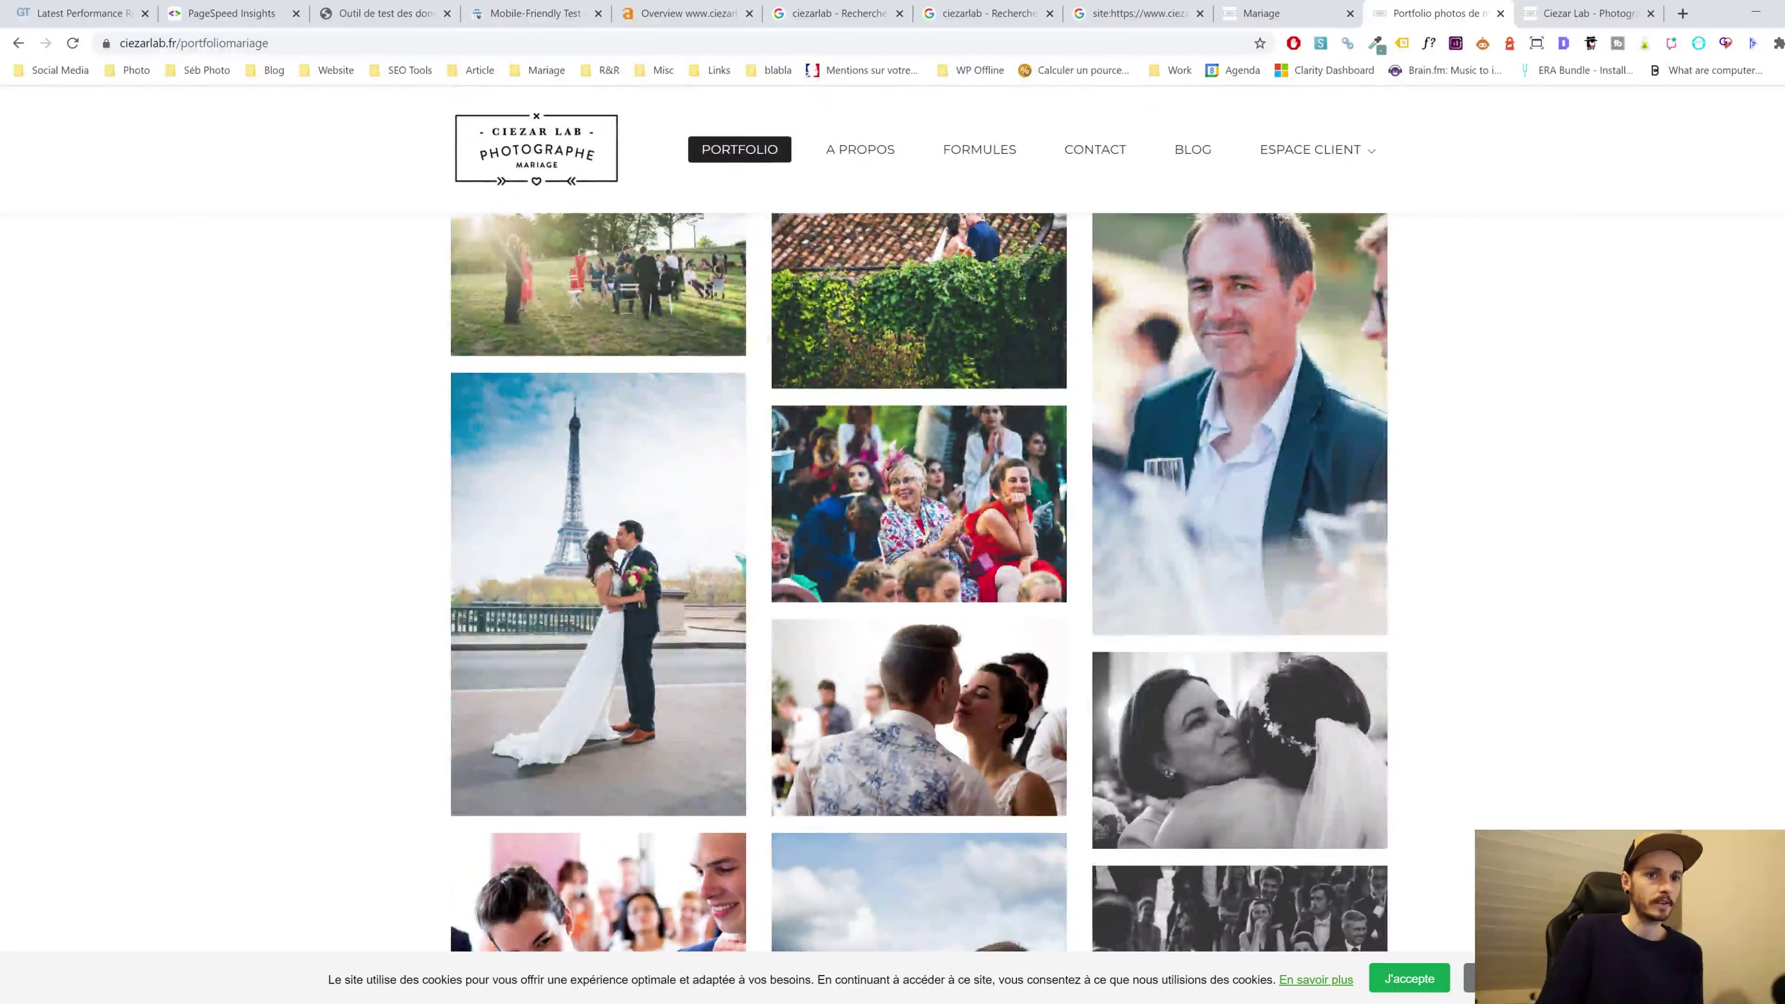
pyautogui.scroll(-15, 867, 456)
pyautogui.scroll(5, 867, 457)
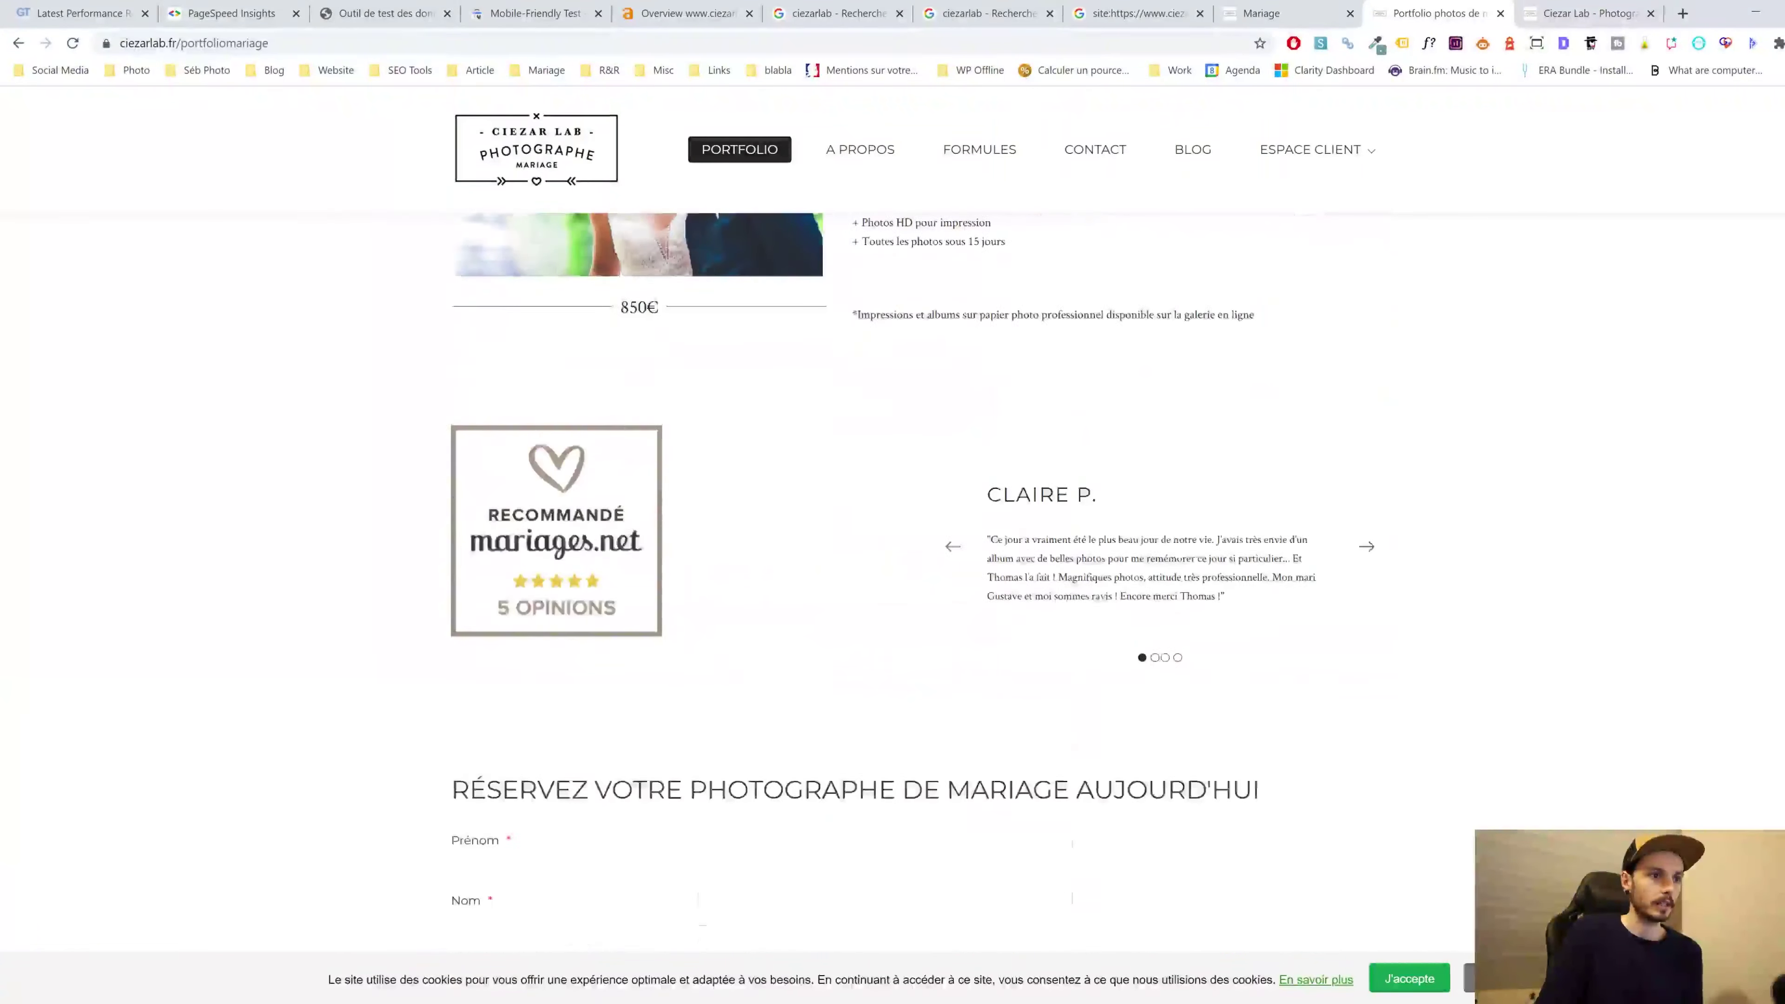
# Review the Portfolio page's "Prix et formules" section, mariages.net testimonial block and "Réservez votre photographe de mariage aujourd'hui" form
pyautogui.scroll(4, 867, 457)
pyautogui.scroll(-12, 867, 457)
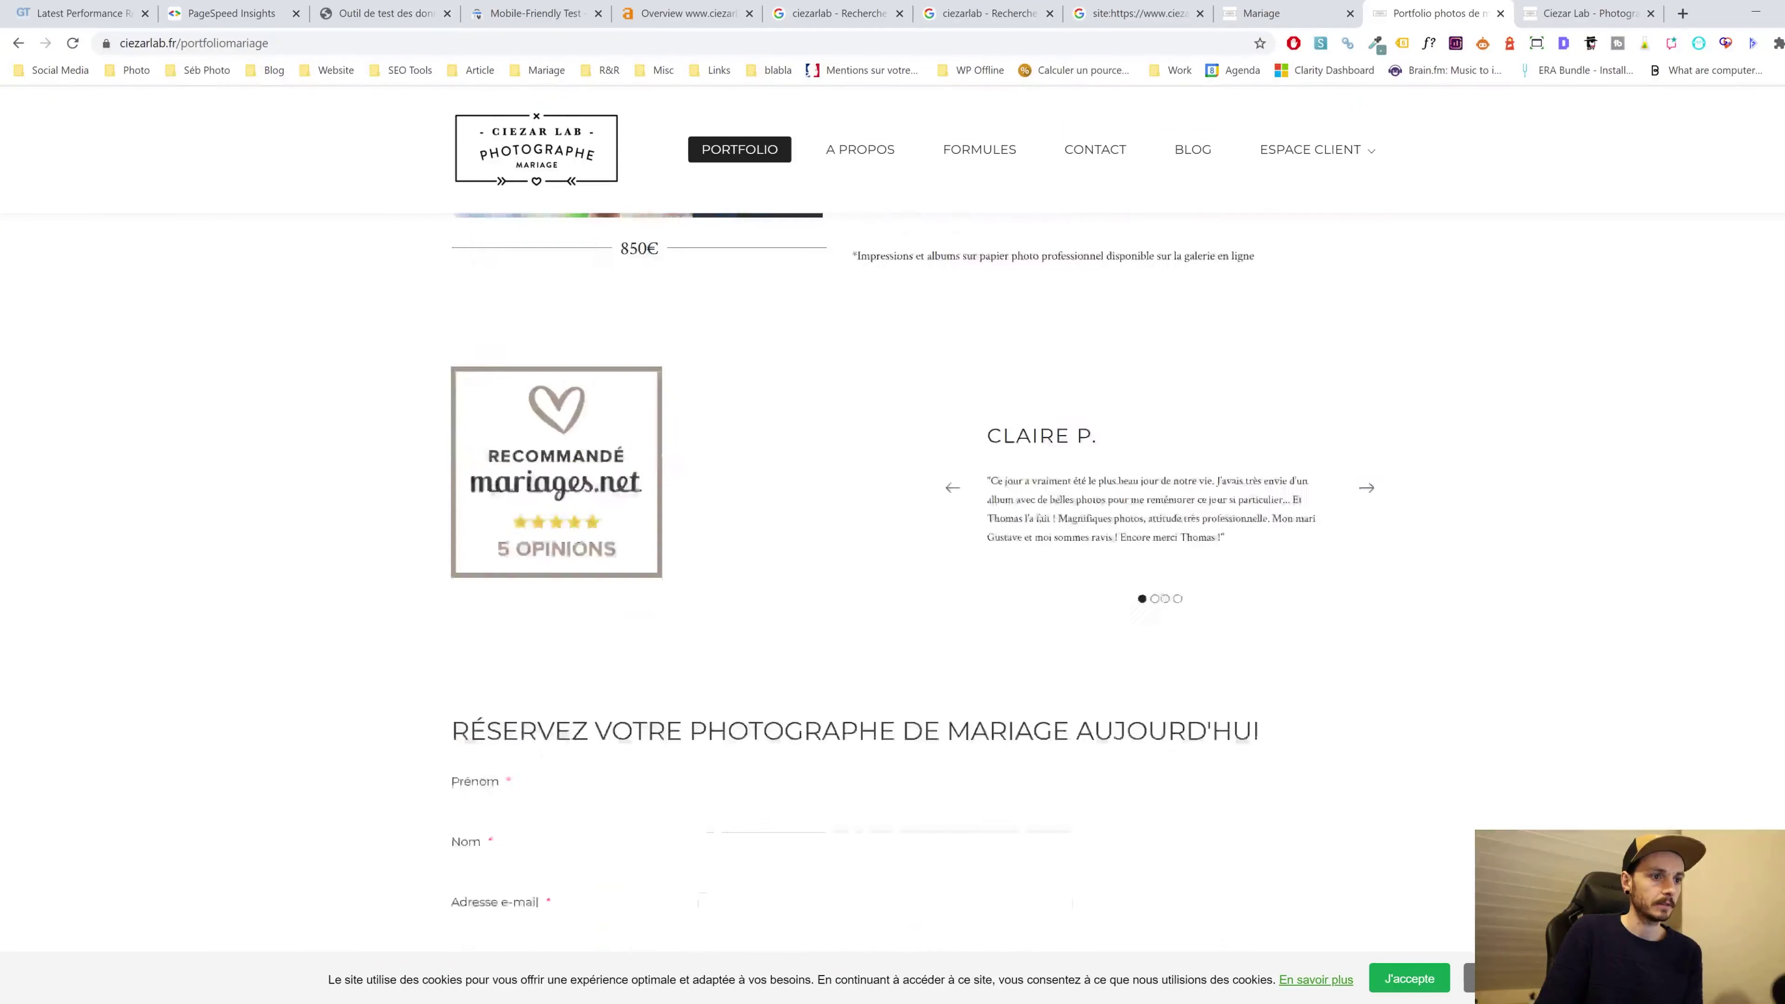
pyautogui.scroll(-3, 1779, 280)
pyautogui.scroll(12, 1779, 280)
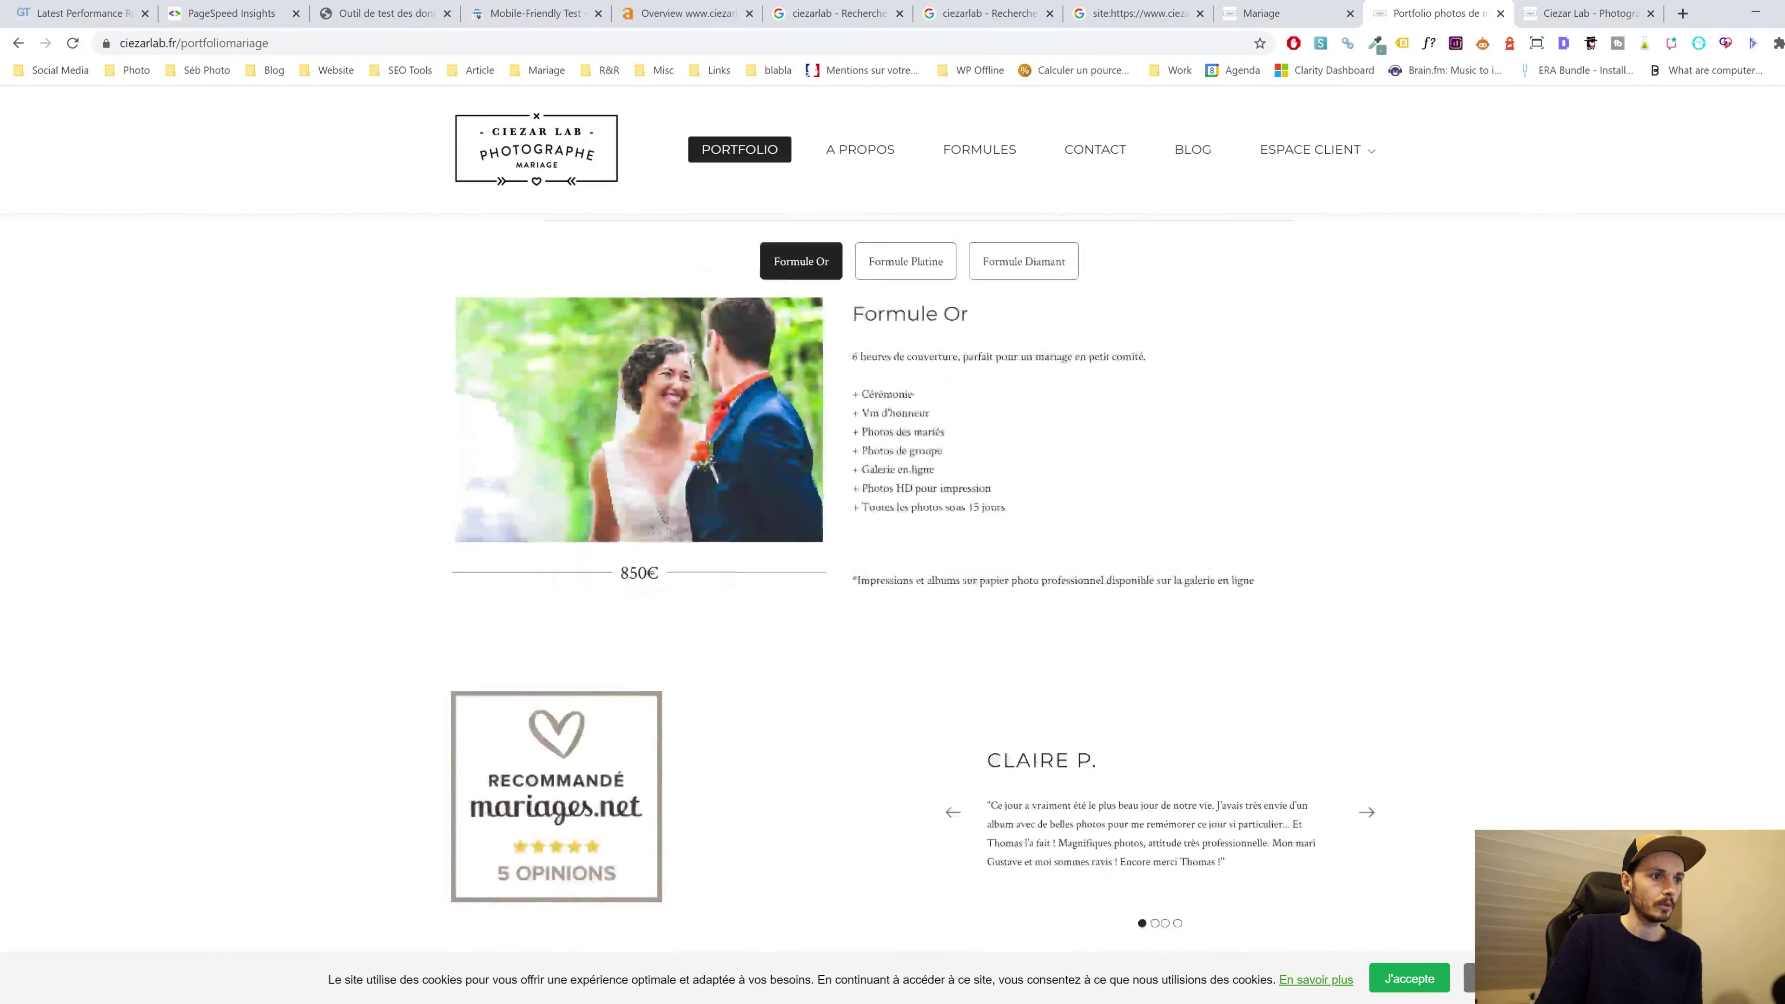
pyautogui.scroll(-10, 1779, 280)
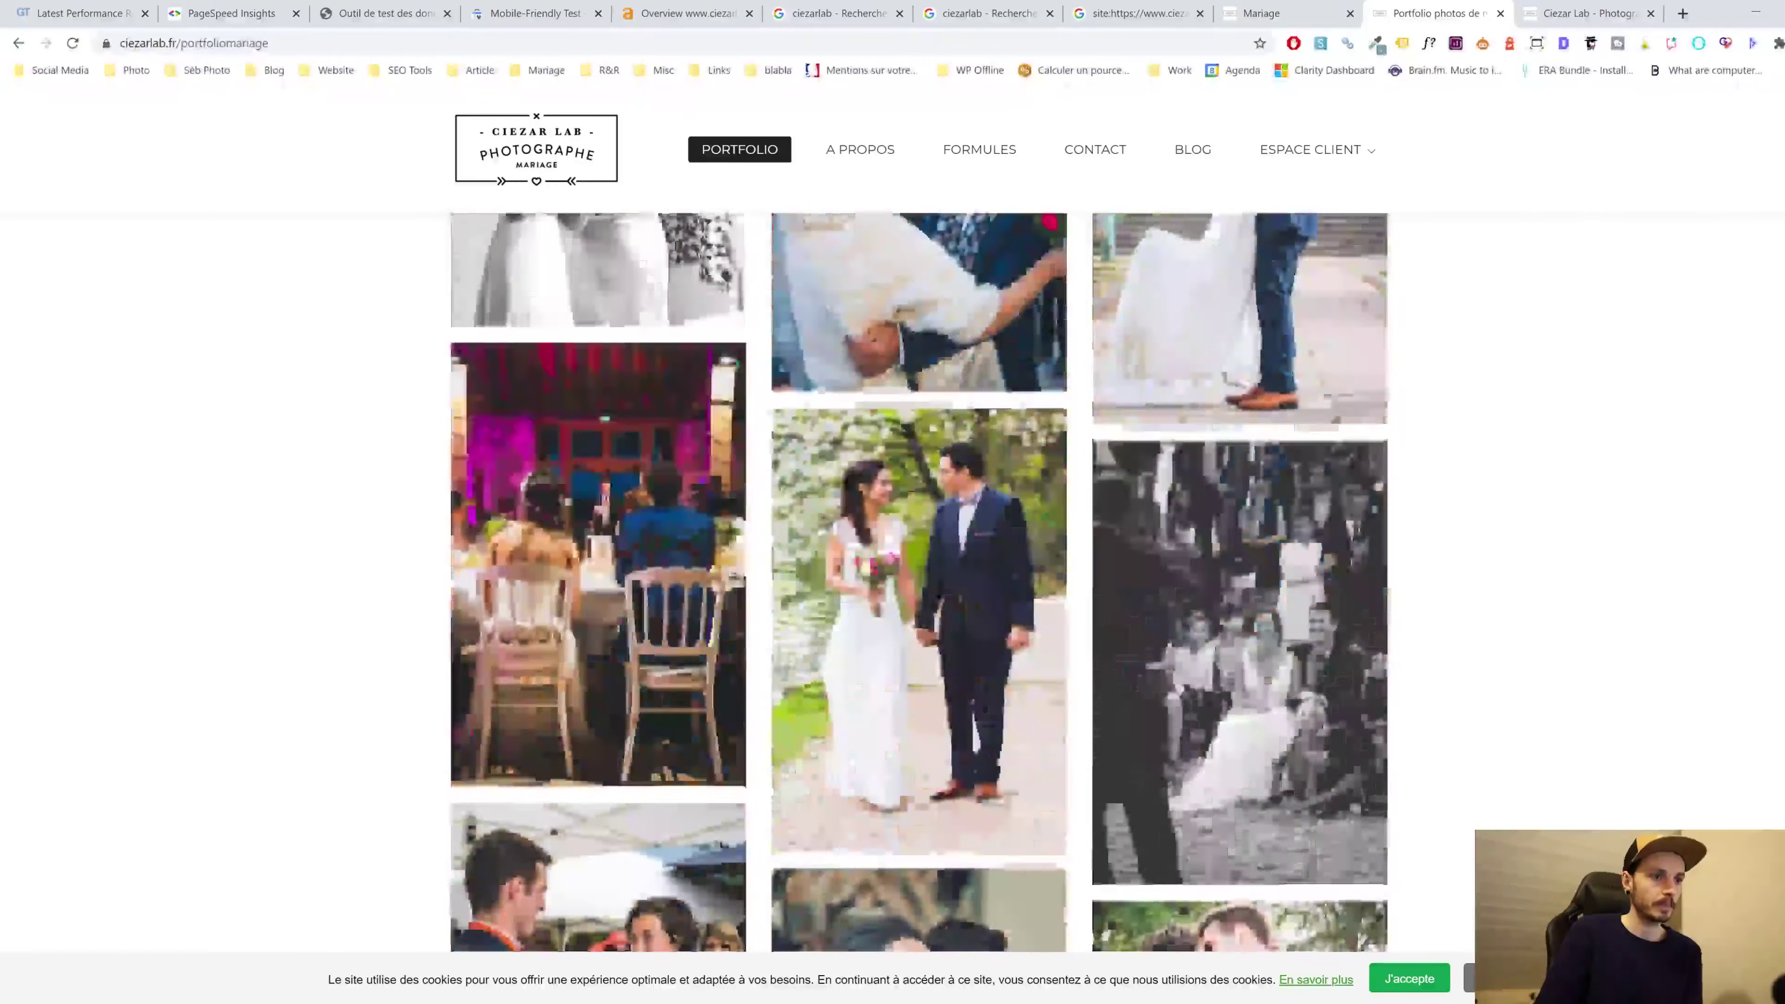
pyautogui.scroll(9, 1779, 280)
pyautogui.scroll(-6, 1780, 279)
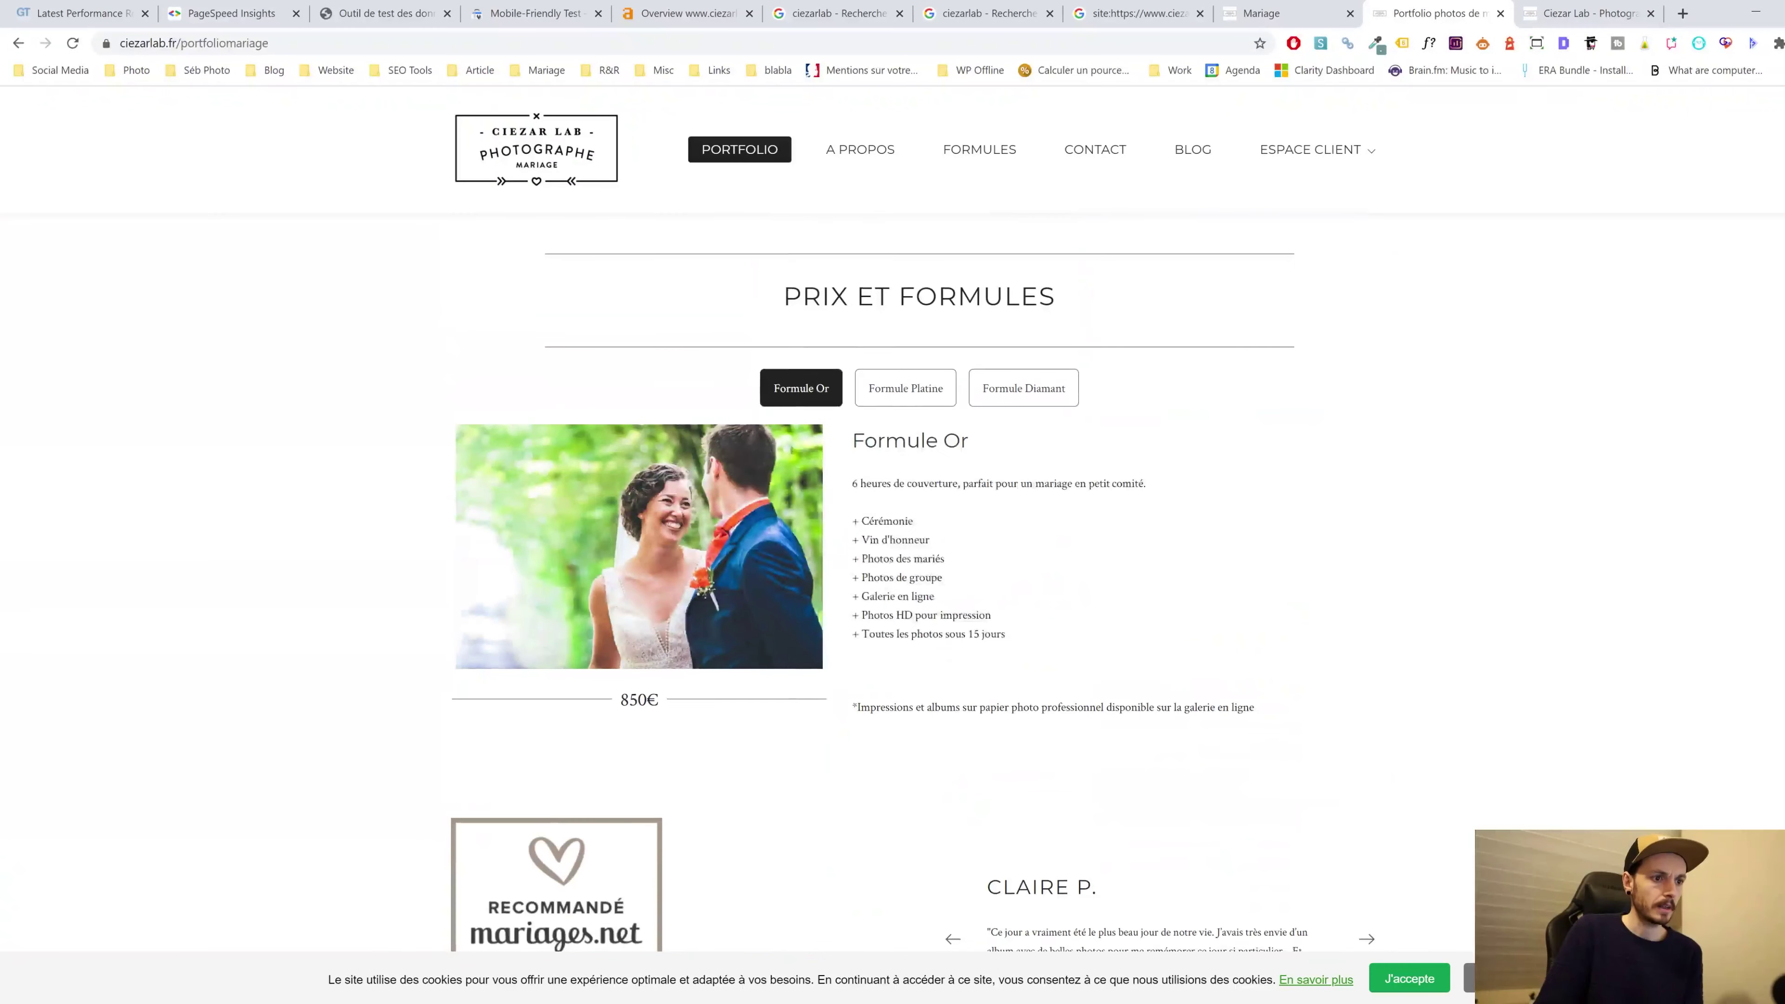
pyautogui.scroll(-5, 771, 689)
pyautogui.scroll(-4, 668, 659)
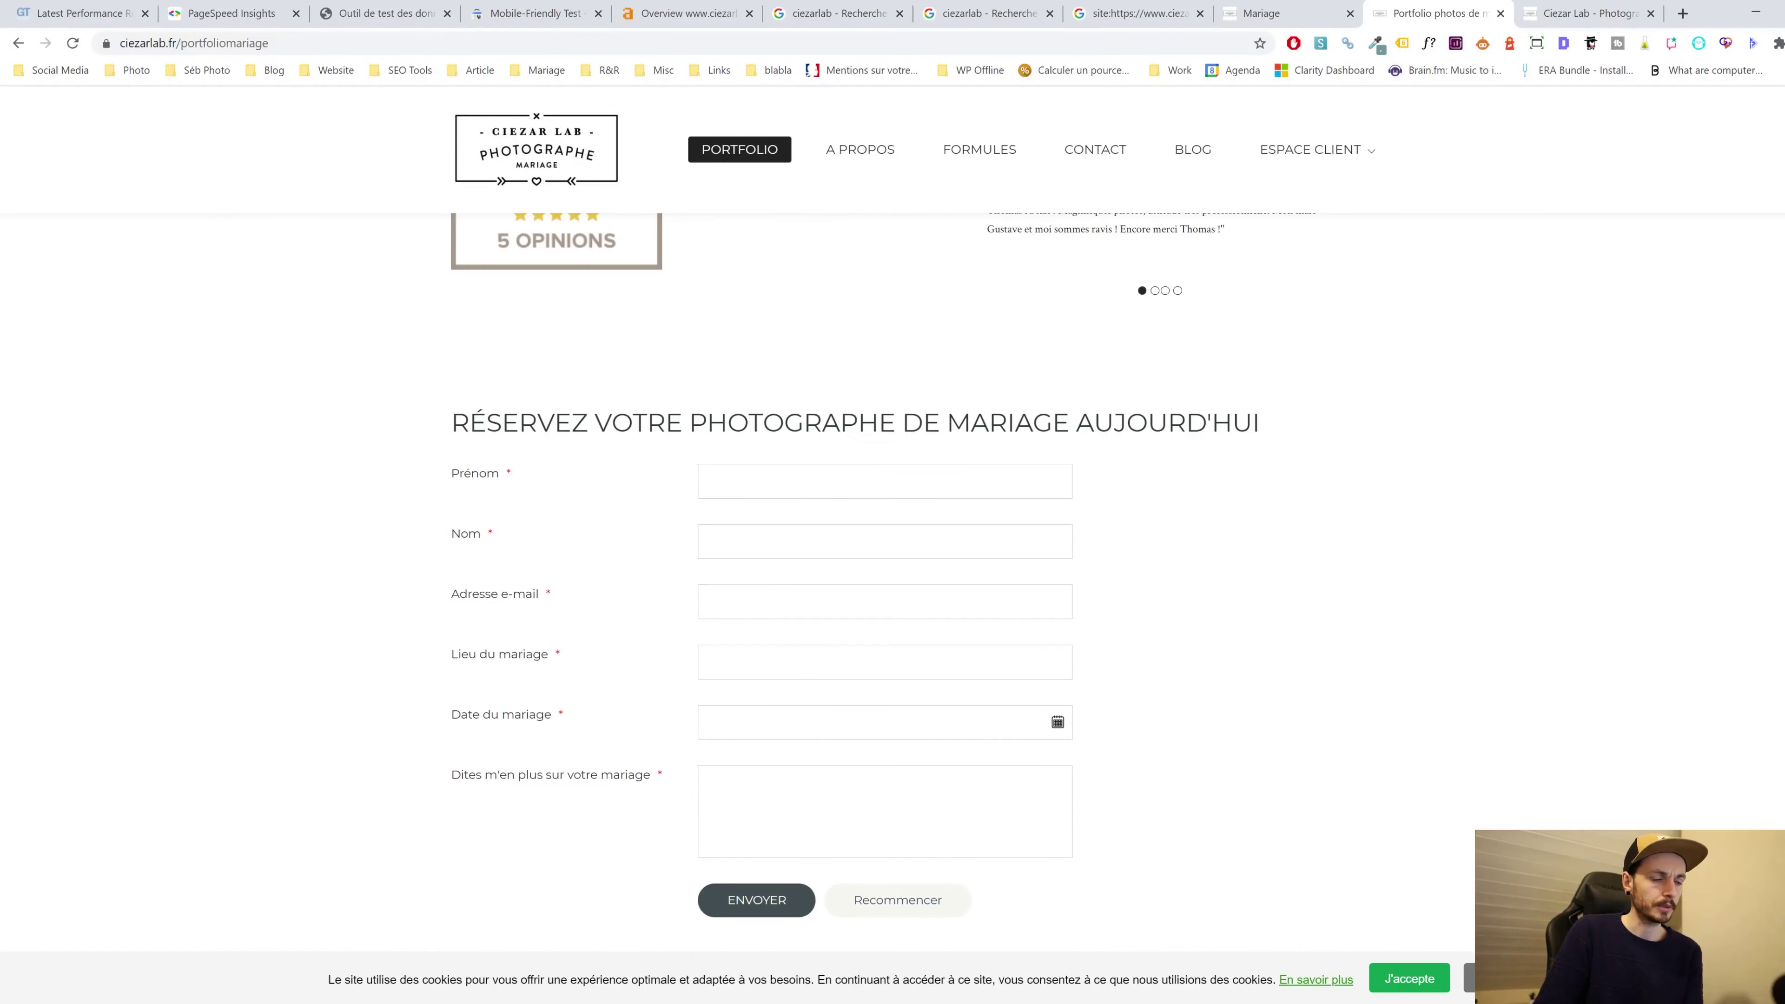
# Go back over the Portfolio gallery and examine how it leads into the pricing, testimonial and booking form
pyautogui.scroll(20, 1780, 163)
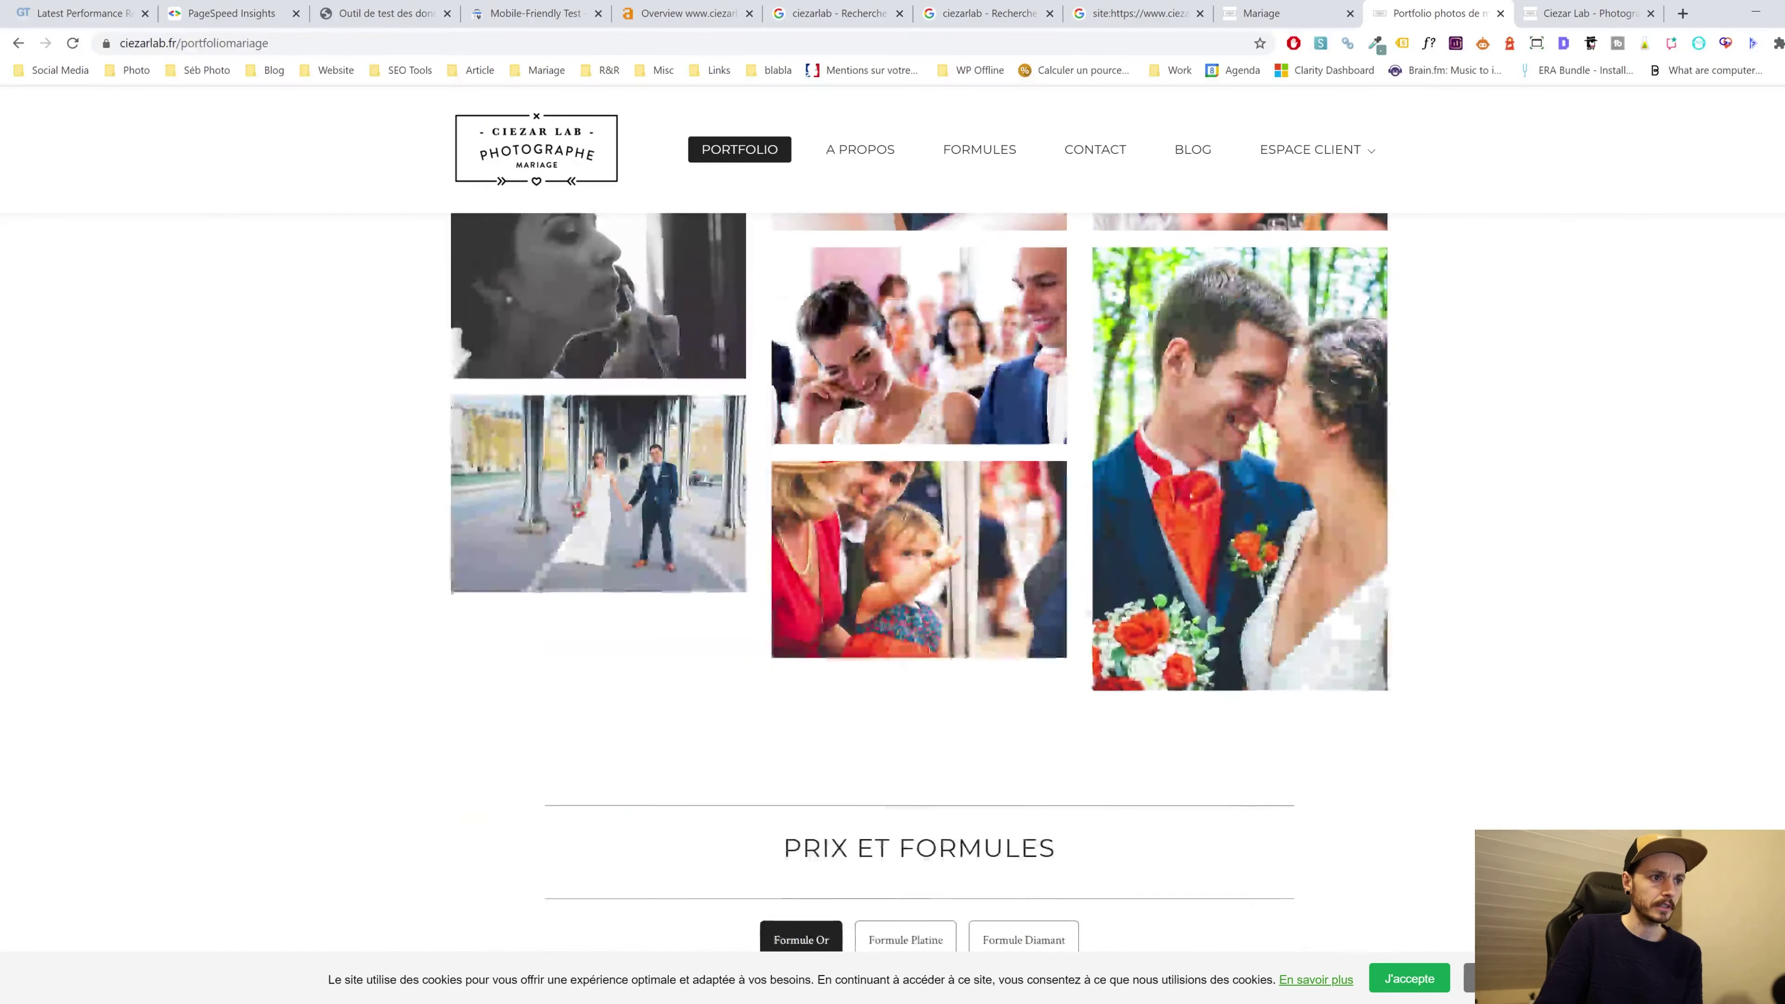
pyautogui.scroll(15, 1780, 163)
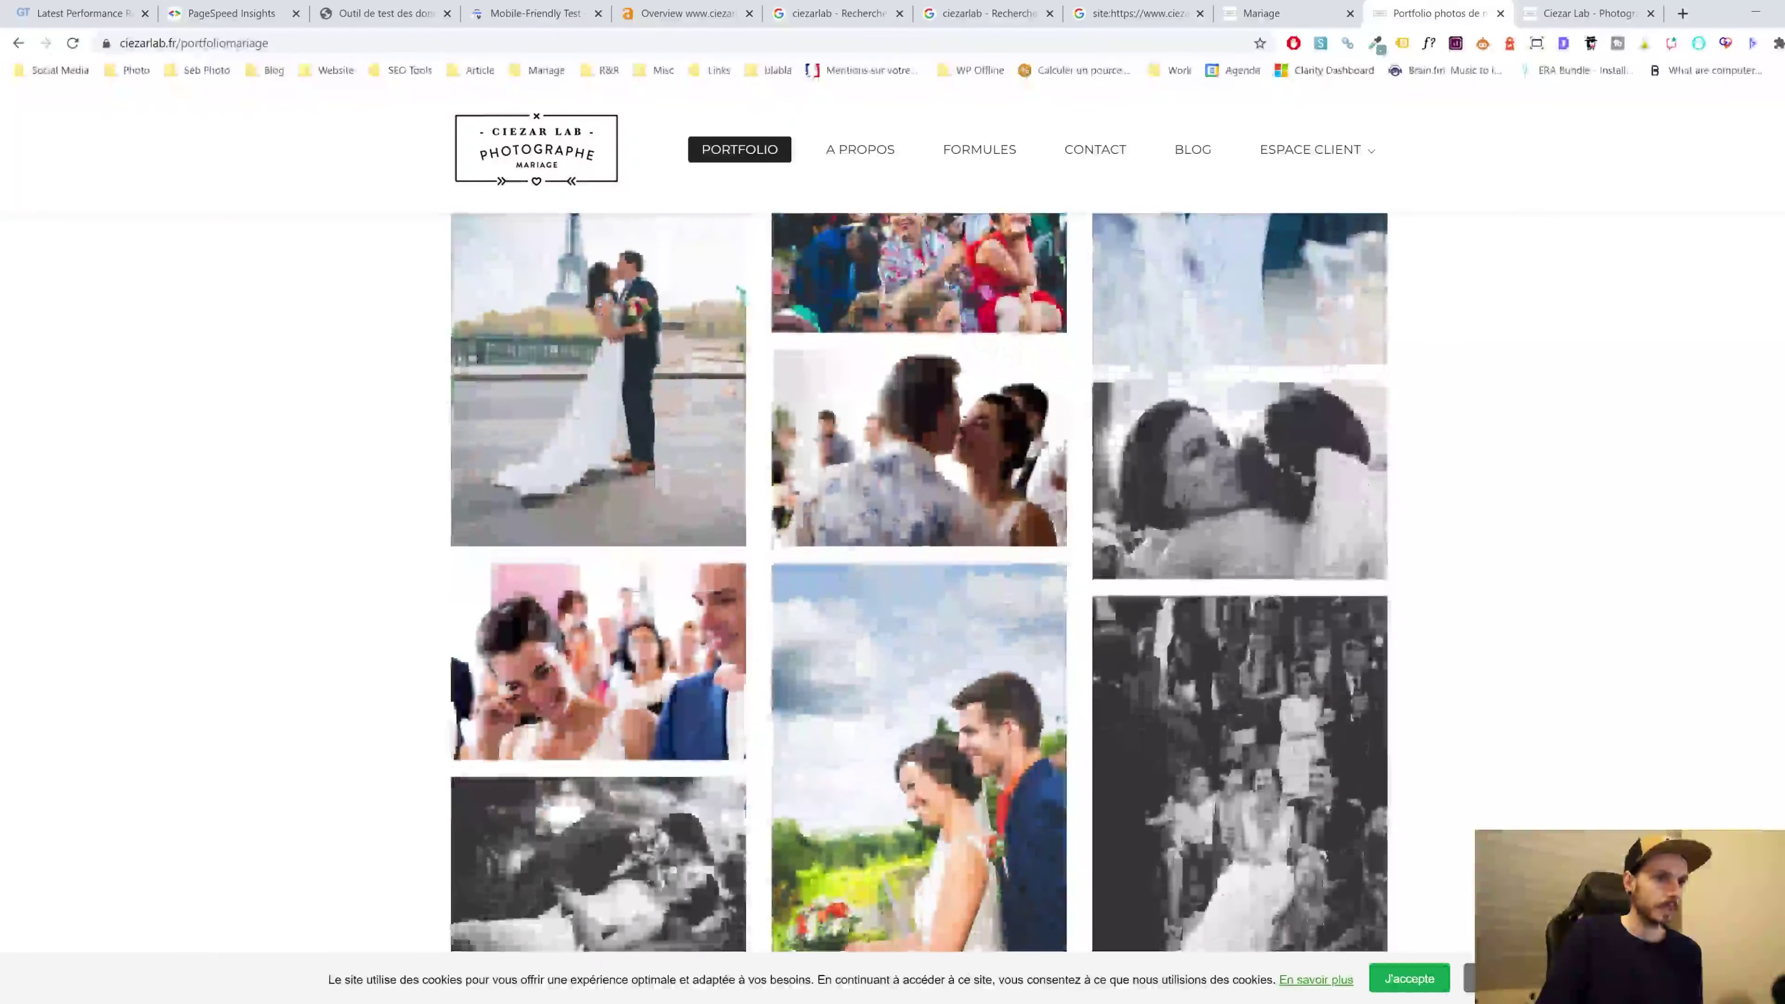
pyautogui.scroll(-20, 918, 562)
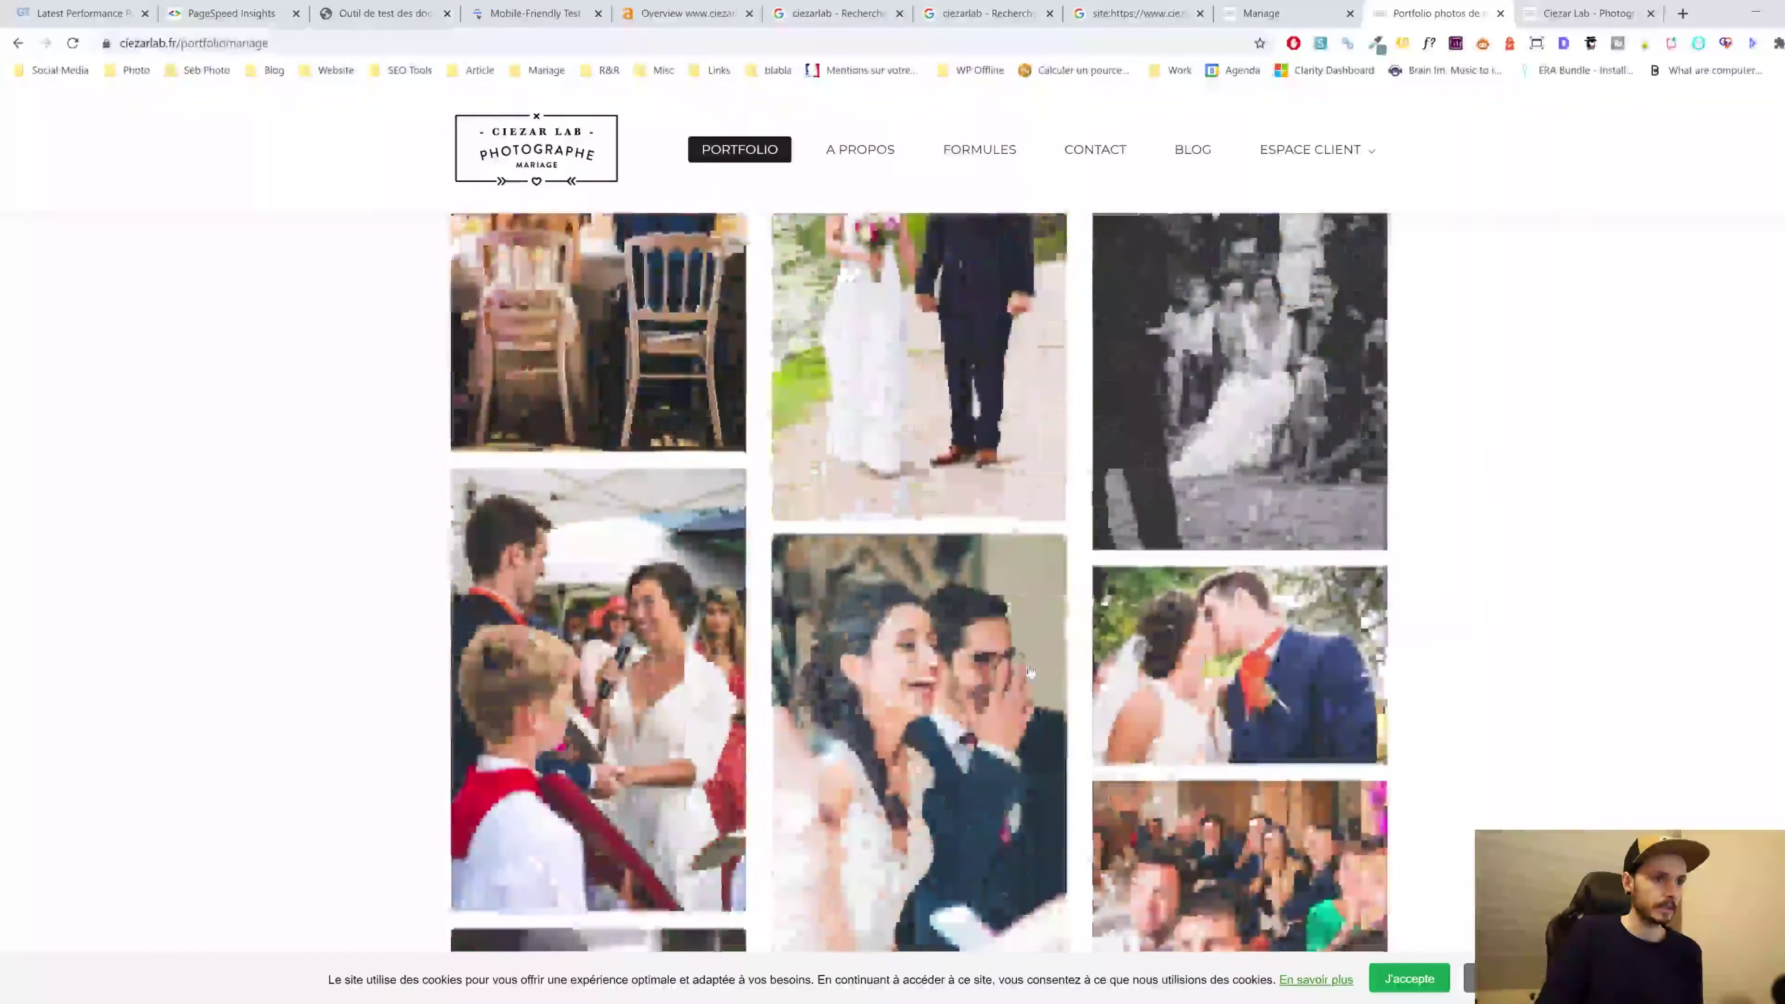
pyautogui.scroll(8, 918, 562)
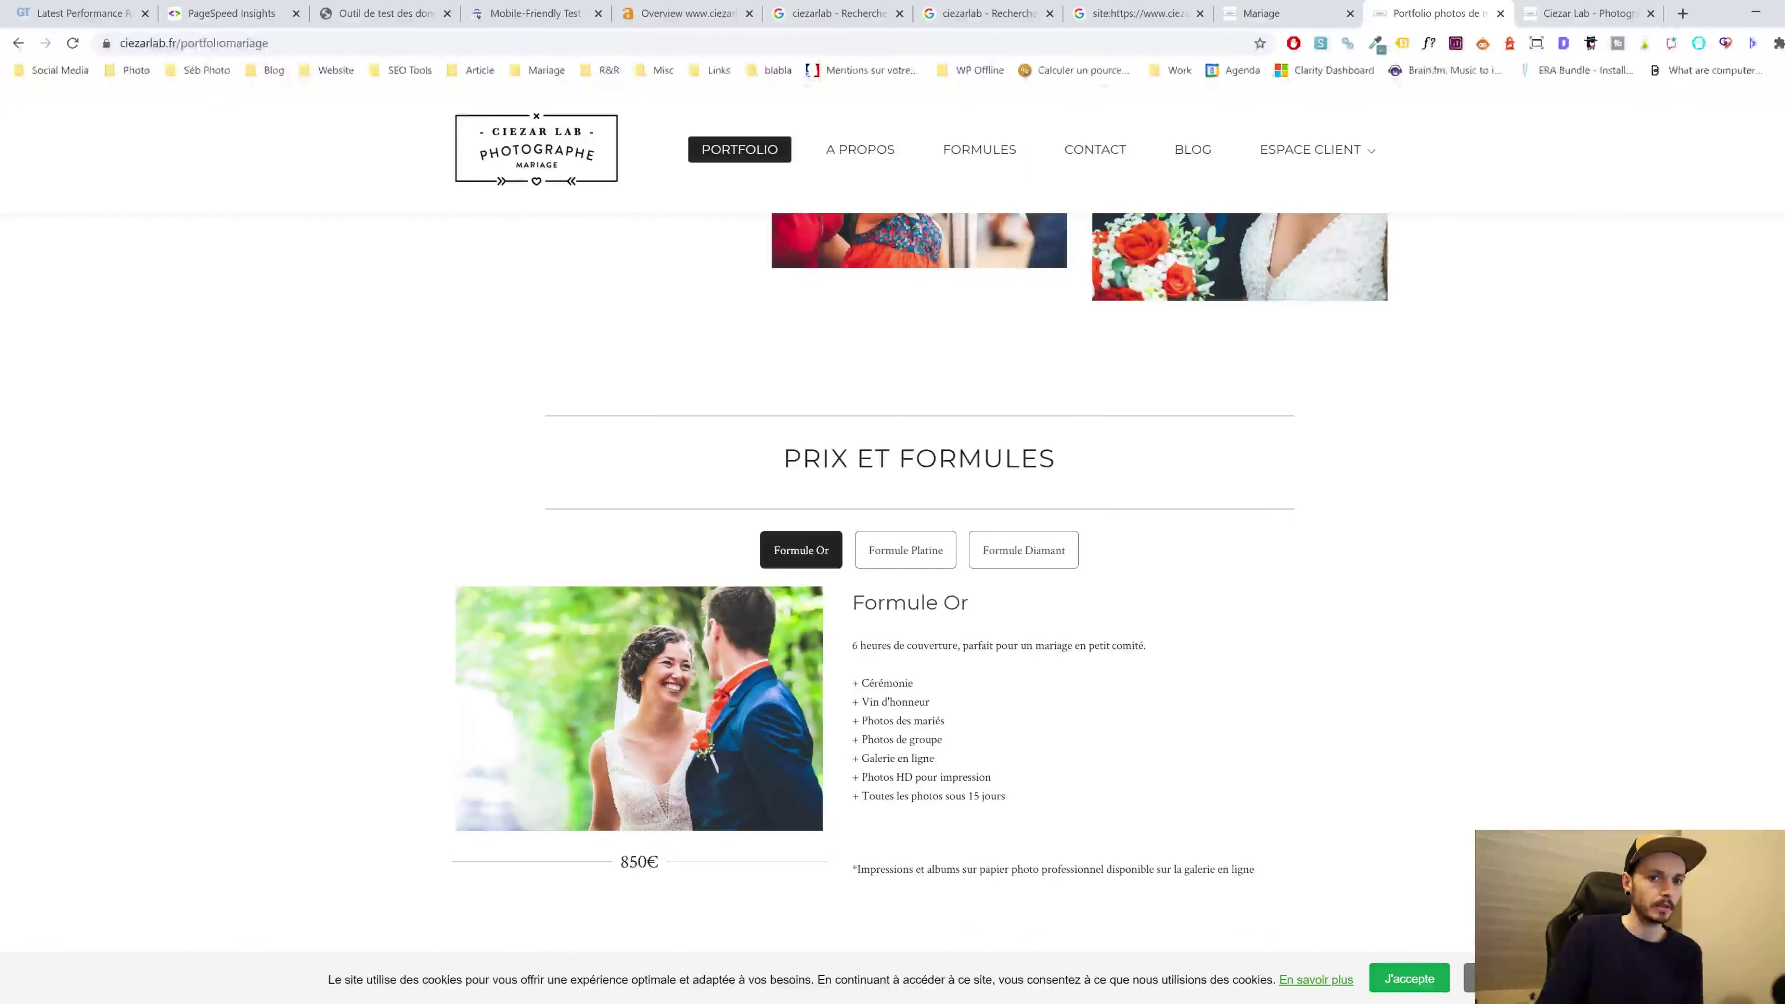
pyautogui.scroll(15, 918, 562)
pyautogui.scroll(-15, 1066, 499)
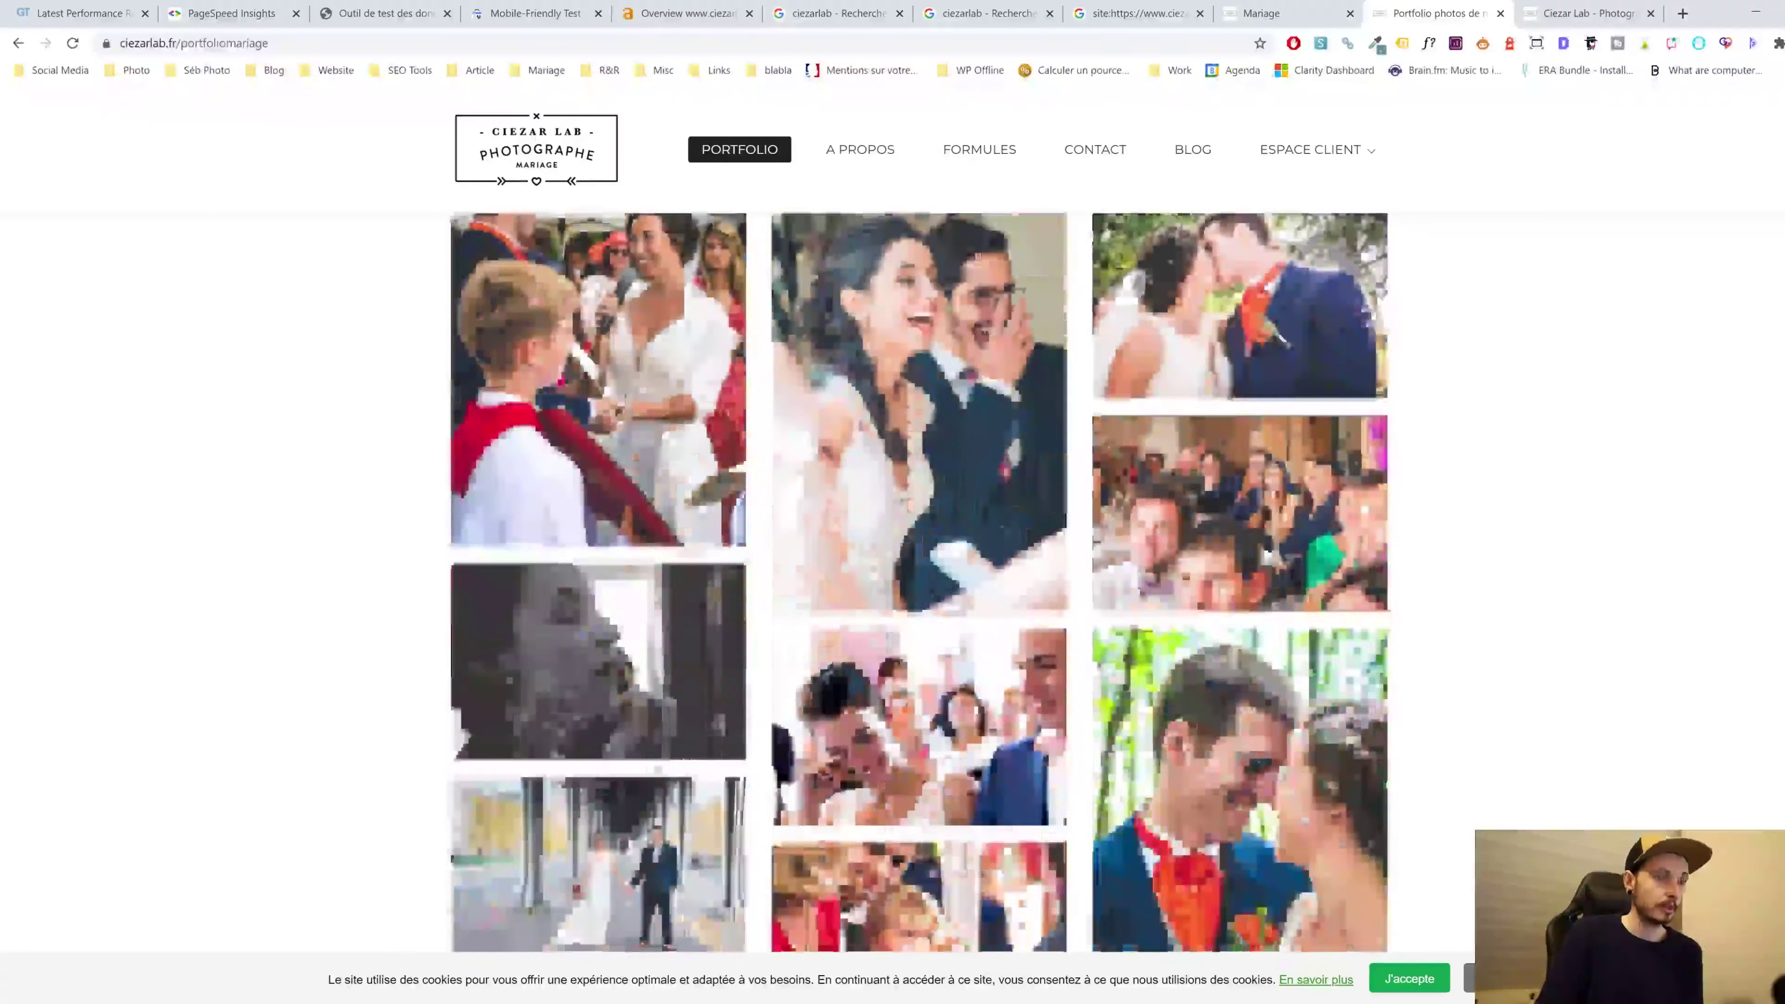
pyautogui.scroll(5, 1065, 499)
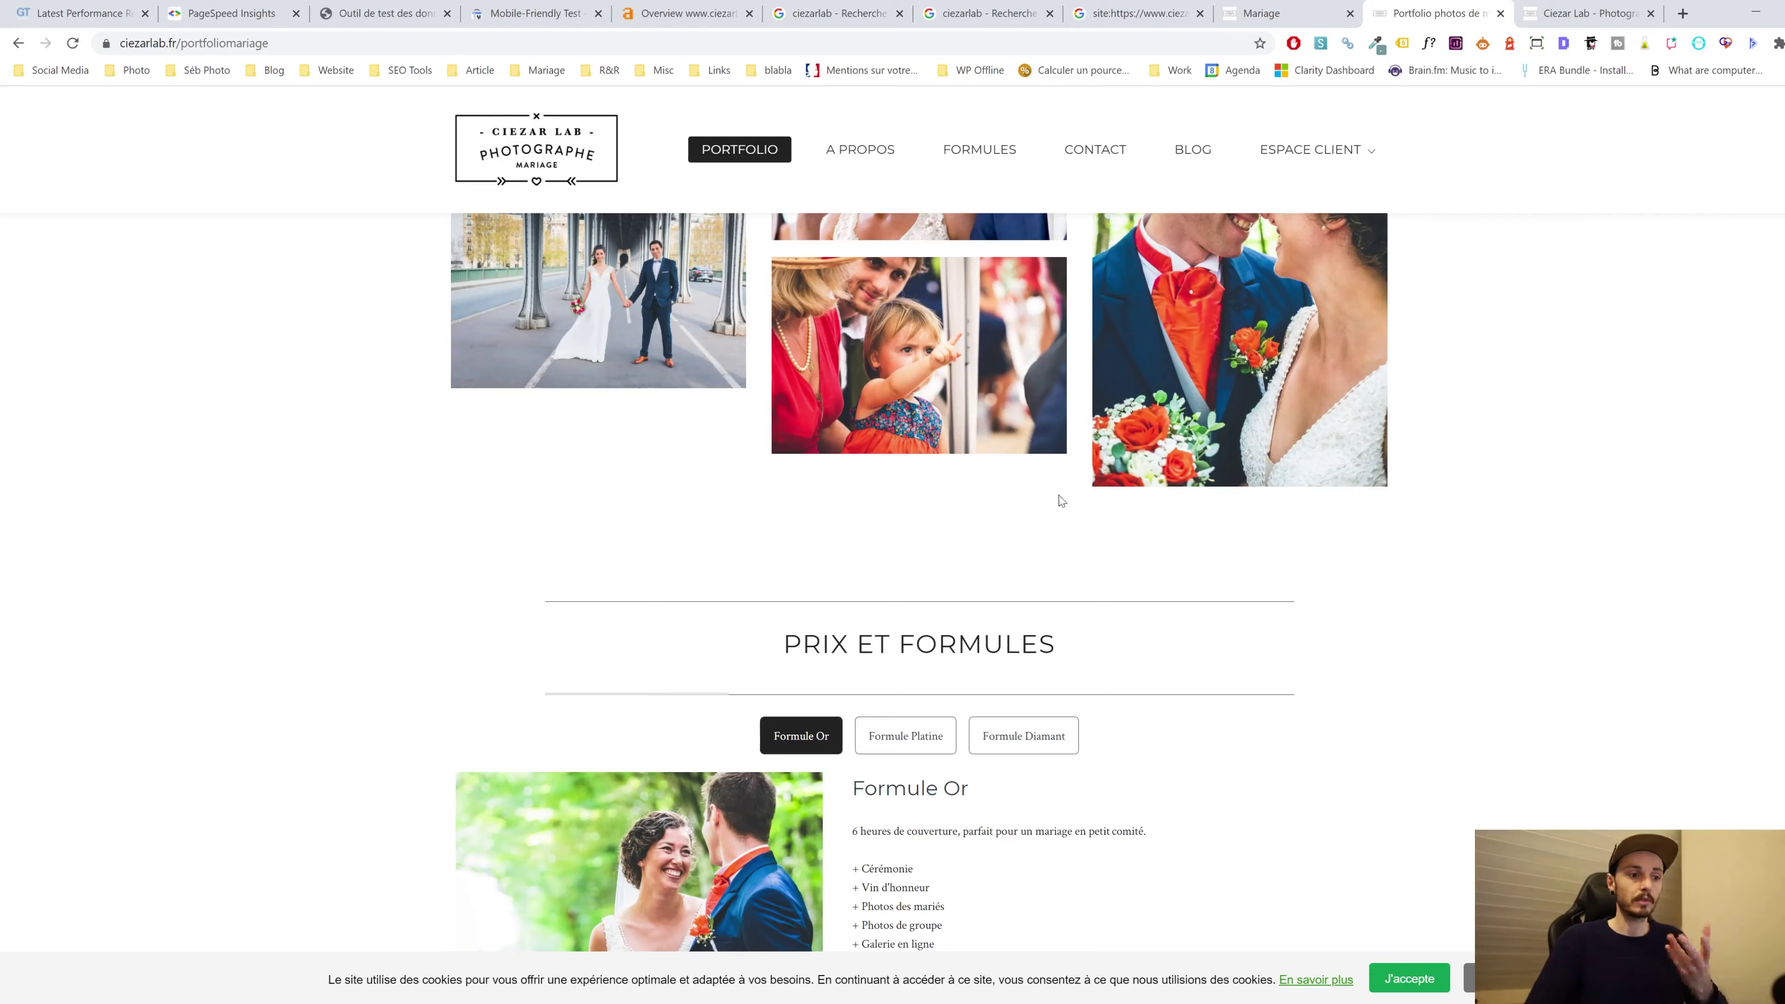
pyautogui.scroll(-12, 1065, 500)
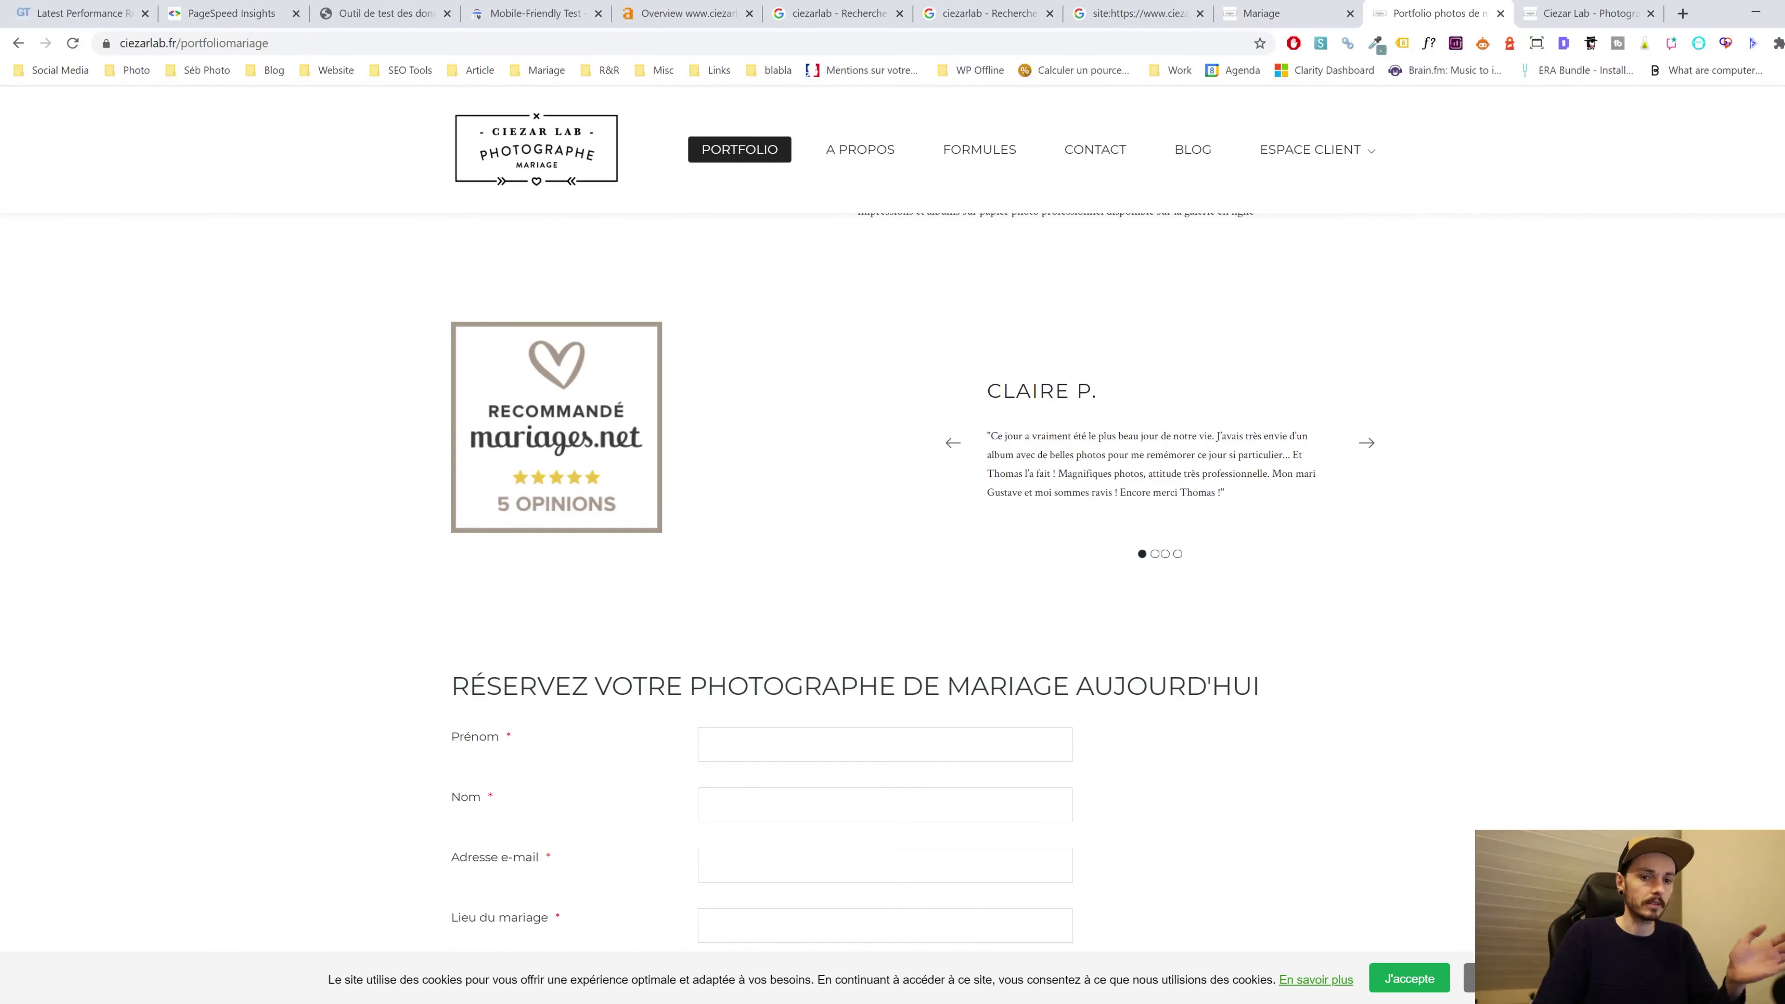
pyautogui.scroll(20, 893, 519)
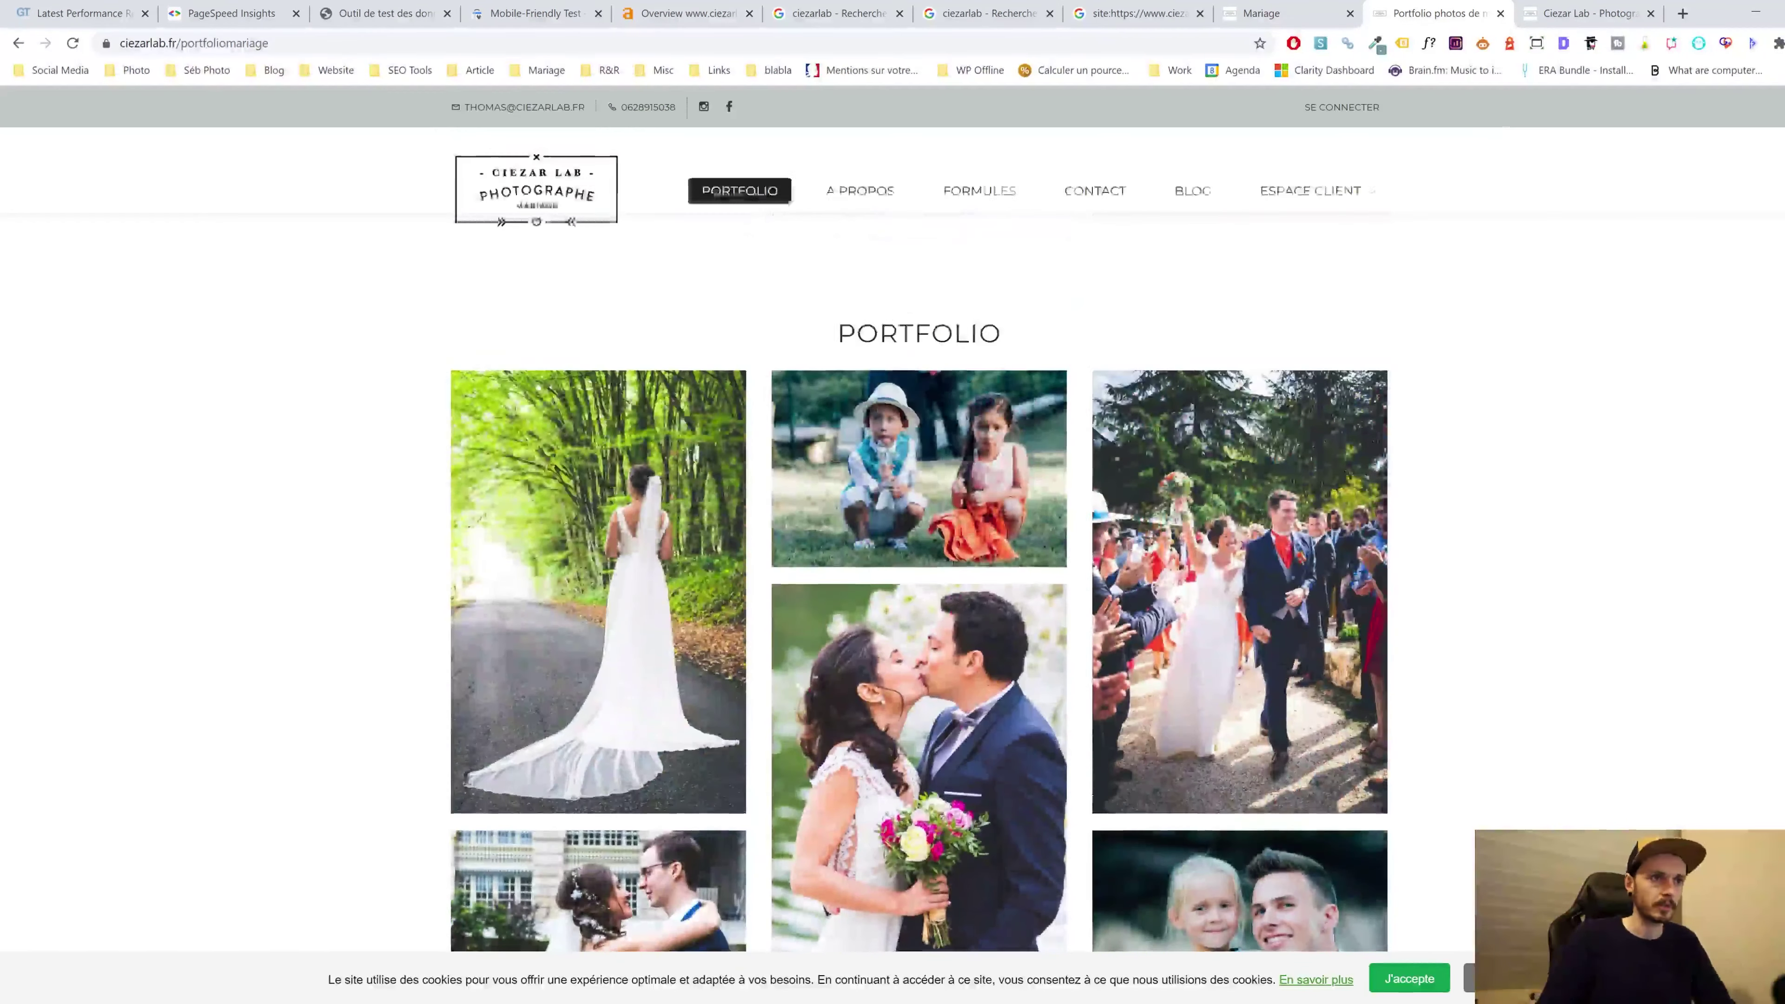
# Open the A propos page and read the photographer's introduction down to the social network links
pyautogui.click(860, 193)
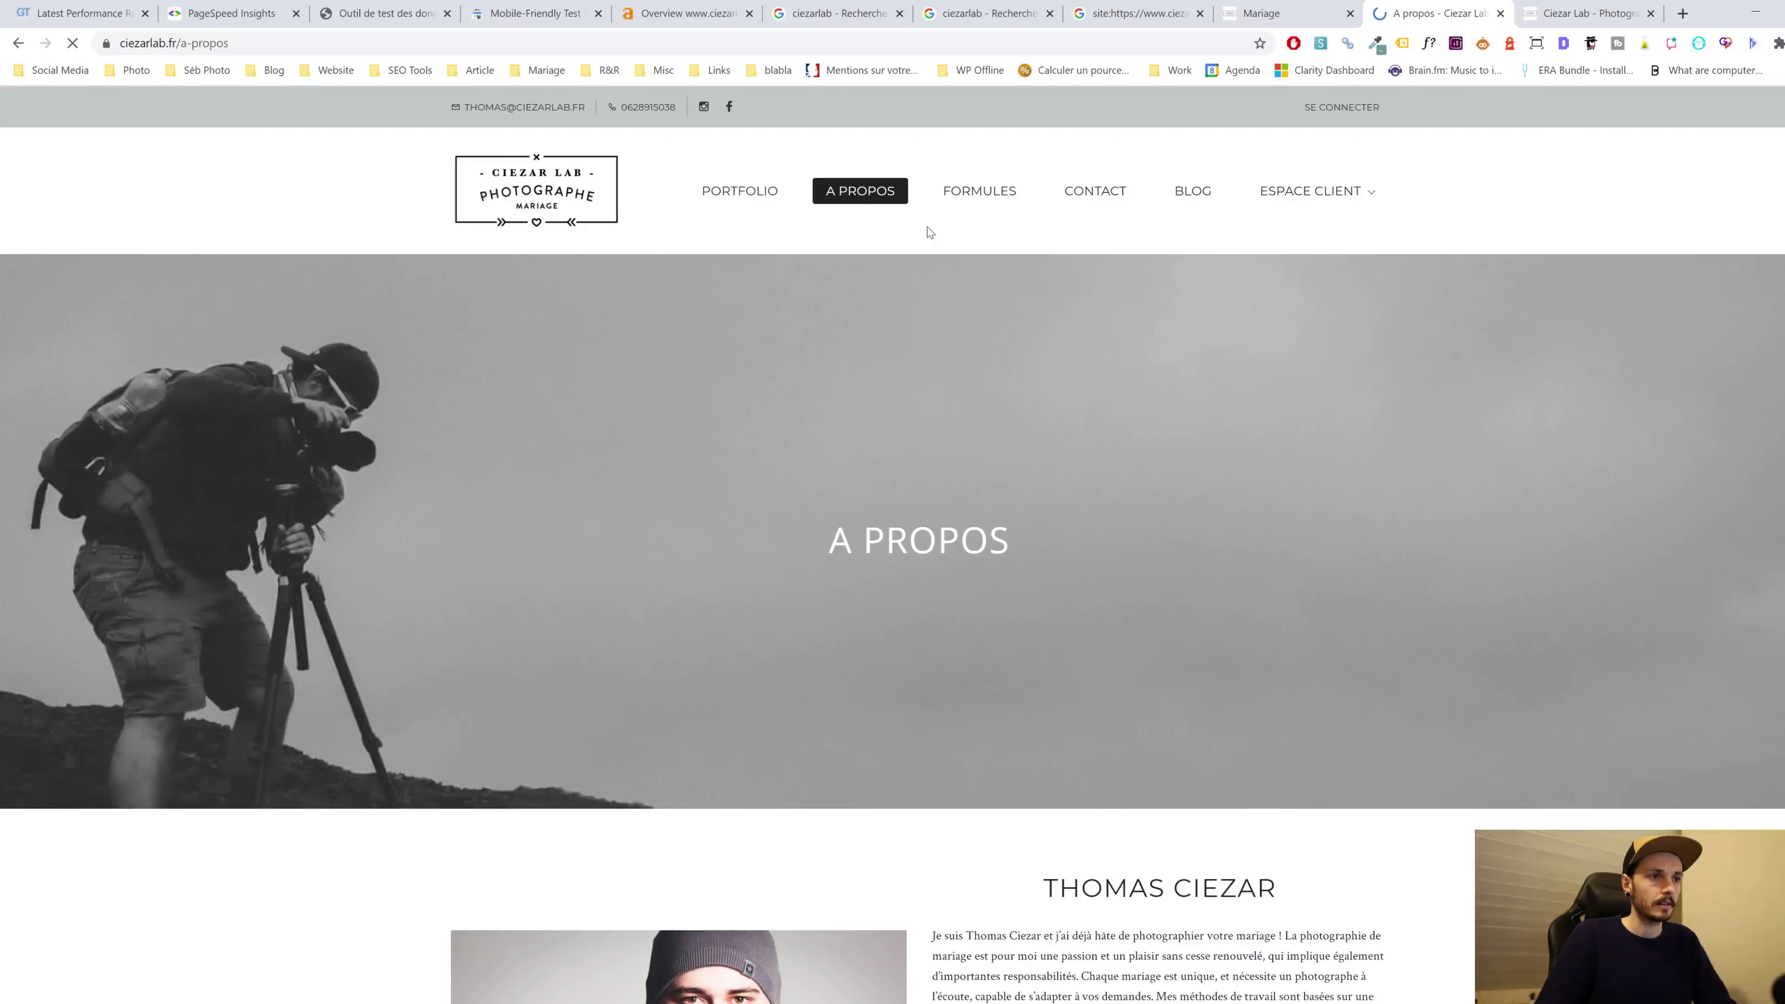
pyautogui.scroll(-4, 799, 422)
pyautogui.scroll(-5, 711, 406)
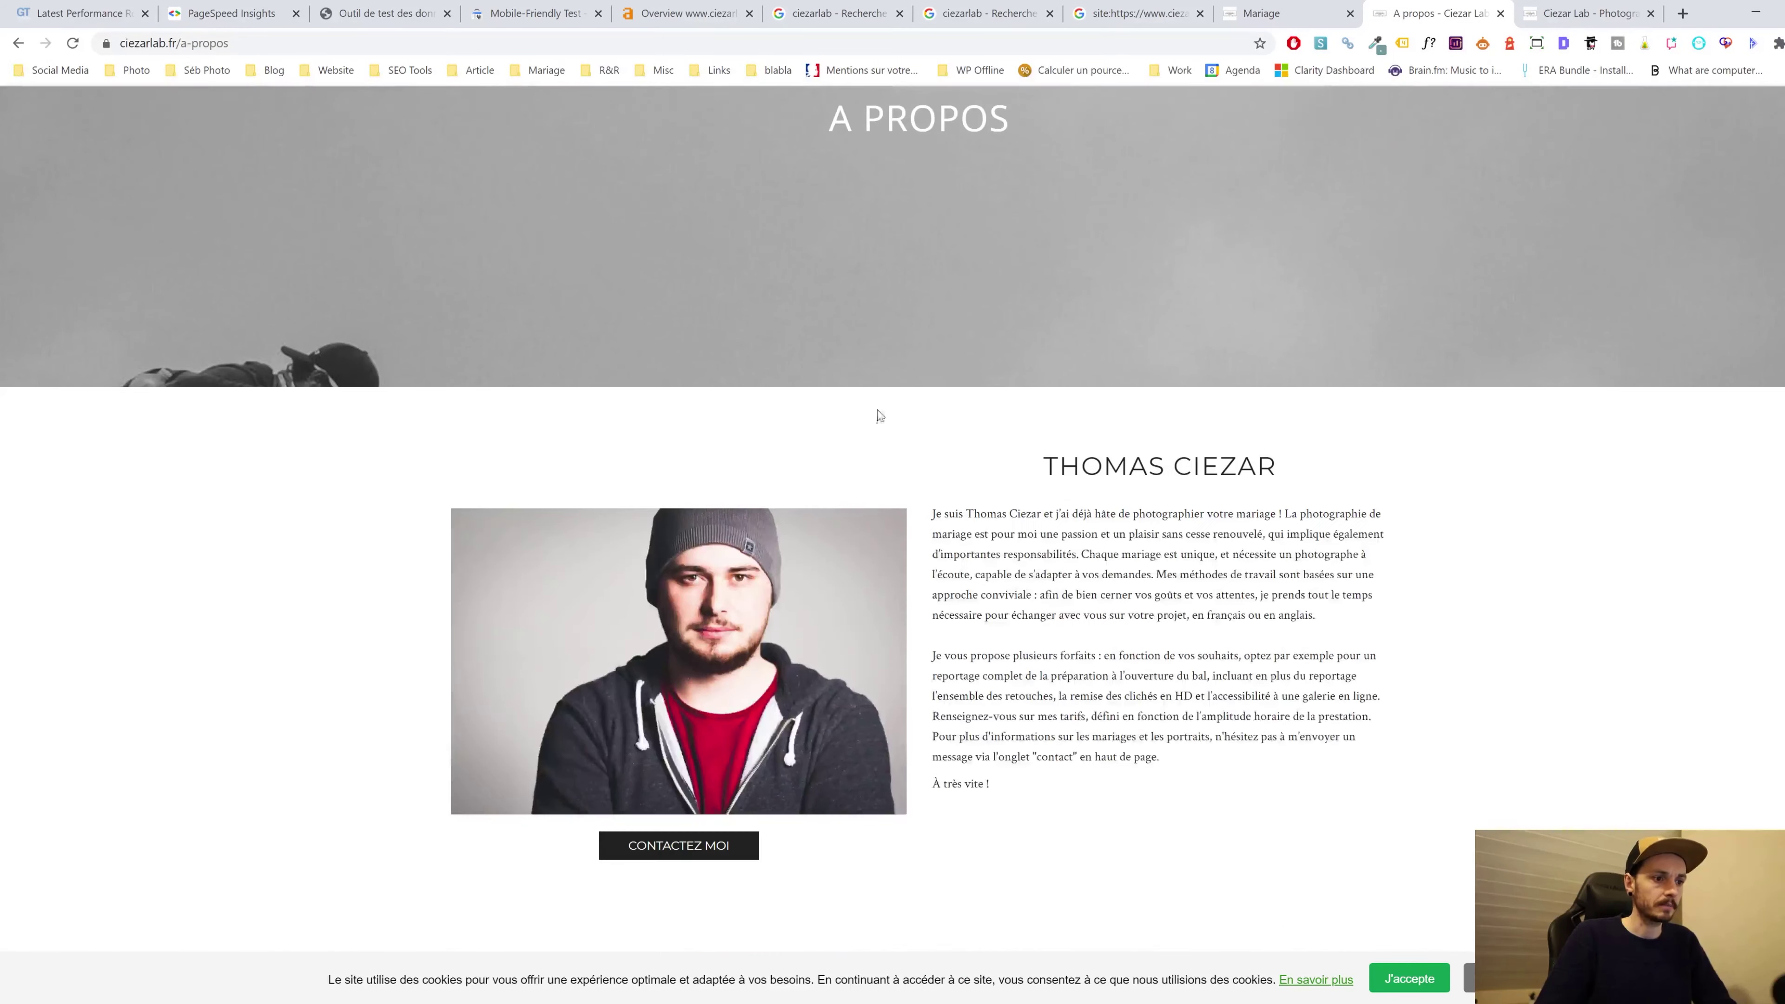
pyautogui.scroll(-4, 785, 618)
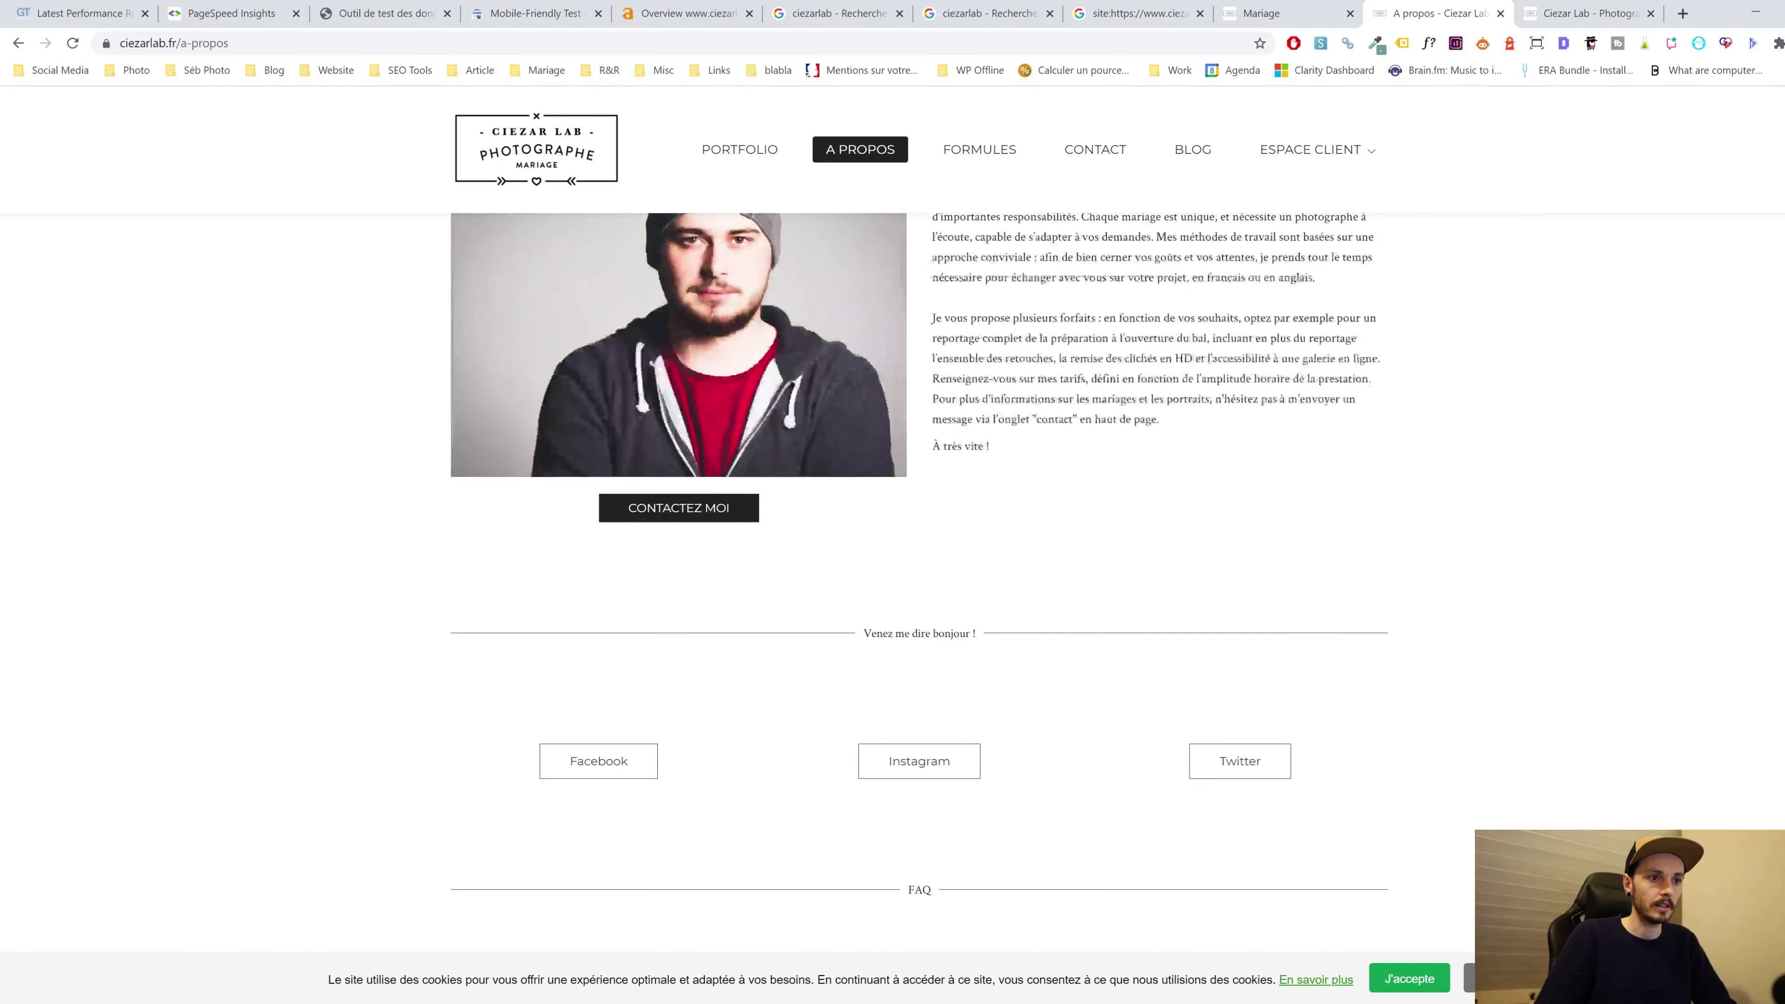
pyautogui.scroll(2, 977, 327)
pyautogui.scroll(-3, 1112, 554)
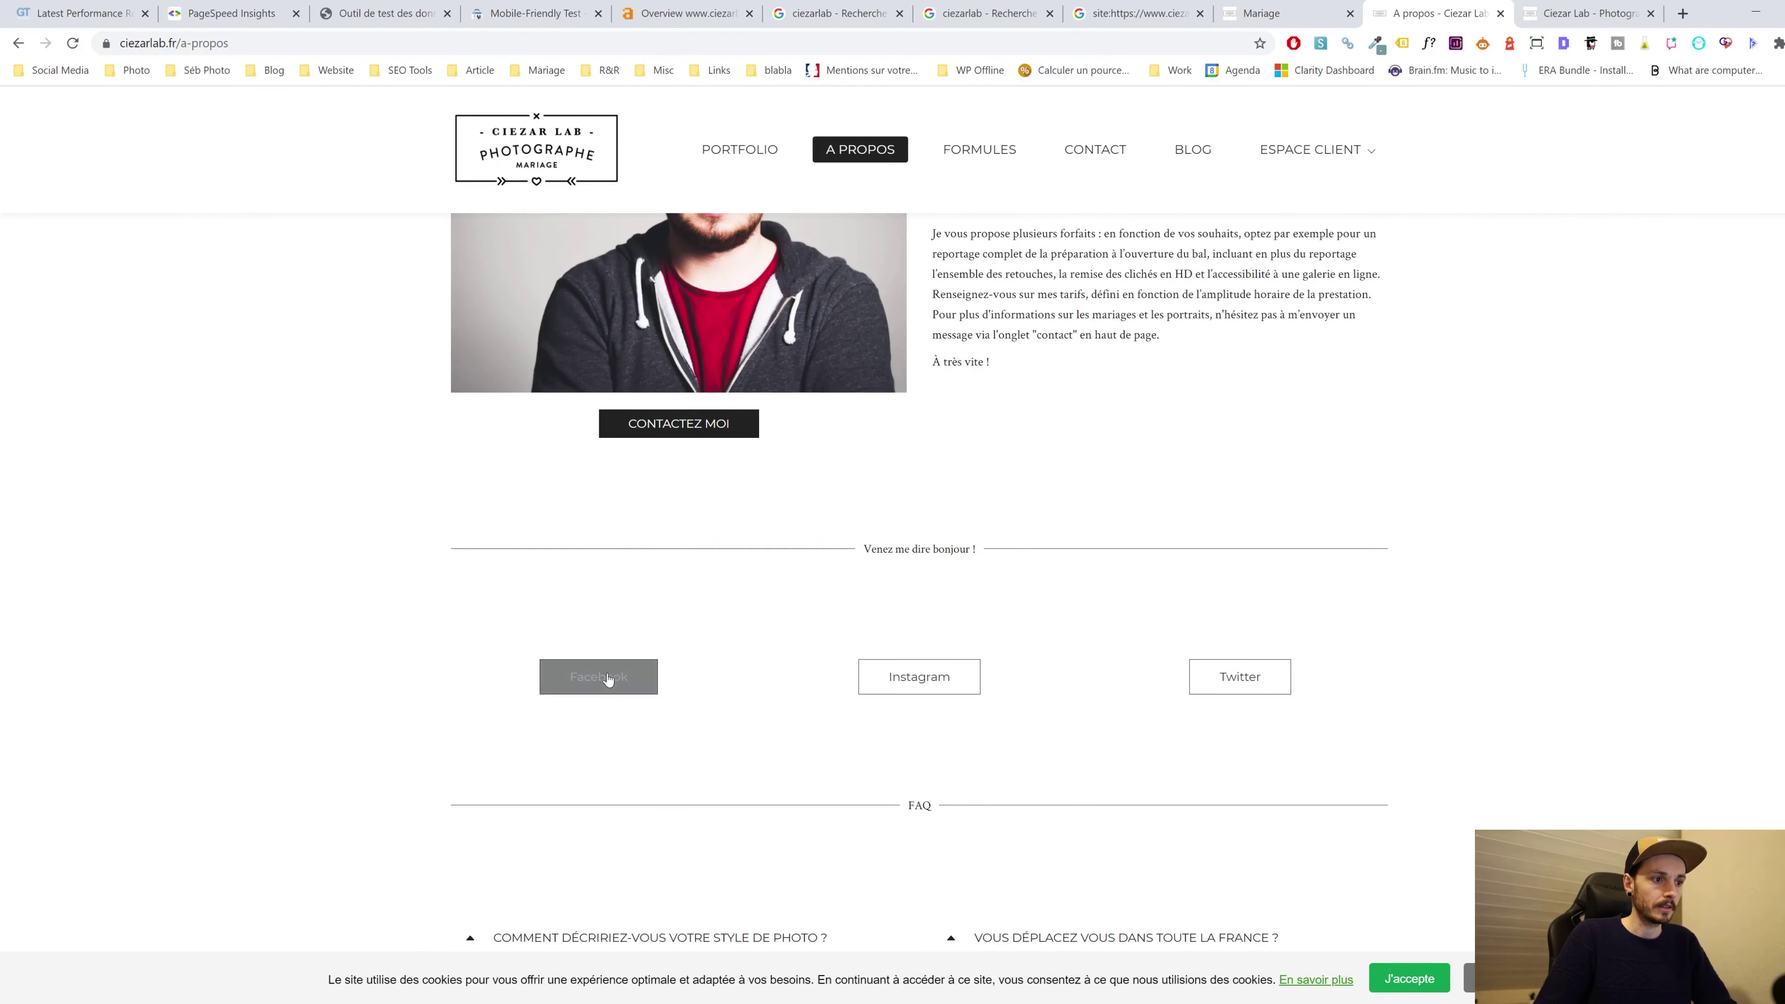
# Review the A propos page's FAQ and expand the question "Puis-je consulter un exemple d'un mariage complet ?"
pyautogui.scroll(-4, 1219, 576)
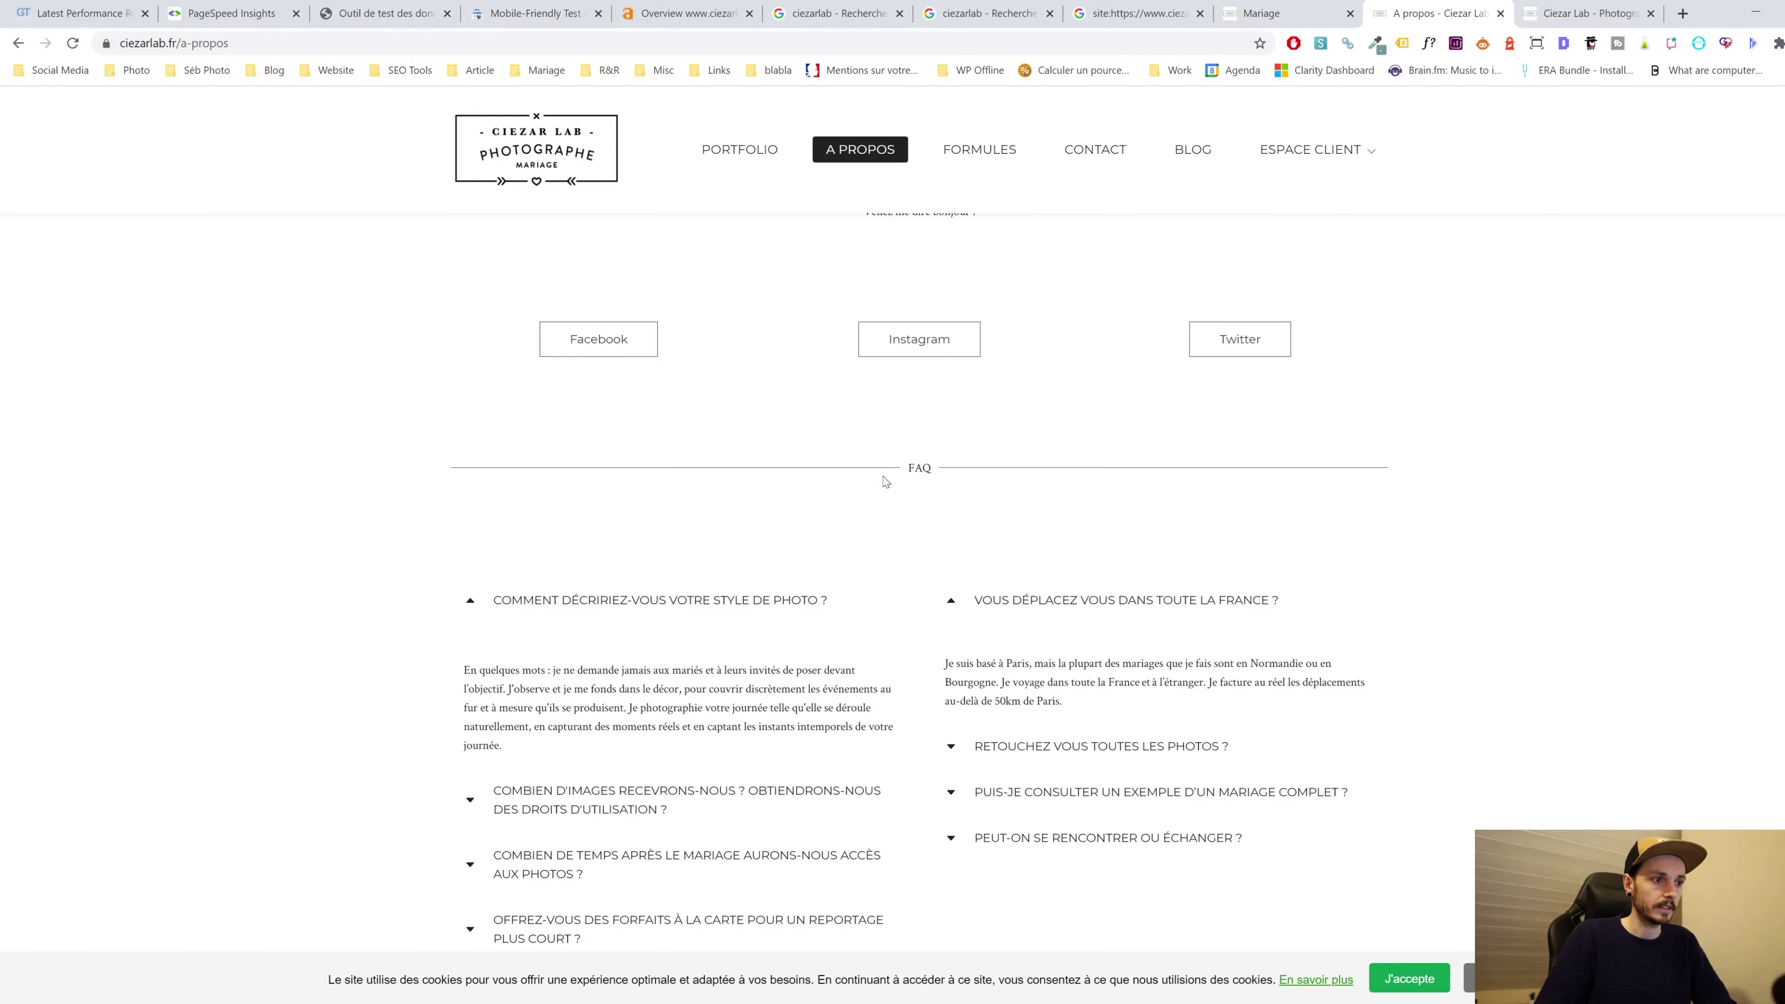
pyautogui.scroll(-2, 713, 524)
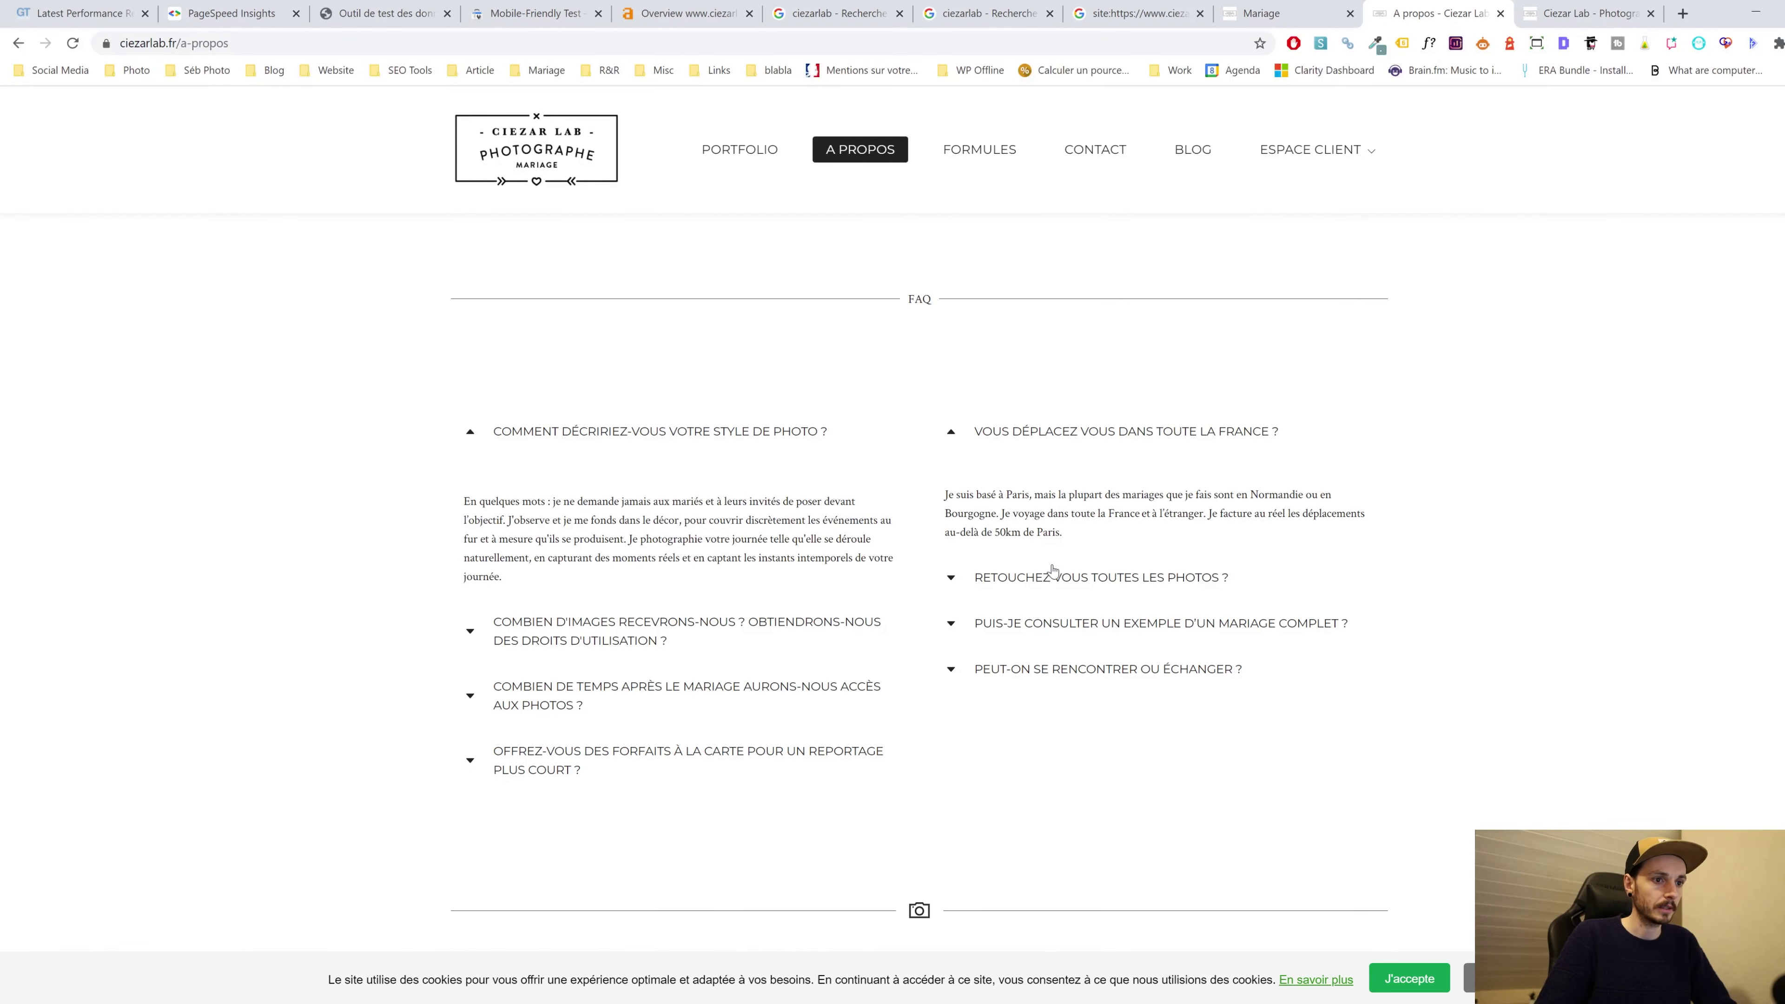
pyautogui.click(973, 581)
pyautogui.scroll(-12, 950, 687)
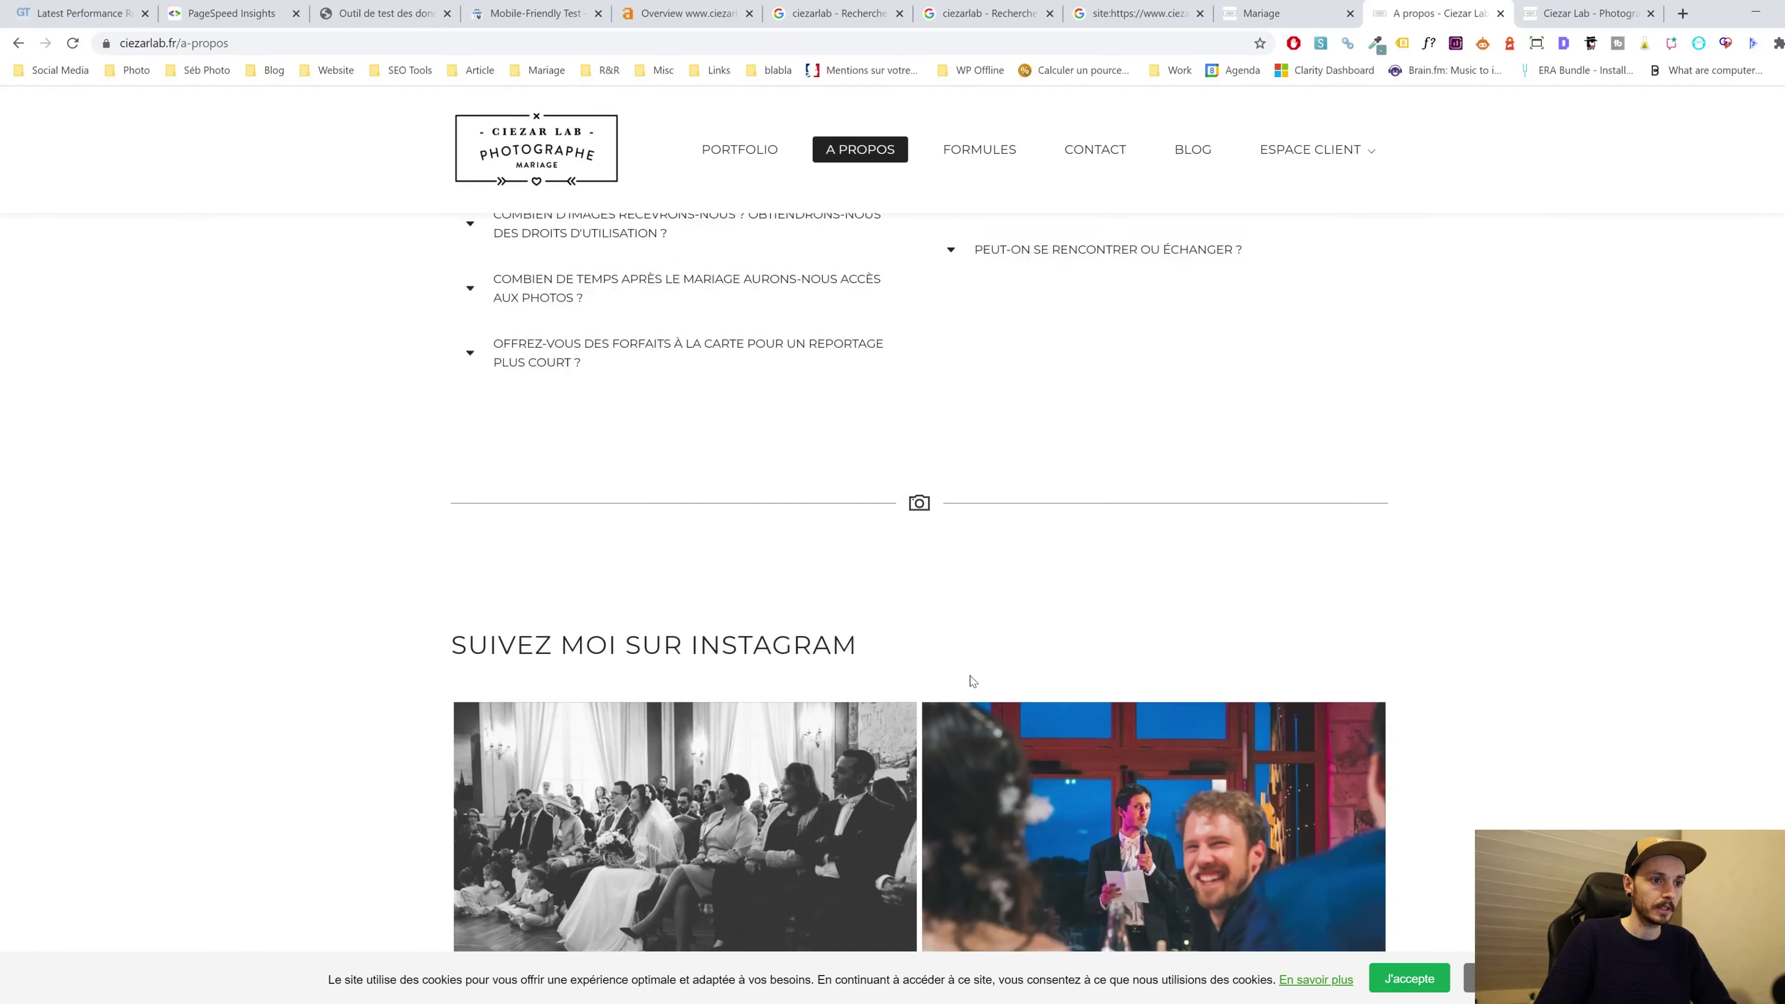
# Look through the "Suivez moi sur Instagram" photos and the "Réservez votre reportage" form on the A propos page
pyautogui.scroll(-15, 972, 663)
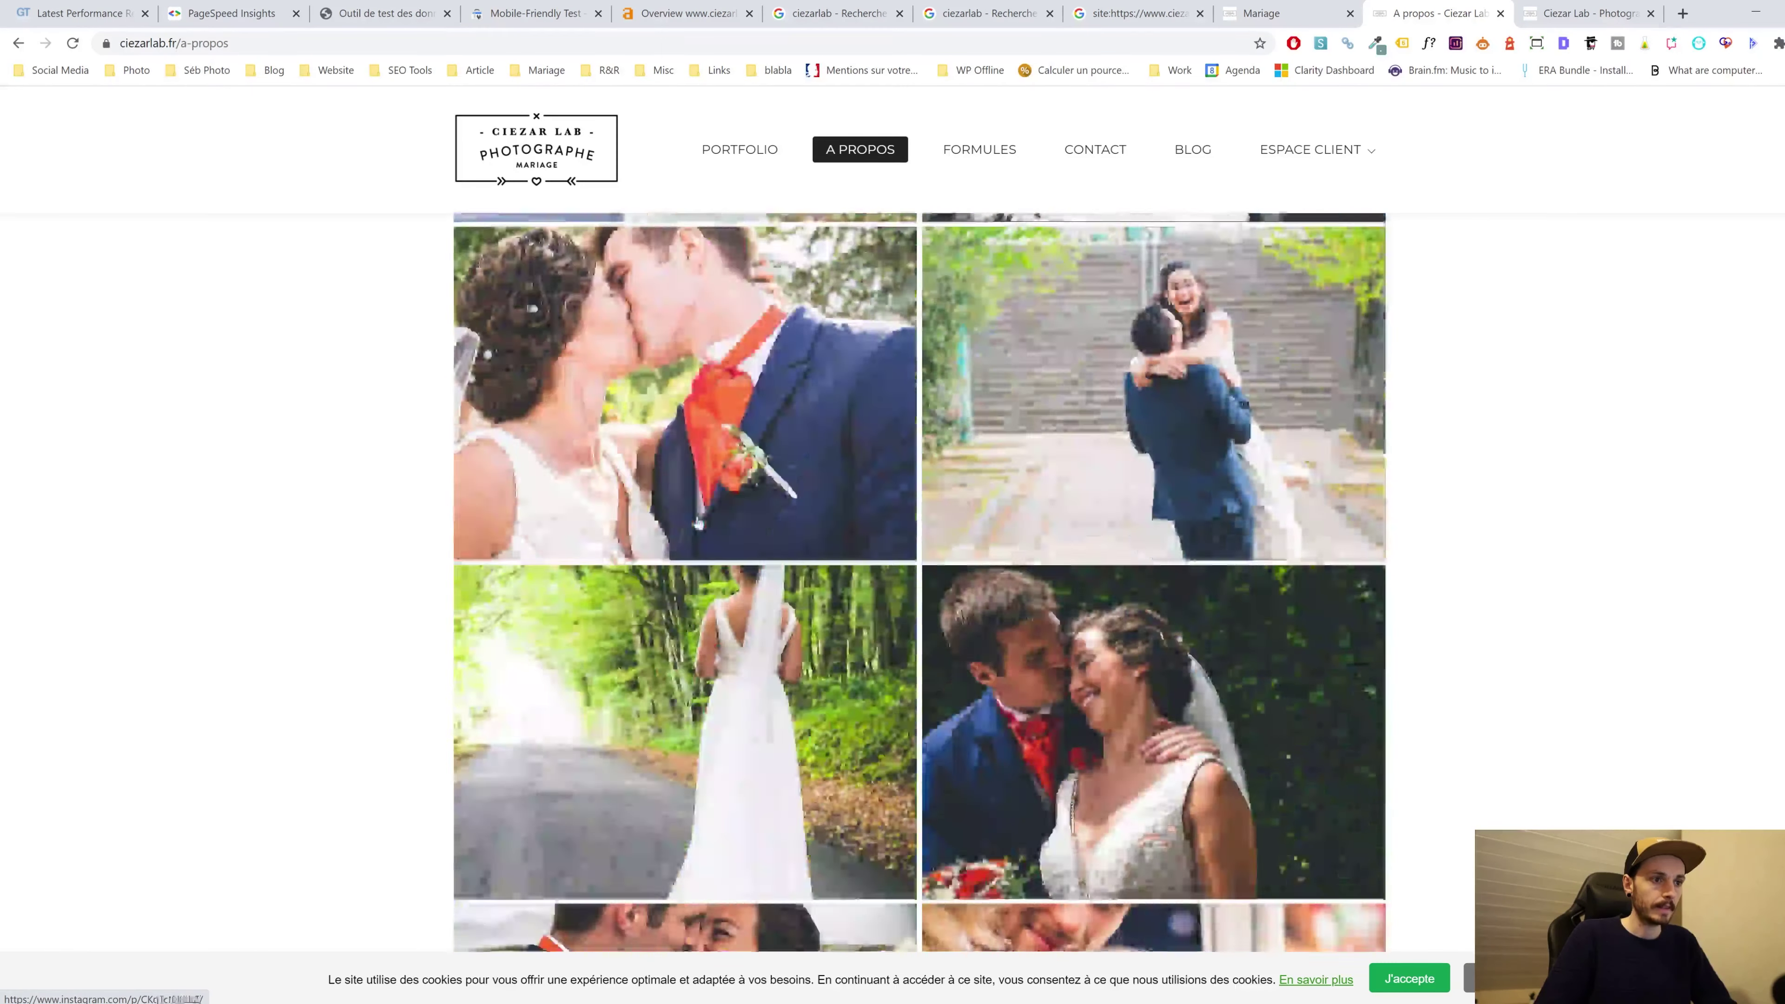
pyautogui.scroll(-5, 917, 583)
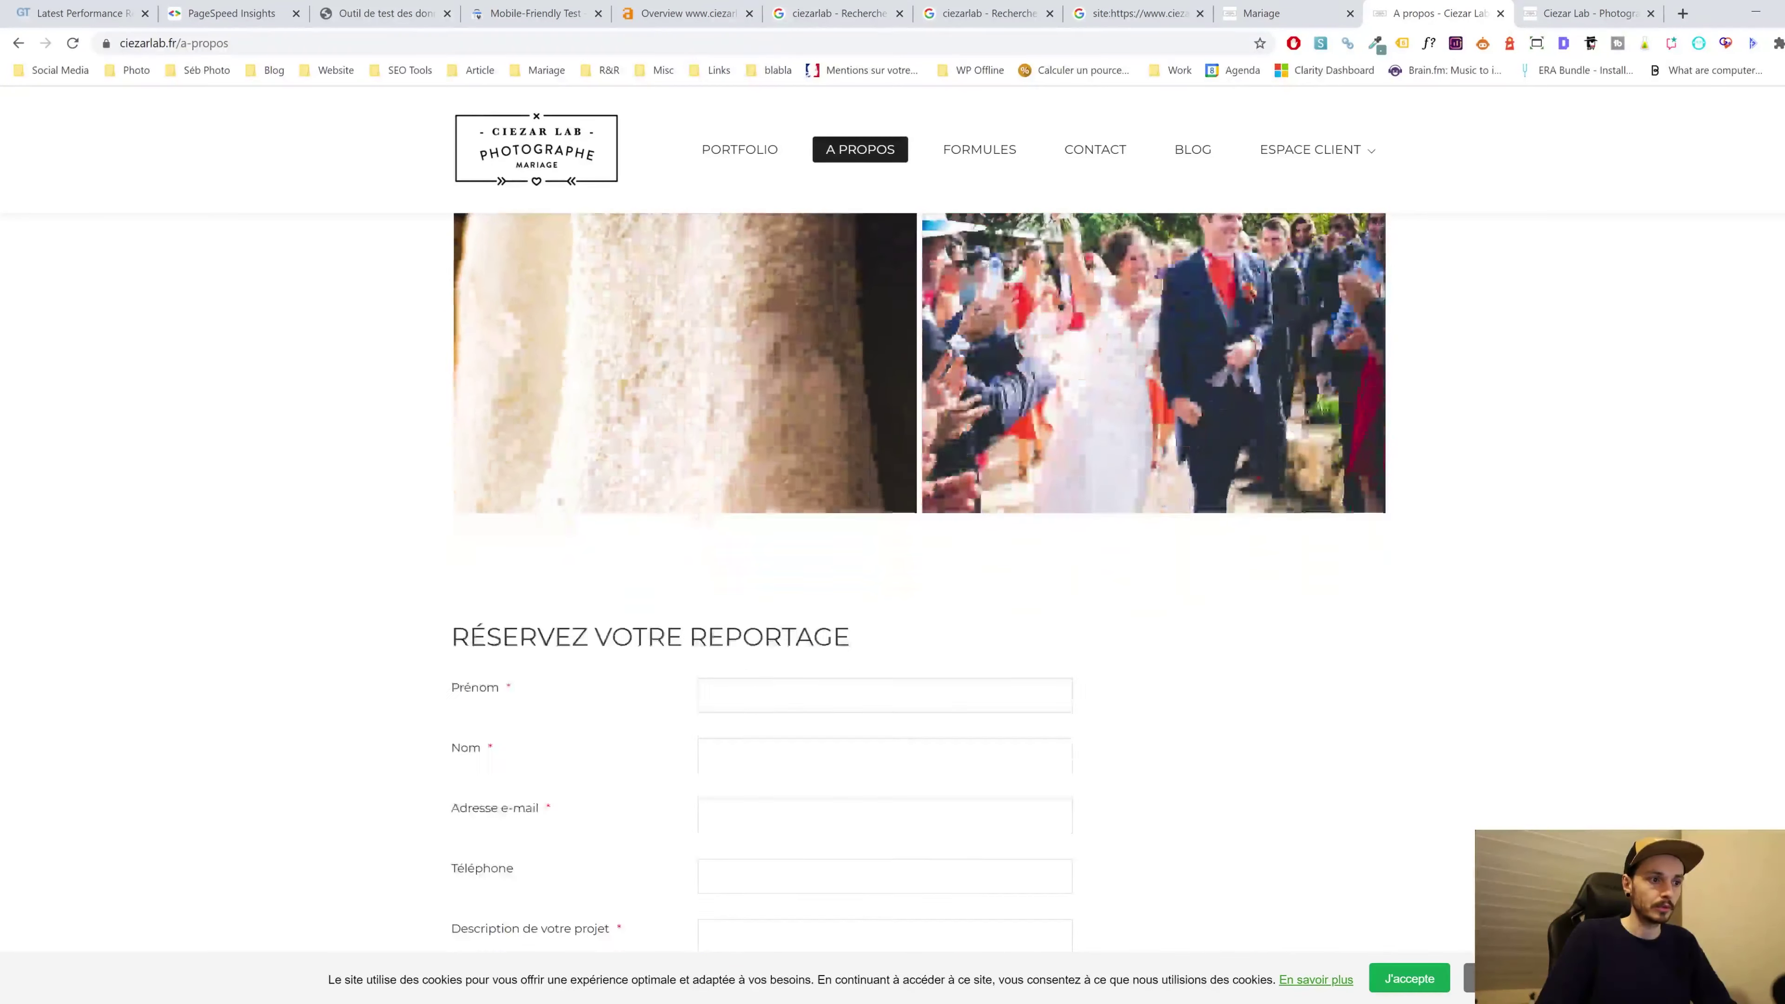
pyautogui.scroll(10, 917, 583)
pyautogui.scroll(-8, 917, 583)
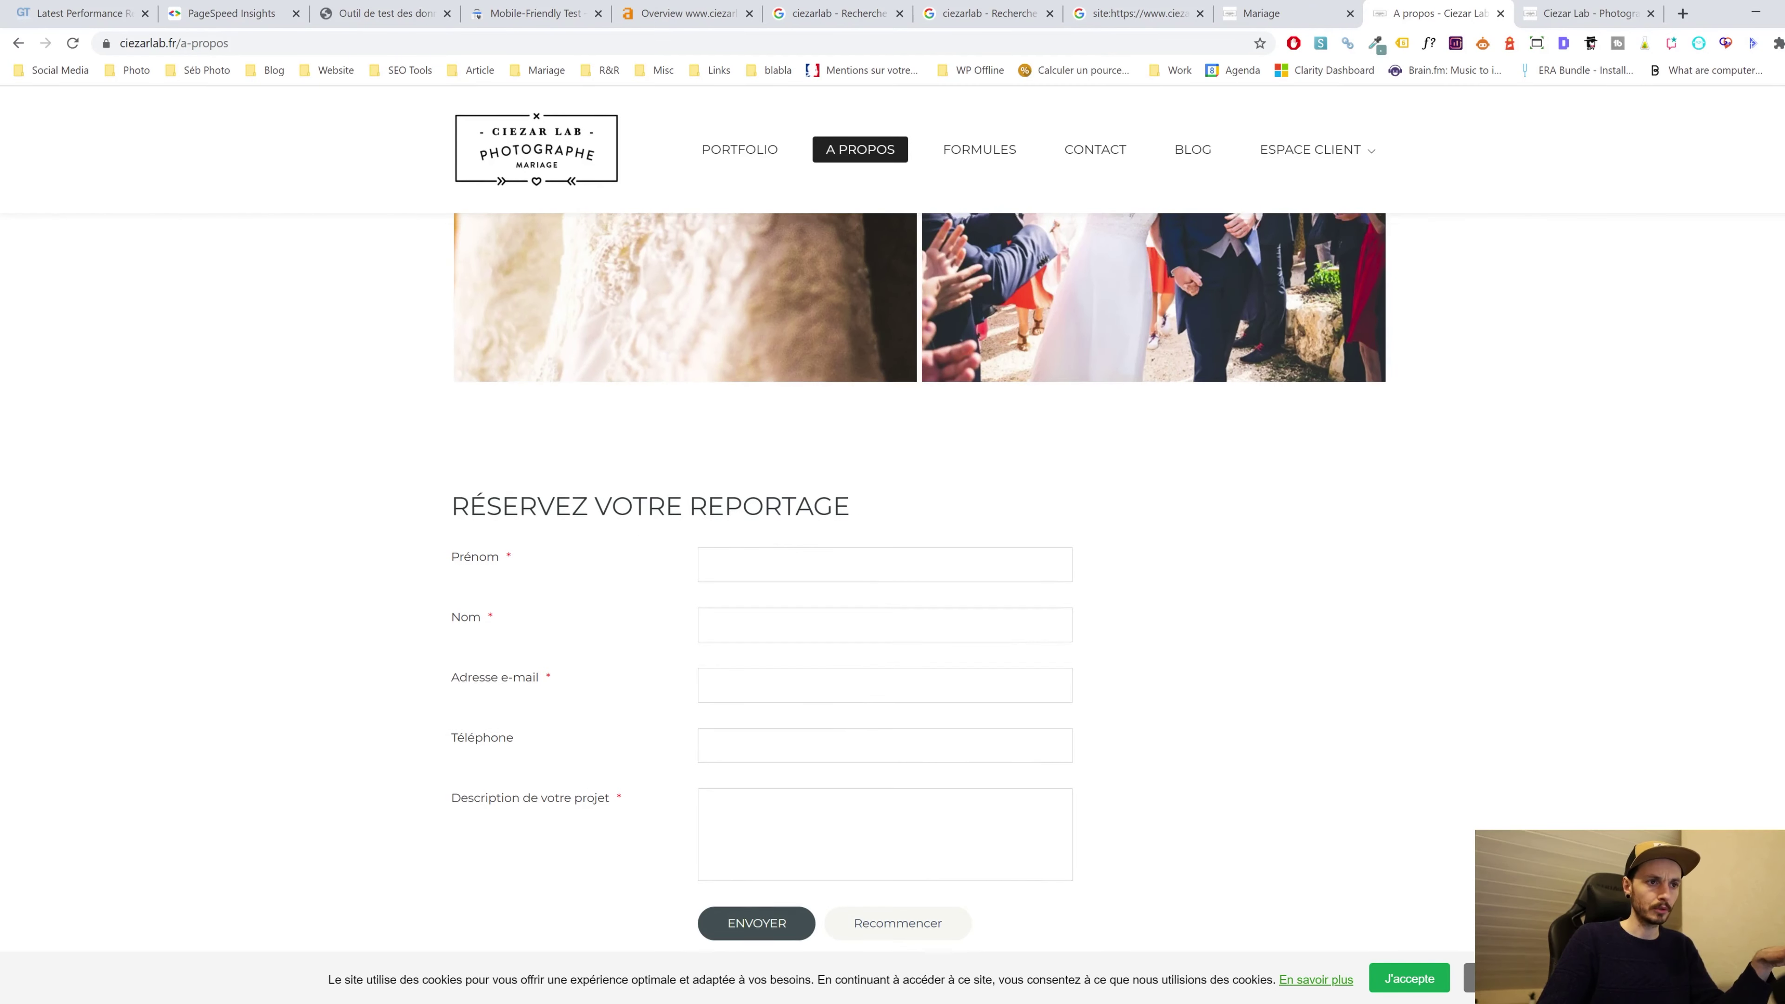
# Go back over the Instagram photos and FAQ up to the photographer's introduction
pyautogui.scroll(10, 666, 536)
pyautogui.scroll(10, 998, 665)
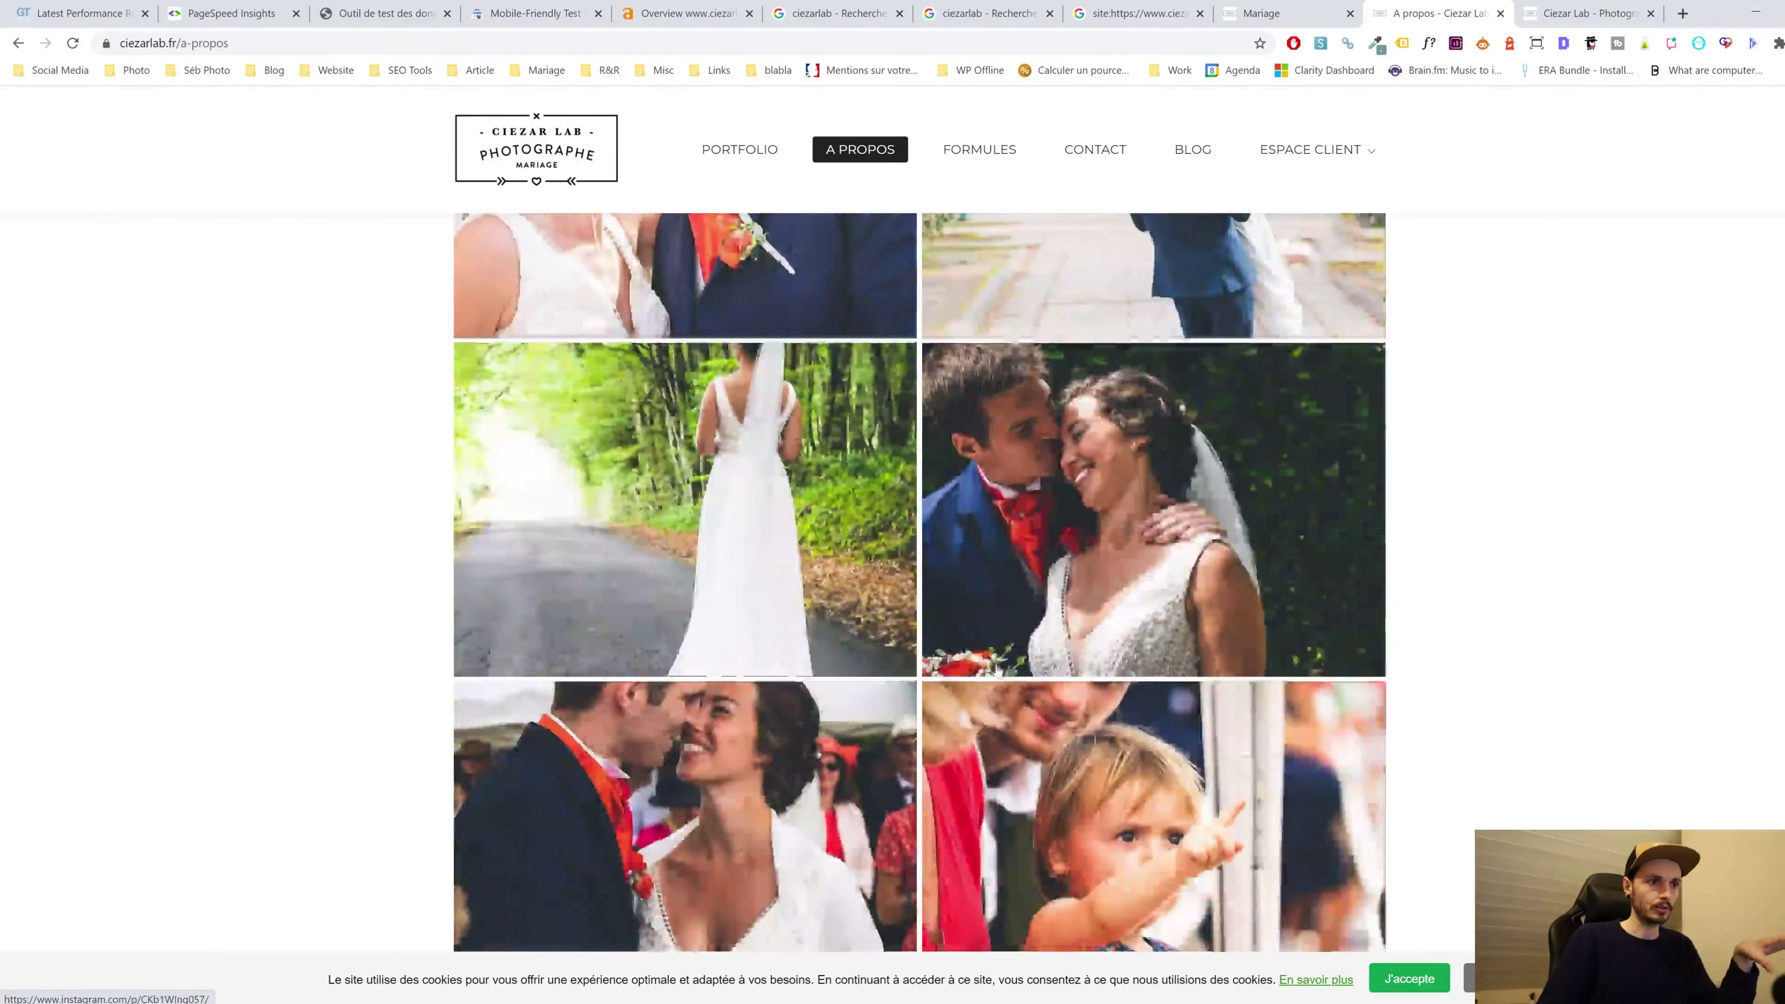
pyautogui.scroll(10, 1093, 711)
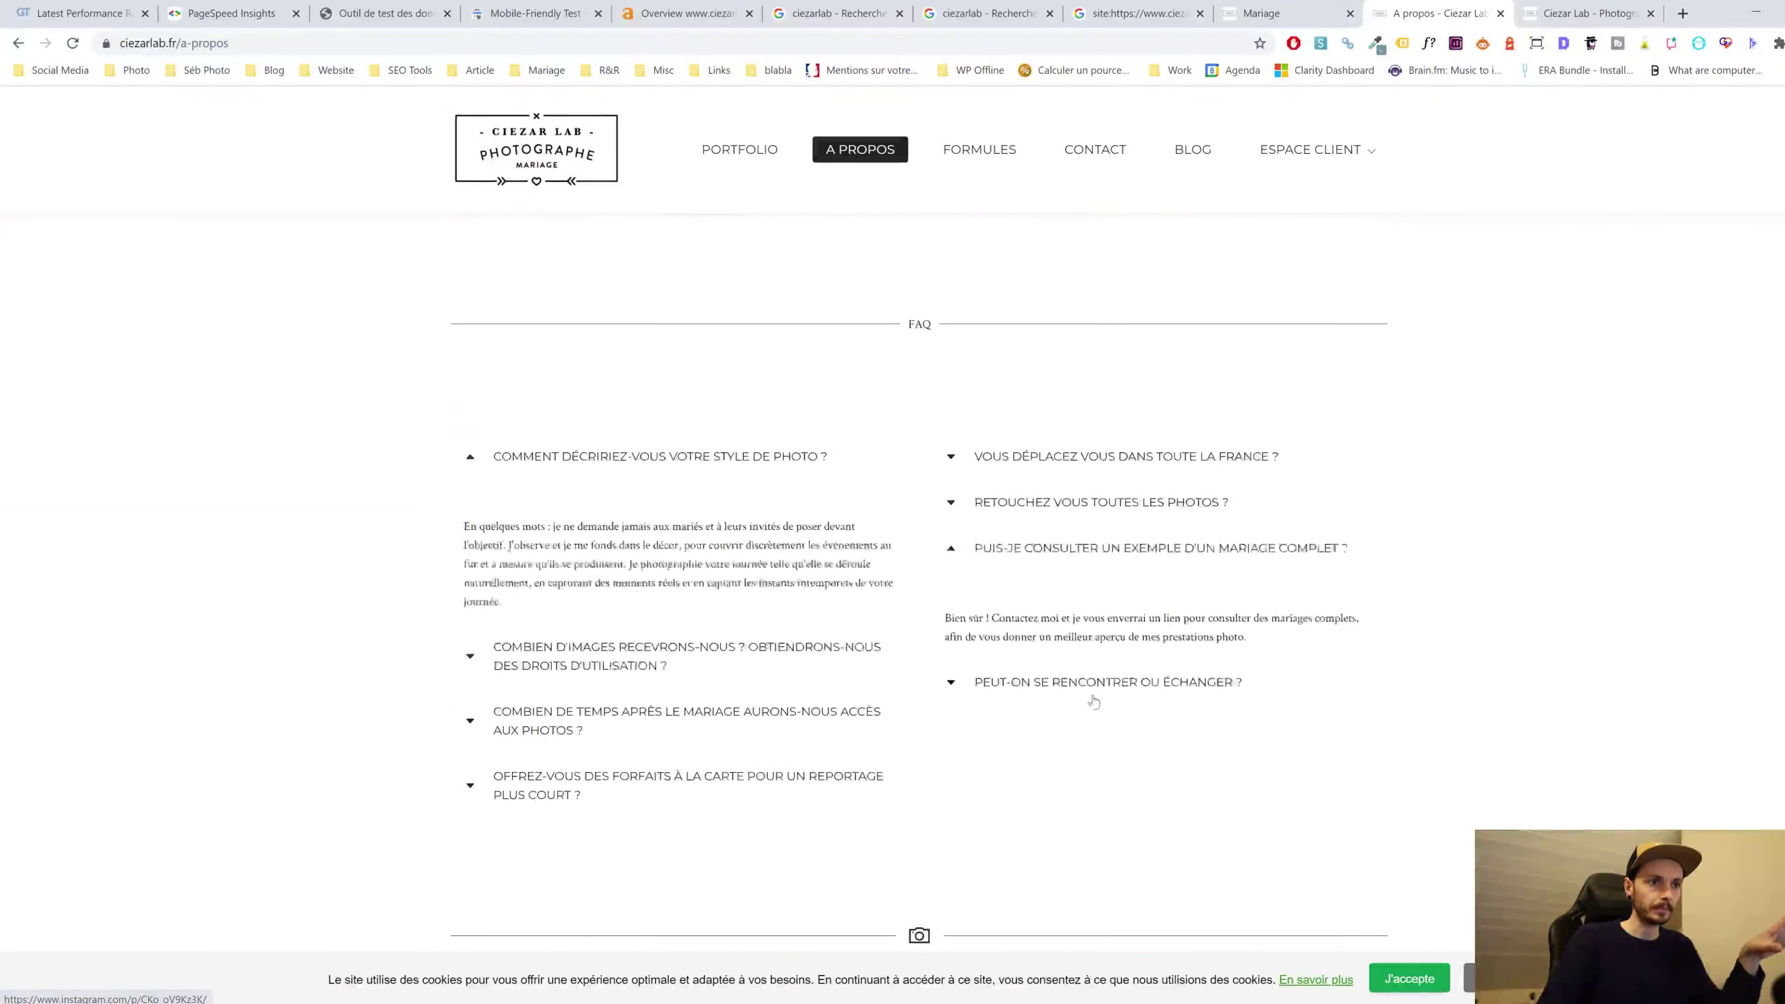
pyautogui.scroll(3, 1155, 471)
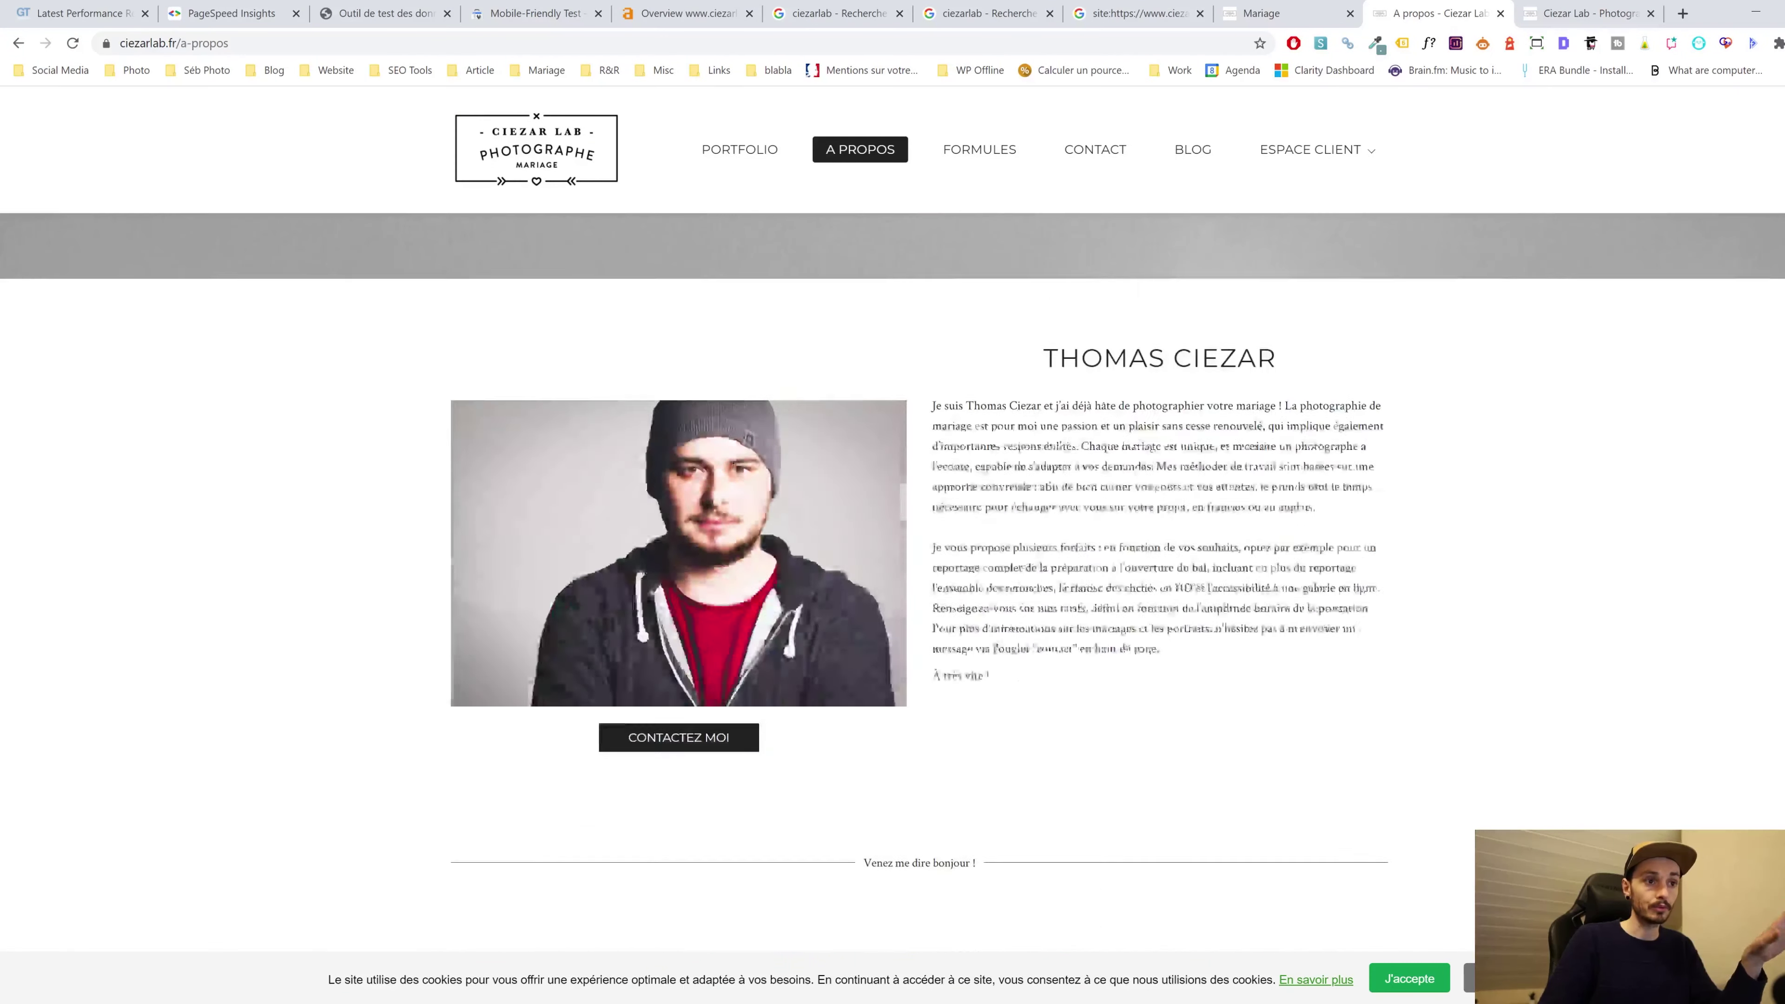
# Re-examine the FAQ, highlight all its questions and answers, clear the highlight and return to the introduction text
pyautogui.scroll(-9, 1154, 471)
pyautogui.scroll(-5, 1078, 509)
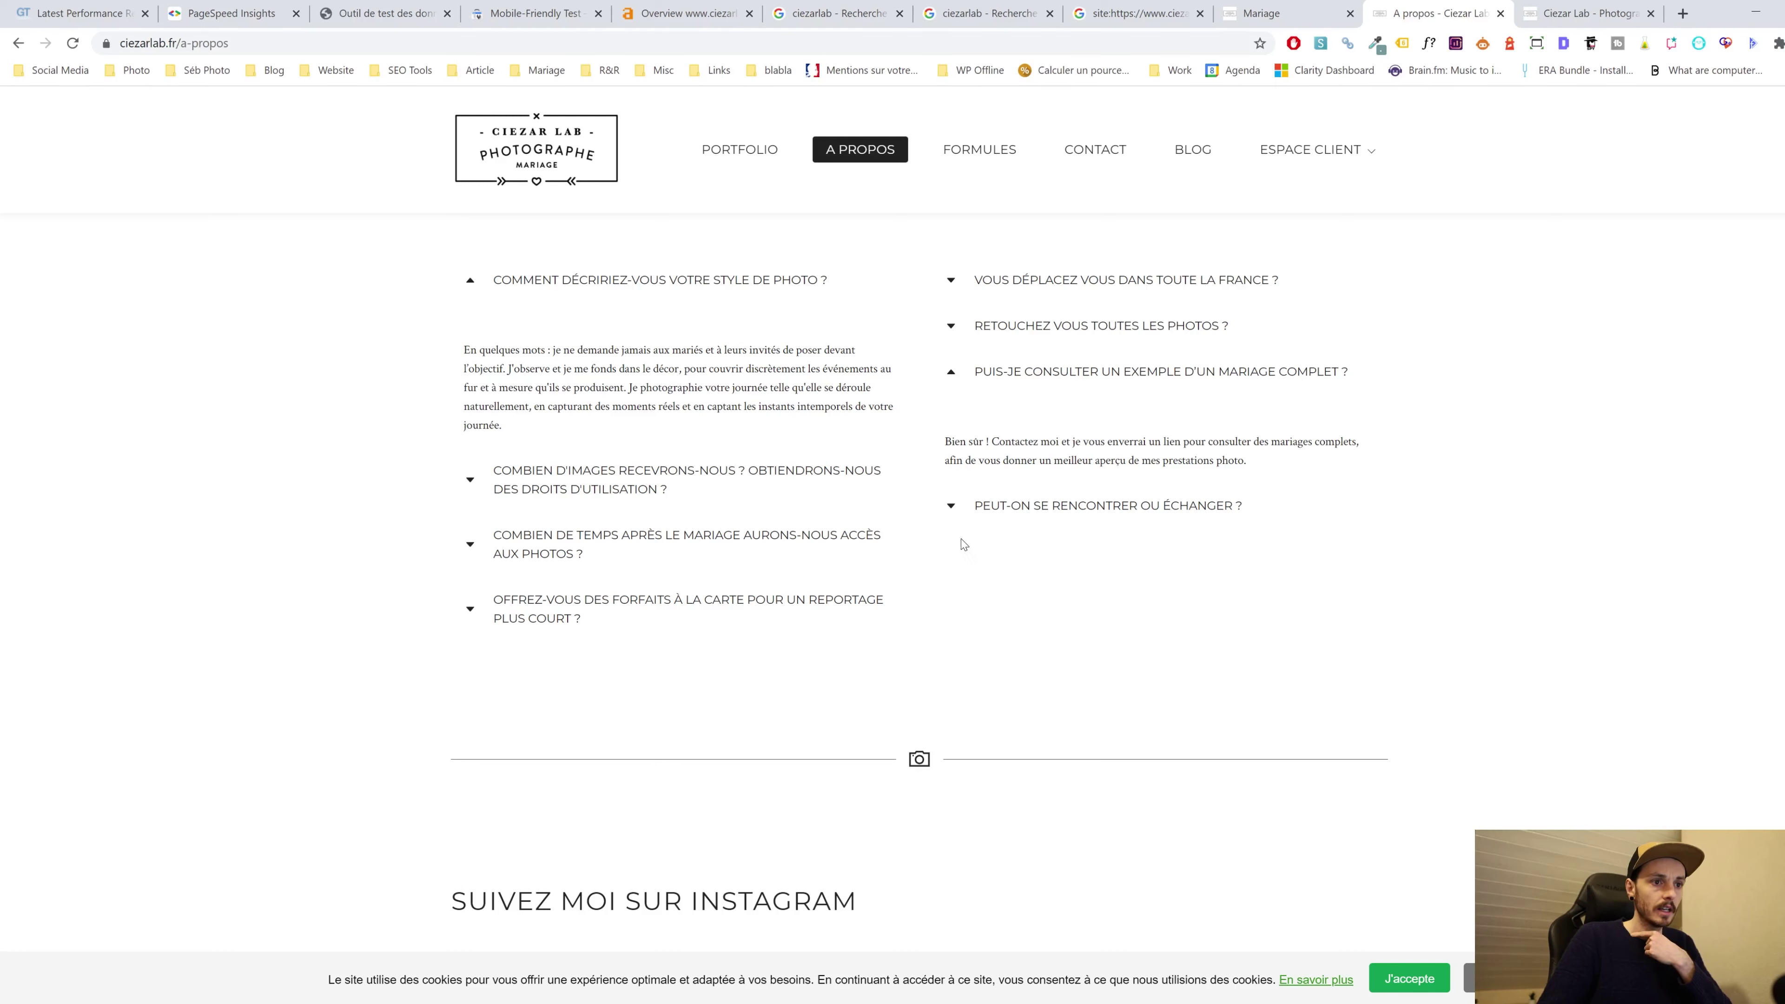
pyautogui.scroll(4, 998, 320)
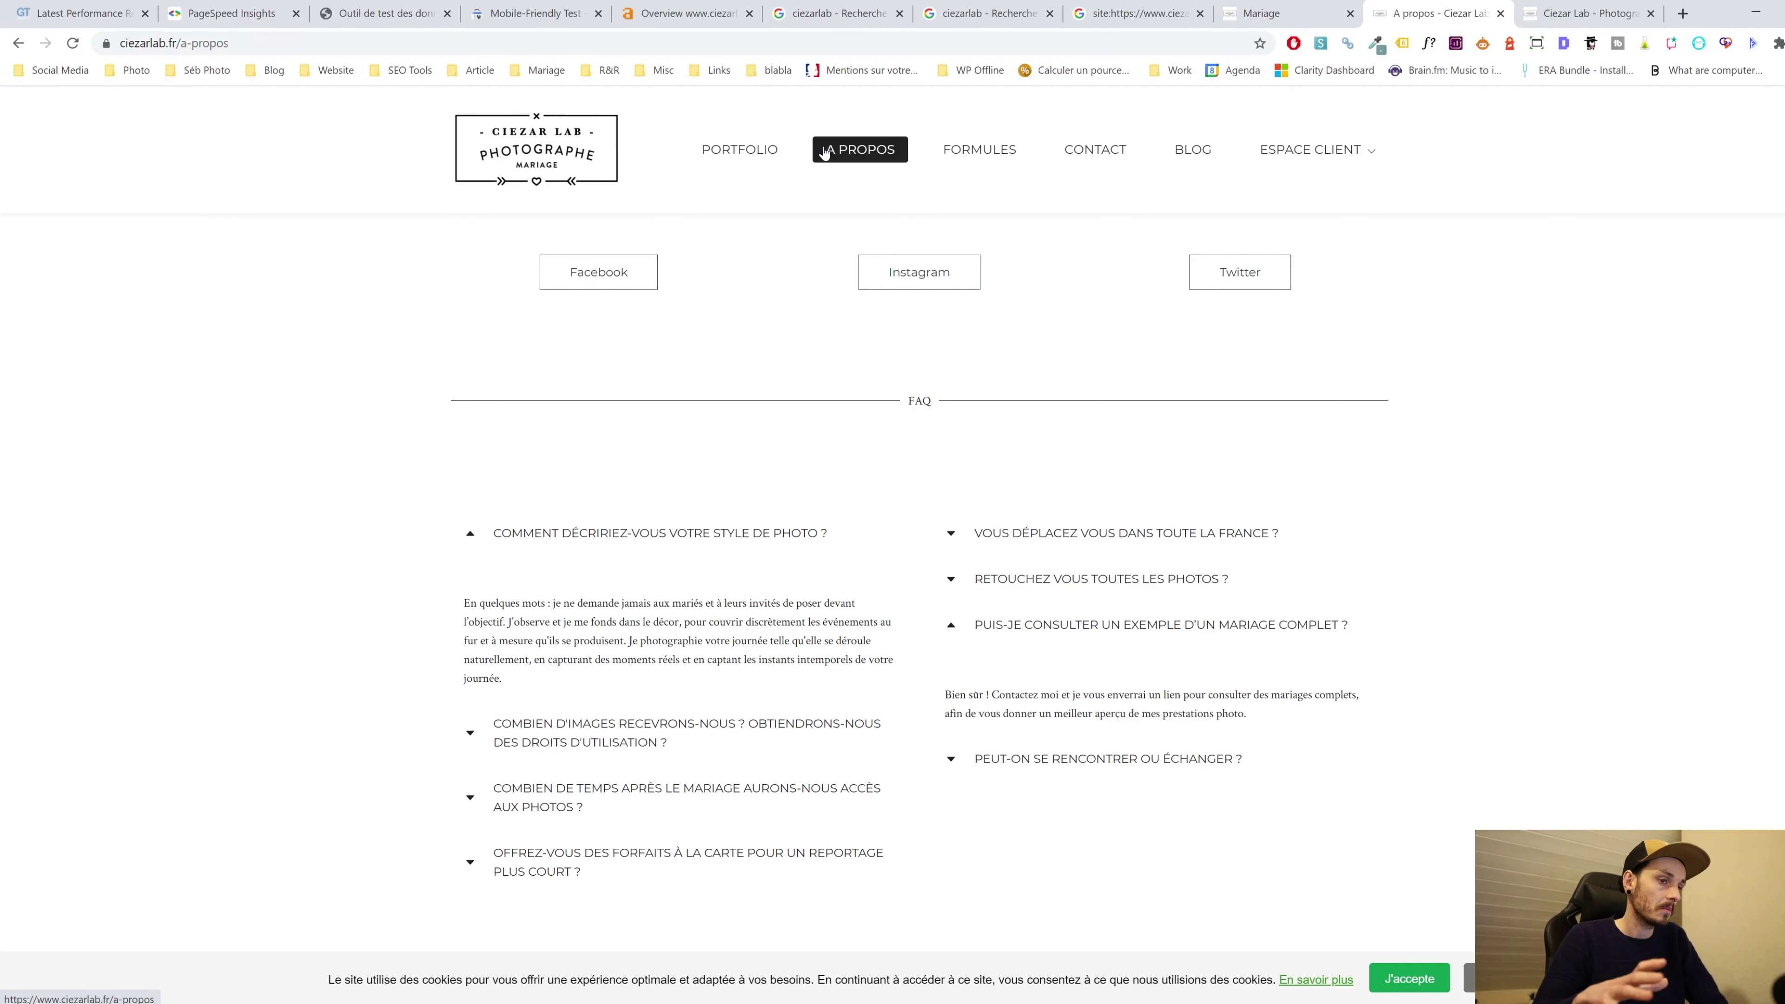
pyautogui.moveTo(378, 478); pyautogui.dragTo(1161, 829)
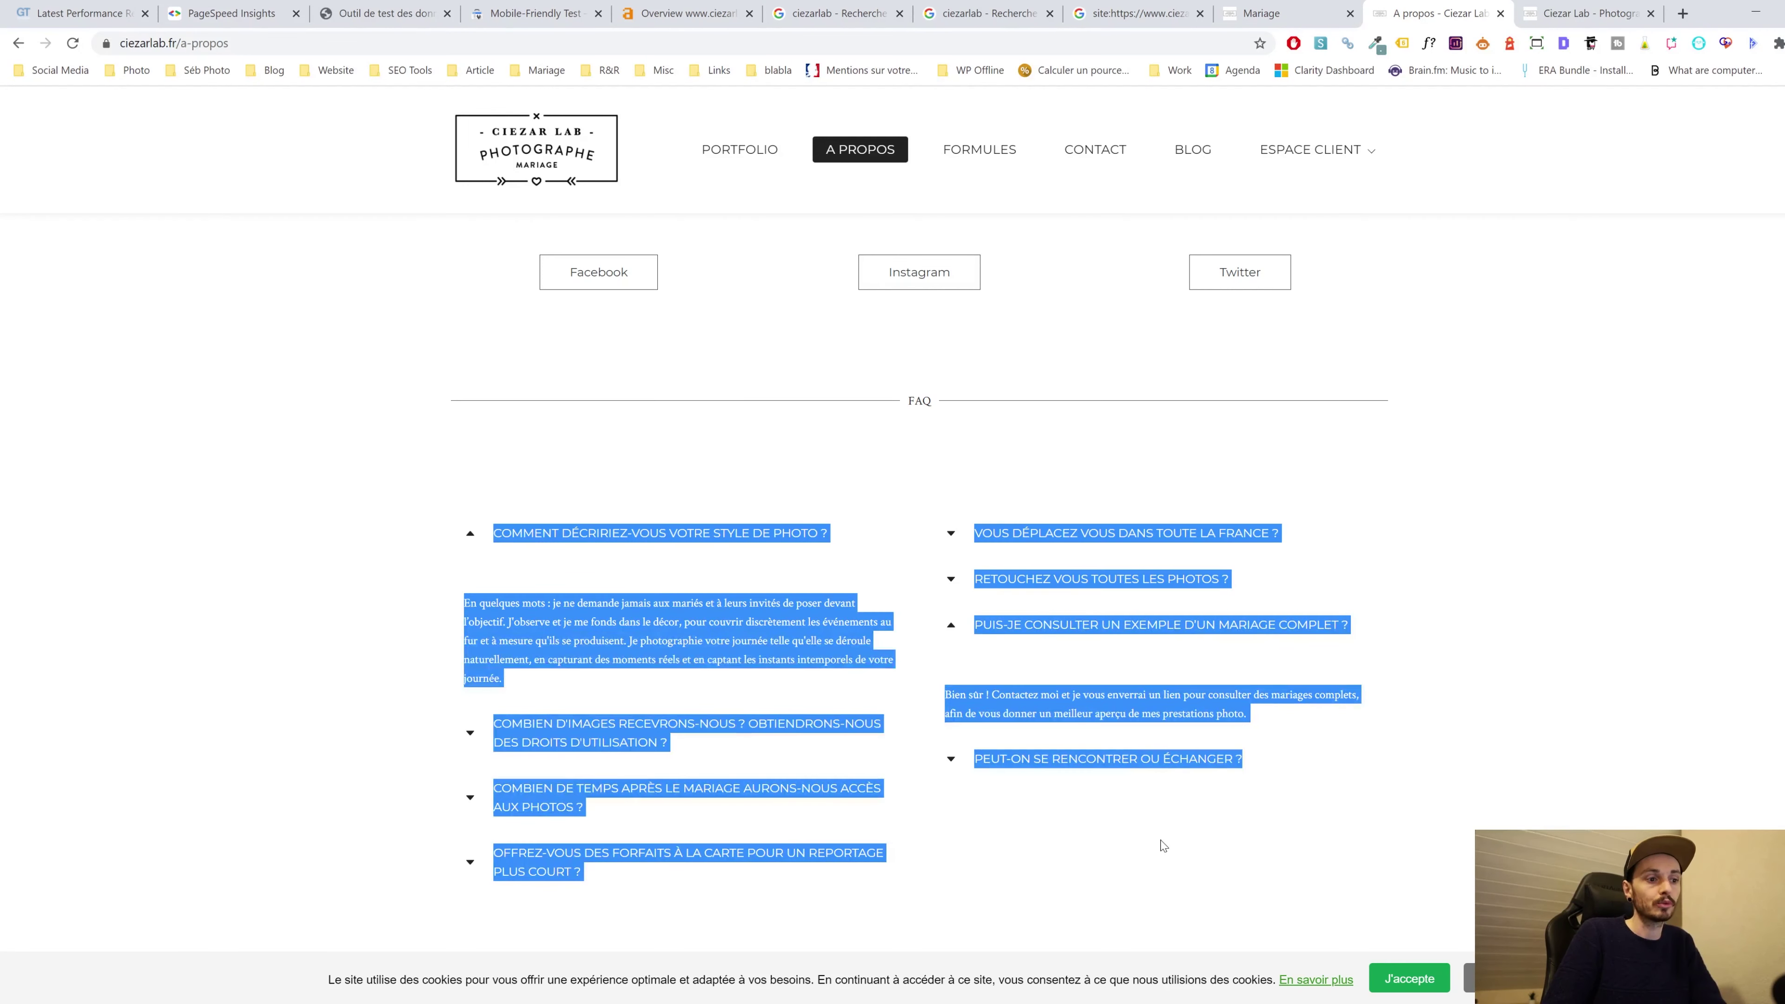
pyautogui.click(1159, 841)
pyautogui.scroll(10, 1006, 532)
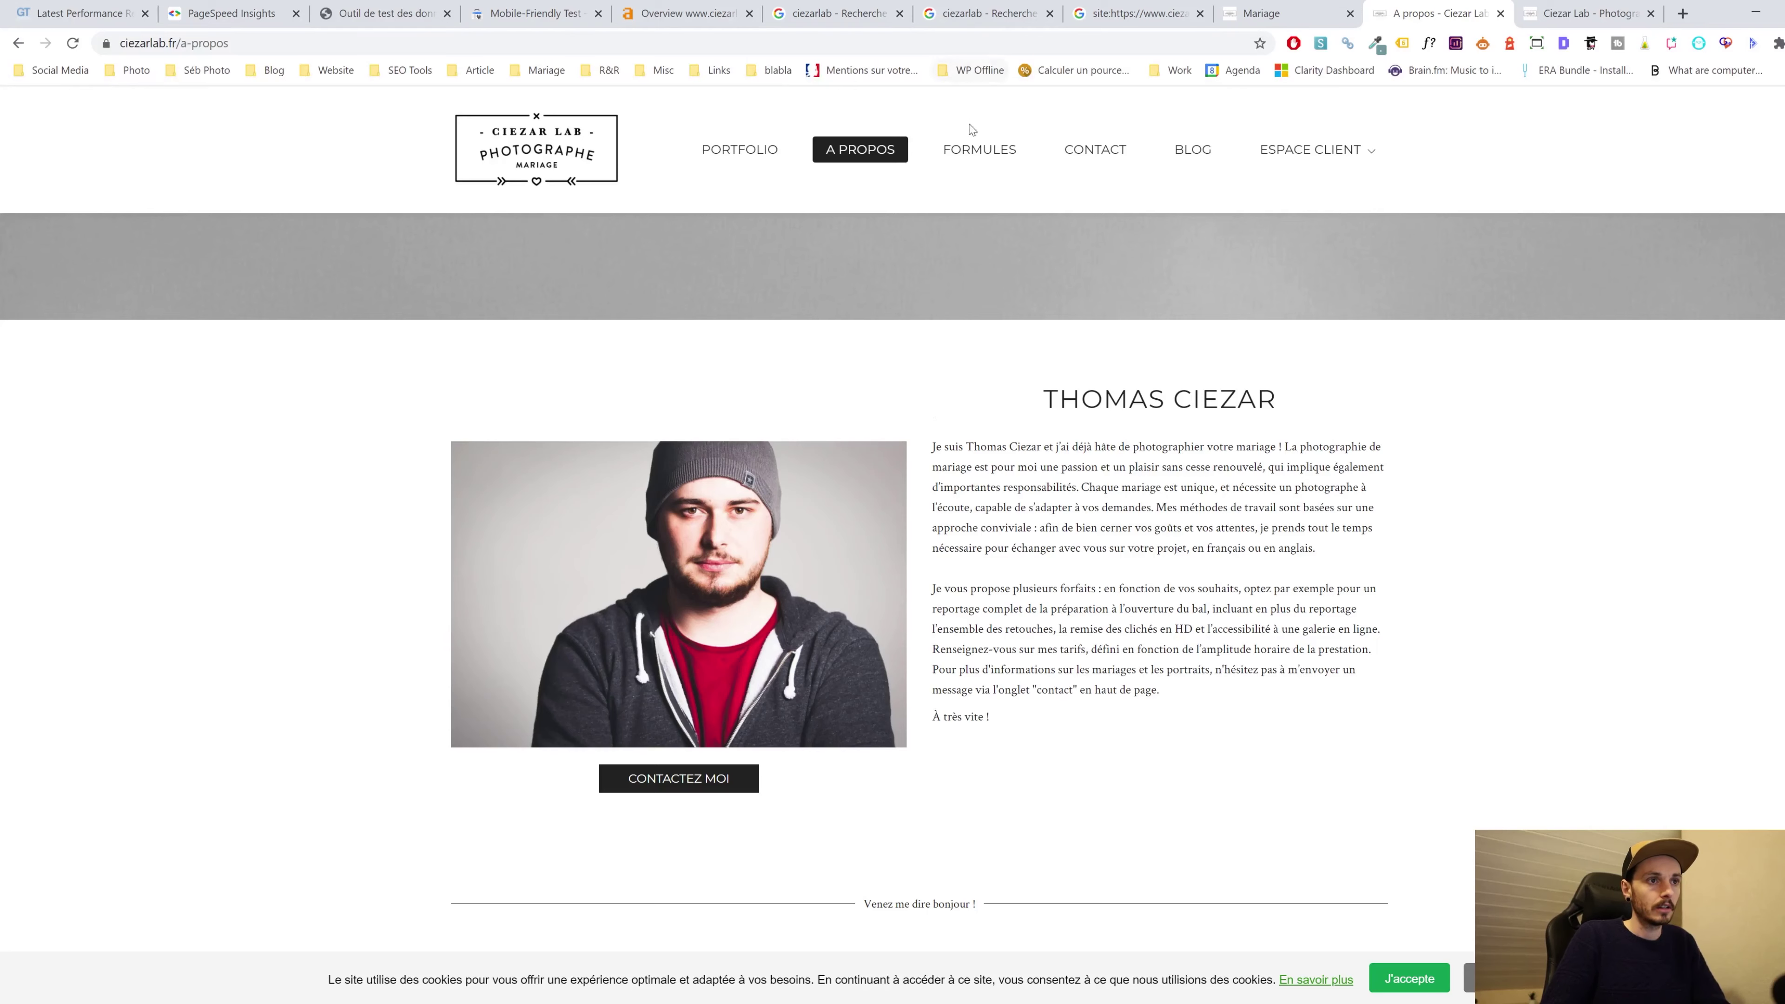
# Review the Formules page's three packages, expand the FAQ question on the number of images, and look over the booking form
pyautogui.click(979, 149)
pyautogui.scroll(-3, 769, 397)
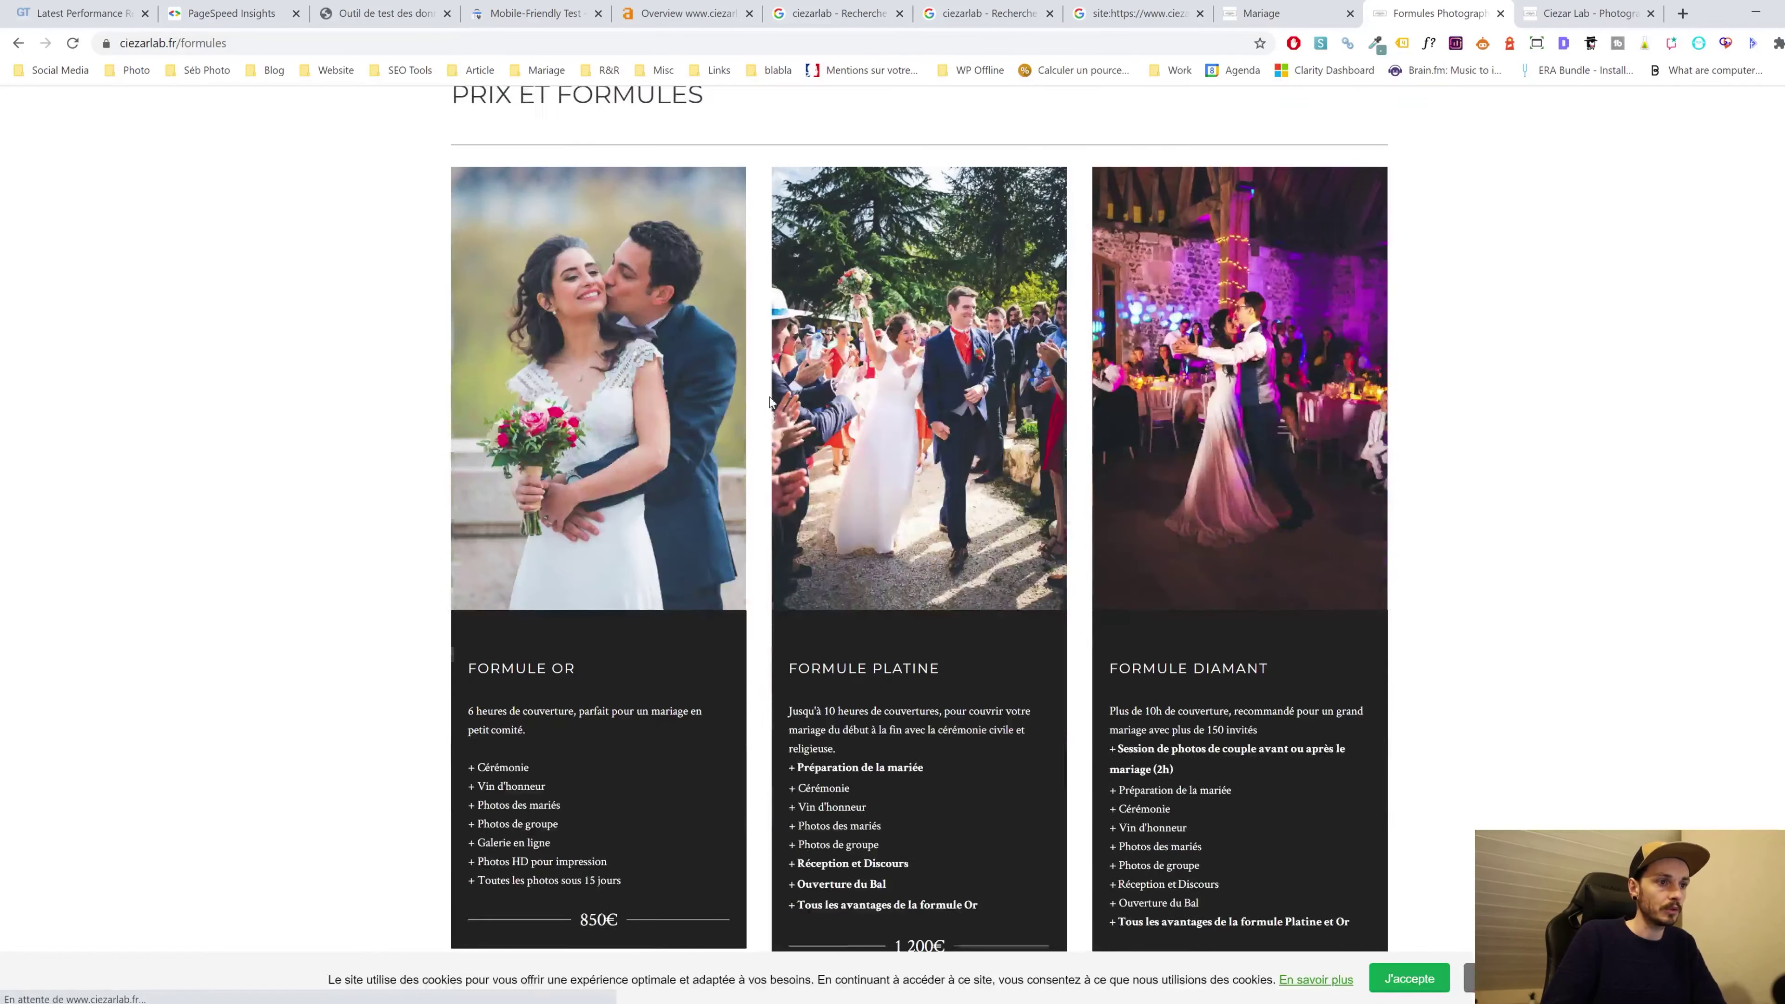
pyautogui.scroll(-3, 745, 387)
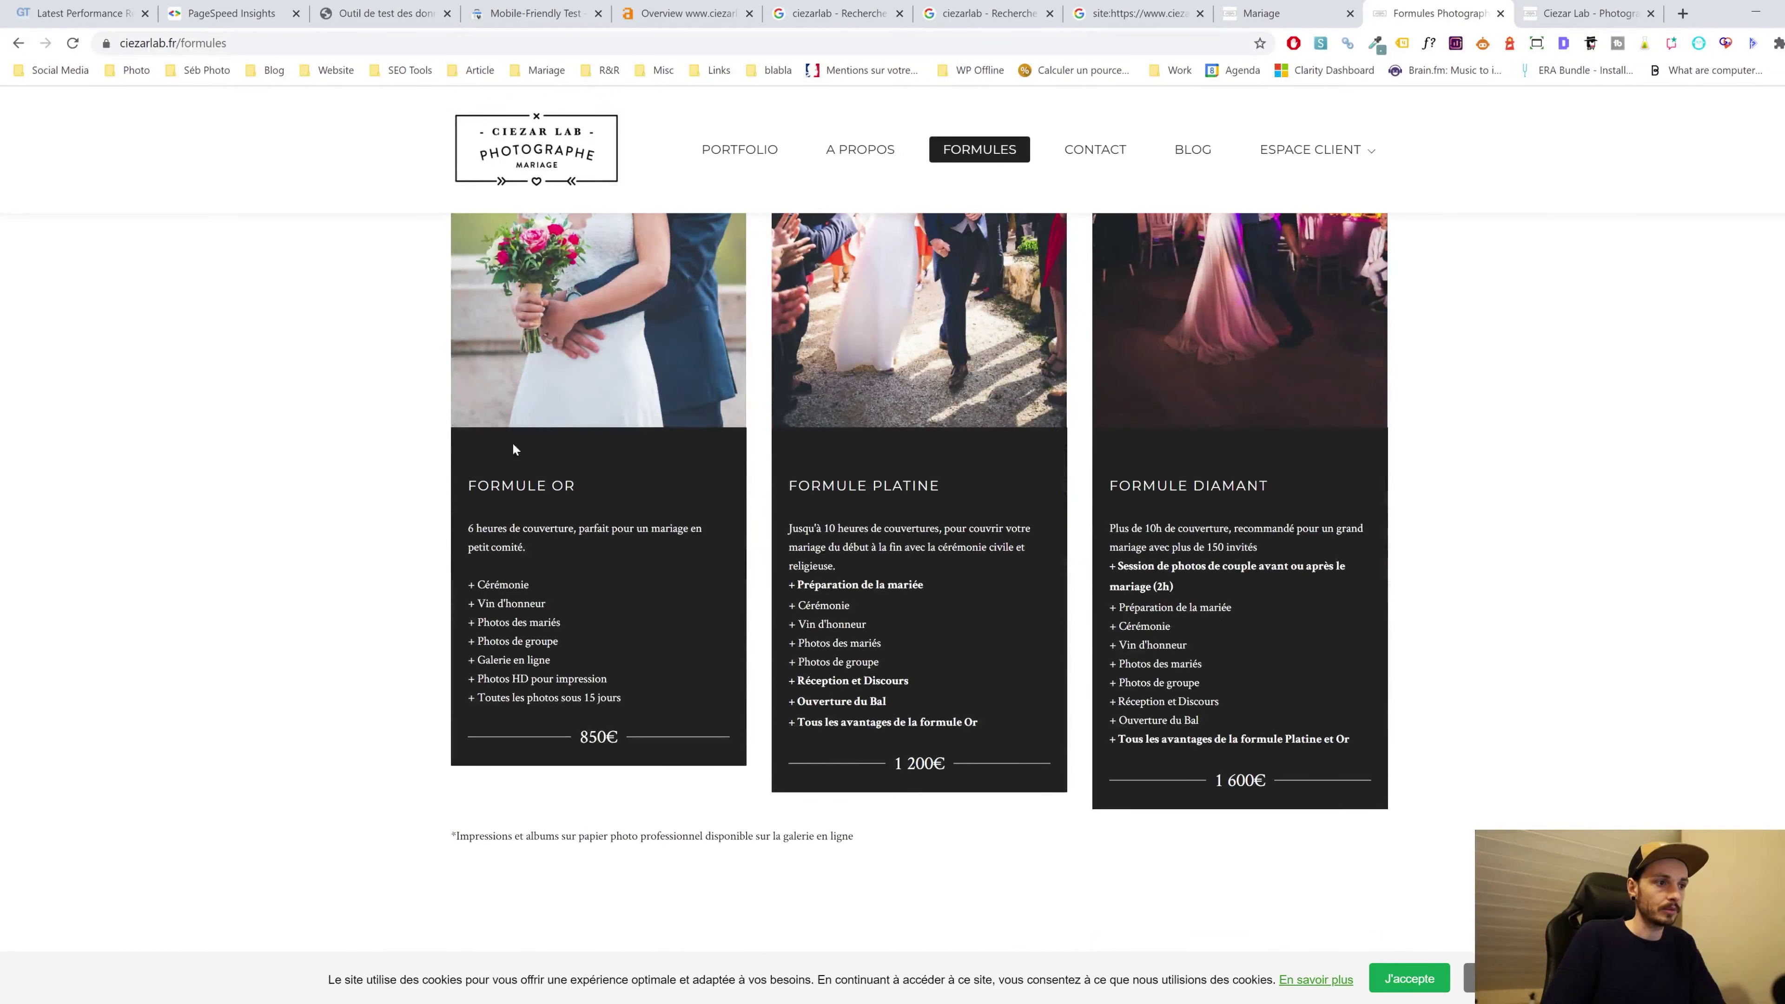
pyautogui.scroll(-7, 717, 450)
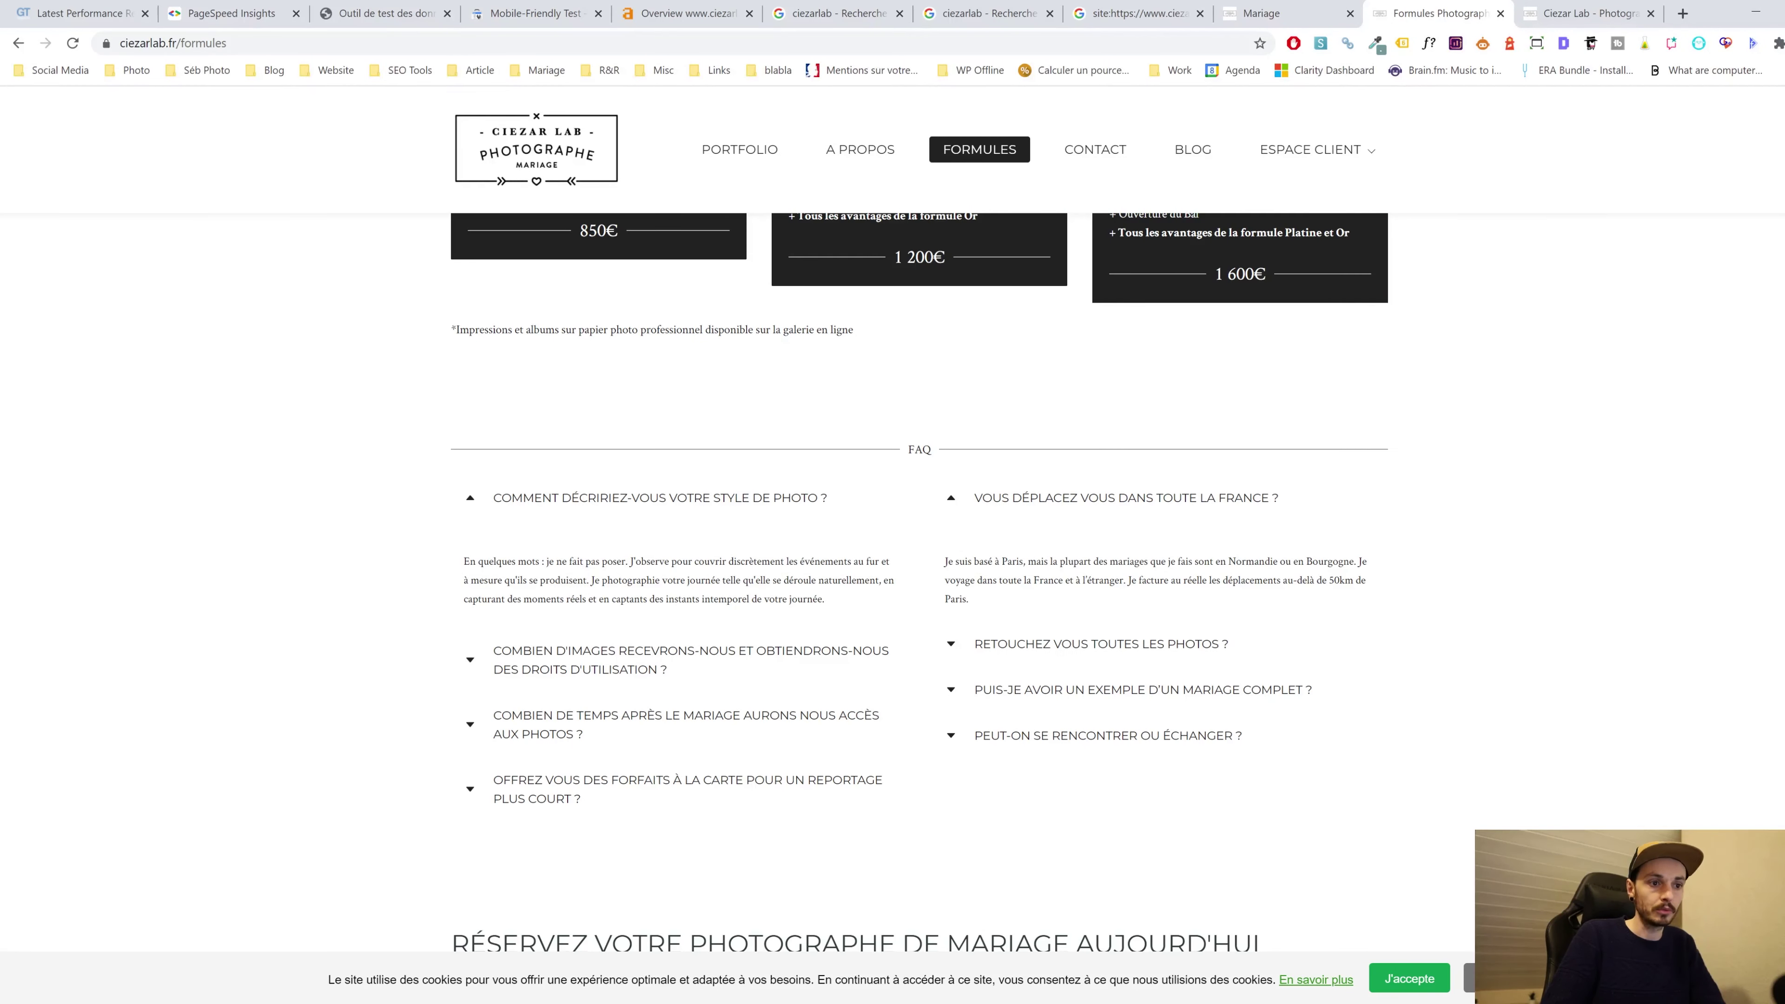
pyautogui.click(604, 667)
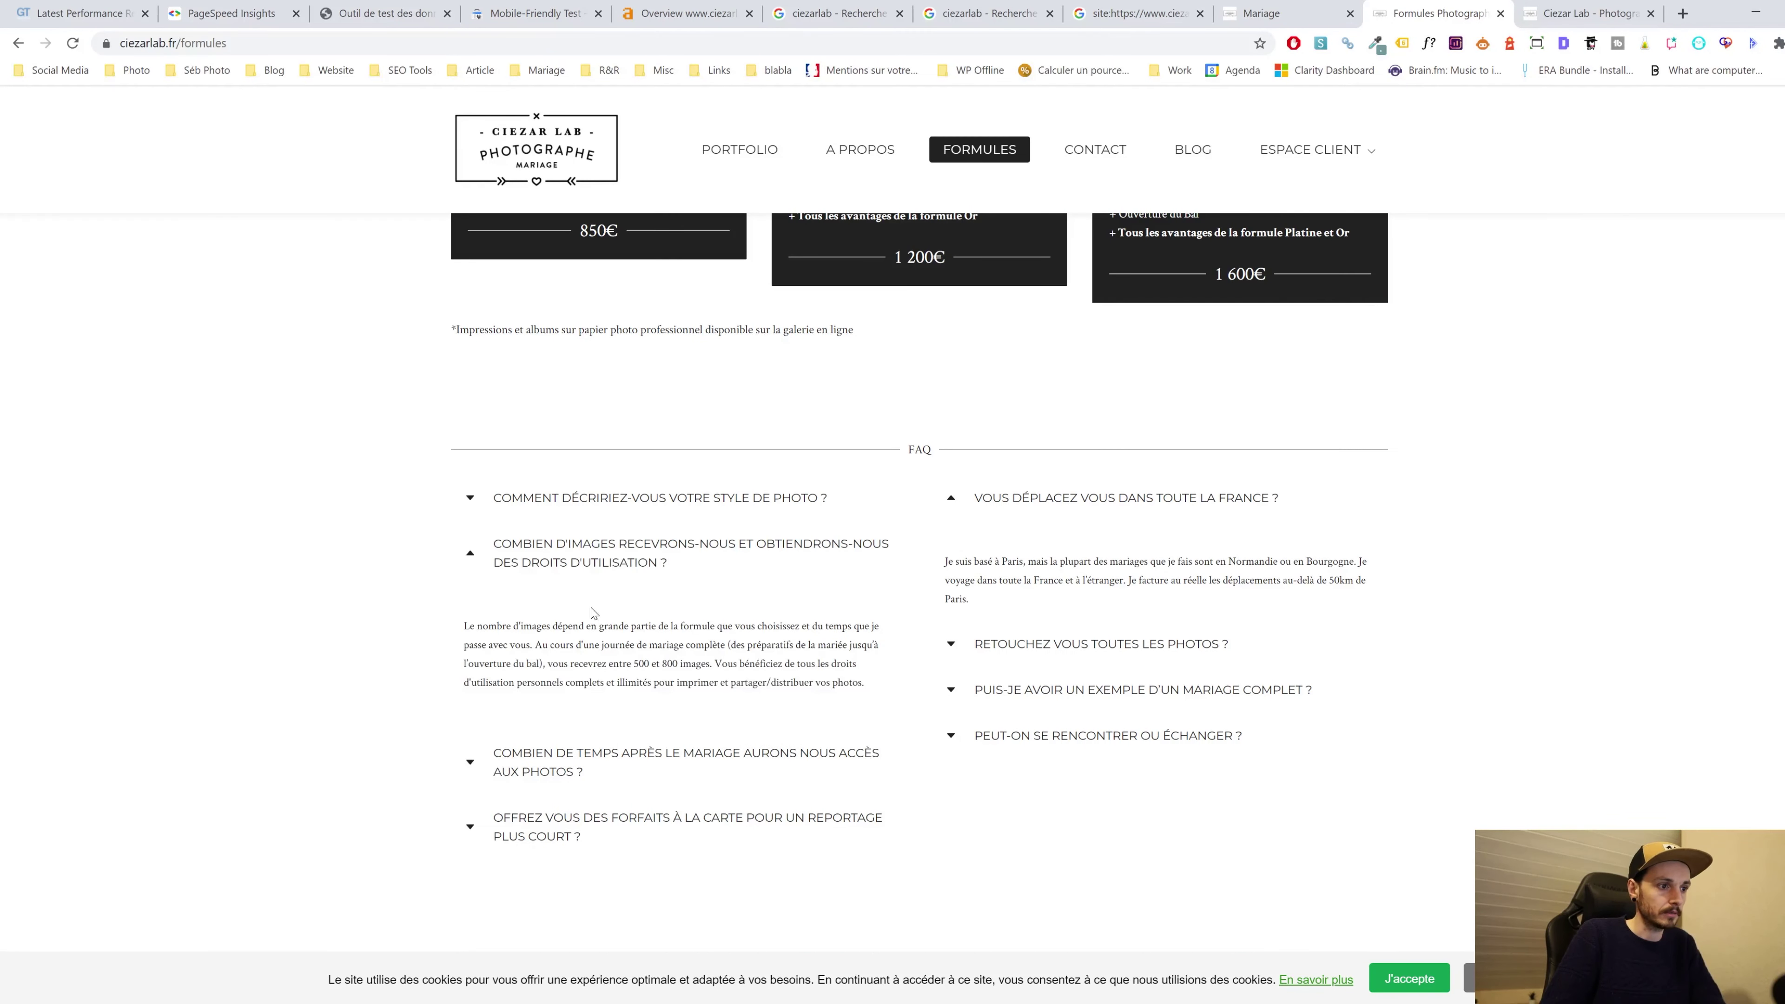
pyautogui.scroll(-4, 752, 551)
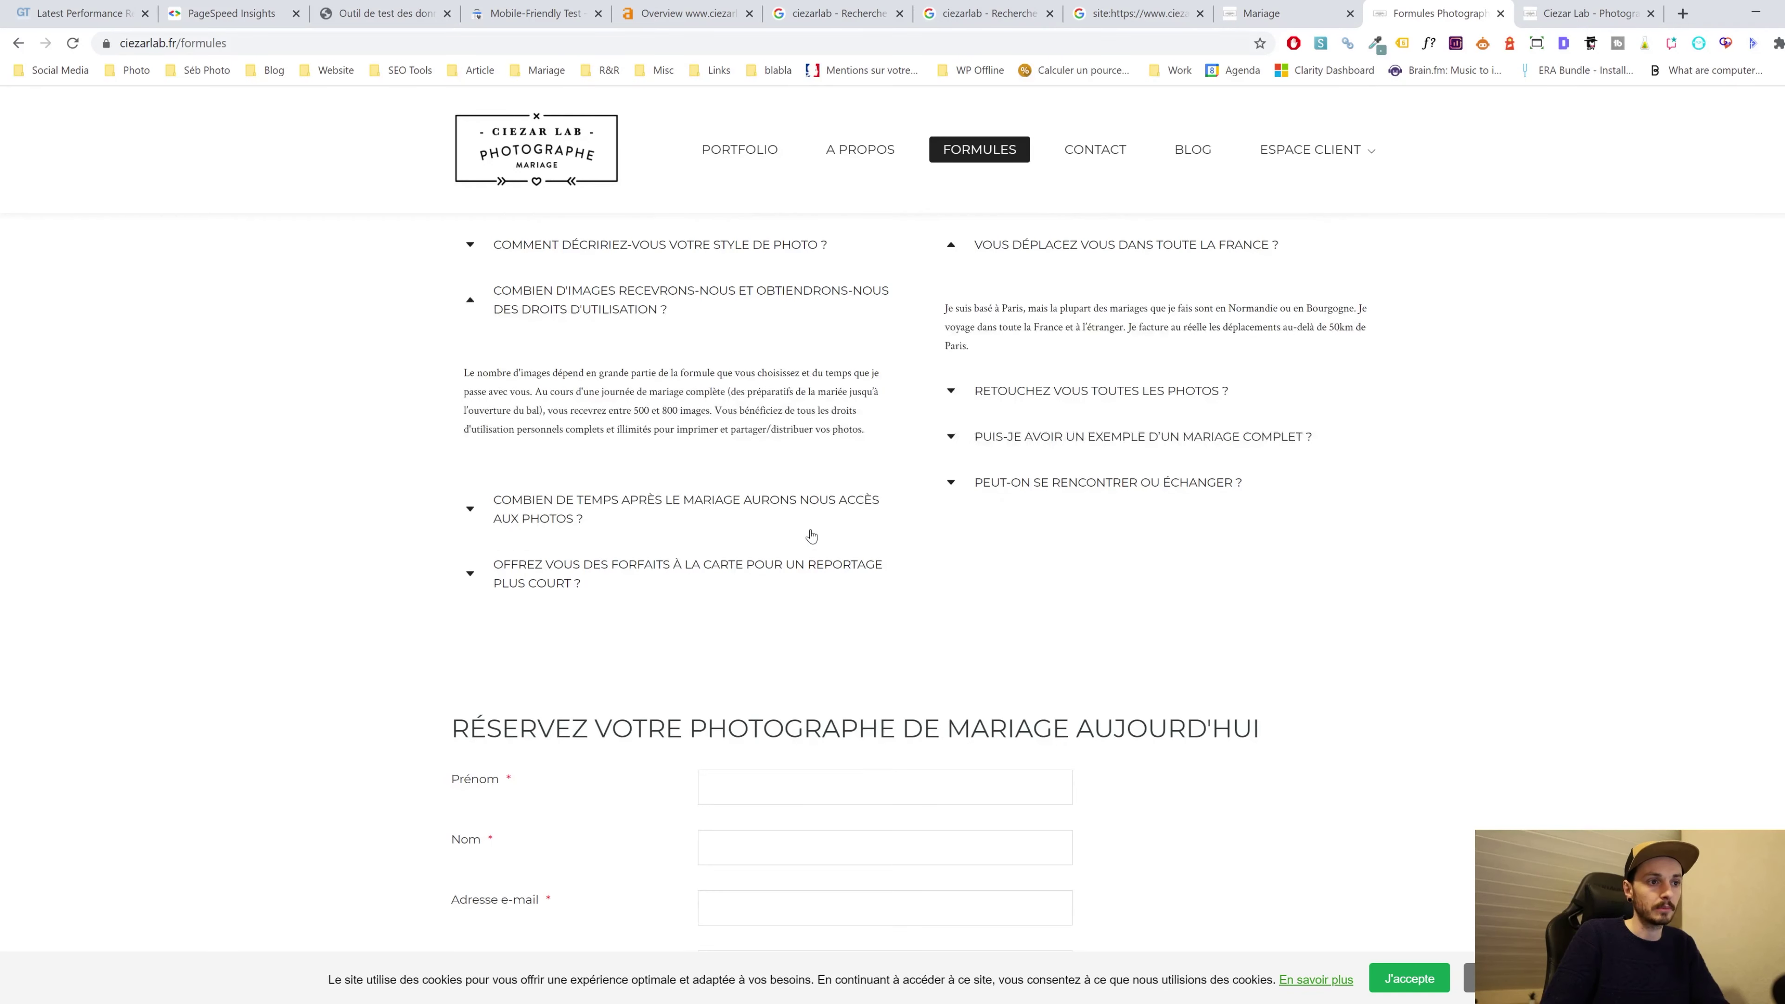
pyautogui.scroll(-5, 811, 536)
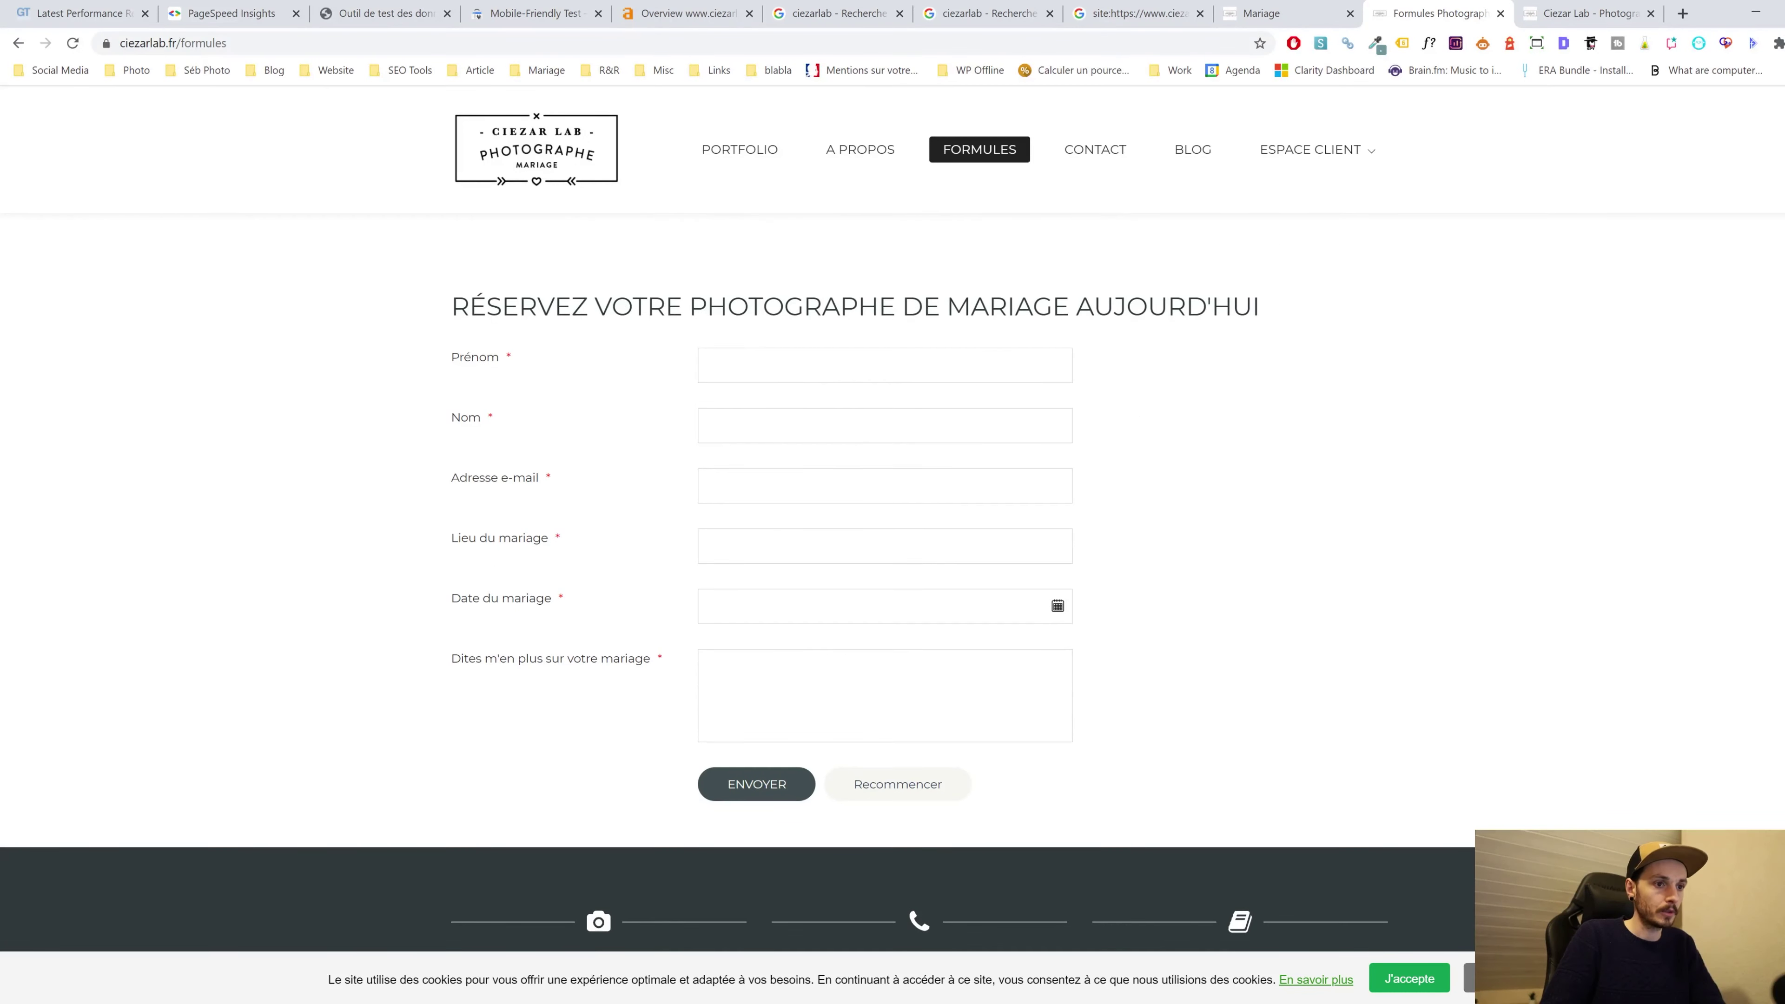
# Re-examine the Formules page's FAQ and booking form, returning to the "Prix et formules" heading
pyautogui.scroll(8, 1012, 468)
pyautogui.scroll(-5, 944, 646)
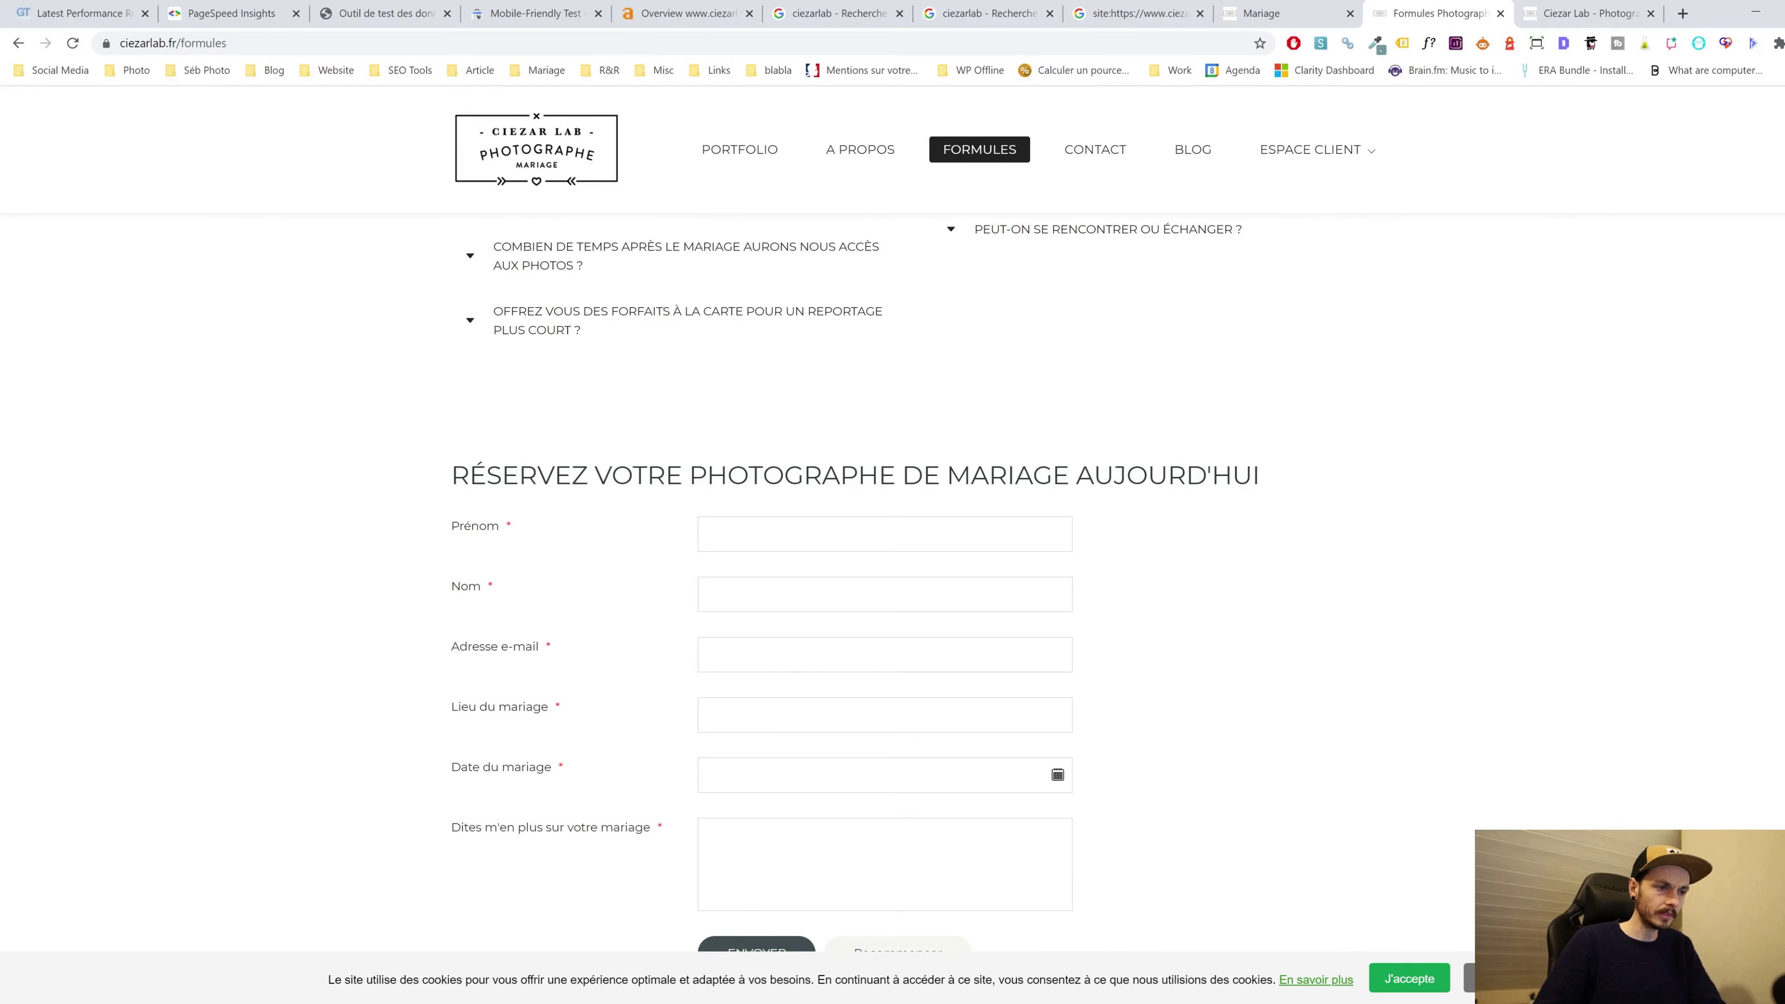
pyautogui.scroll(6, 861, 621)
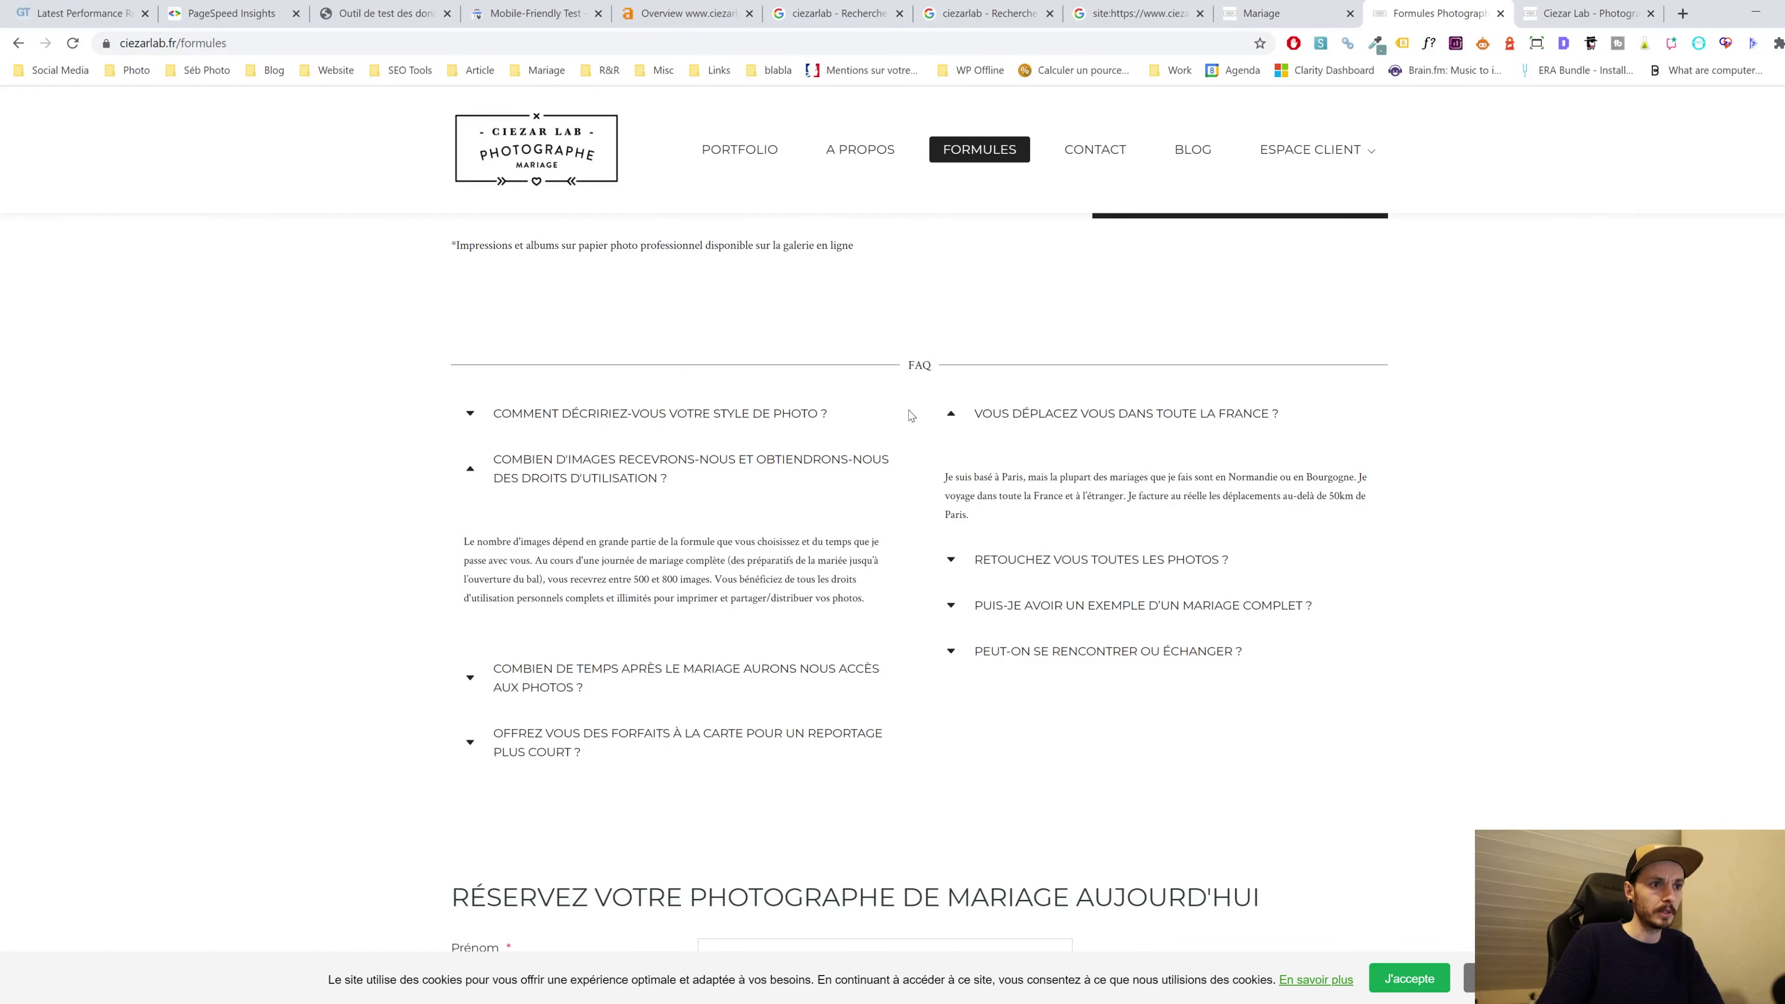
pyautogui.scroll(15, 910, 492)
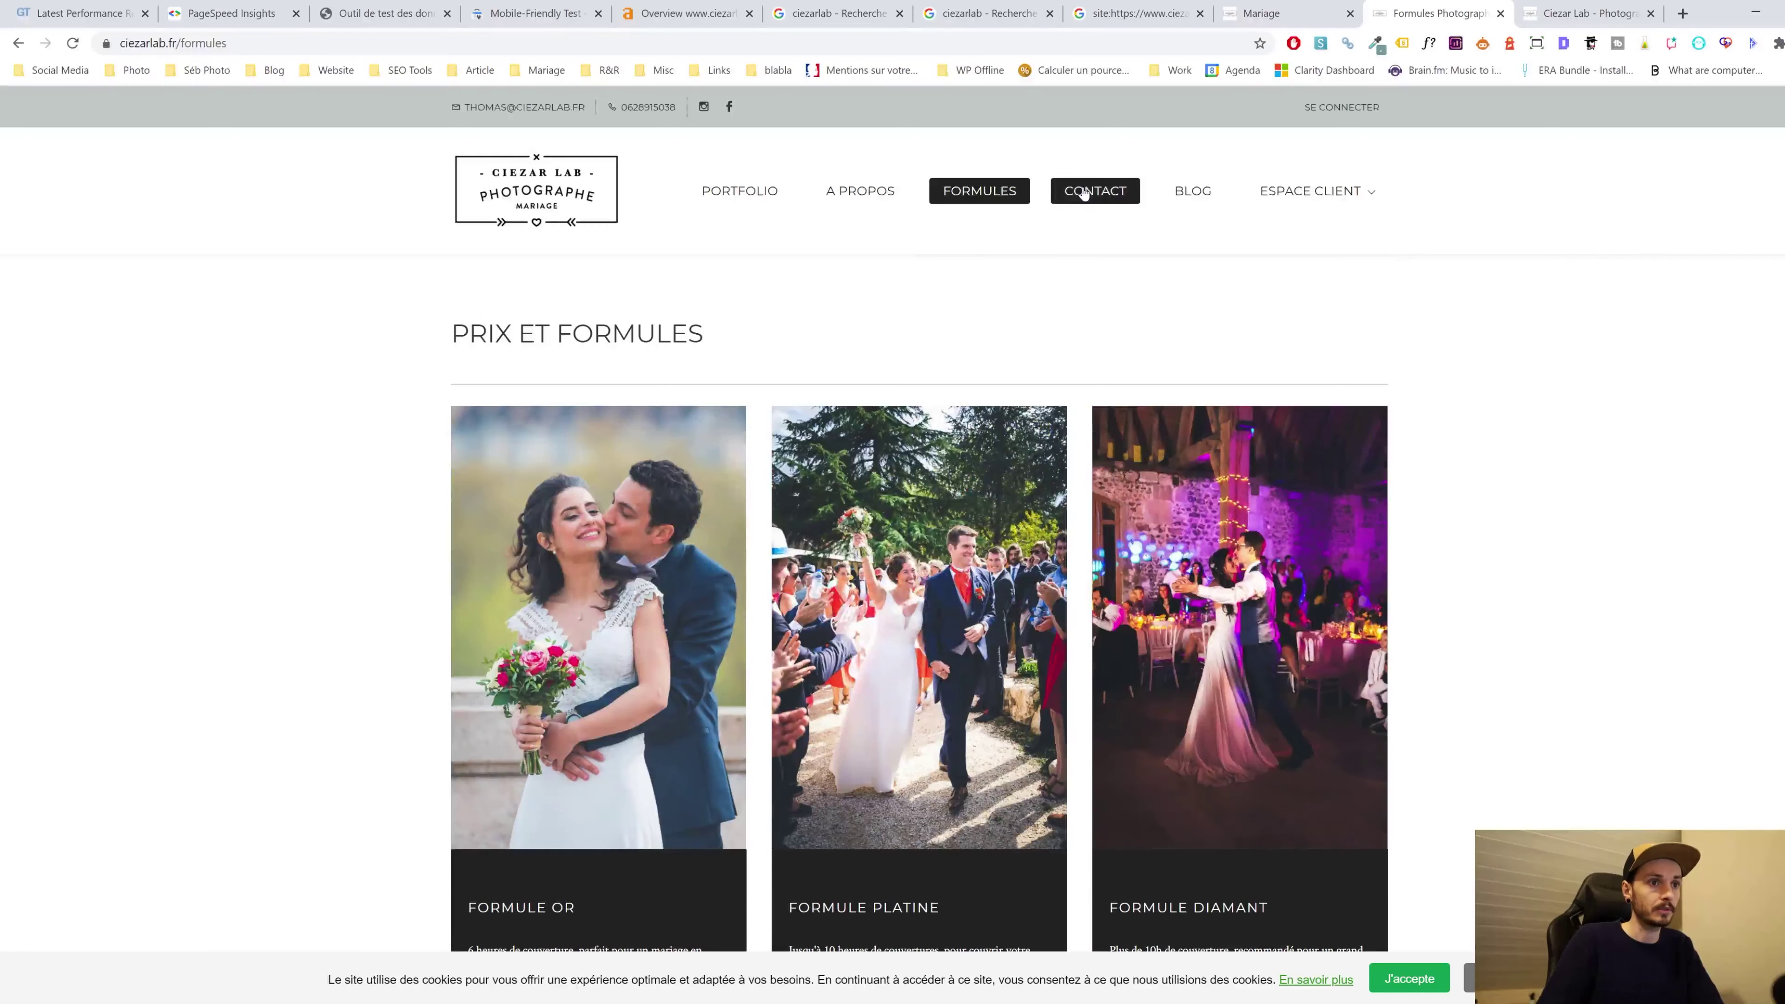
# Open the Contact page and review its "Réservez votre reportage" form down to the footer
pyautogui.click(1084, 194)
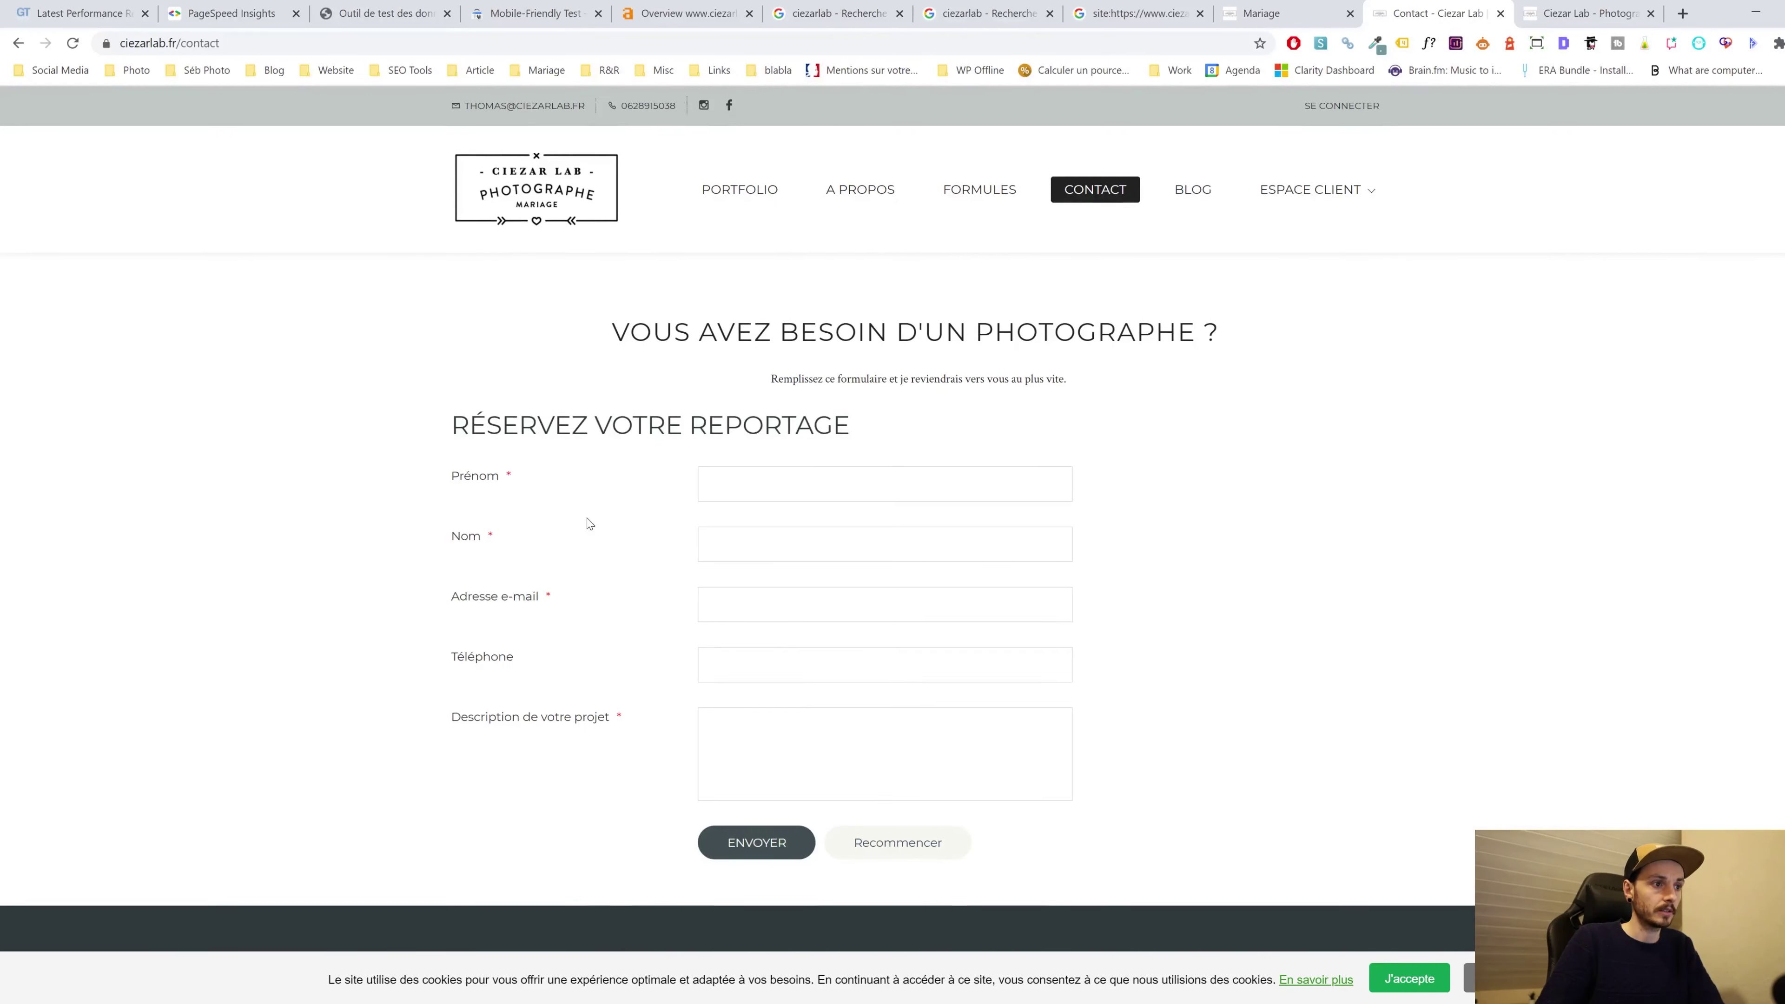
pyautogui.scroll(-4, 944, 606)
pyautogui.scroll(4, 1054, 562)
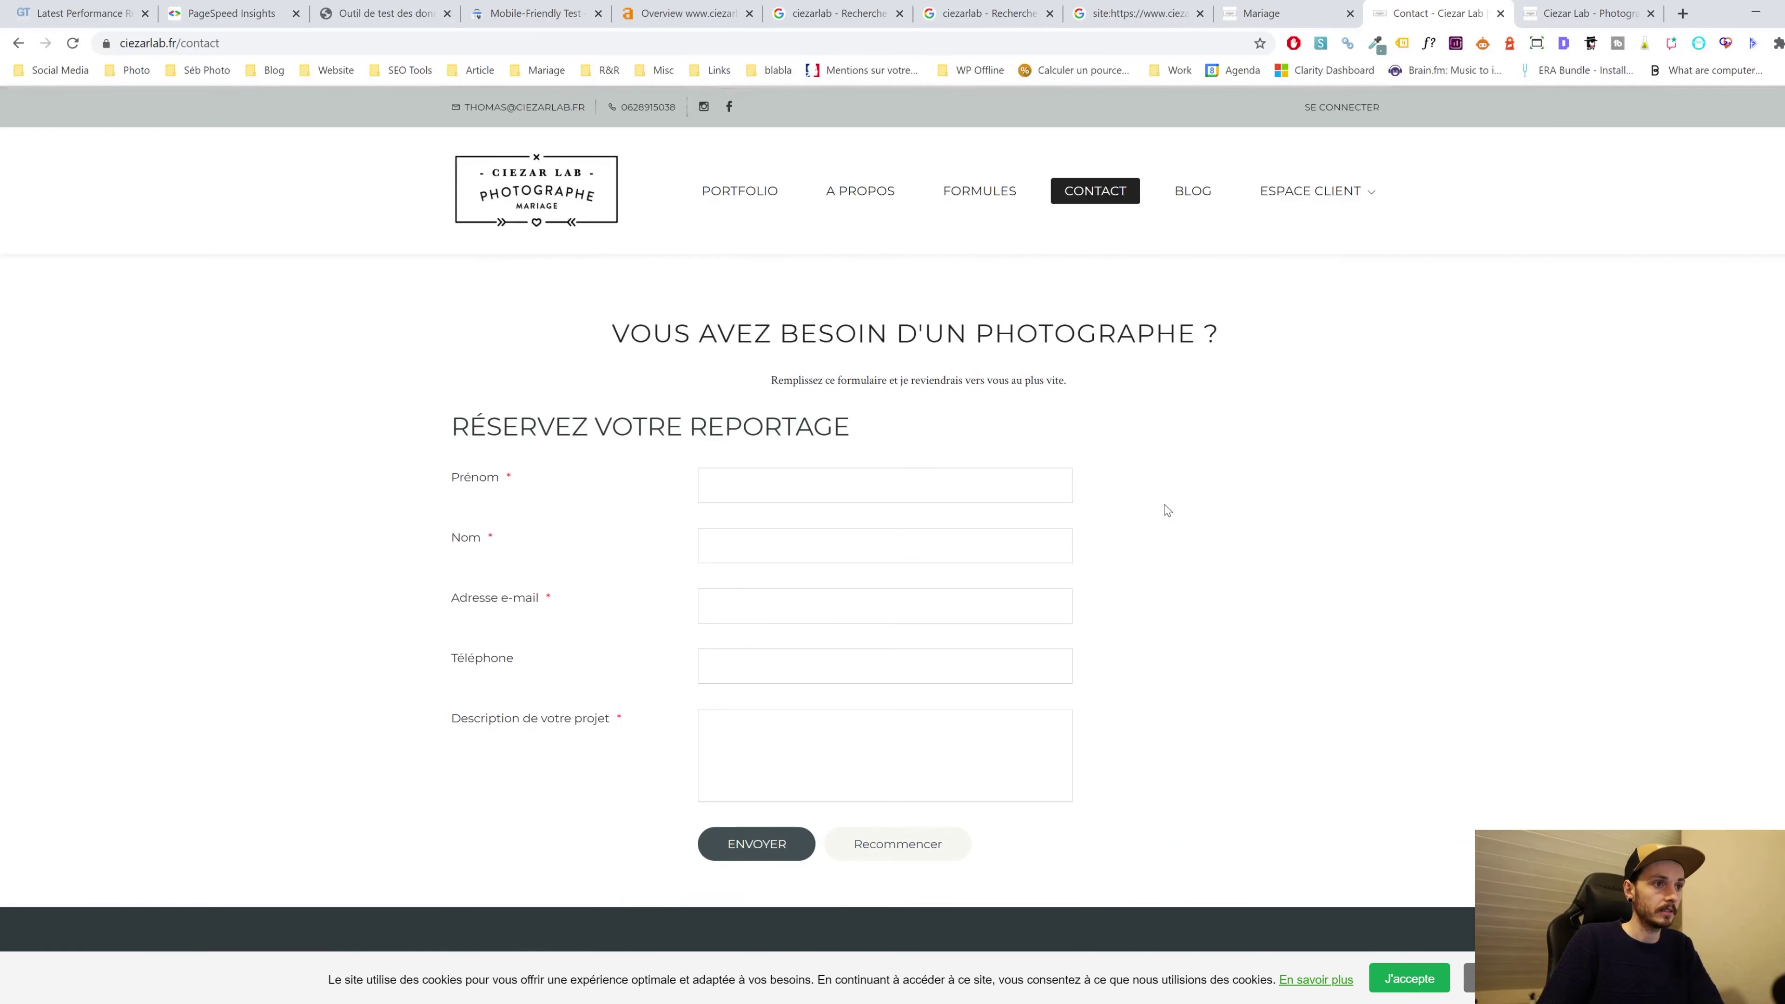
# Open the Blog page and look through its articles, categories and tags
pyautogui.click(1193, 191)
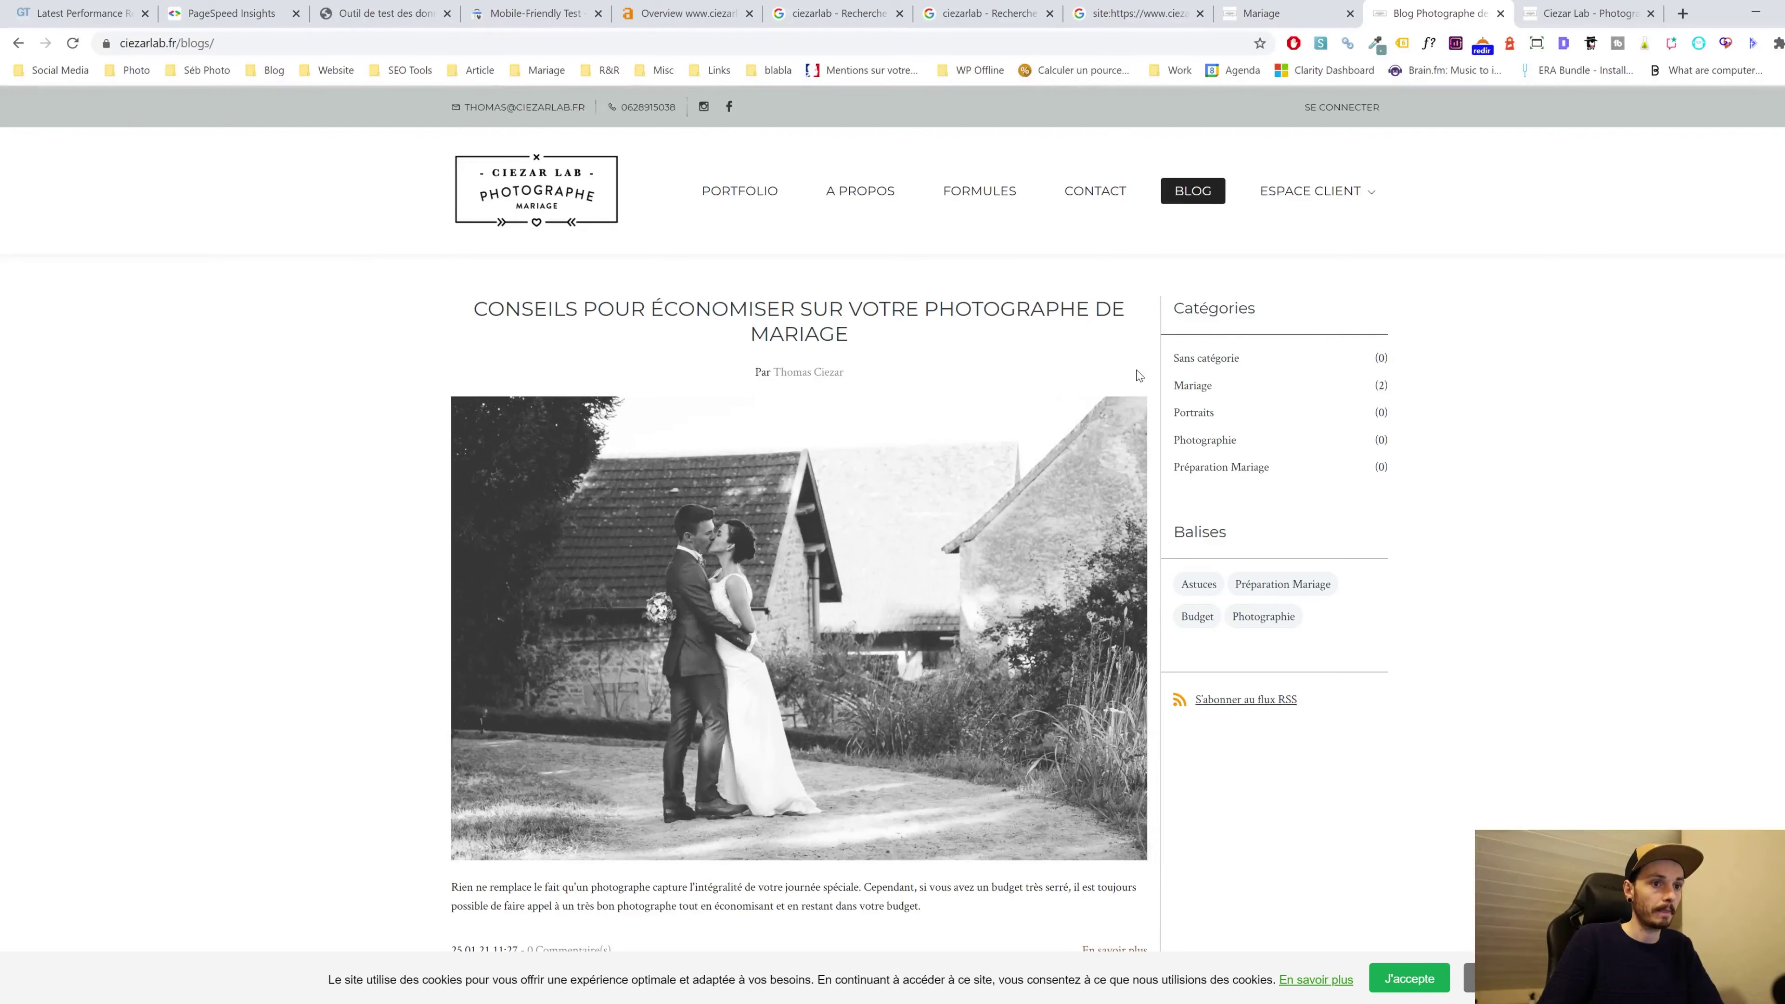
pyautogui.scroll(-10, 1004, 422)
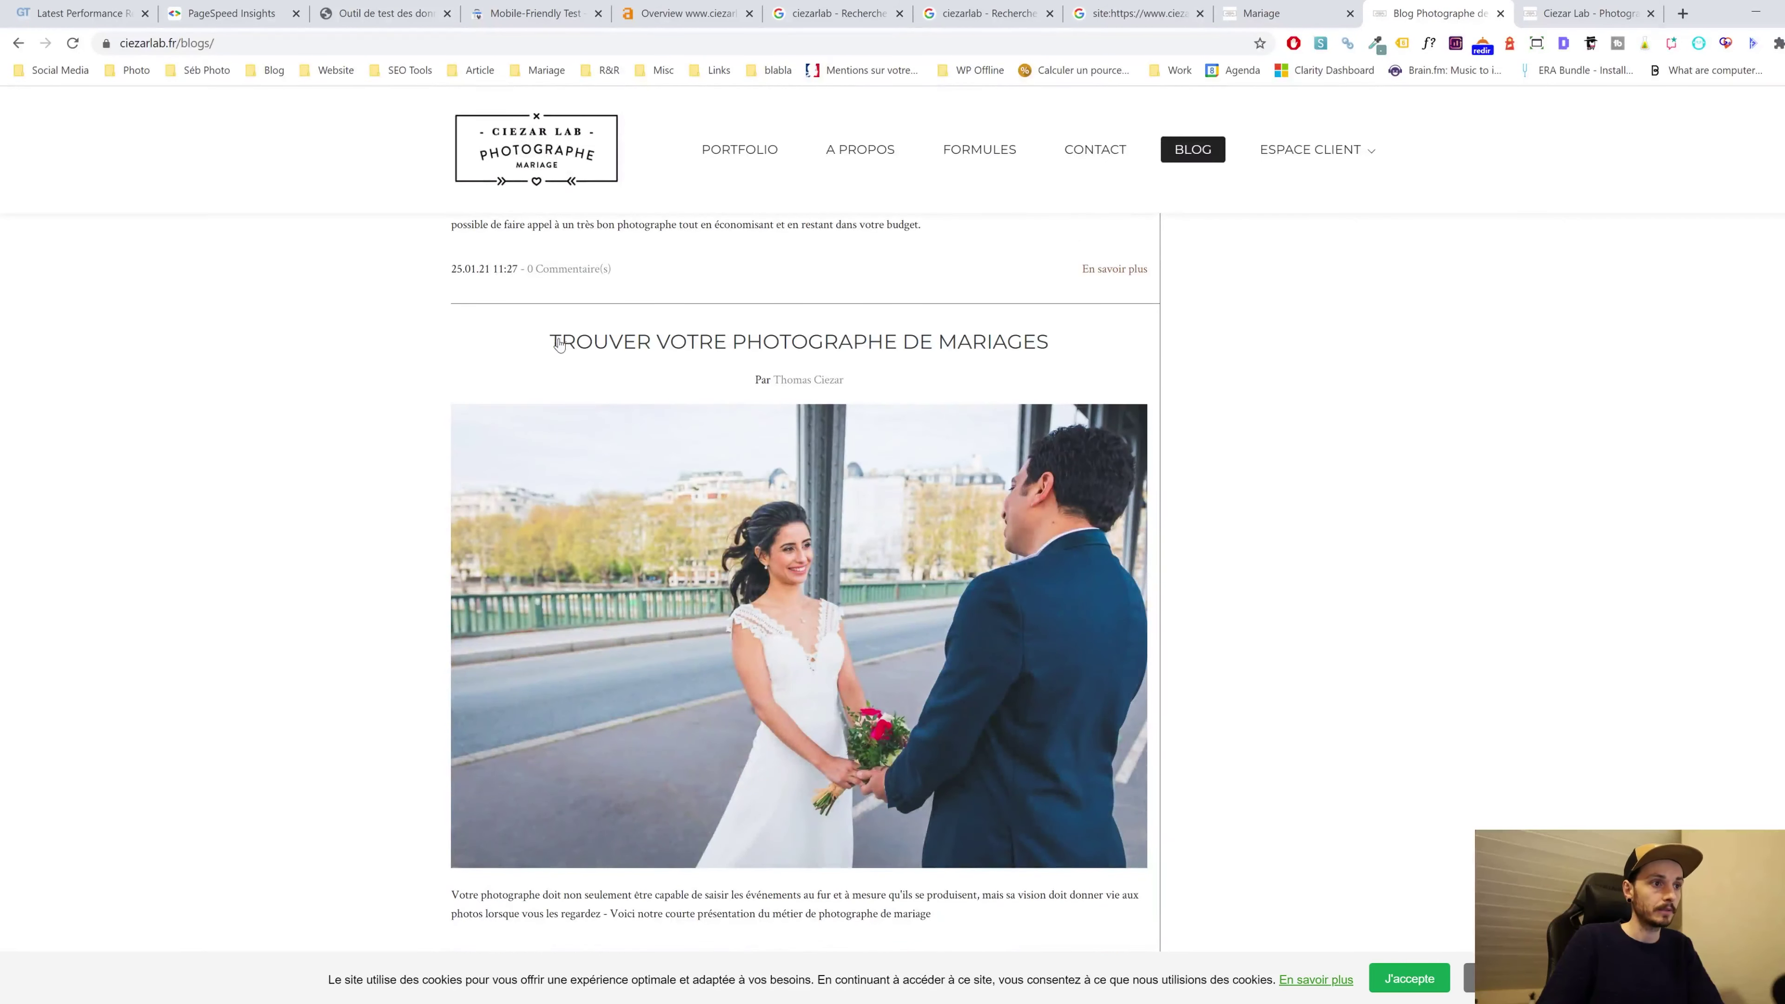
pyautogui.scroll(10, 708, 767)
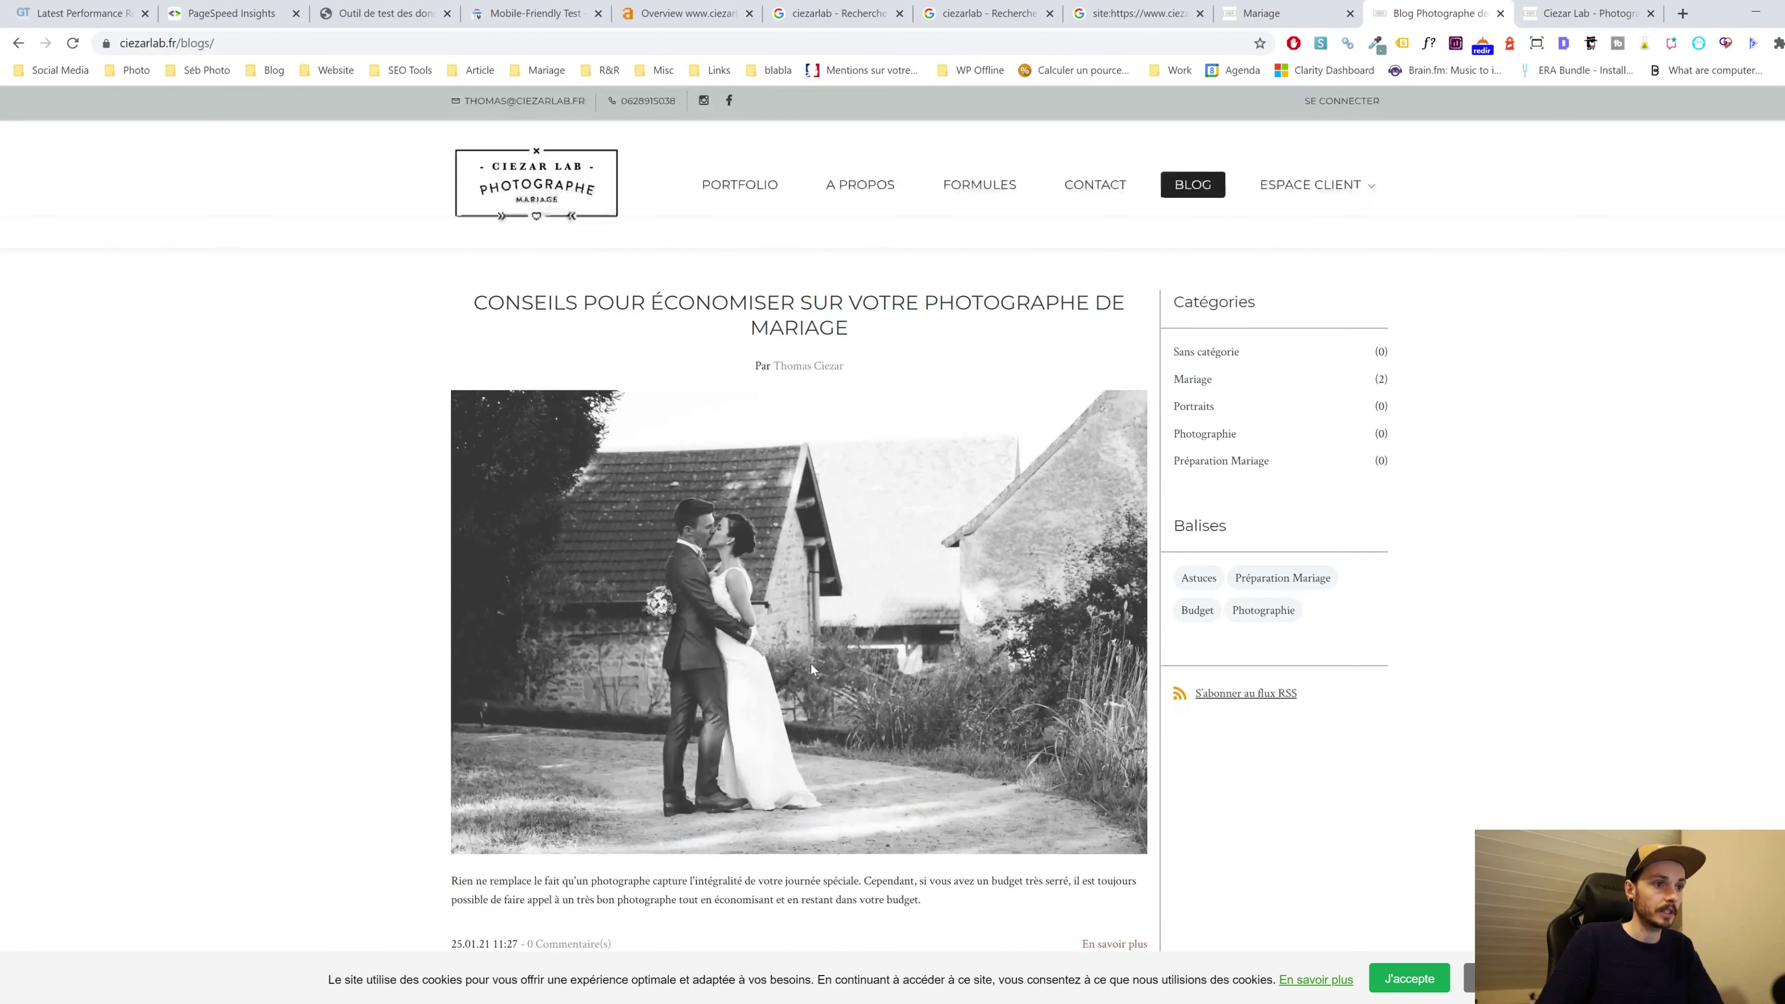
pyautogui.moveTo(1314, 198)
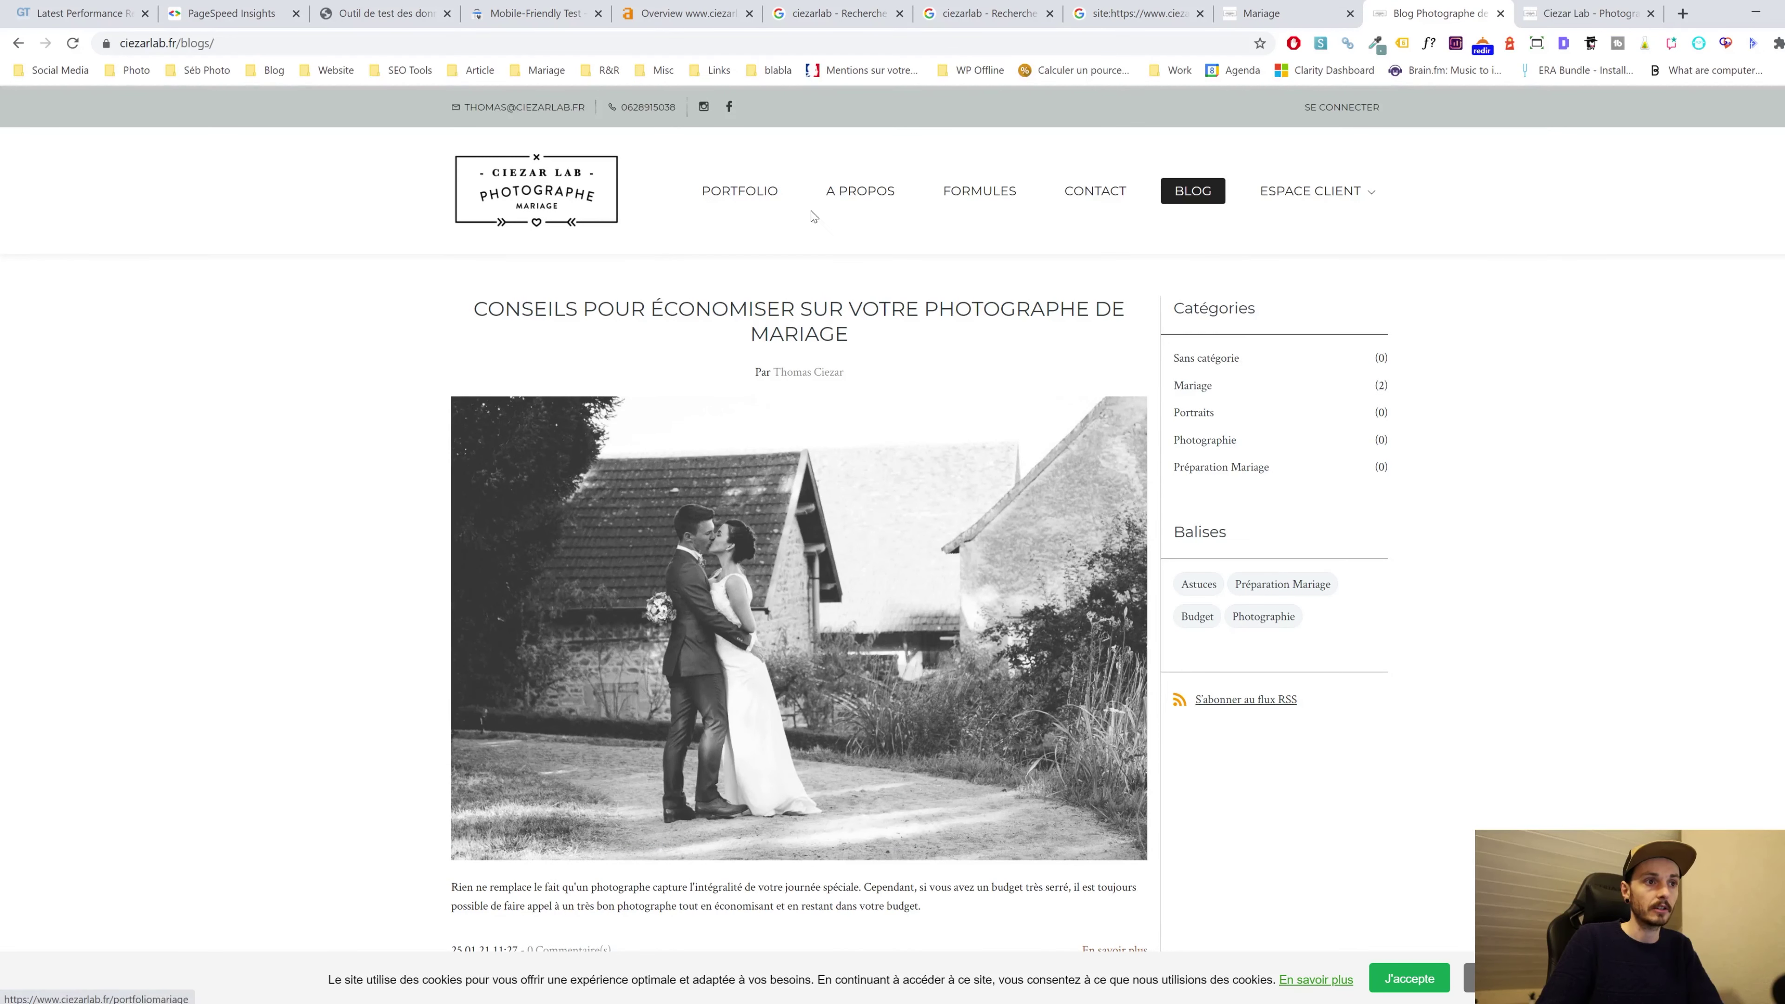
# Revisit the Portfolio page and return to the website's homepage
pyautogui.click(849, 204)
pyautogui.click(743, 203)
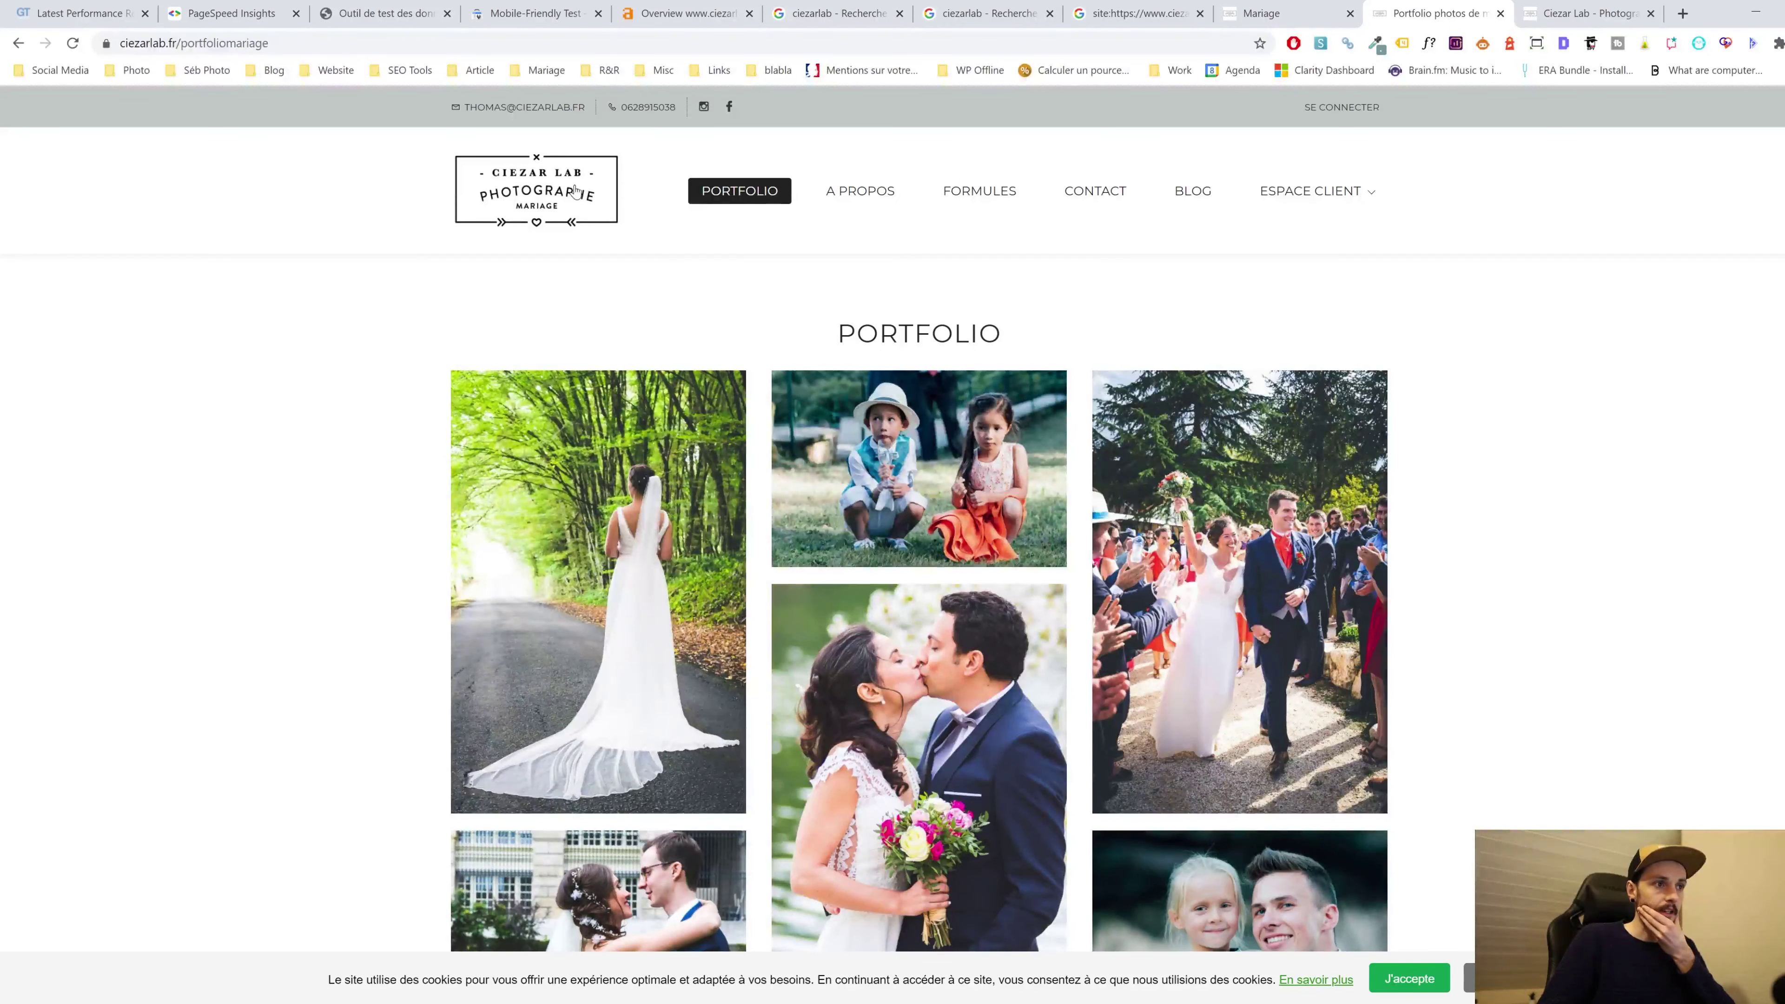
pyautogui.click(649, 234)
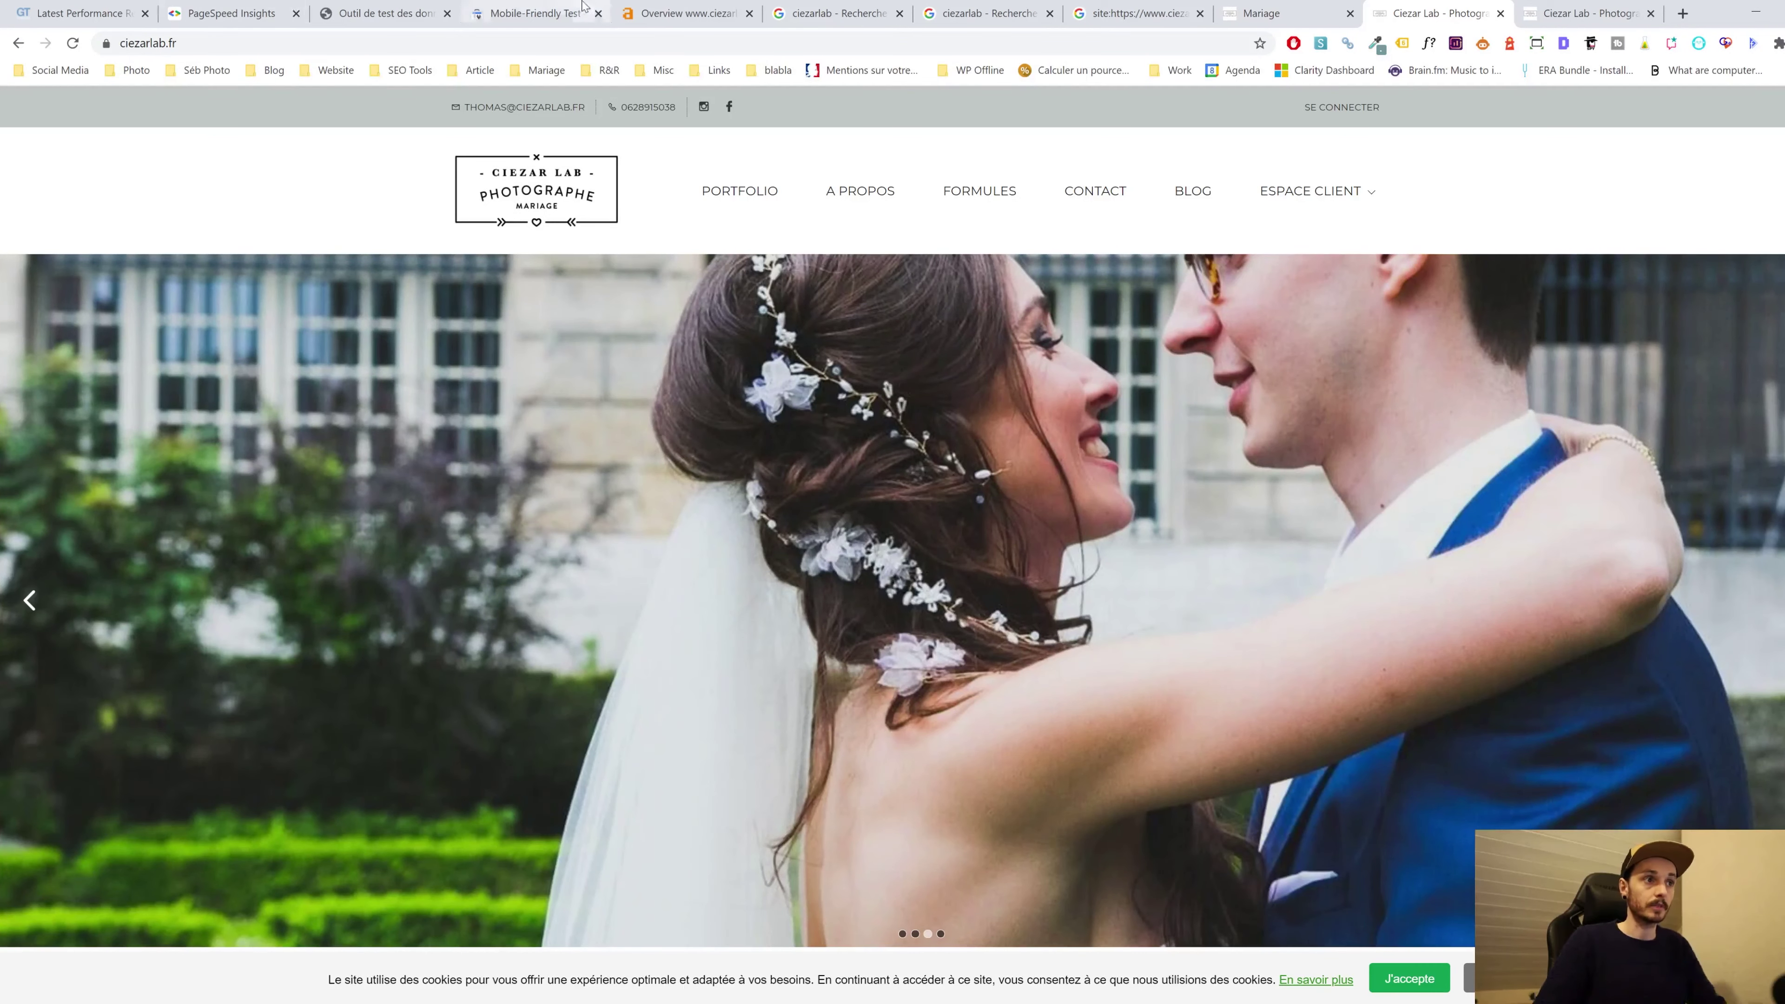
# Switch to Ahrefs and look up the keyword "photographe mariage" for Google France in Keywords Explorer
pyautogui.click(701, 7)
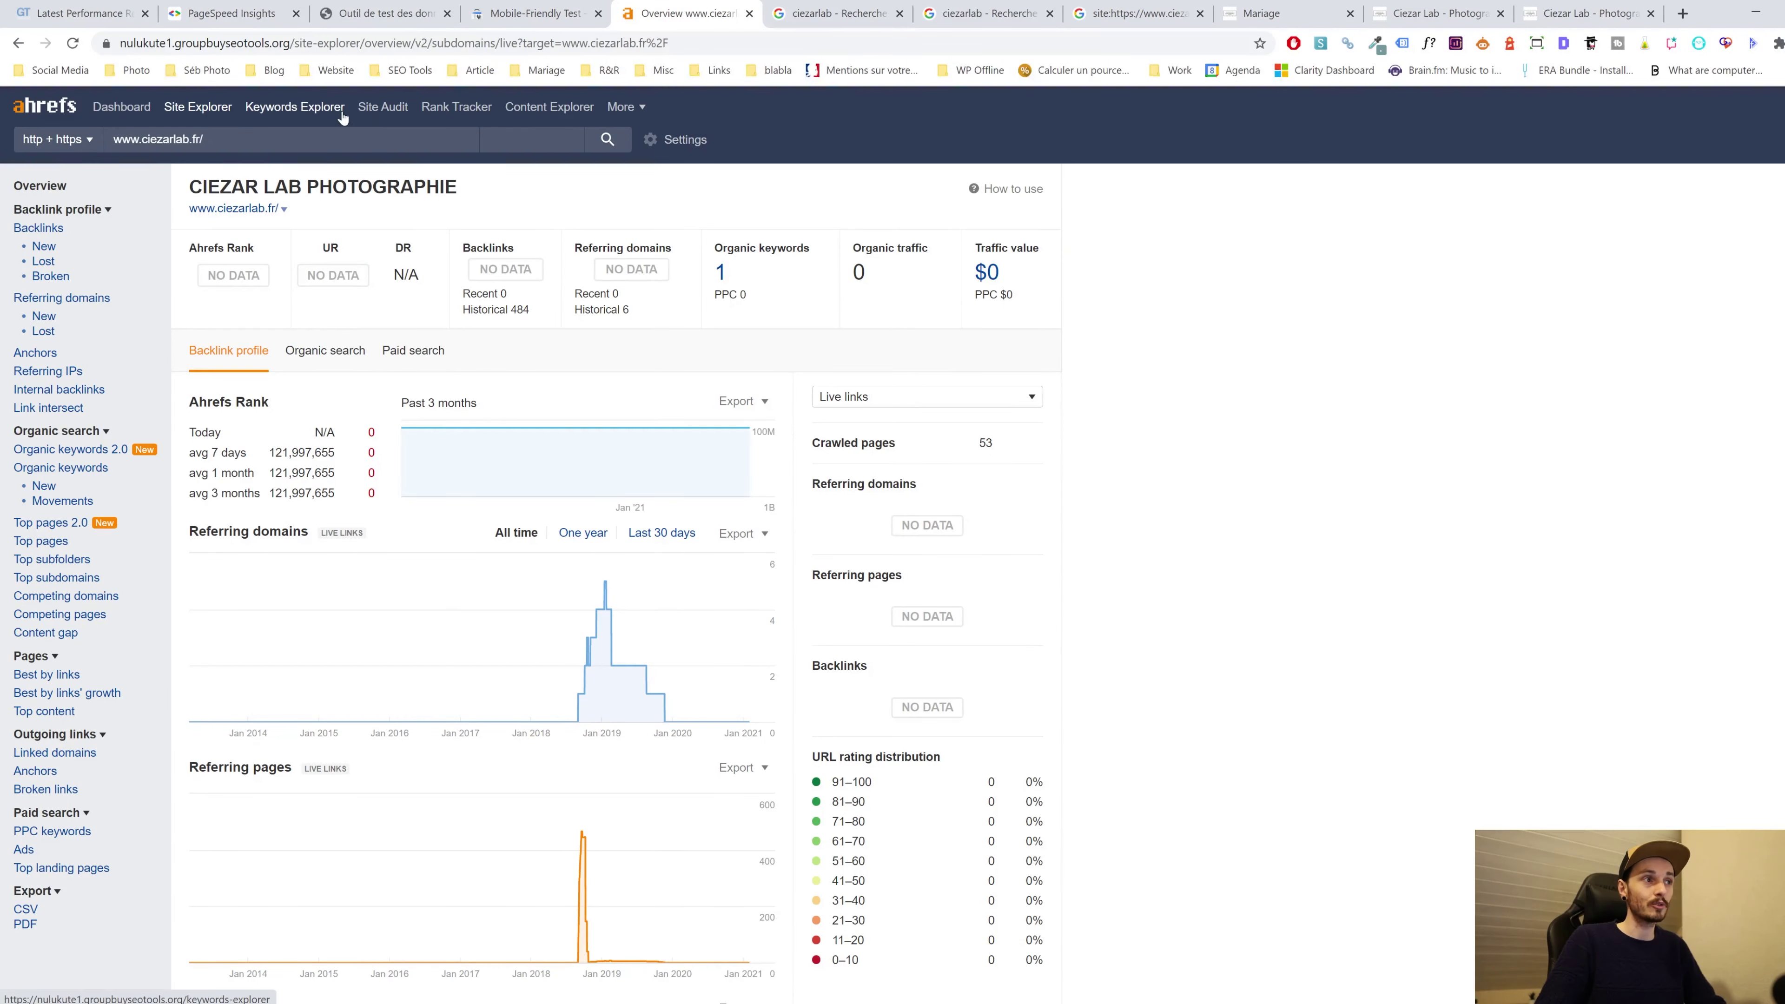
pyautogui.click(329, 112)
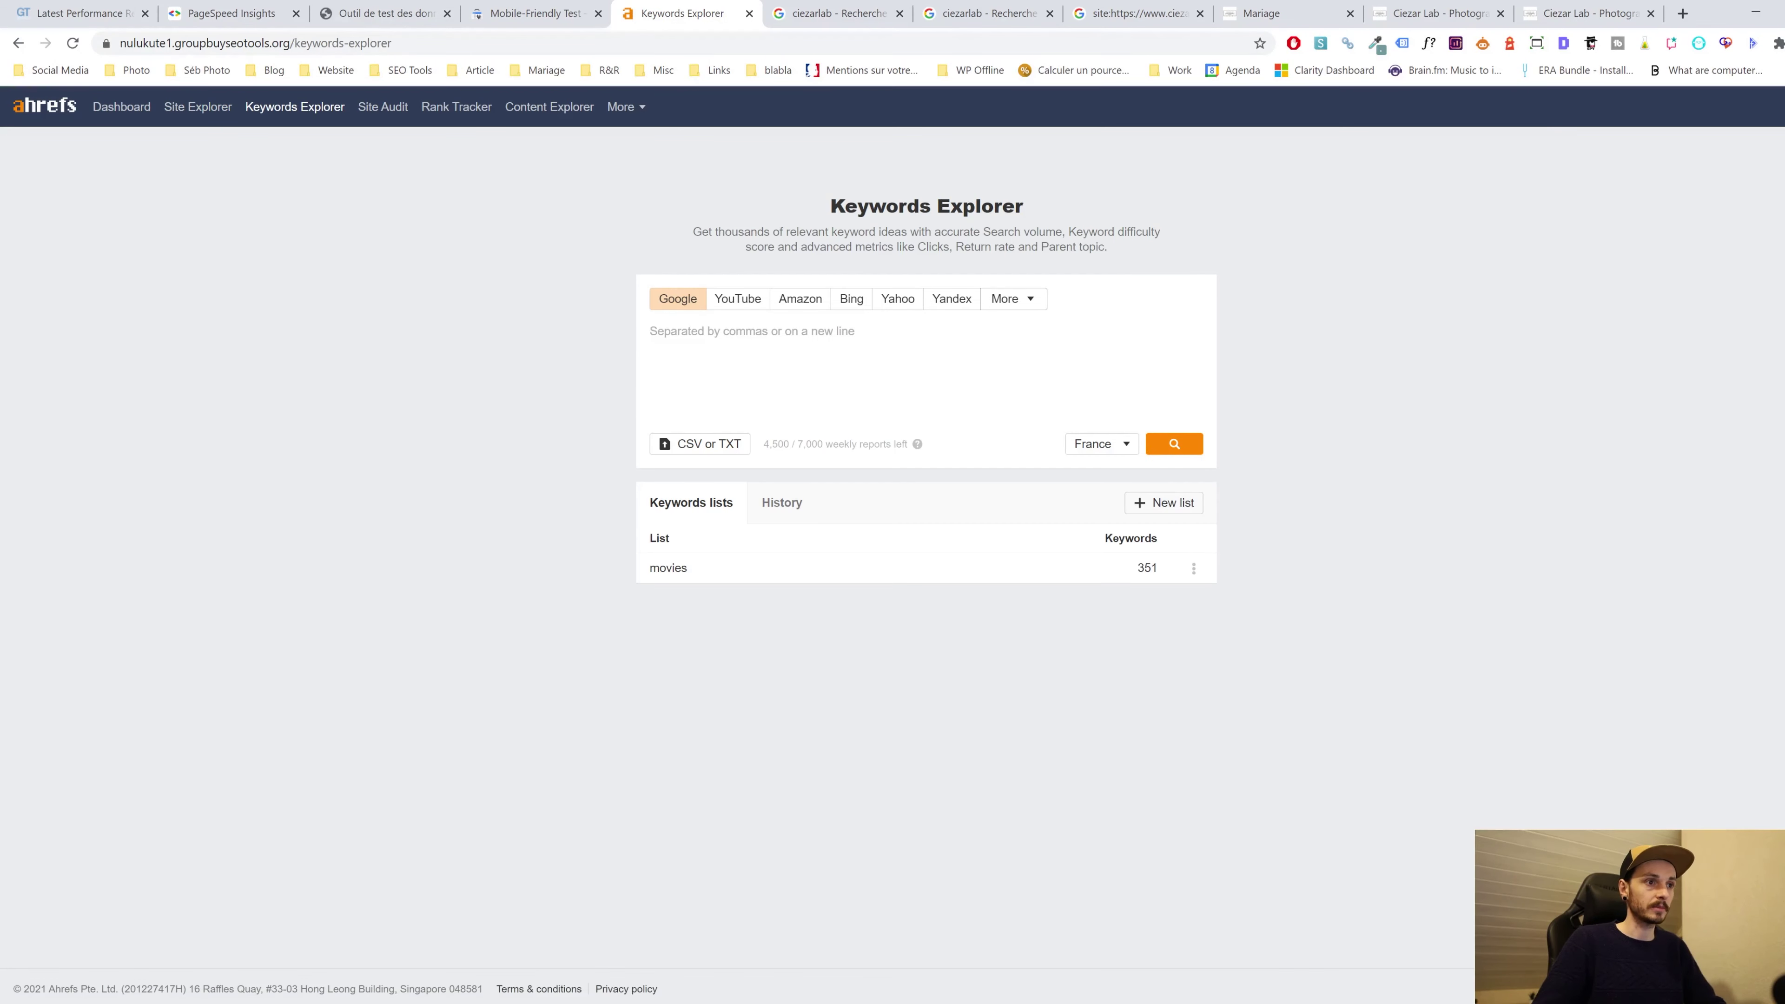
pyautogui.write('ph')
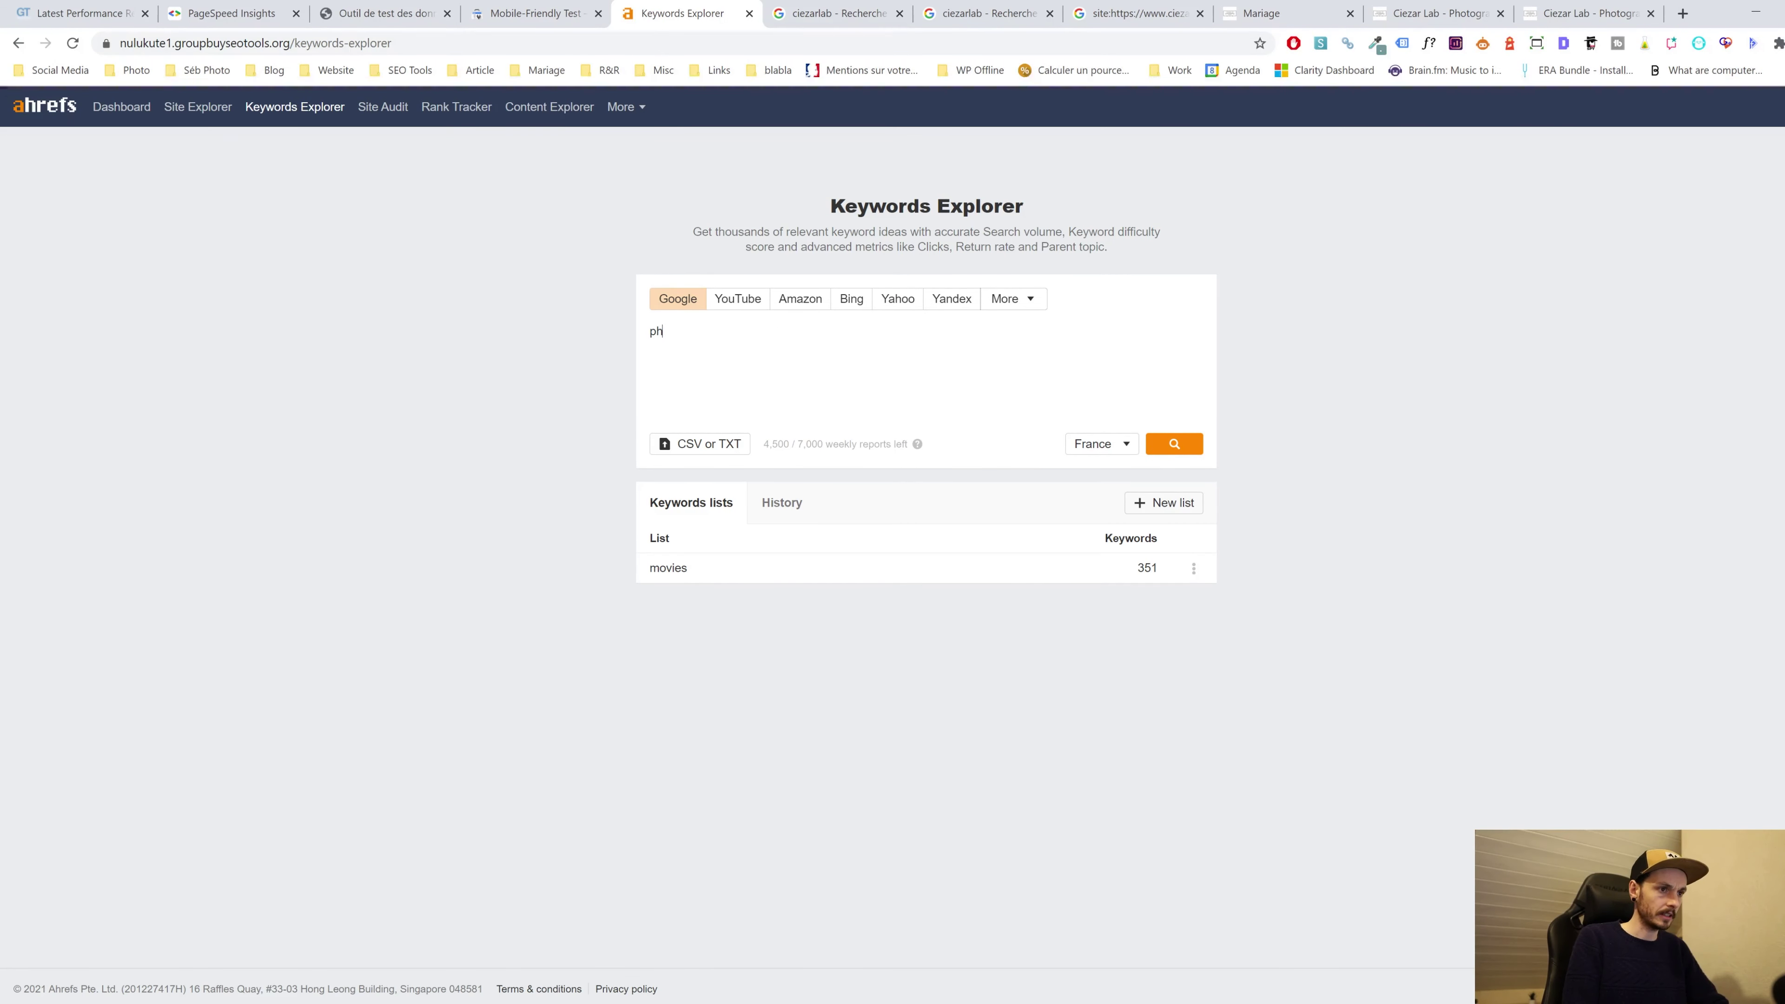
pyautogui.write('otographe mariage')
pyautogui.press('Return')
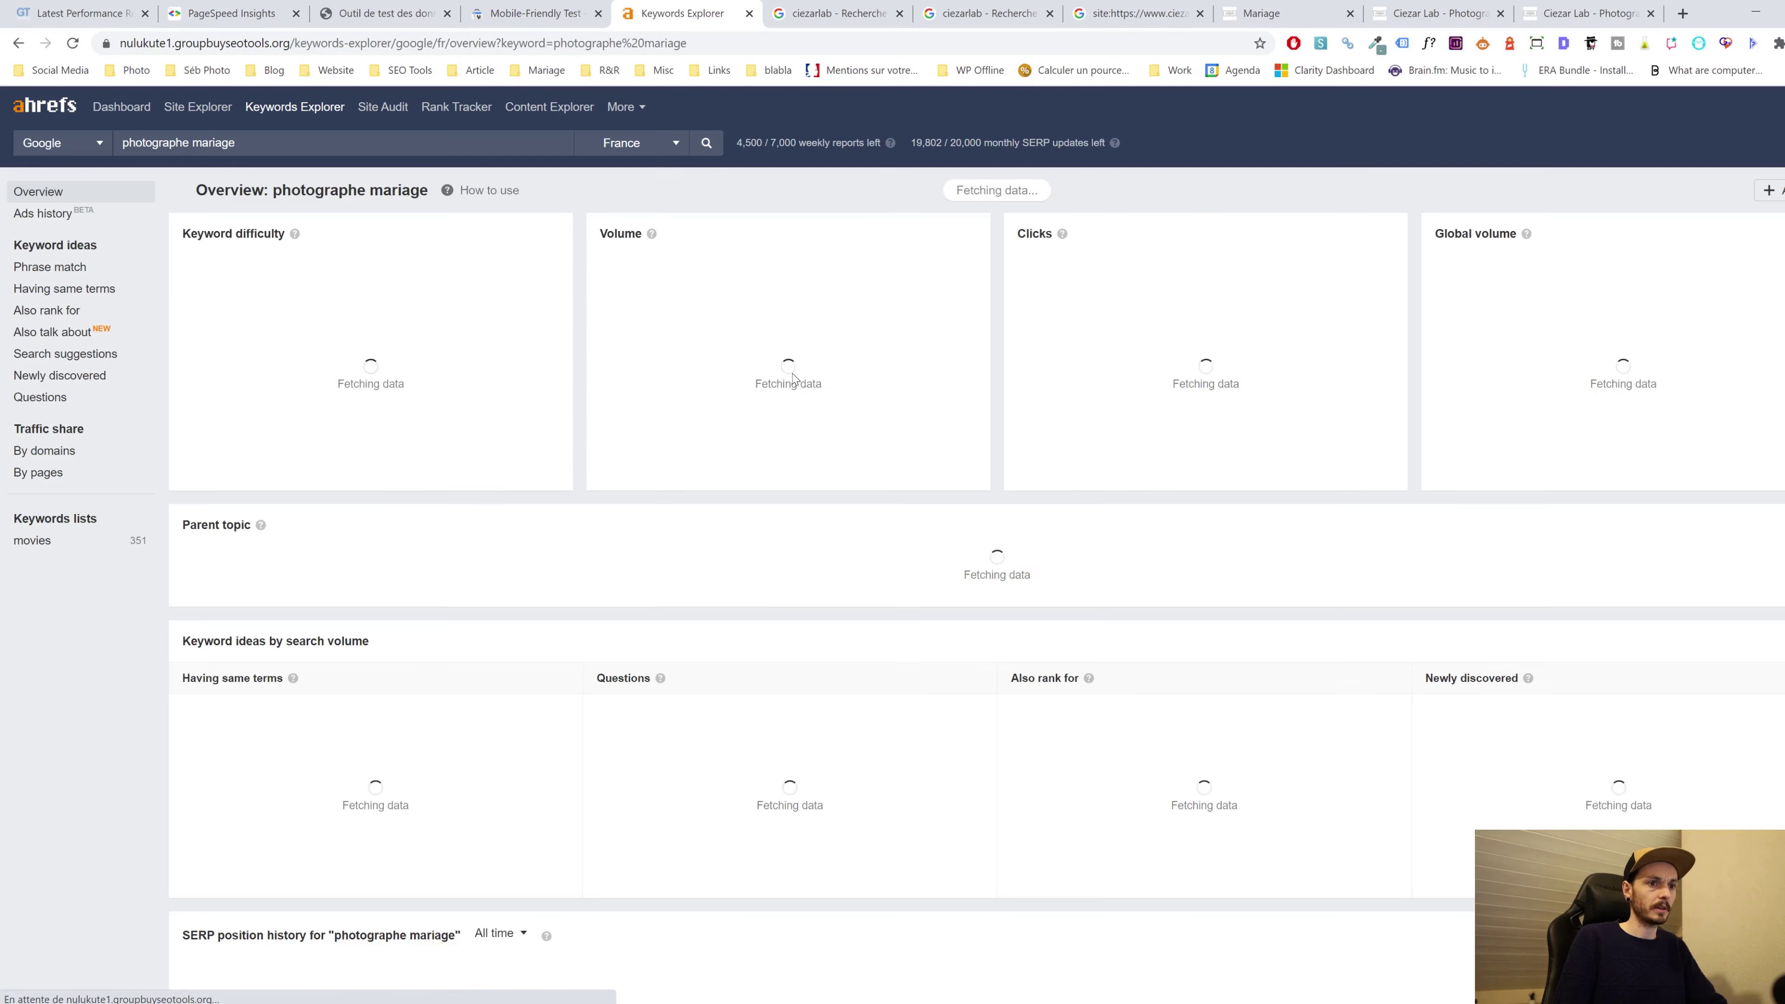
# Highlight the keyword difficulty and search volume of "photographe mariage" and inspect its monthly volume trend
pyautogui.doubleClick(370, 358)
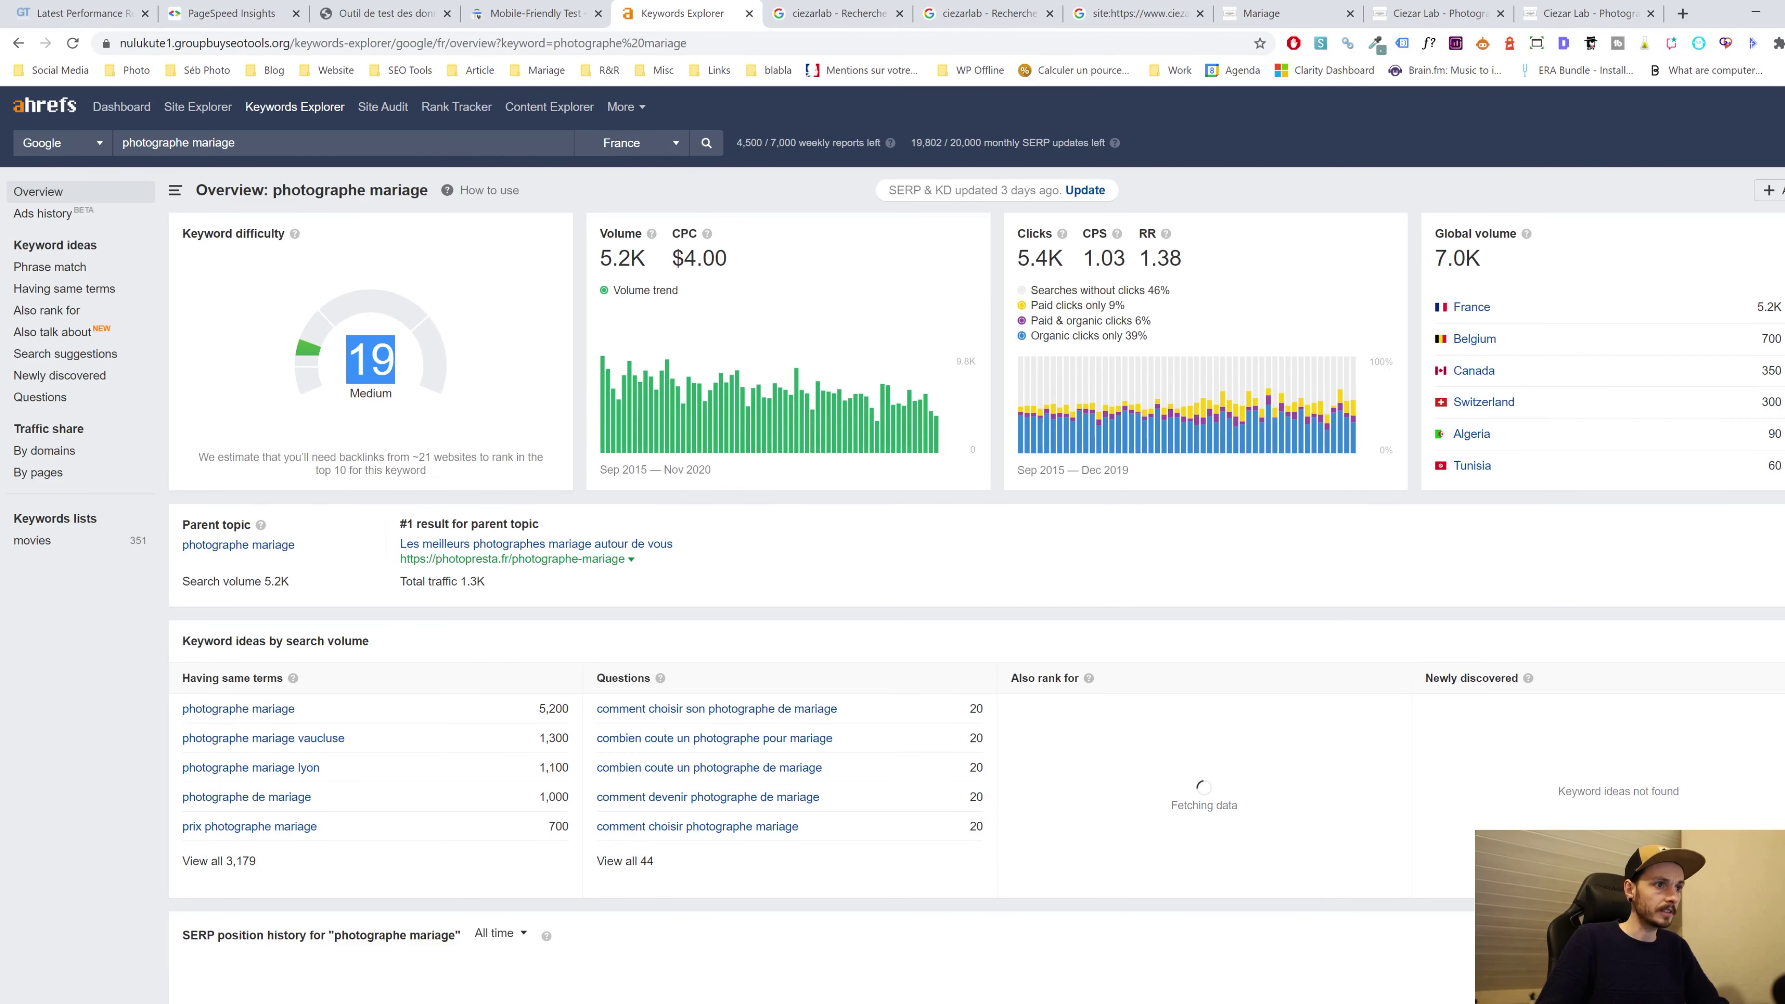
pyautogui.doubleClick(621, 258)
pyautogui.click(650, 281)
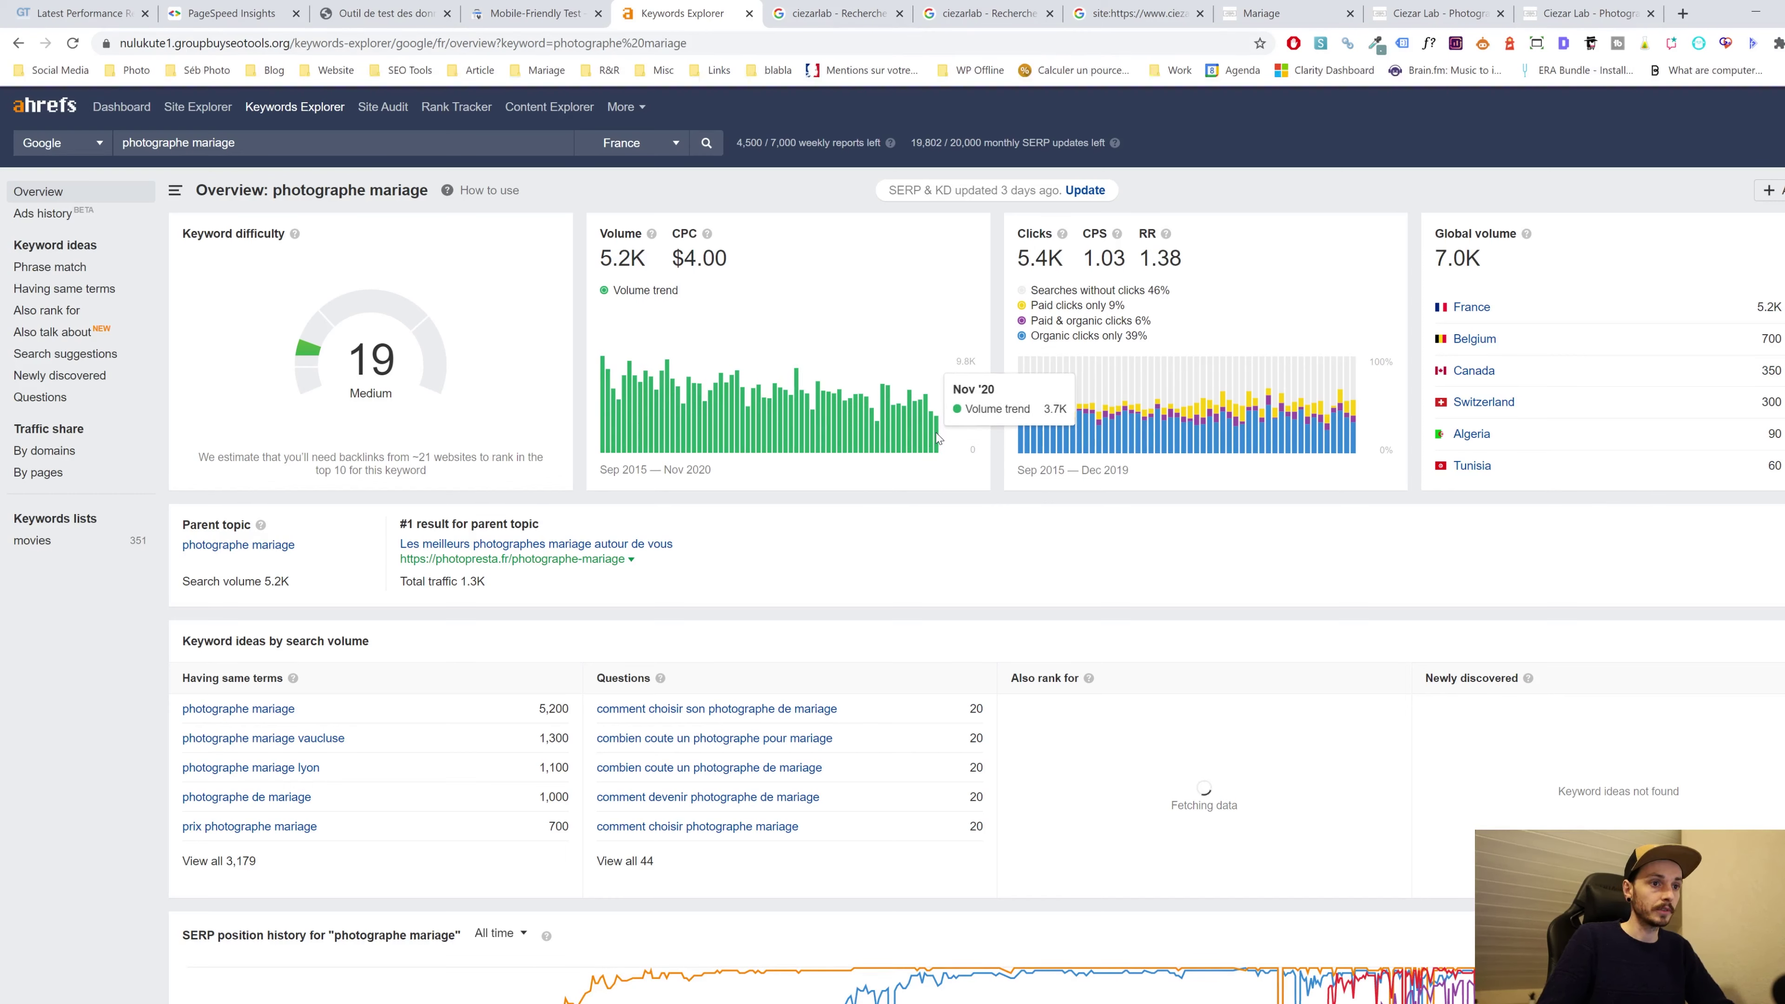
pyautogui.moveTo(639, 398)
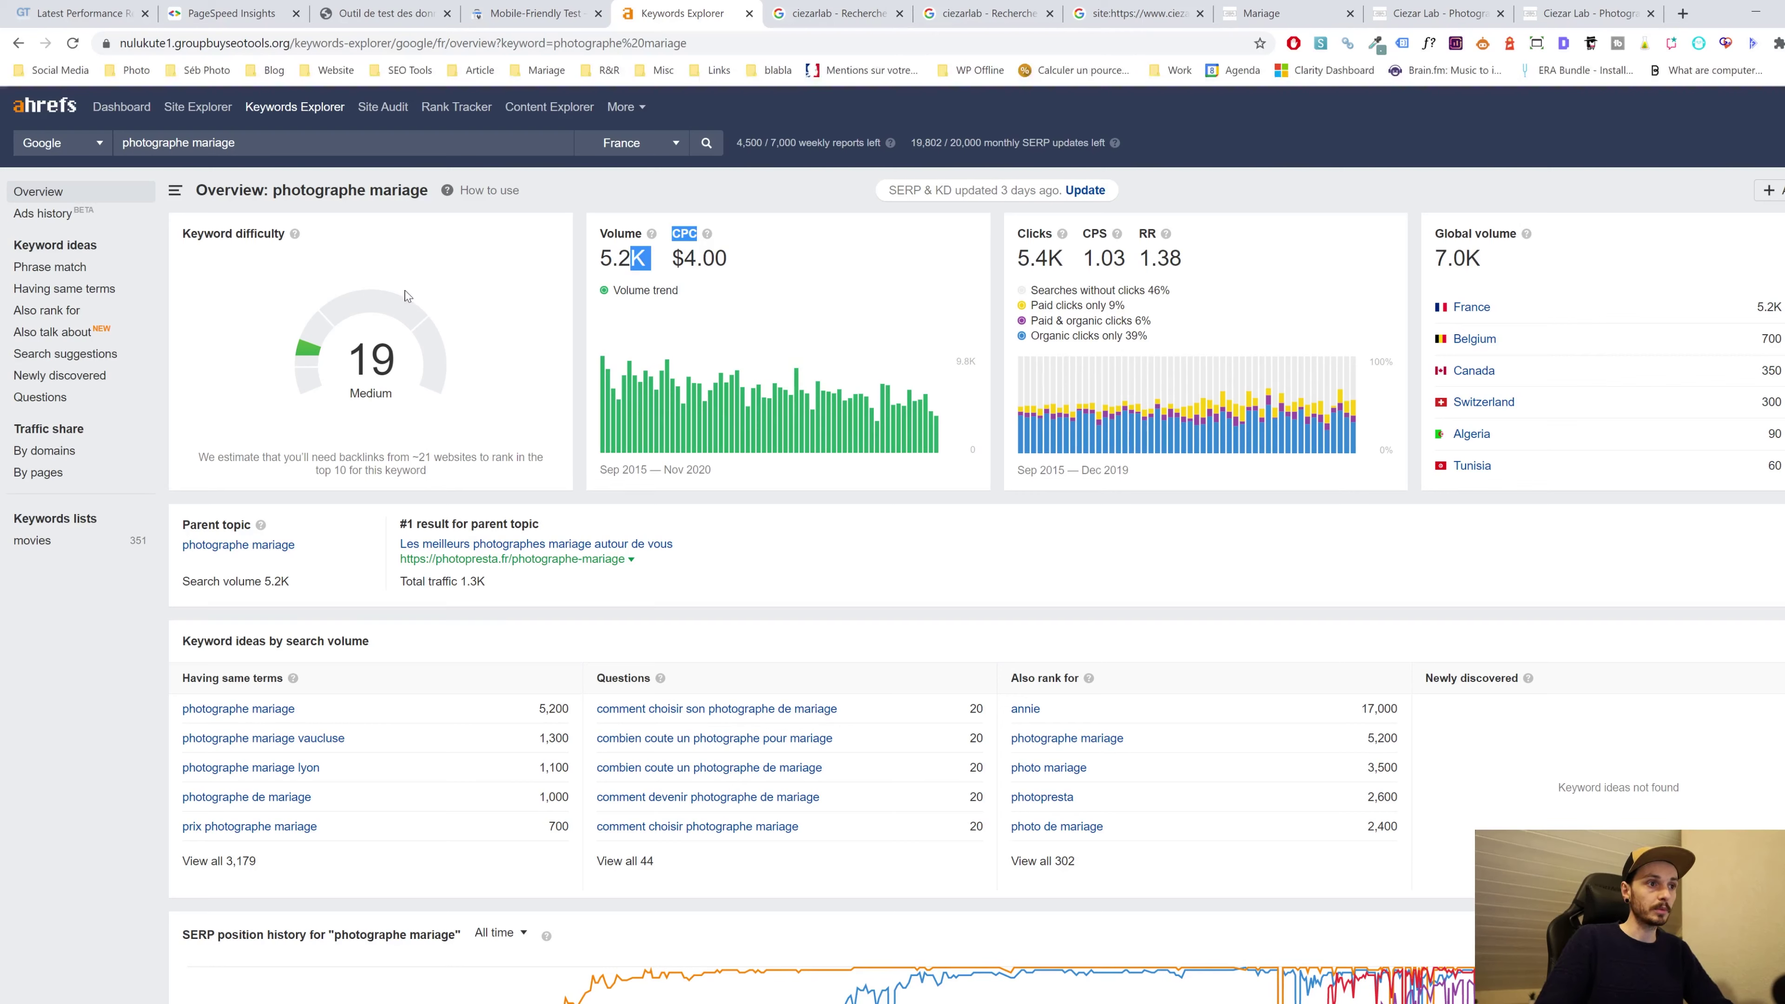
# Highlight the keyword name in the overview heading, clear it, and select the keyword difficulty score
pyautogui.moveTo(272, 189); pyautogui.dragTo(436, 191)
pyautogui.click(457, 249)
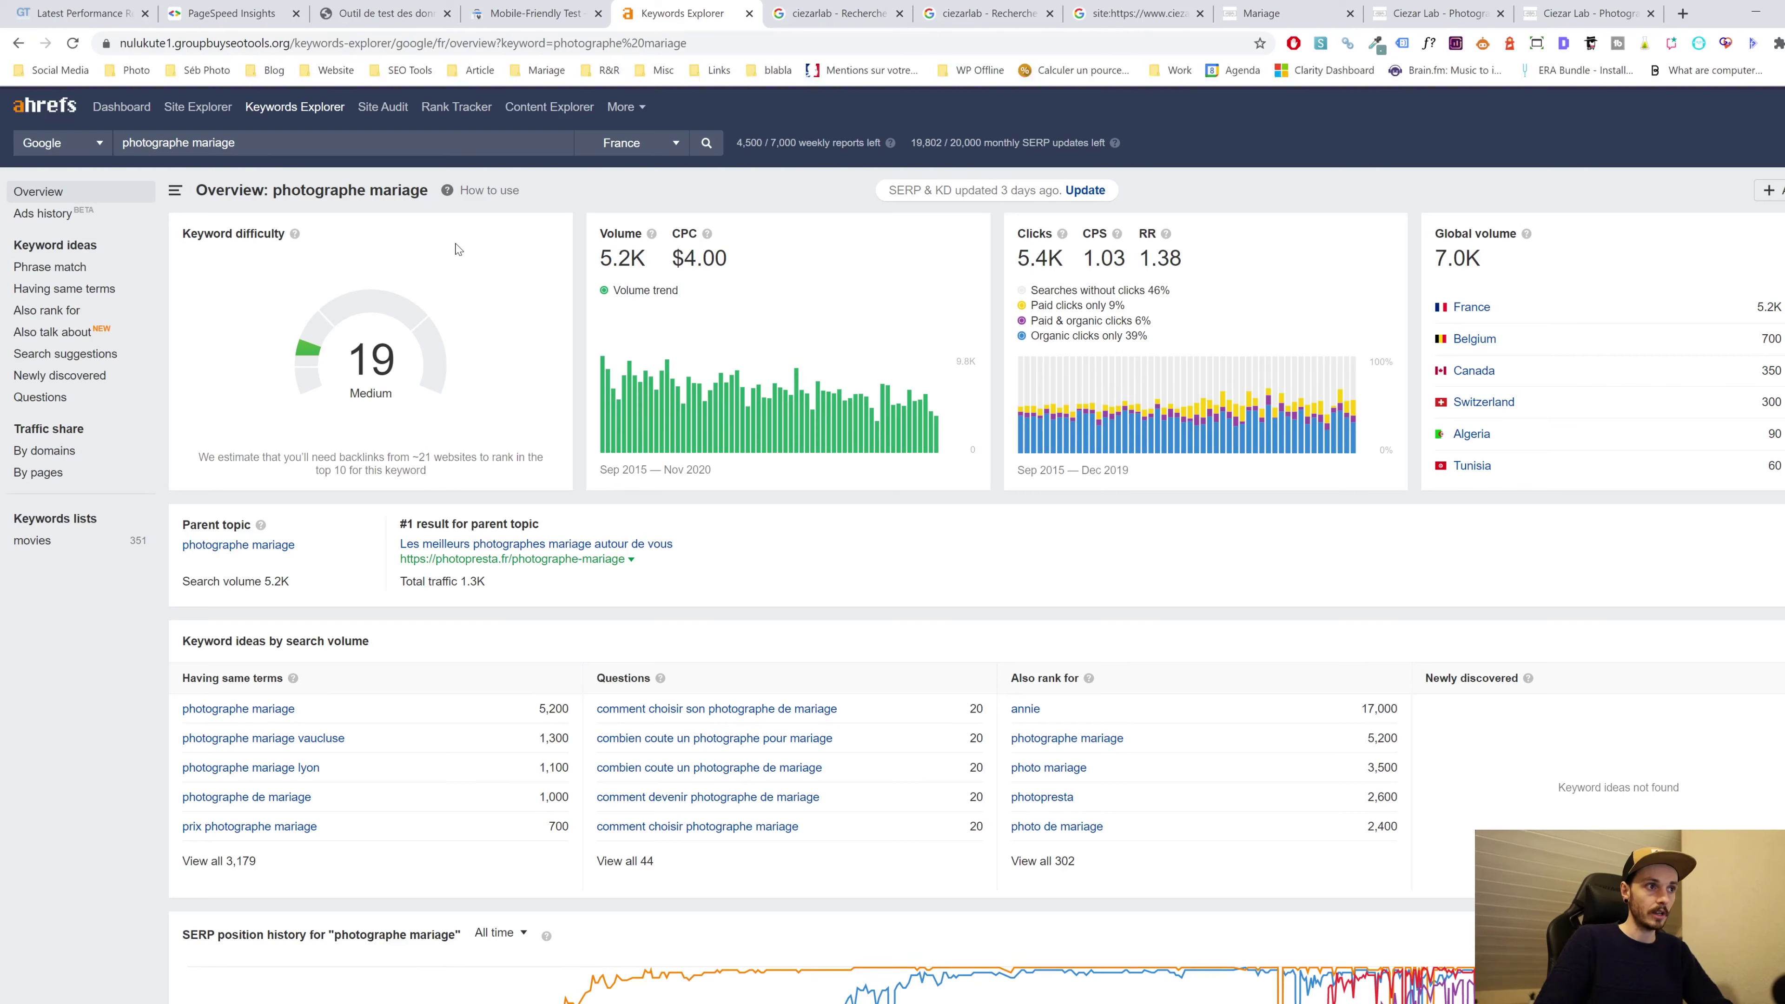
pyautogui.doubleClick(404, 362)
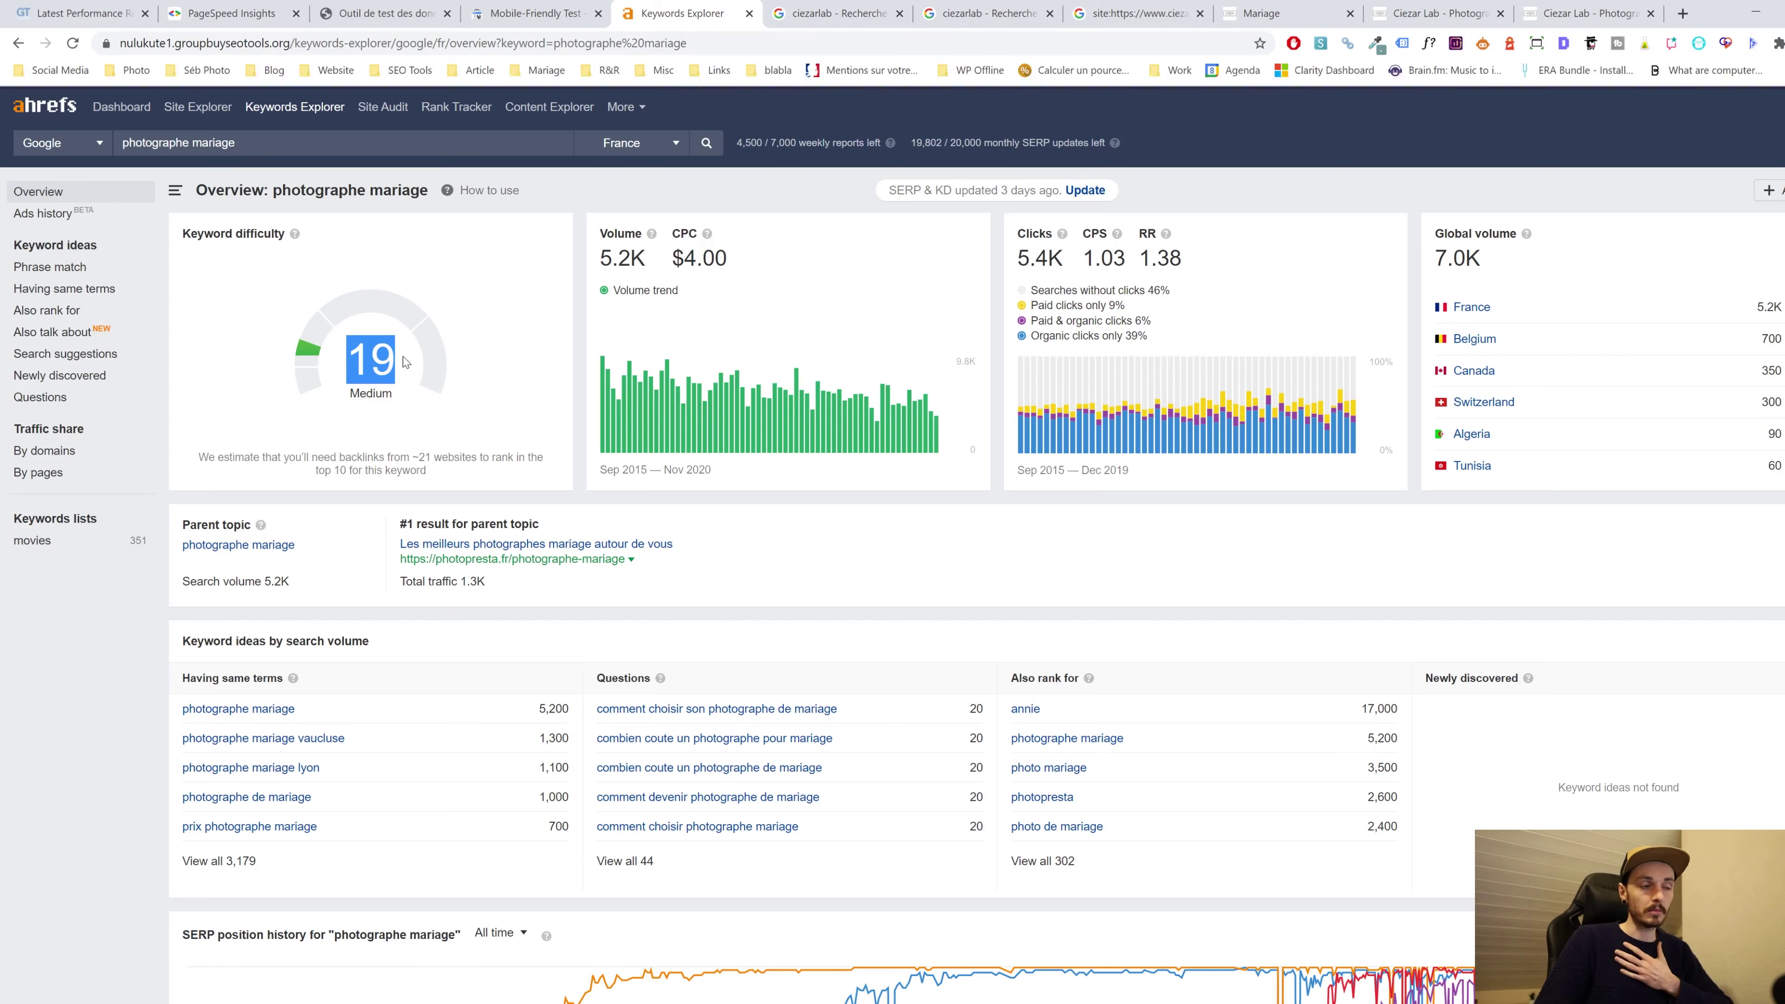
# Examine the SERP overview of sites ranking for "photographe mariage", return to the difficulty score and clear its highlight
pyautogui.scroll(-2, 706, 359)
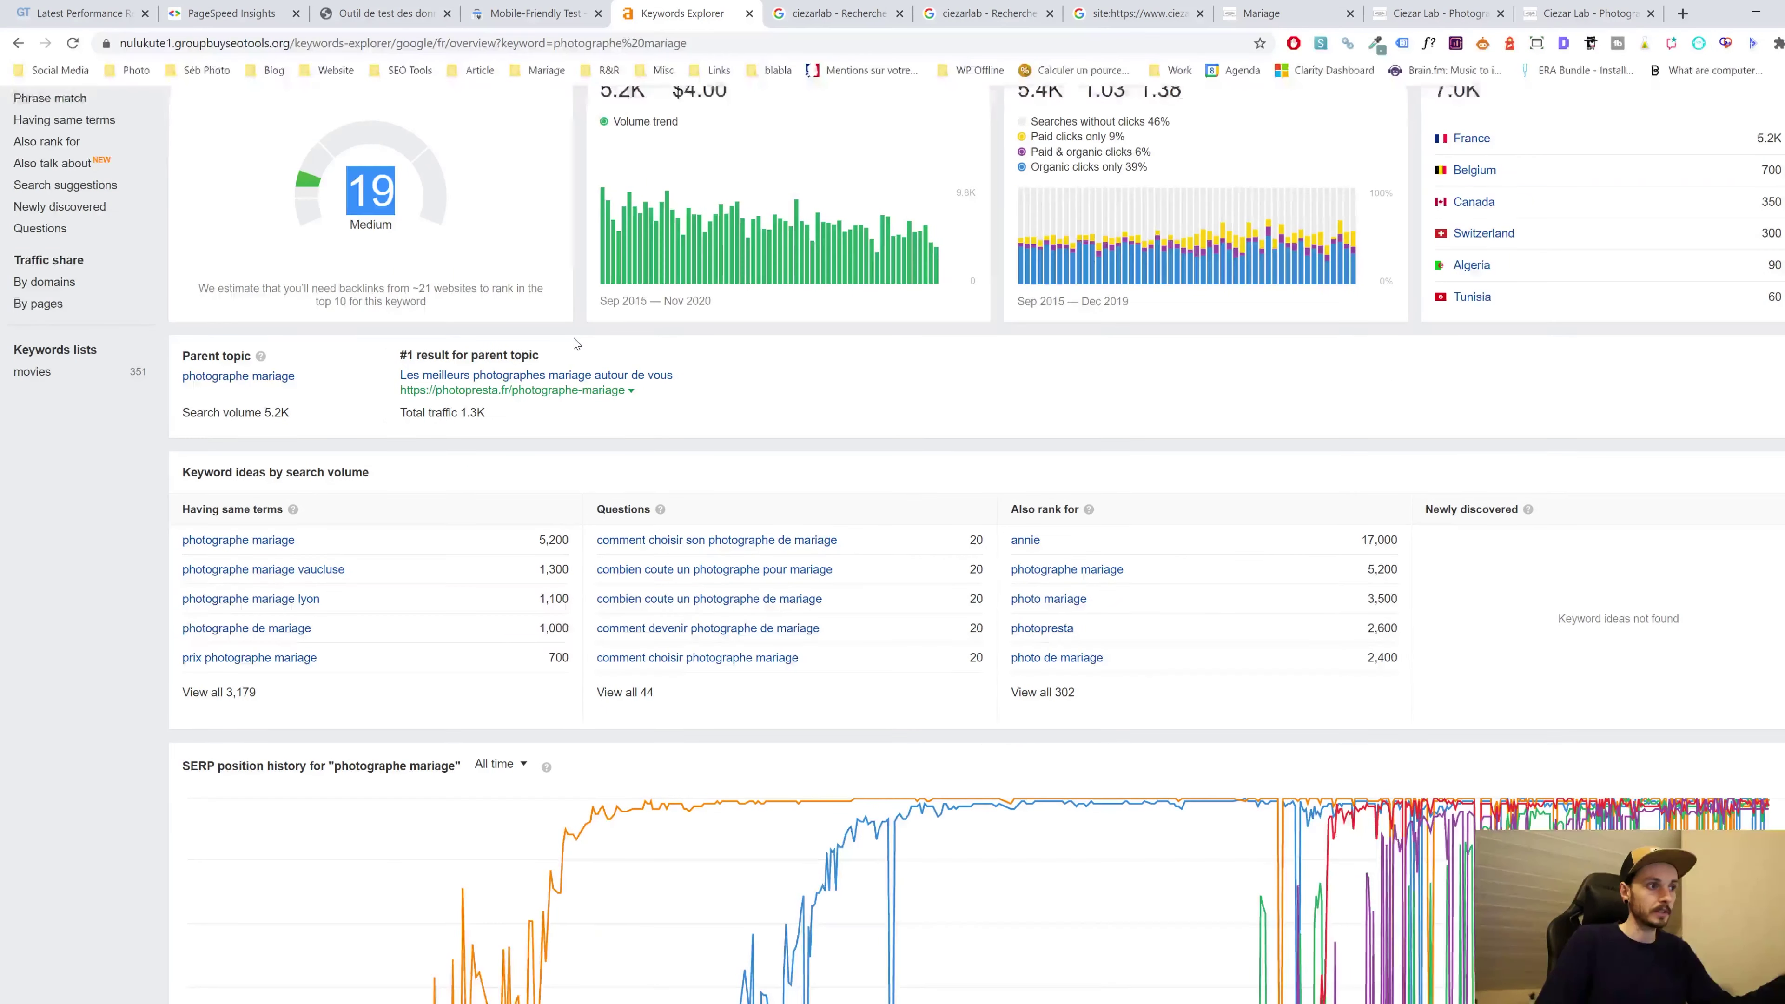
pyautogui.scroll(-7, 577, 343)
pyautogui.scroll(-3, 661, 387)
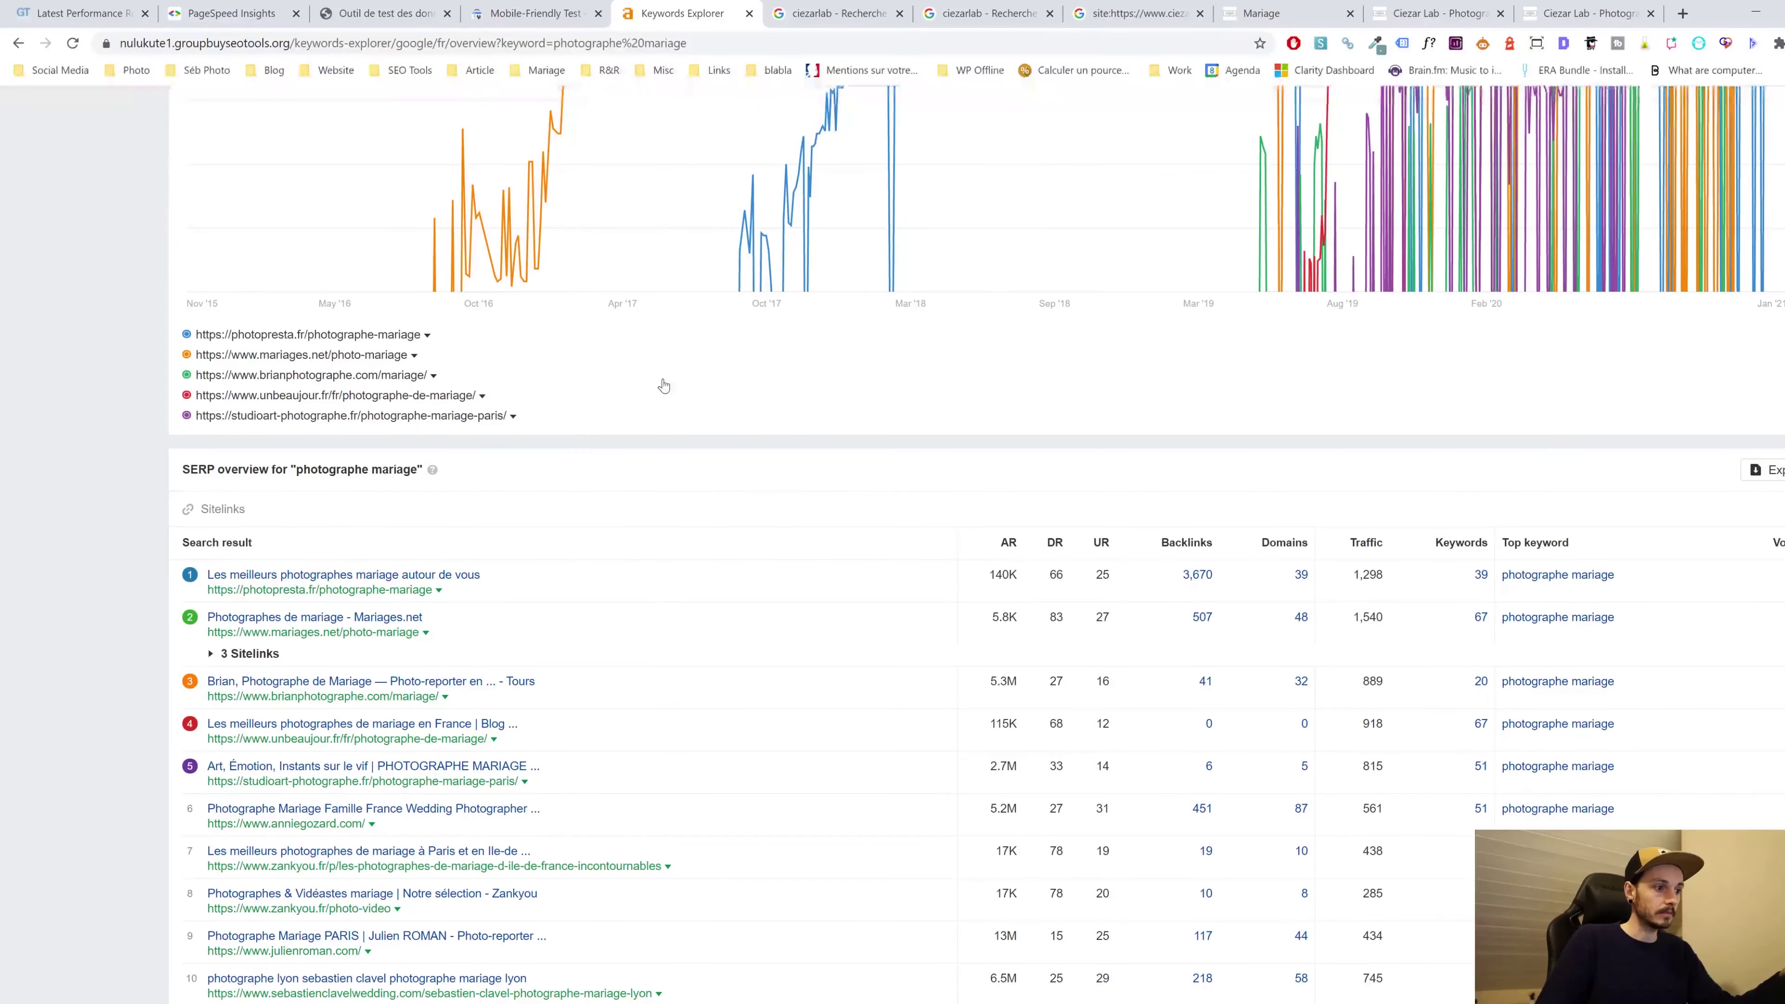
pyautogui.scroll(-1, 430, 520)
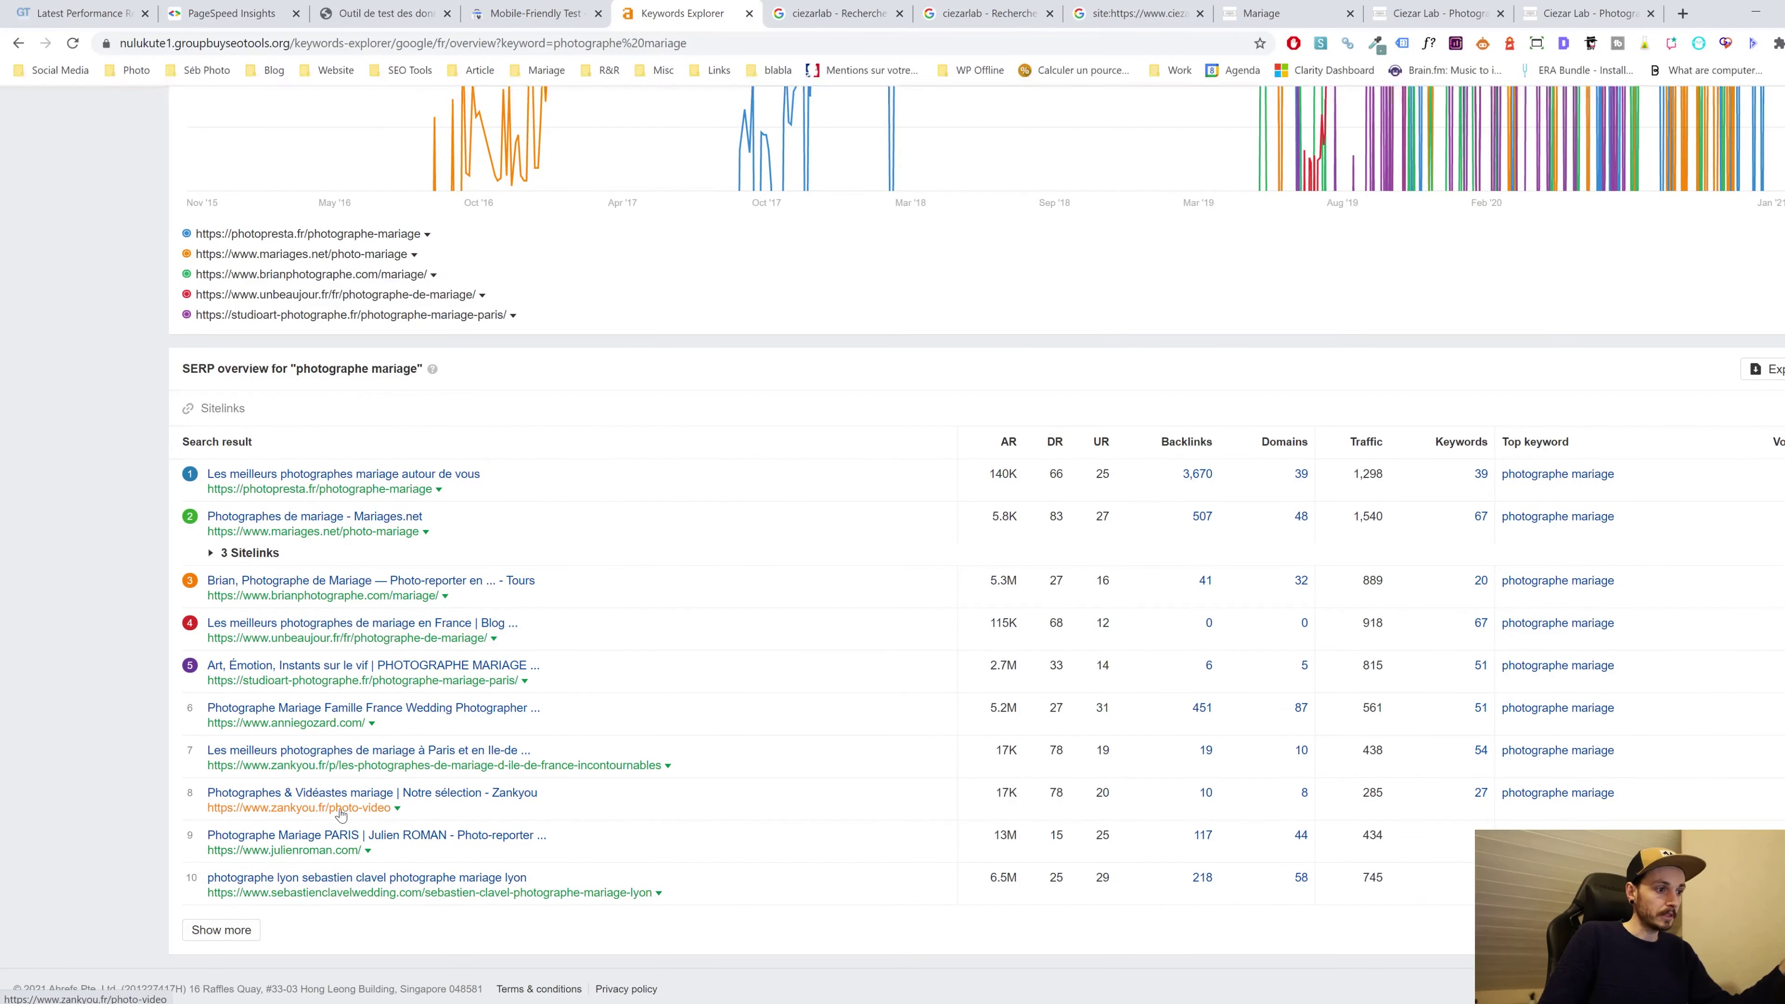
pyautogui.scroll(5, 1241, 590)
pyautogui.scroll(7, 1237, 569)
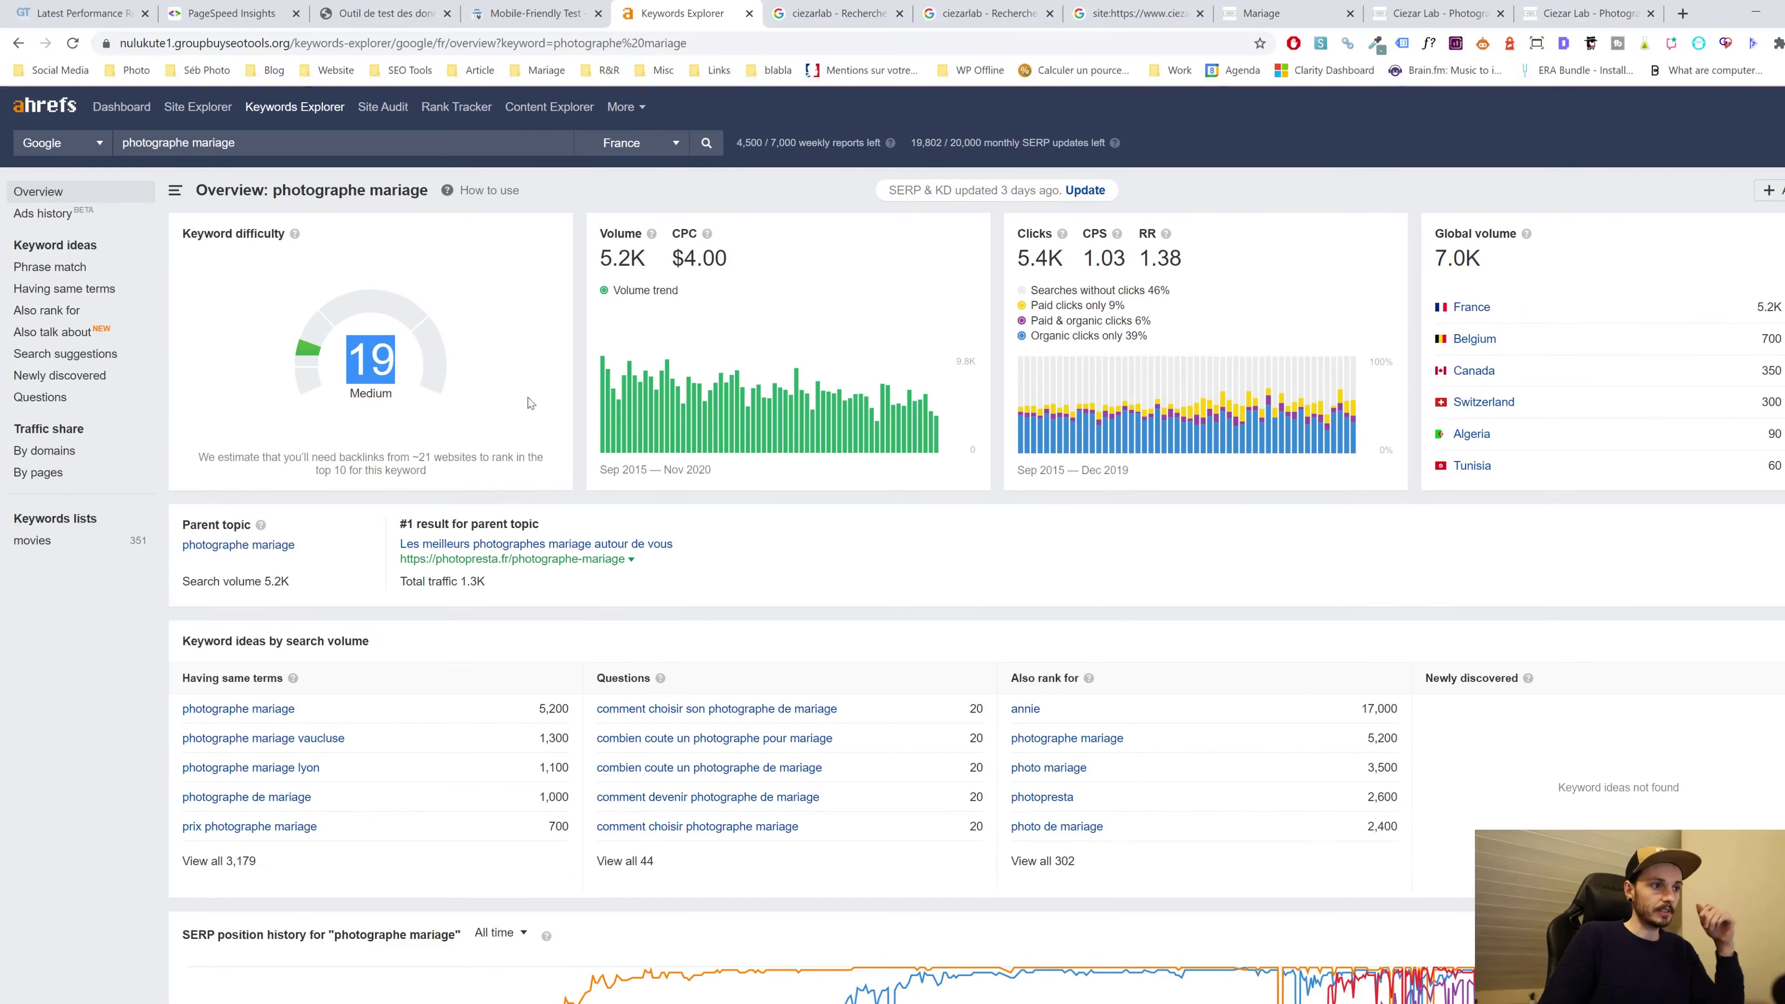
pyautogui.moveTo(422, 340)
pyautogui.mouseDown()
pyautogui.moveTo(343, 357)
pyautogui.moveTo(420, 363)
pyautogui.mouseUp()
pyautogui.click(482, 349)
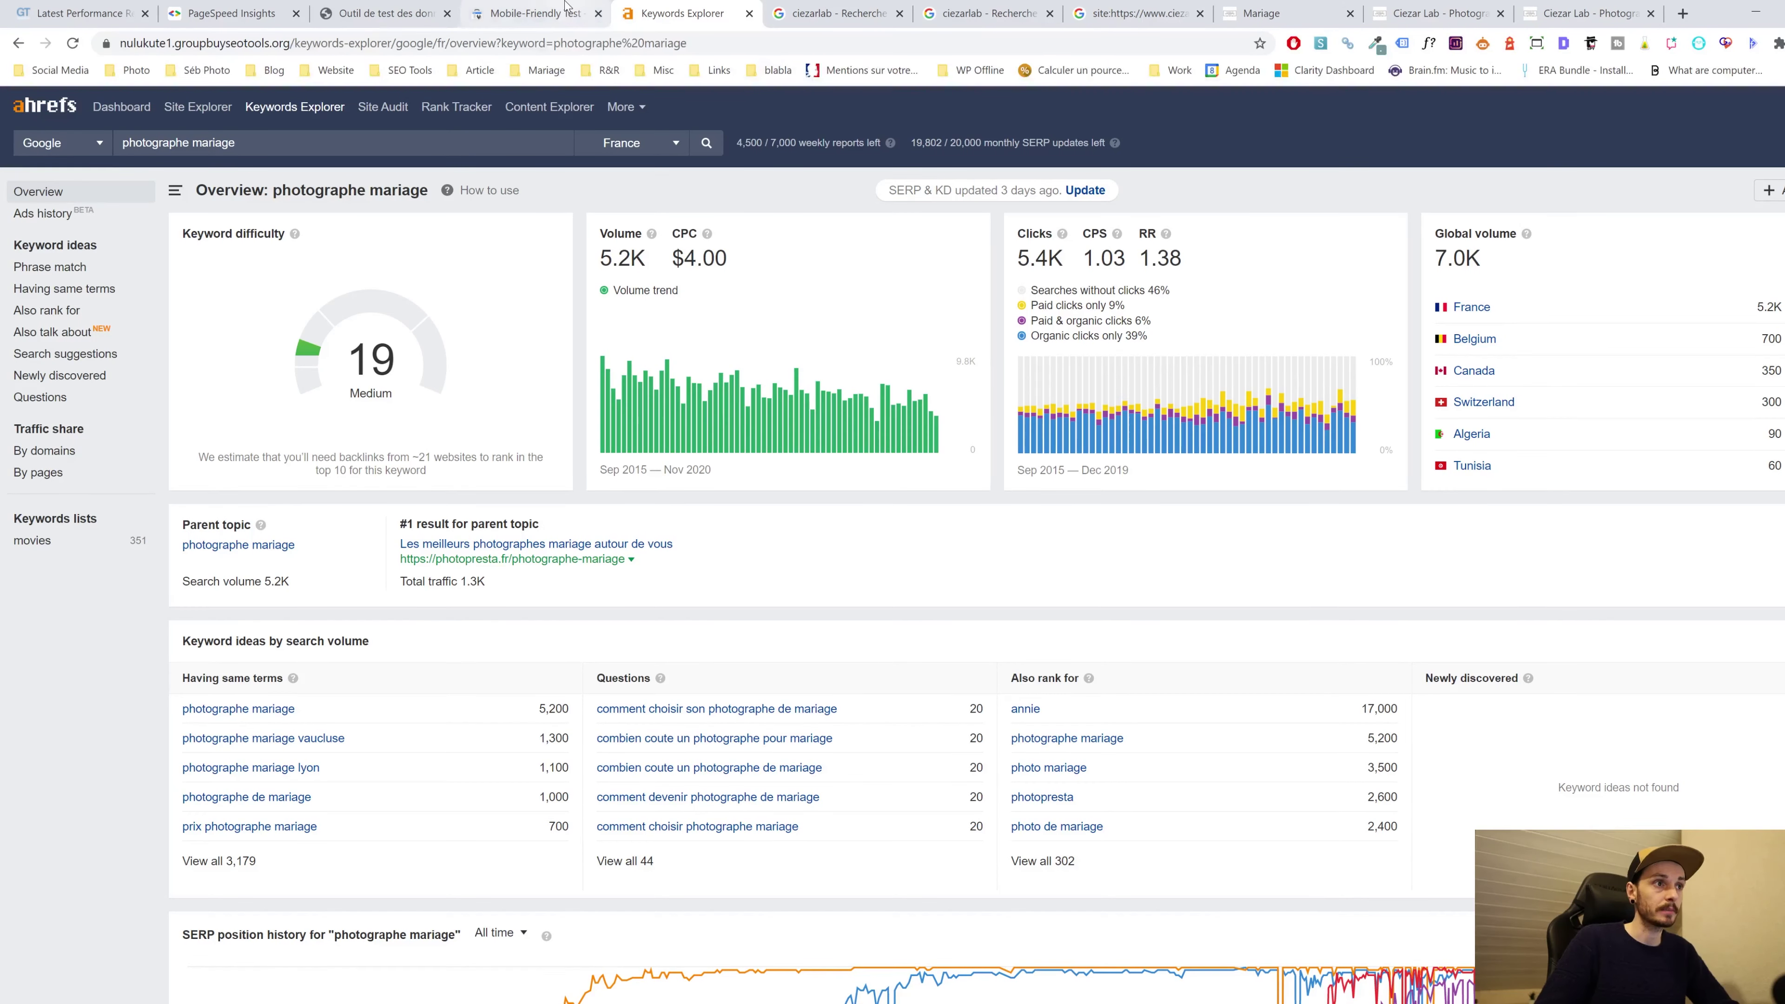
# Switch back to the photographer's website, check the Contact page, and open the A propos page down to its FAQ
pyautogui.click(534, 13)
pyautogui.click(686, 12)
pyautogui.click(827, 13)
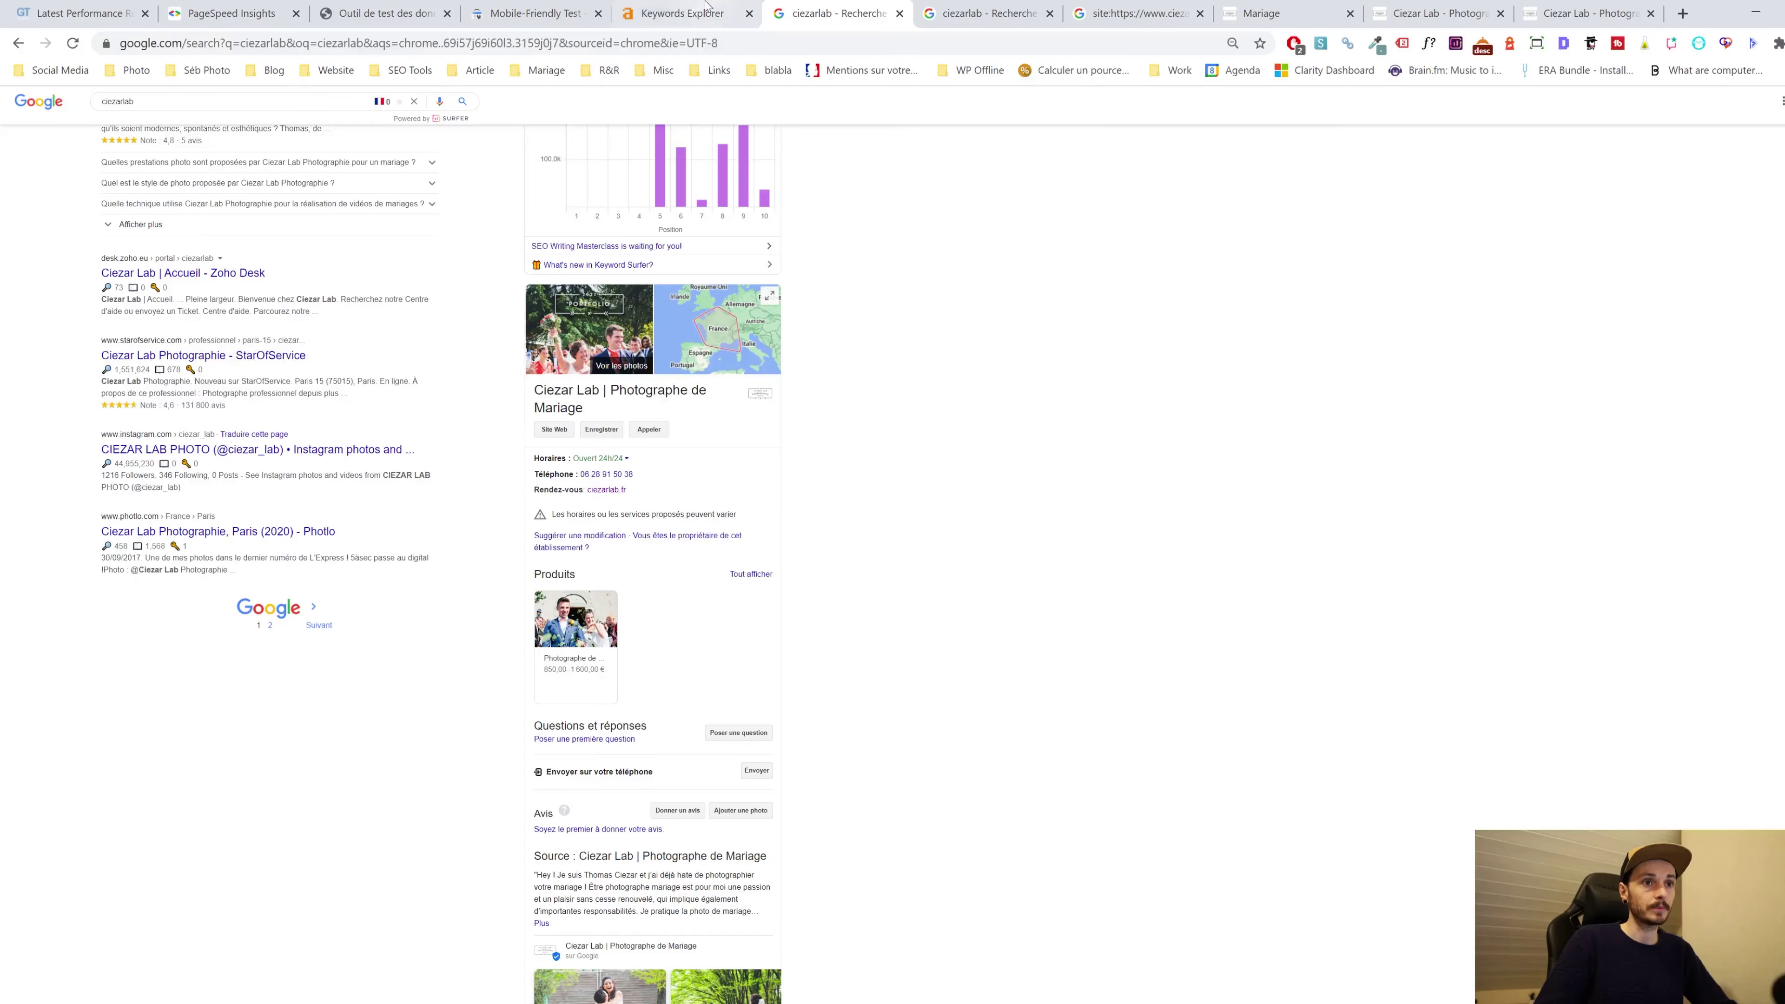
pyautogui.click(685, 12)
pyautogui.click(1331, 11)
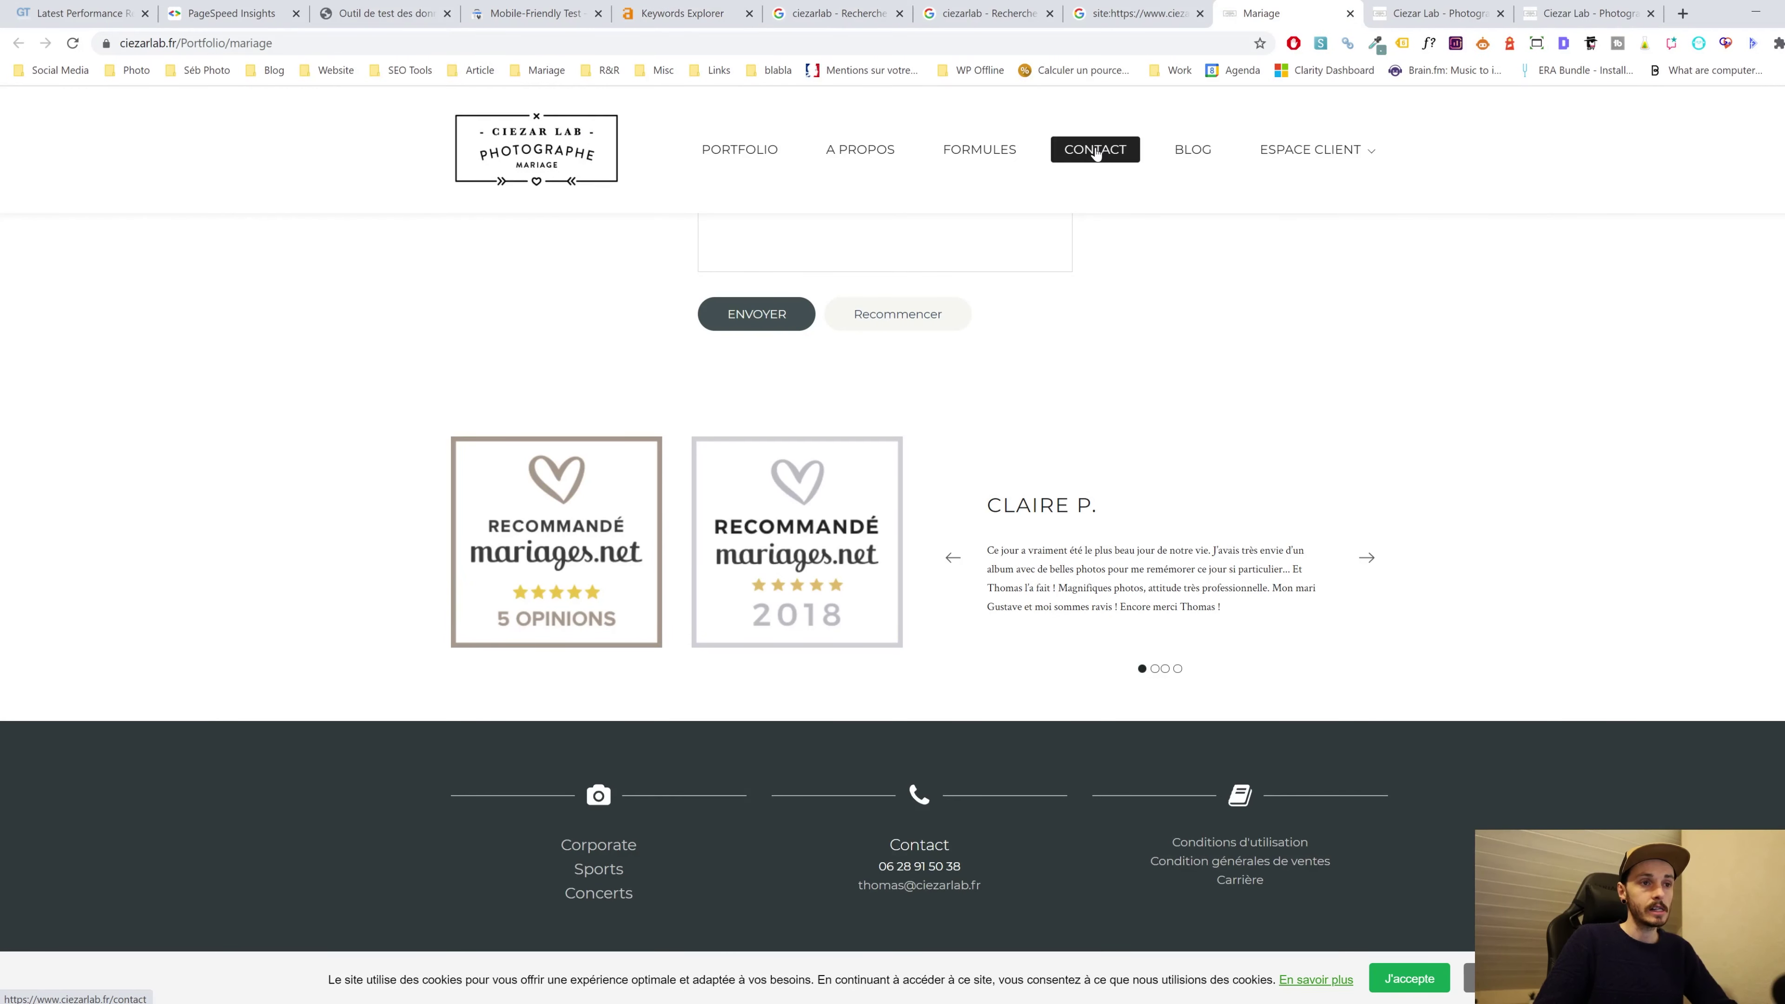
pyautogui.click(1096, 151)
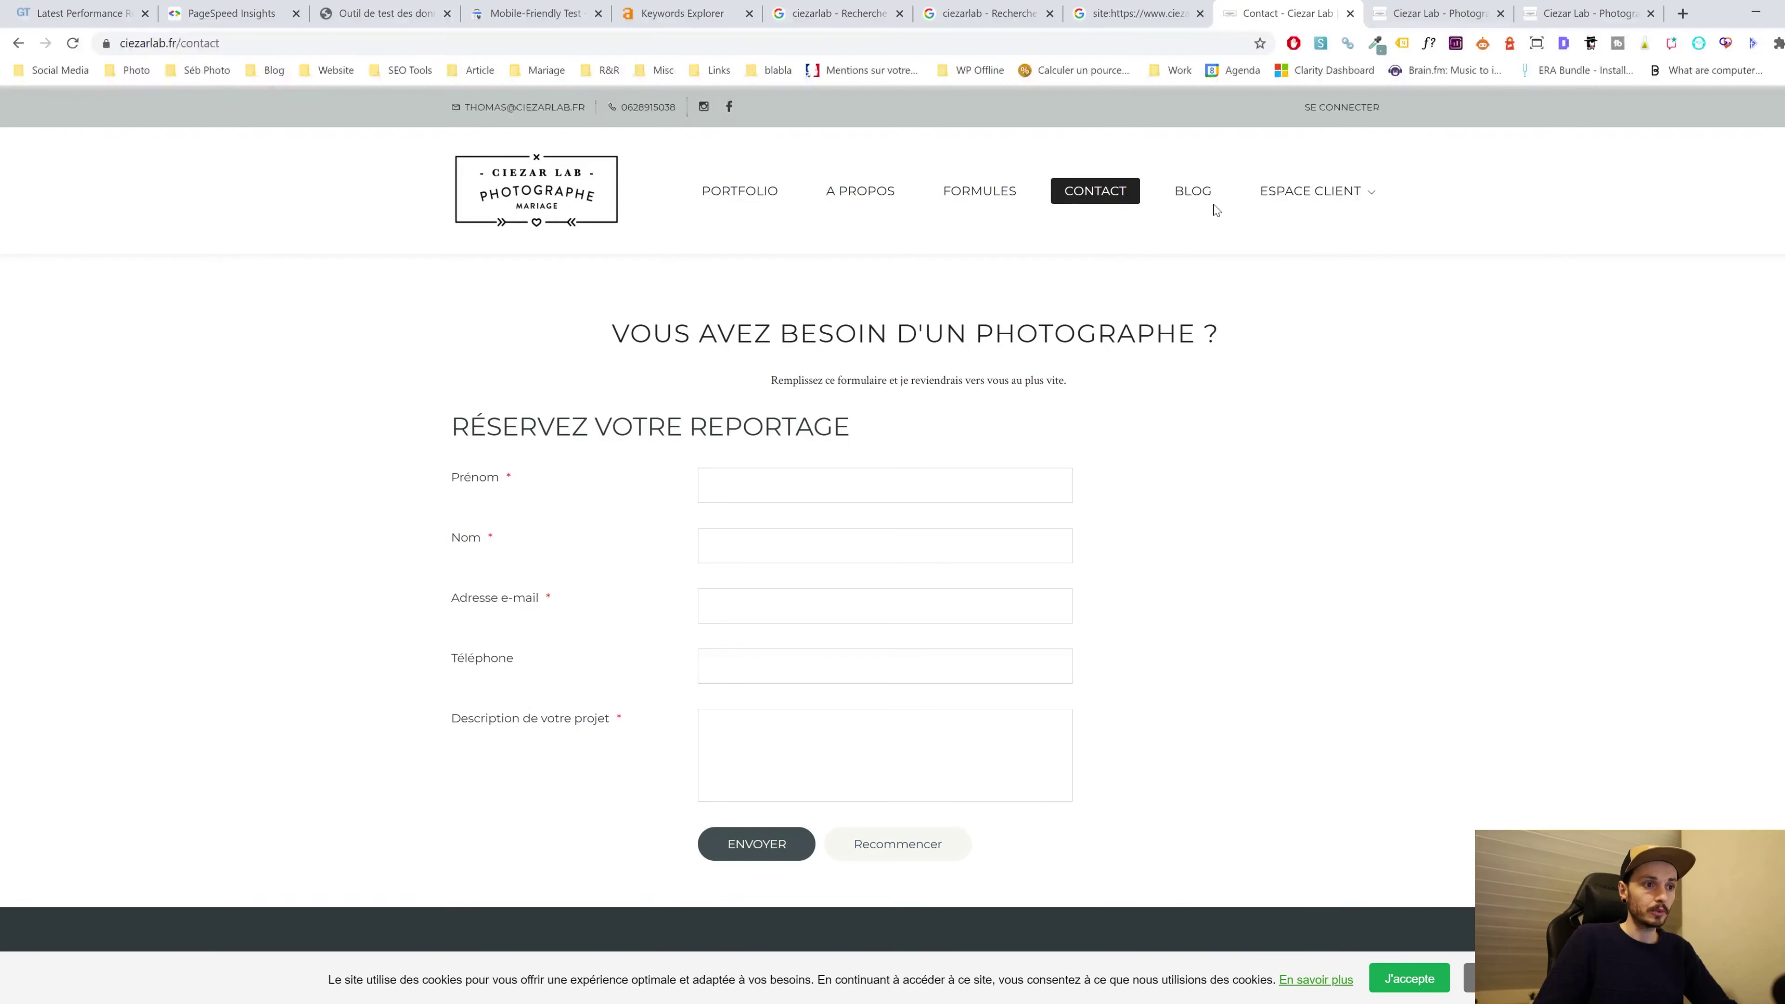
pyautogui.click(869, 187)
pyautogui.scroll(-15, 1024, 406)
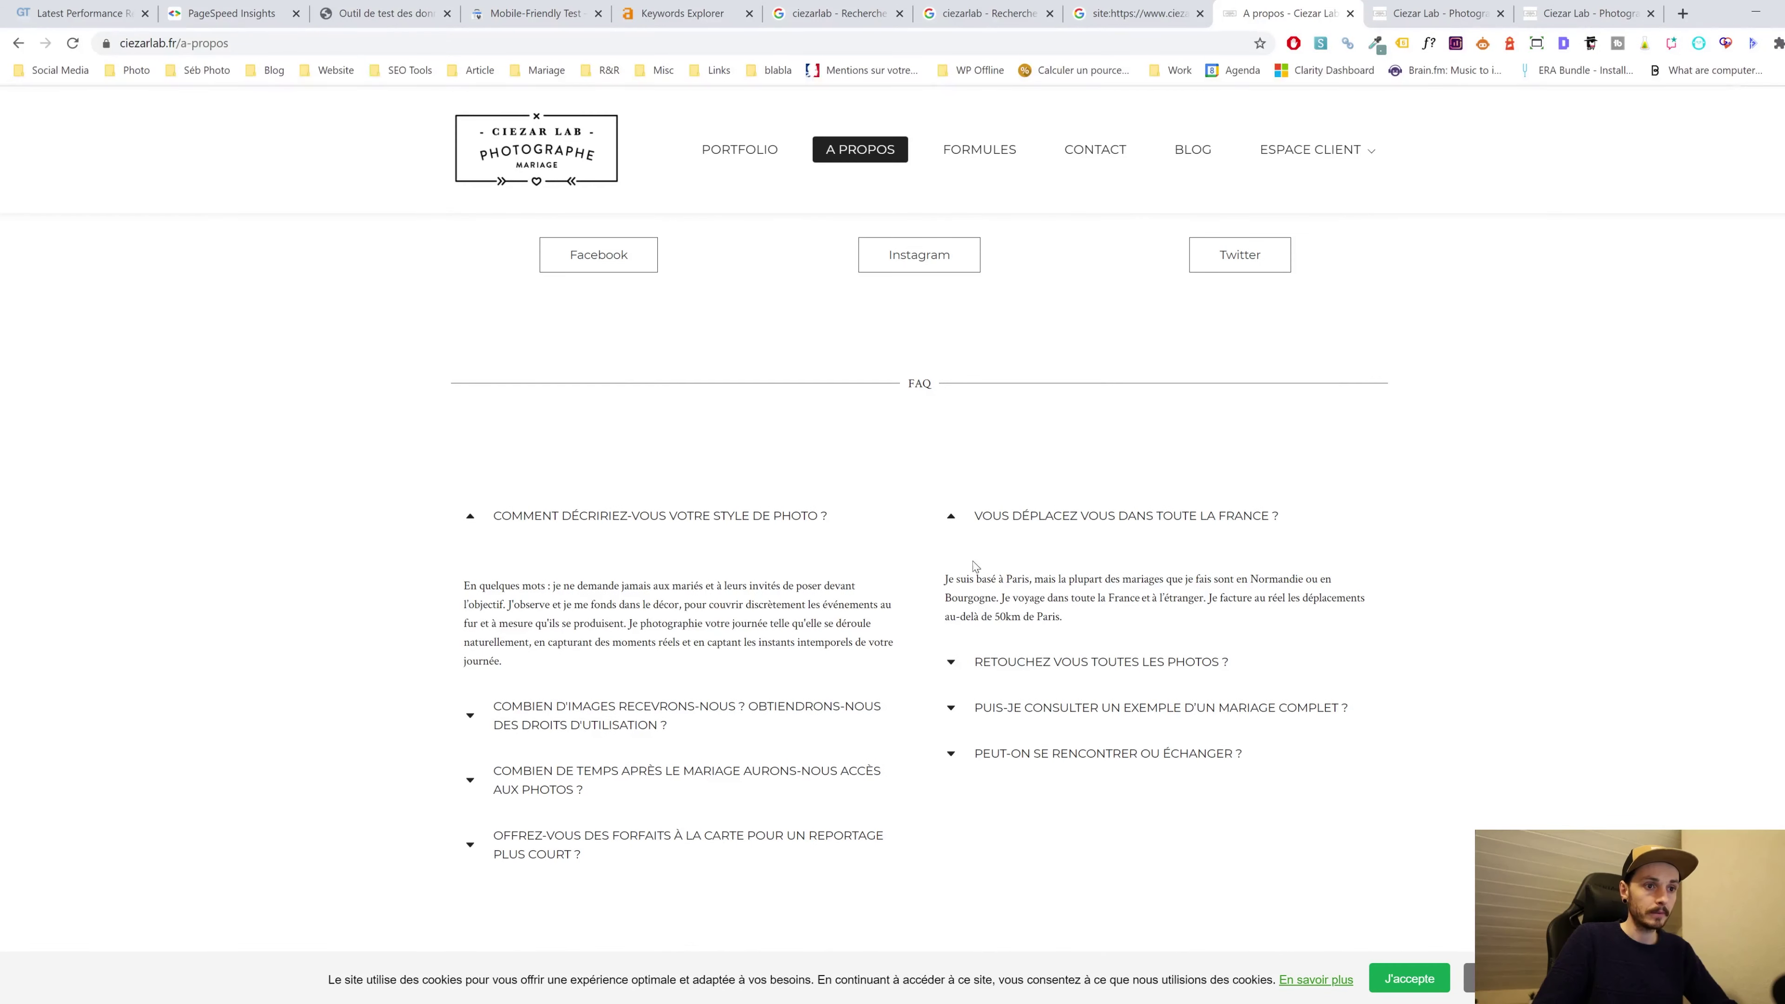
# Highlight the region wording in the FAQ answer about travelling throughout France and copy the word "Normandie"
pyautogui.moveTo(1068, 579); pyautogui.dragTo(1280, 584)
pyautogui.click(1091, 619)
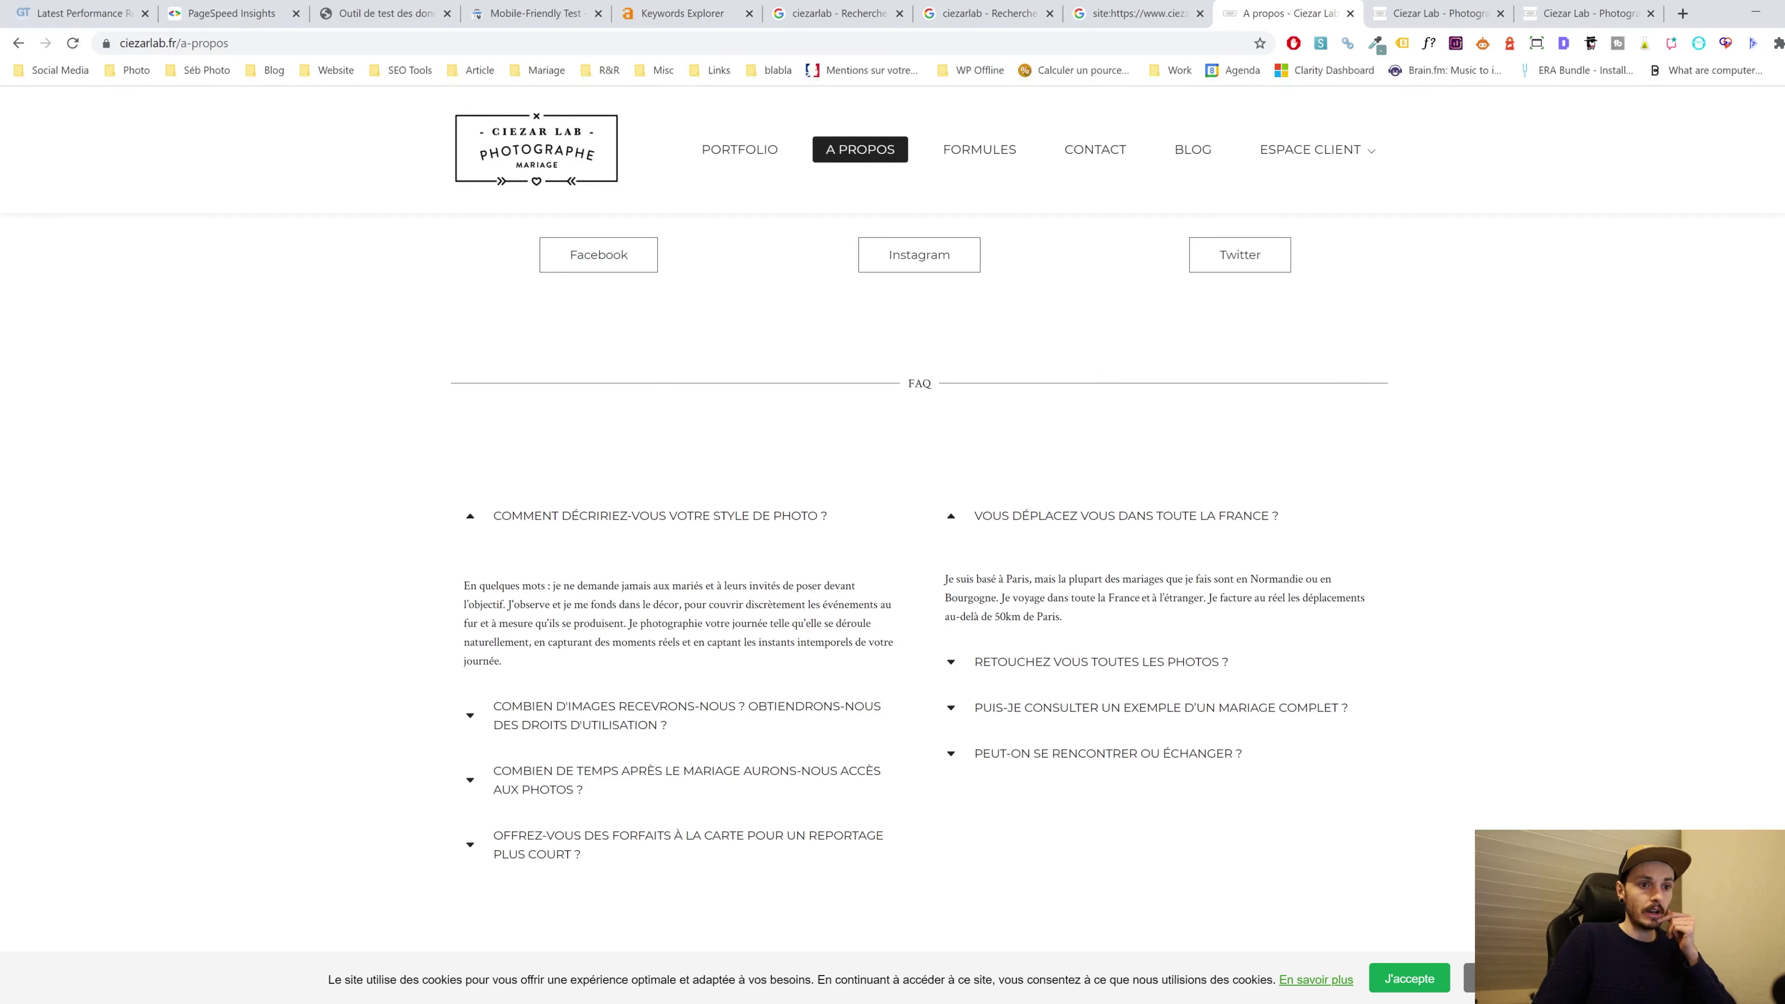
pyautogui.moveTo(1249, 579)
pyautogui.mouseDown()
pyautogui.moveTo(1303, 579)
pyautogui.moveTo(1250, 579)
pyautogui.mouseUp()
pyautogui.hotkey('ctrl', 'c')
pyautogui.click(1303, 578)
pyautogui.click(1248, 579)
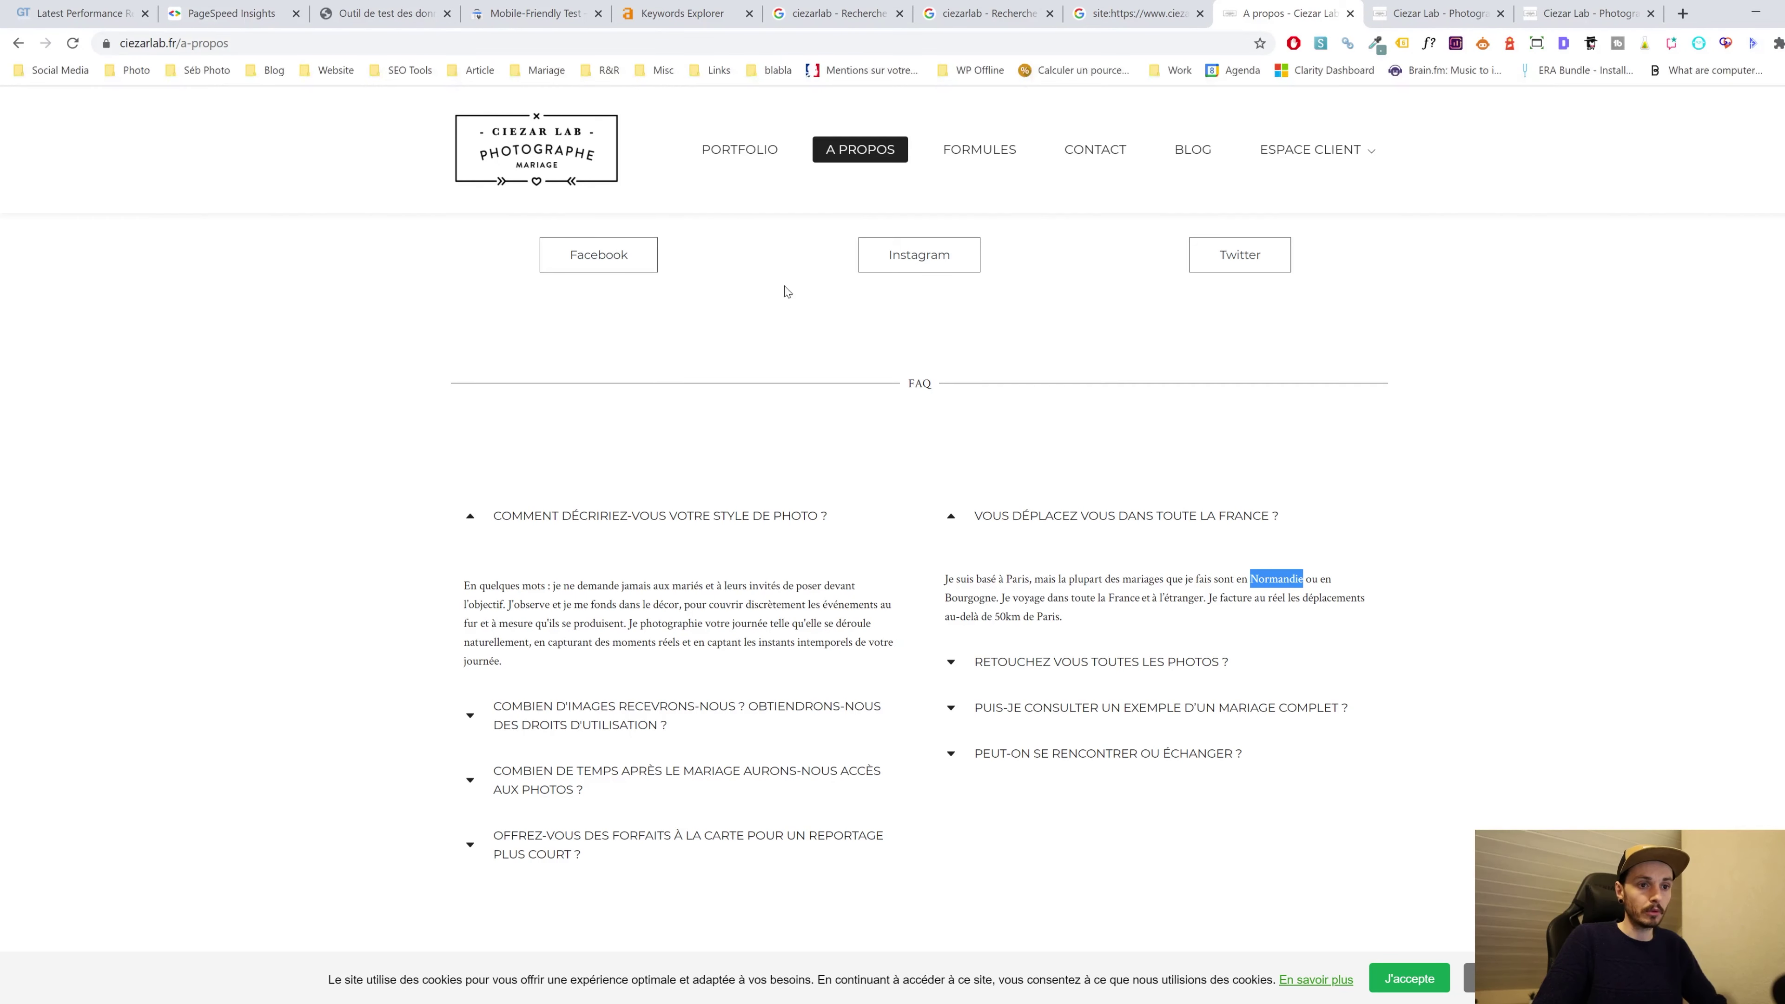
# Switch to Ahrefs Keywords Explorer and look up the keyword "photographe mariage normandie" for France
pyautogui.click(678, 12)
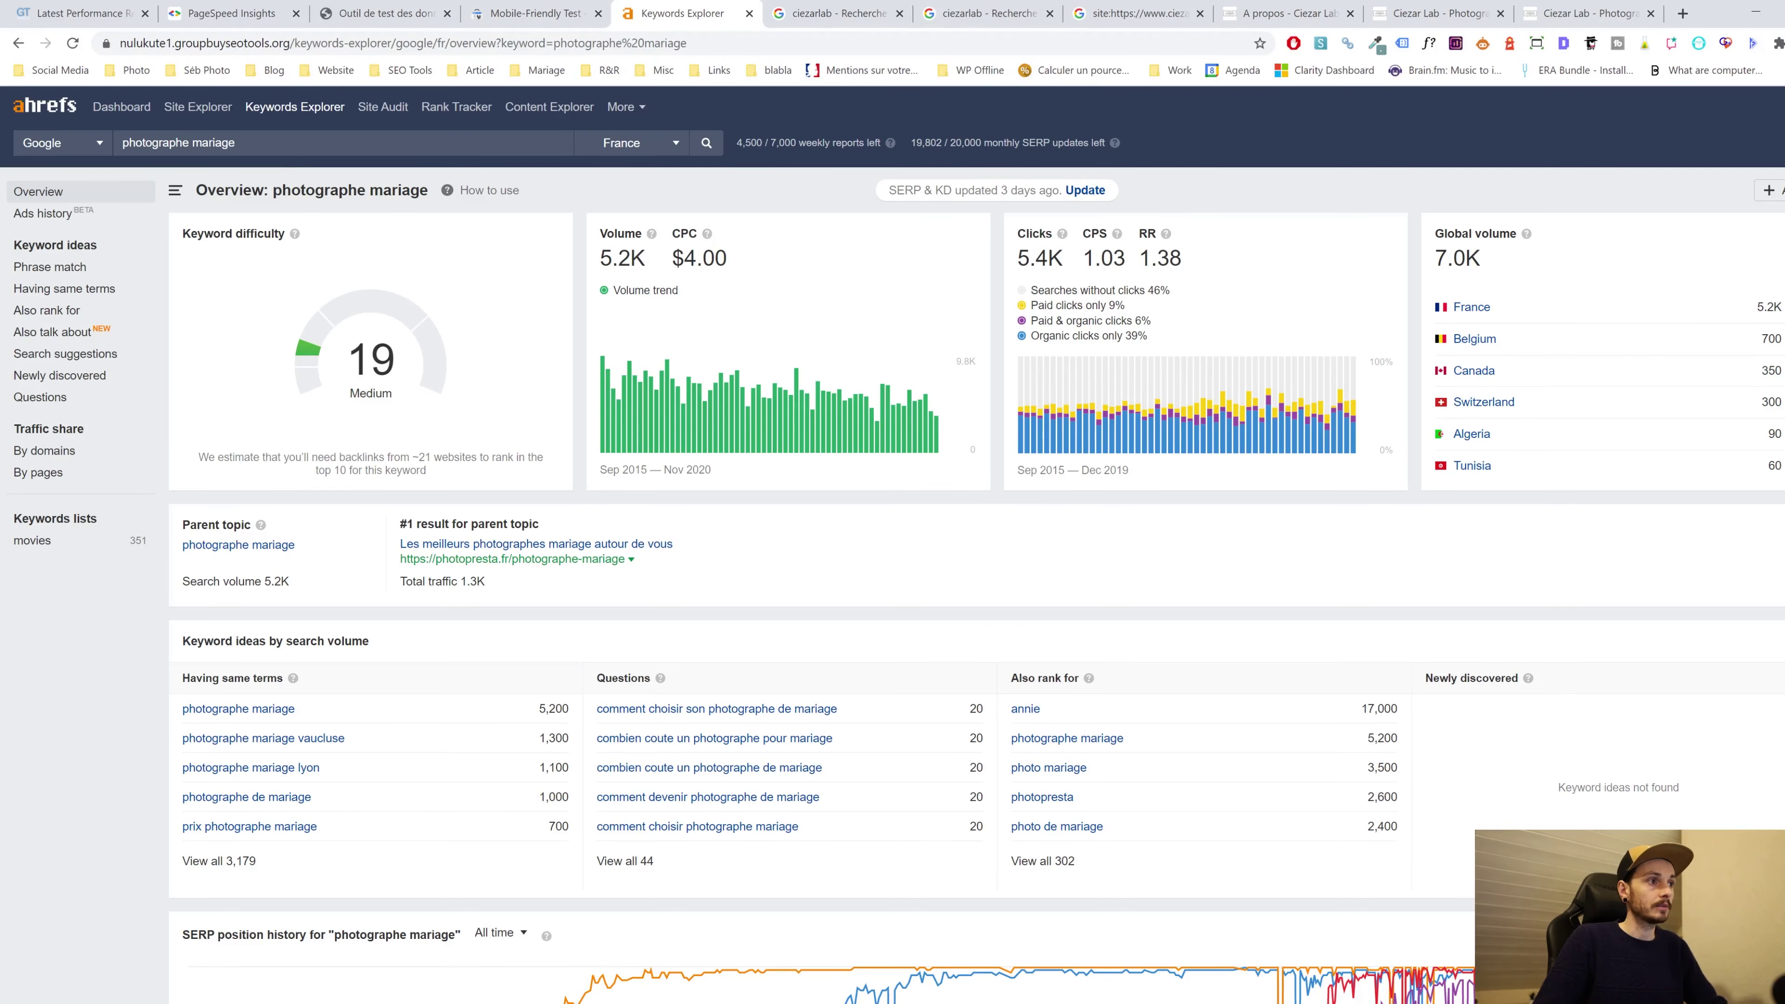
pyautogui.hotkey('ctrl', 'v')
pyautogui.press('Return')
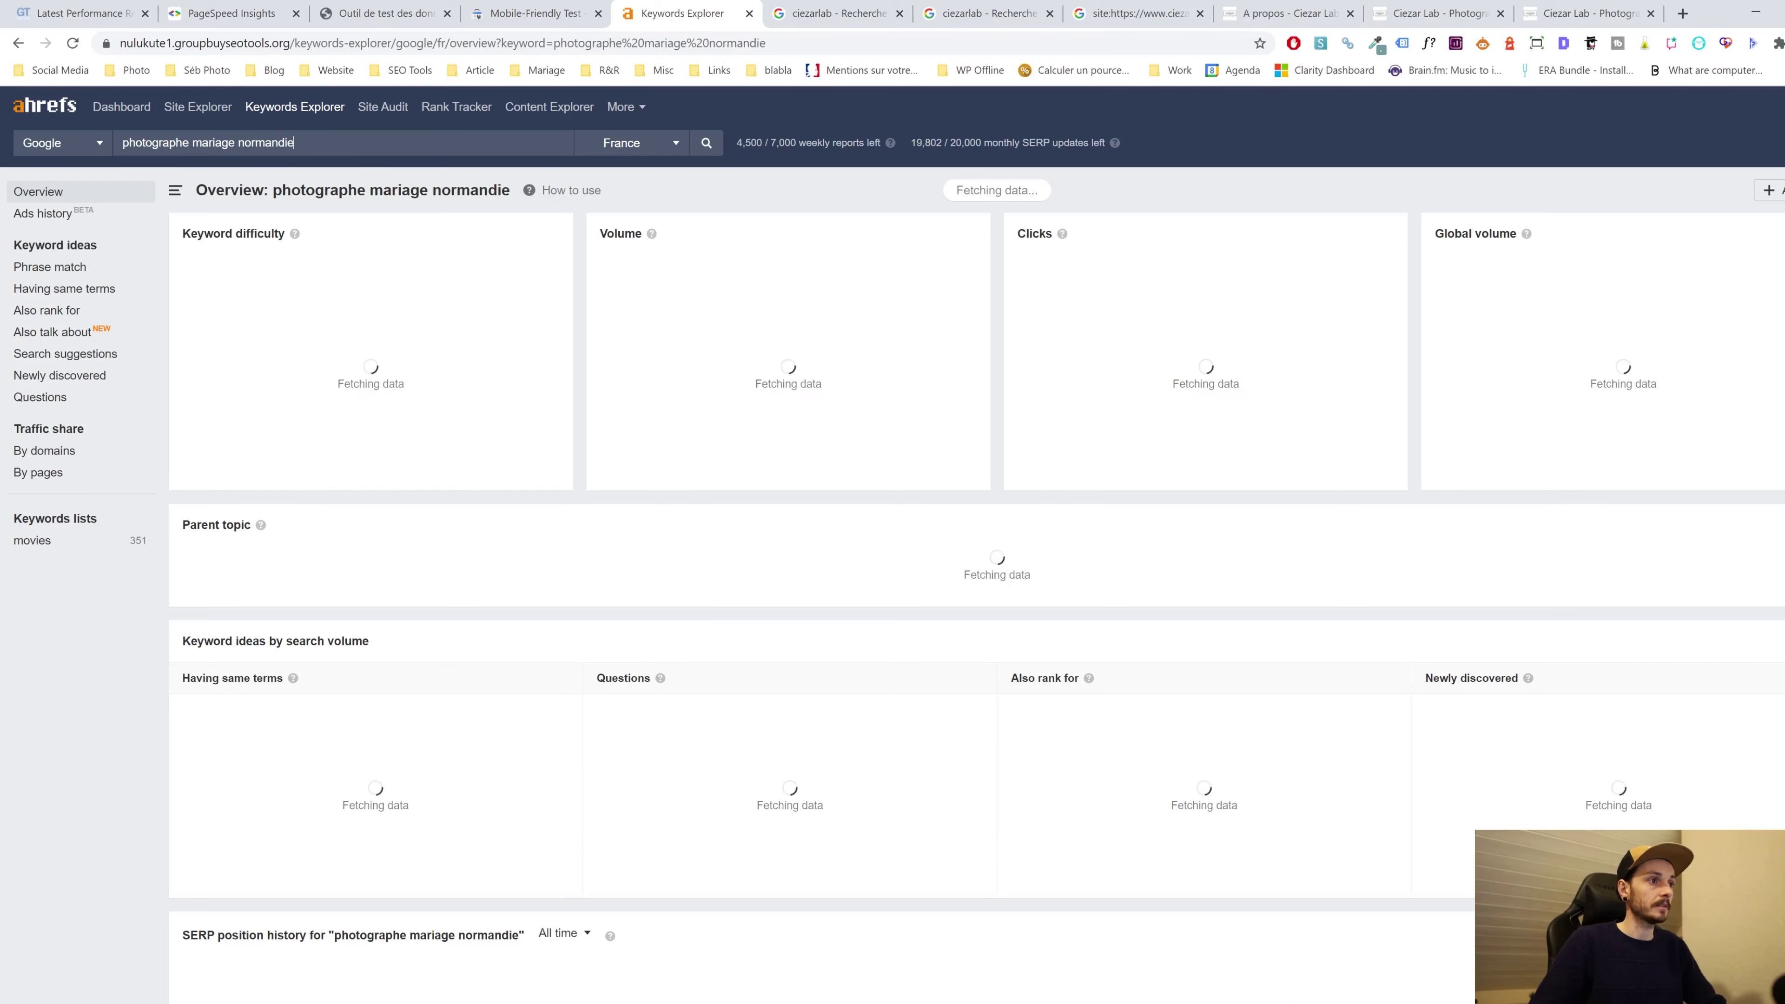
# Examine the search volume, keyword difficulty, keyword ideas and SERP position history for "photographe mariage normandie"
pyautogui.moveTo(665, 271); pyautogui.dragTo(501, 291)
pyautogui.scroll(-5, 424, 329)
pyautogui.scroll(5, 307, 279)
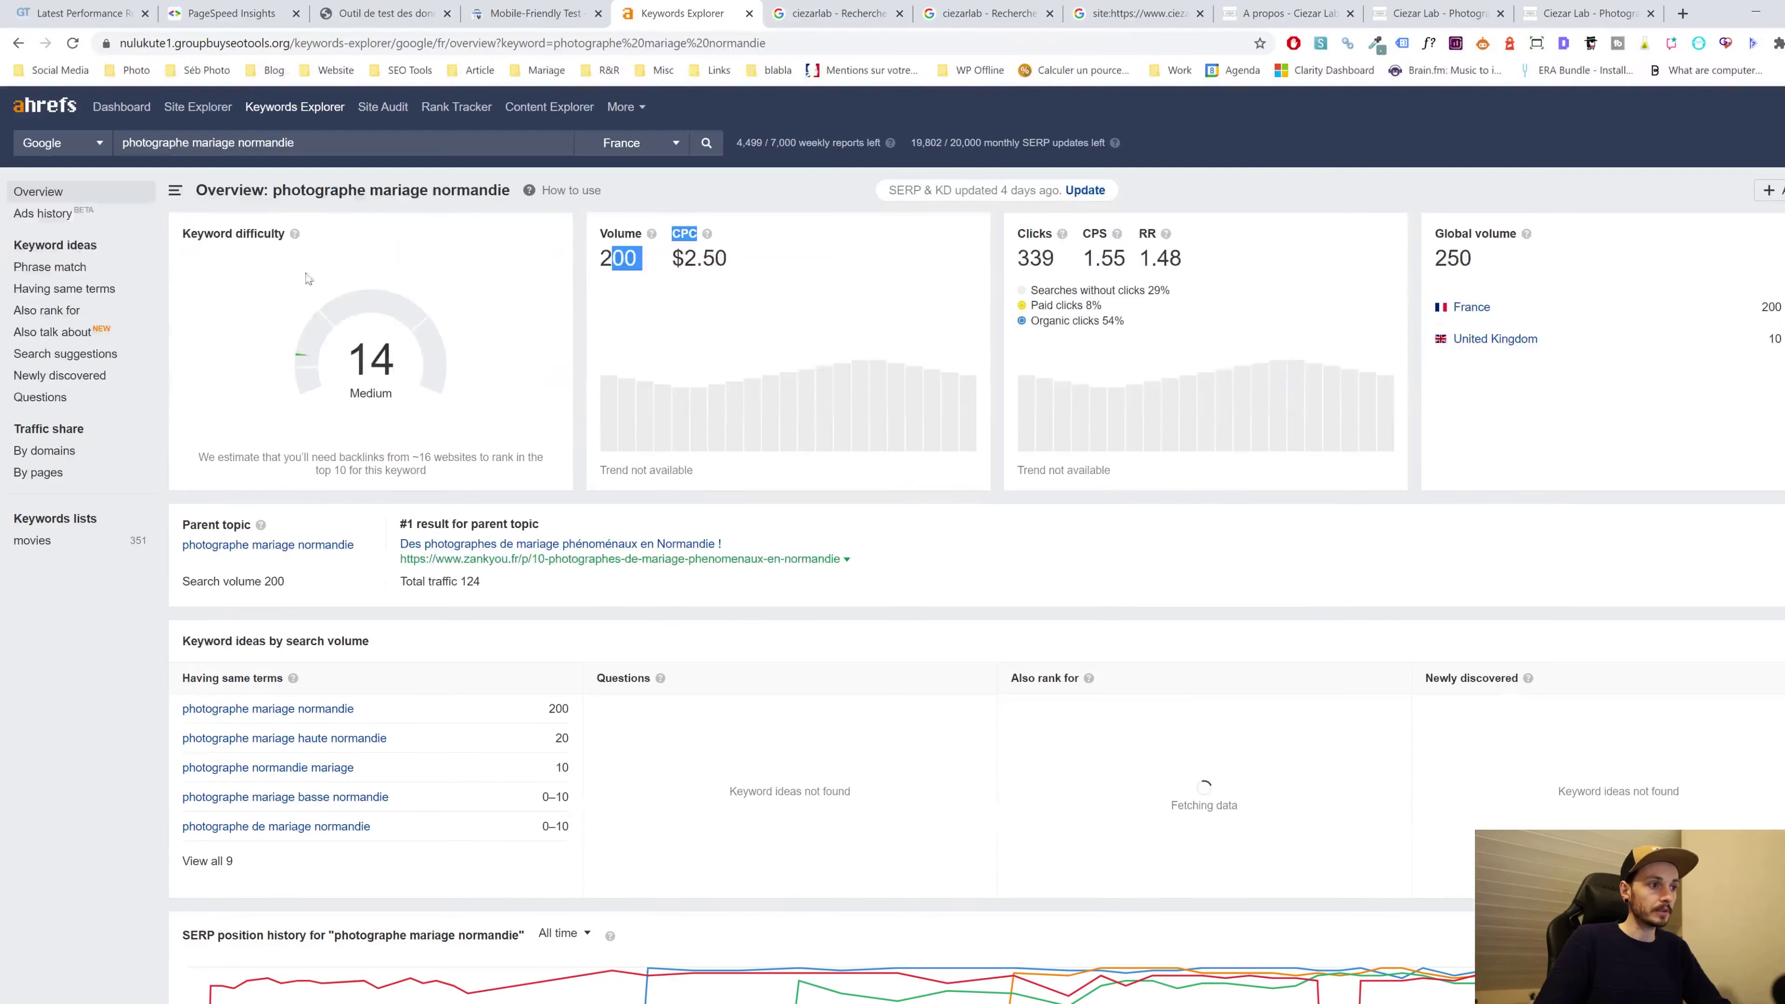
pyautogui.moveTo(343, 363); pyautogui.dragTo(403, 366)
pyautogui.scroll(-4, 402, 367)
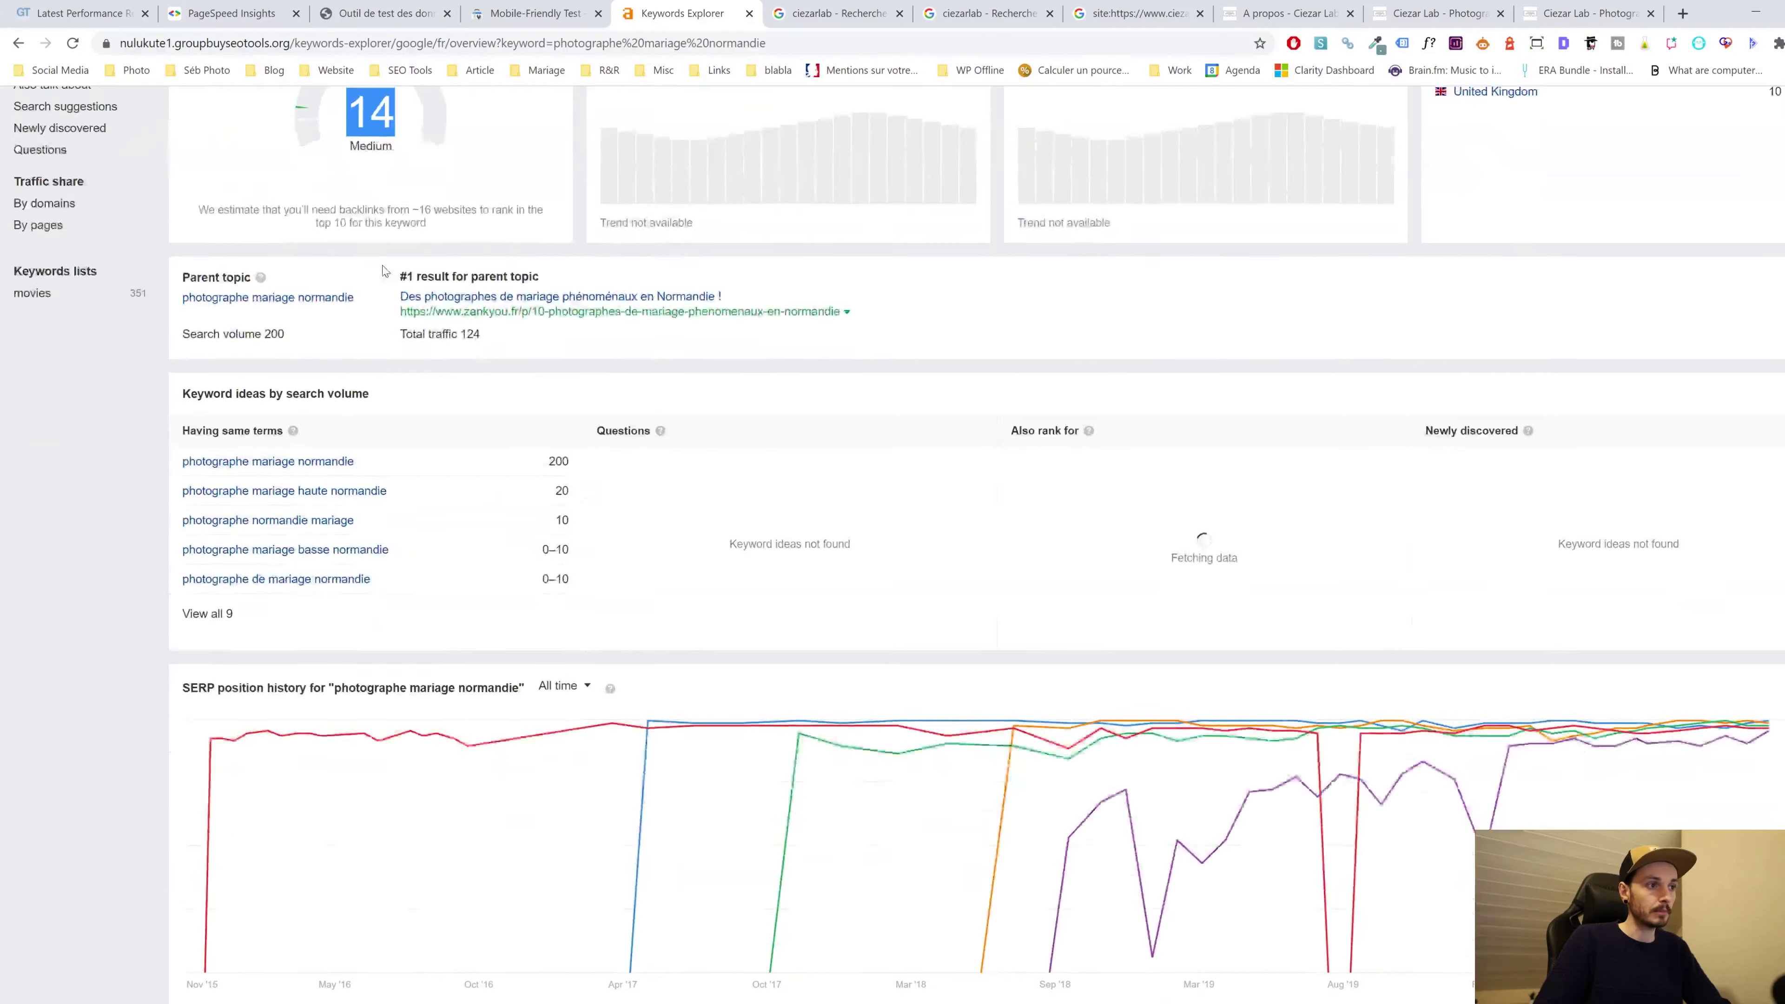
pyautogui.scroll(4, 333, 337)
pyautogui.scroll(-10, 402, 367)
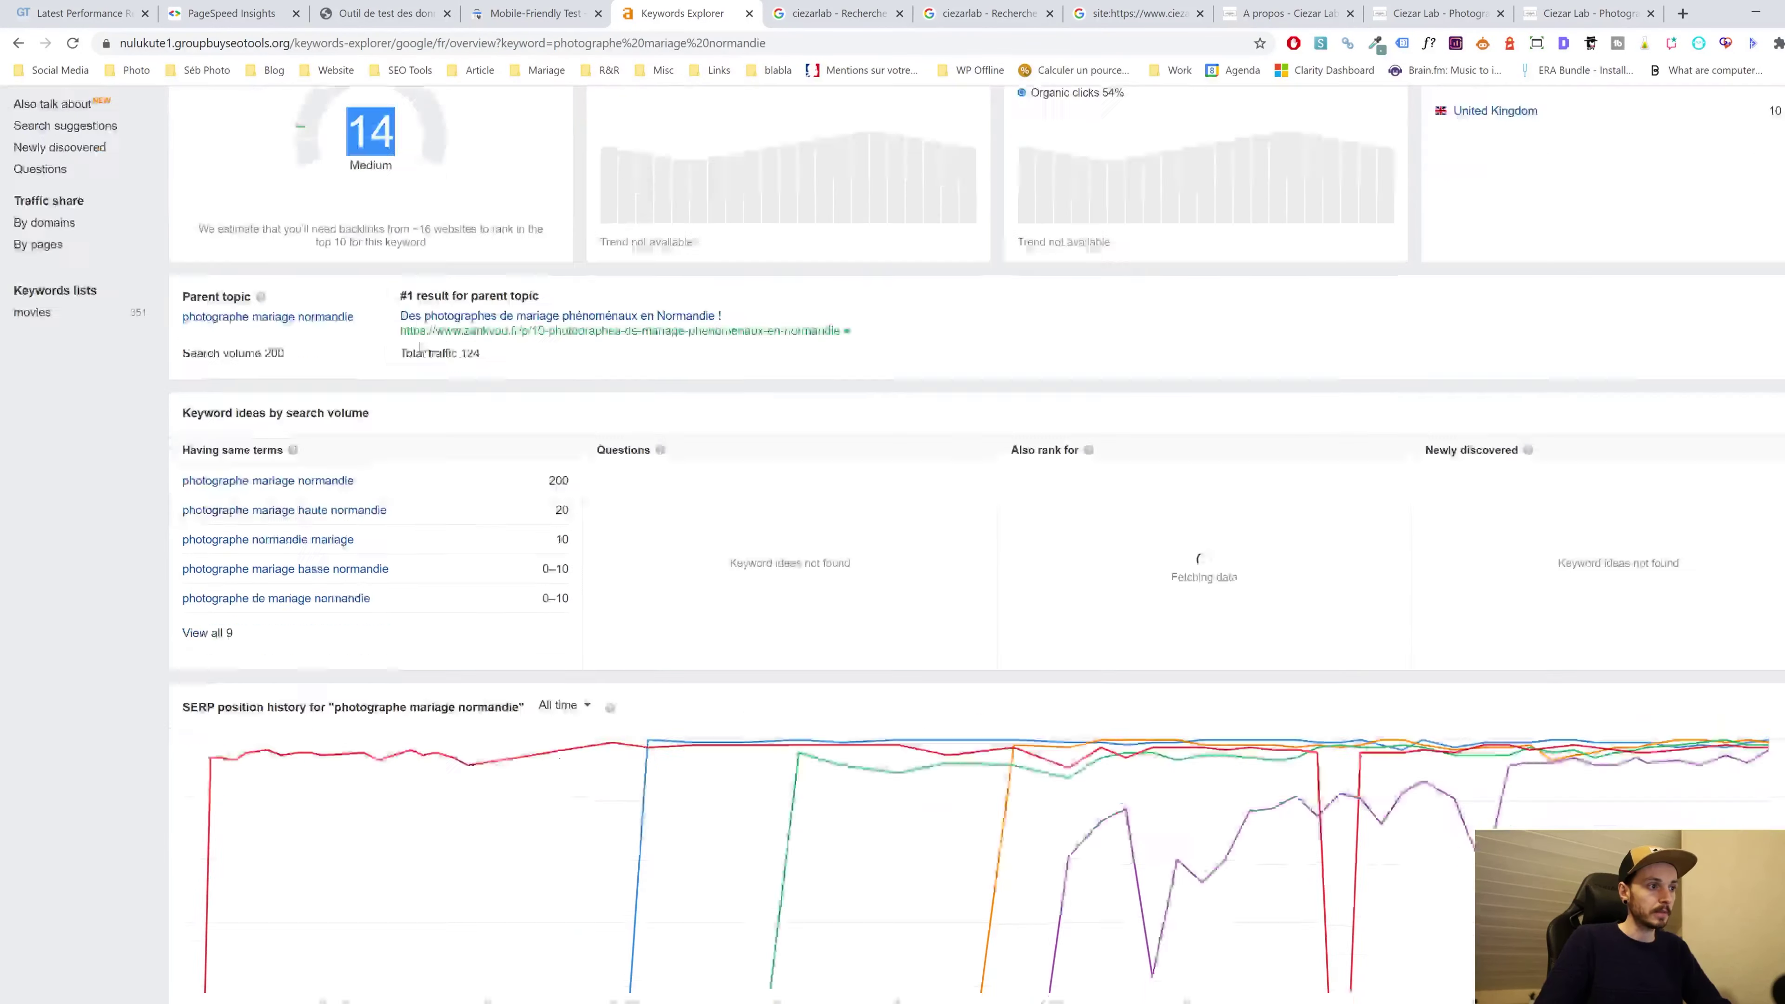
pyautogui.scroll(10, 482, 434)
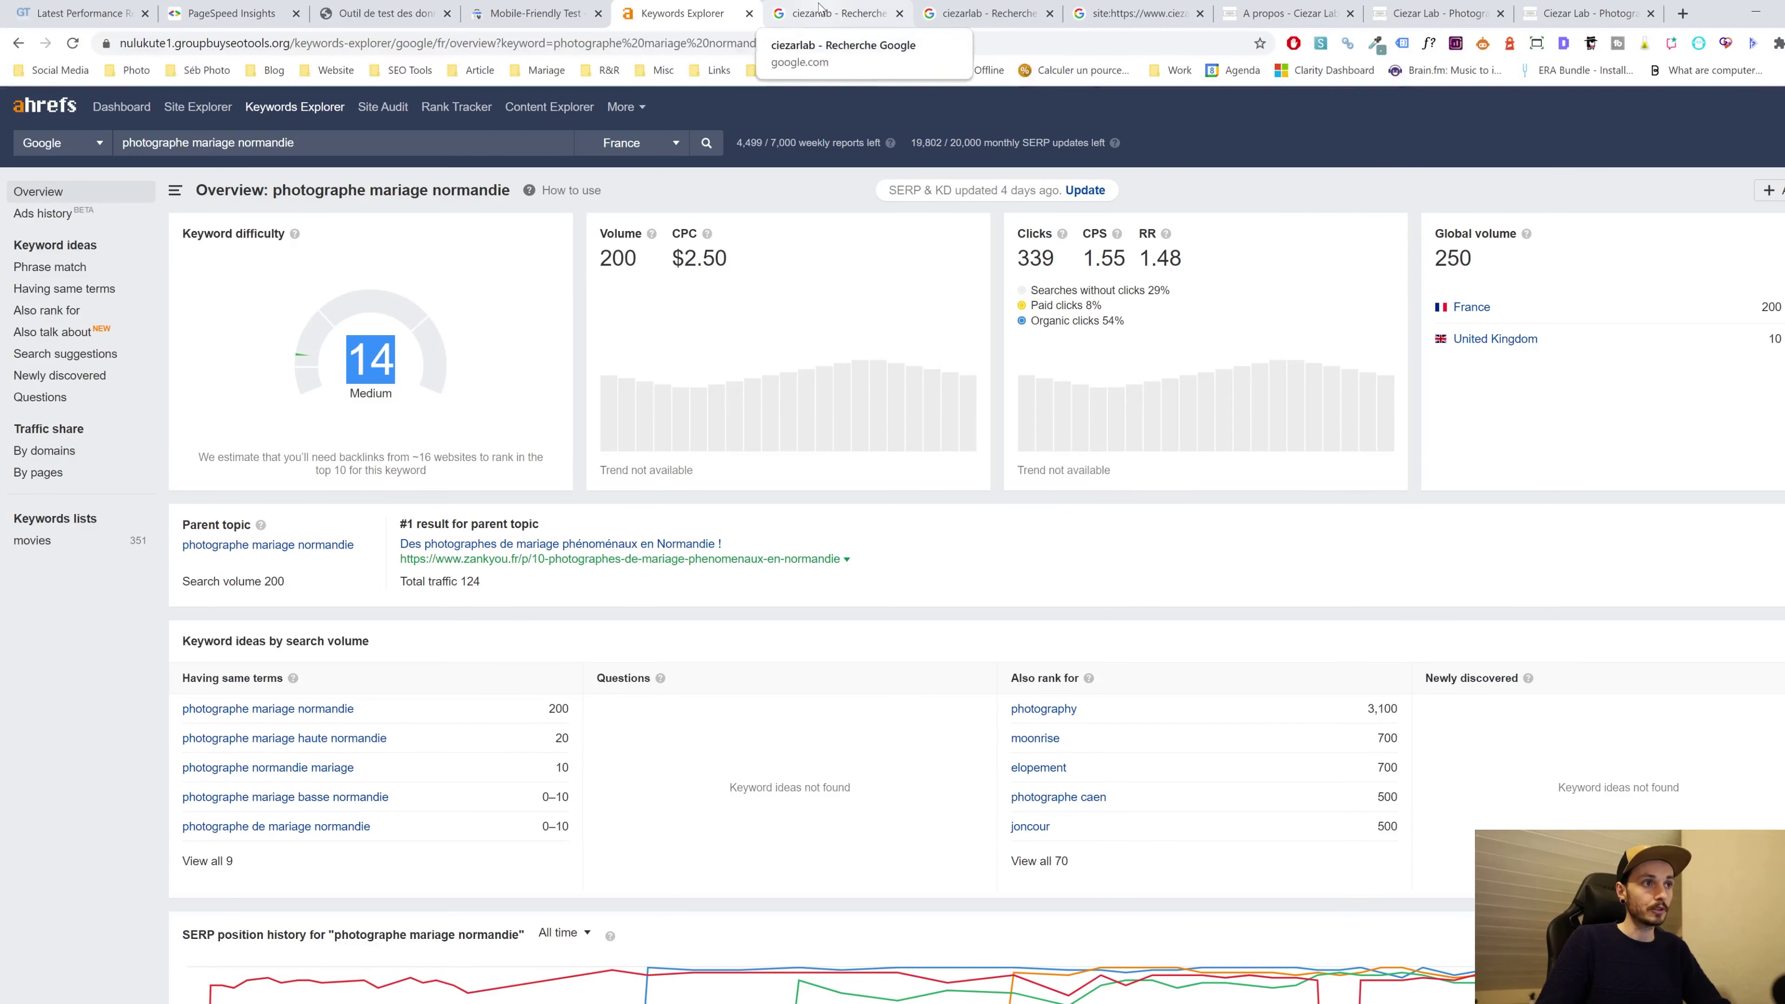
# Return to the website's A propos page and select "Bourgogne" in the FAQ answer about travel
pyautogui.hotkey('ctrl', 'shift', 'Tab')
pyautogui.click(681, 13)
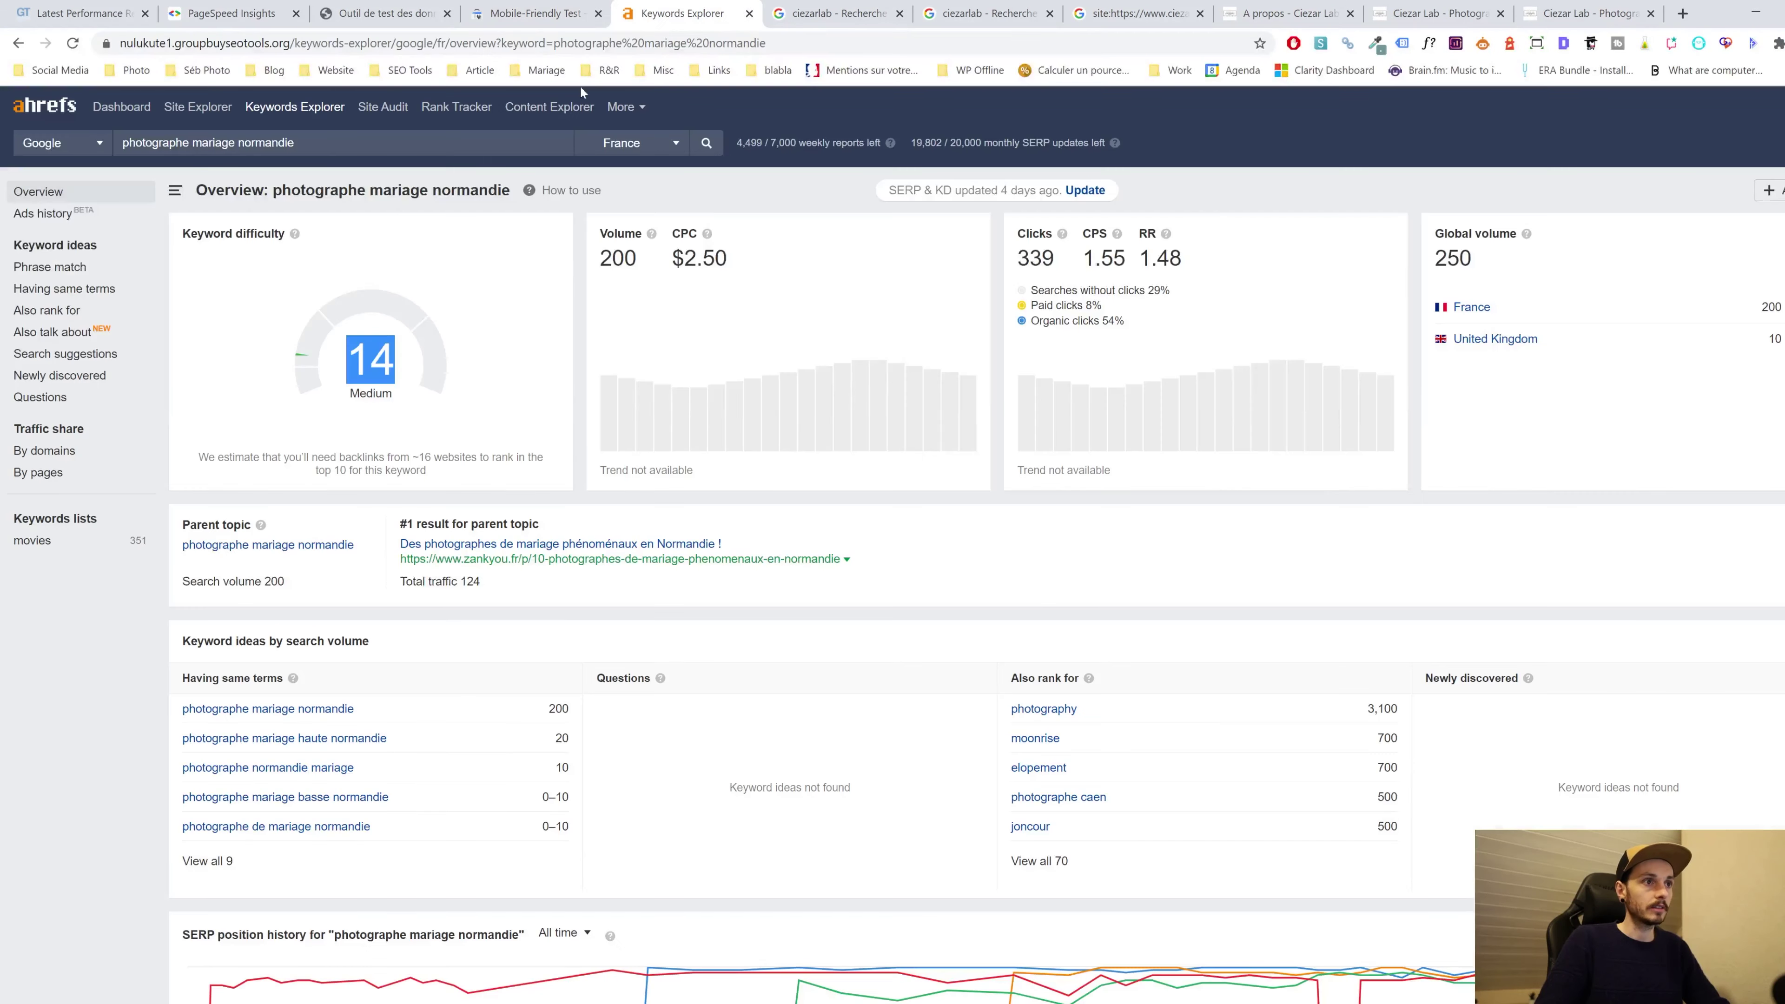
pyautogui.click(836, 13)
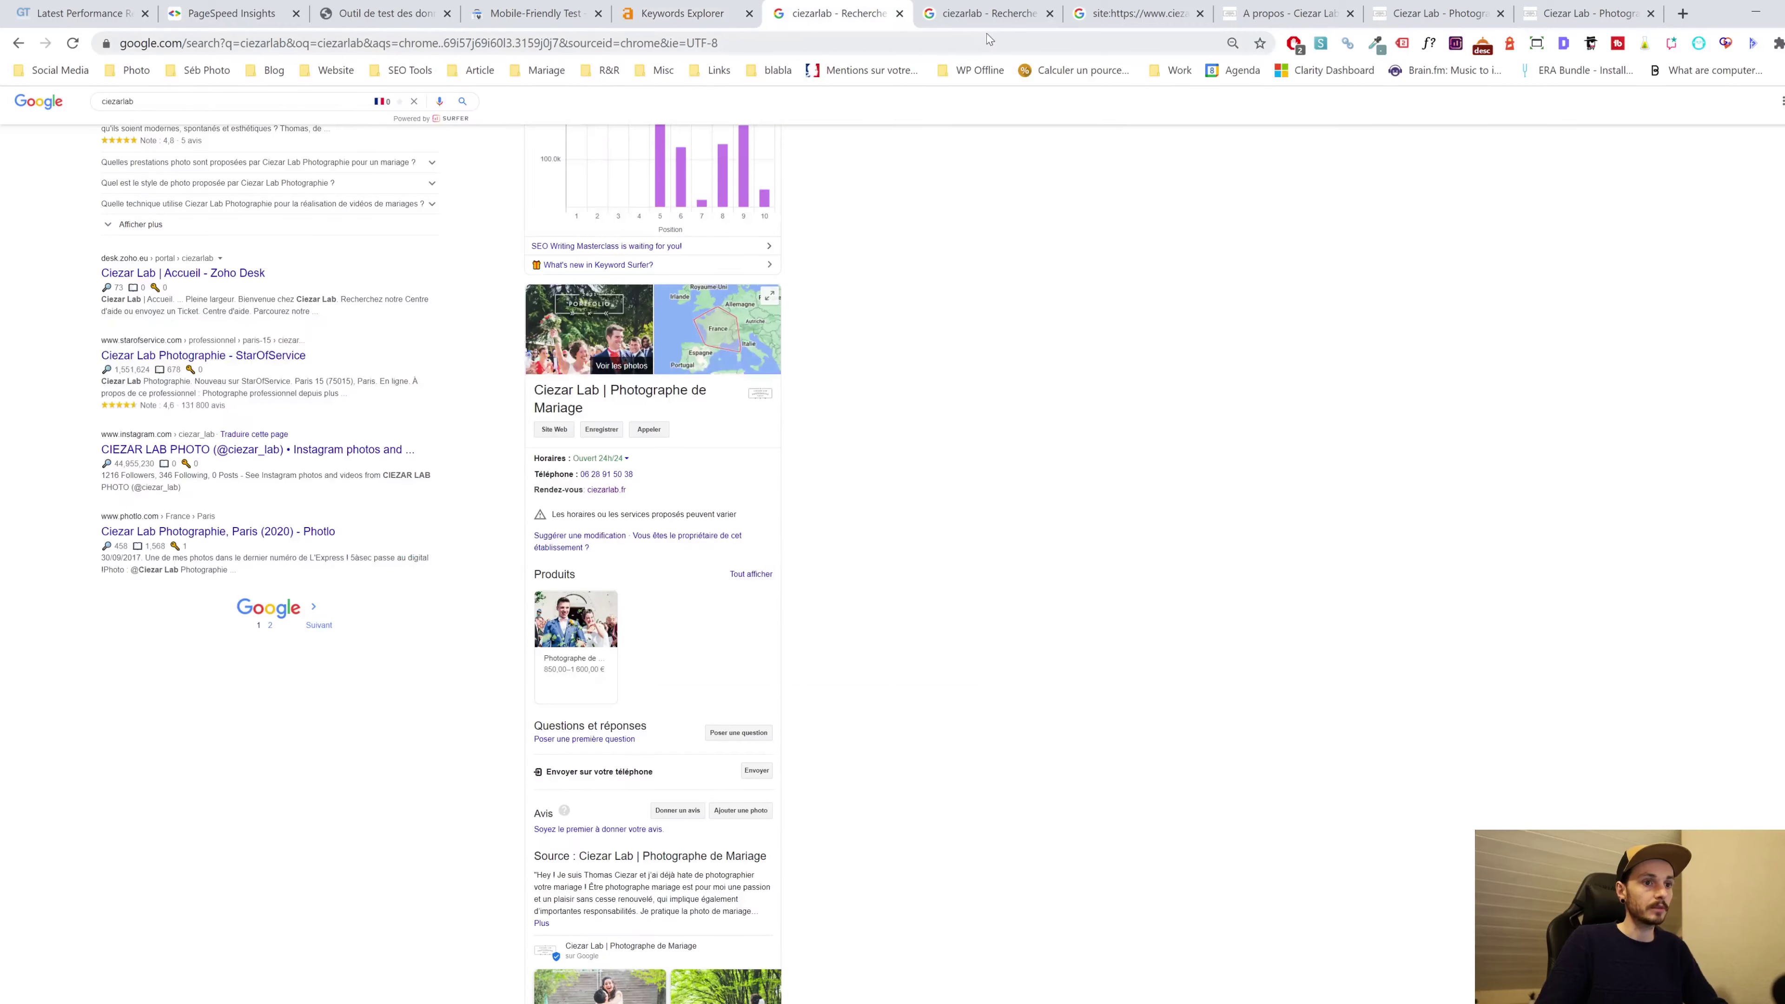
pyautogui.click(988, 13)
pyautogui.click(1100, 10)
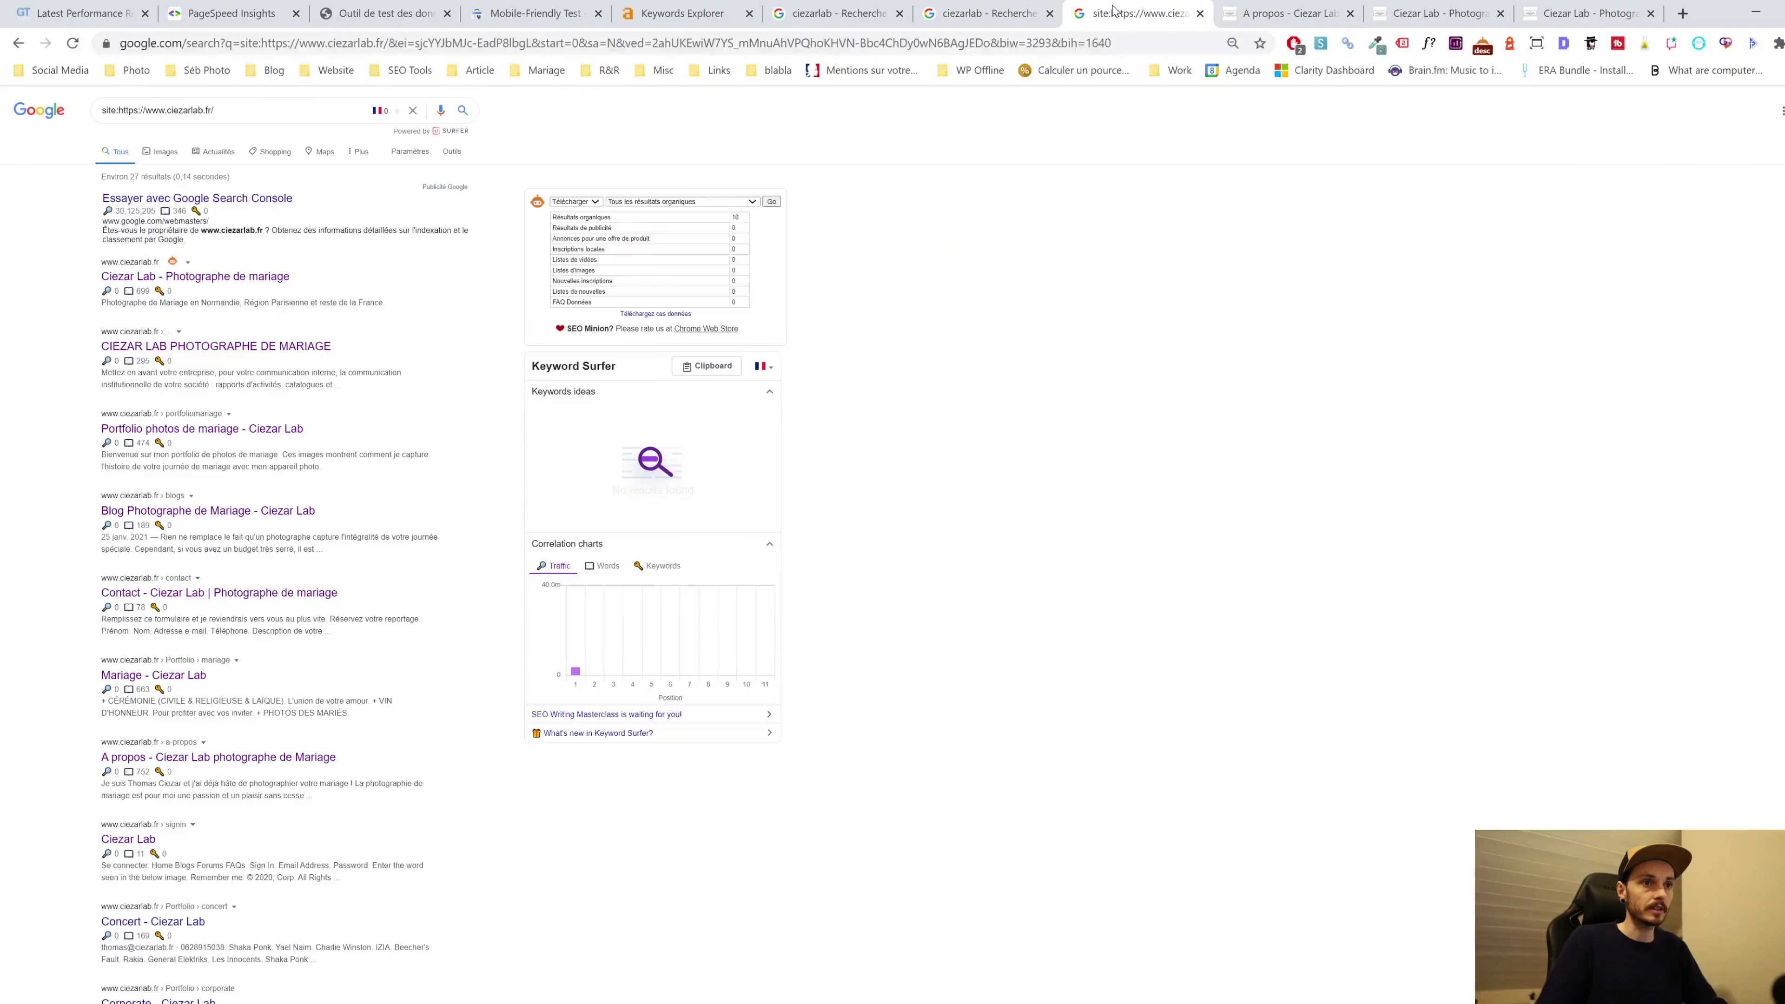
pyautogui.click(1286, 13)
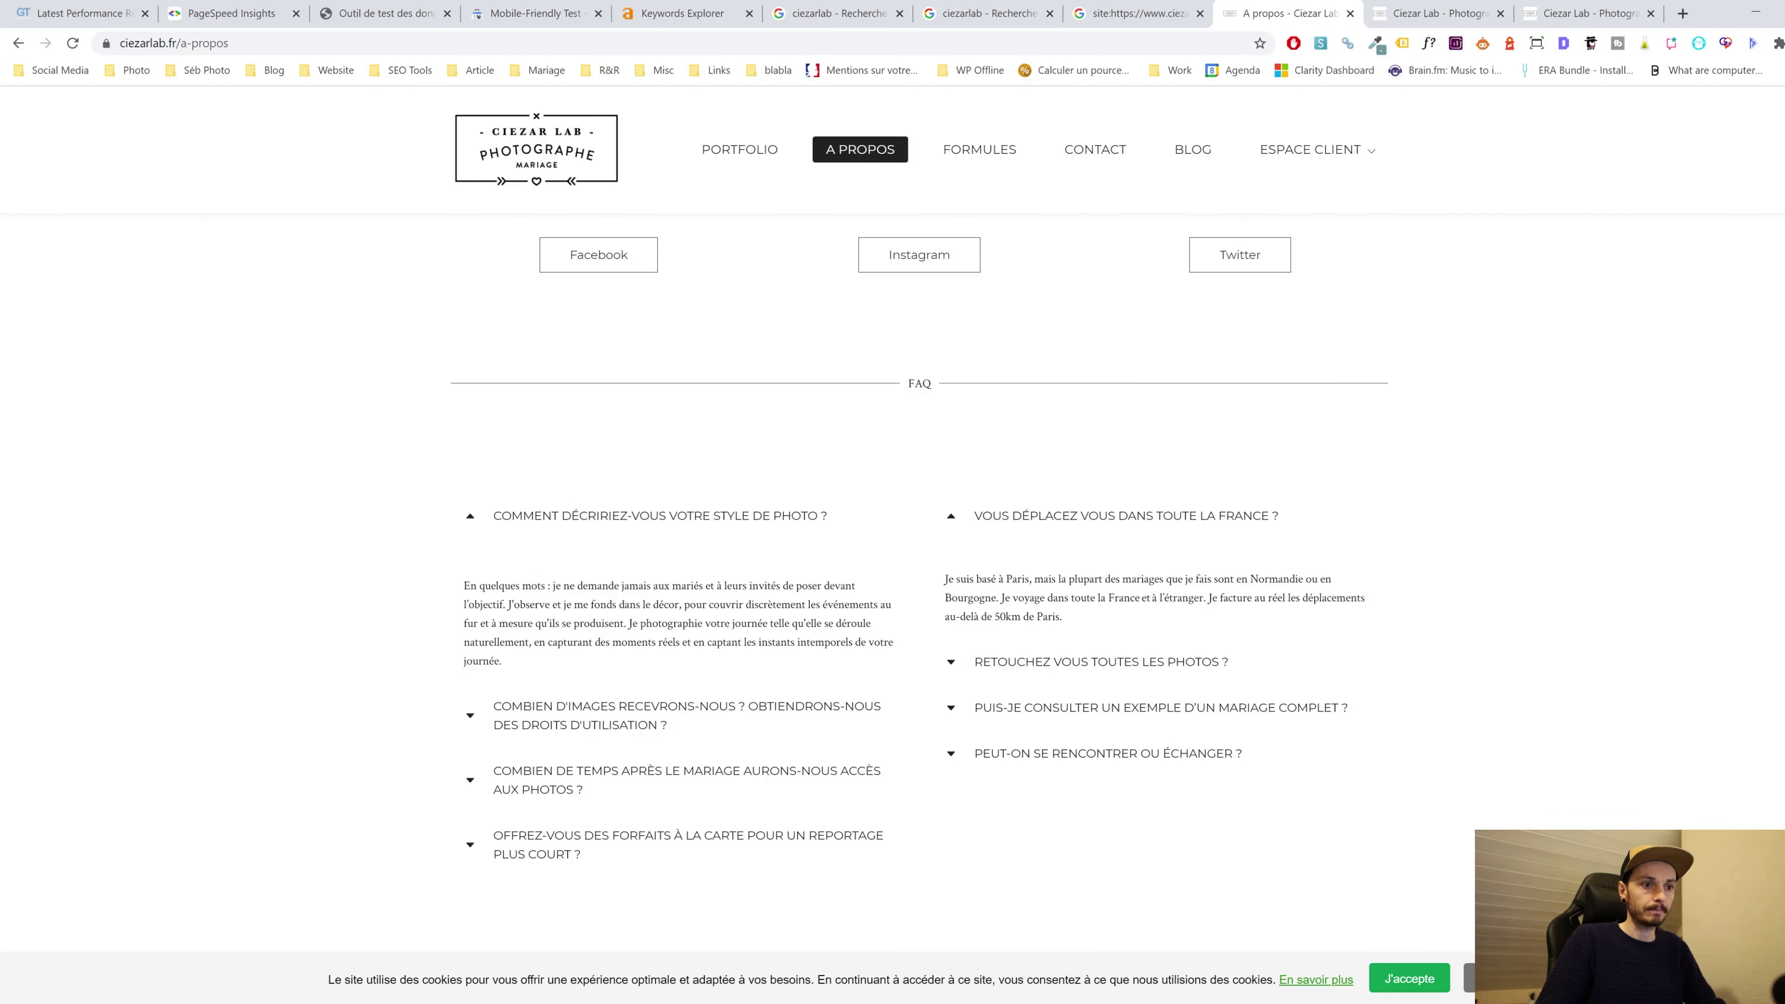
pyautogui.moveTo(996, 597); pyautogui.dragTo(951, 682)
pyautogui.scroll(1, 949, 657)
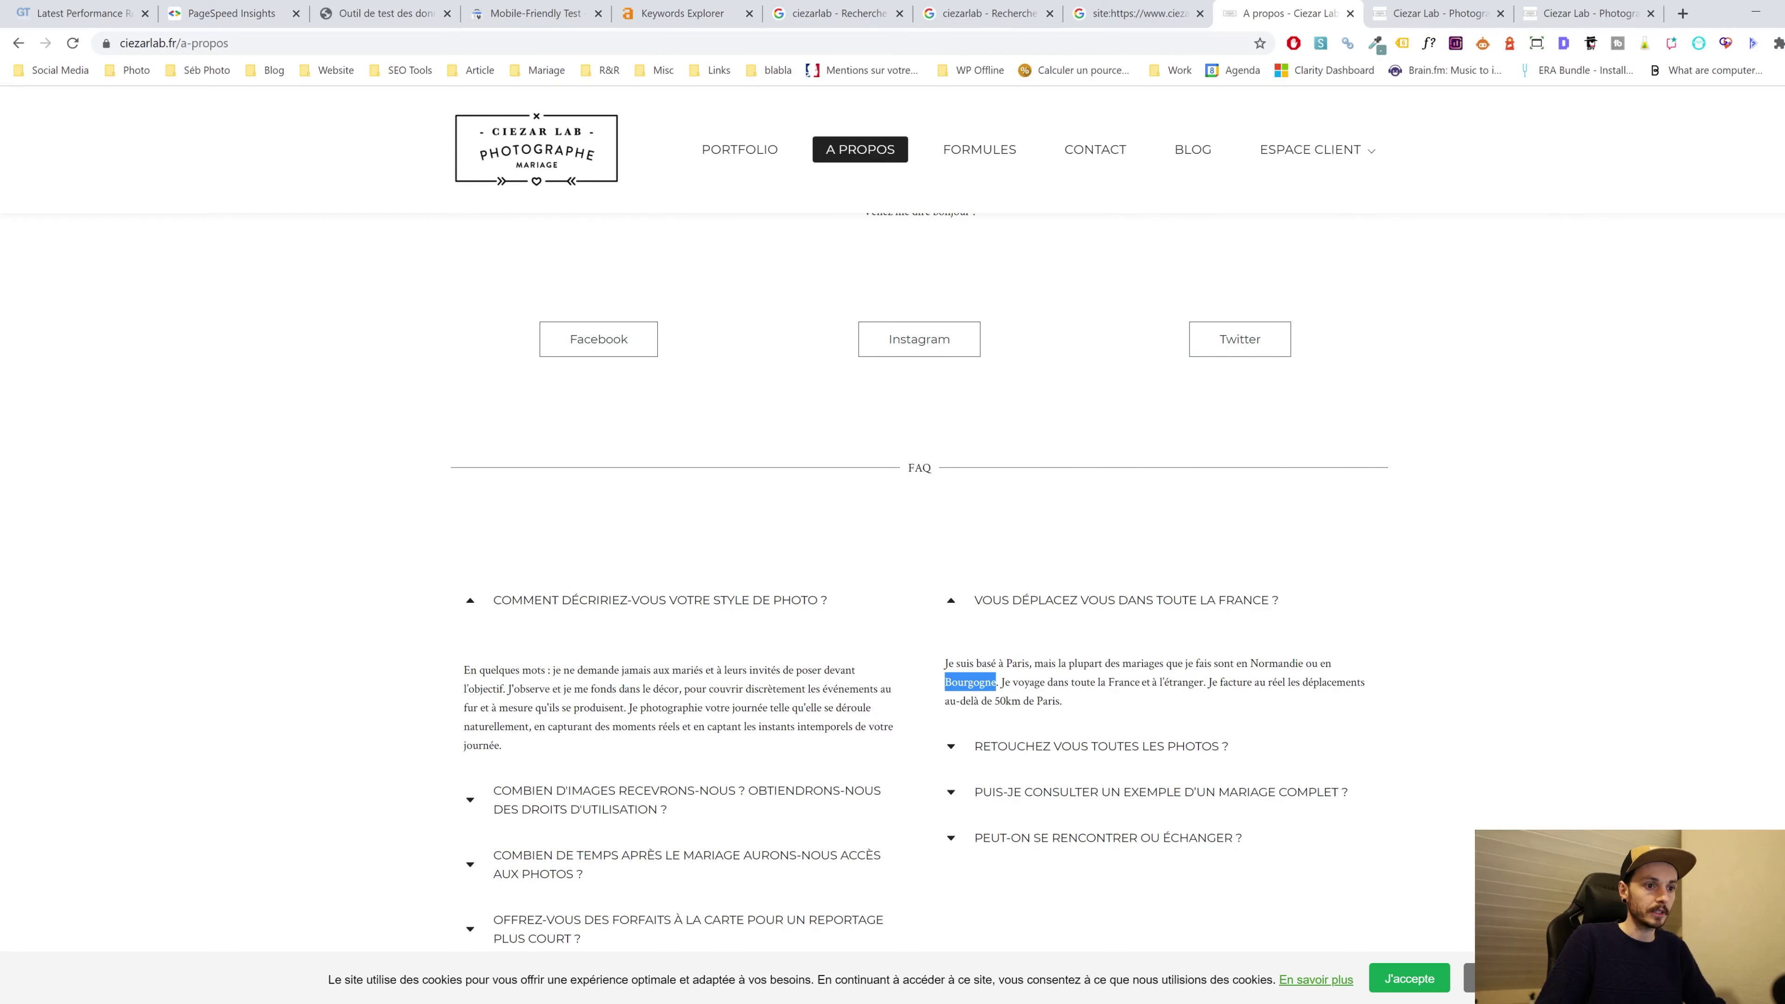
# Switch back to Ahrefs Keywords Explorer and look up the keyword "photographe mariage Bourgogne"
pyautogui.click(534, 13)
pyautogui.click(385, 13)
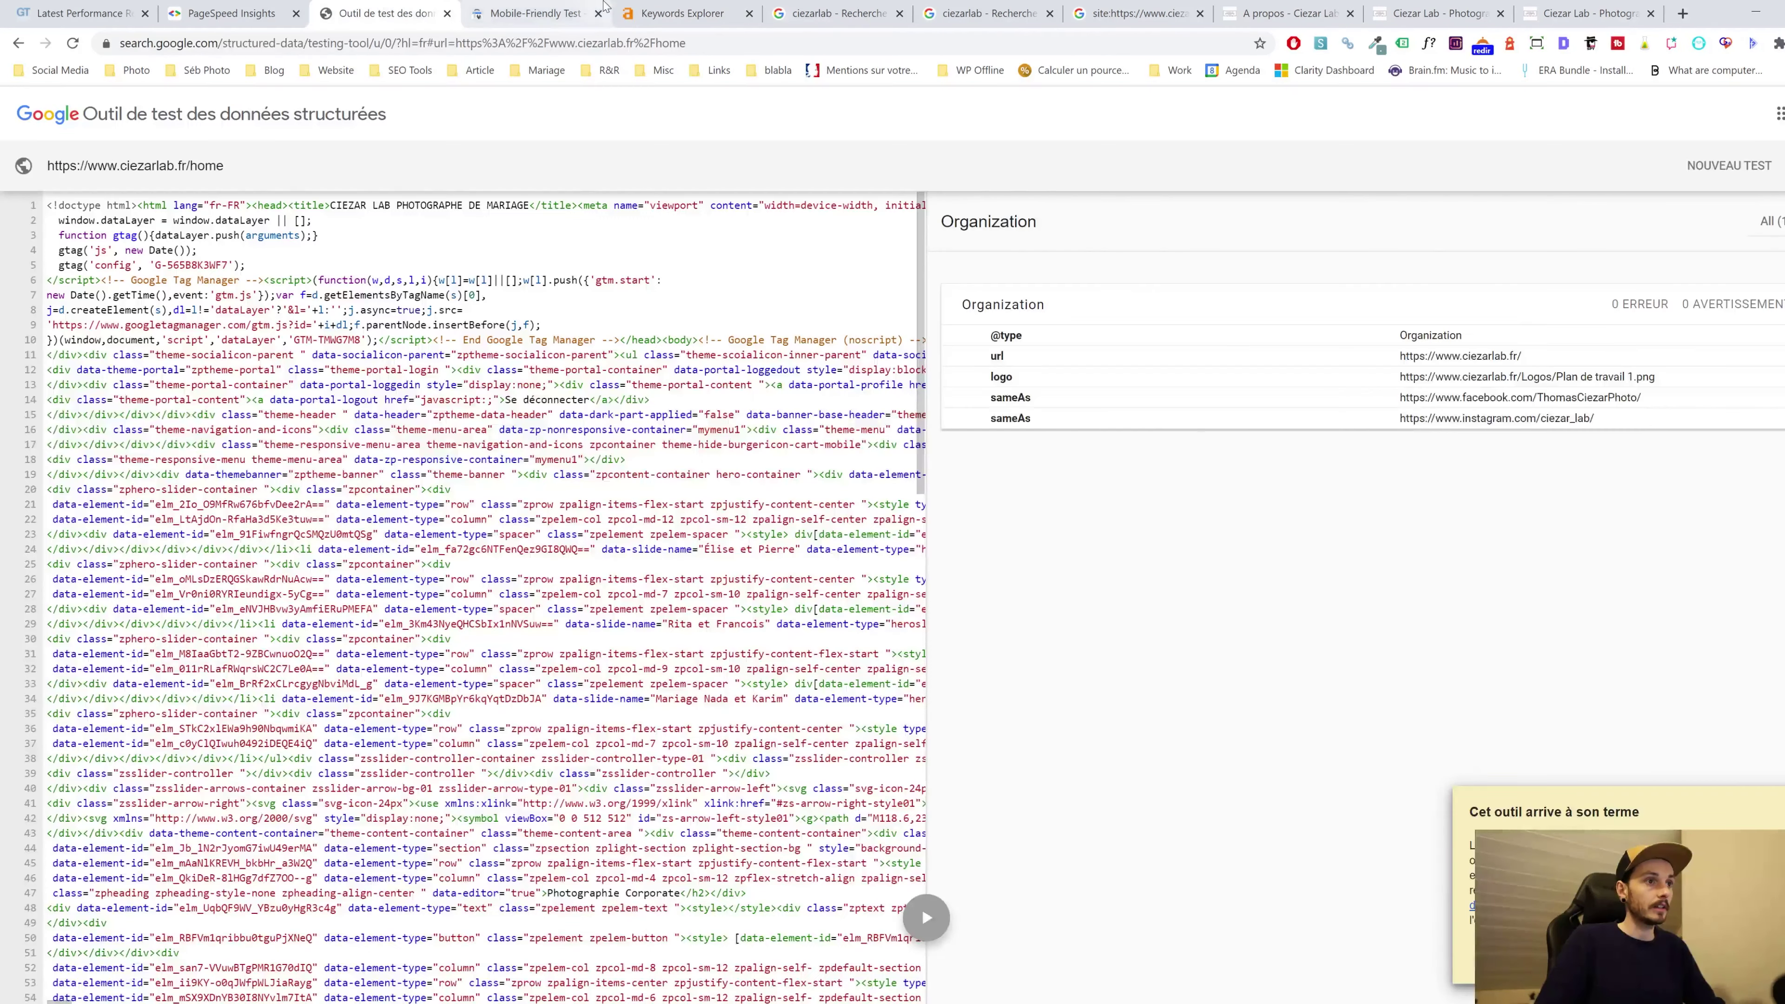
pyautogui.click(636, 11)
pyautogui.doubleClick(413, 151)
pyautogui.write('bourgogne')
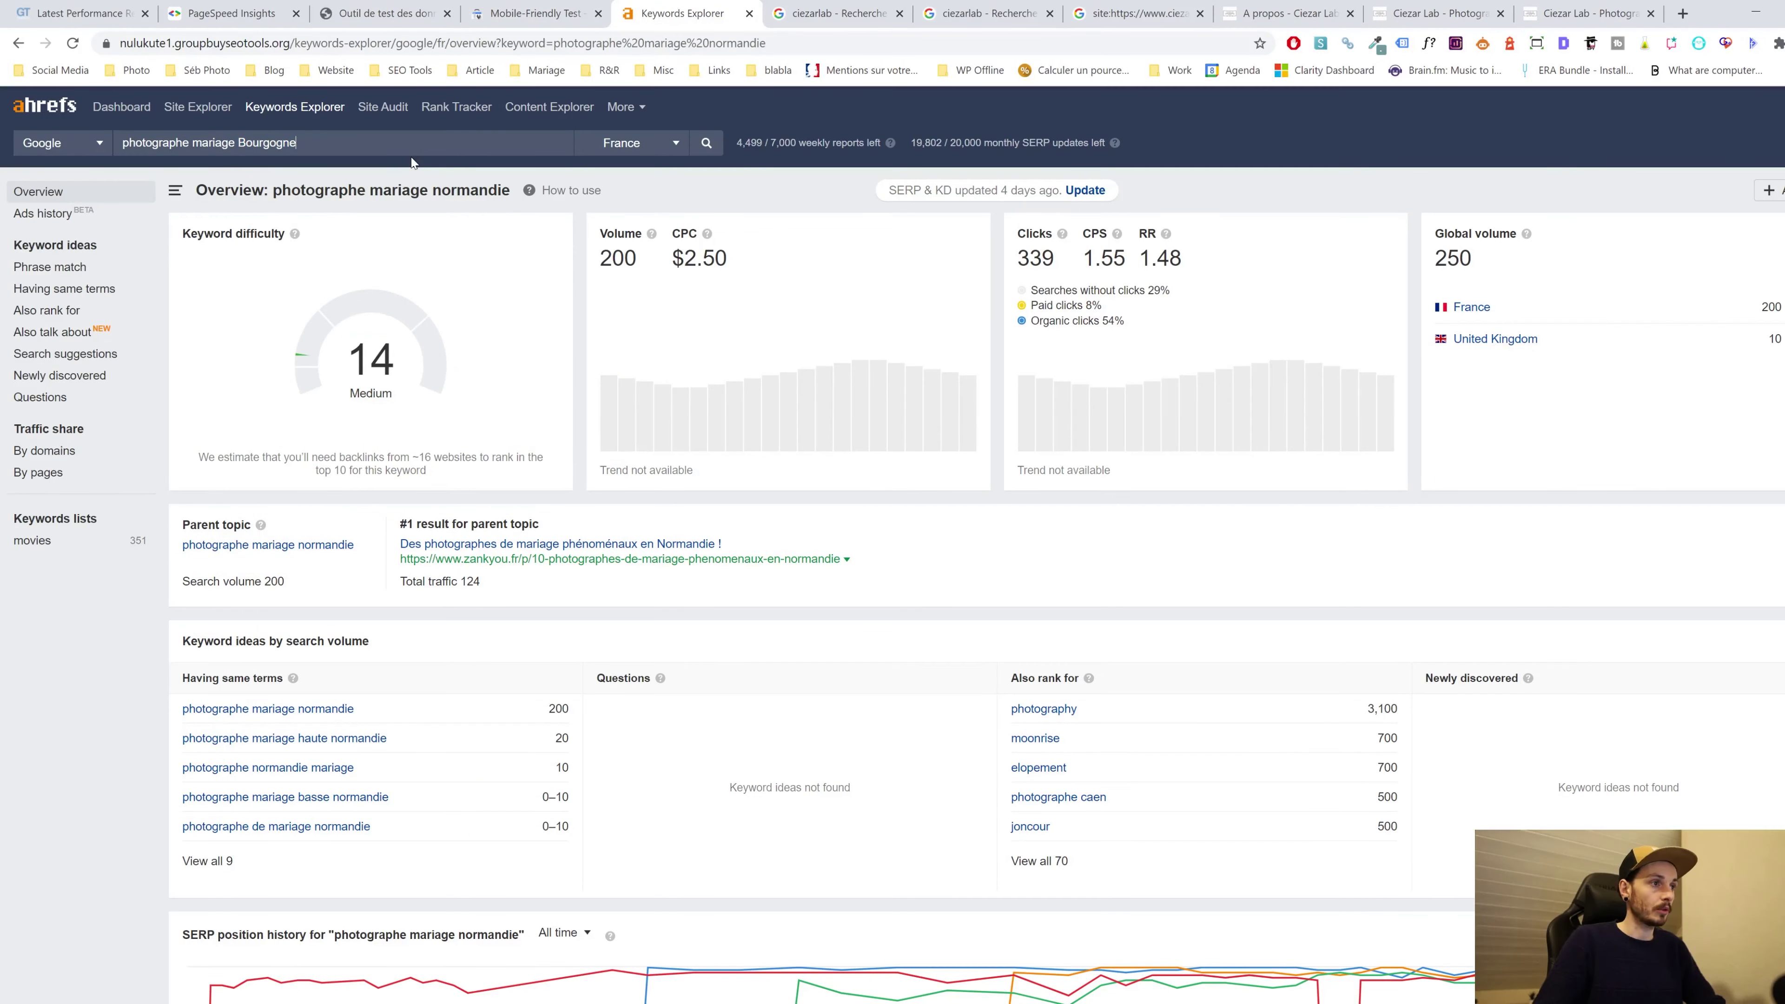
pyautogui.press('Return')
# Examine the search volume, keyword difficulty and keyword ideas for "photographe mariage bourgogne"
pyautogui.moveTo(613, 258); pyautogui.dragTo(697, 235)
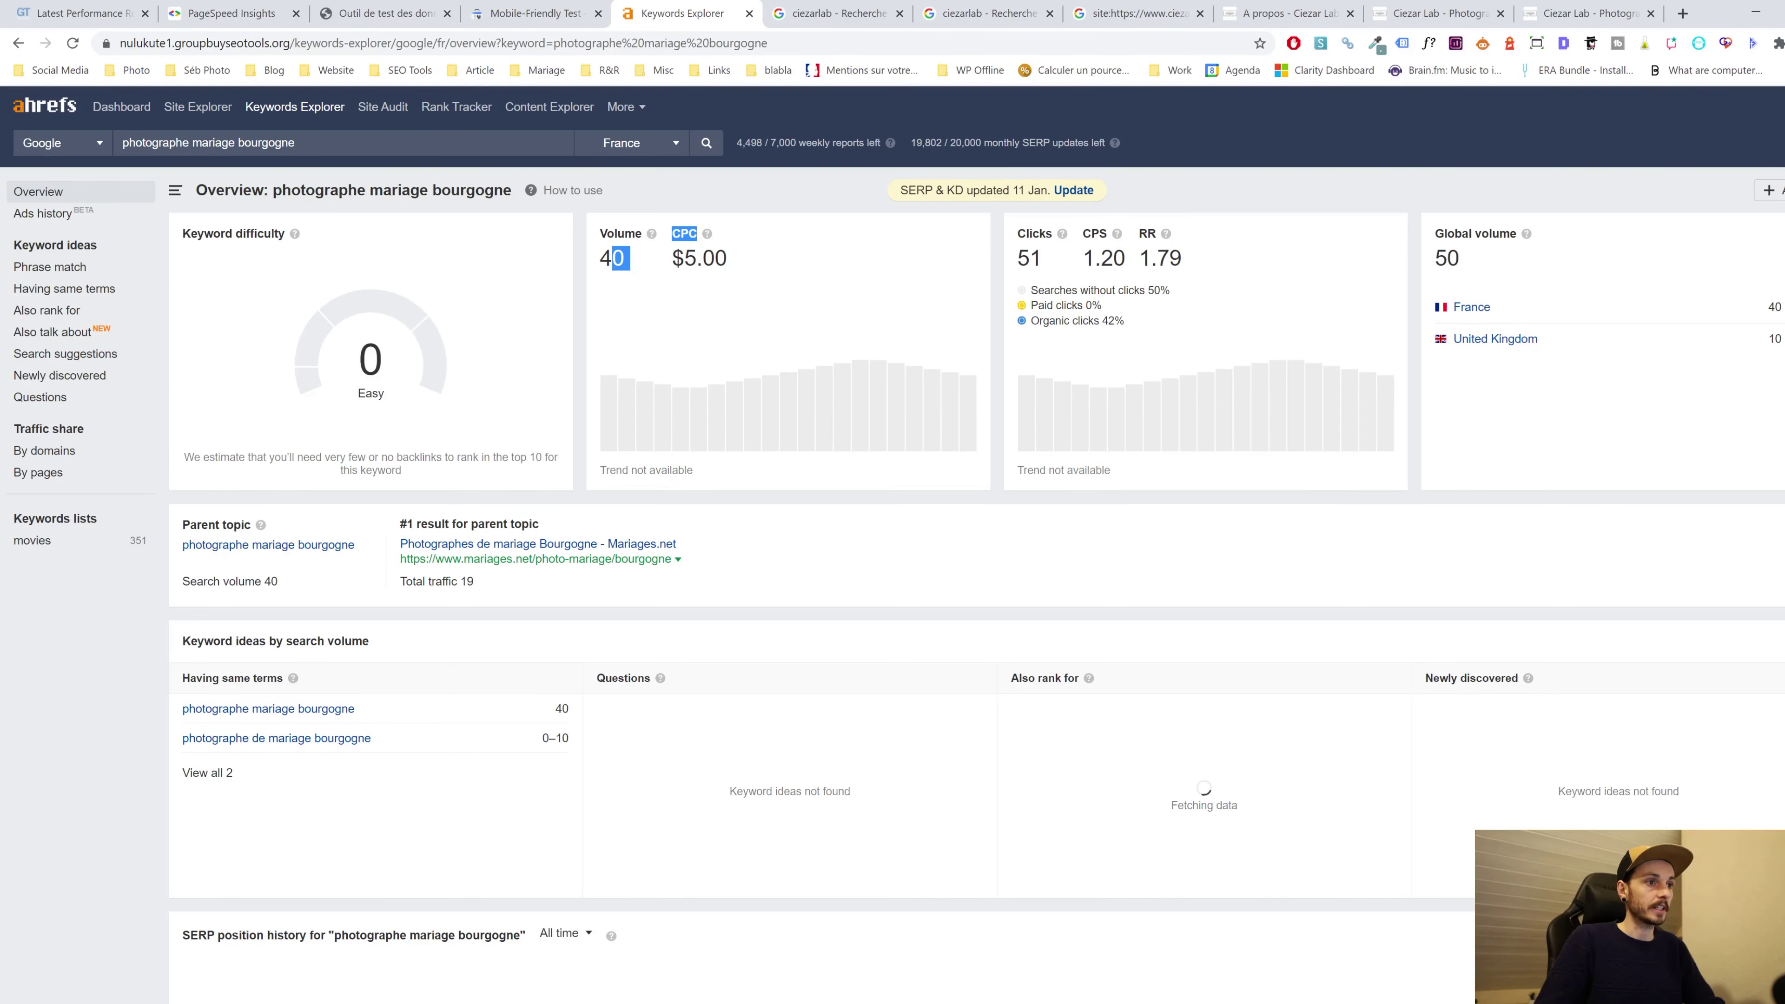
pyautogui.doubleClick(344, 369)
pyautogui.scroll(-3, 409, 369)
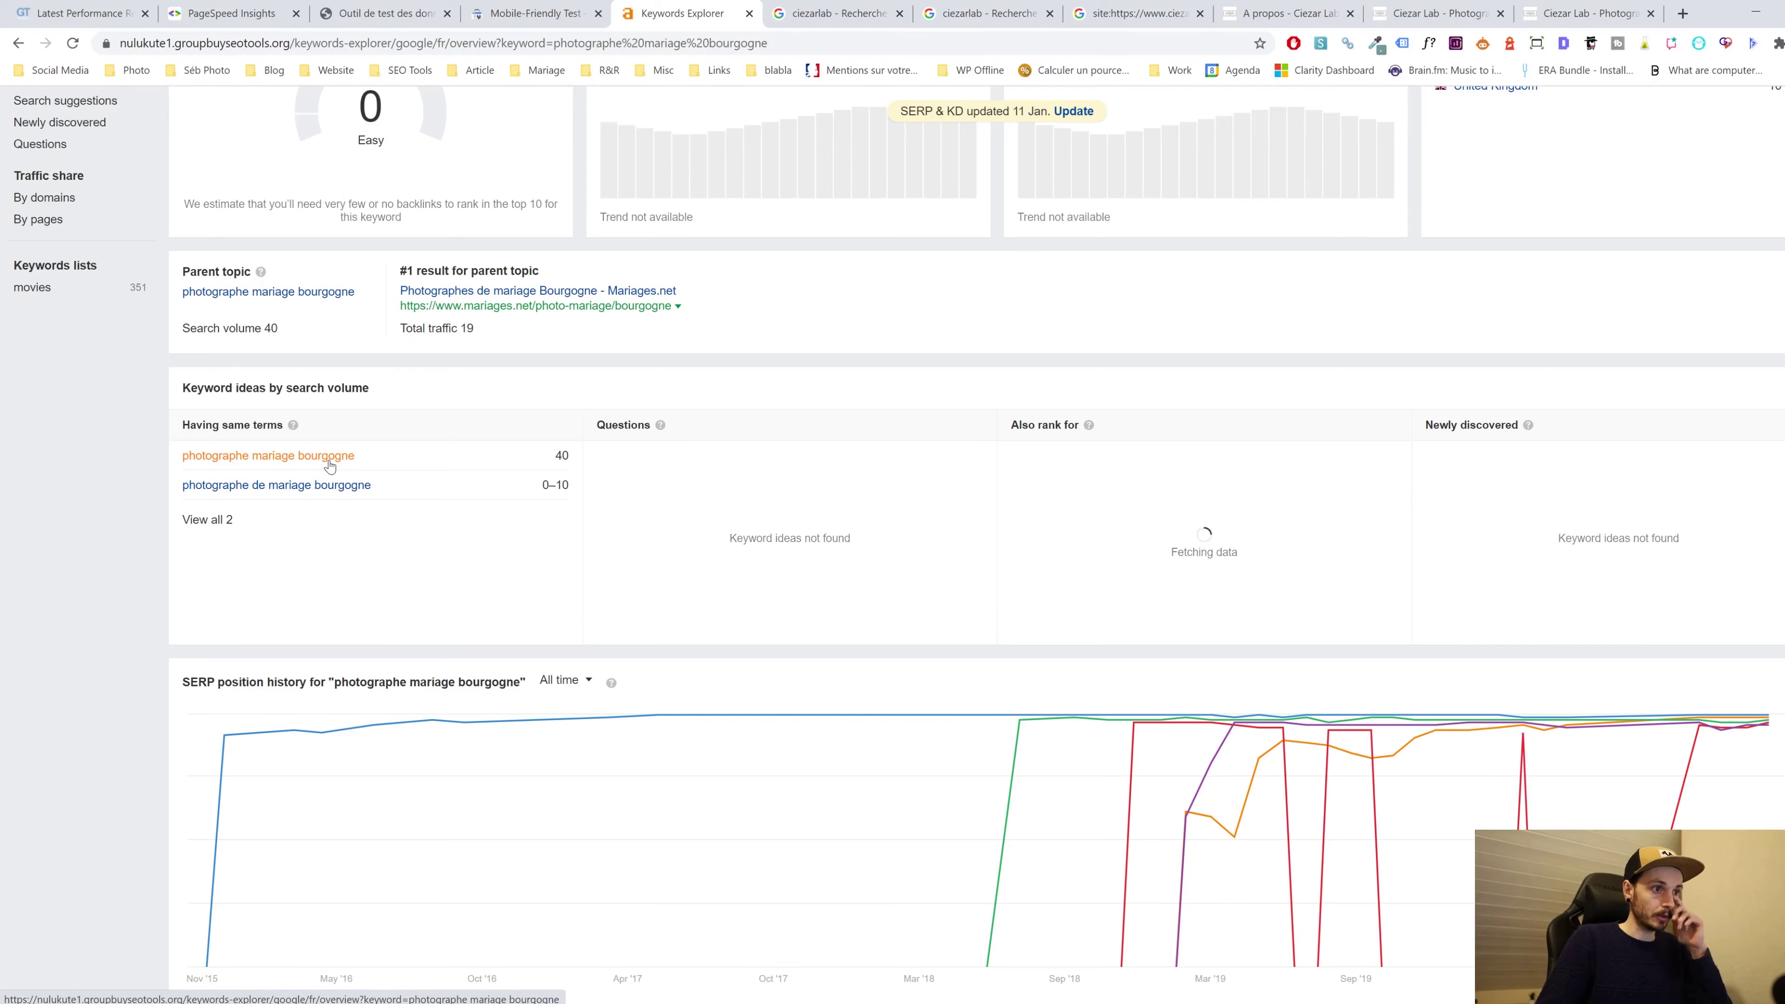
pyautogui.scroll(-1, 541, 464)
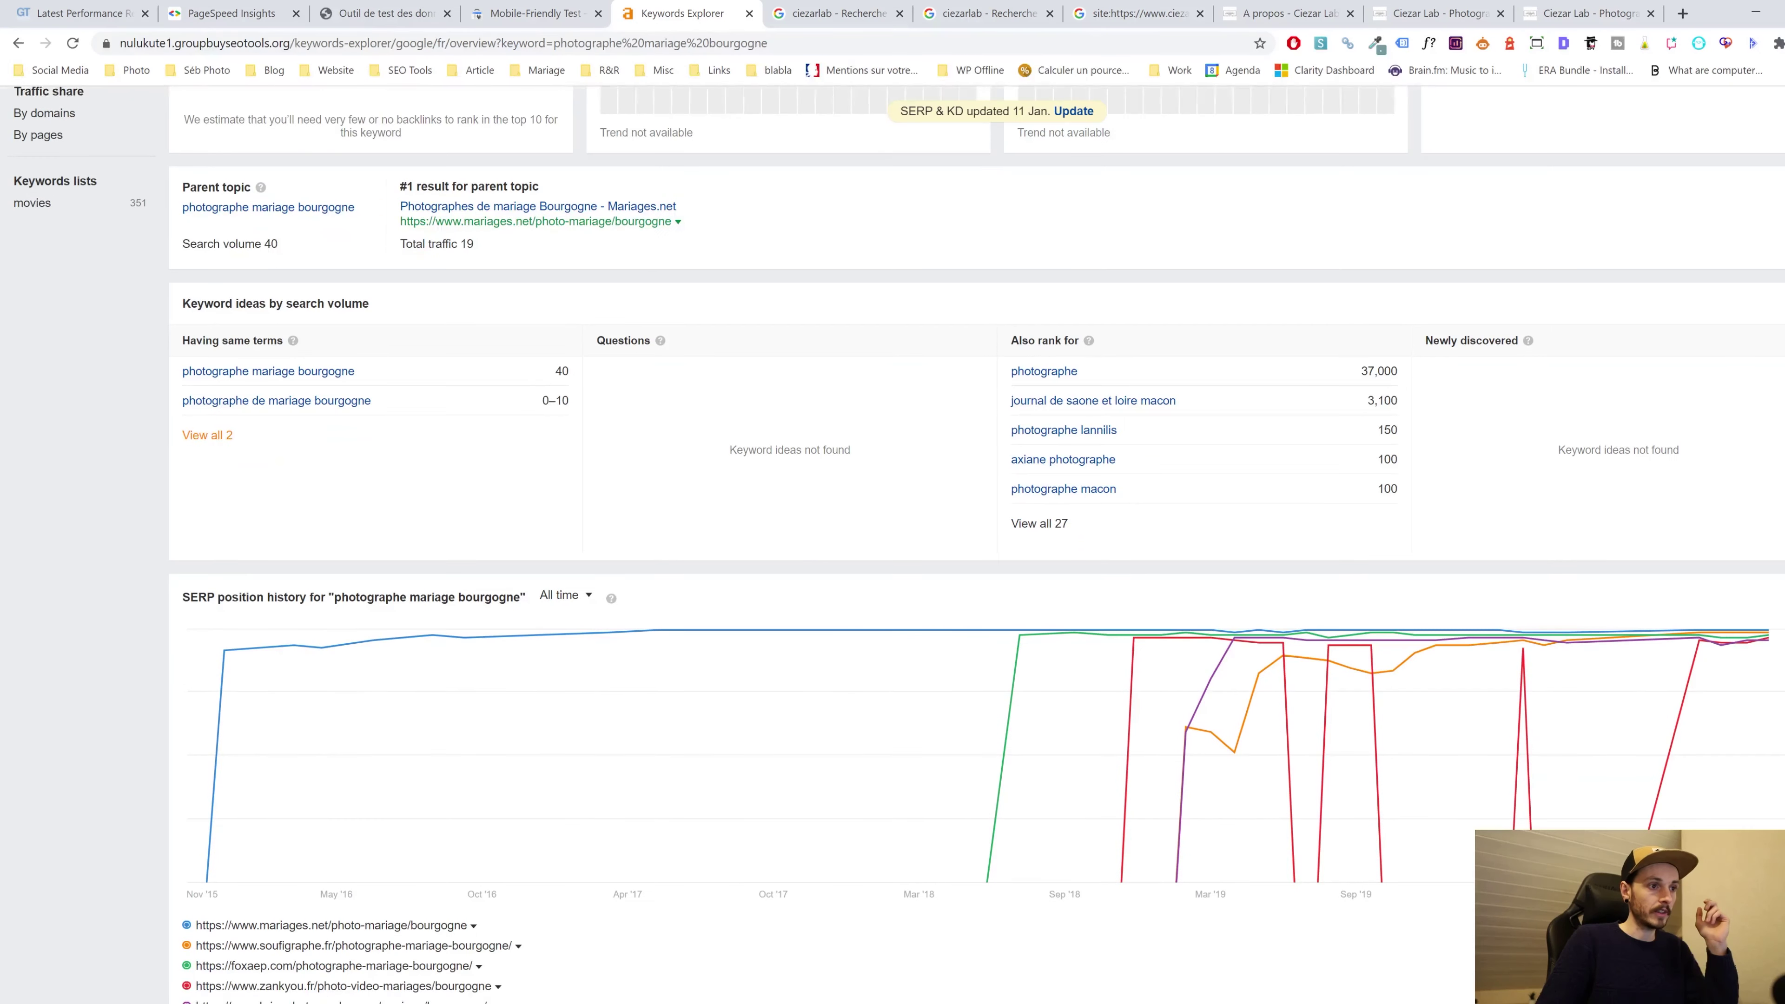
pyautogui.tripleClick(559, 380)
pyautogui.click(502, 368)
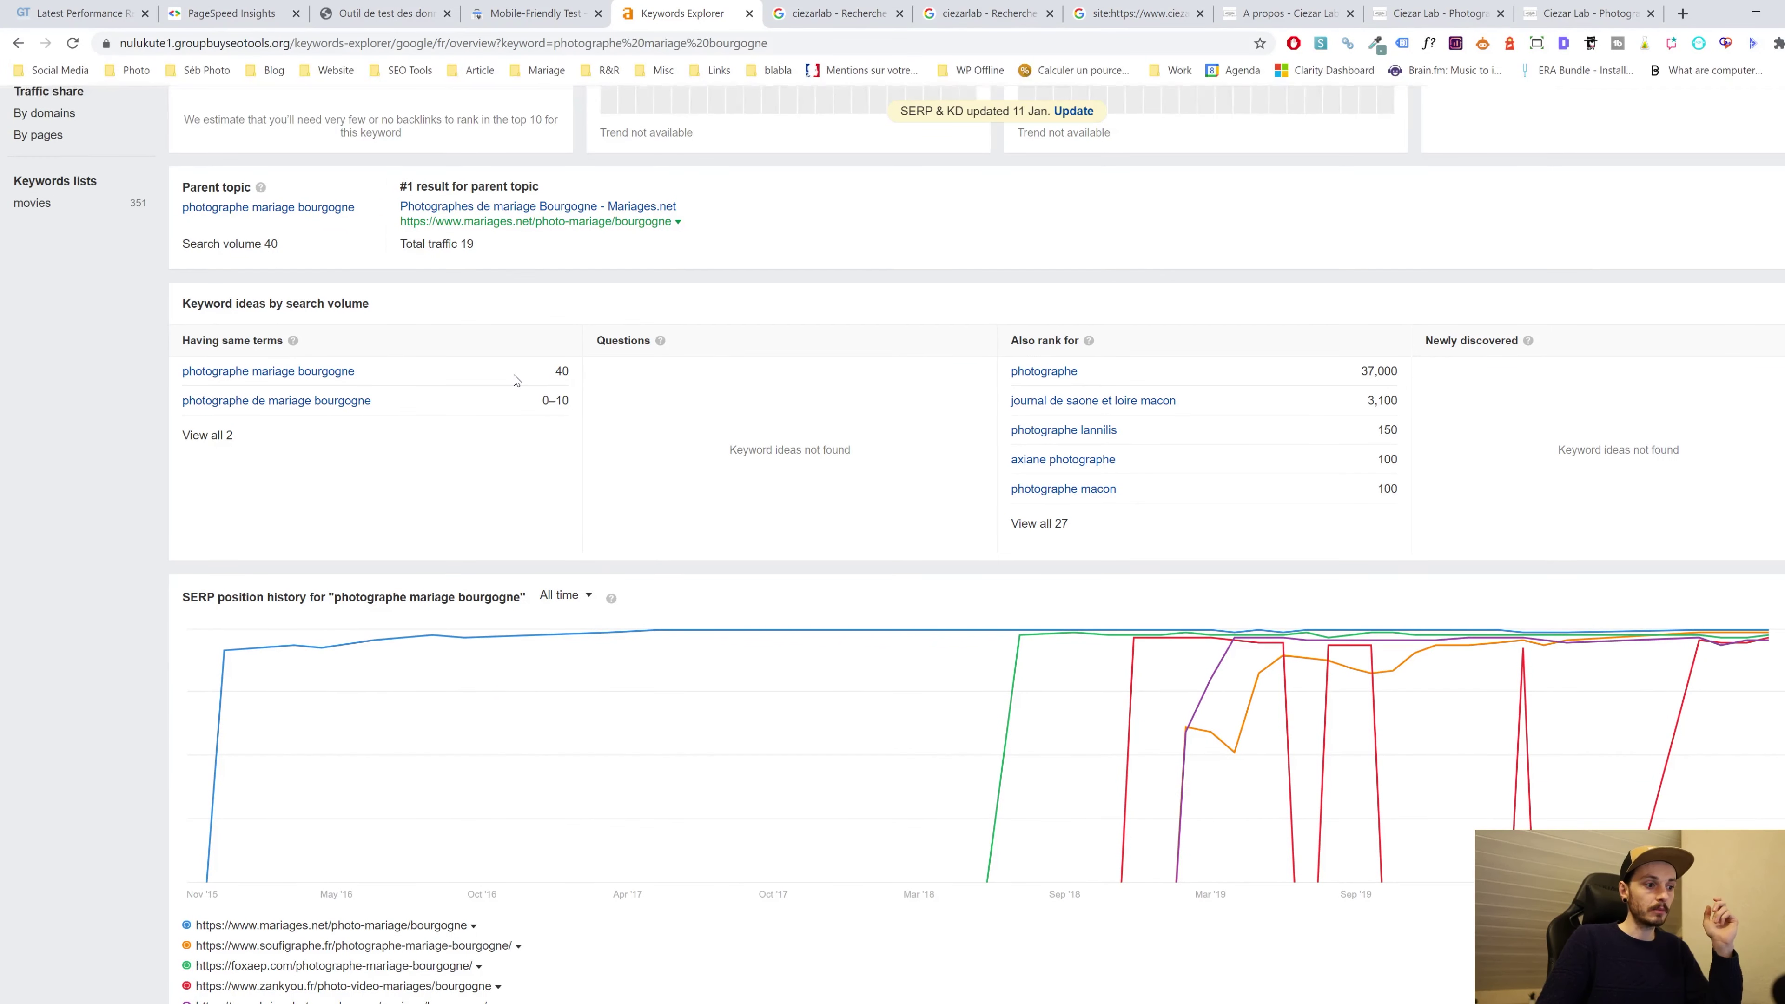
pyautogui.scroll(5, 517, 382)
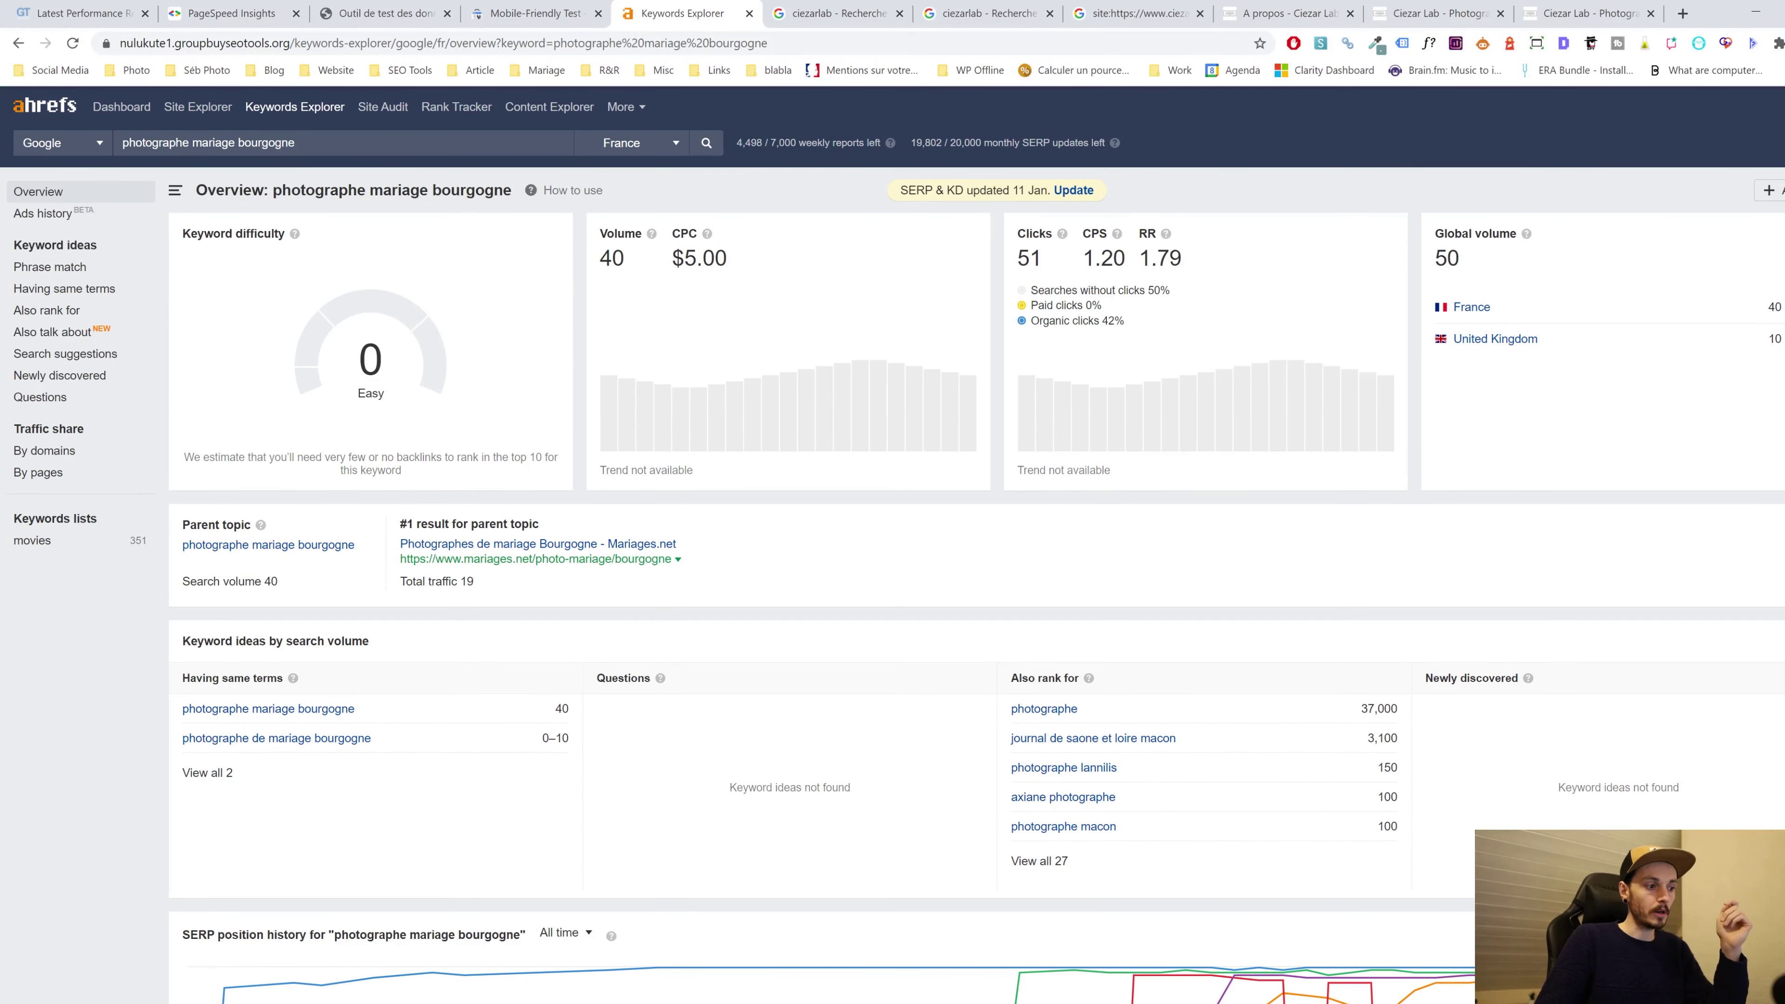
# Open Notepad, write "home -> photographe mariage", and make its window wider and shorter over the keyword overview
pyautogui.press('super')
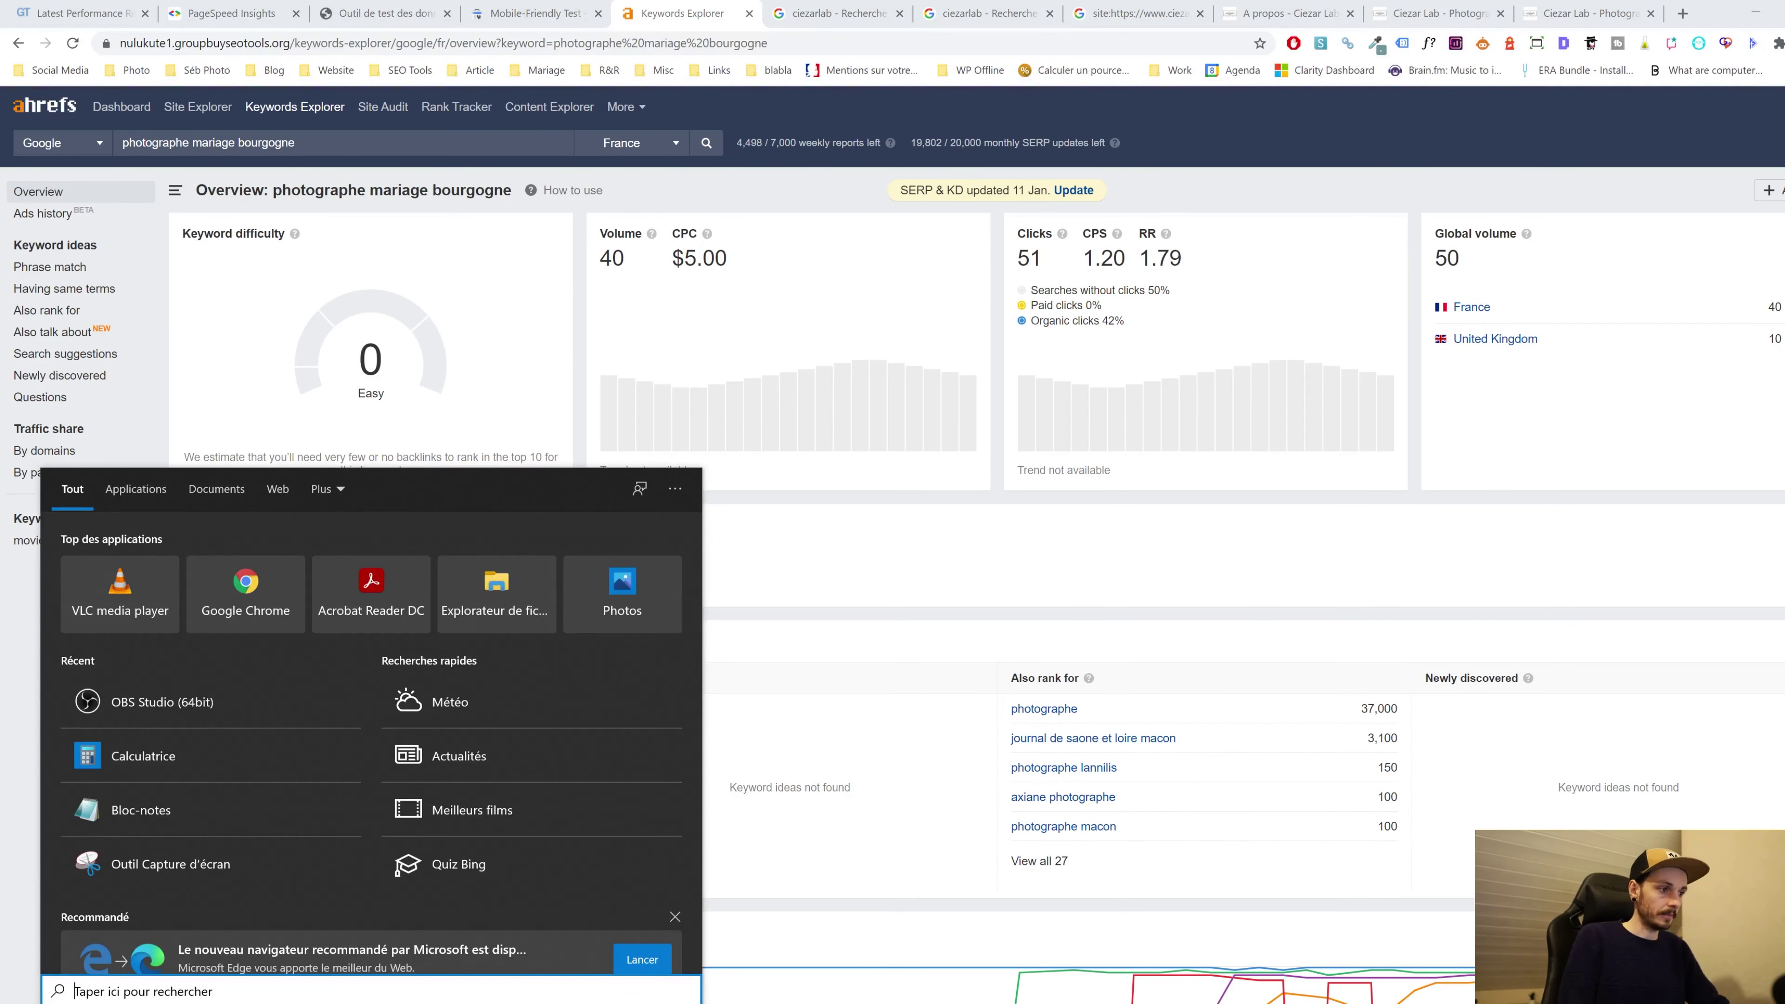
pyautogui.write('bloc')
pyautogui.press('Return')
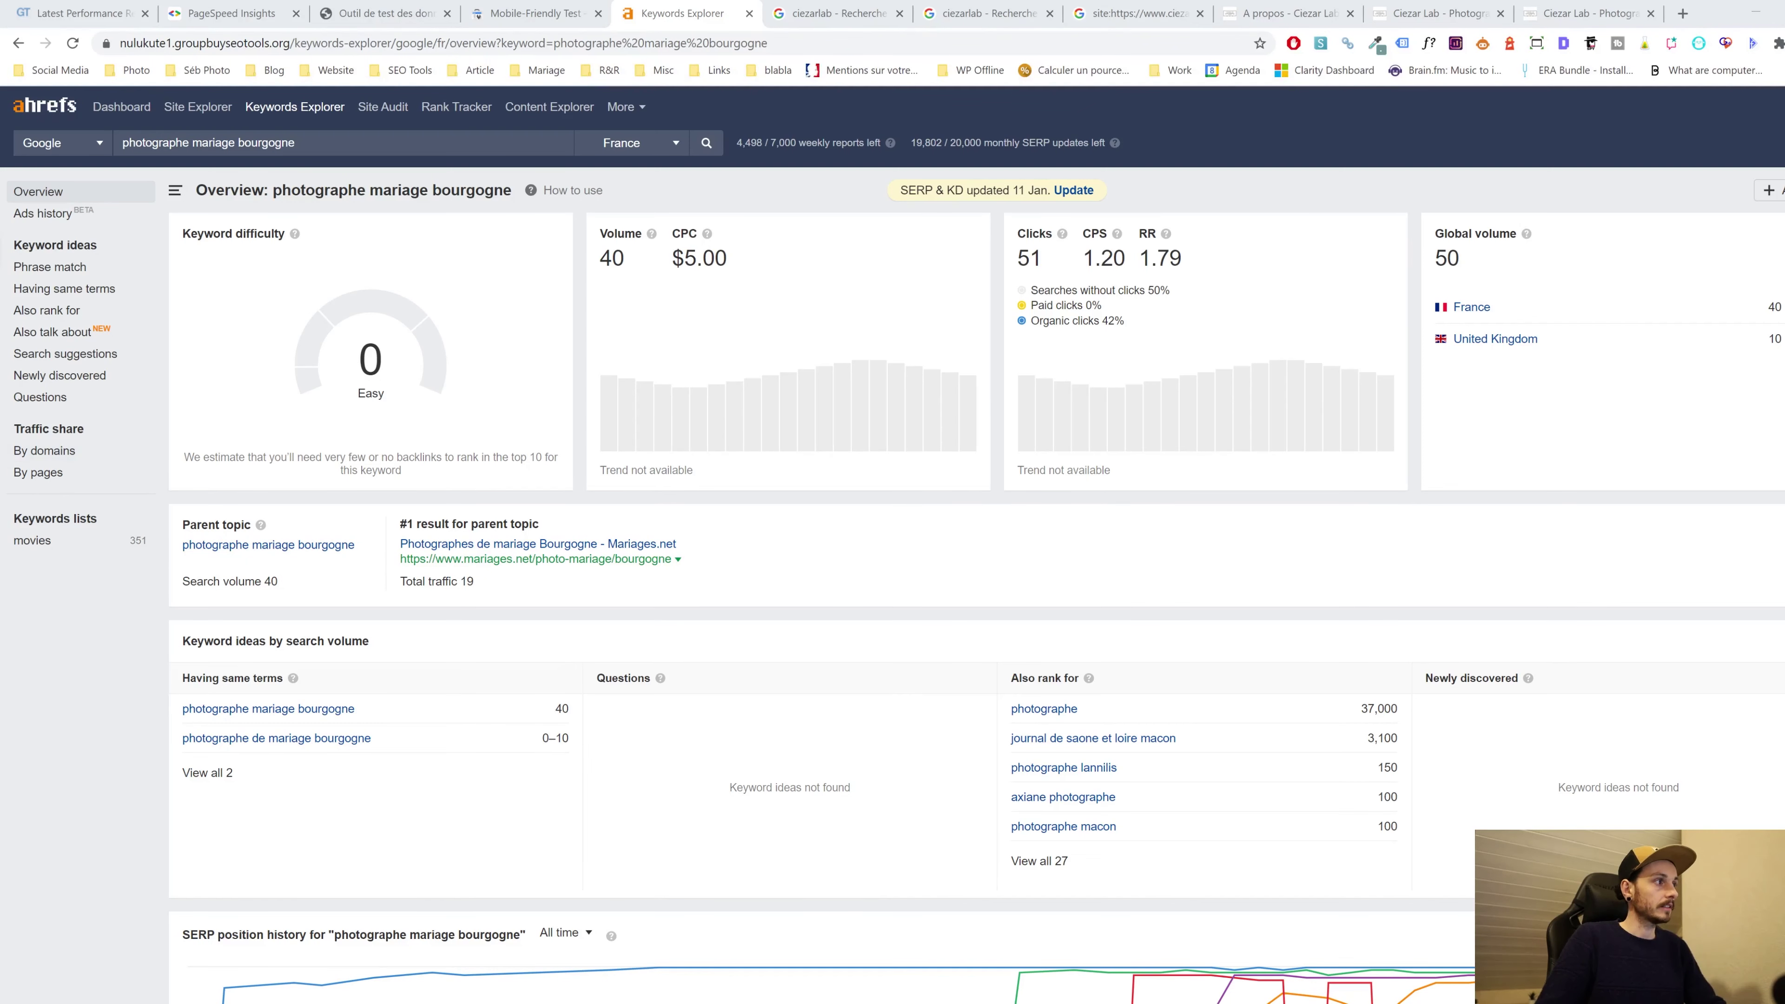
pyautogui.write('home -> ')
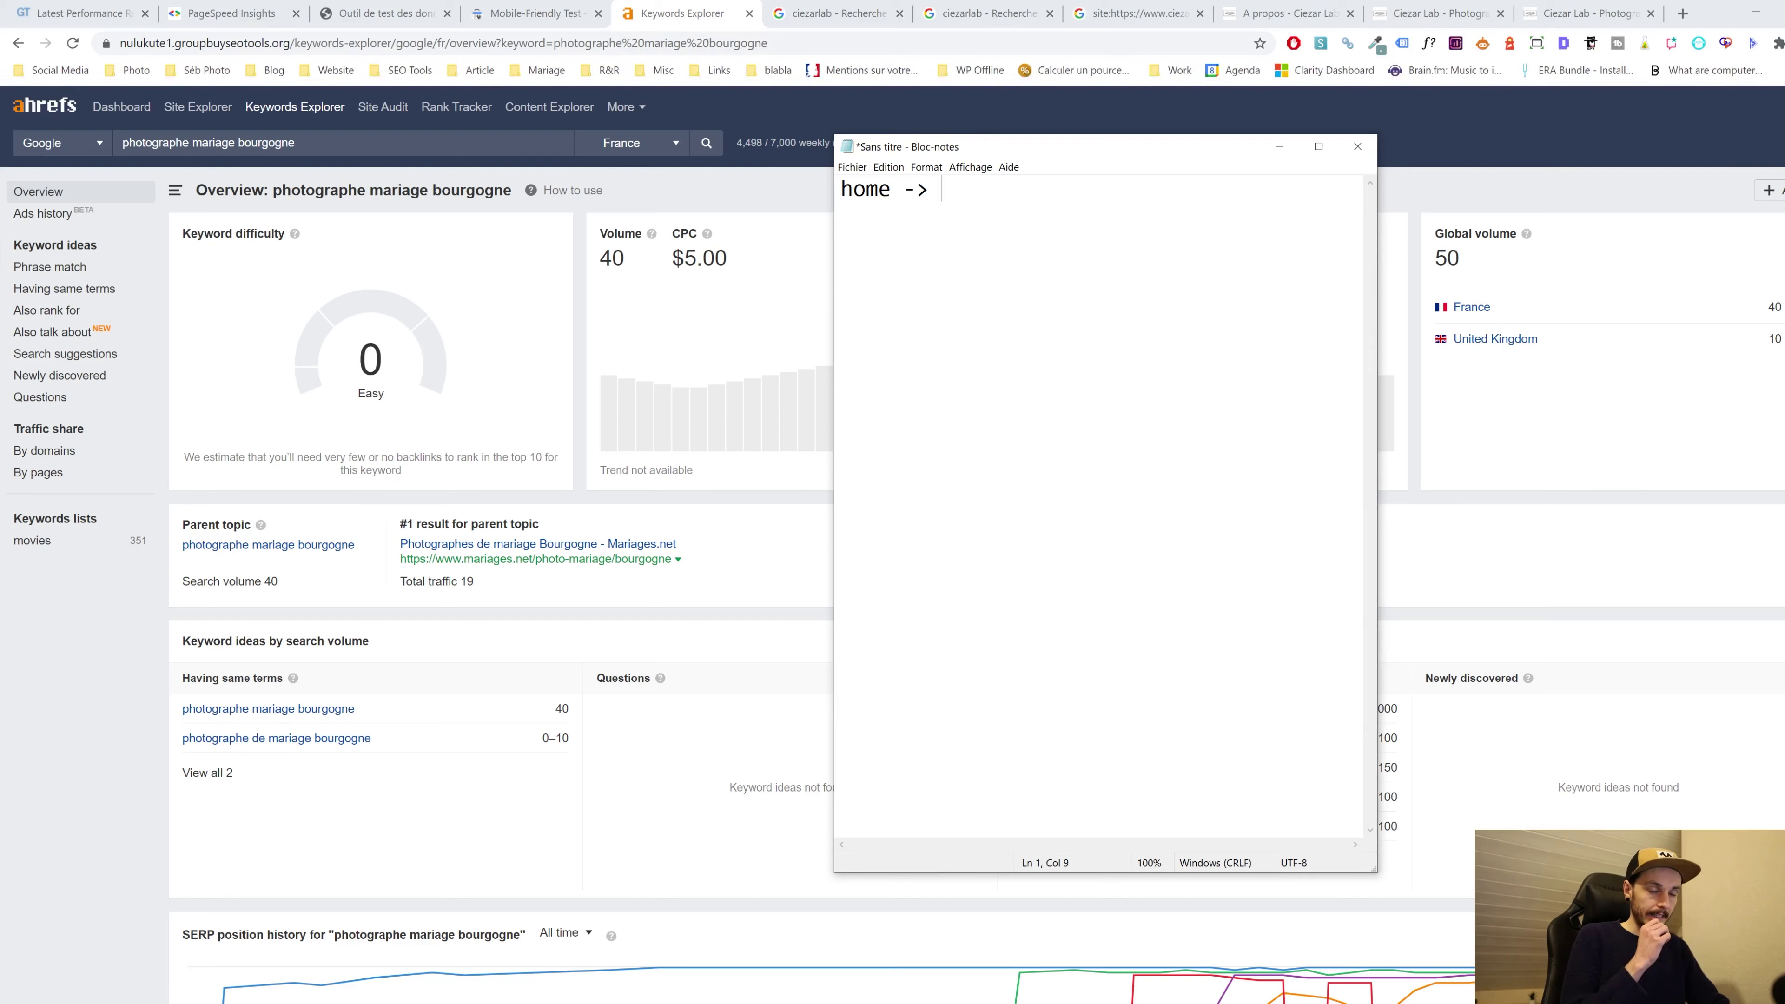
pyautogui.write('photo')
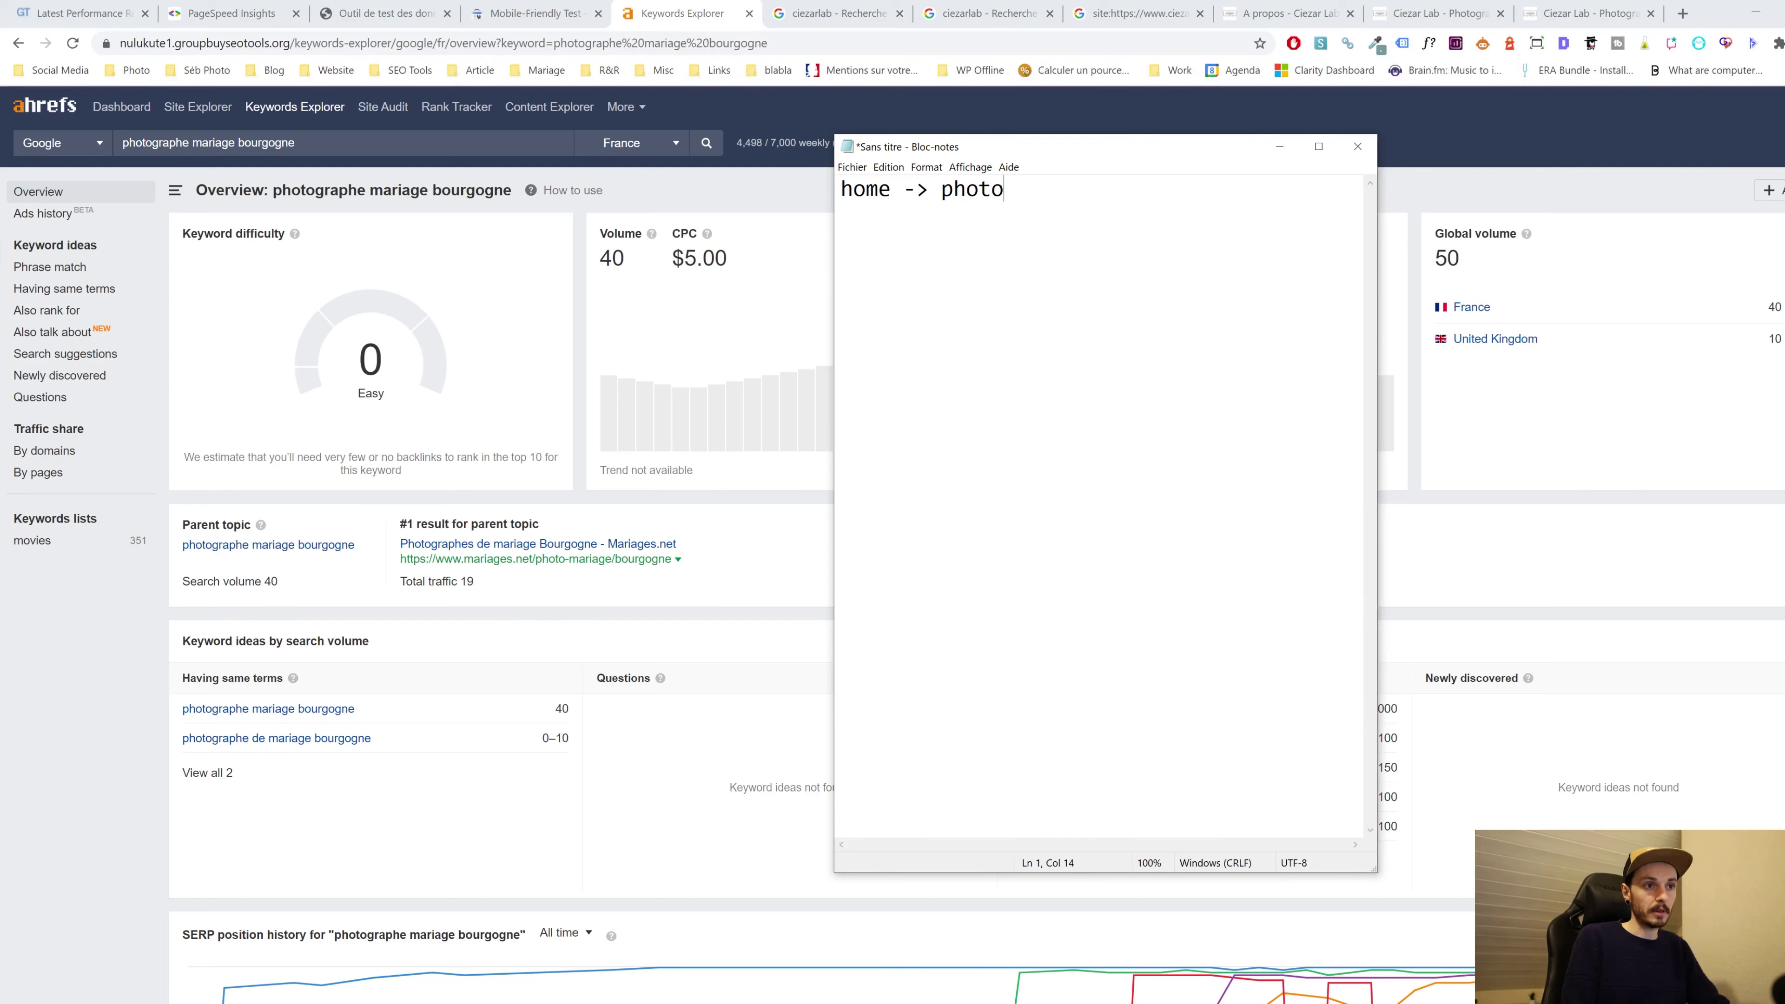
pyautogui.write('graphe mariage')
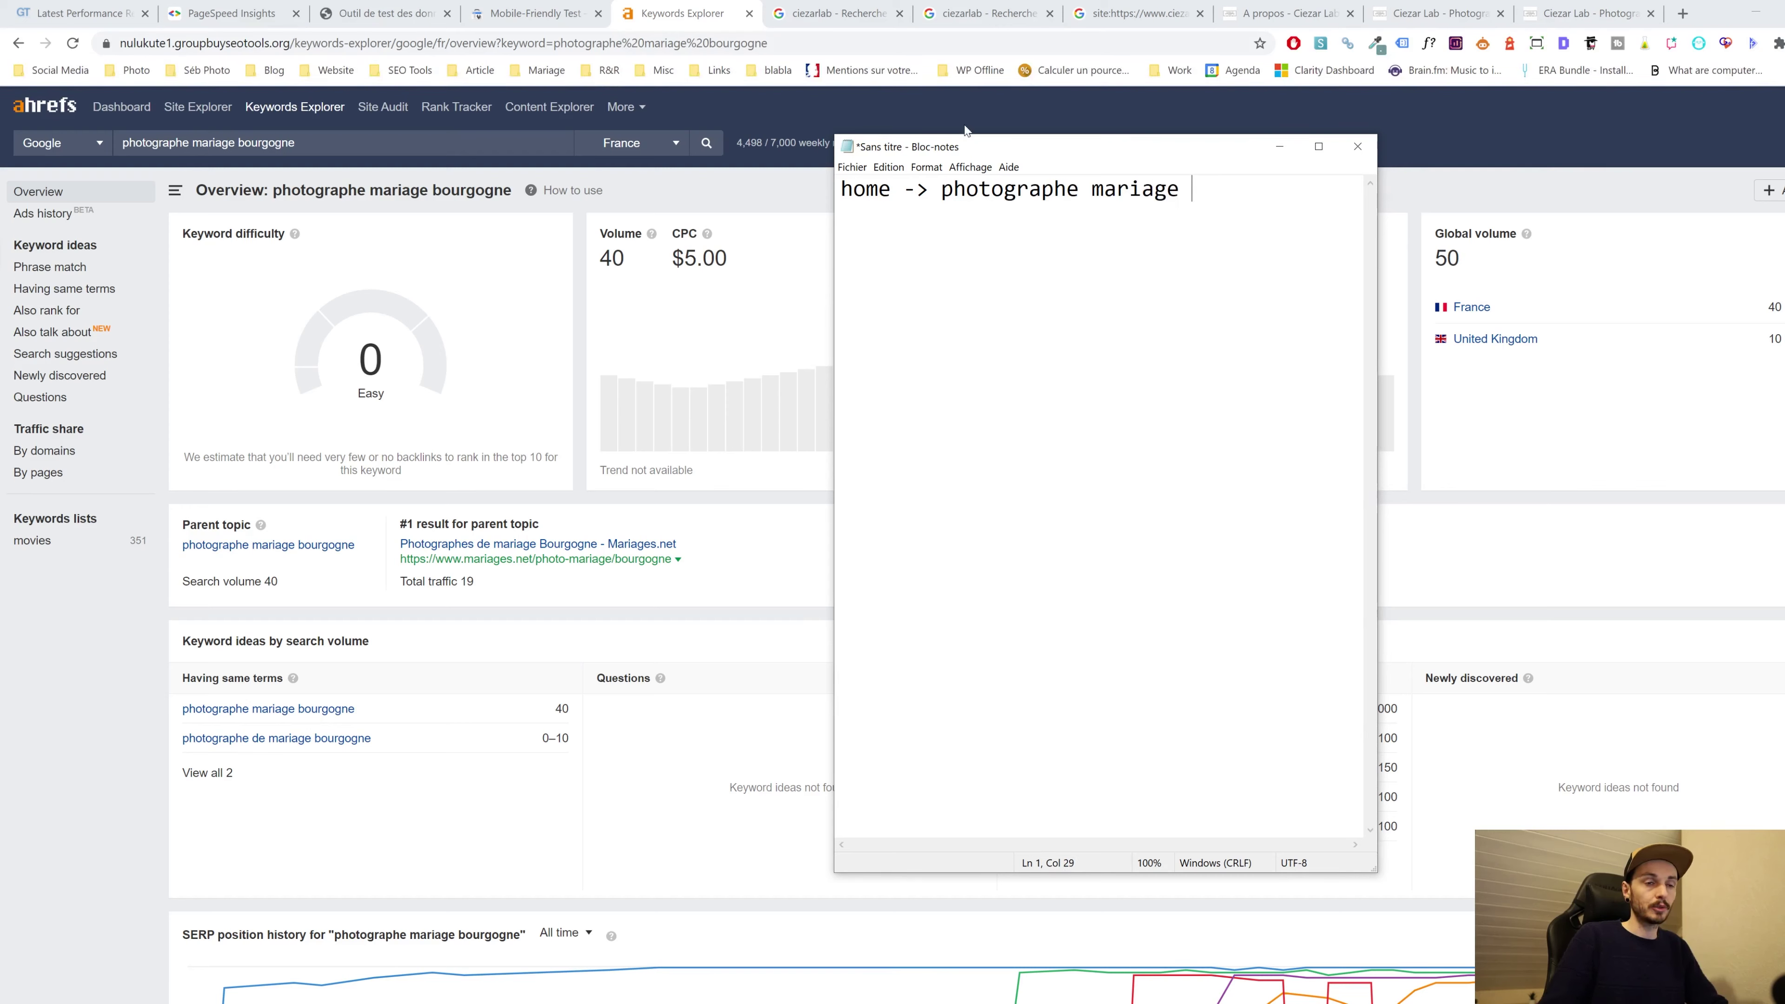
pyautogui.moveTo(1376, 871); pyautogui.dragTo(1555, 657)
pyautogui.moveTo(1001, 155); pyautogui.dragTo(1099, 249)
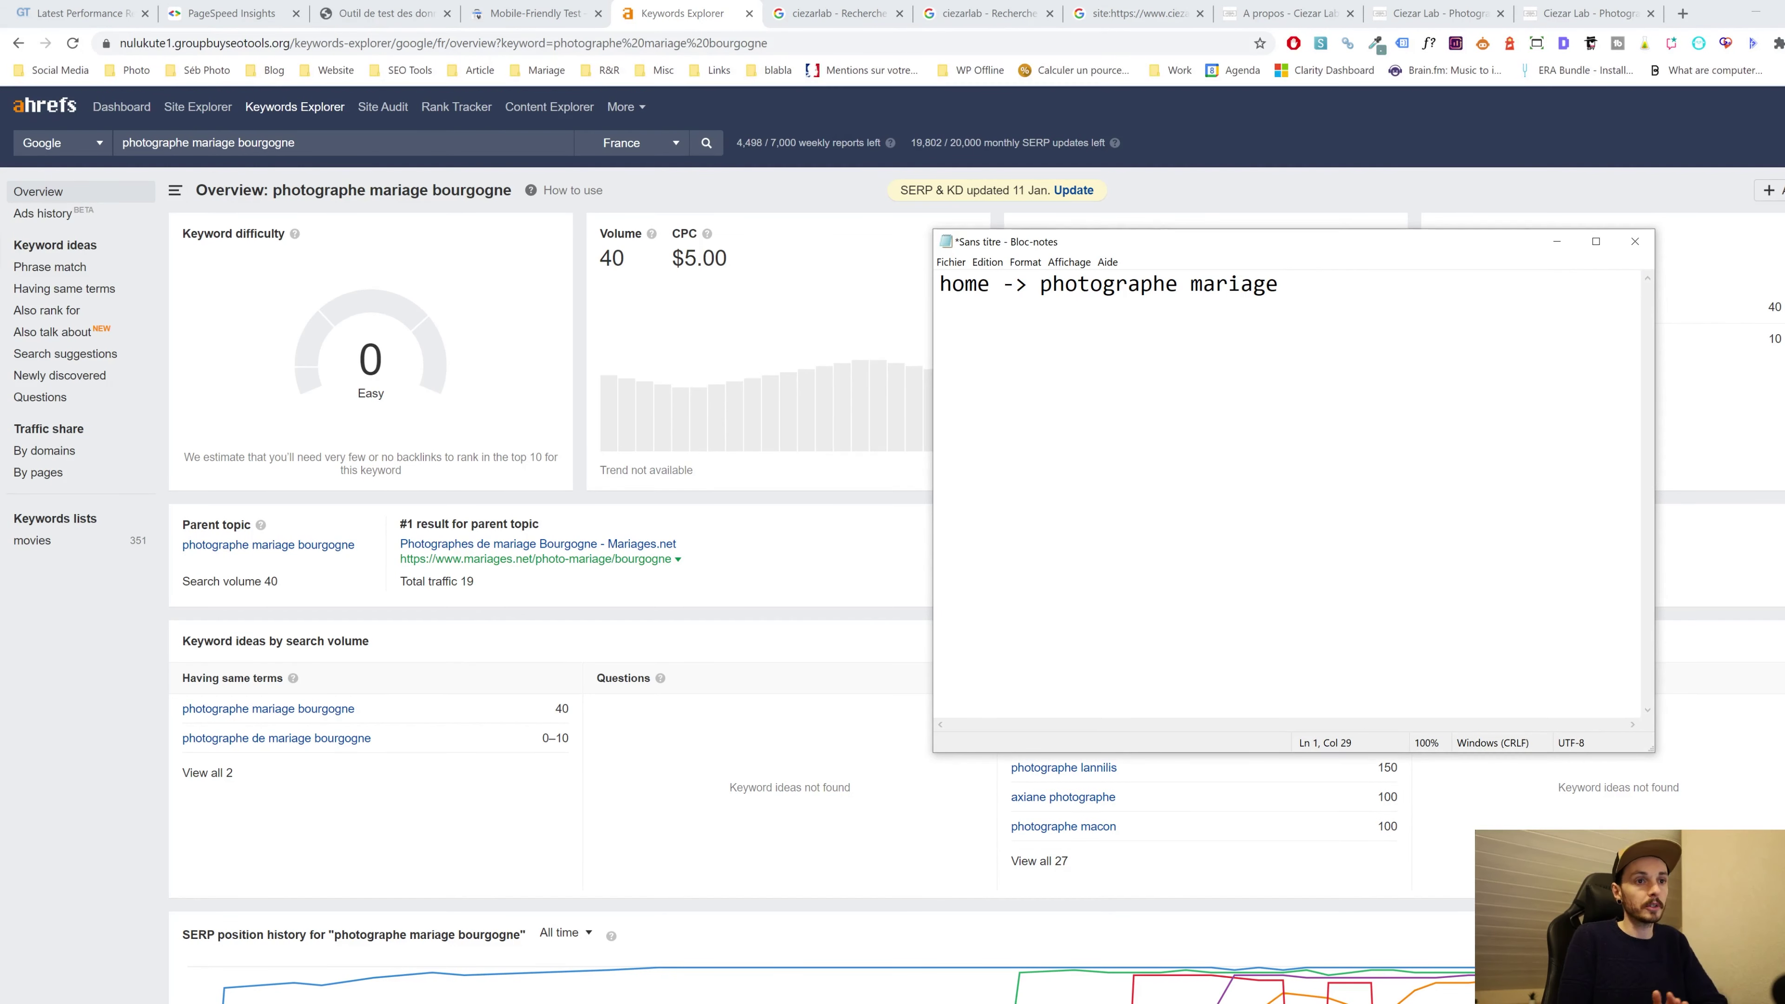
pyautogui.write('paris')
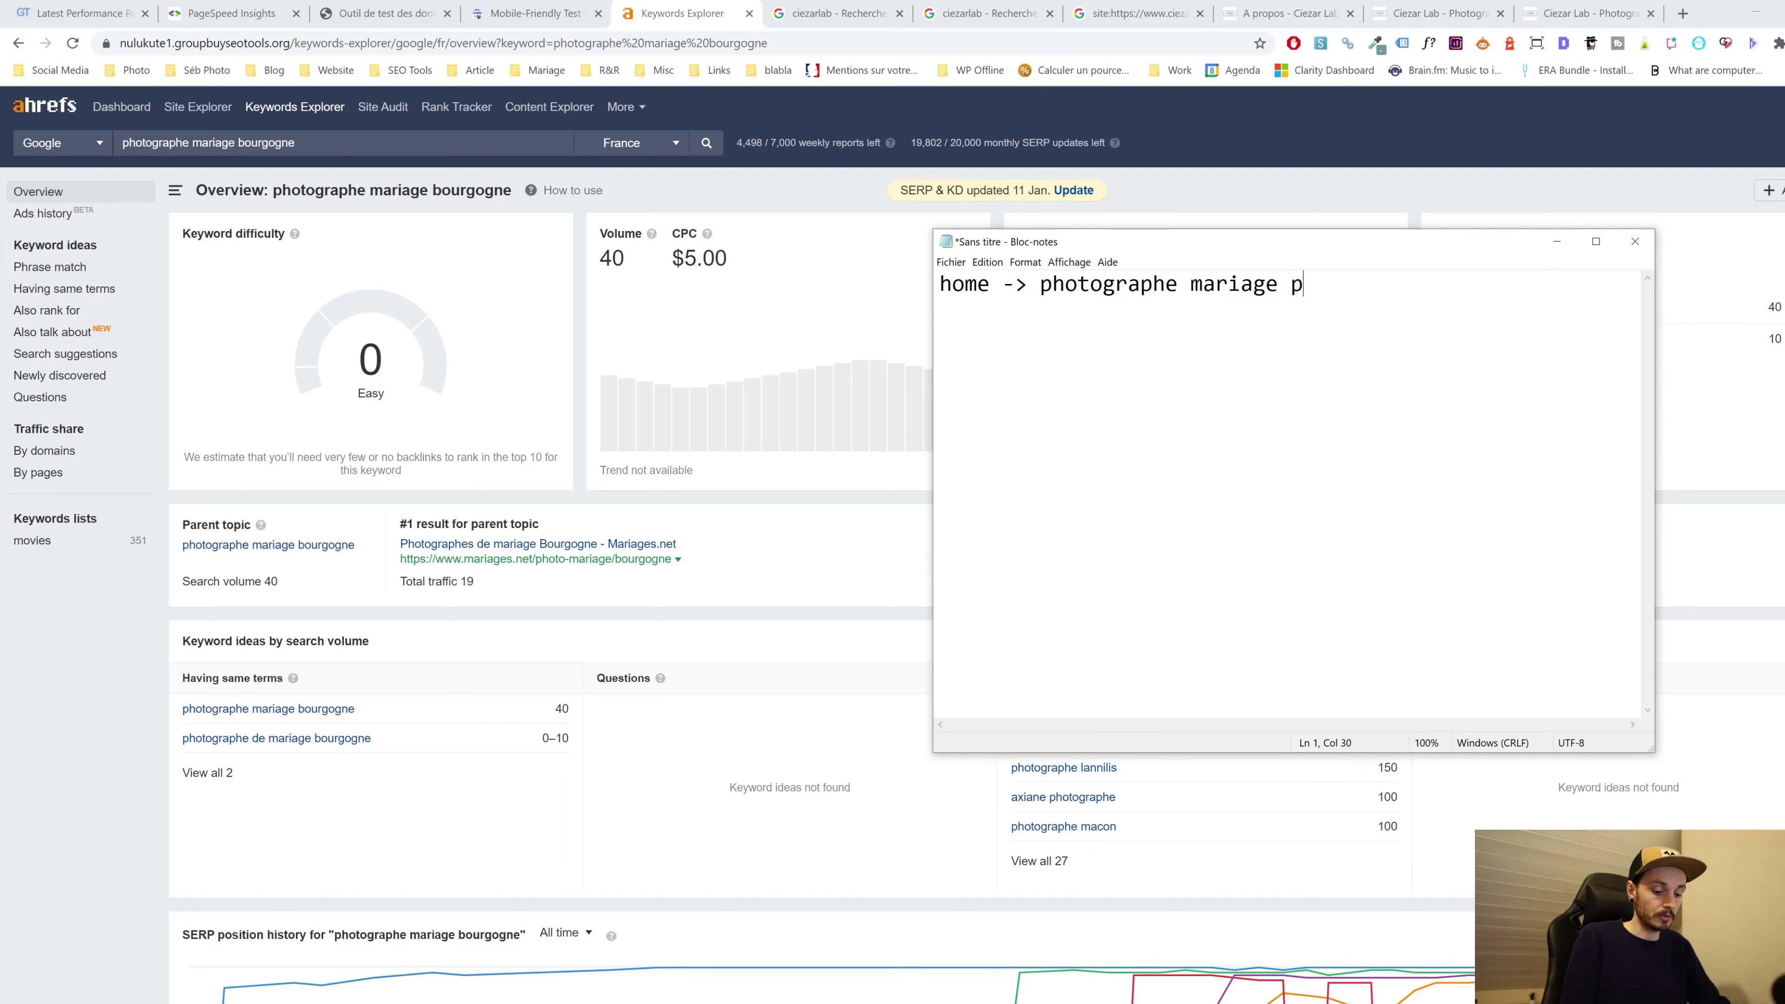
pyautogui.press('BackSpace')
pyautogui.press('BackSpace')
pyautogui.press('BackSpace')
pyautogui.press('BackSpace')
pyautogui.press('BackSpace')
pyautogui.press('BackSpace')
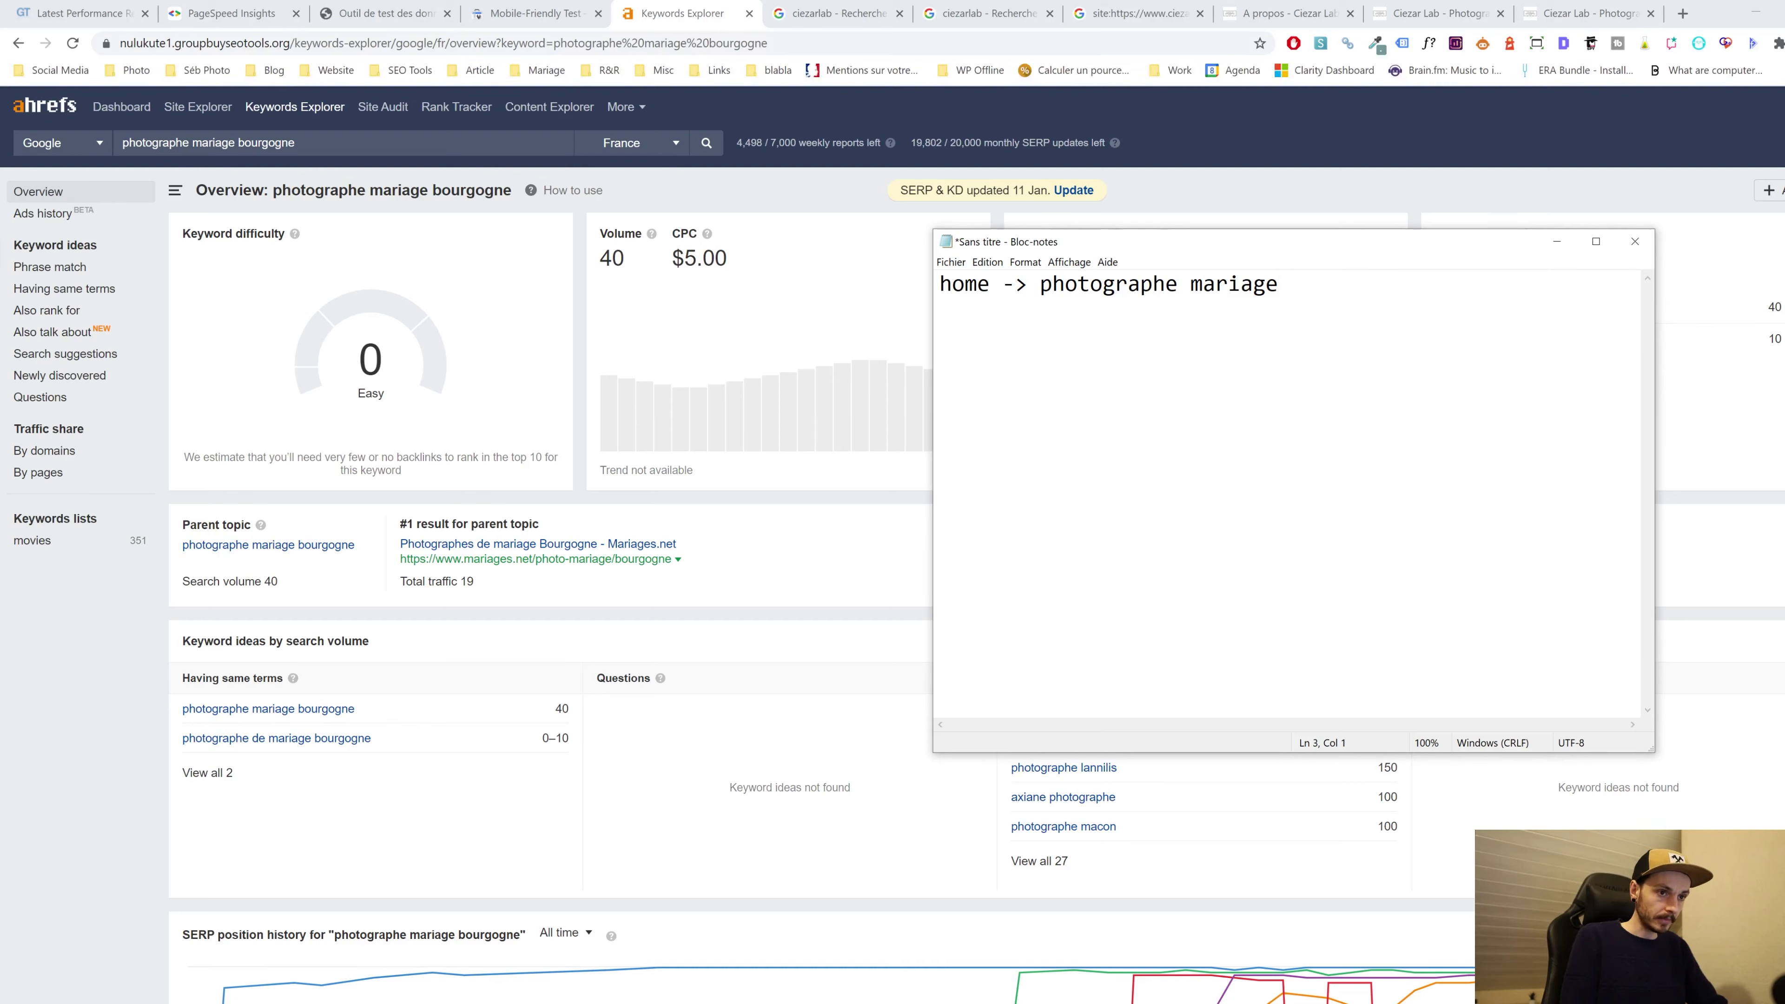
# Add the page path "home/services/photographe-mariage-paris" below the homepage line, separated by a blank line
pyautogui.write('home ')
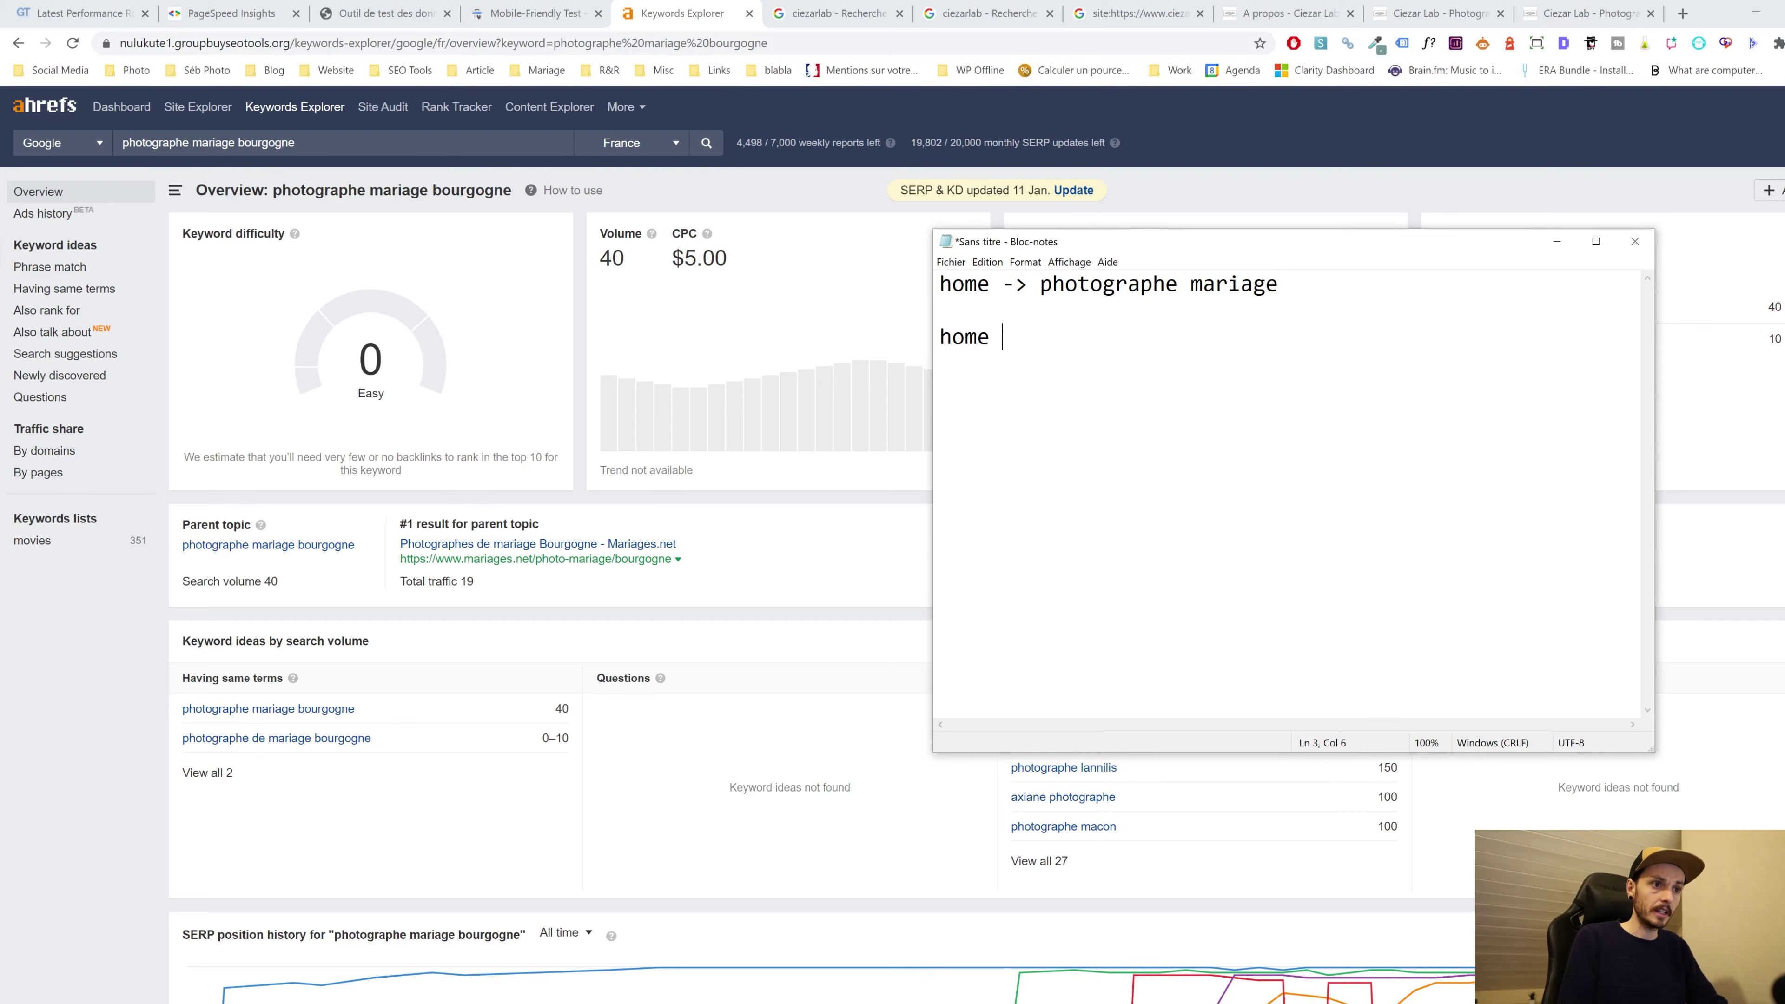
pyautogui.write('/')
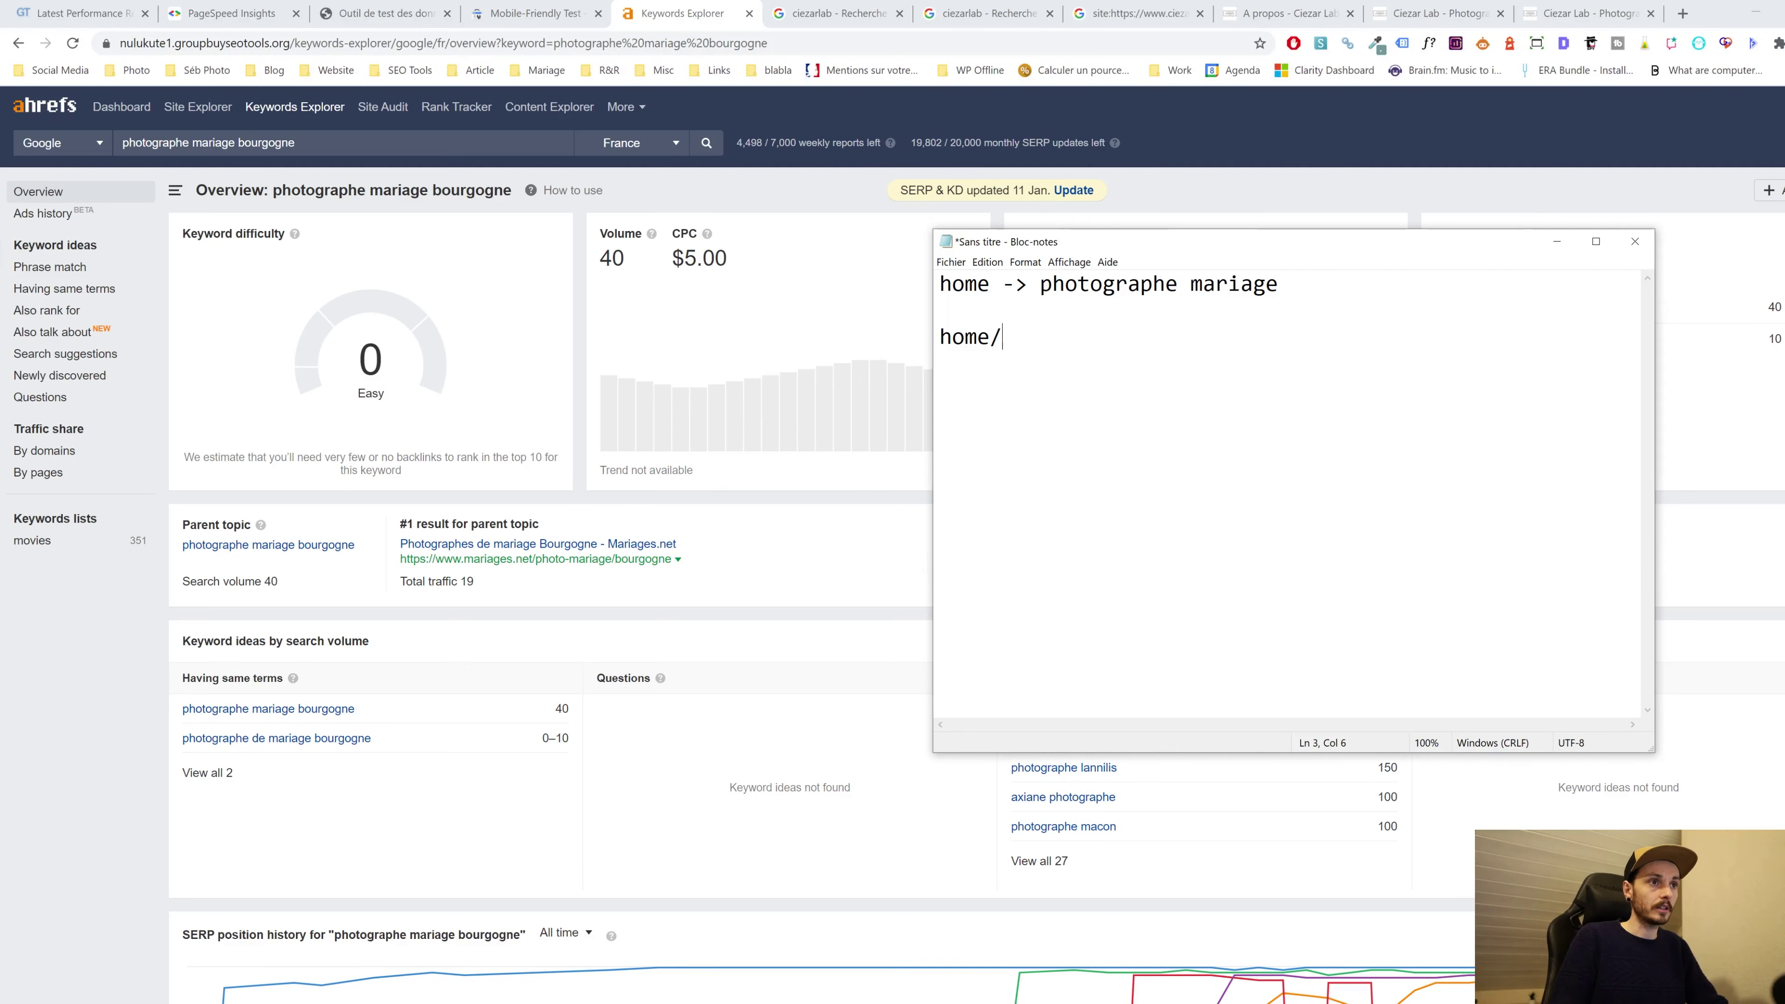
pyautogui.write('ser')
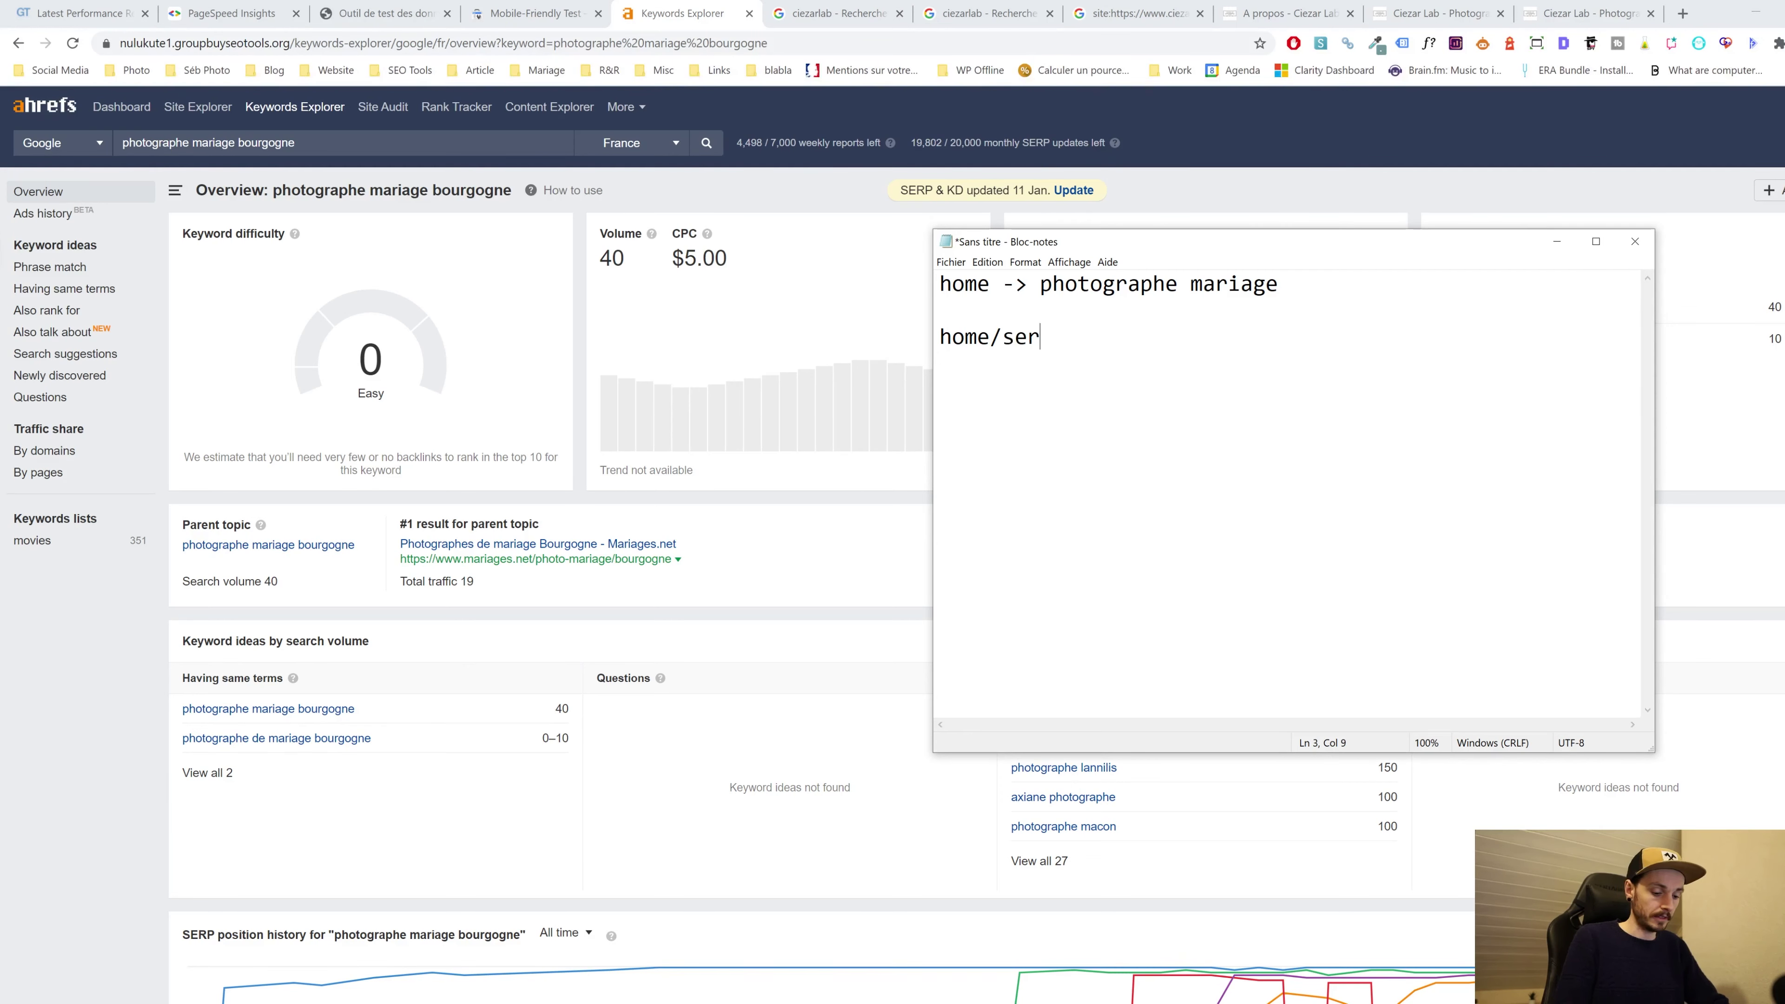
pyautogui.write('vices/photograp')
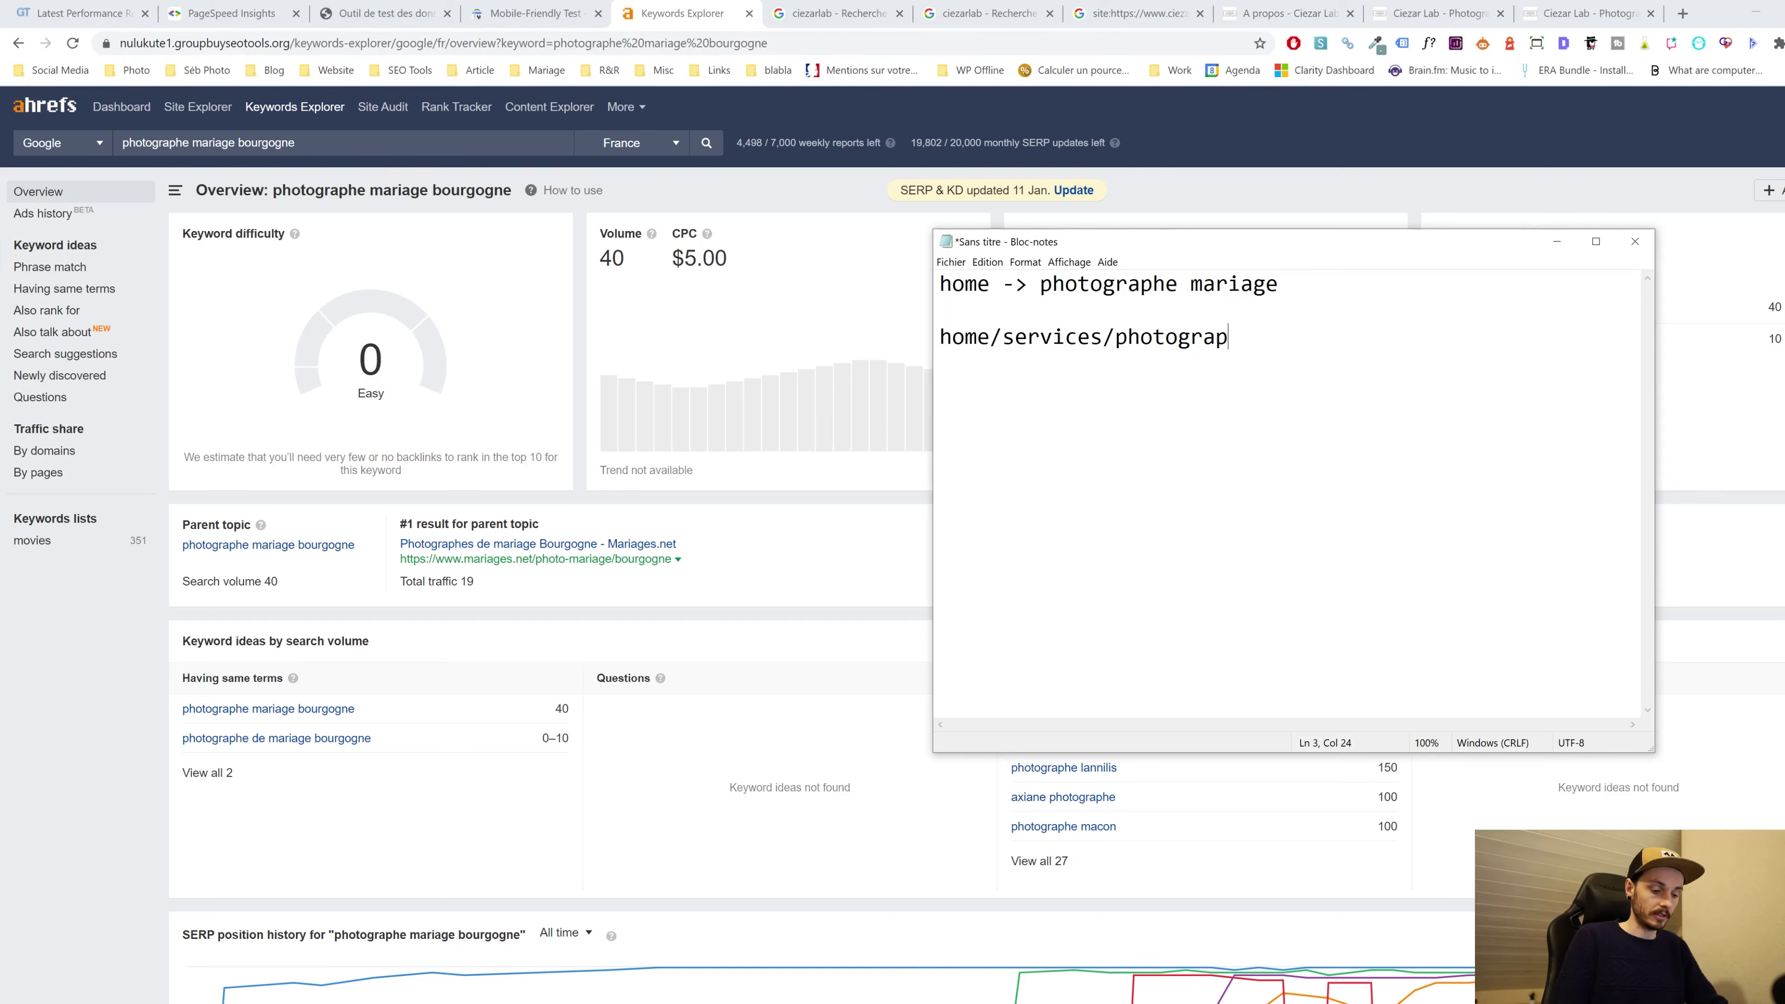
pyautogui.write('he-mariage-paris')
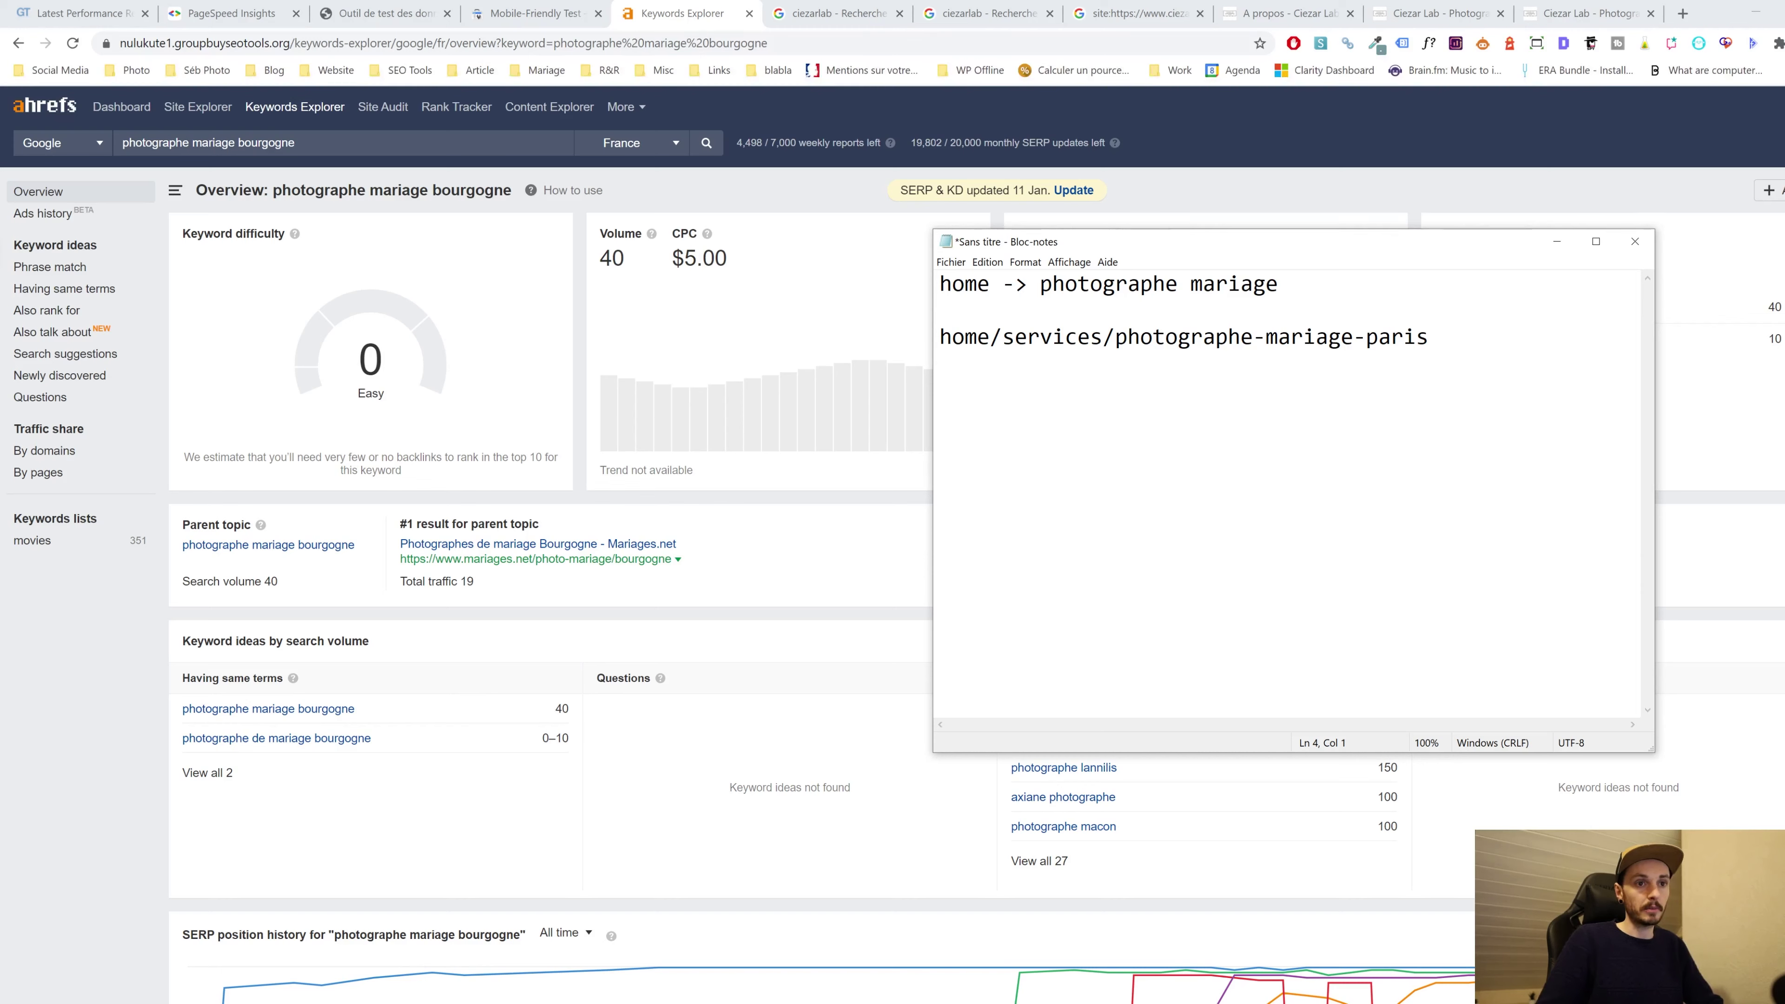
# Duplicate the Paris page path on the line below and change the copy's location to "normandie"
pyautogui.hotkey('shift', 'Up')
pyautogui.hotkey('ctrl', 'c')
pyautogui.press('Down')
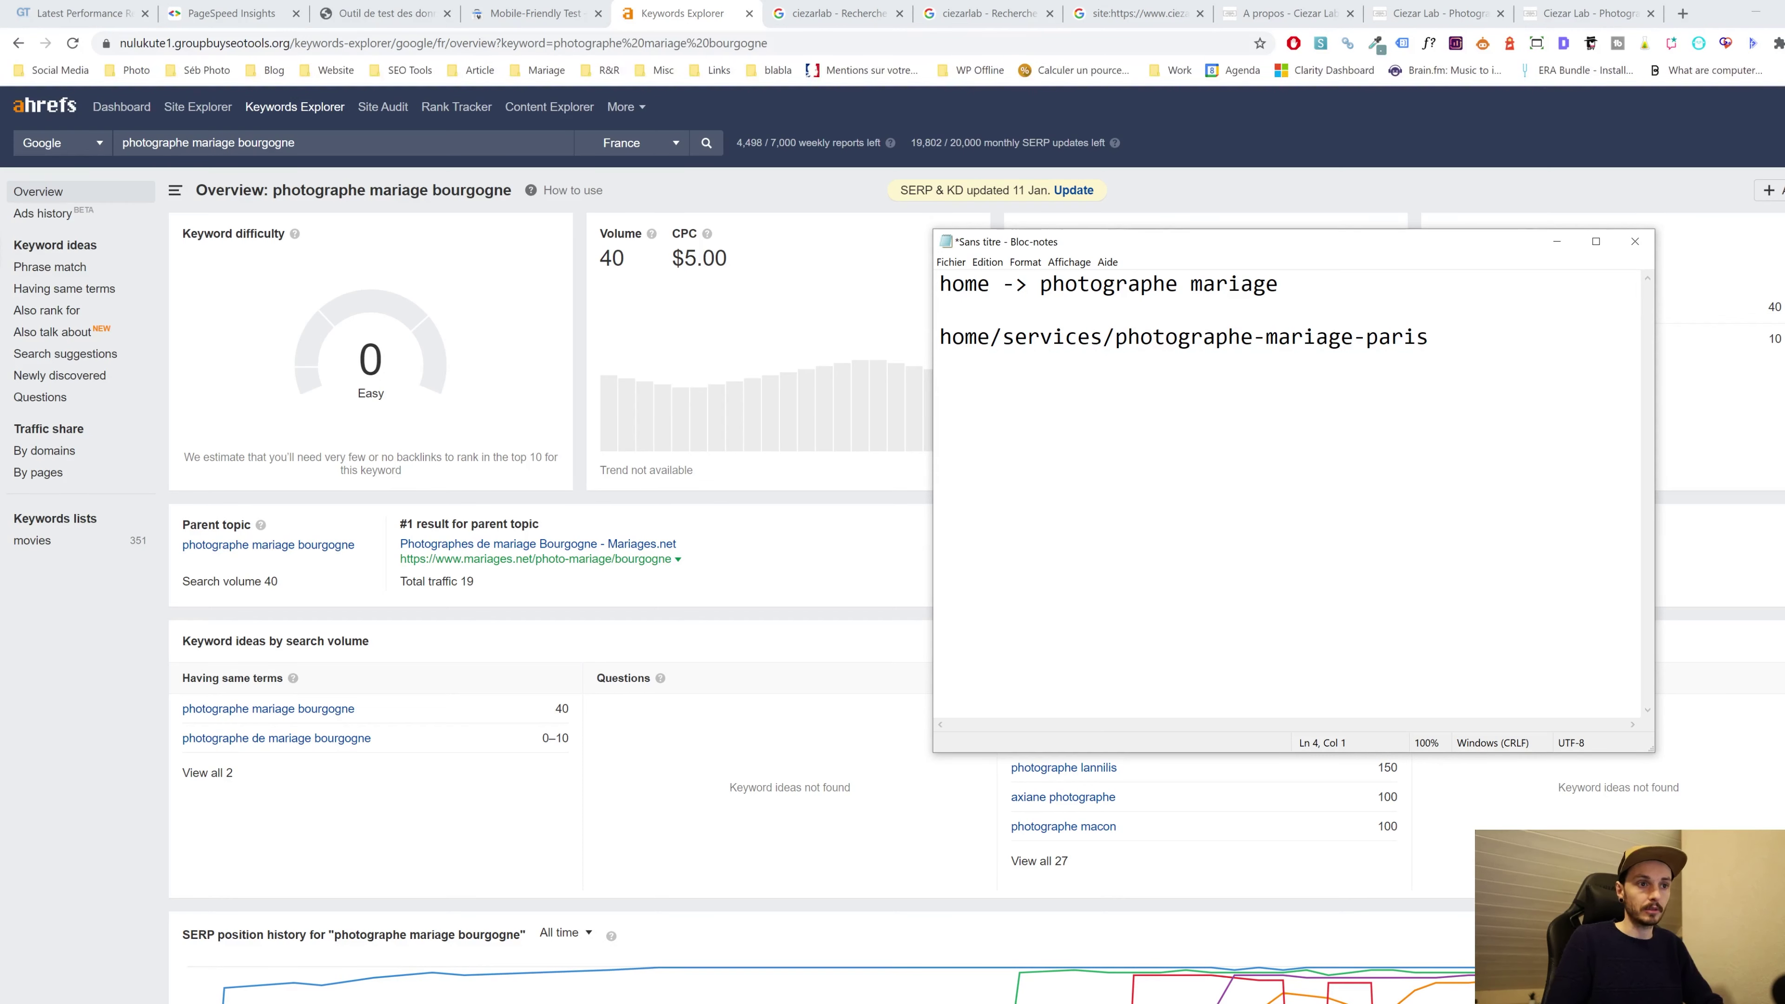
pyautogui.hotkey('ctrl', 'v')
pyautogui.hotkey('ctrl', 'shift', 'Left')
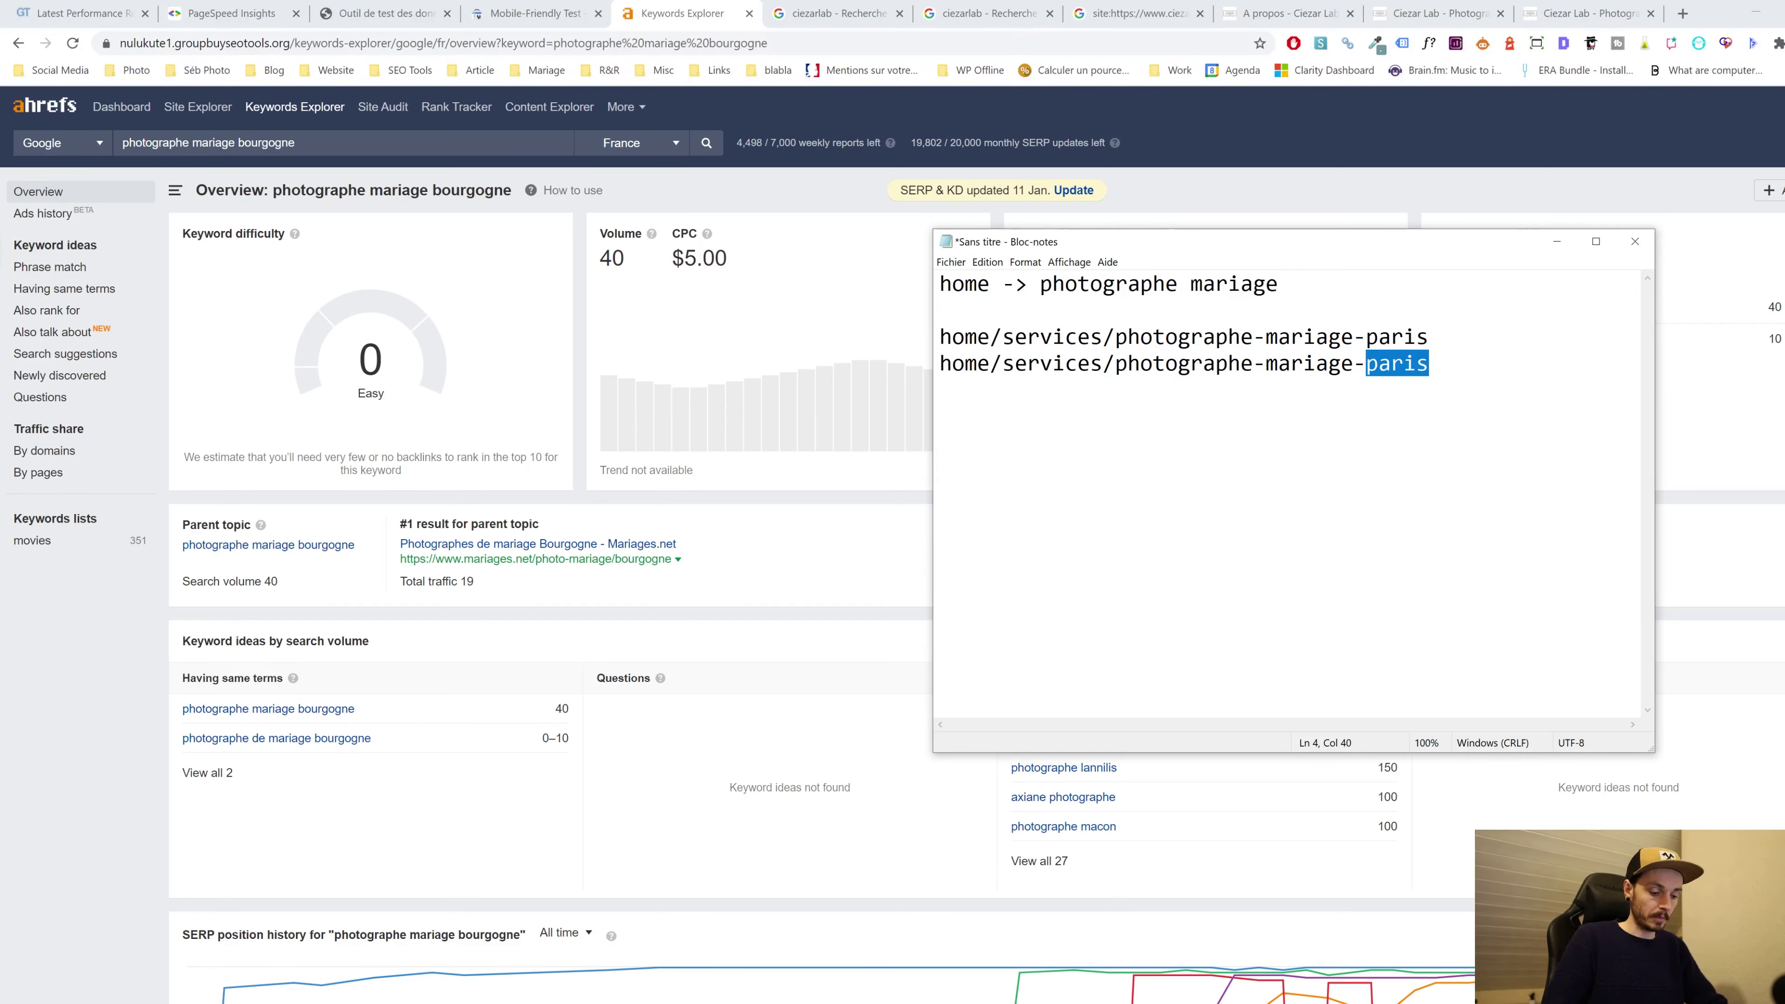
pyautogui.write('normandie')
# Add a third page path, "home/services/photographe-mariage-bourgogne", below the Normandie one
pyautogui.press('Return')
pyautogui.hotkey('ctrl', 'v')
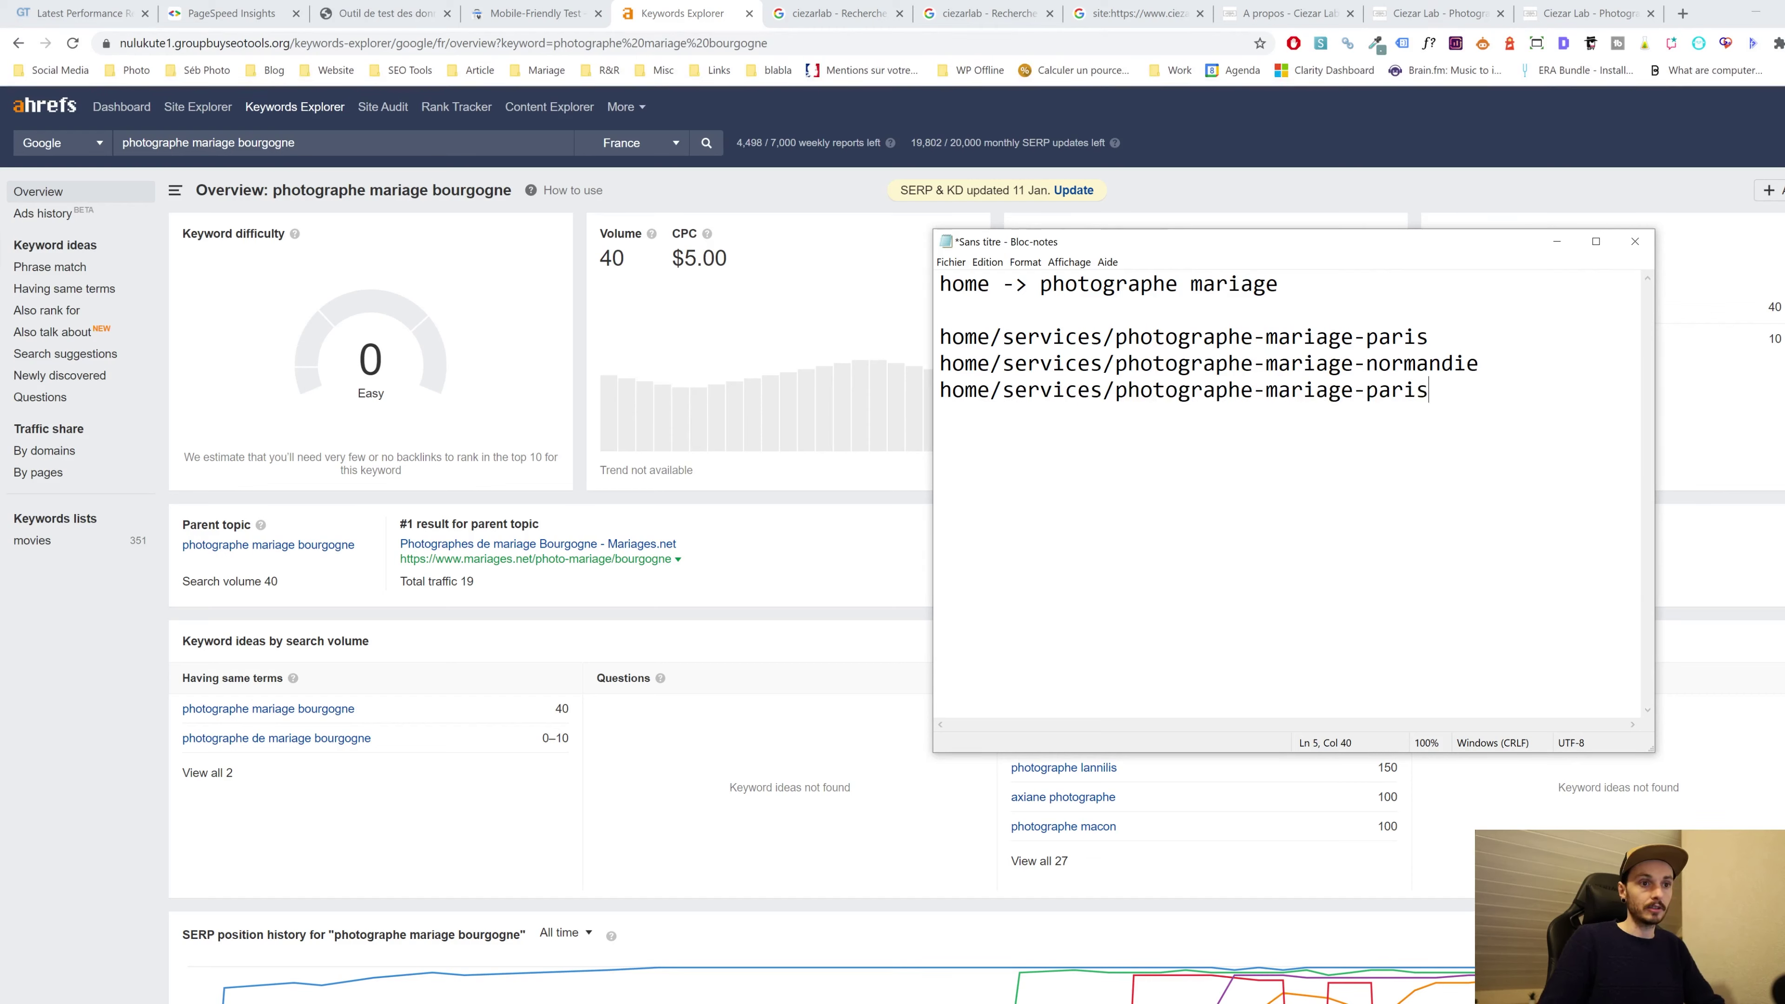
pyautogui.hotkey('ctrl', 'shift', 'Right')
pyautogui.write('bourgo')
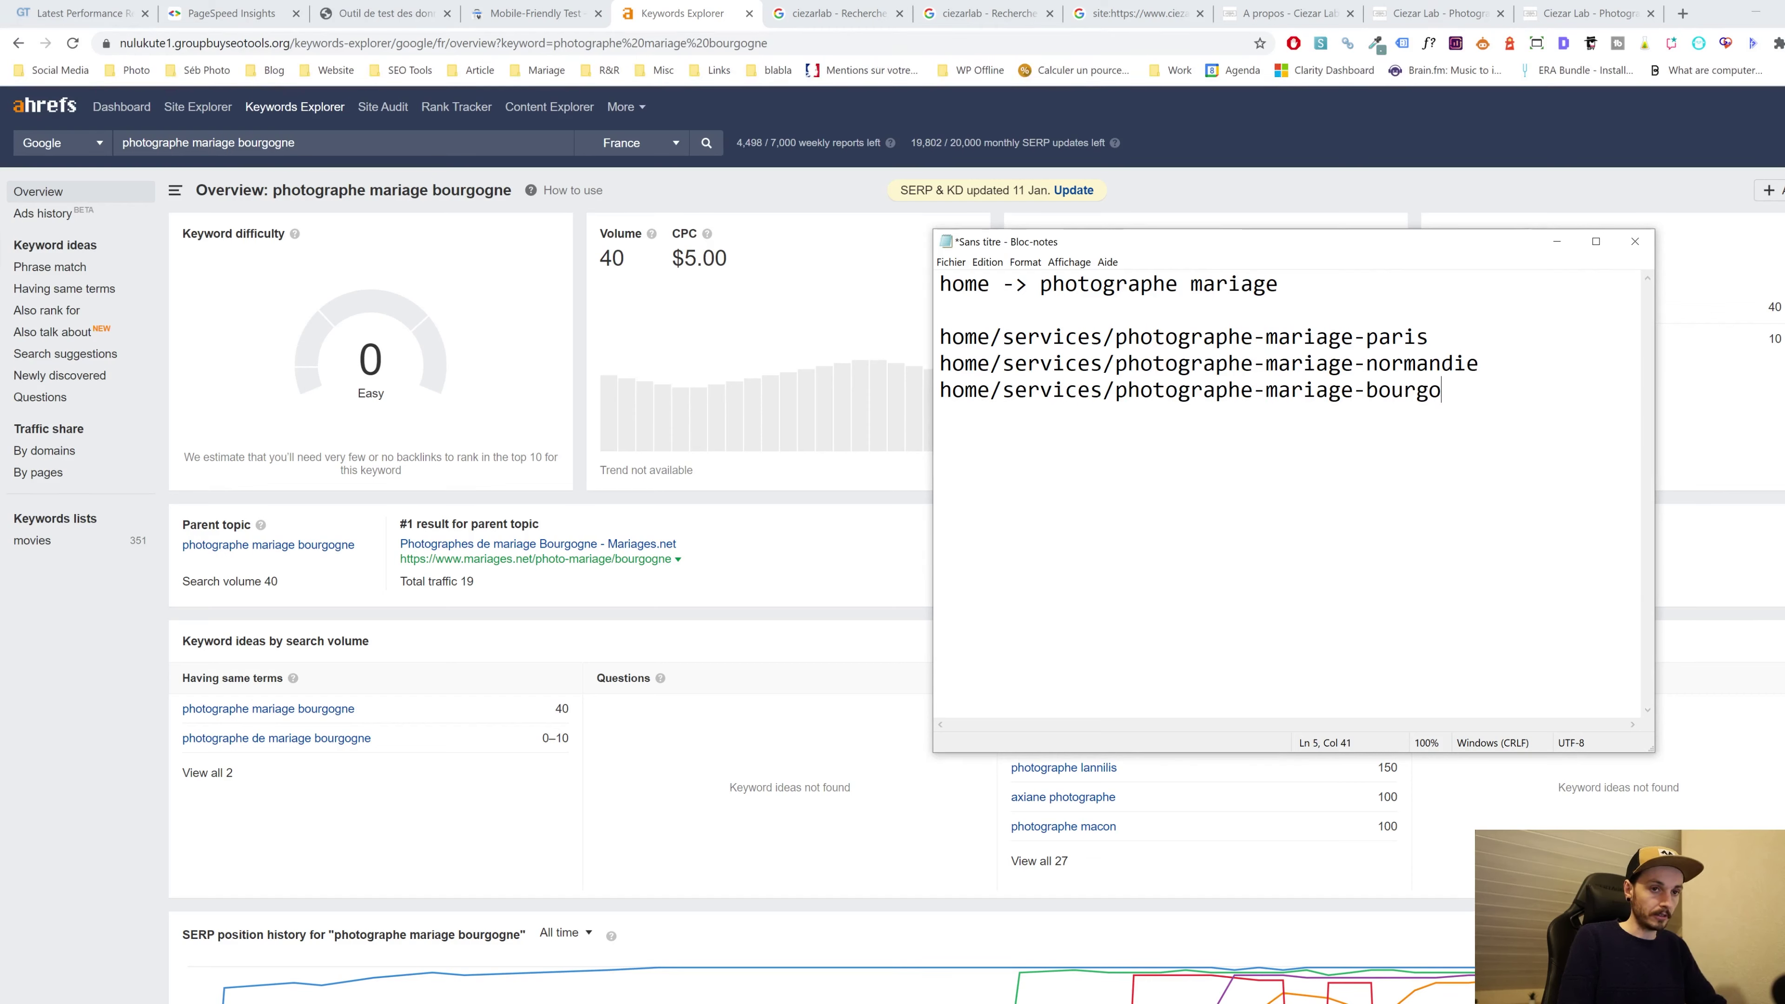
pyautogui.write('gne')
# Highlight the three service page paths and insert a blank line above the Bourgogne path
pyautogui.hotkey('shift', 'Up')
pyautogui.hotkey('shift', 'Up')
pyautogui.hotkey('shift', 'Home')
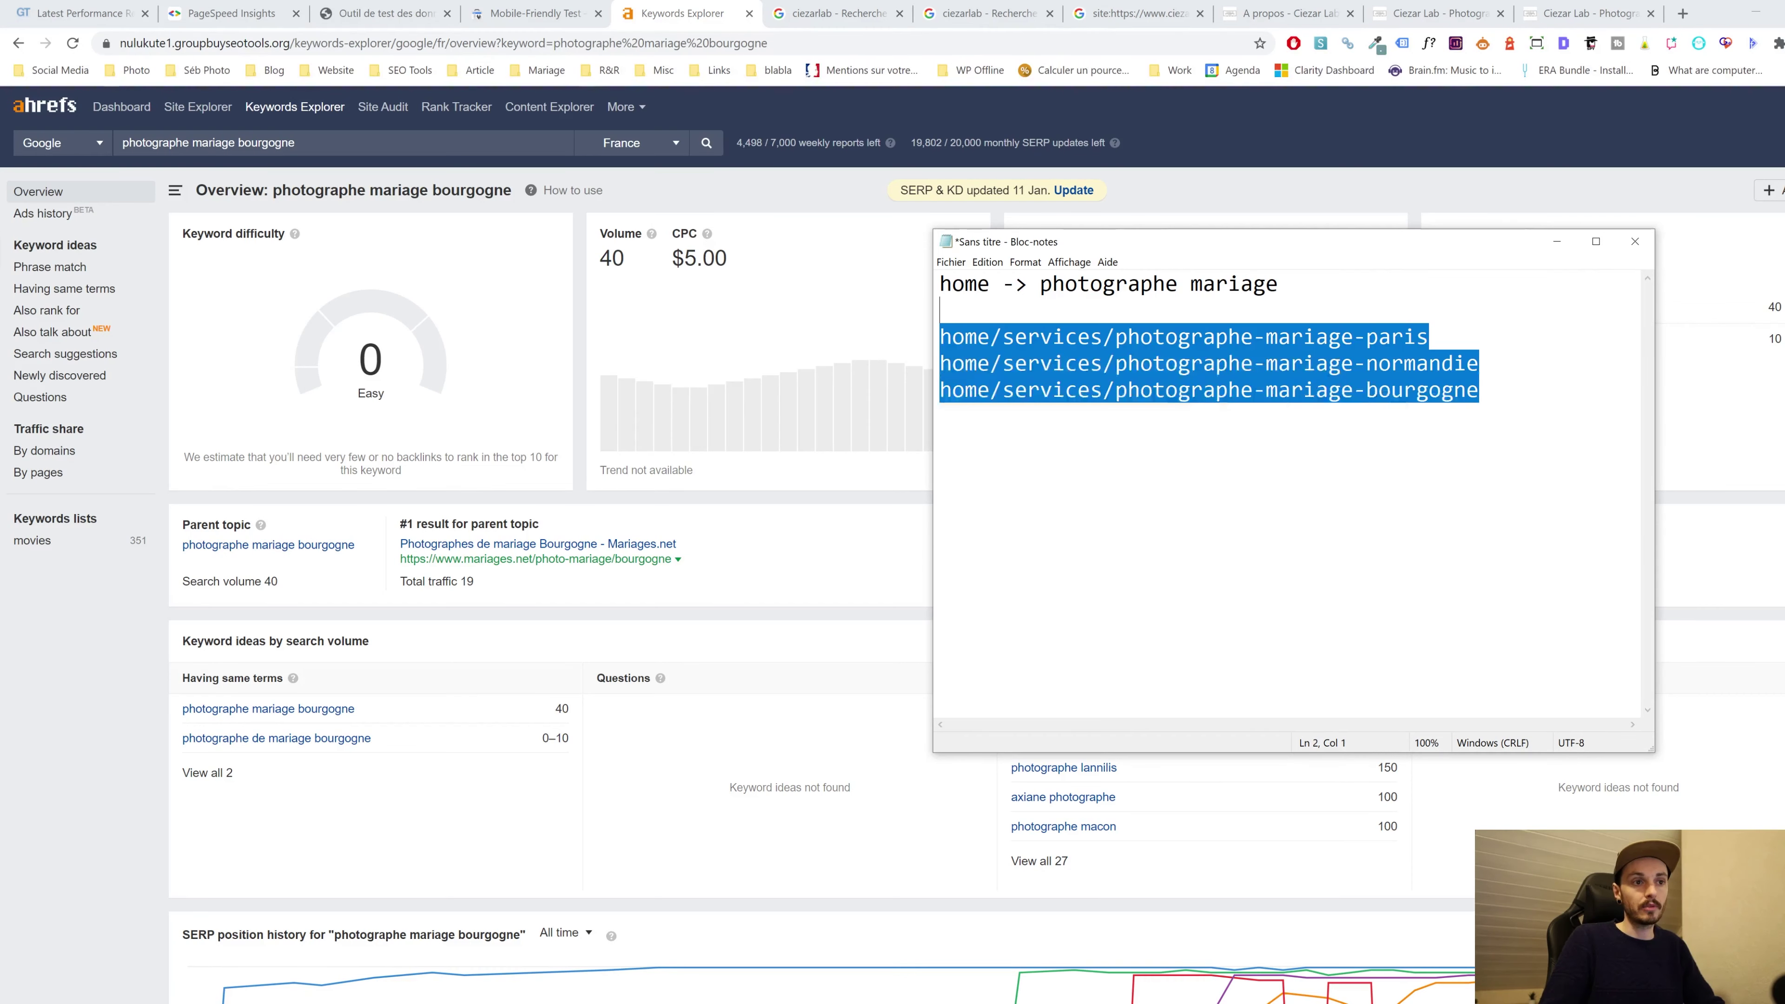
pyautogui.hotkey('ctrl', 'End')
pyautogui.hotkey('shift', 'Up')
pyautogui.hotkey('shift', 'Up')
pyautogui.hotkey('shift', 'Home')
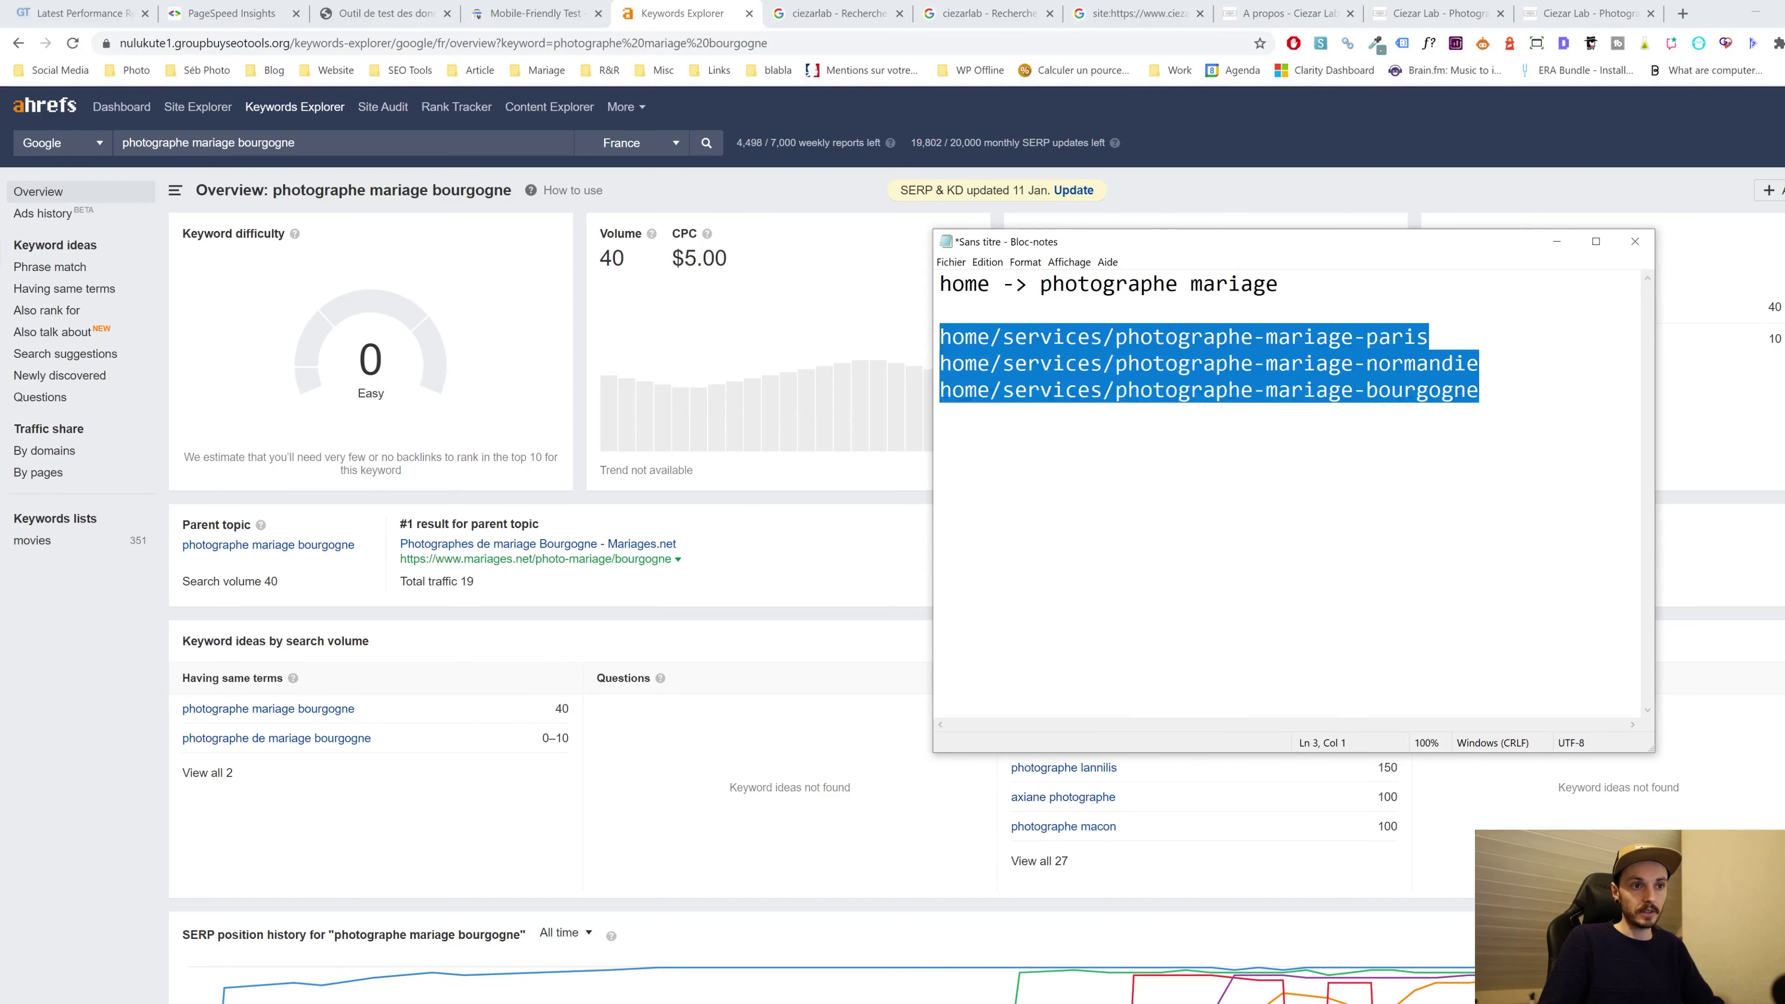
pyautogui.click(1429, 389)
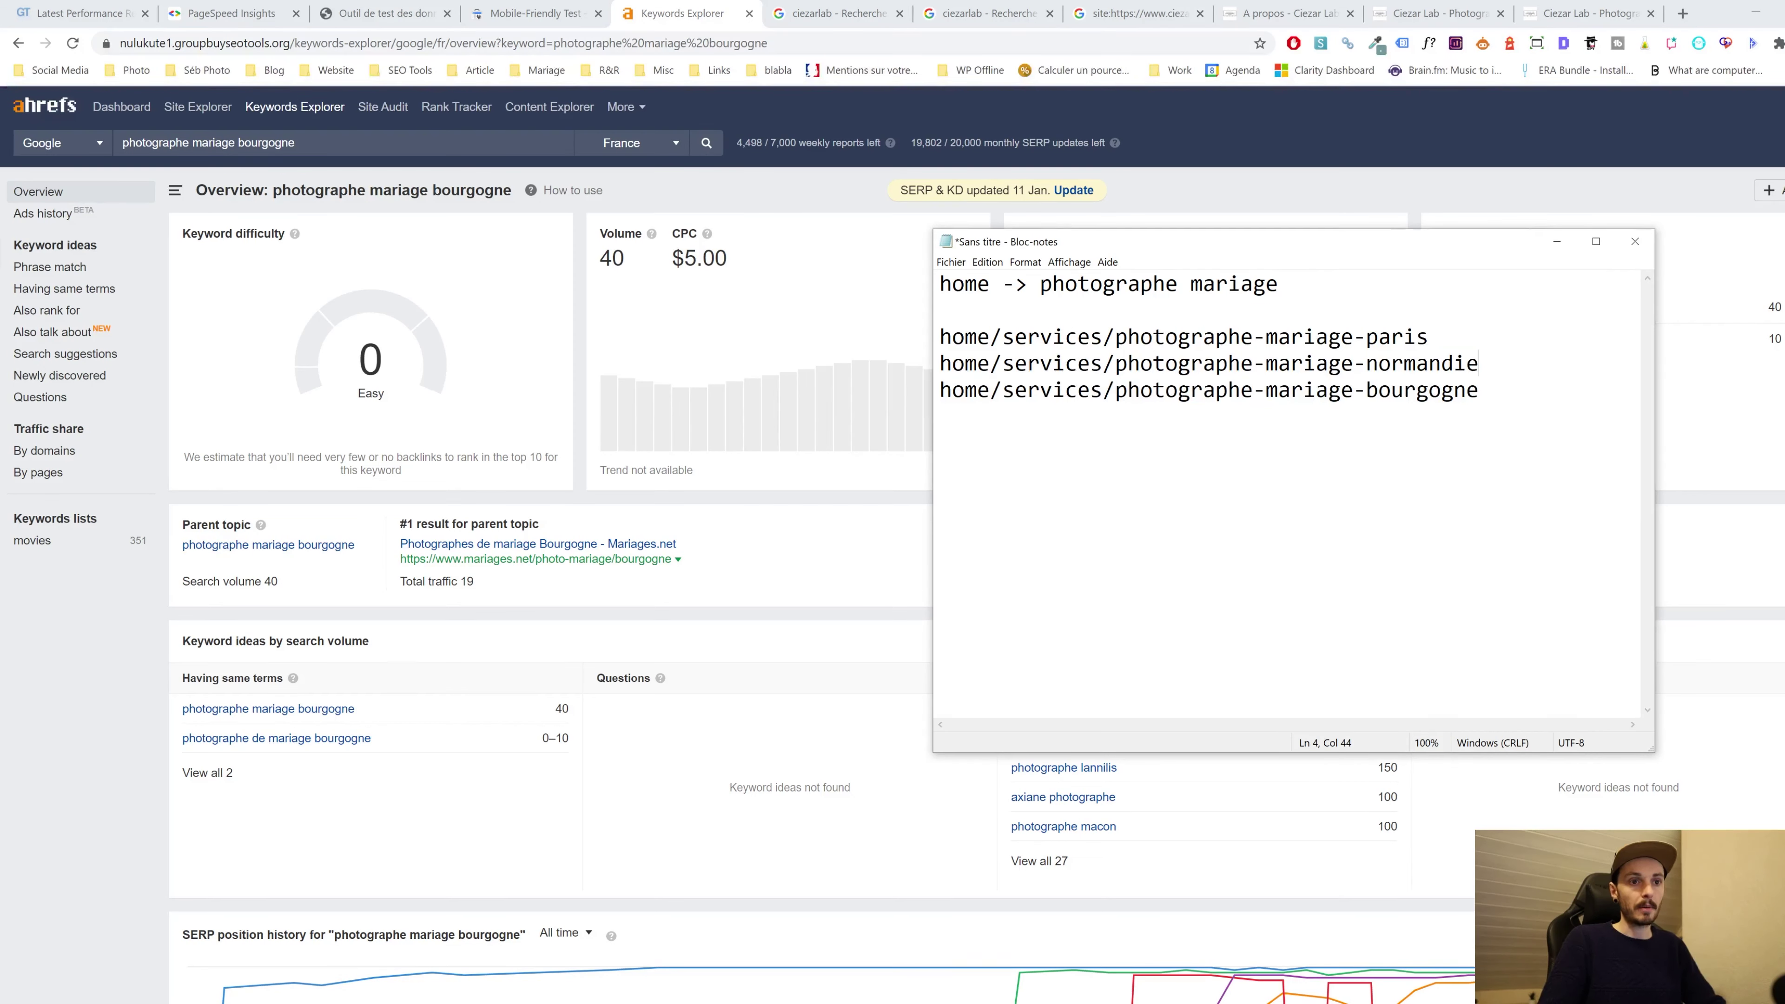
pyautogui.press('Return')
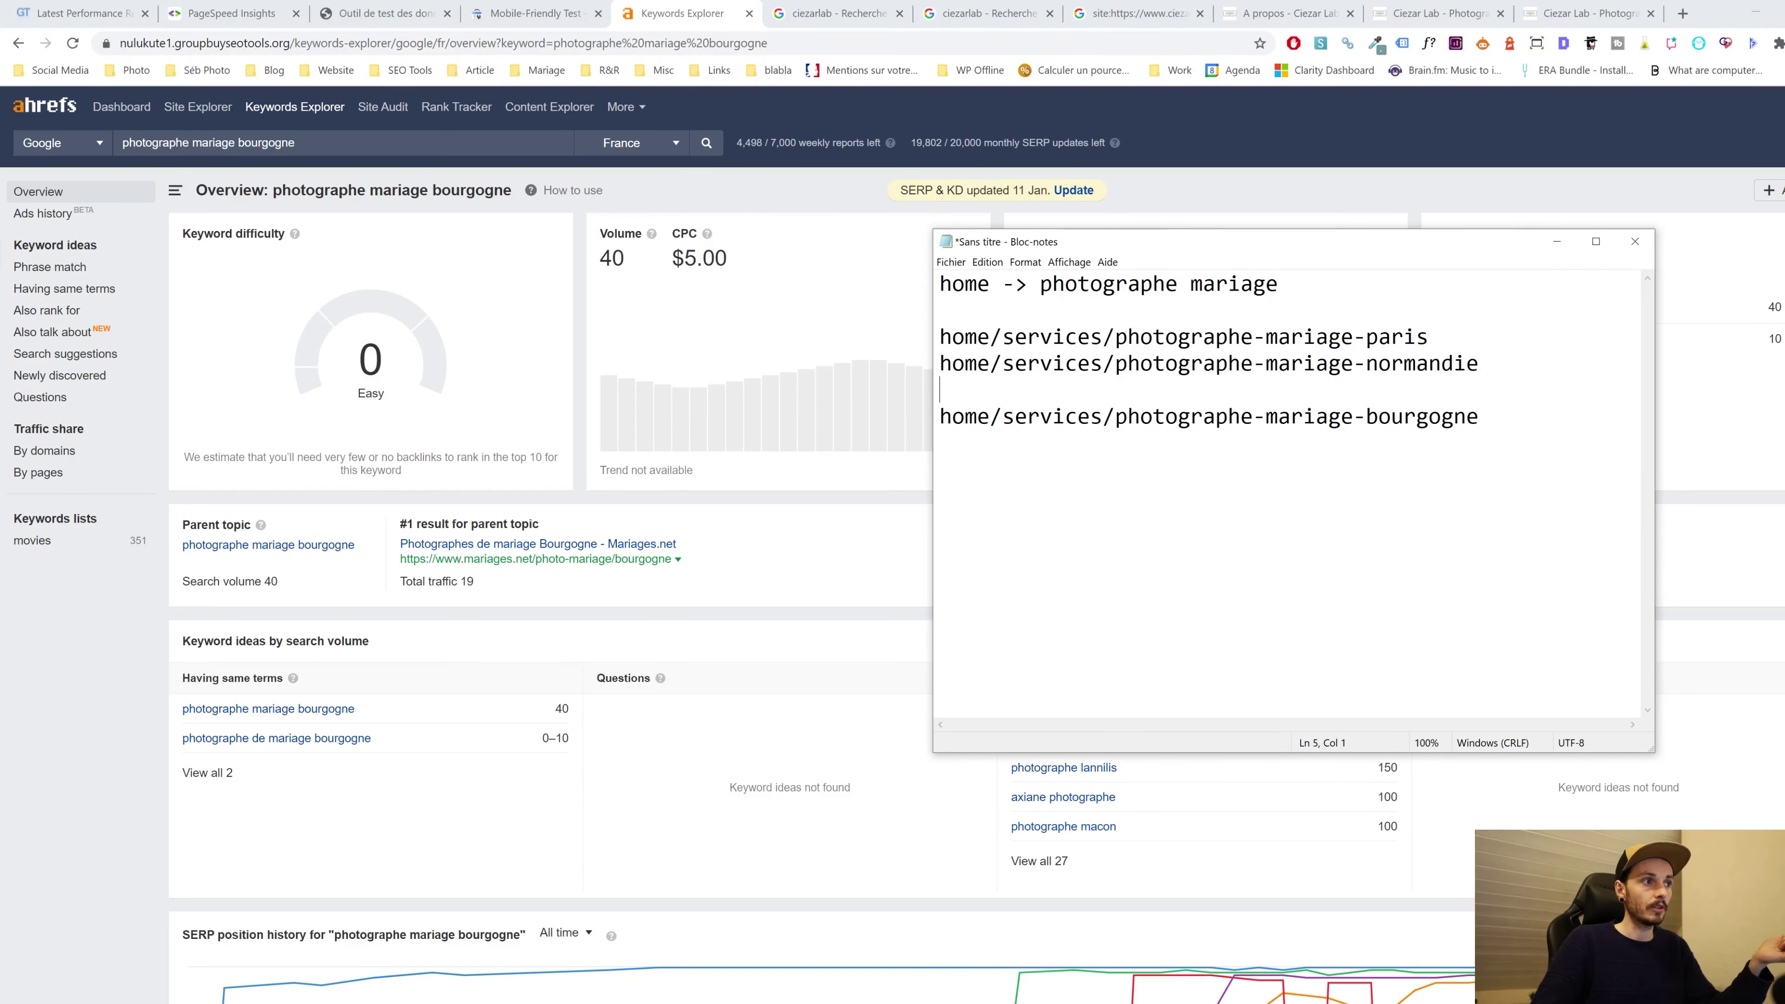
# Switch back to Ahrefs Keywords Explorer, look up "photographe mariage" and highlight its search volume
pyautogui.hotkey('alt', 'Tab')
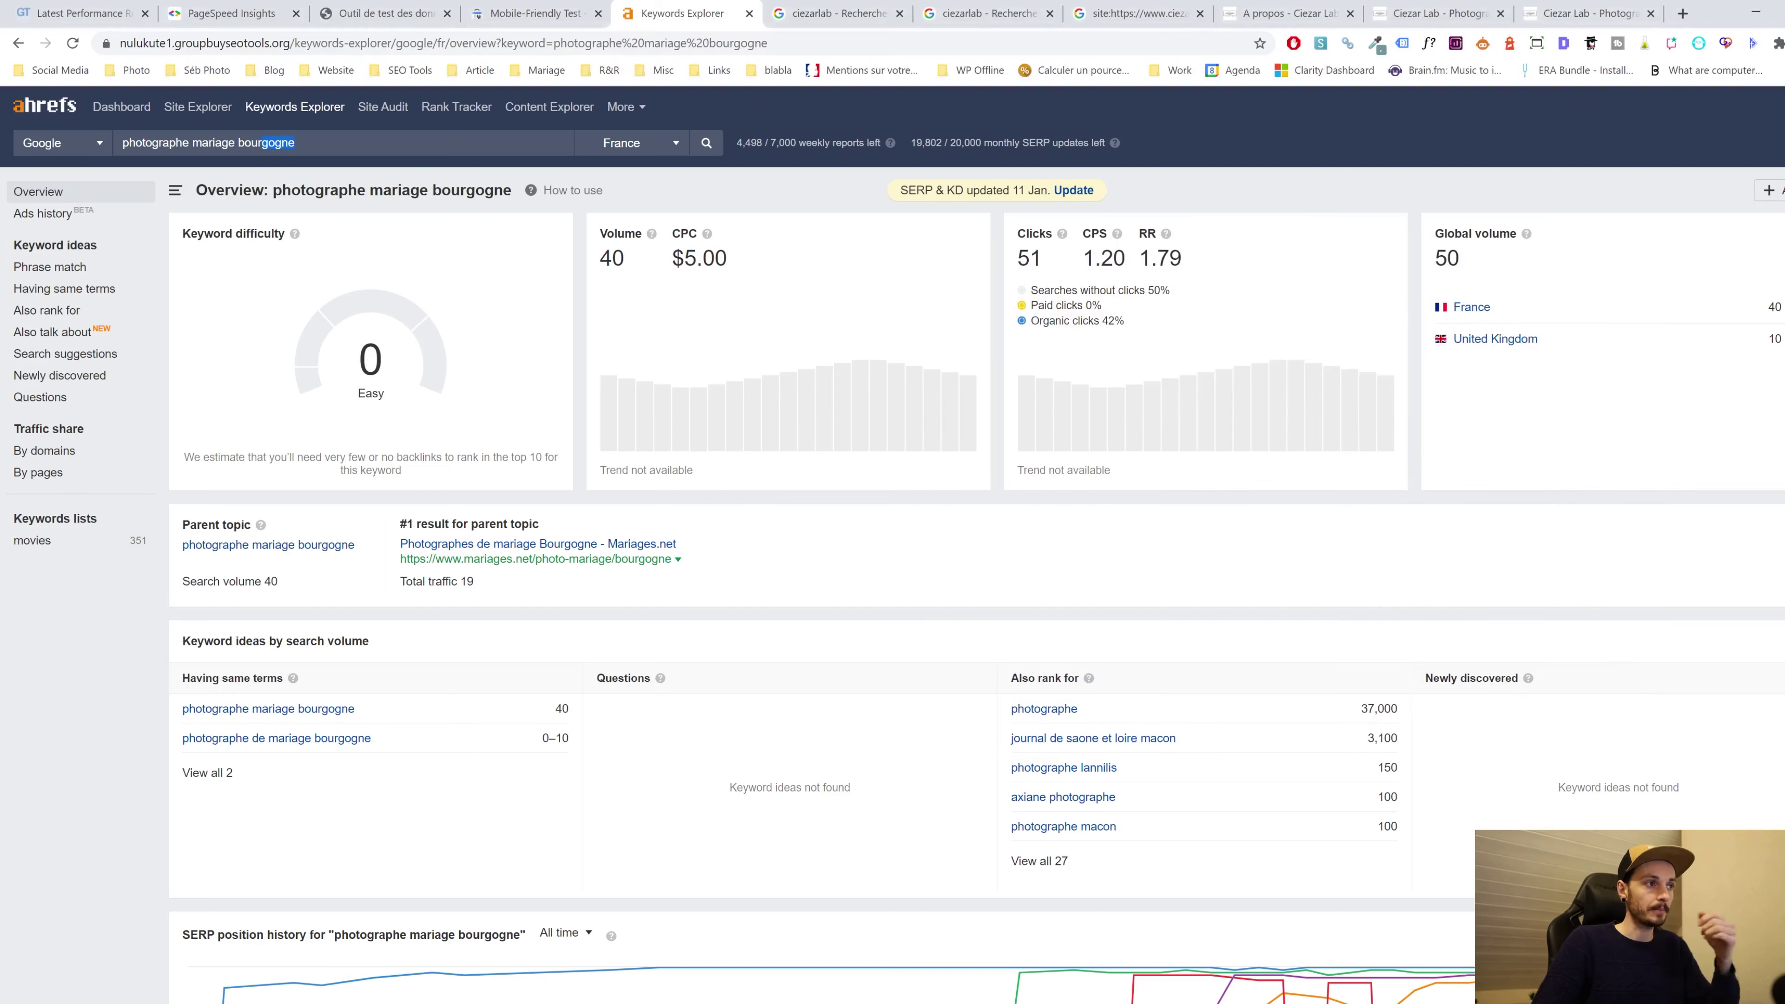
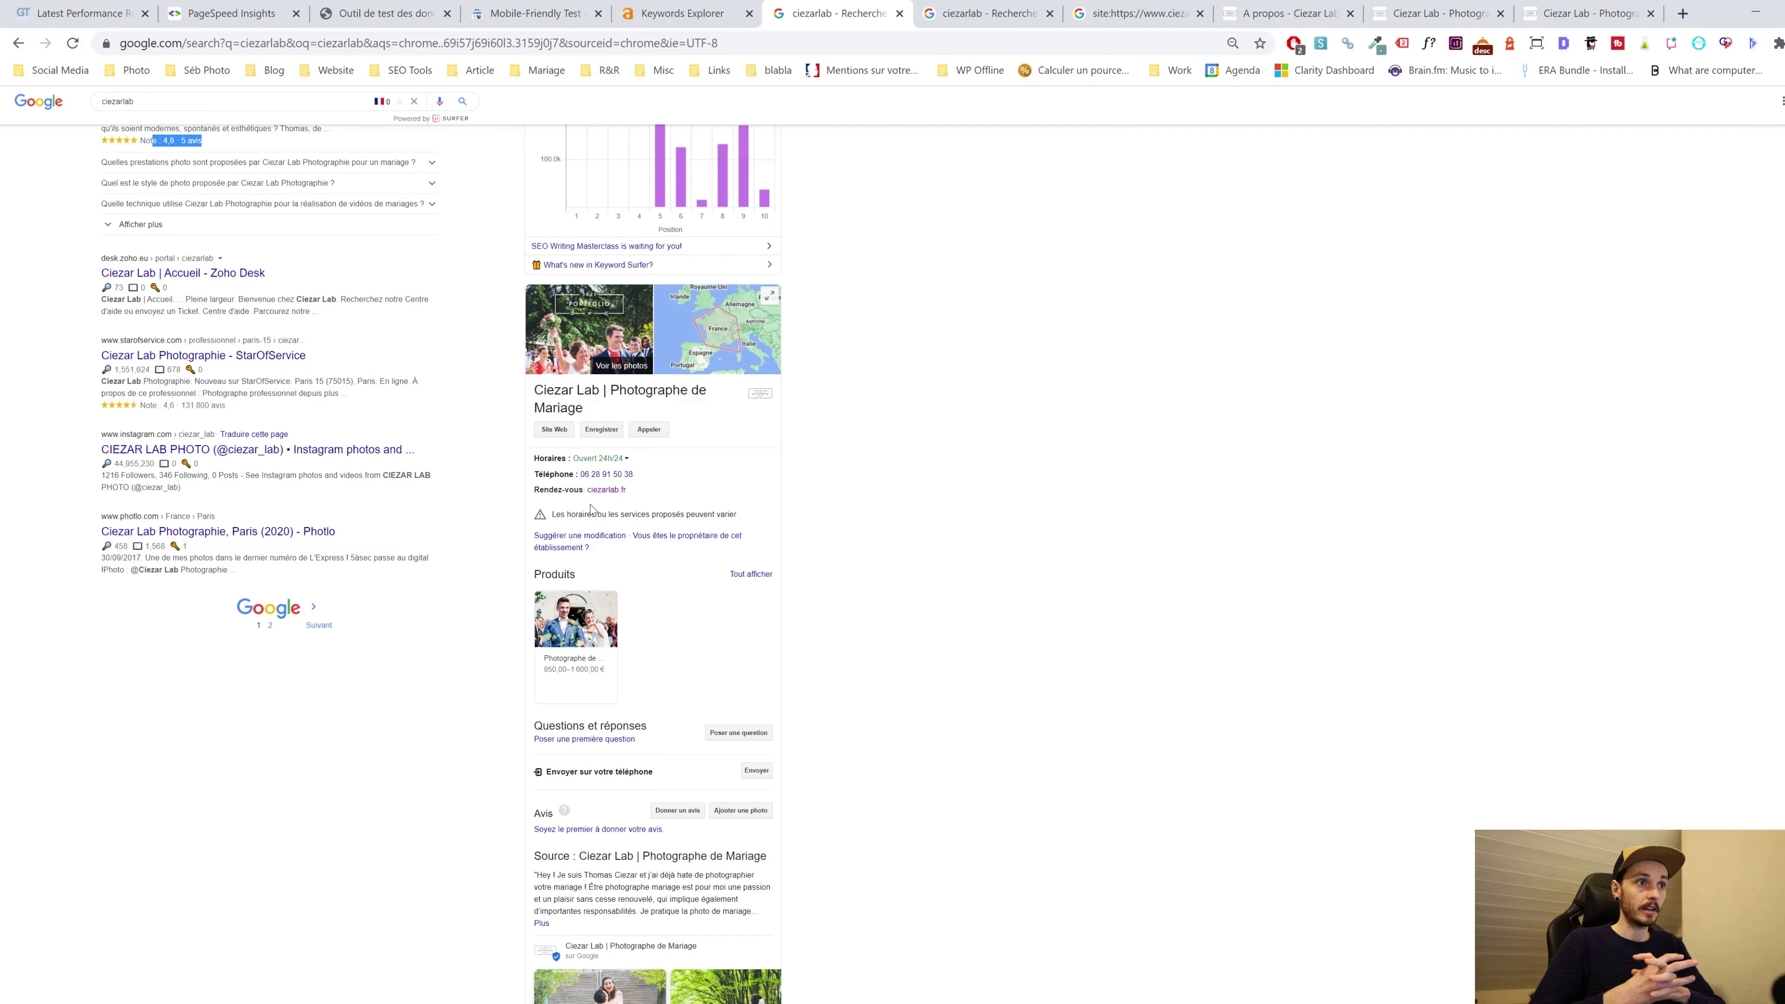
pyautogui.click(678, 13)
pyautogui.scroll(1, 251, 164)
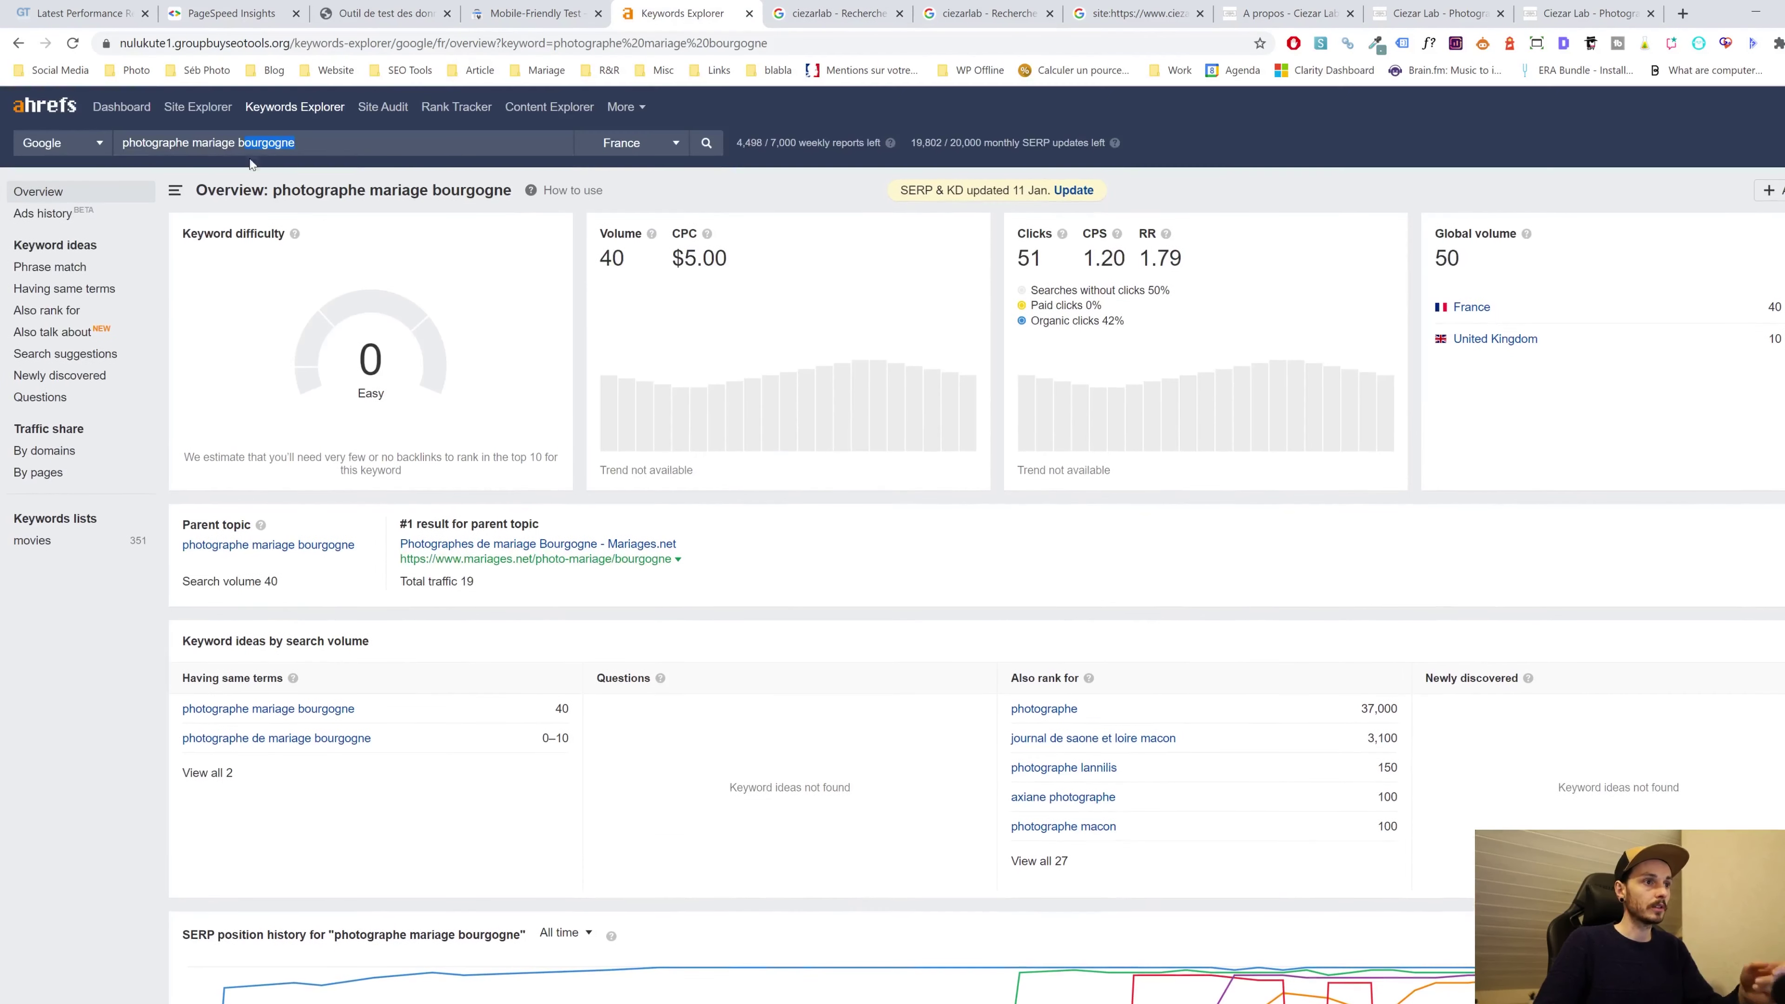
pyautogui.press('BackSpace')
pyautogui.press('Return')
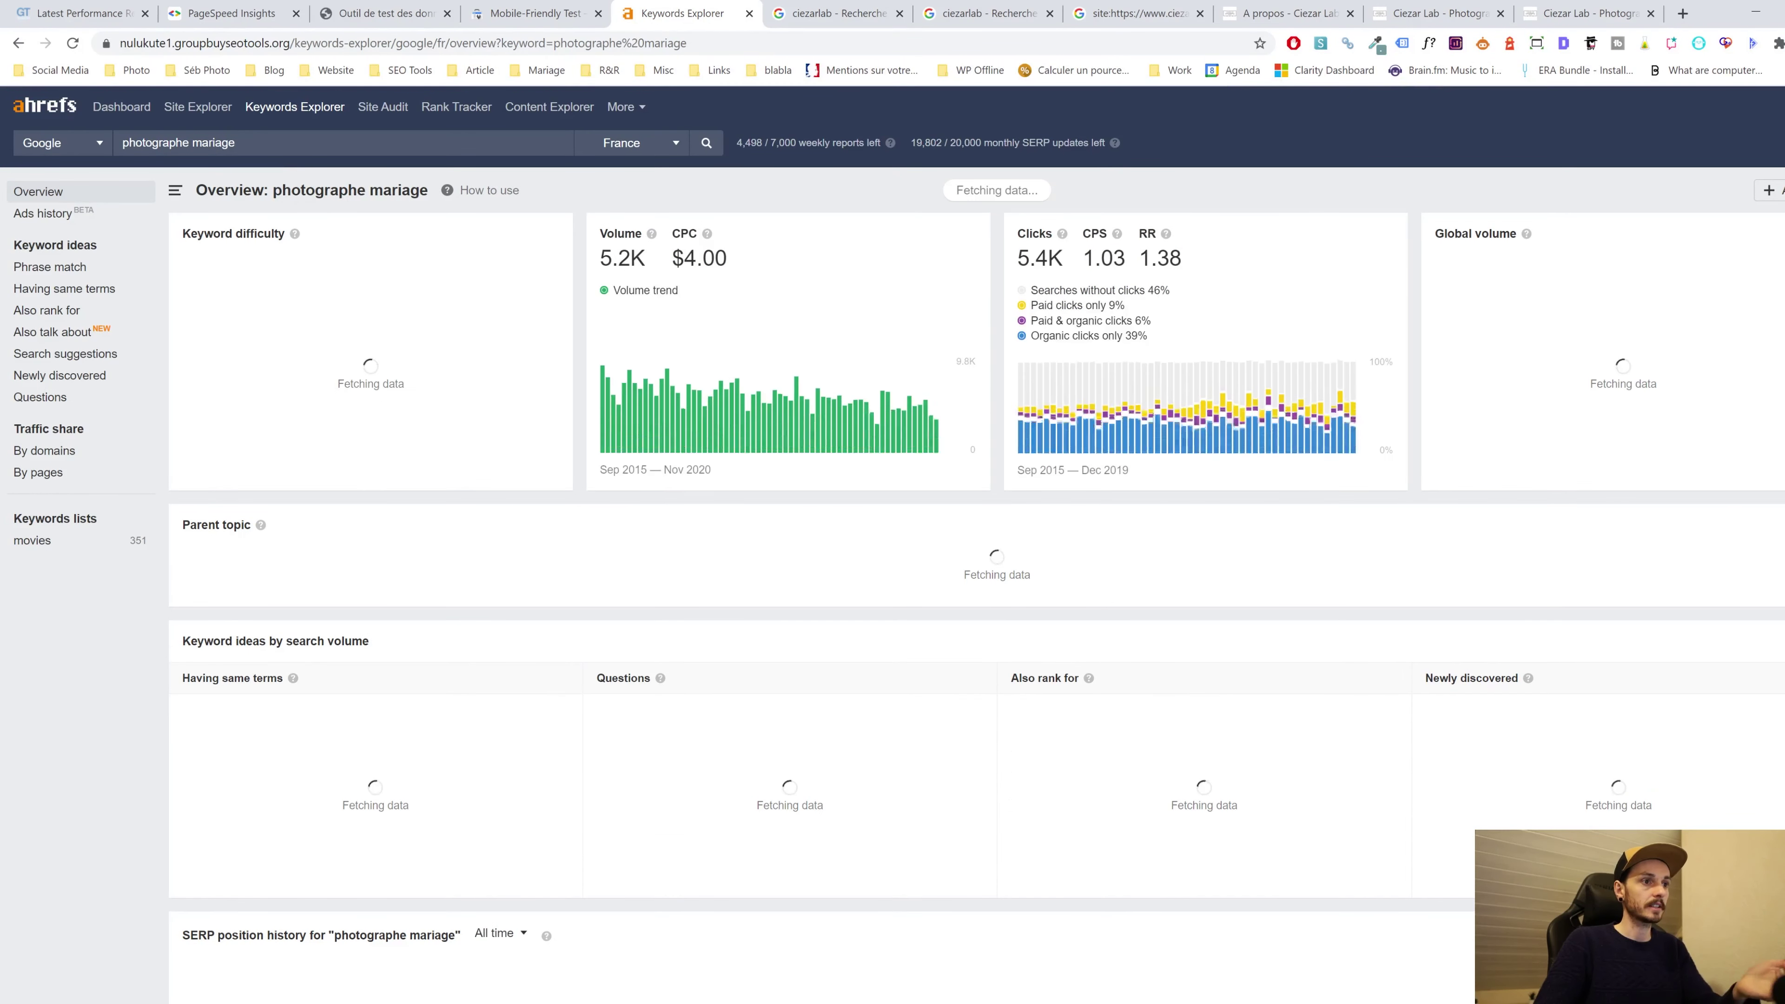
pyautogui.doubleClick(635, 259)
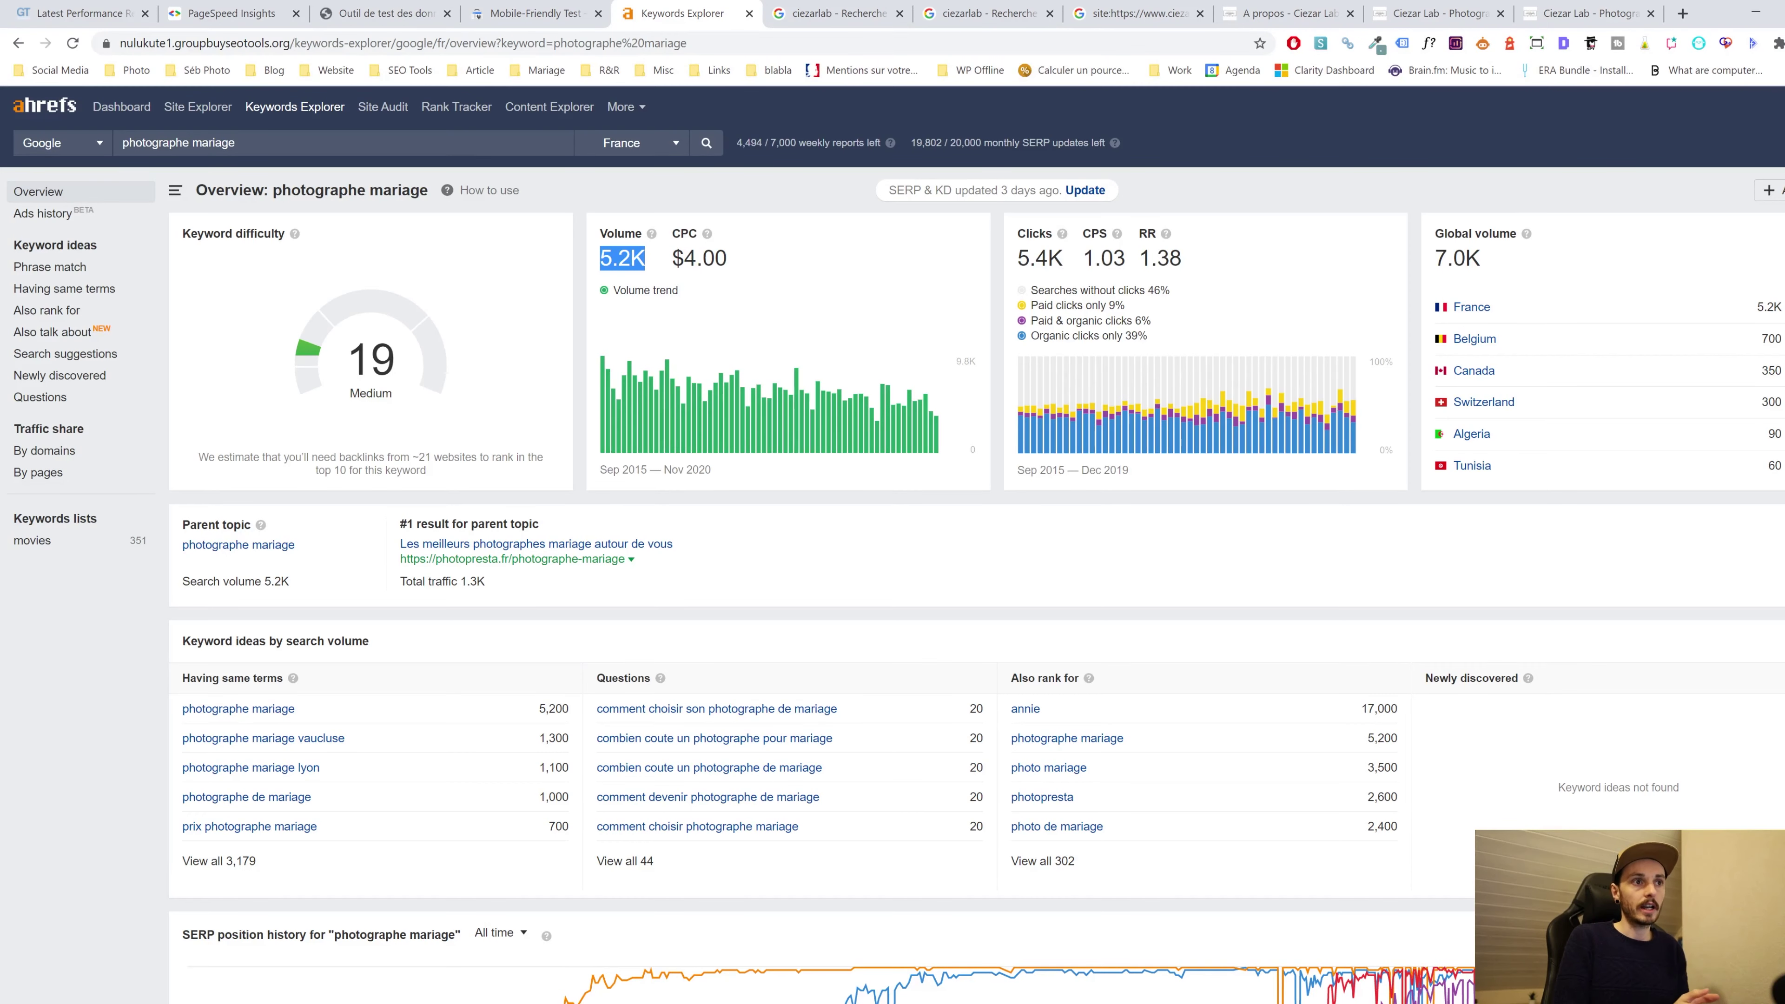
# Switch to WebSite Auditor and examine the number of broken links in the site audit summary
pyautogui.click(534, 12)
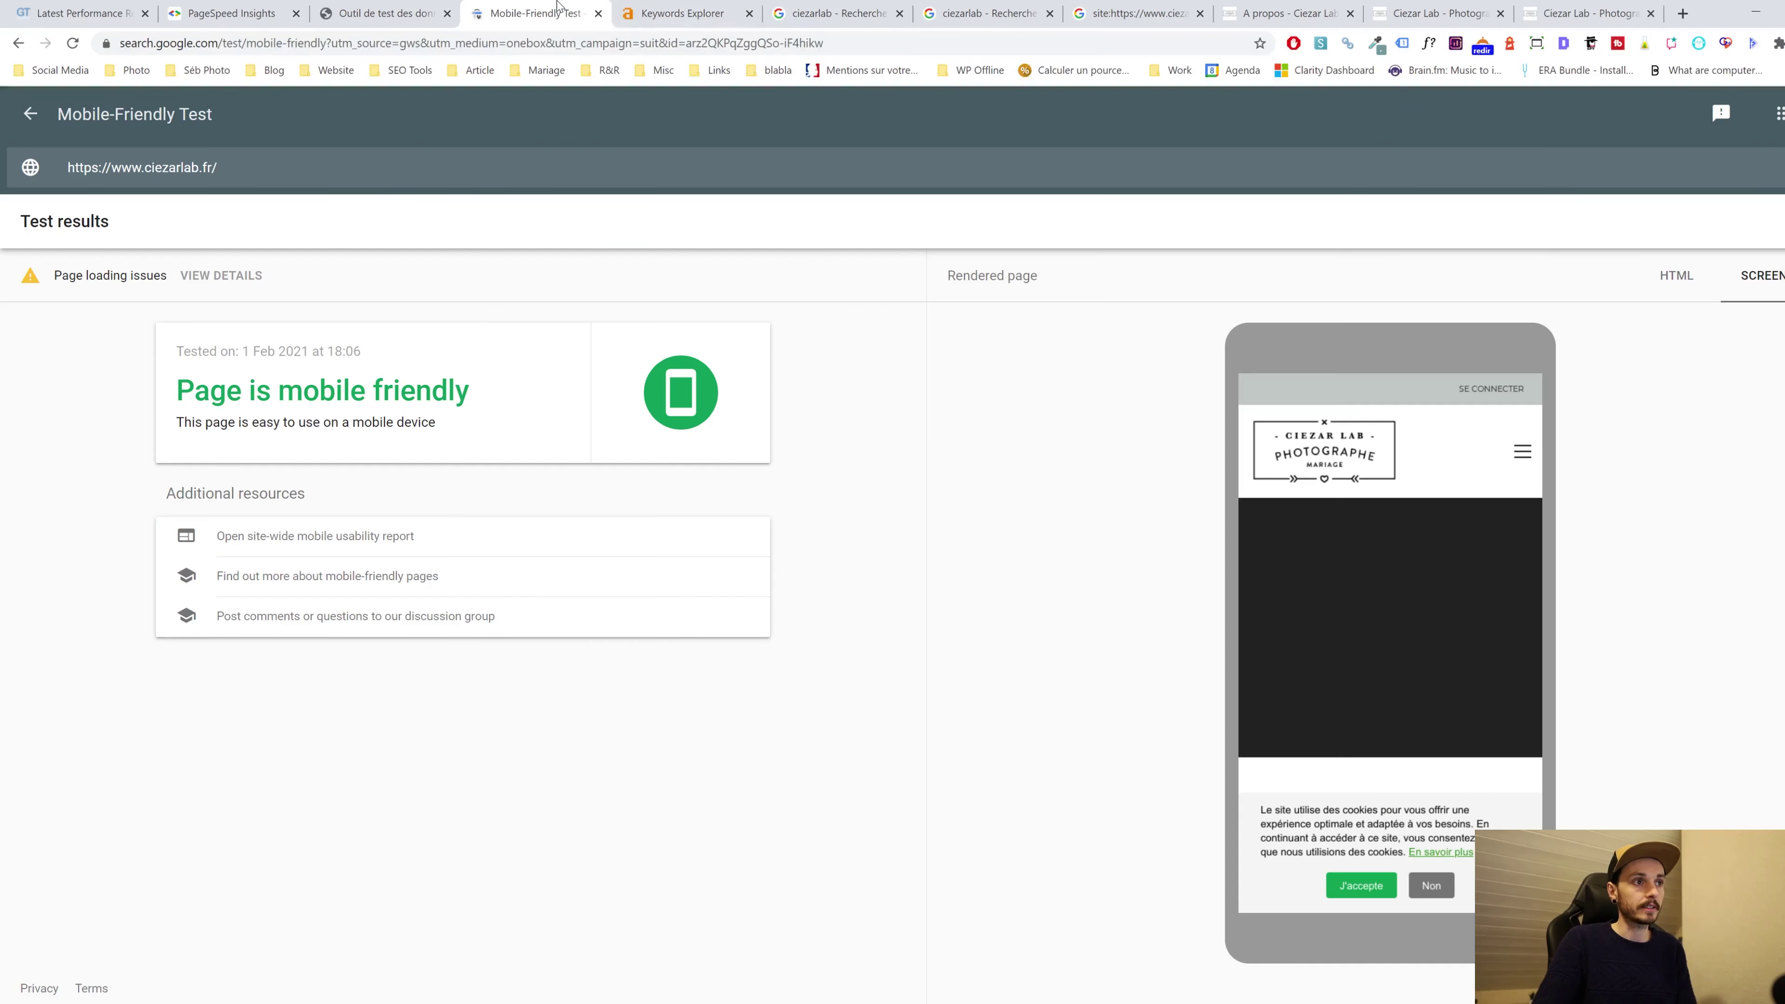
pyautogui.click(674, 13)
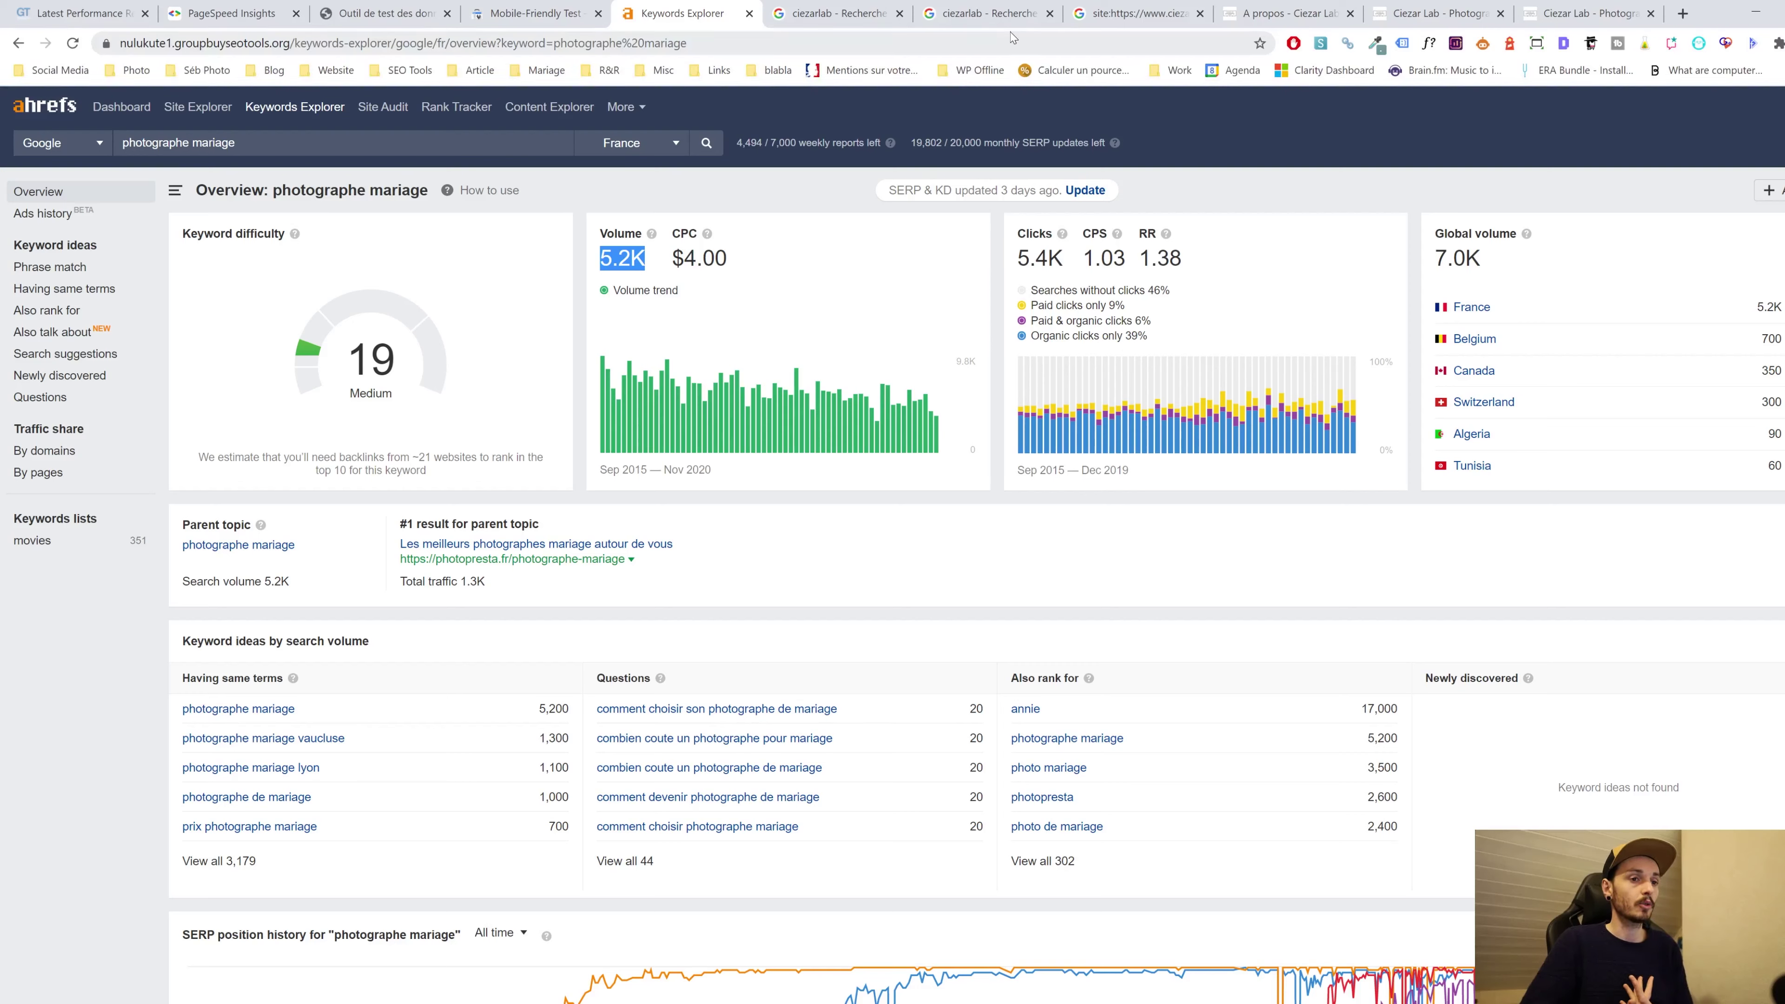
pyautogui.hotkey('alt', 'Tab')
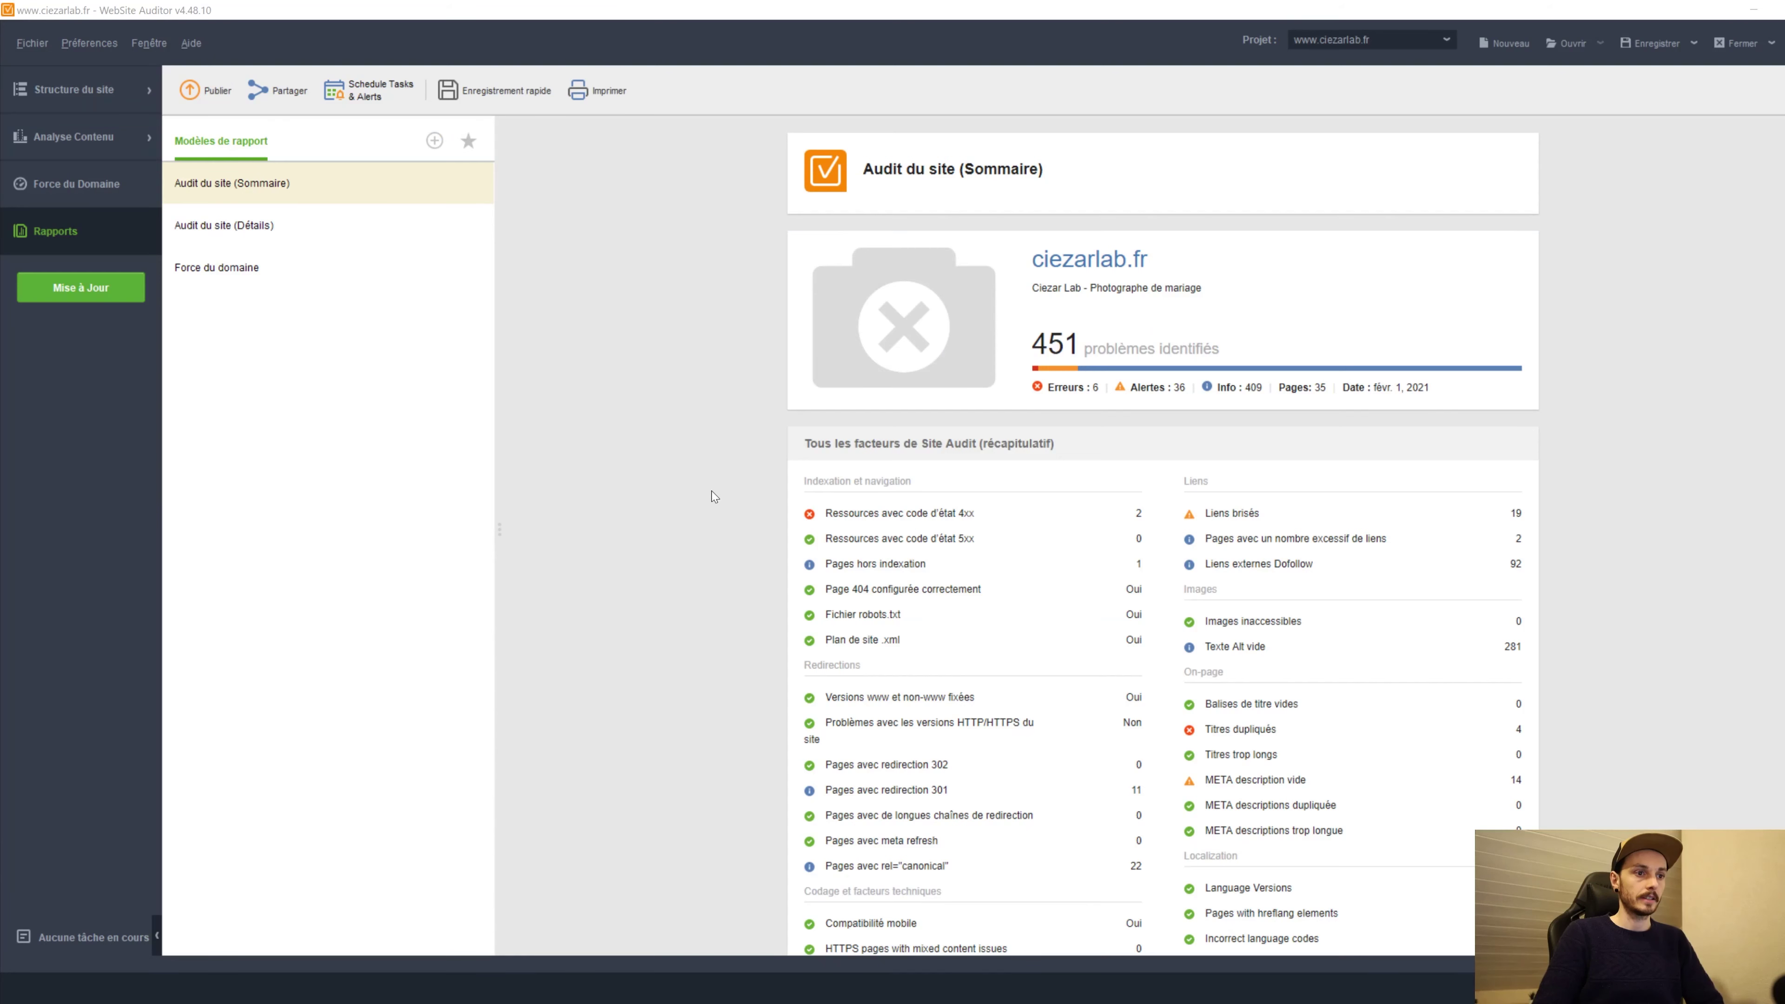
pyautogui.scroll(-3, 709, 489)
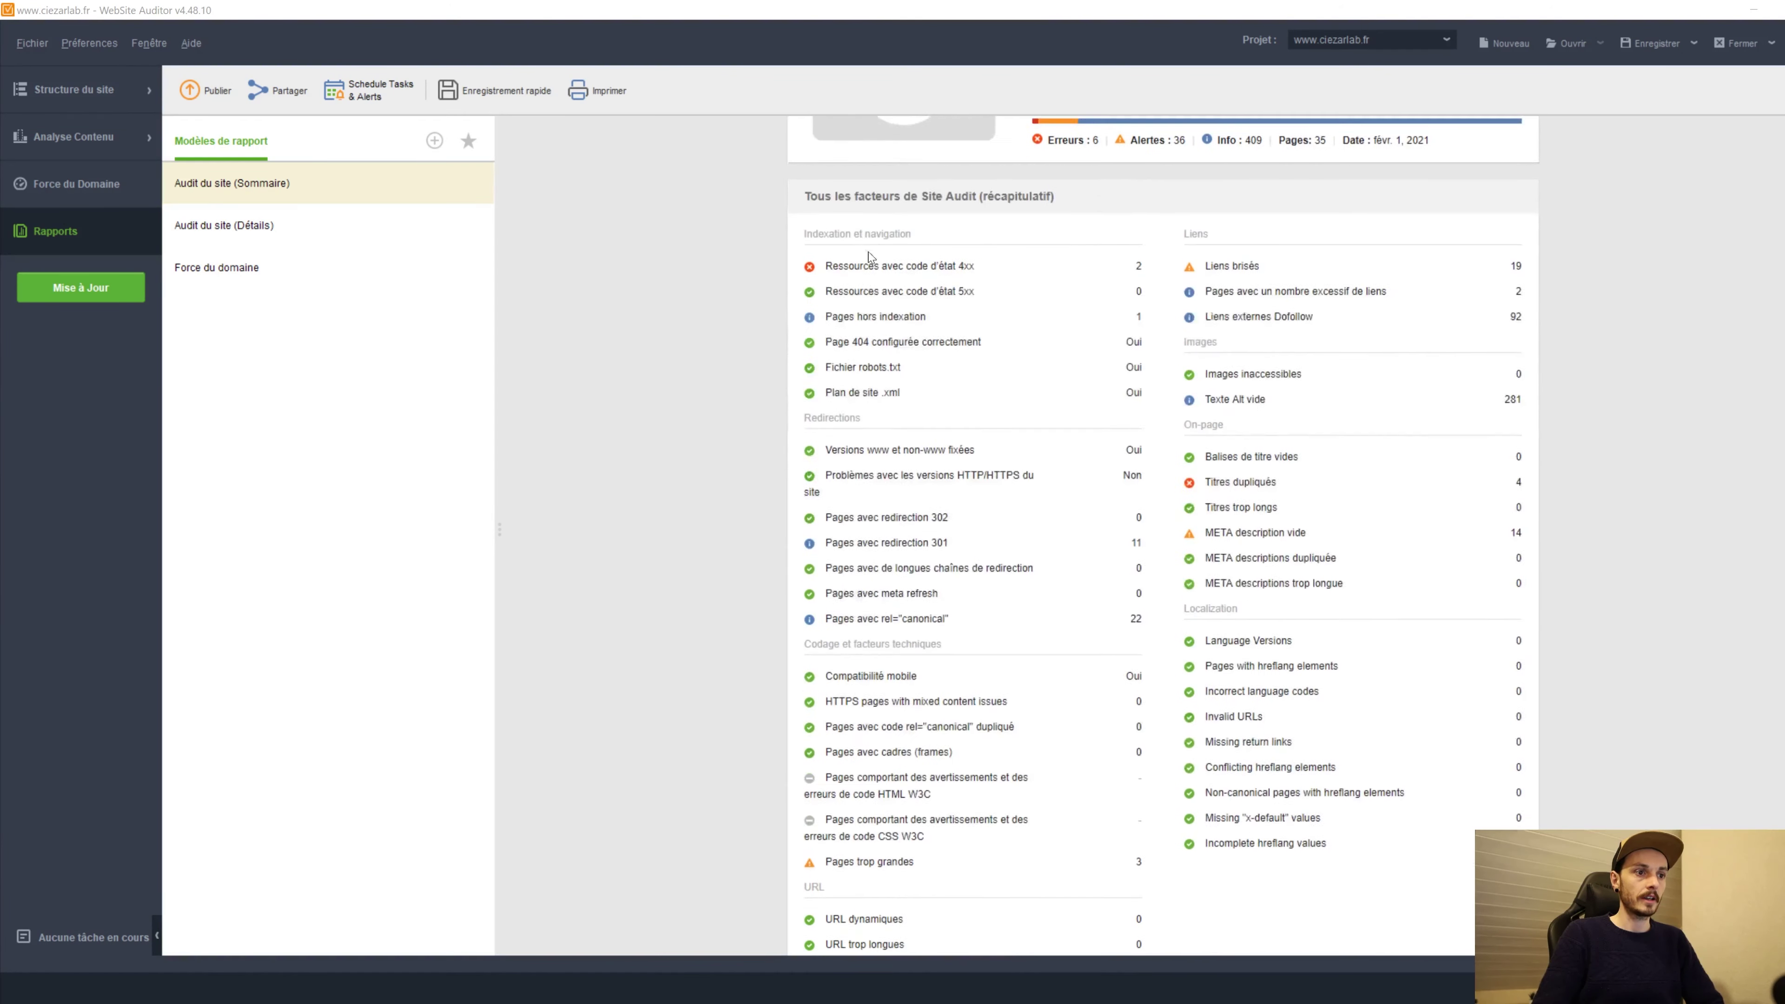
pyautogui.moveTo(1507, 262); pyautogui.dragTo(1541, 265)
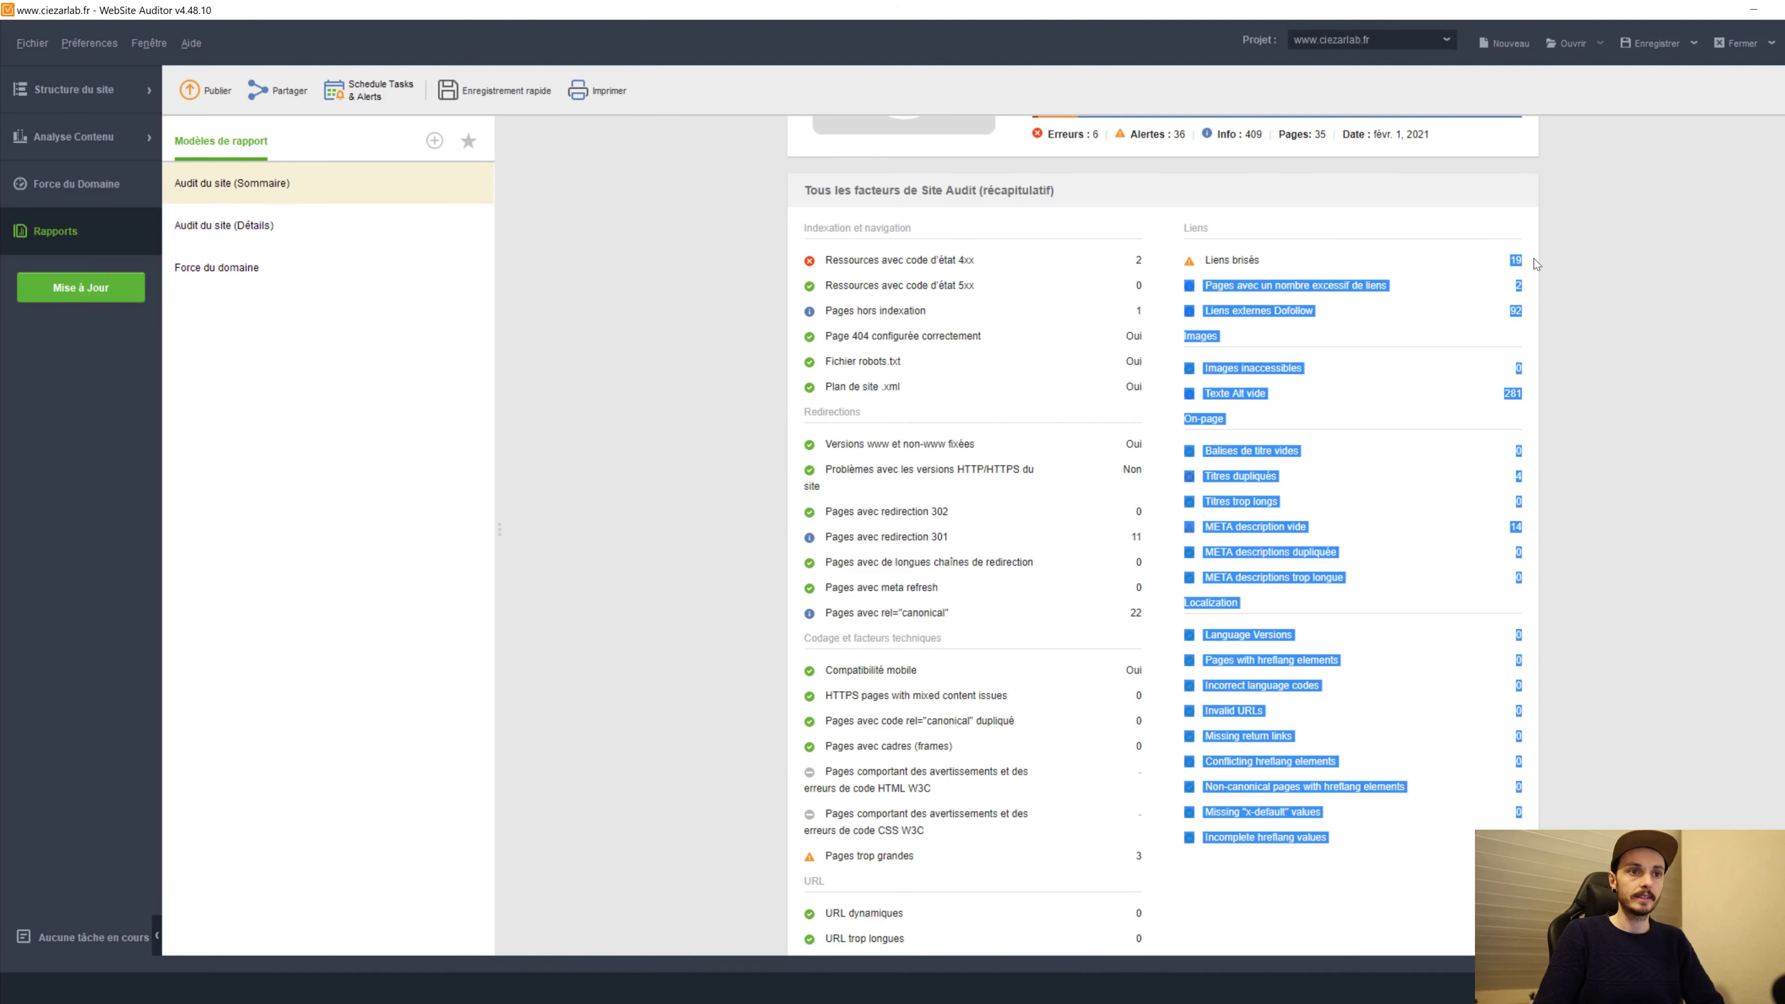
pyautogui.click(1510, 263)
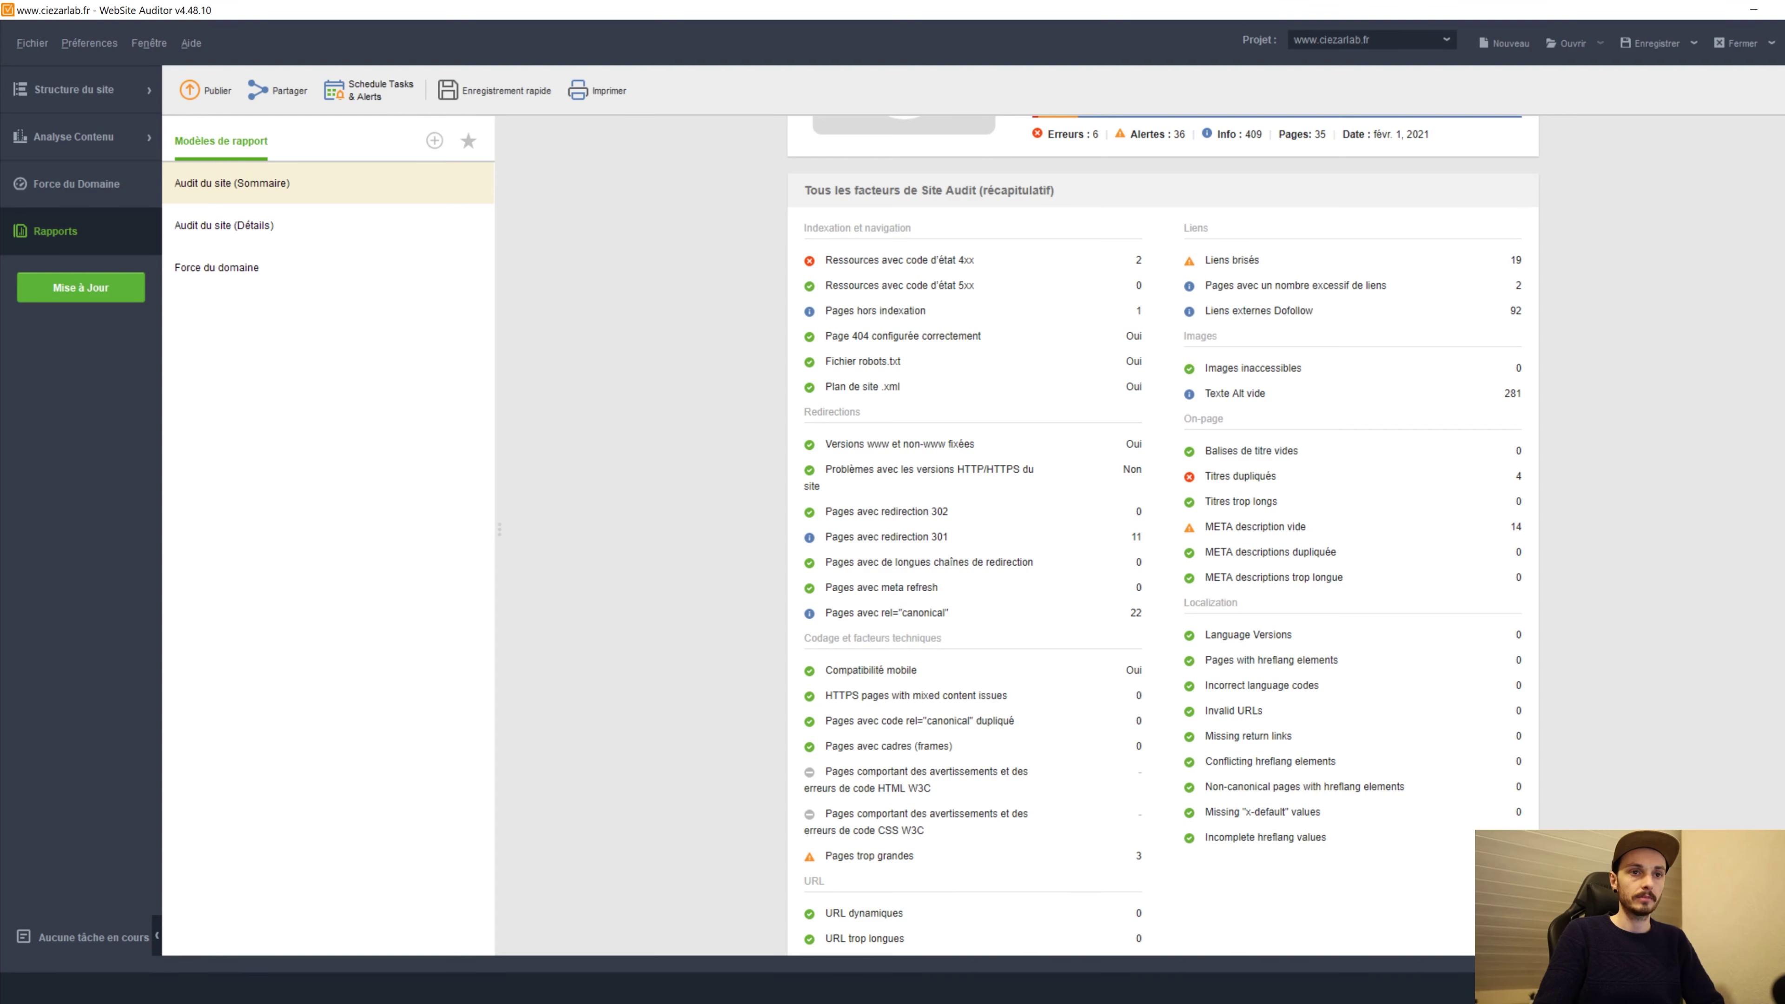
# Examine the dofollow external links, empty alt texts, duplicate titles and empty meta descriptions in the audit summary
pyautogui.moveTo(1506, 309); pyautogui.dragTo(1513, 391)
pyautogui.scroll(-1, 1532, 402)
pyautogui.click(1515, 391)
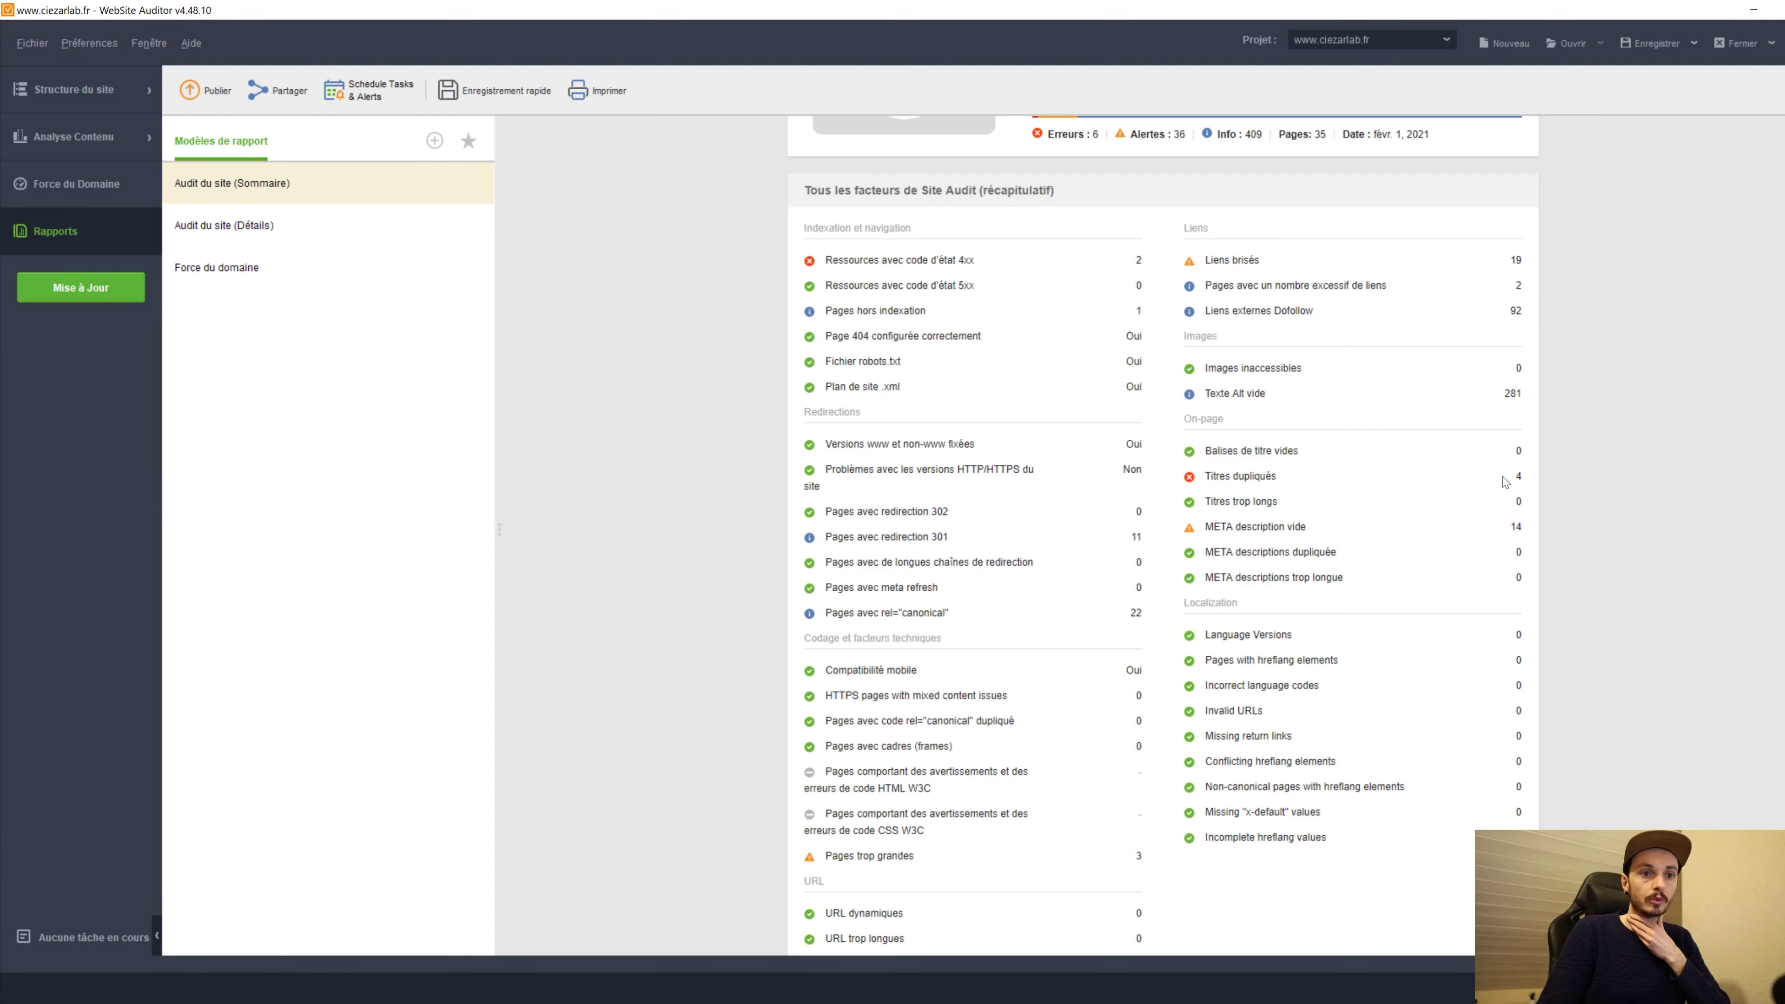
pyautogui.moveTo(1521, 478); pyautogui.dragTo(1526, 484)
pyautogui.click(1526, 484)
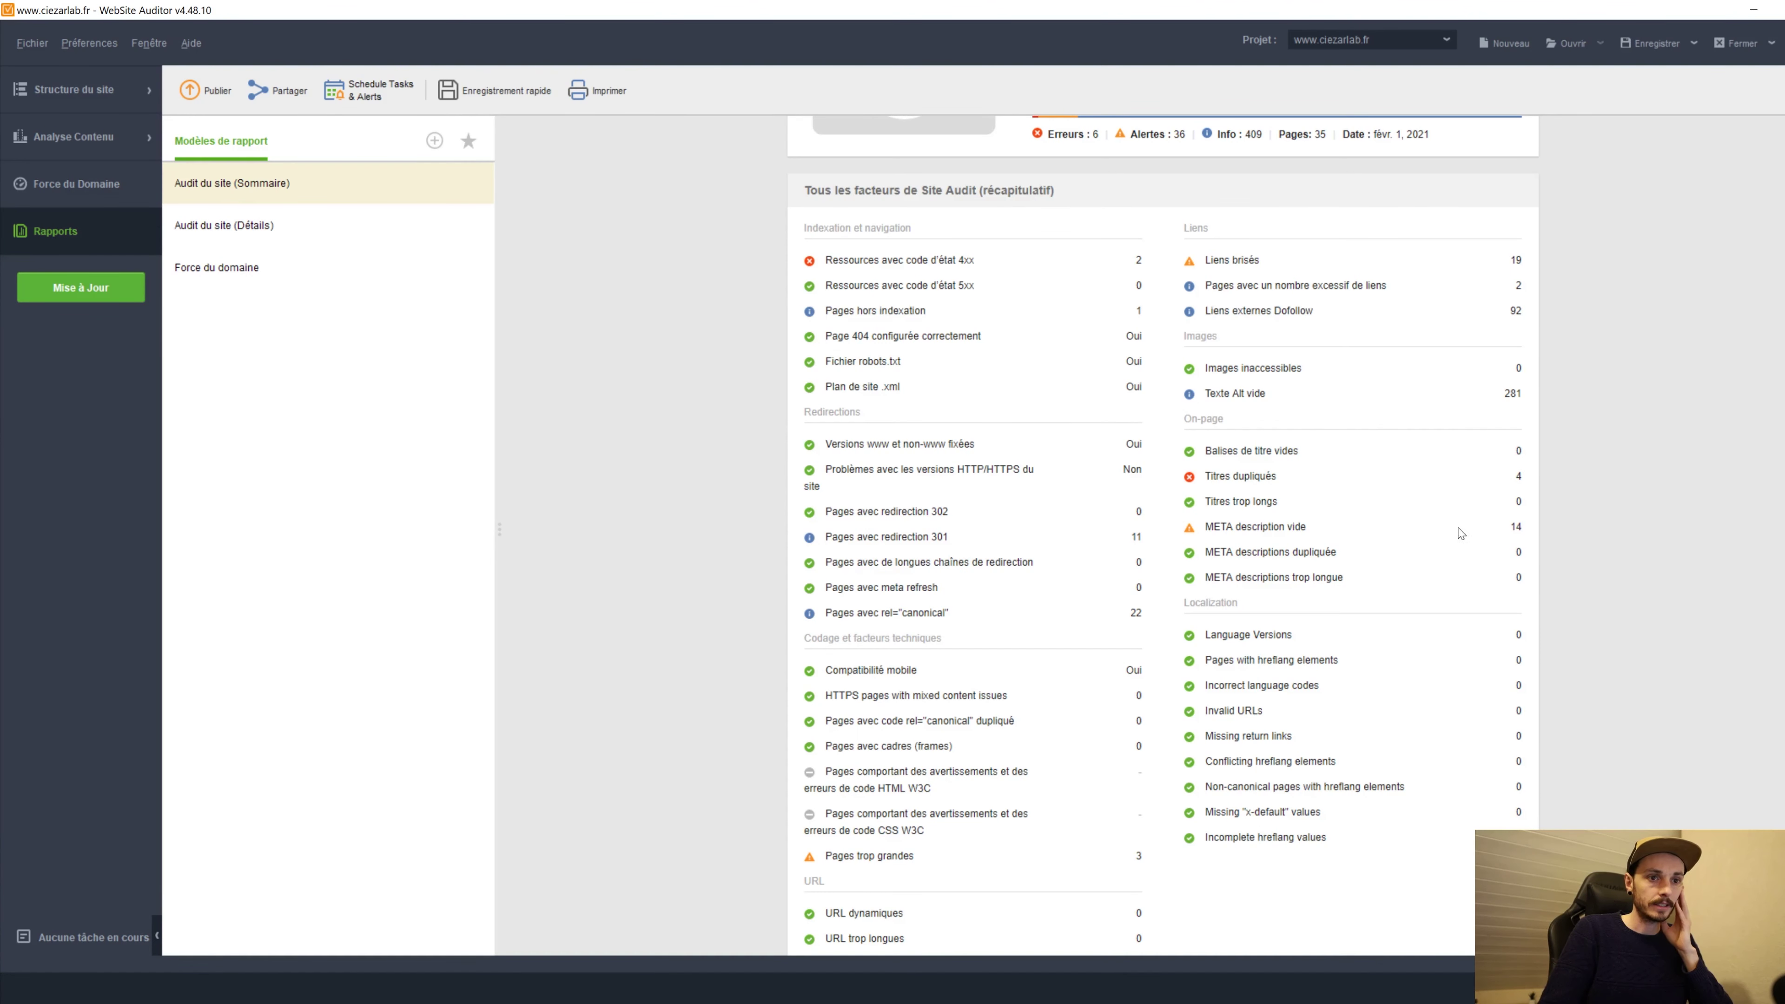
pyautogui.scroll(-2, 1500, 534)
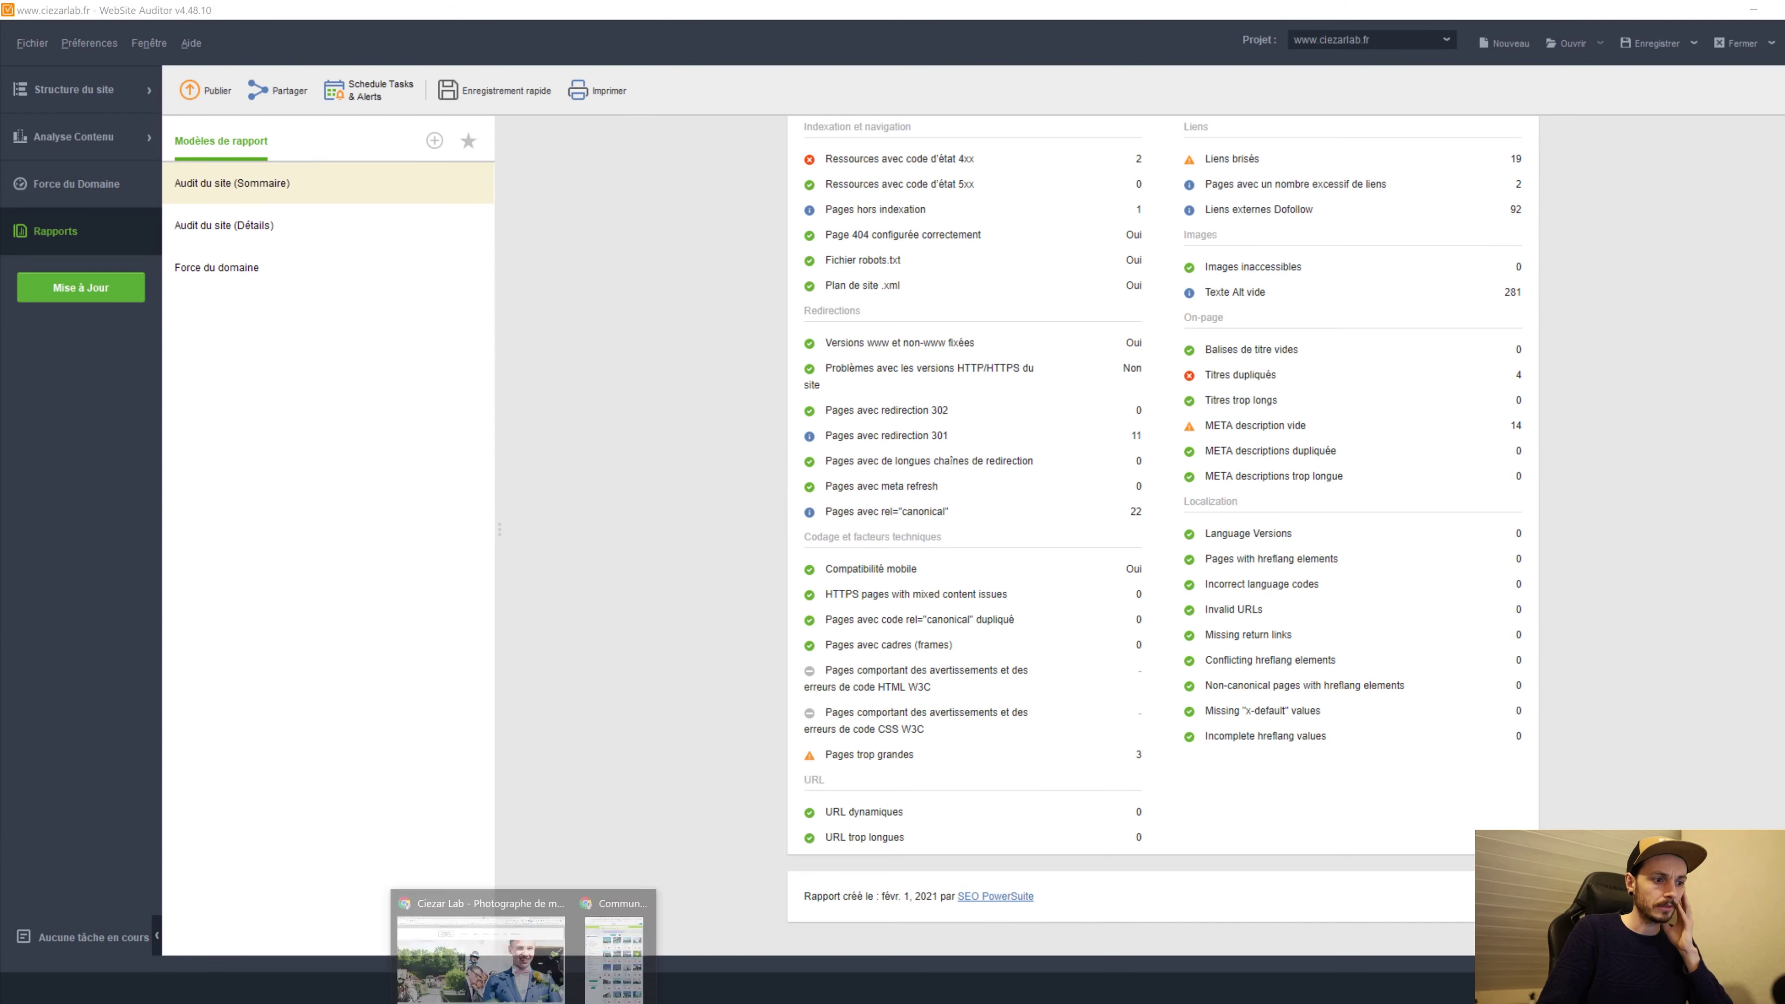
# Switch to the Chrome window showing the photographer's homepage and load ciezarlab.fr
pyautogui.click(478, 942)
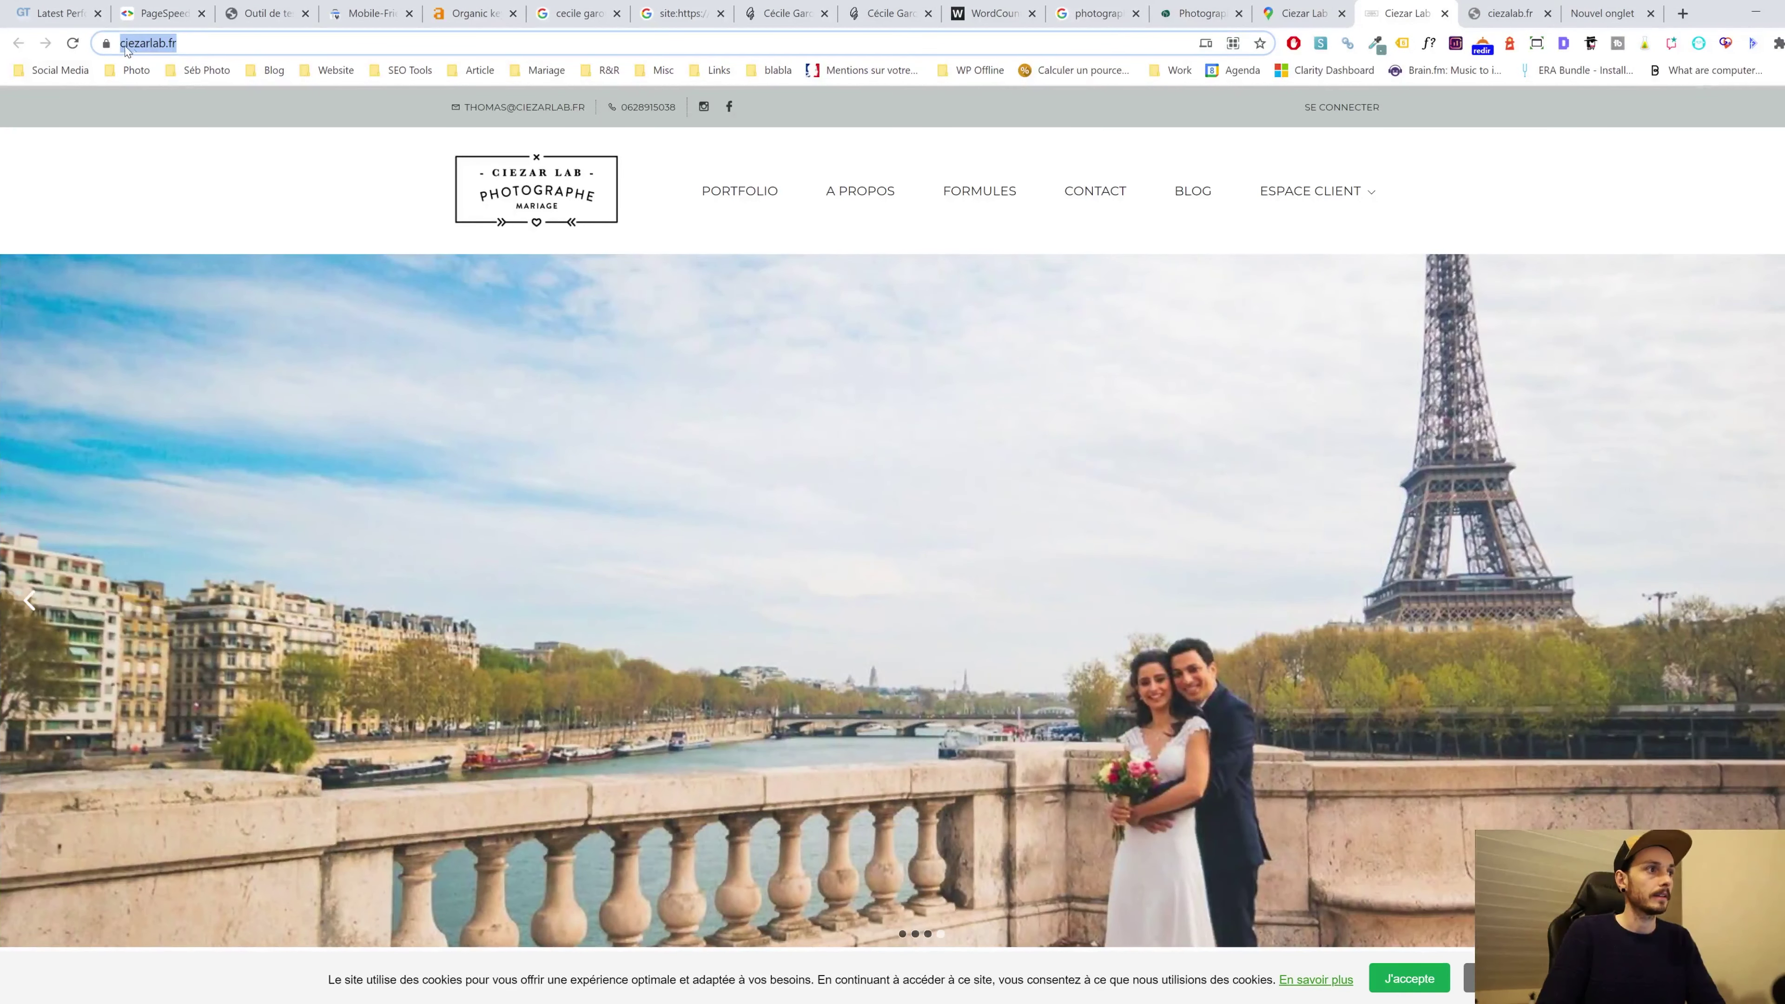
pyautogui.click(192, 43)
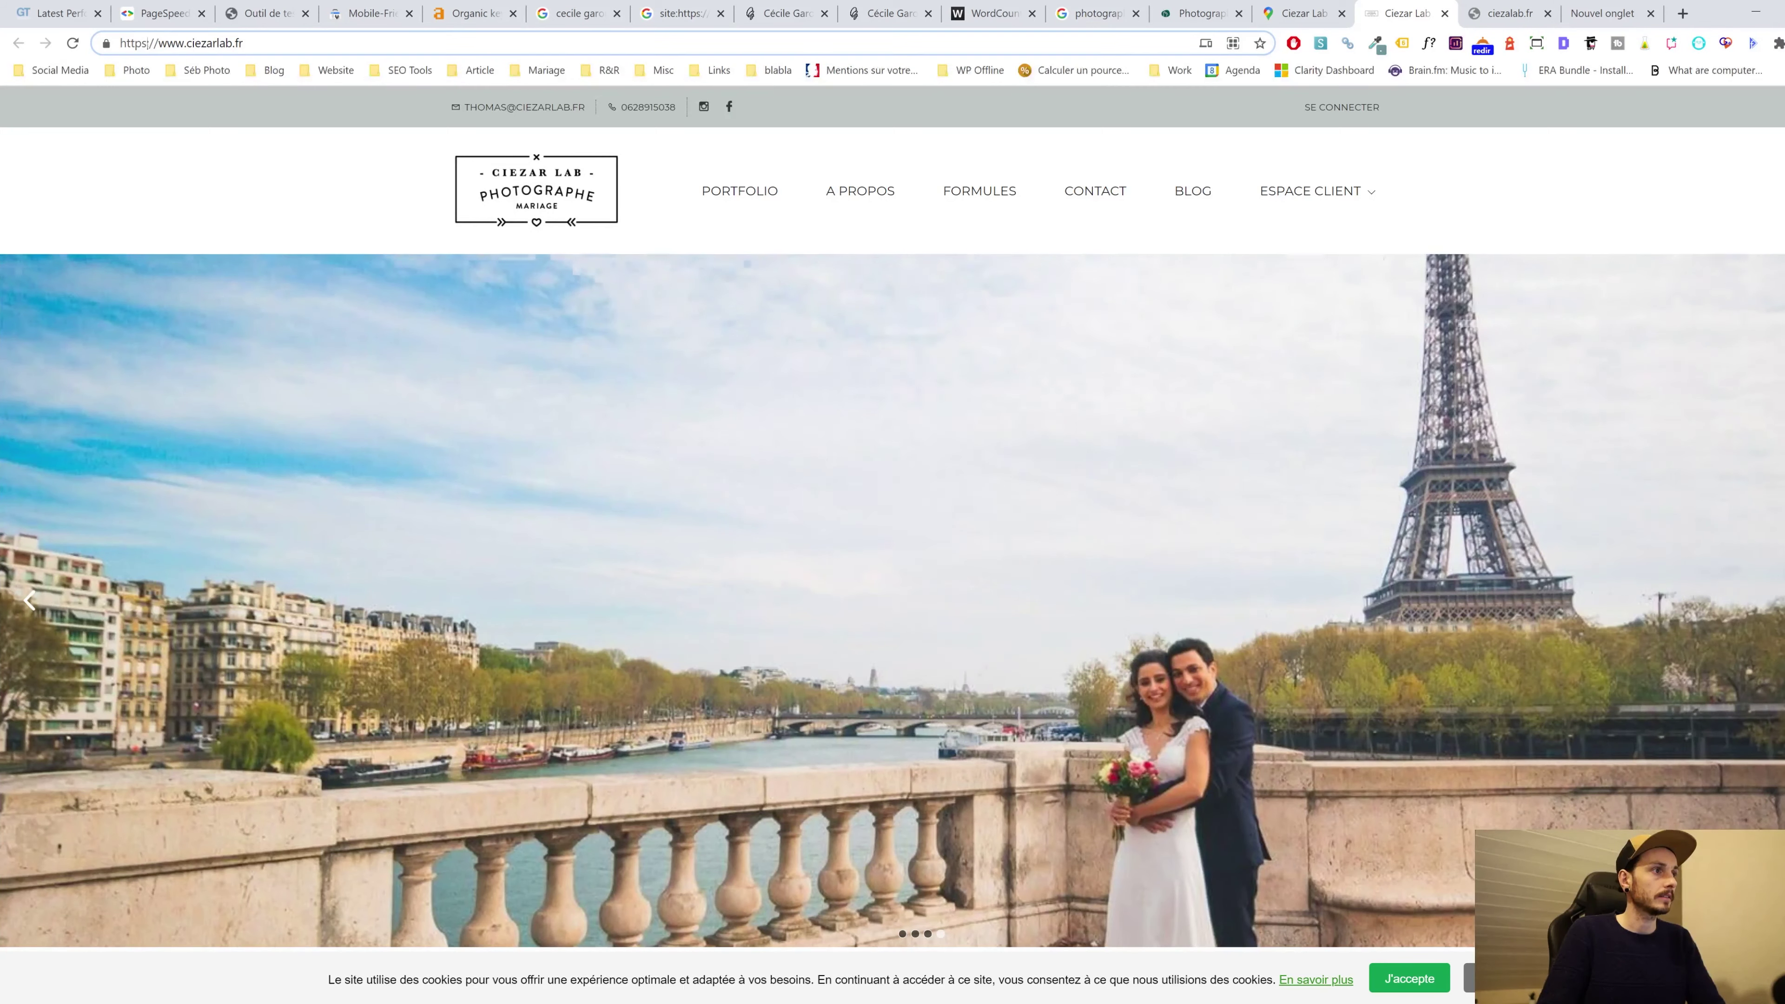
pyautogui.hotkey('ctrl', 'a')
pyautogui.write('ciezarlab.fr')
pyautogui.press('Return')
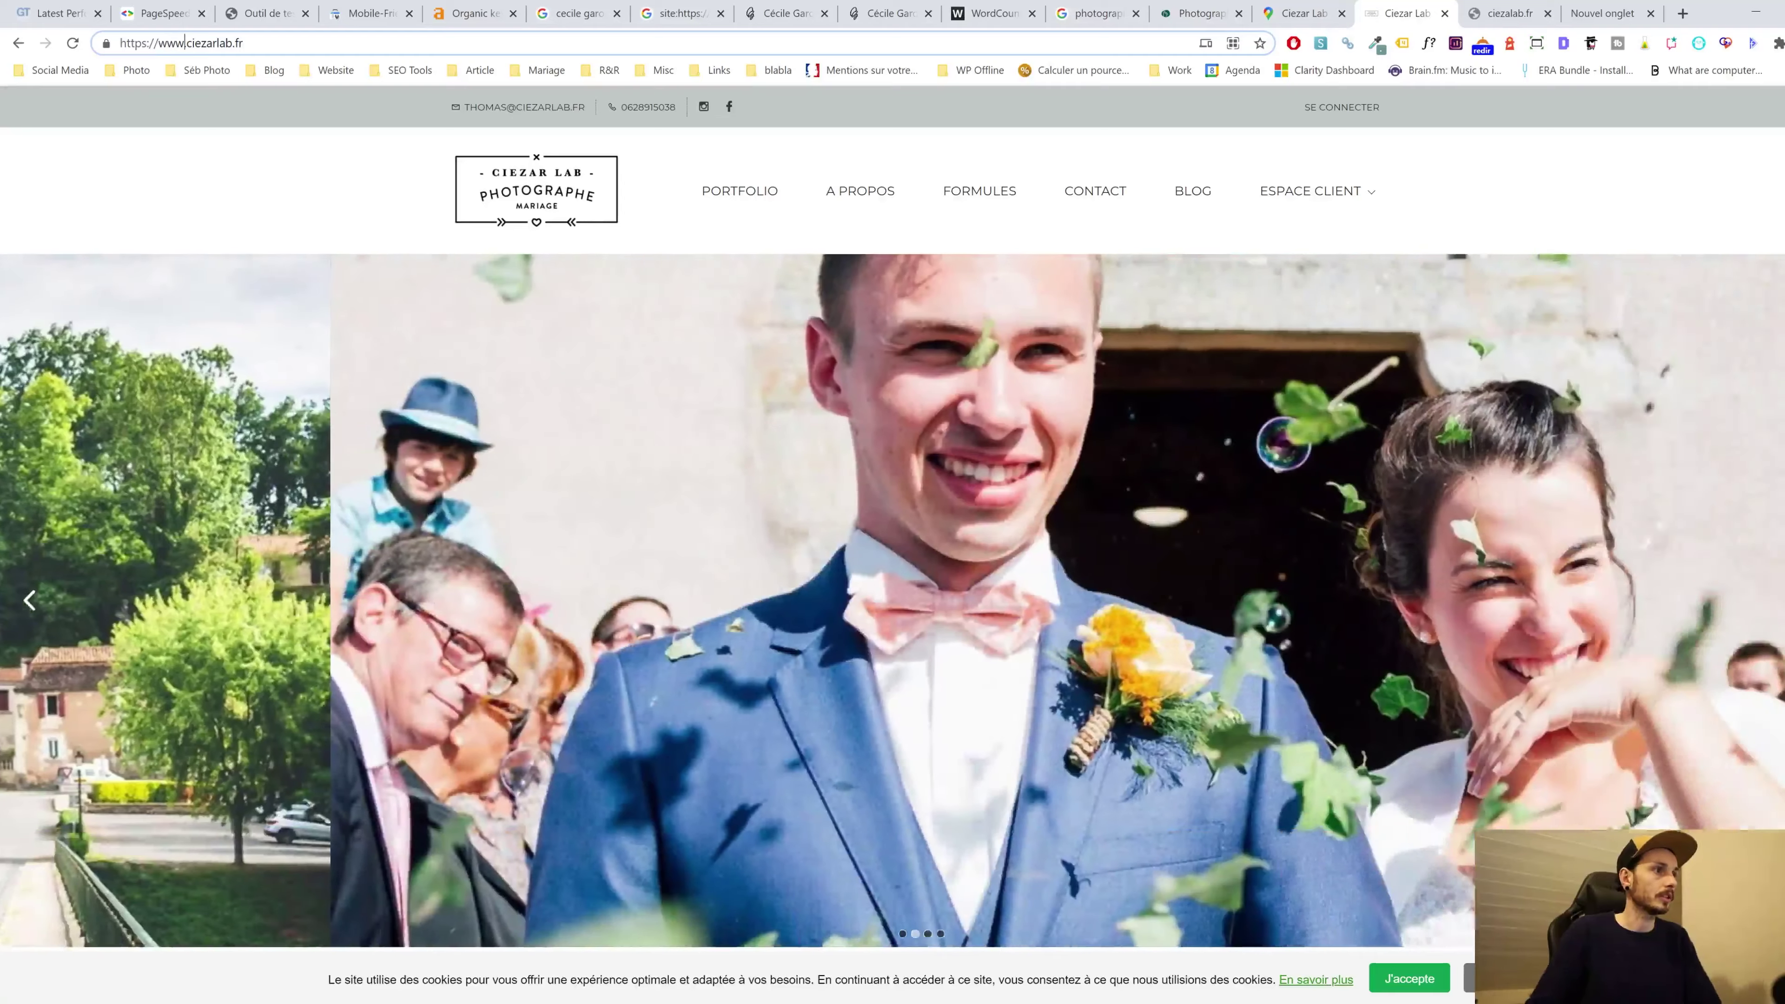
pyautogui.click(194, 43)
pyautogui.press('BackSpace')
pyautogui.press('BackSpace')
pyautogui.press('BackSpace')
pyautogui.press('BackSpace')
pyautogui.press('Return')
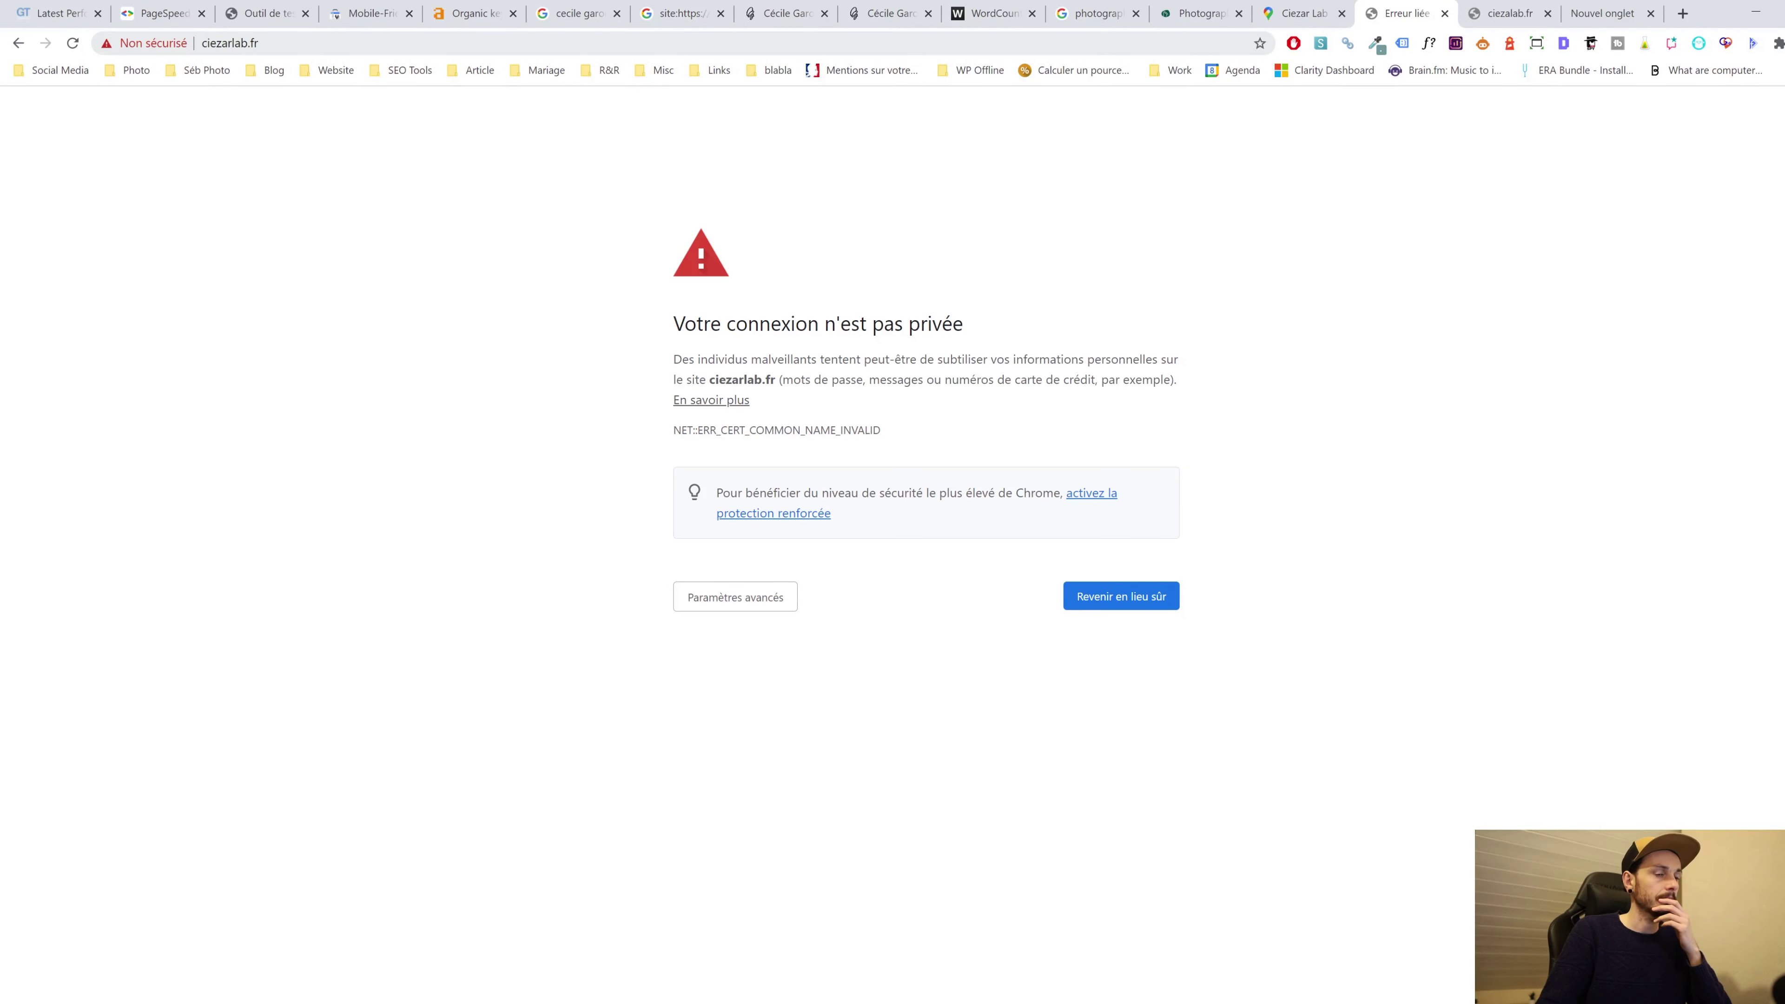
pyautogui.click(187, 39)
pyautogui.hotkey('ctrl', 'c')
pyautogui.press('End')
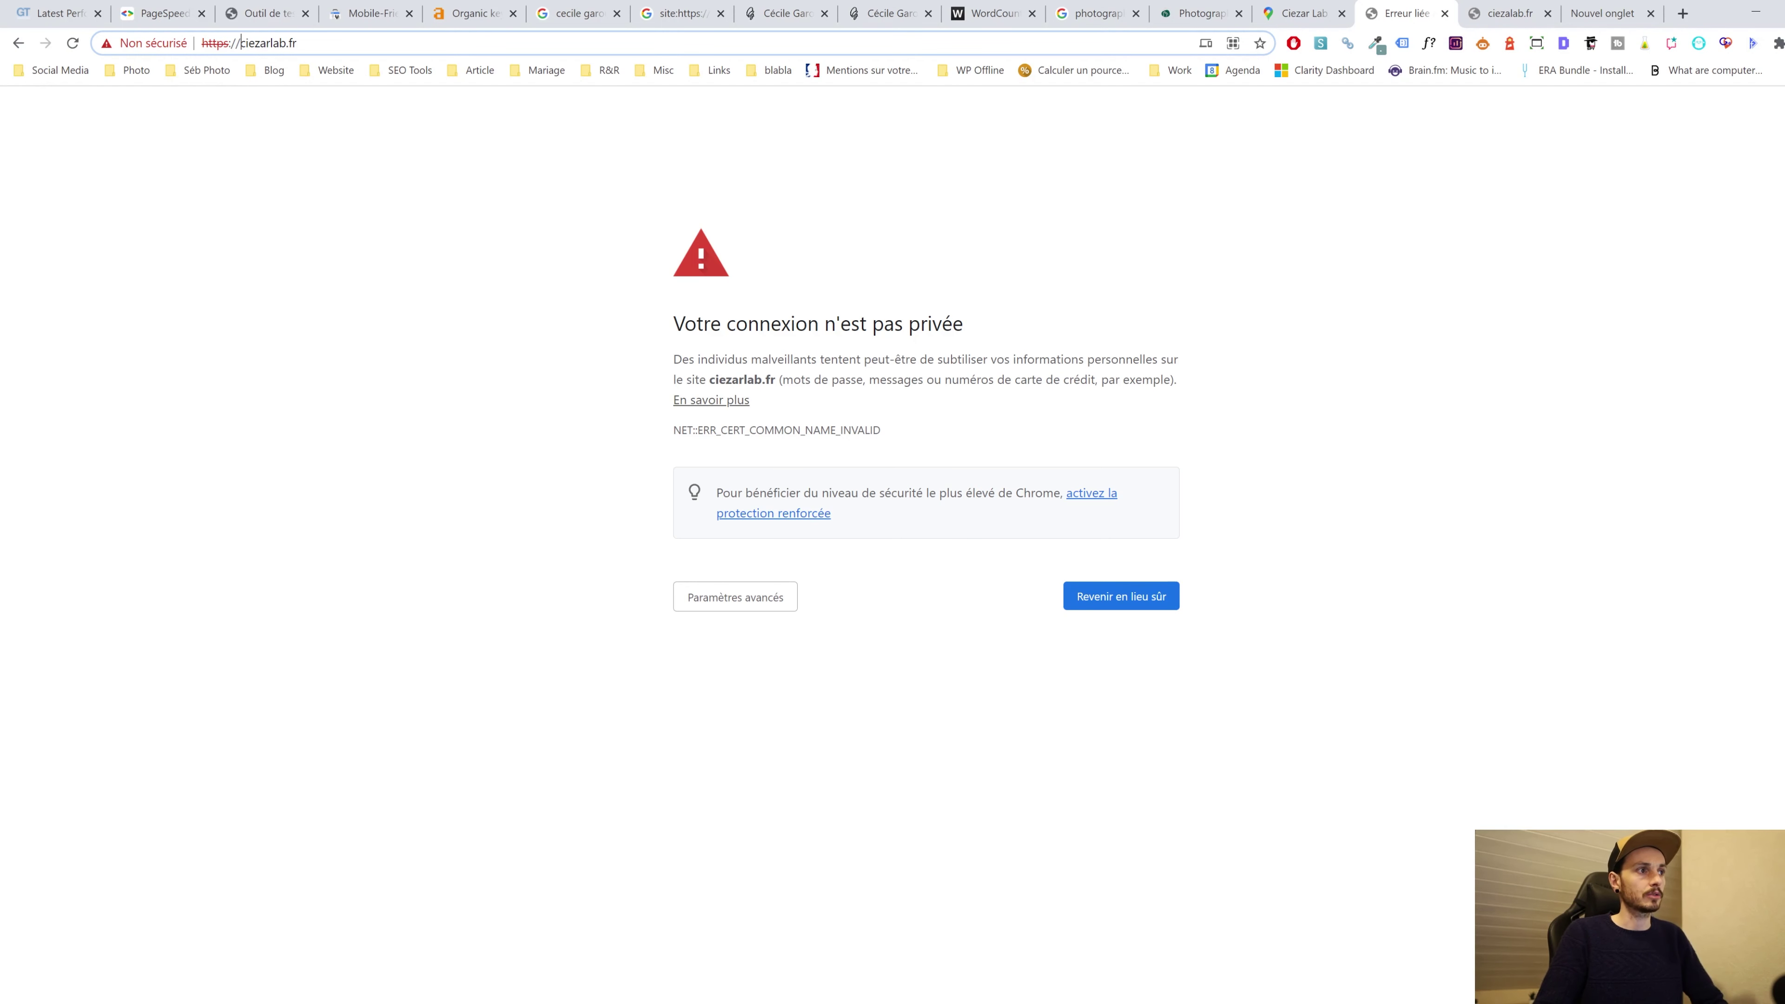
pyautogui.write('www.')
pyautogui.press('End')
pyautogui.press('Return')
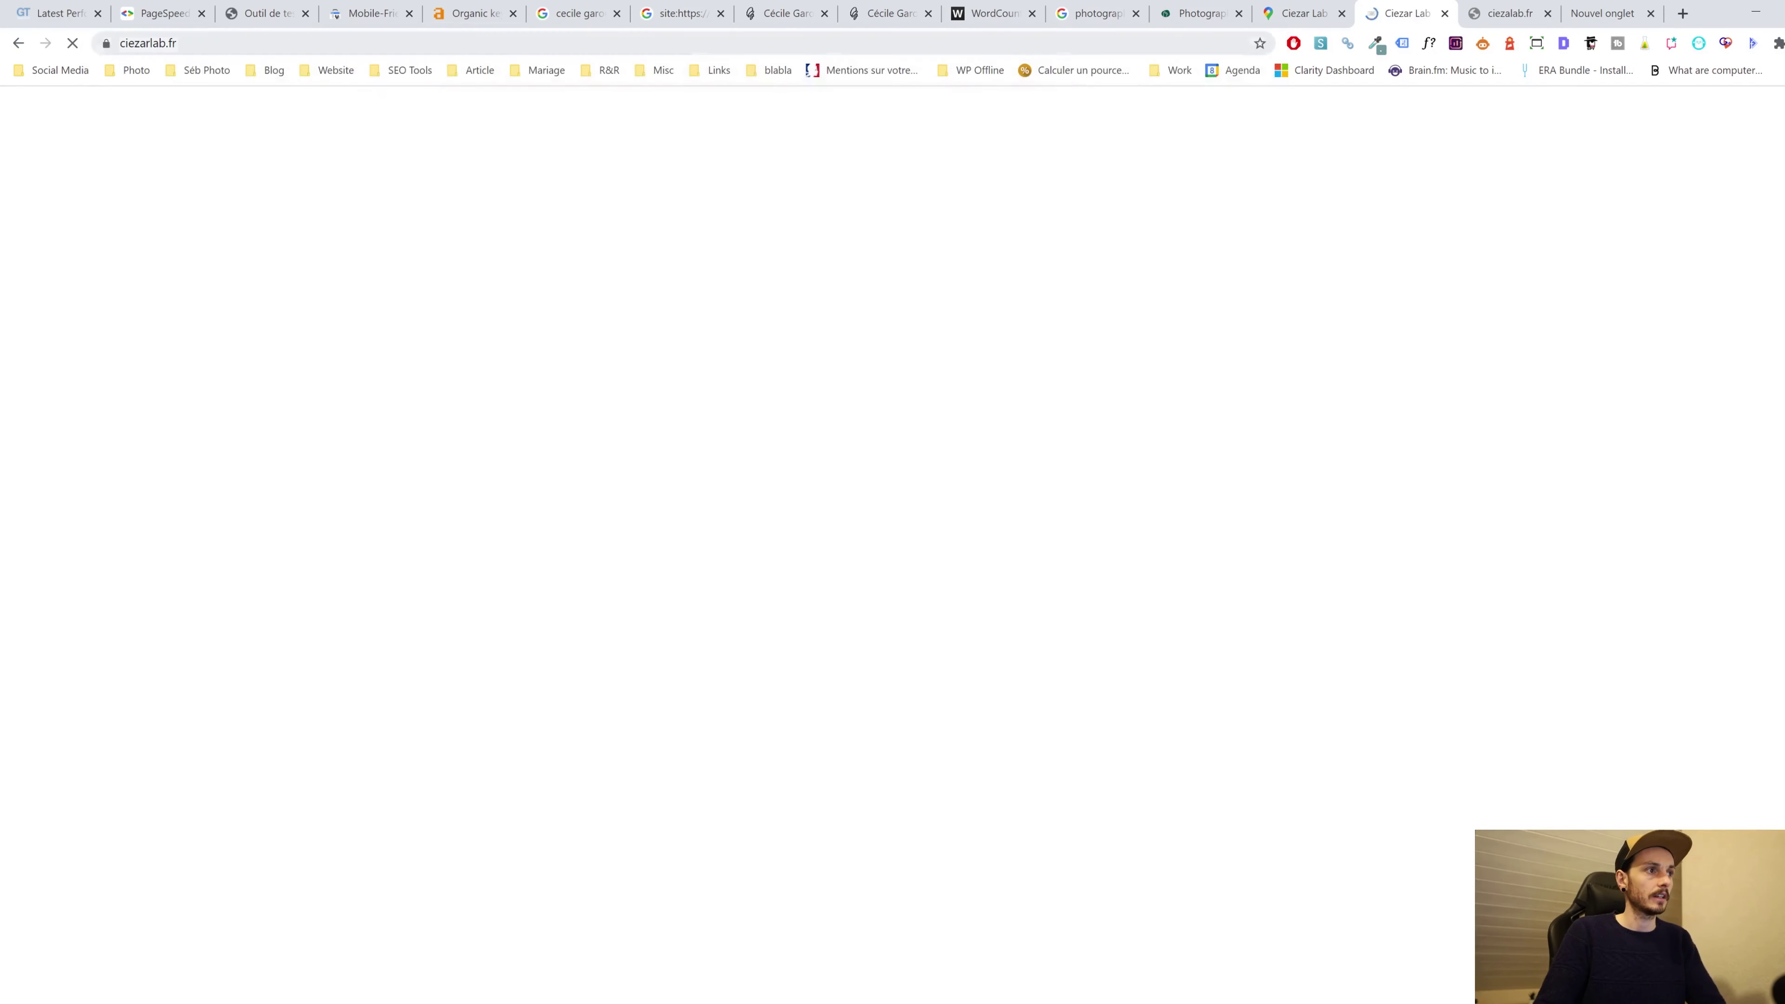
pyautogui.click(185, 43)
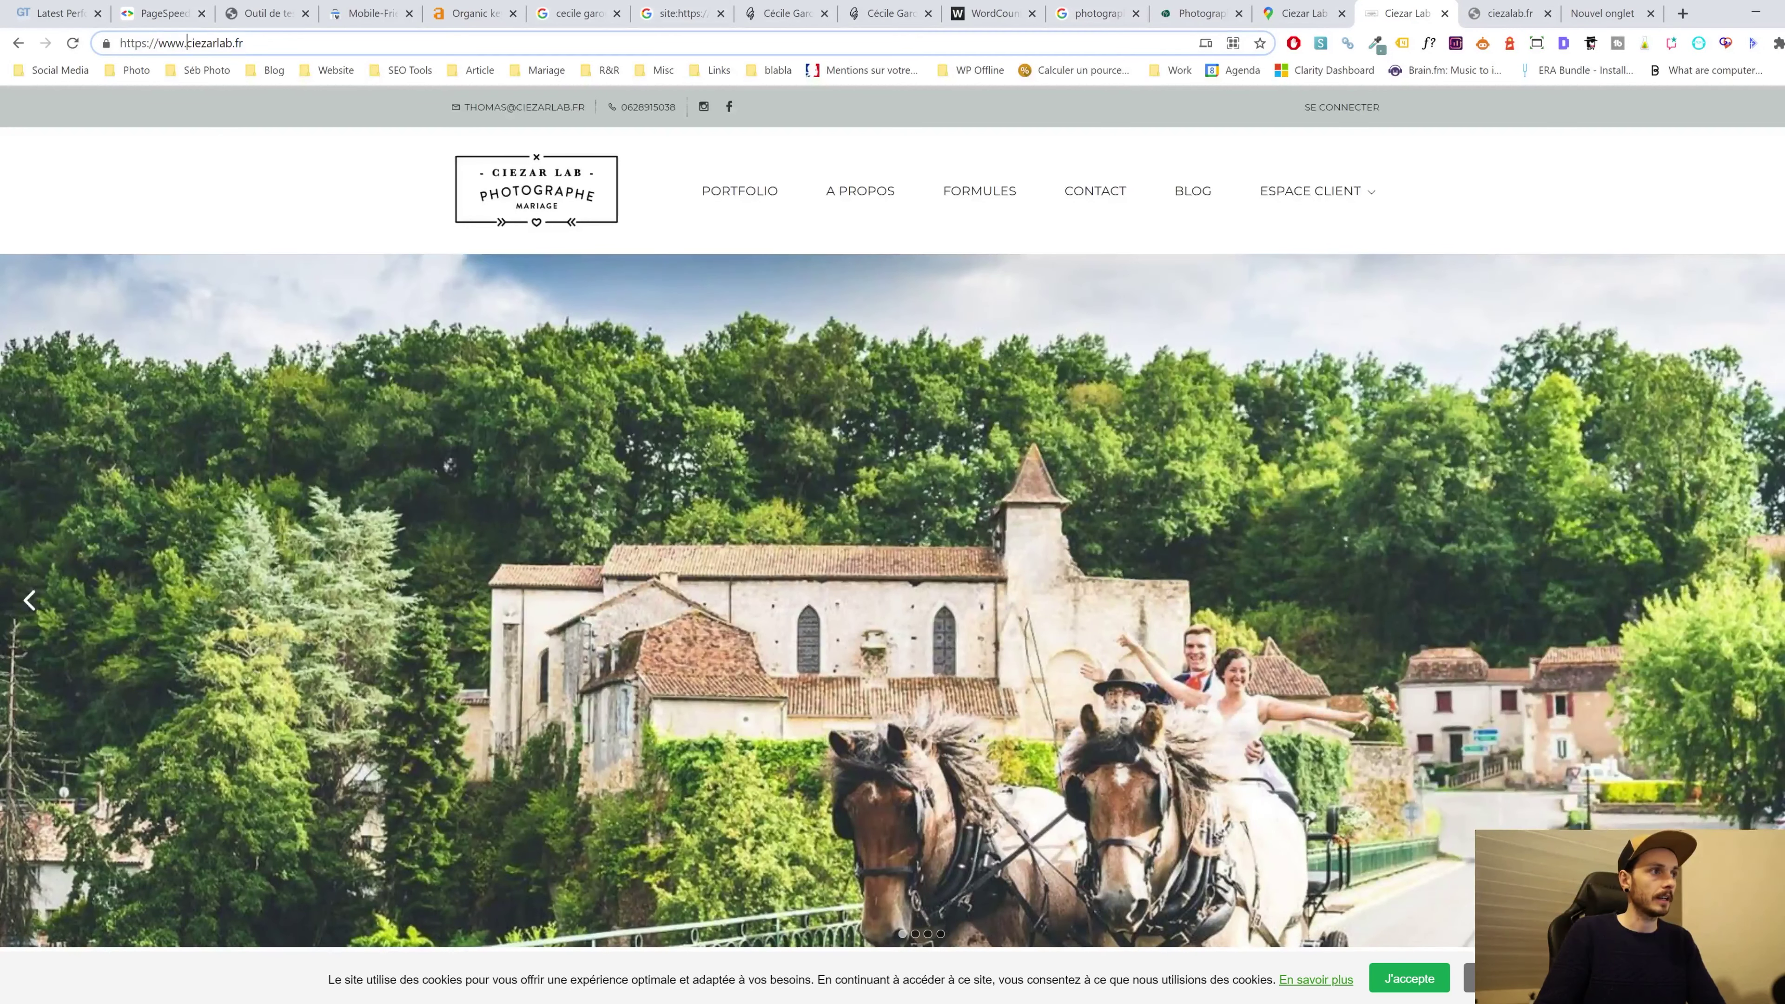
pyautogui.press('BackSpace')
pyautogui.press('BackSpace')
pyautogui.press('BackSpace')
pyautogui.press('BackSpace')
pyautogui.press('Return')
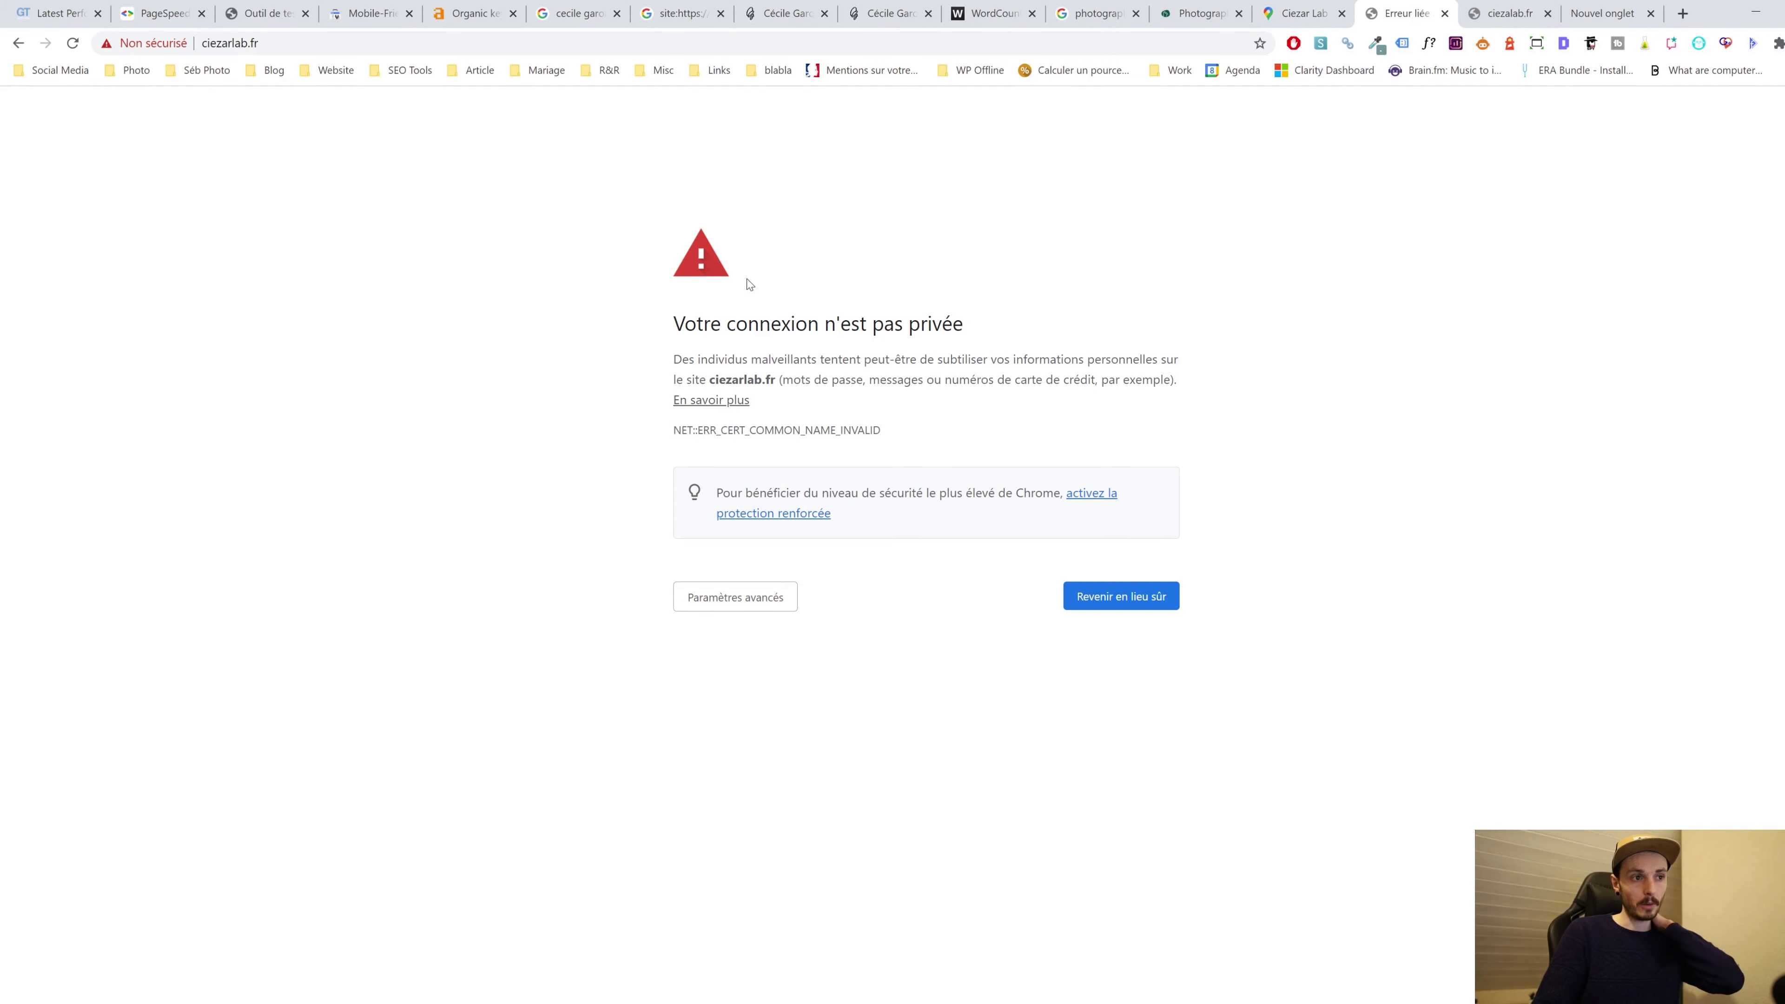
pyautogui.click(225, 43)
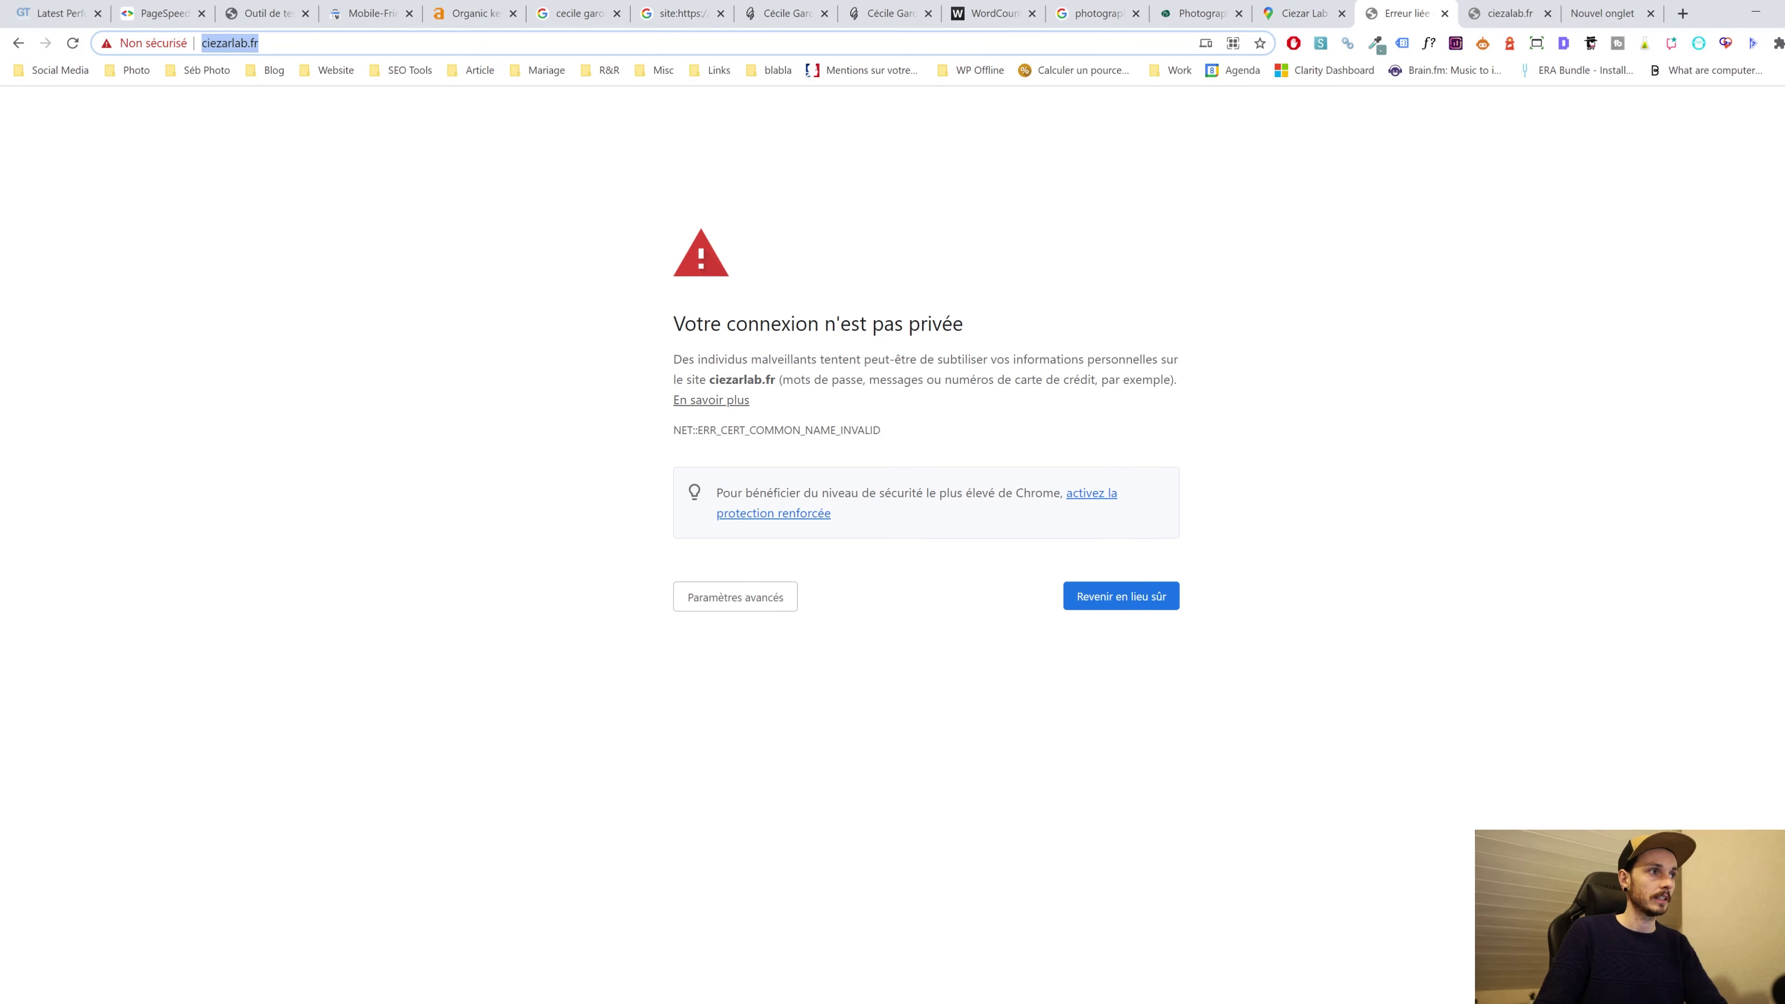
pyautogui.hotkey('ctrl', 'v')
pyautogui.click(161, 43)
pyautogui.press('BackSpace')
pyautogui.press('BackSpace')
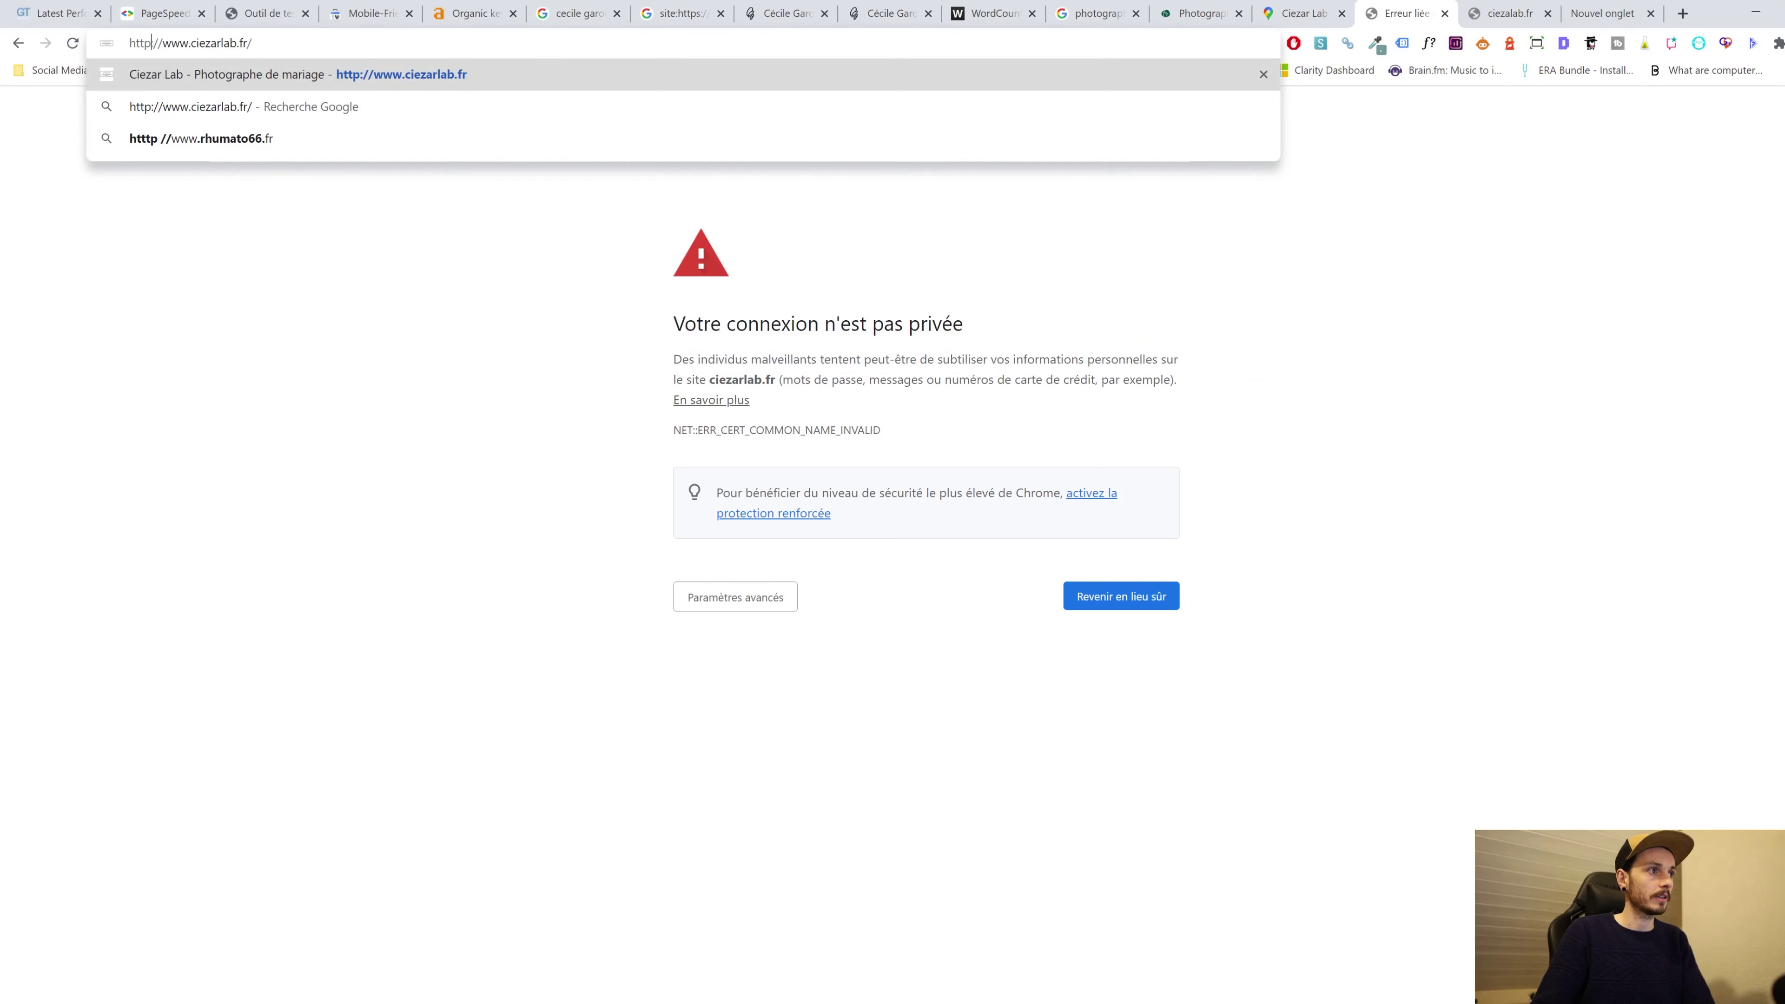
pyautogui.press('BackSpace')
pyautogui.press('BackSpace')
pyautogui.press('BackSpace')
pyautogui.press('BackSpace')
pyautogui.press('BackSpace')
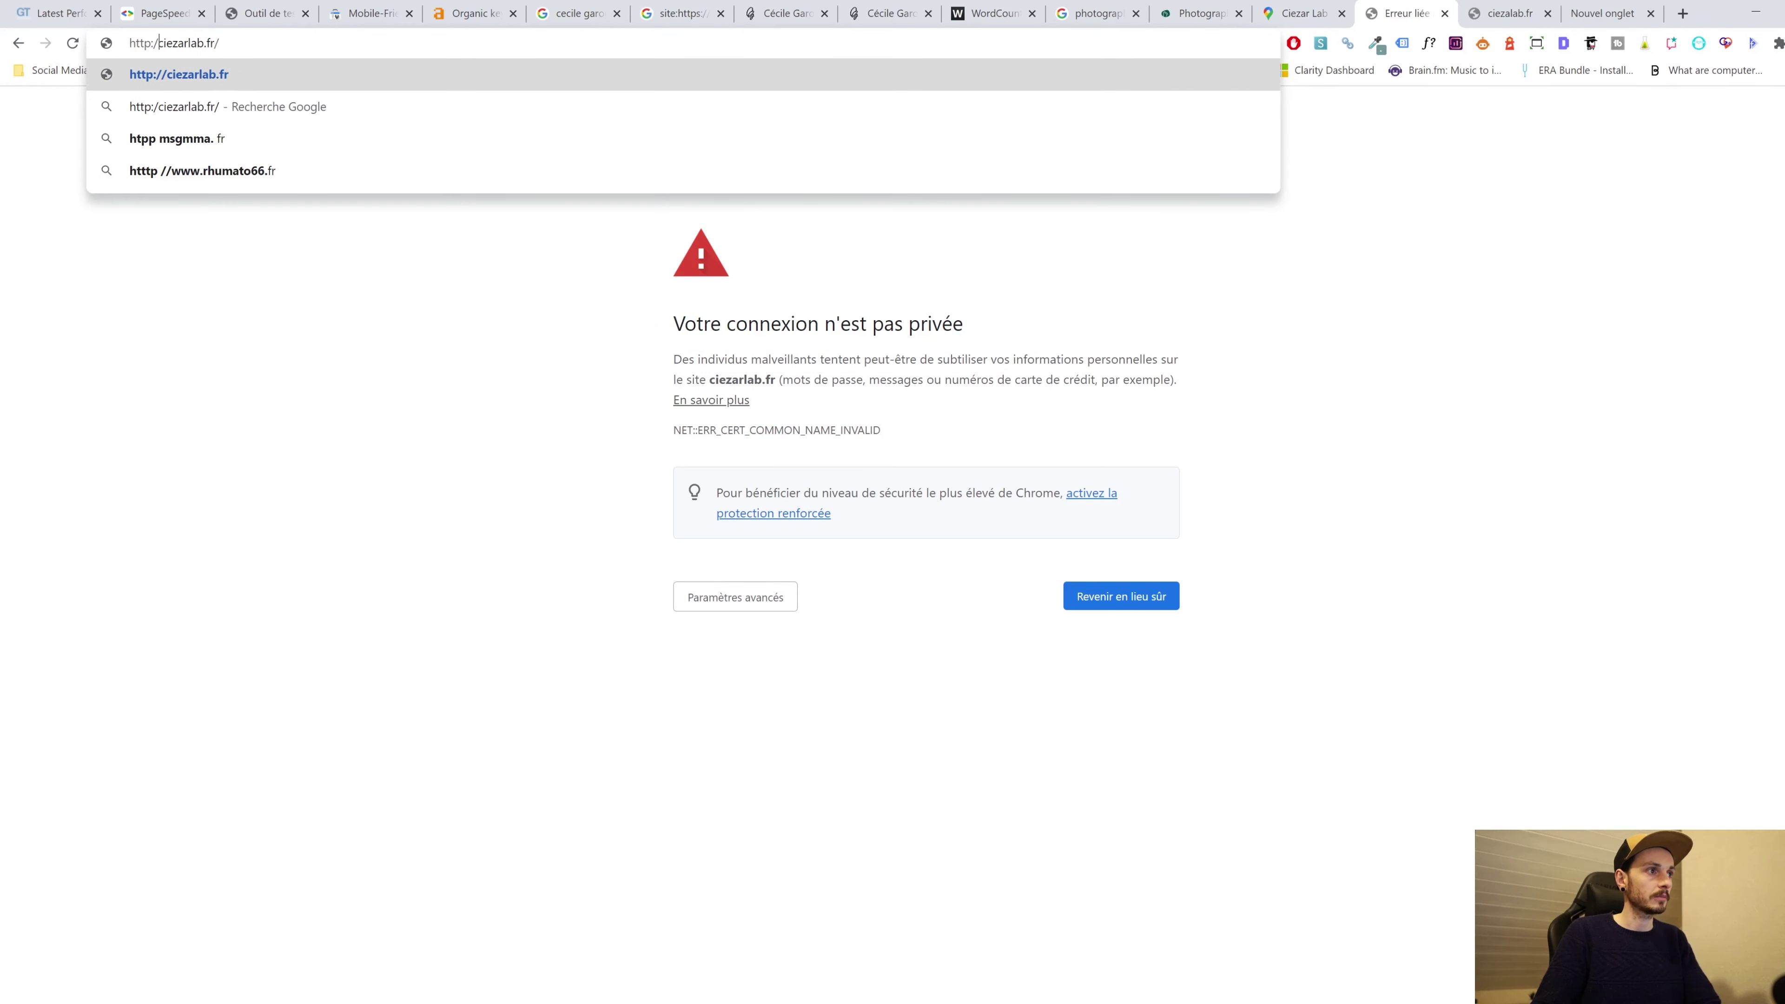
pyautogui.press('Return')
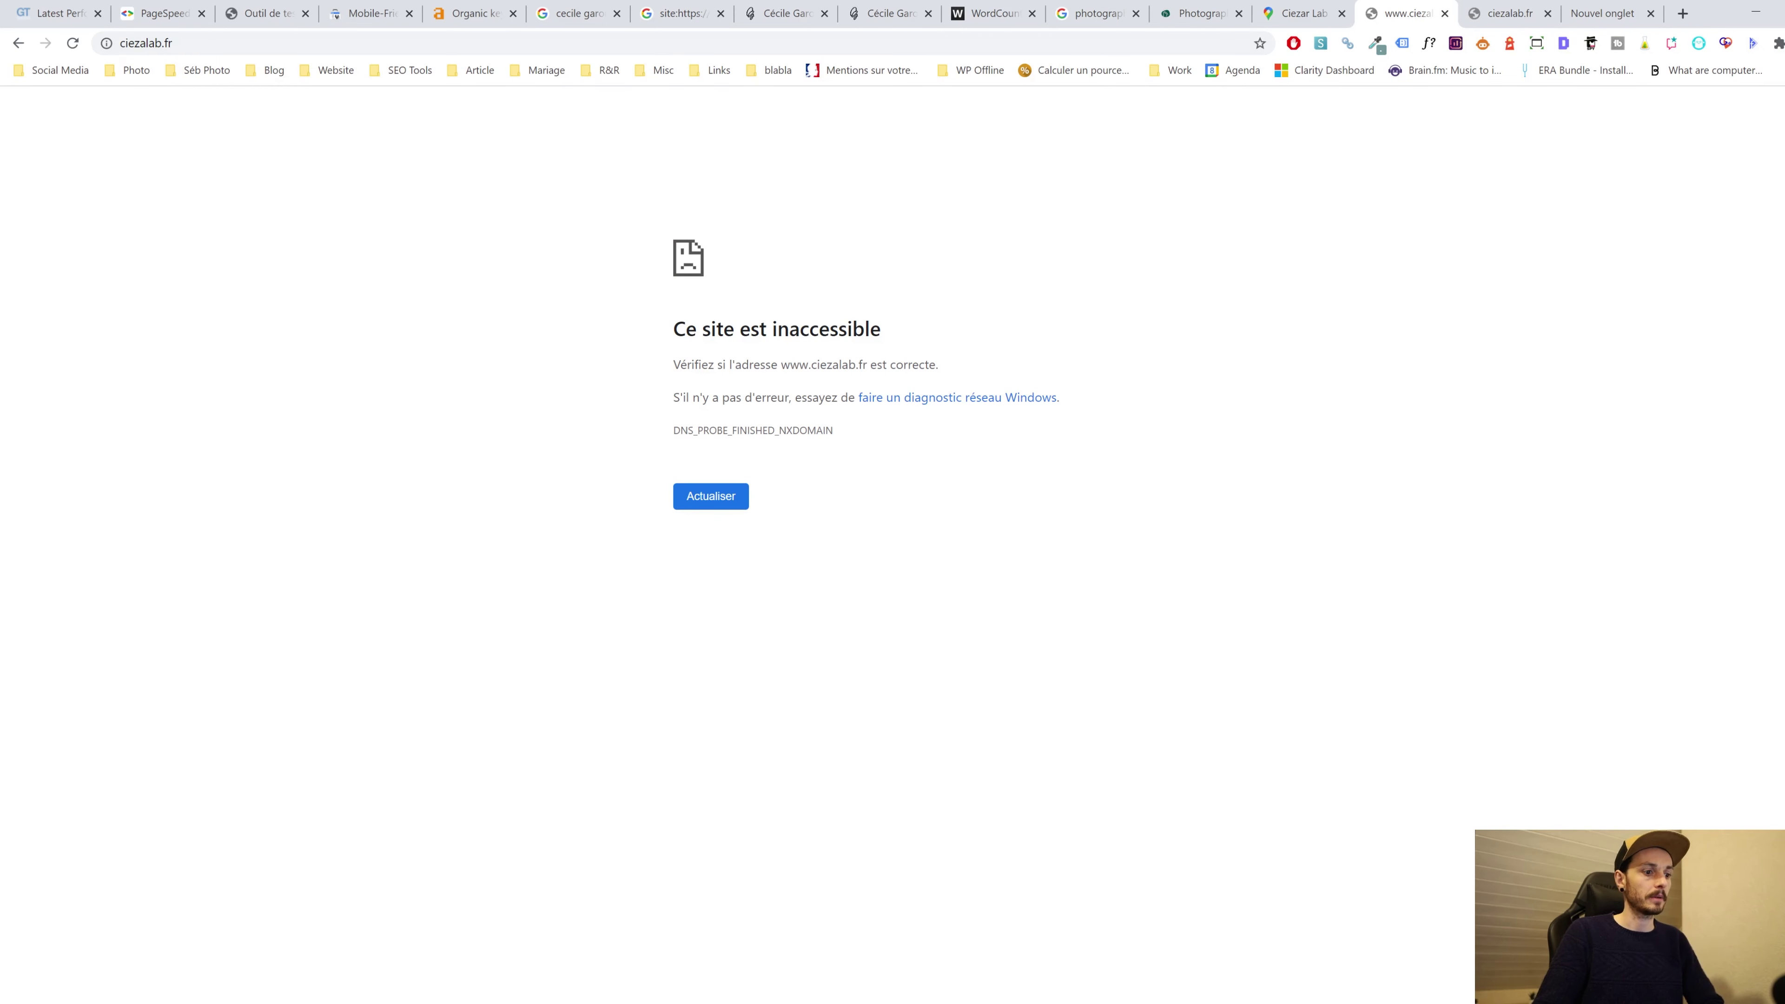
pyautogui.hotkey('alt', 'Tab')
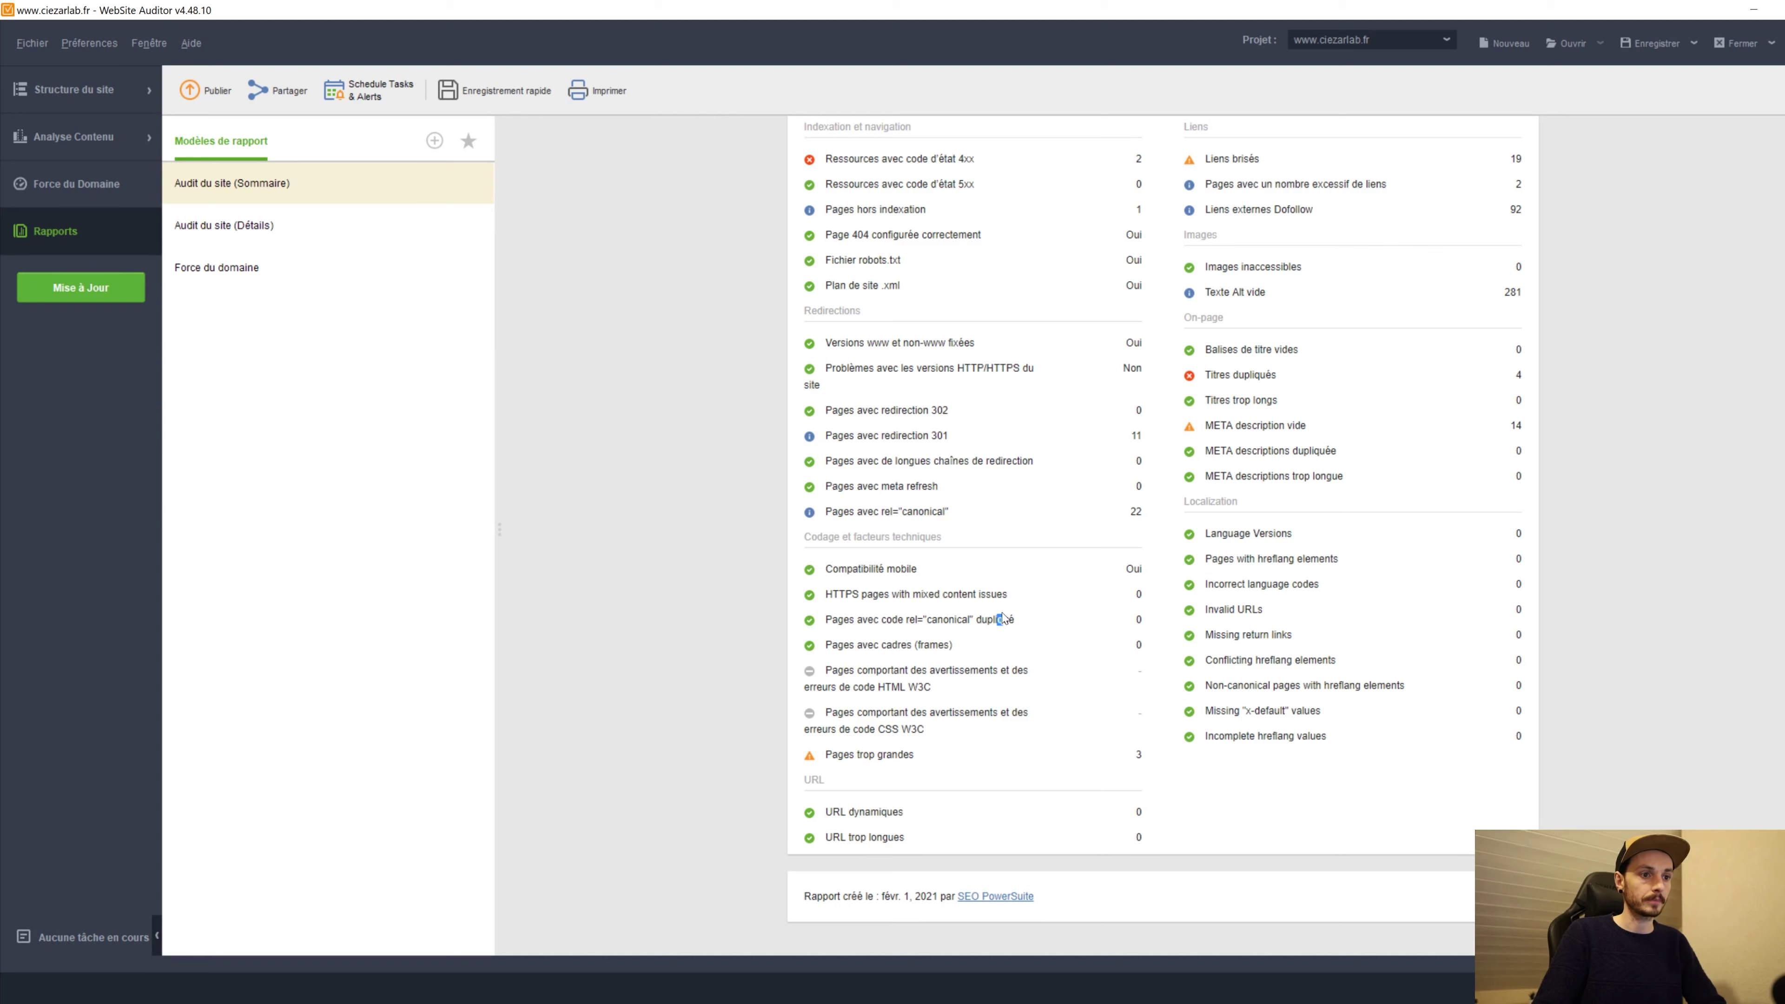
# Examine the audit summary's mixed content and duplicate canonical entries, then the 4xx resources entry under indexing and navigation
pyautogui.moveTo(1003, 620); pyautogui.dragTo(1042, 595)
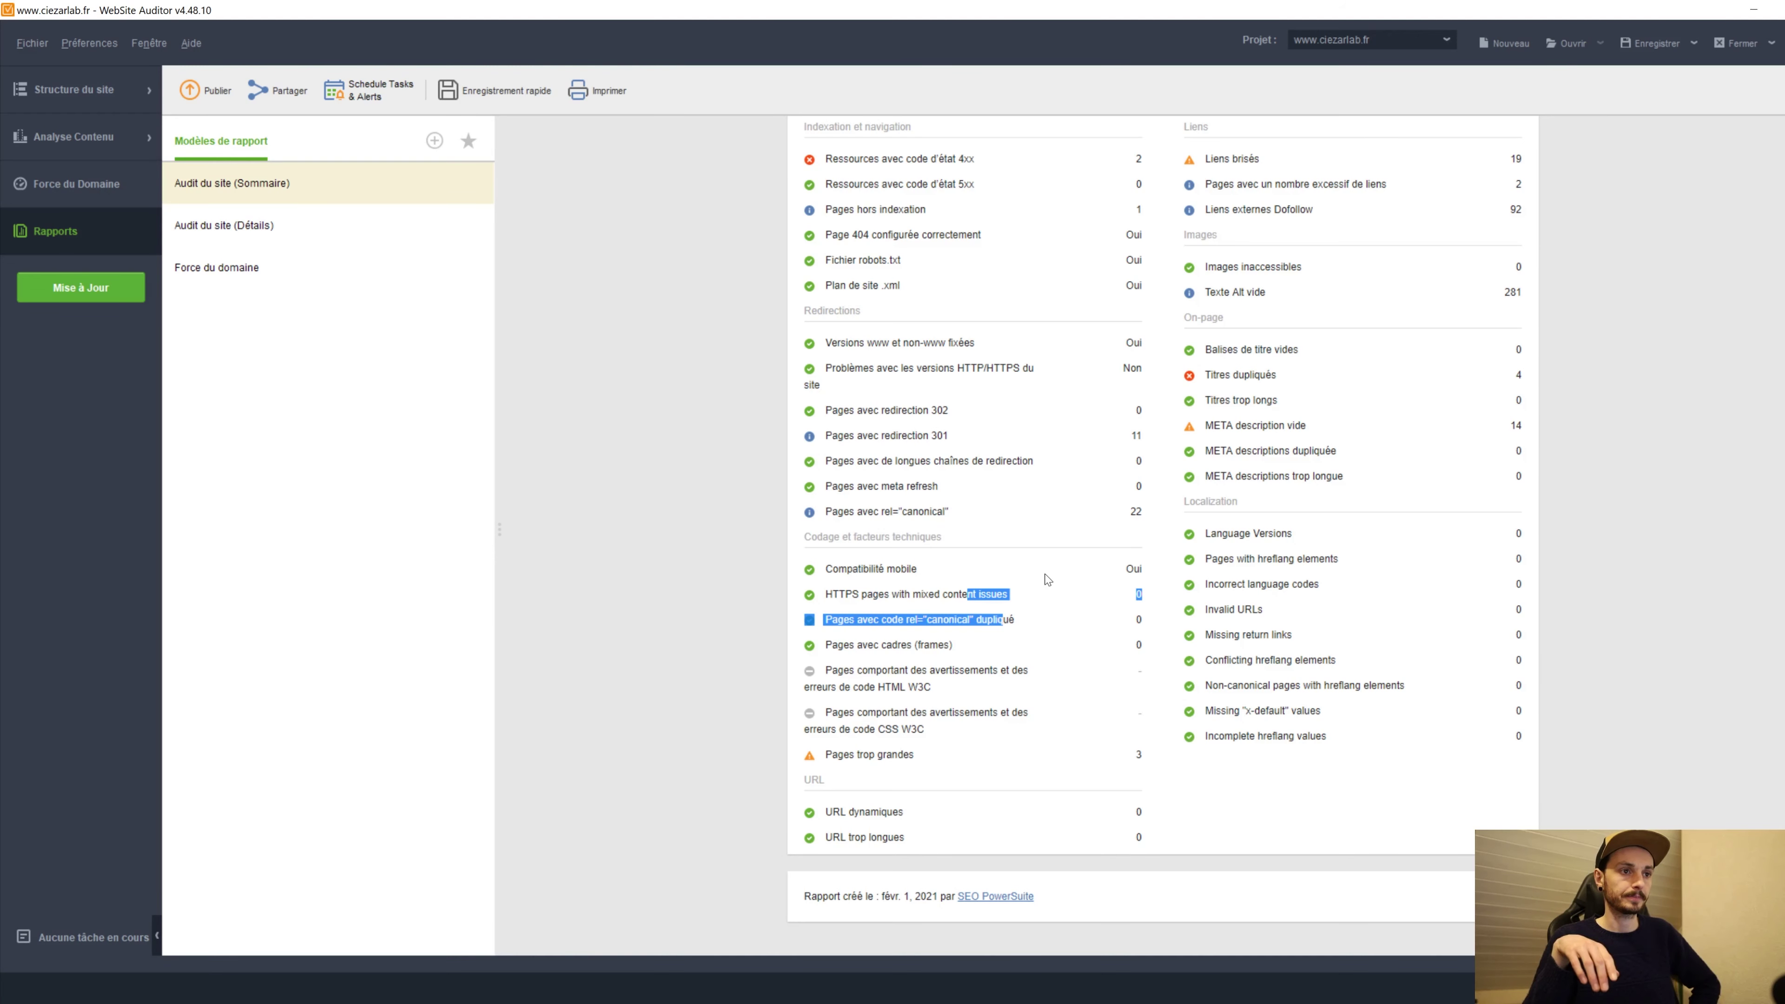
pyautogui.scroll(3, 1334, 355)
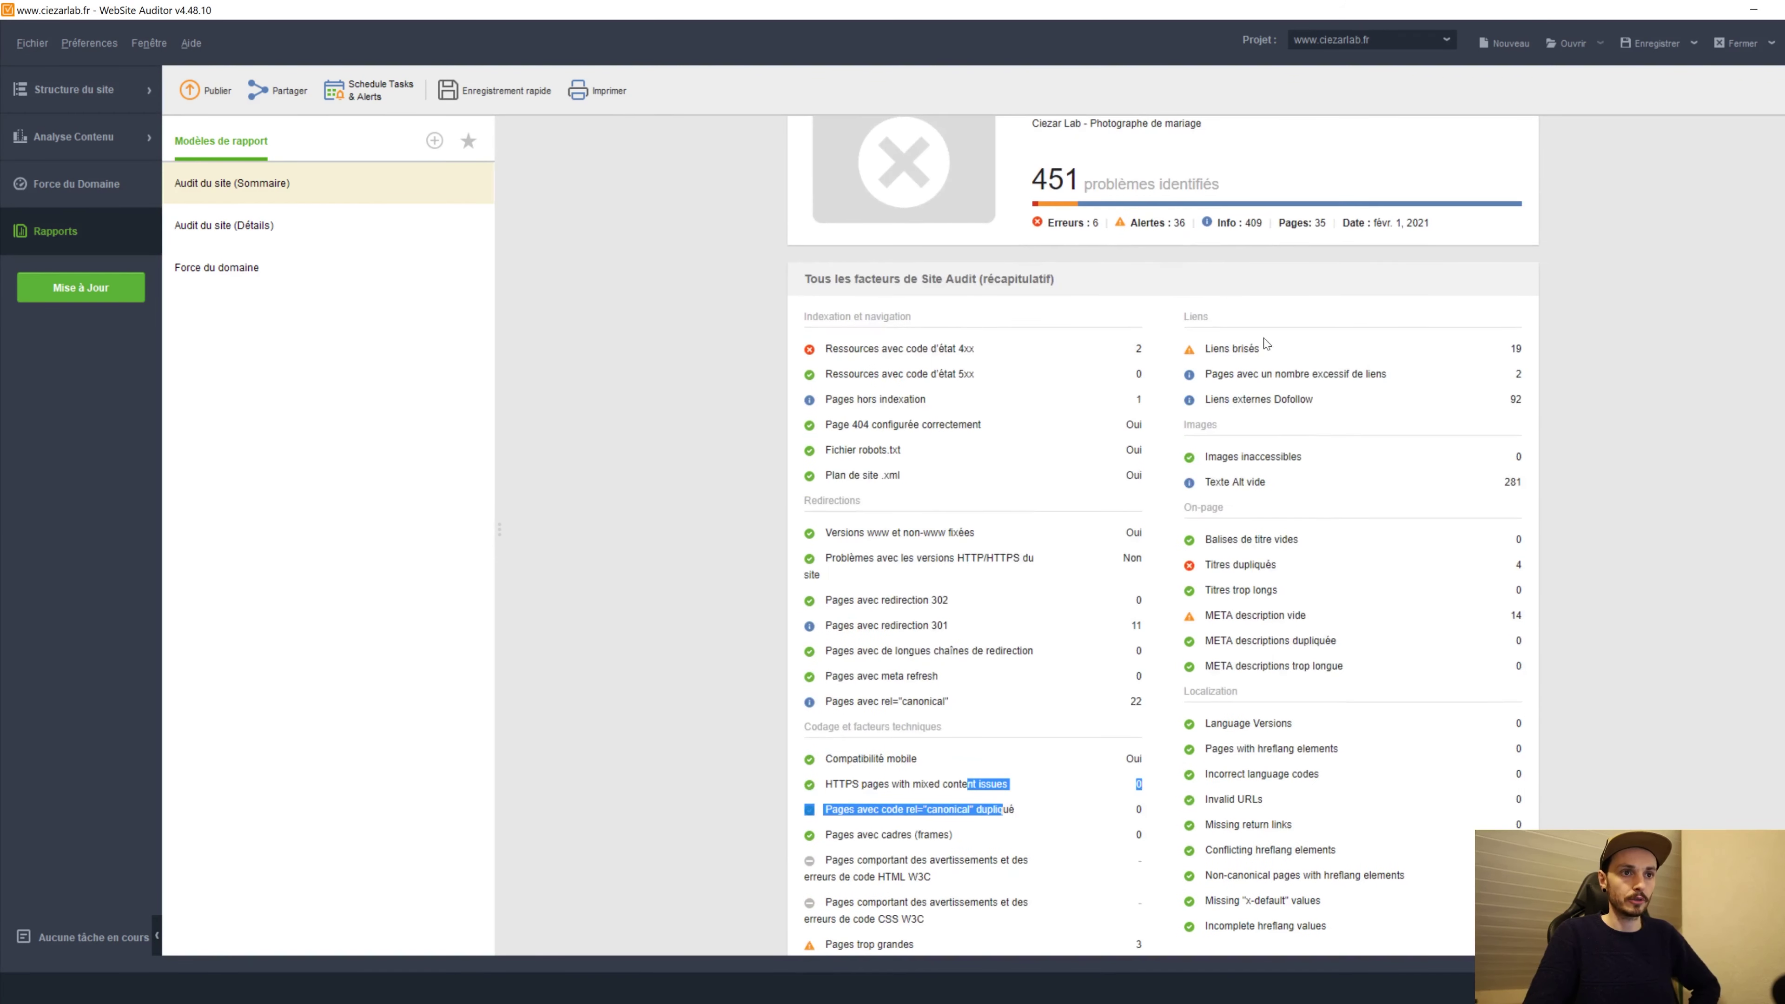
pyautogui.click(1129, 347)
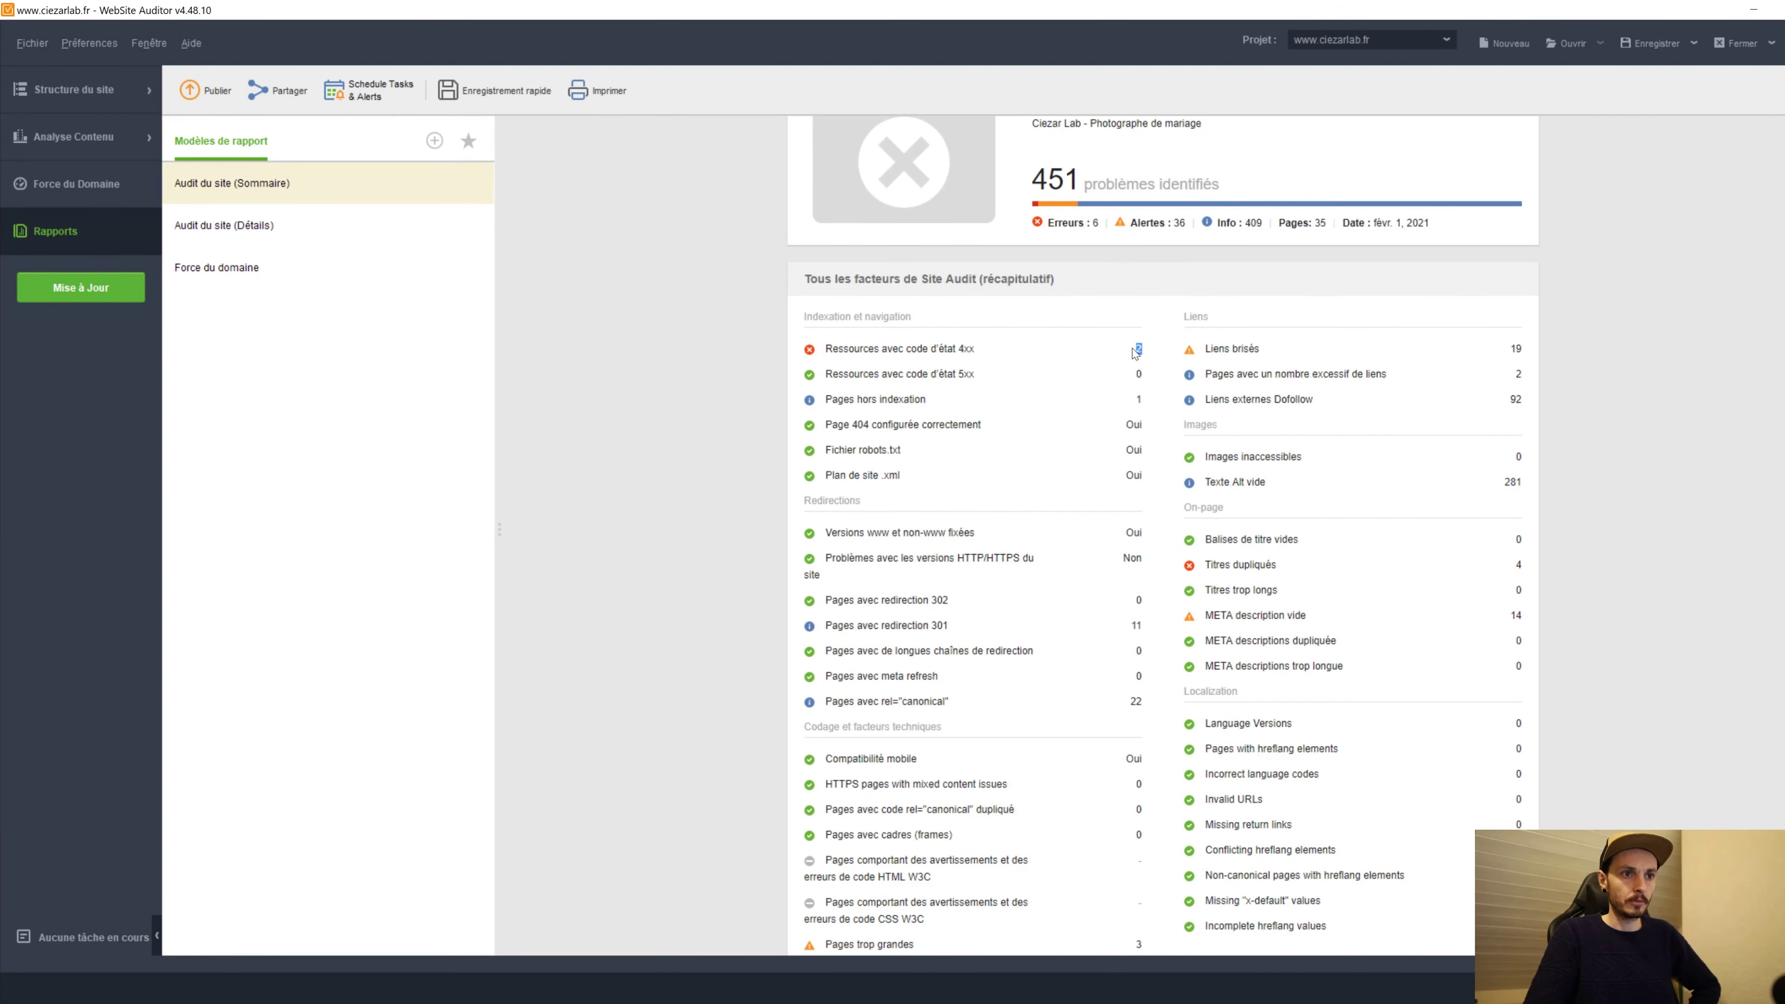
pyautogui.moveTo(965, 349); pyautogui.dragTo(1021, 357)
pyautogui.scroll(-2, 1288, 362)
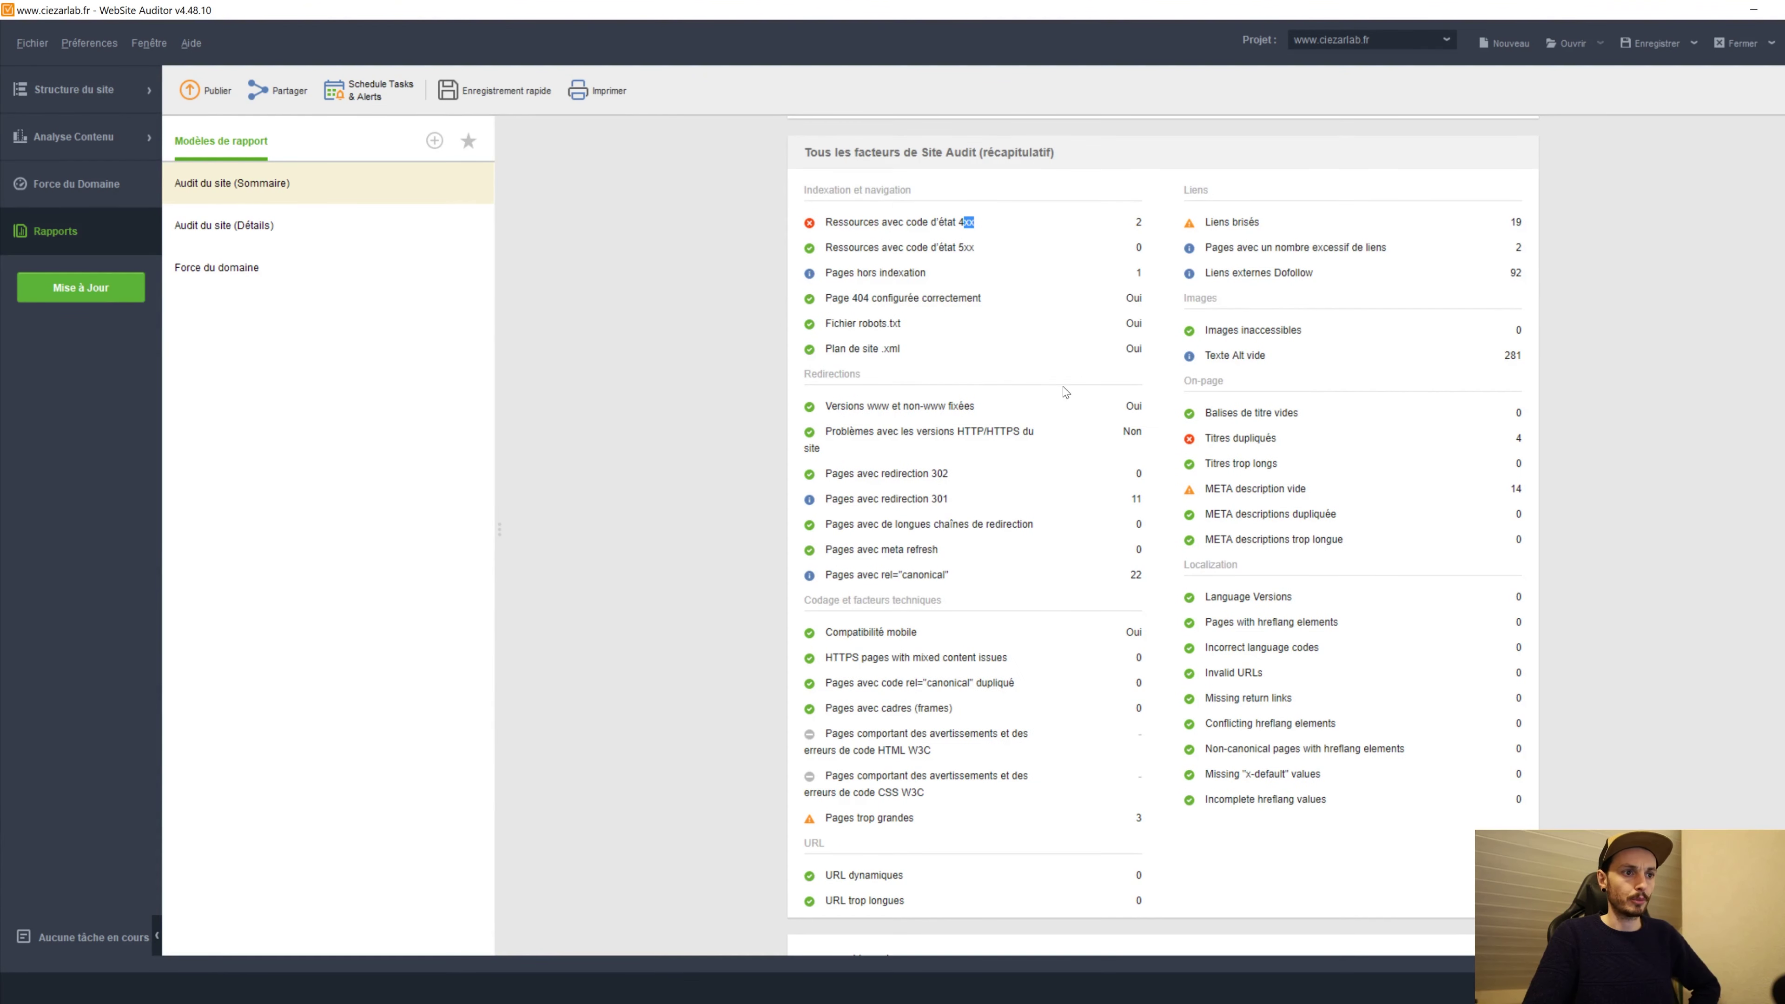
pyautogui.scroll(-1, 1163, 521)
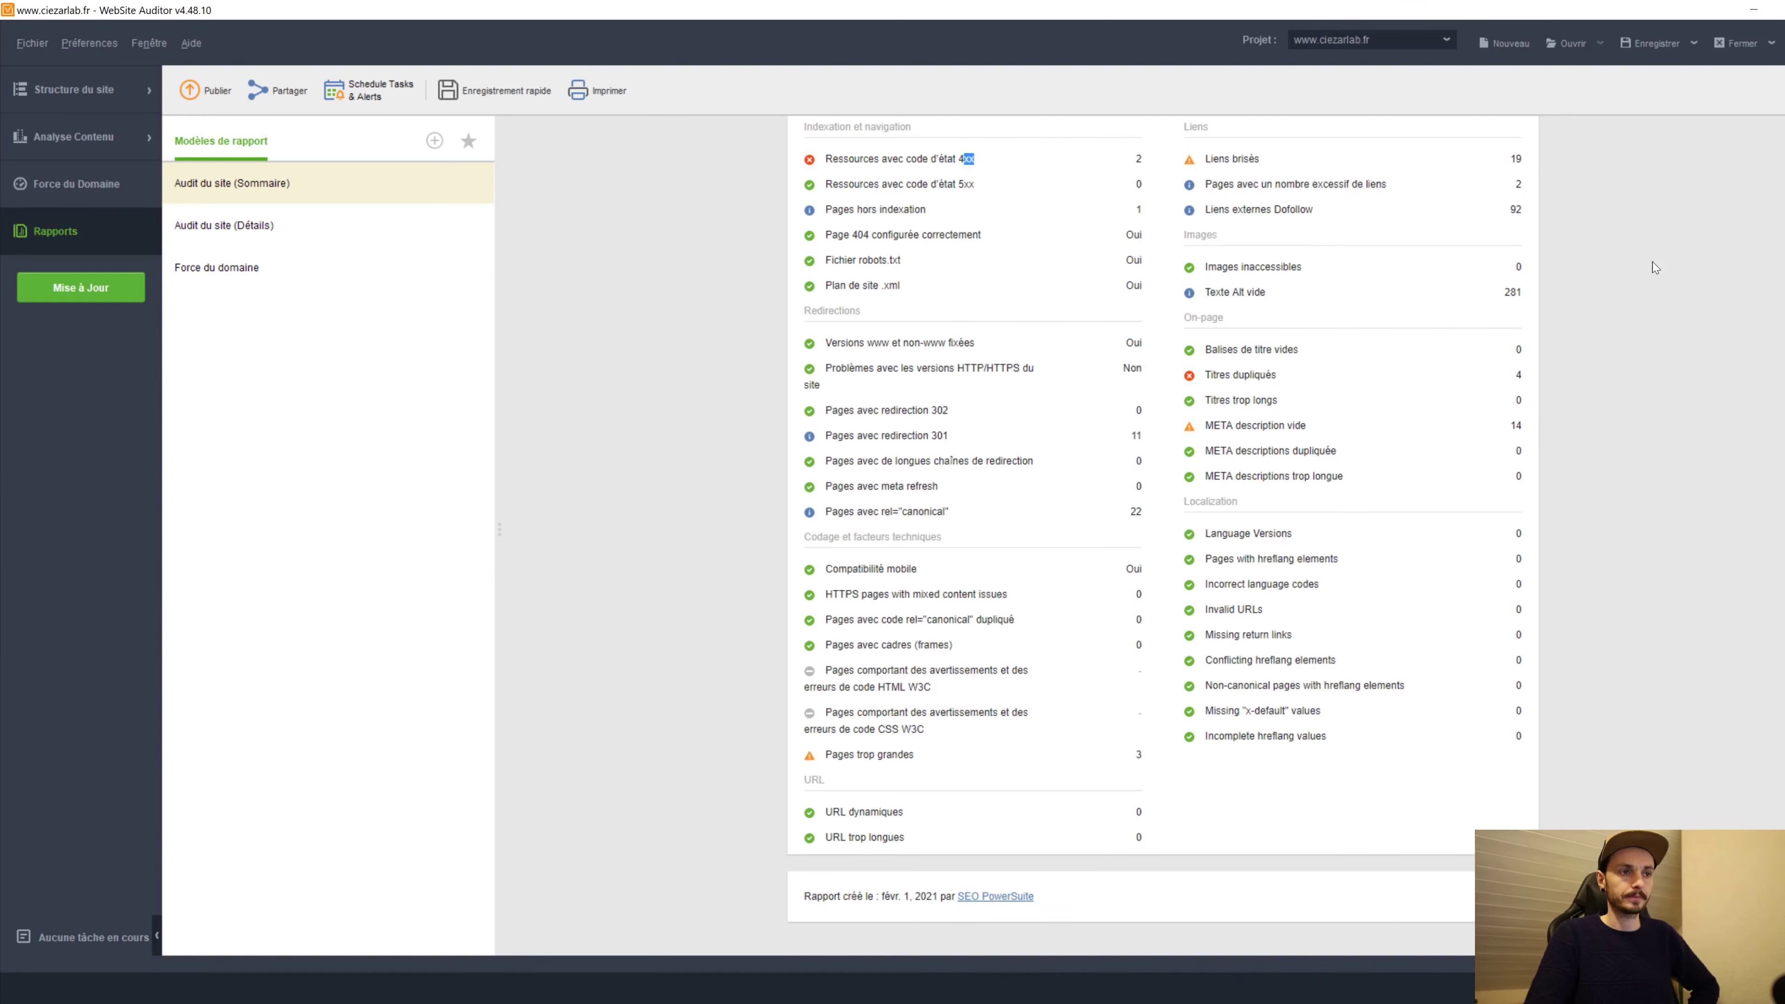
# Switch to the web browser and bring up the open ciezarlab.fr homepage
pyautogui.hotkey('alt', 'Tab')
pyautogui.click(1159, 11)
pyautogui.click(1262, 12)
pyautogui.click(1411, 7)
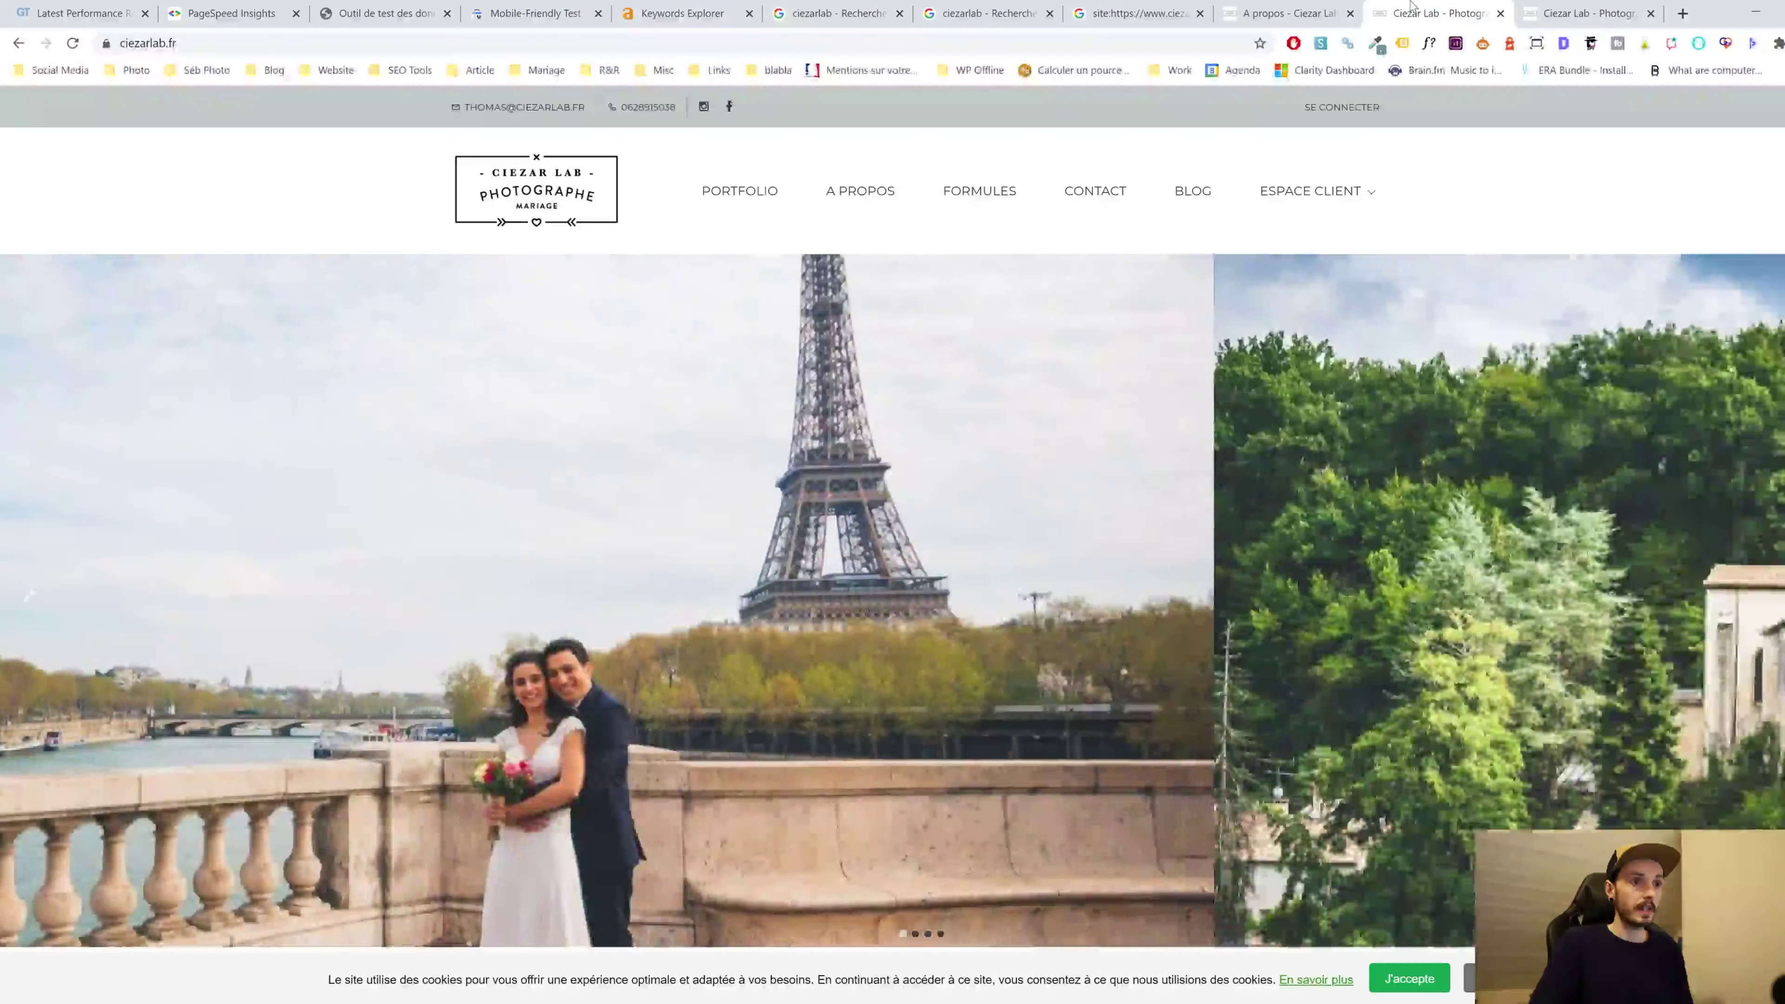